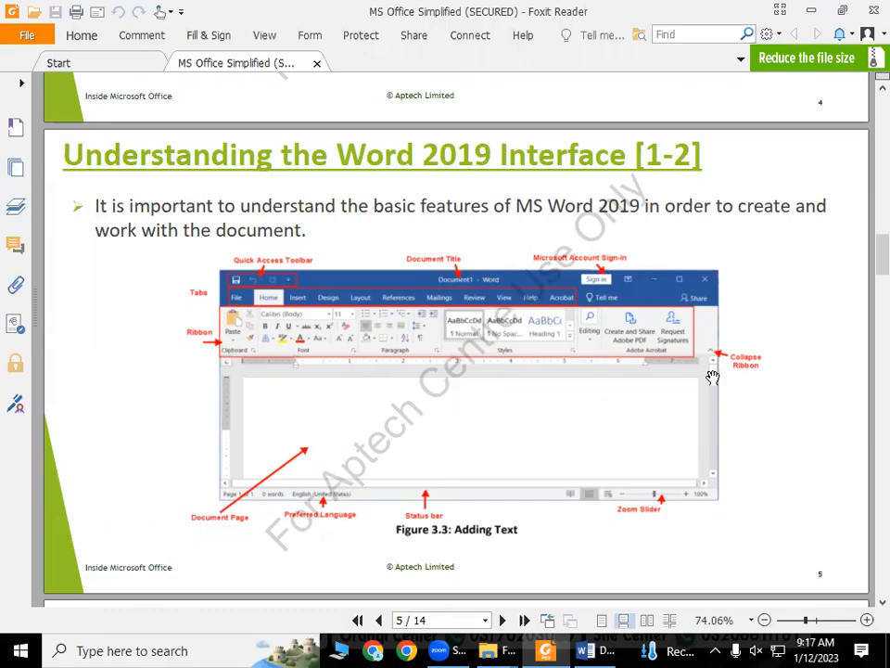
Read through the MS Office Simplified slides from the Word 2019 interface overview on page 5 to Working with Text on page 8
scroll(702, 482, down, 6)
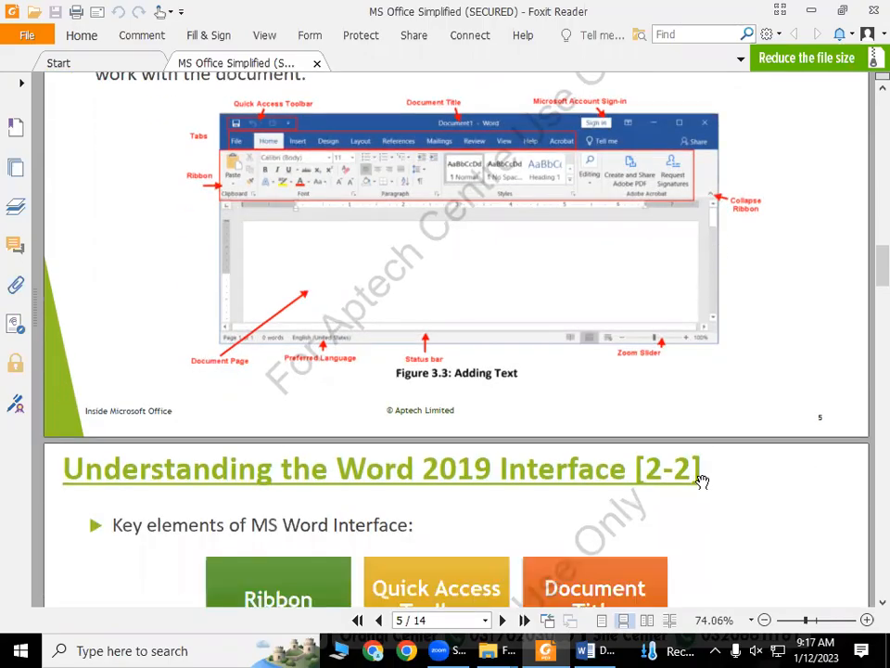
scroll(702, 482, down, 7)
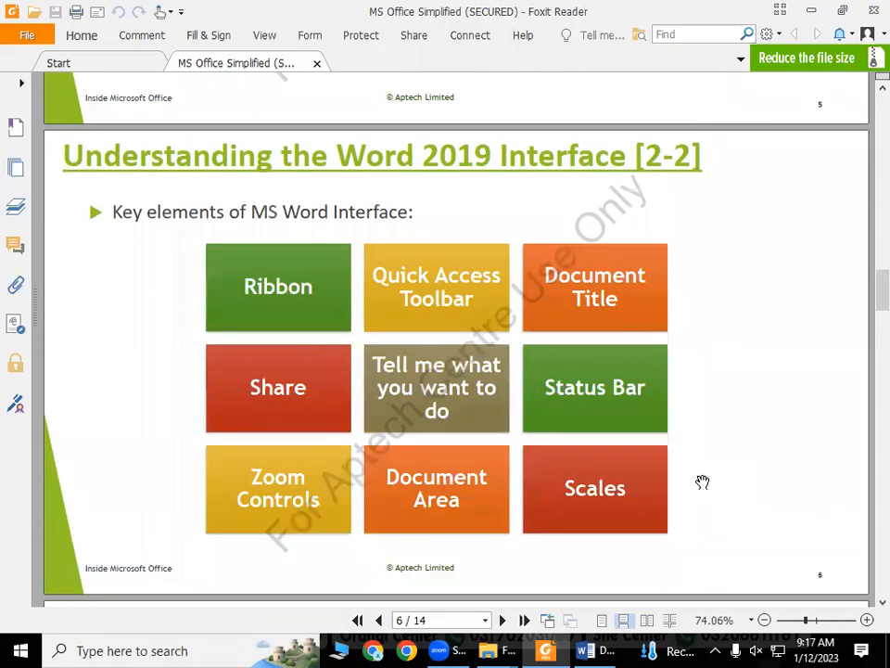
scroll(216, 434, down, 5)
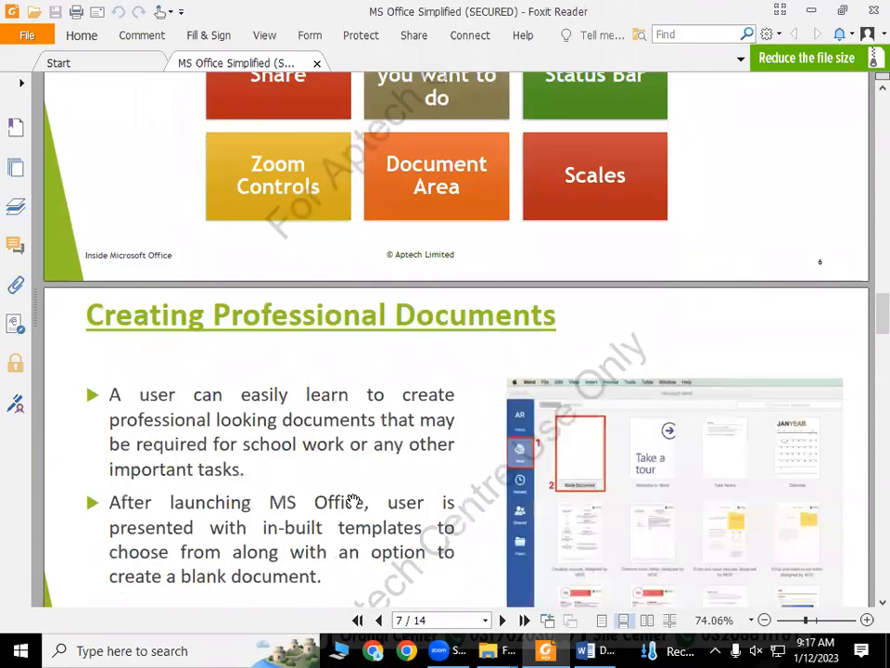
scroll(522, 461, down, 10)
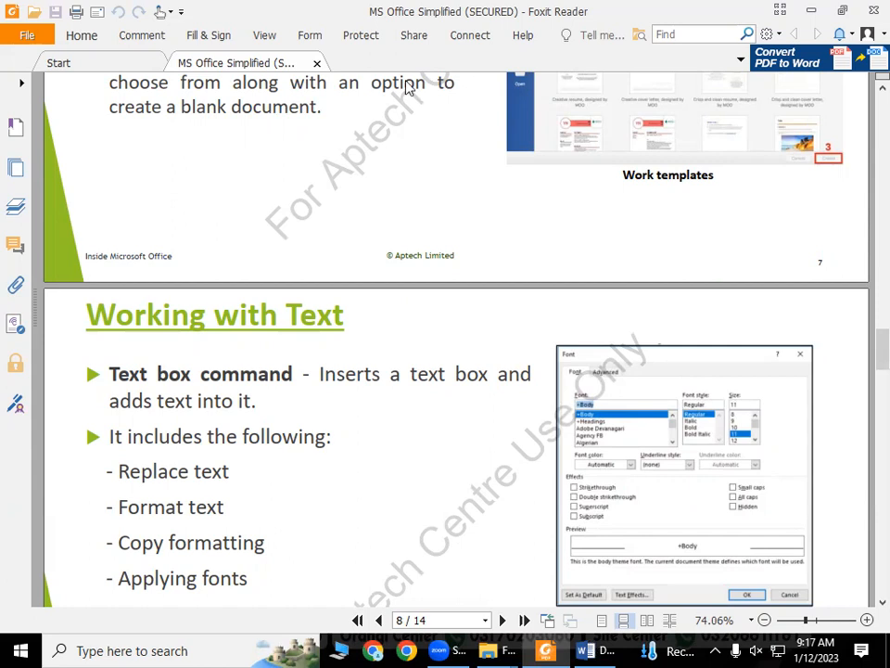
Switch to Word and examine the font, style, size and effects settings in the Font dialog, leaving them unapplied
key(alt+Tab)
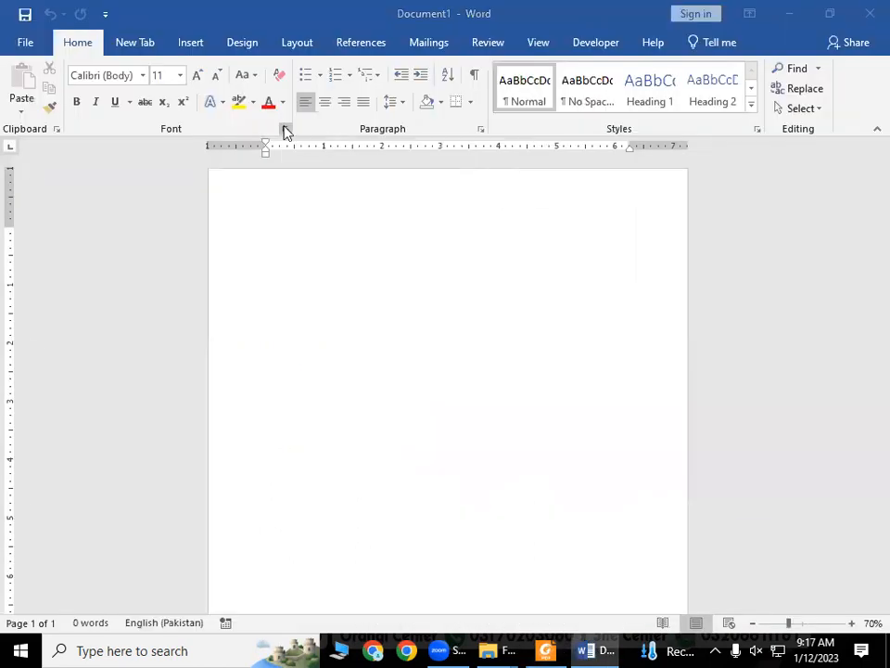
click(286, 130)
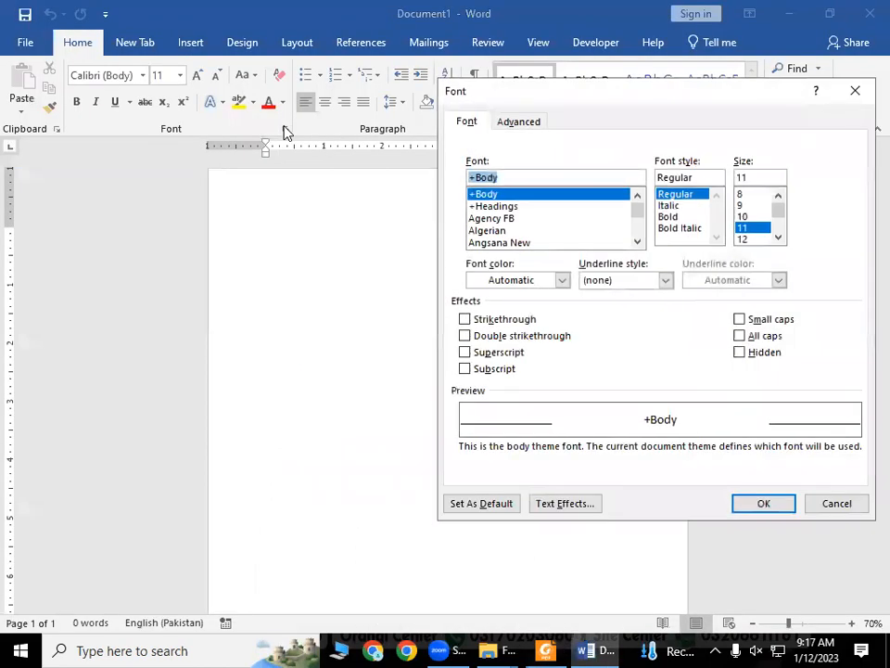
click(856, 91)
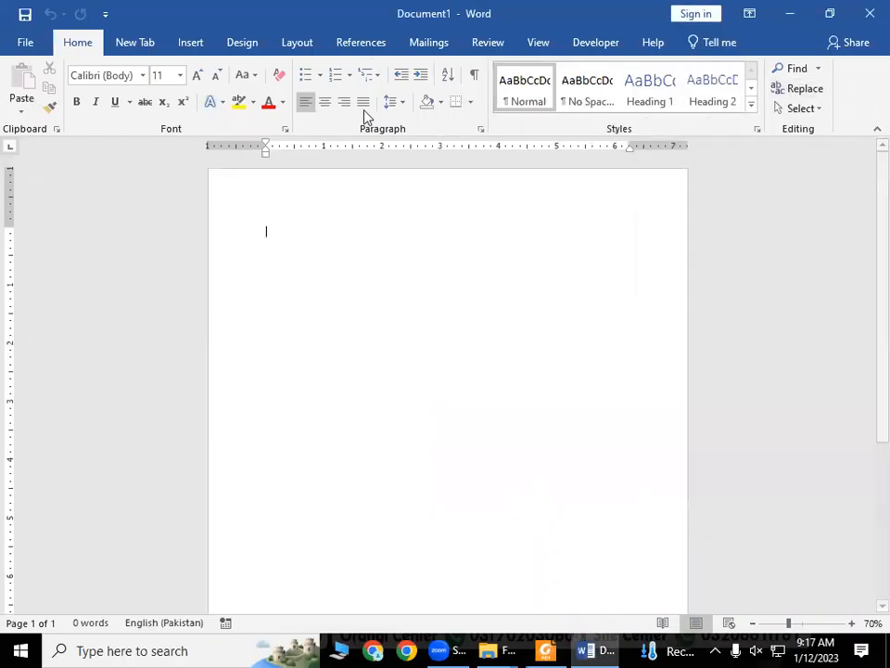
click(285, 130)
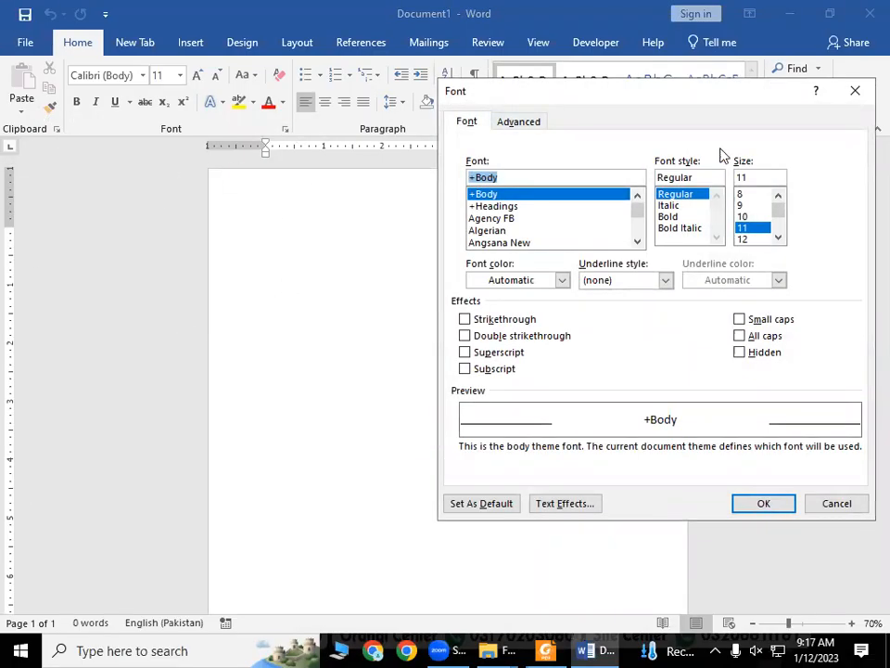
click(856, 93)
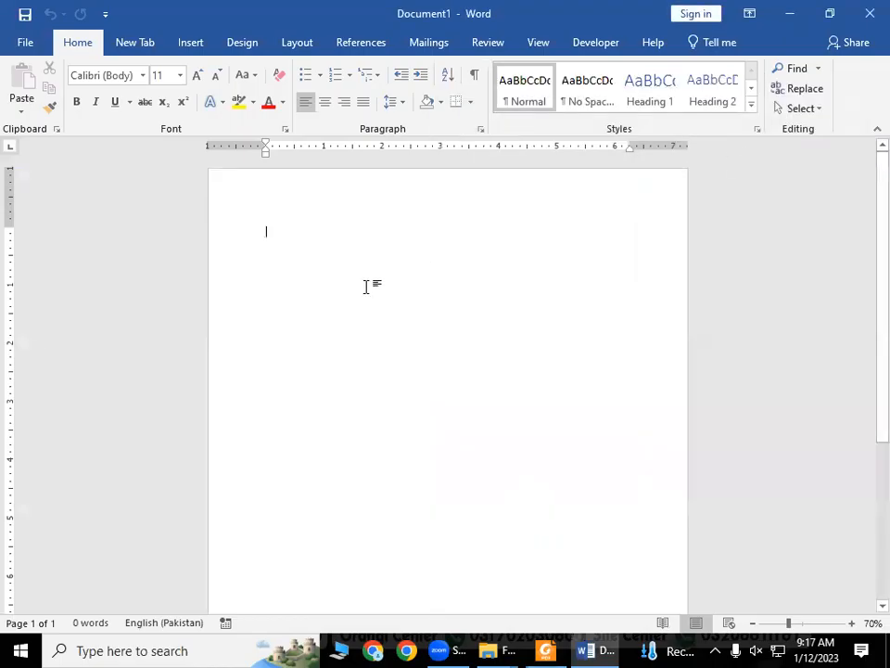
Draw a large oval shape in the upper part of the blank page and select it to show its formatting options
click(197, 43)
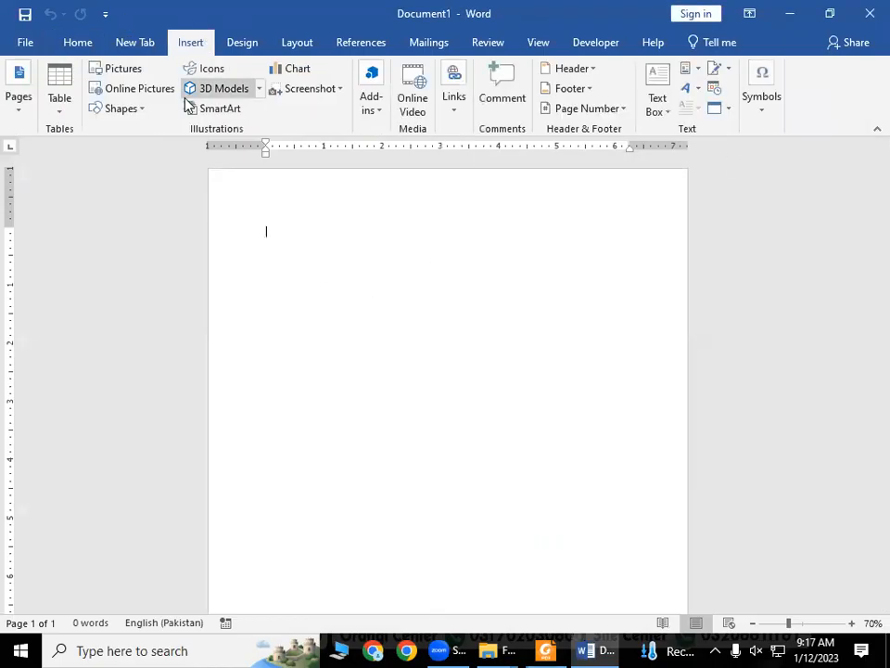
click(115, 111)
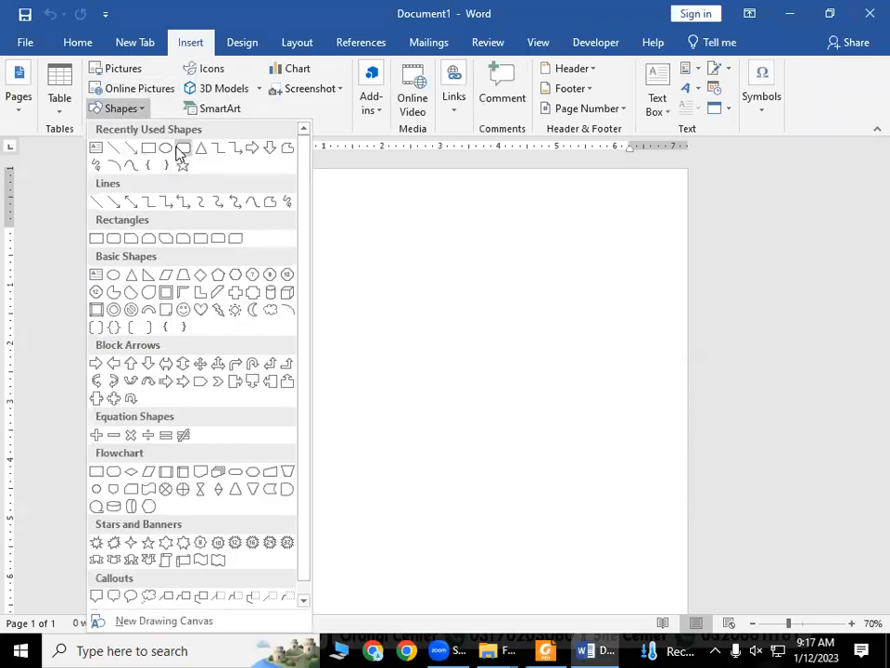
click(165, 148)
drag(273, 201, 462, 429)
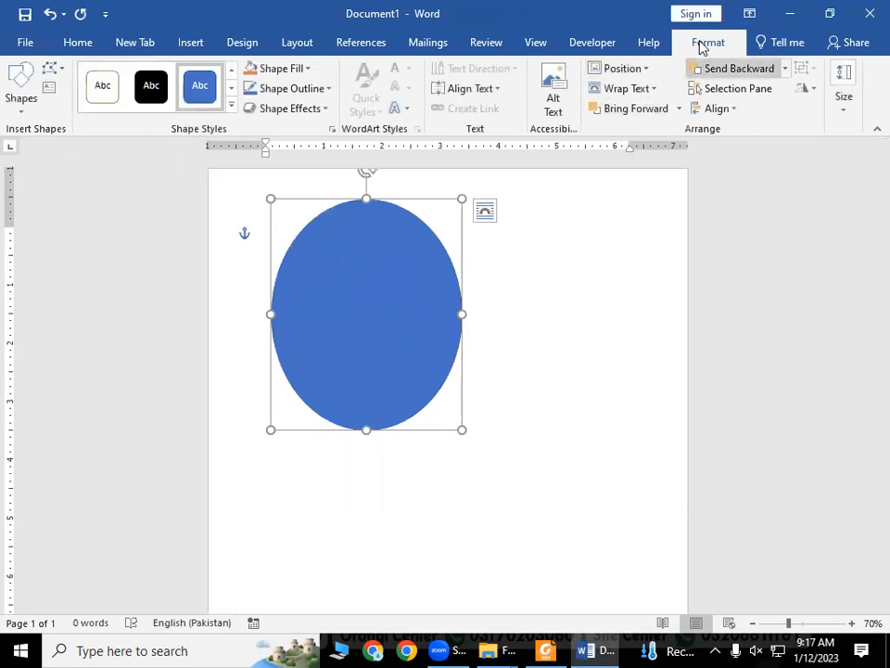
click(634, 390)
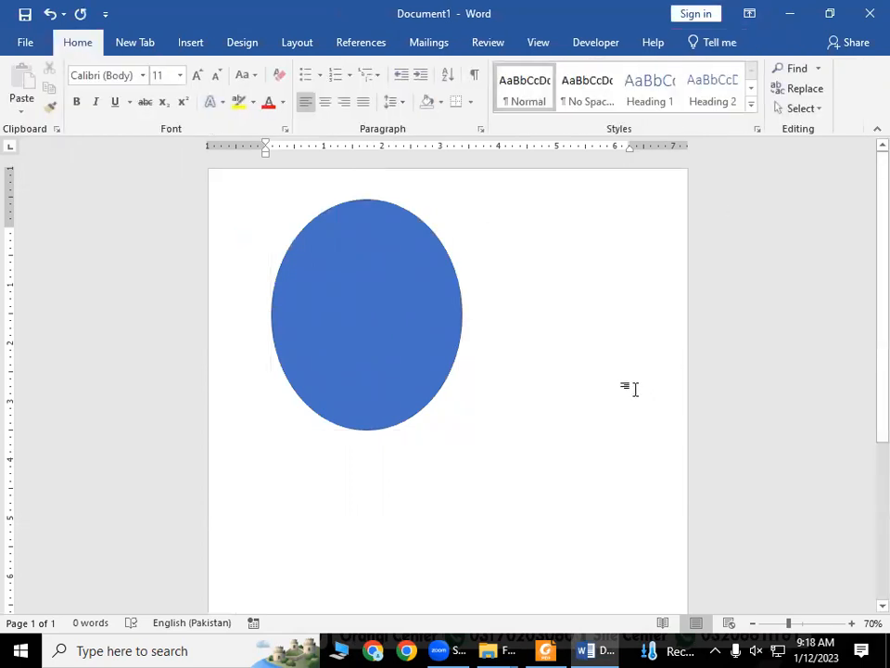
click(328, 336)
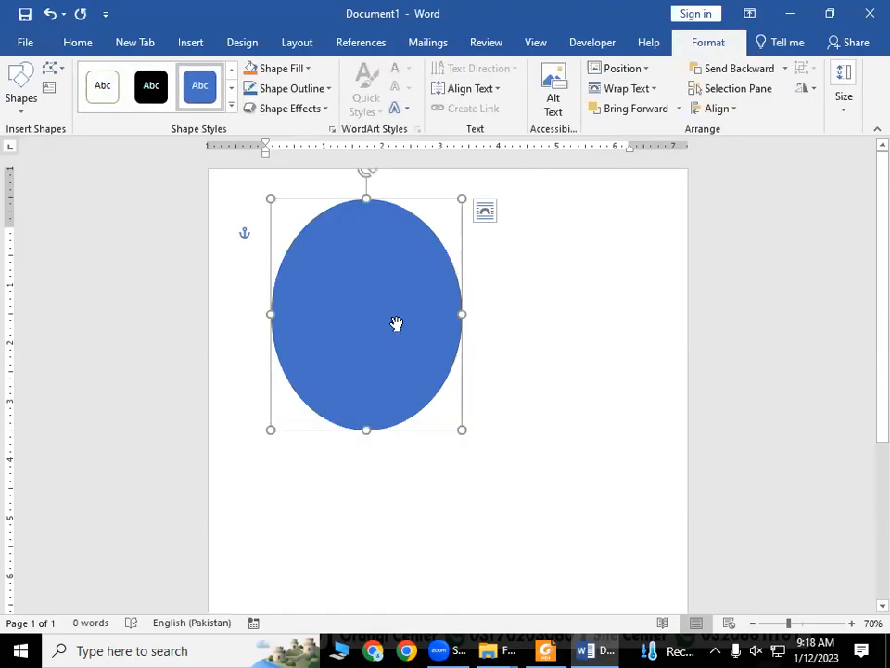
Switch to Foxit Reader and read on through the Working with Styles slide to Applying Page Layouts on page 10
key(alt+Tab)
scroll(396, 323, down, 10)
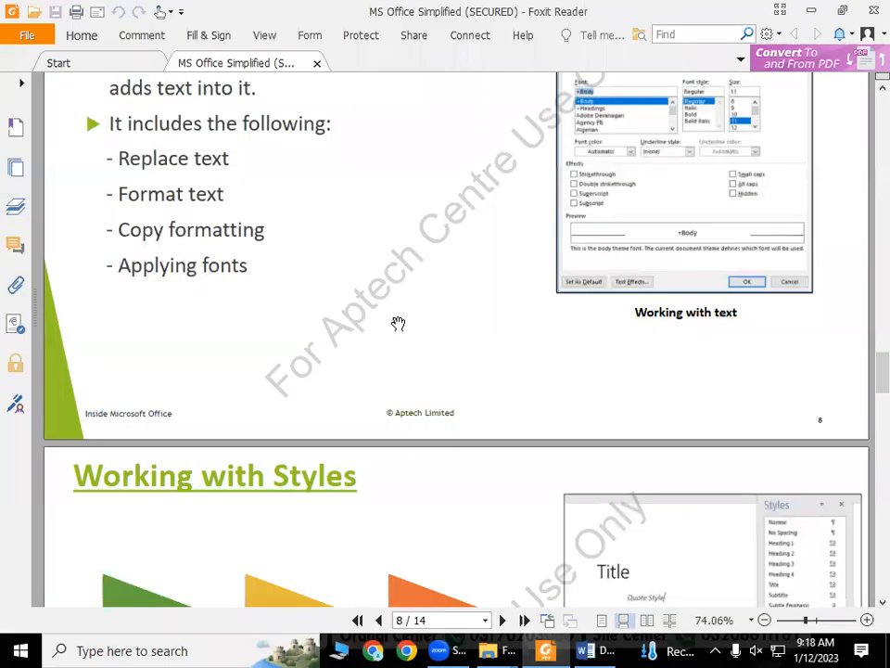
scroll(398, 323, down, 10)
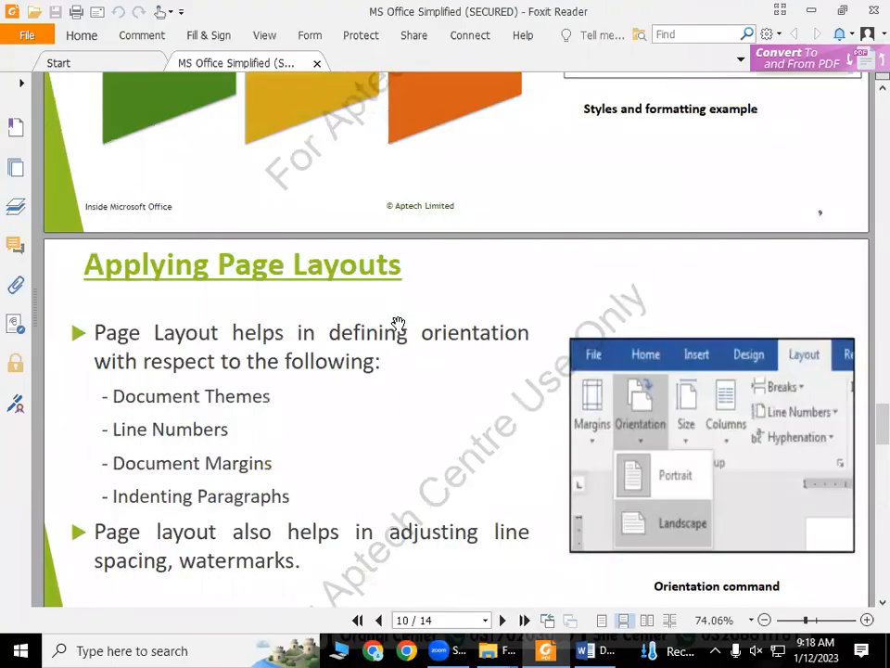
scroll(398, 323, down, 1)
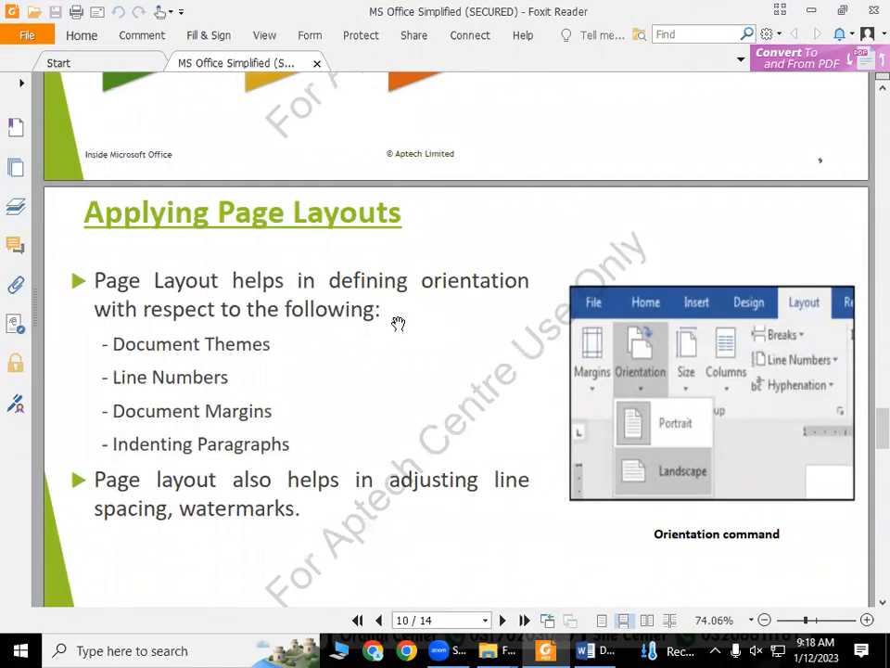
Switch back to Word and open the detailed Format Shape settings for the oval
key(alt+Tab)
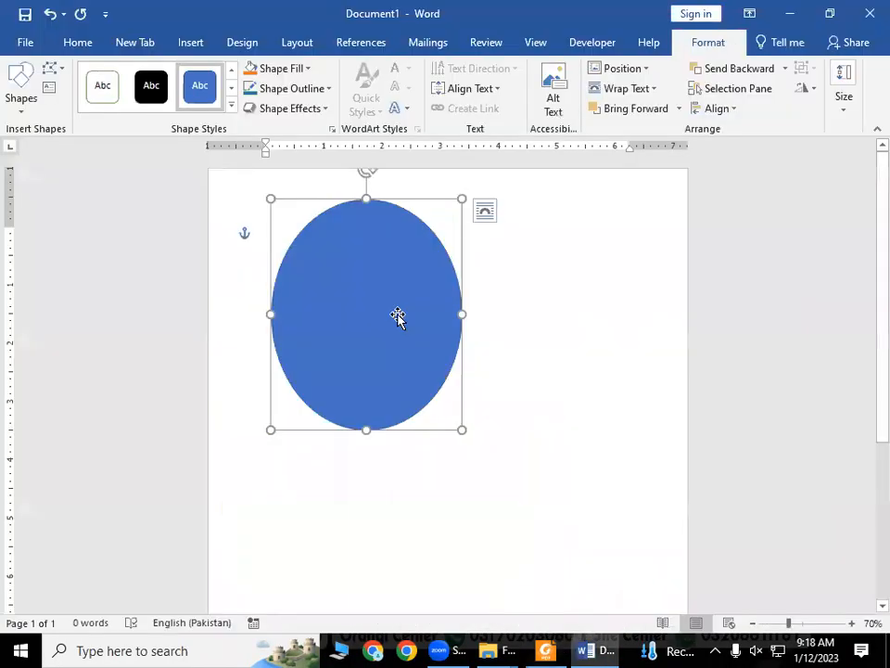
click(331, 132)
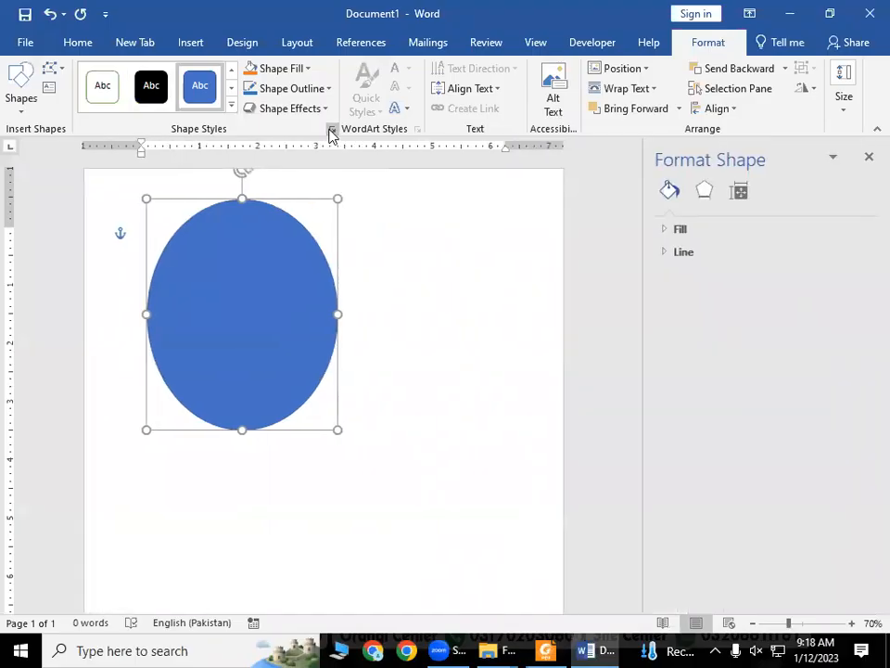
Switch to Foxit Reader and read the Creating Lists slide and the first Creating Tables slide on page 12
key(alt+Tab)
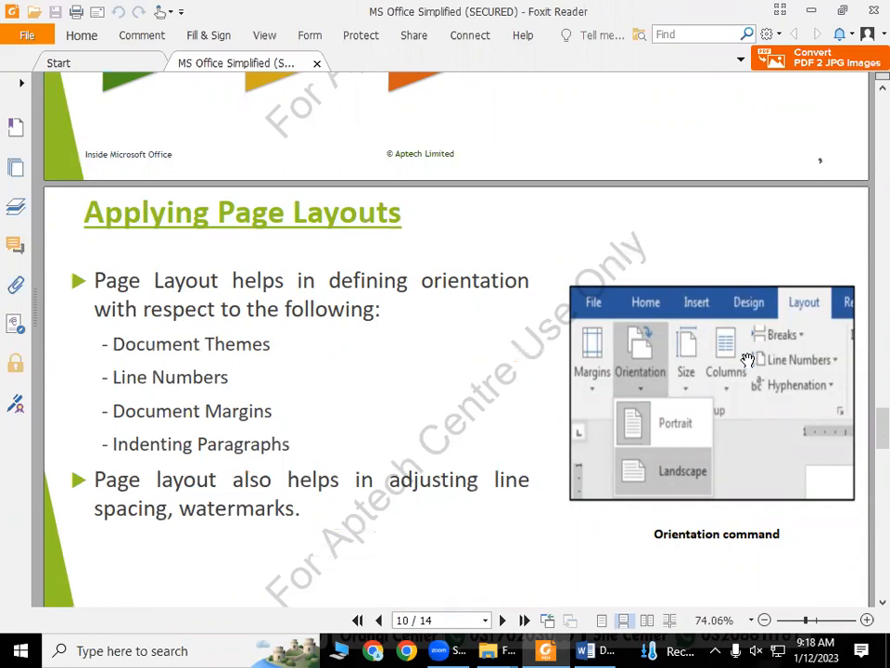
scroll(747, 360, down, 10)
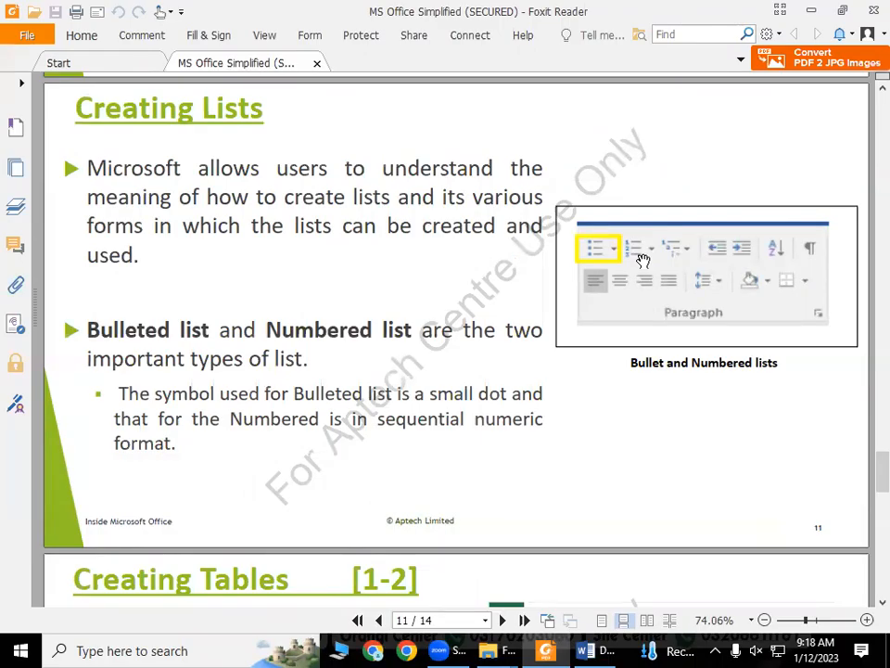
scroll(642, 260, down, 5)
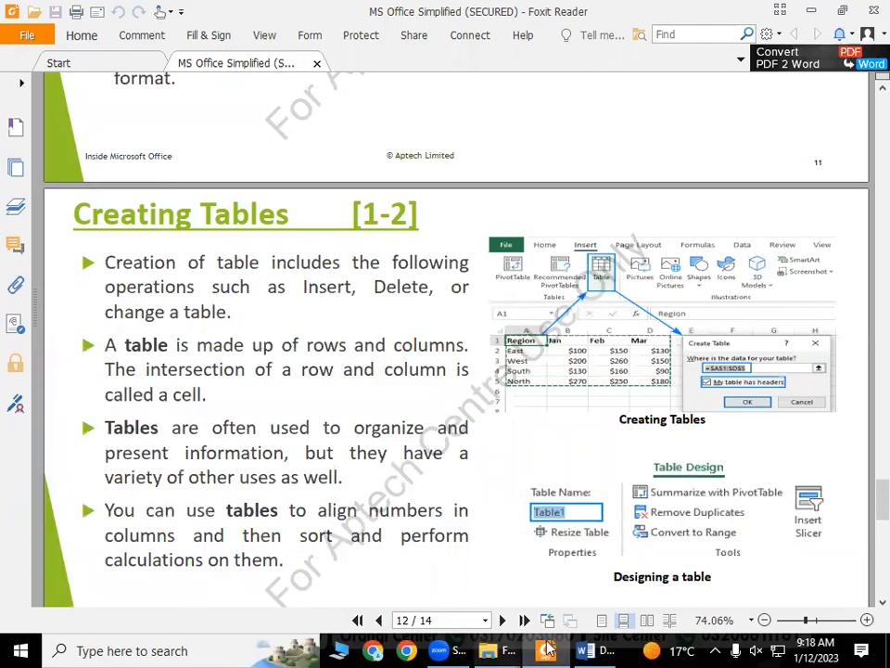
Switch to Word and delete the oval from the page
click(586, 650)
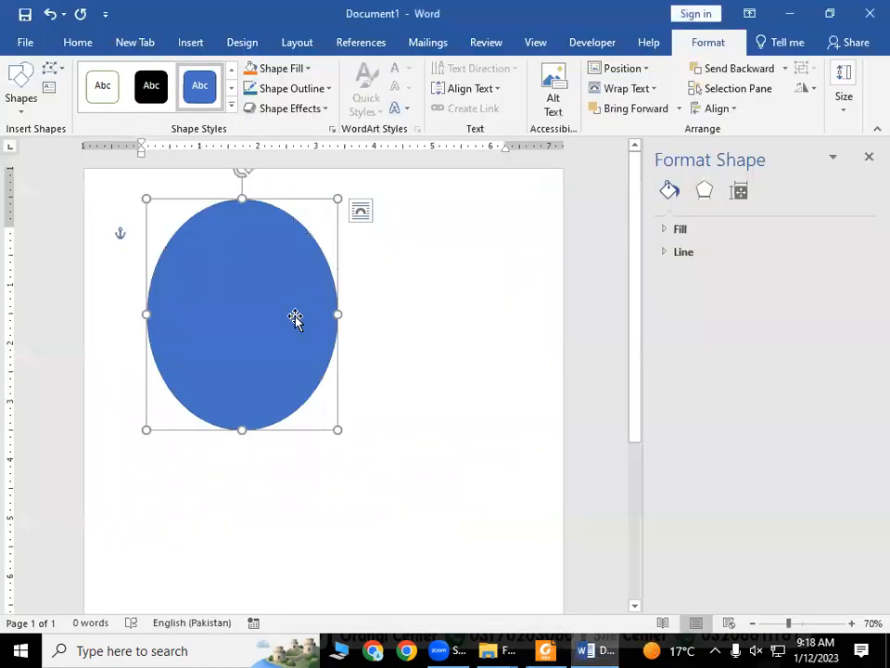
key(Delete)
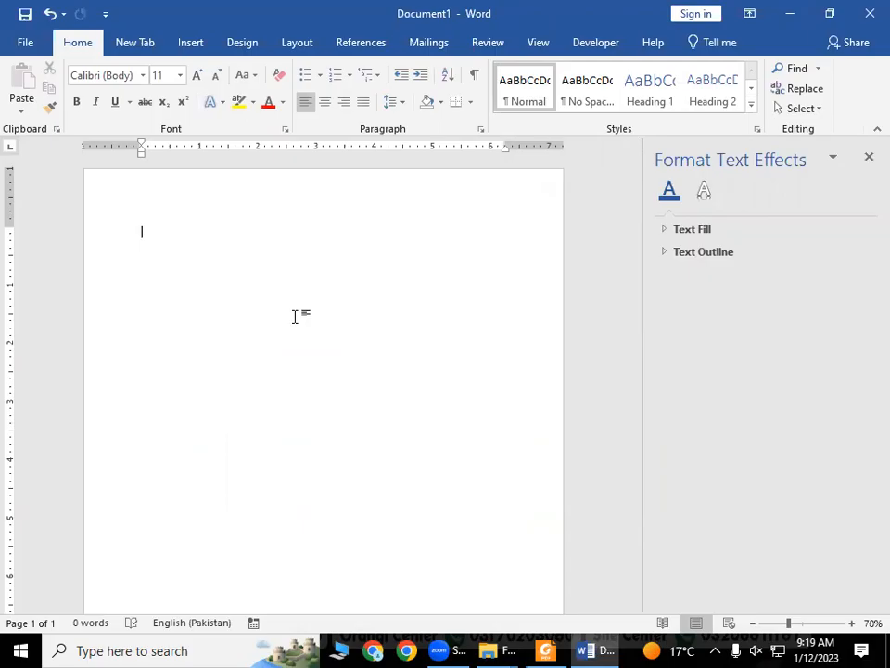
Switch to Foxit Reader and examine the second Creating Tables slide on page 13
key(alt+Tab)
scroll(439, 445, down, 8)
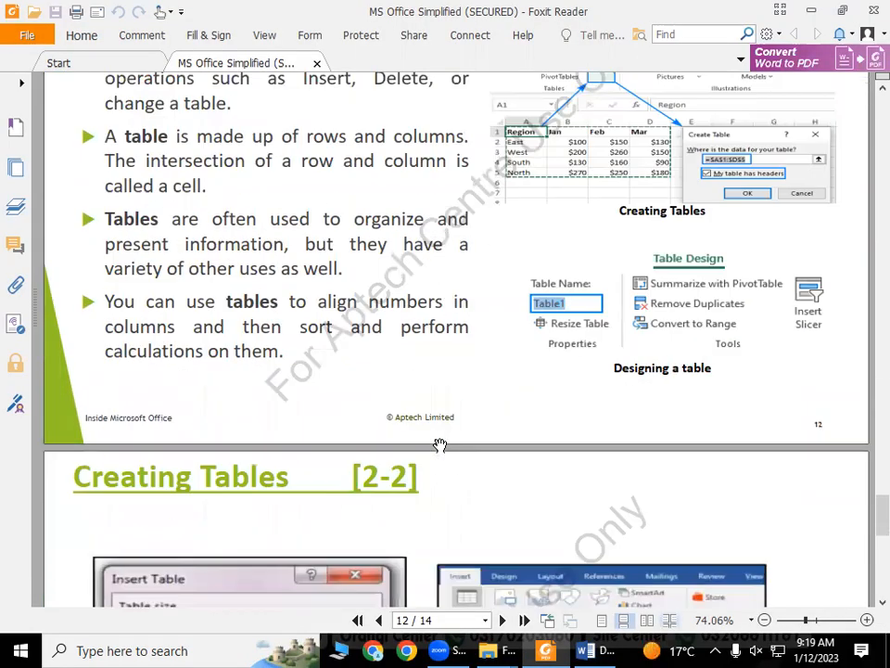
scroll(439, 446, down, 5)
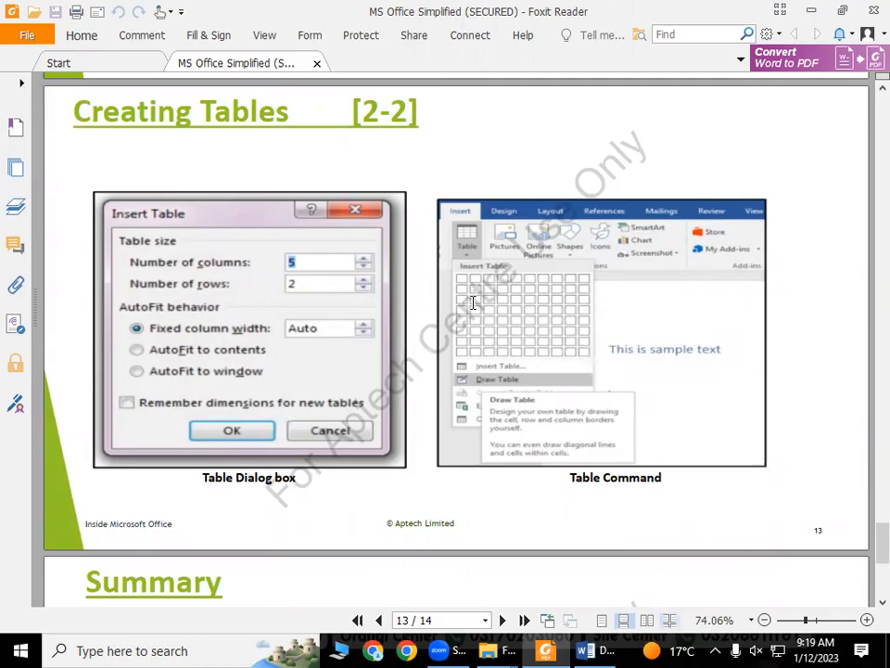
Switch to Word, close the Format Text Effects pane and generate sample text on the blank page with =rand(2,10)
key(alt+Tab)
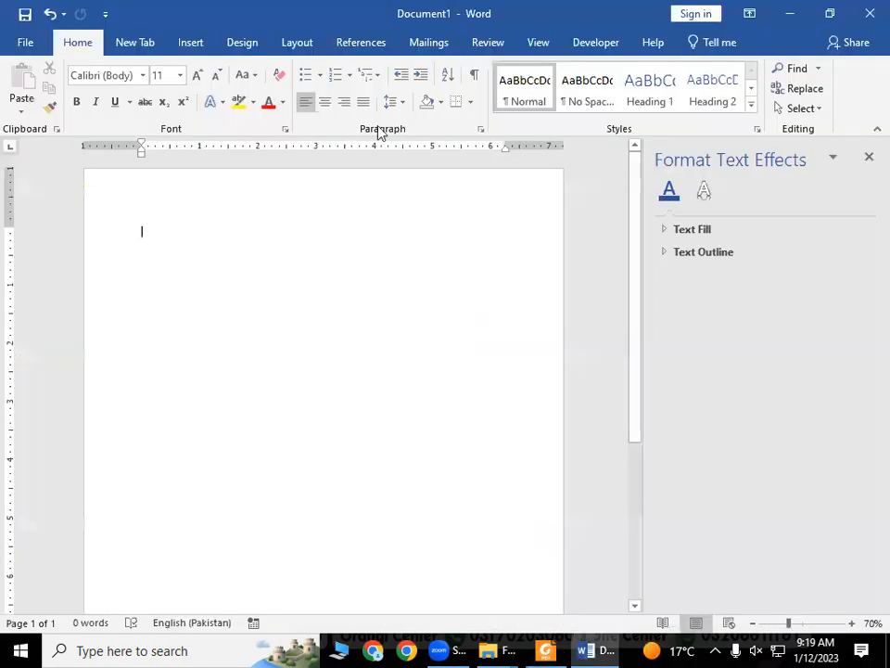
click(867, 160)
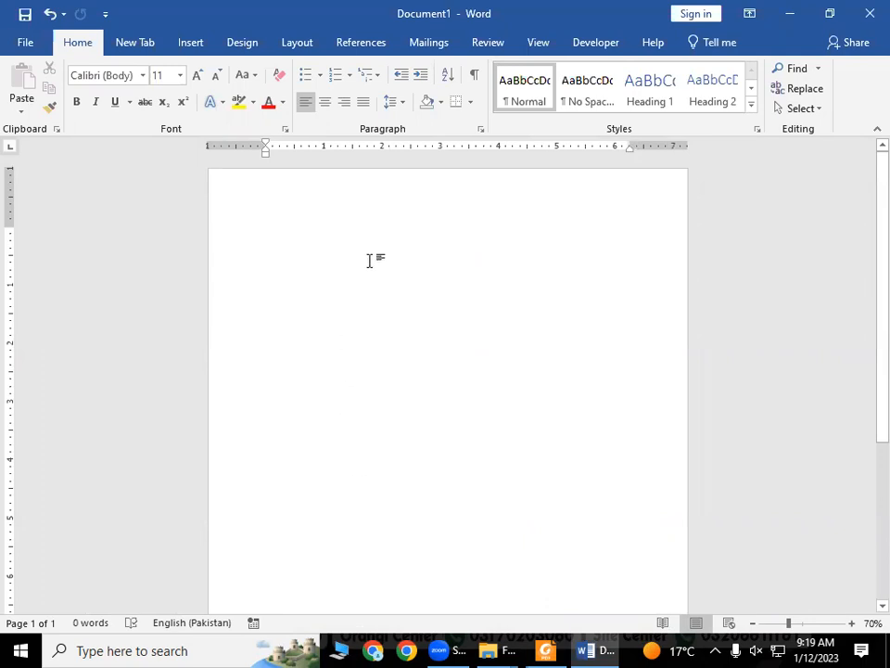
text(=rand)
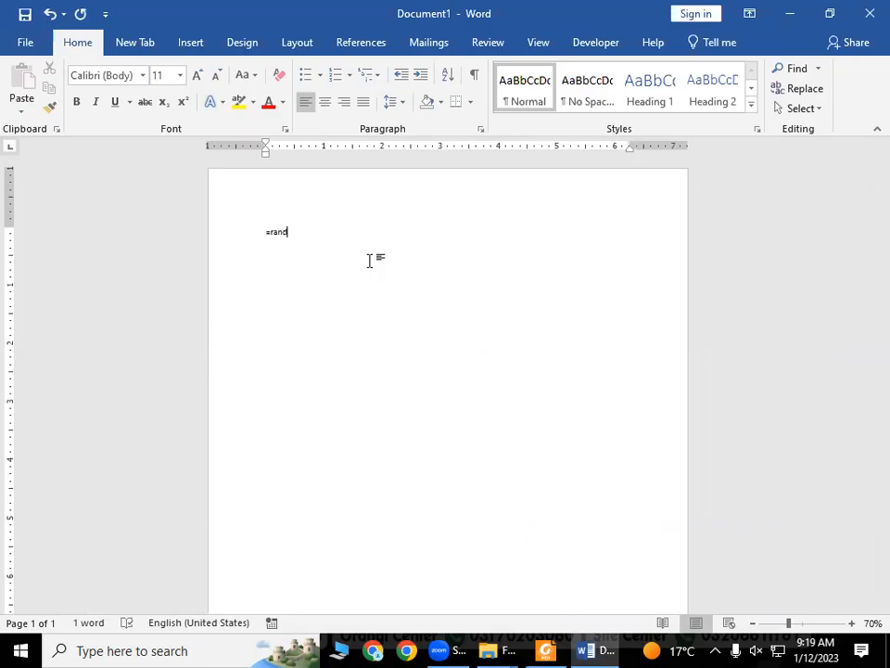
text((2,10))
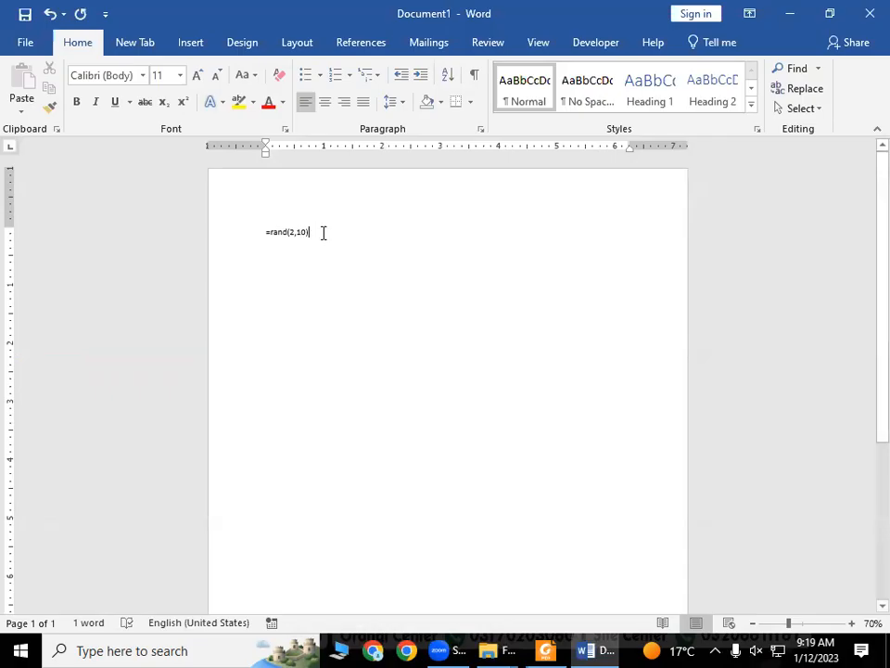
key(Return)
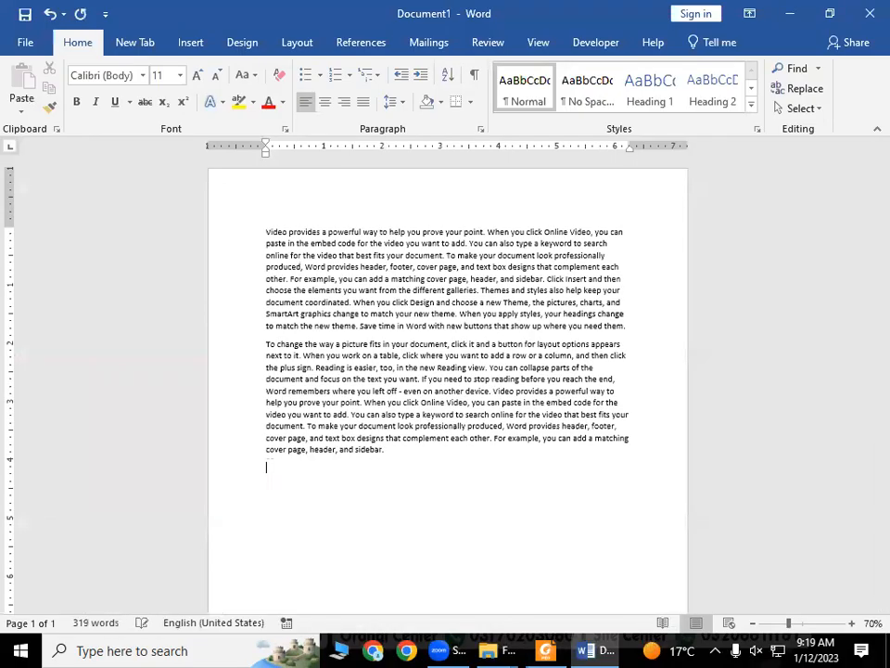
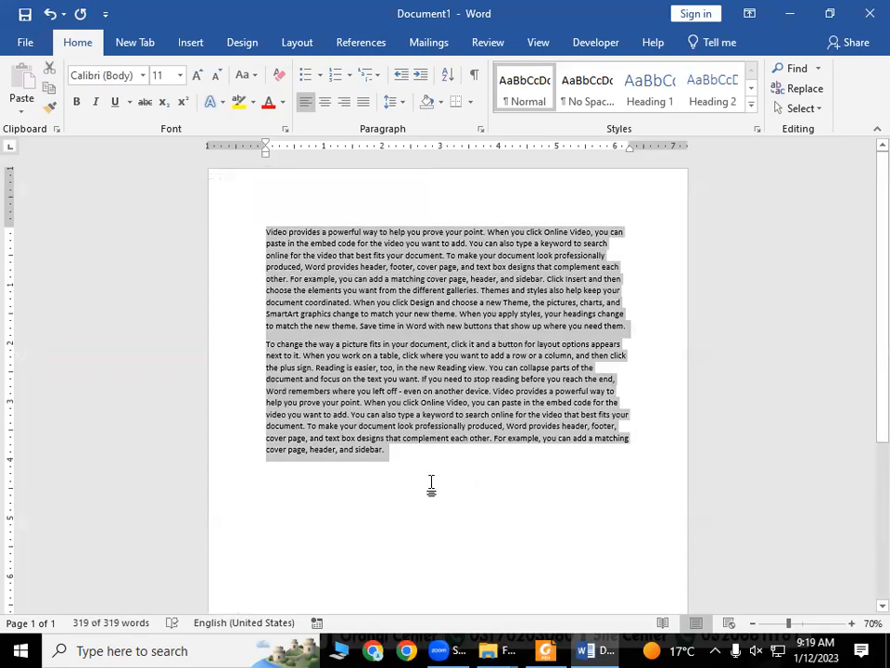
Apply the No Paragraph Space spacing option to the sample text in the document
click(425, 466)
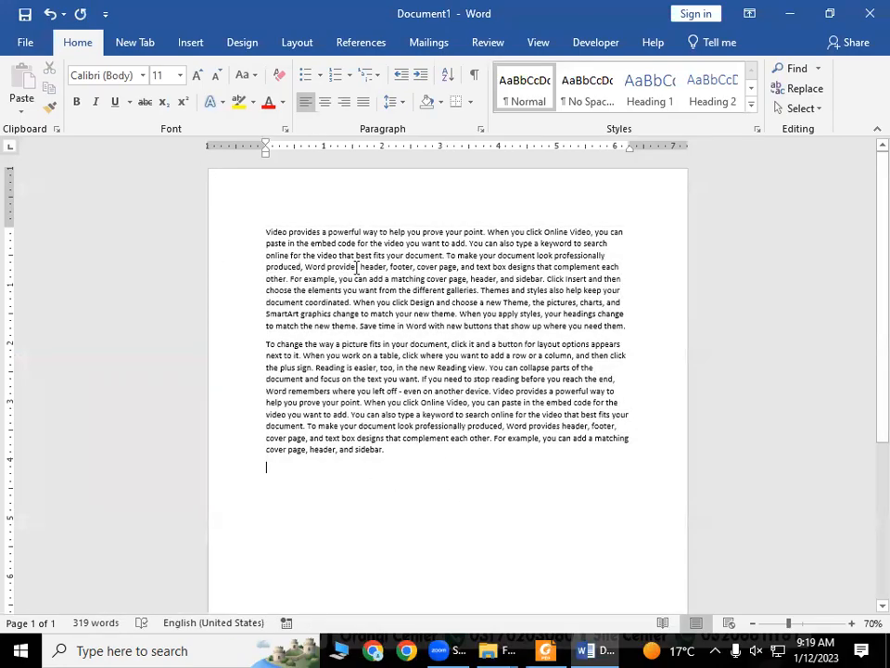
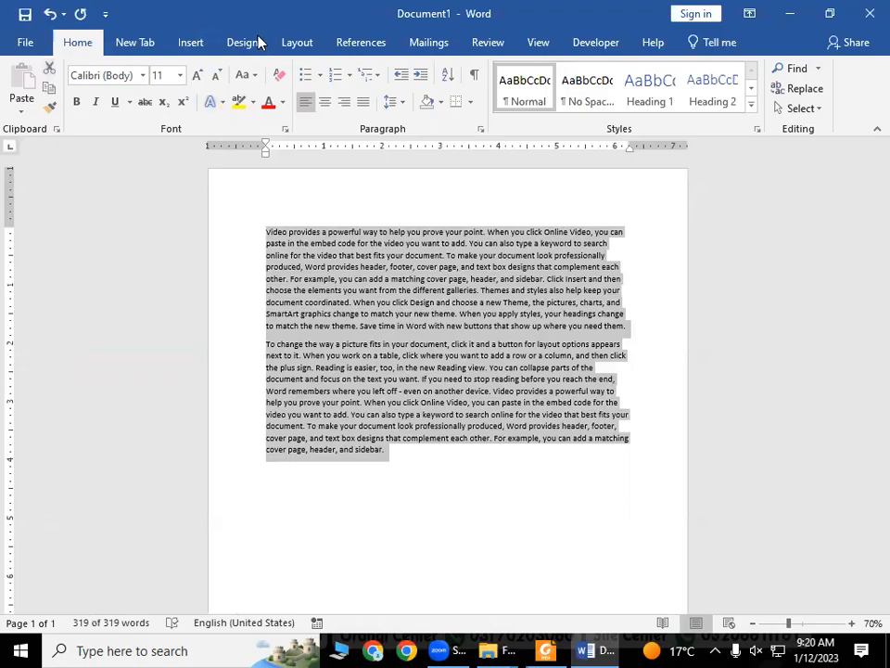
click(252, 42)
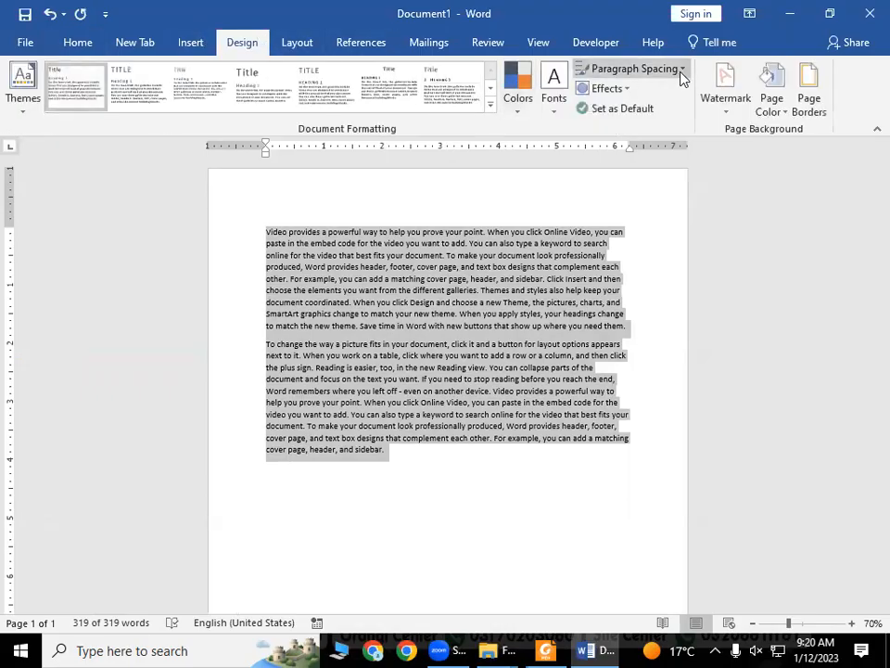
click(679, 70)
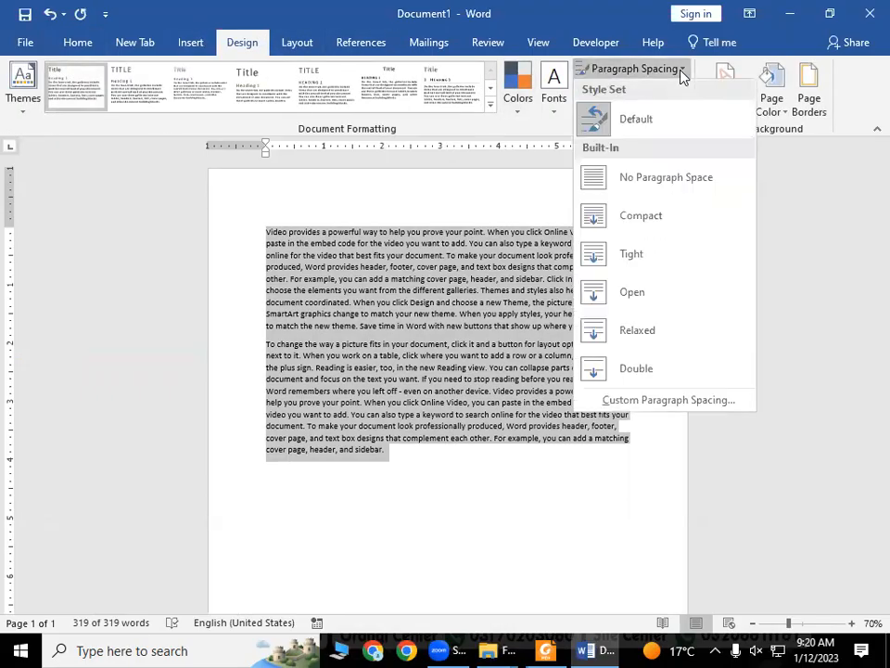
click(590, 182)
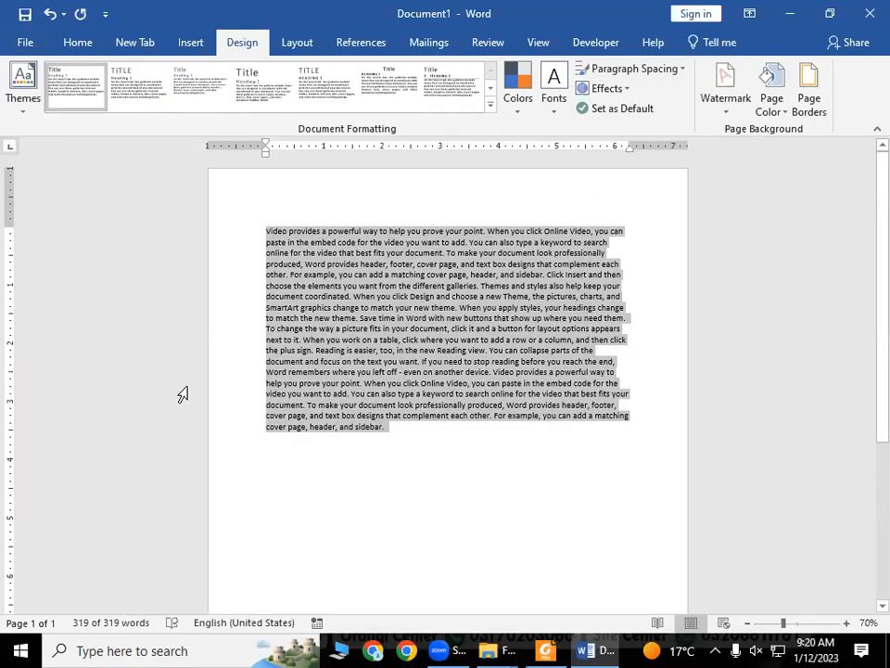
click(457, 452)
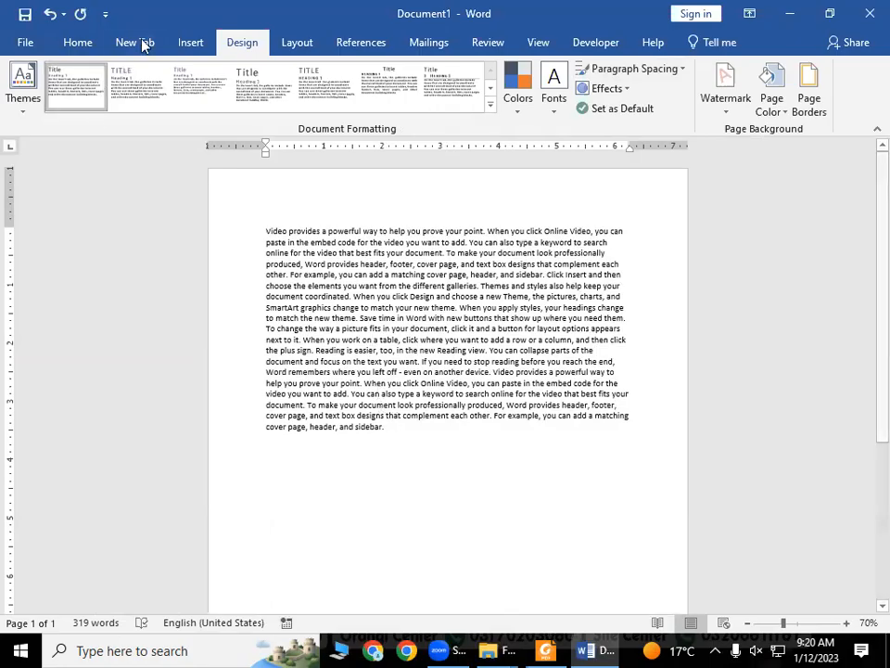
click(186, 43)
click(241, 43)
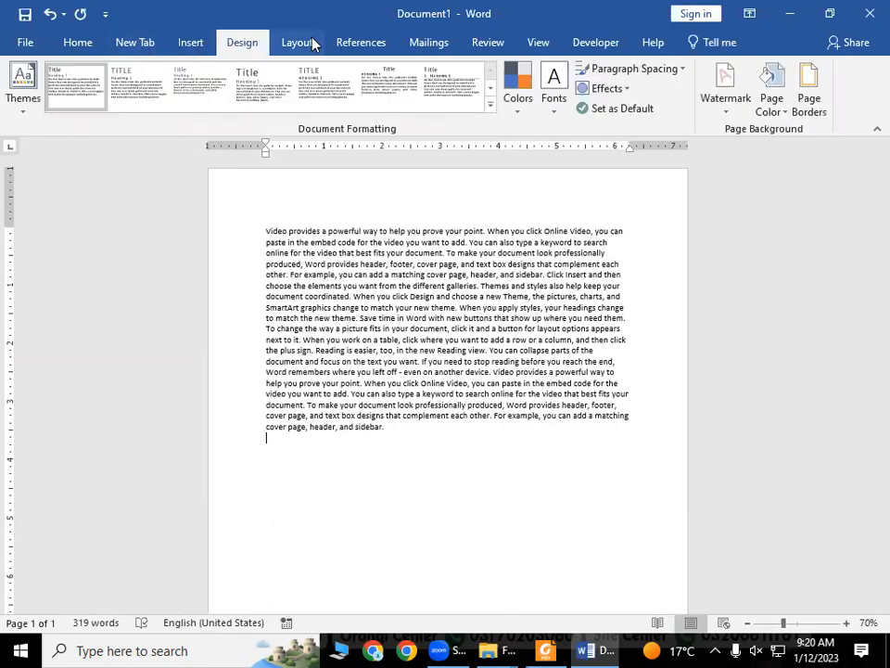
click(492, 42)
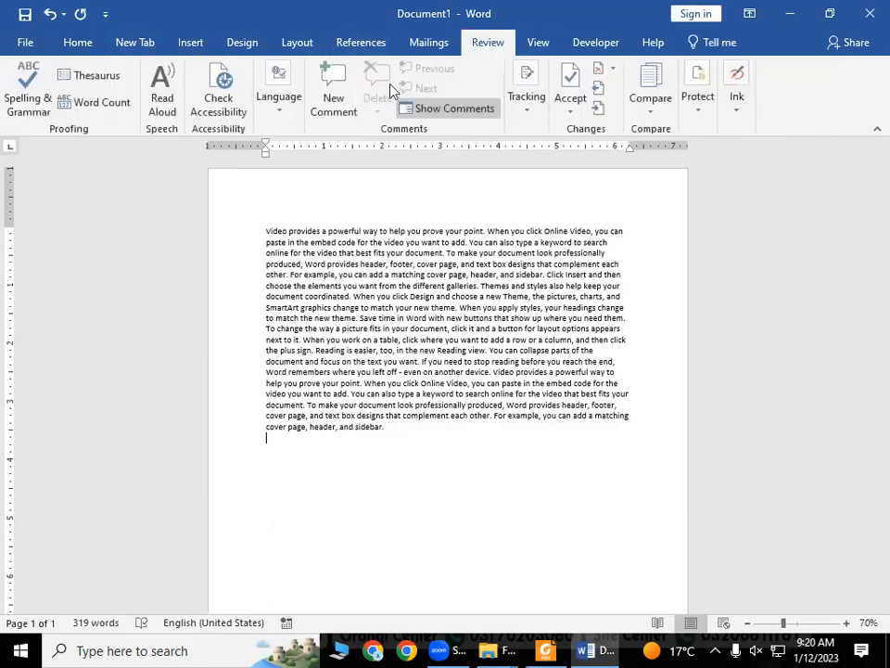
click(541, 44)
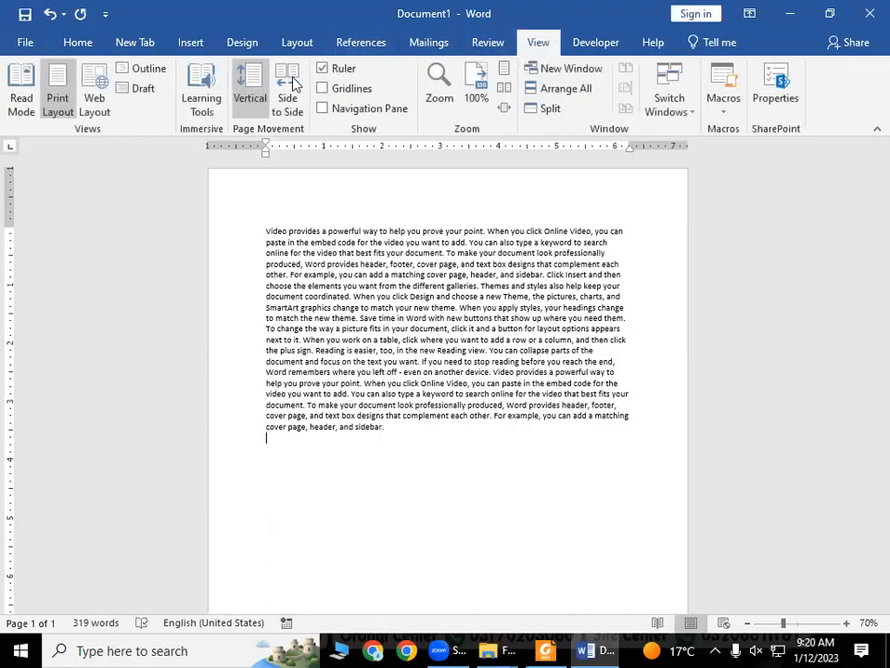
click(238, 41)
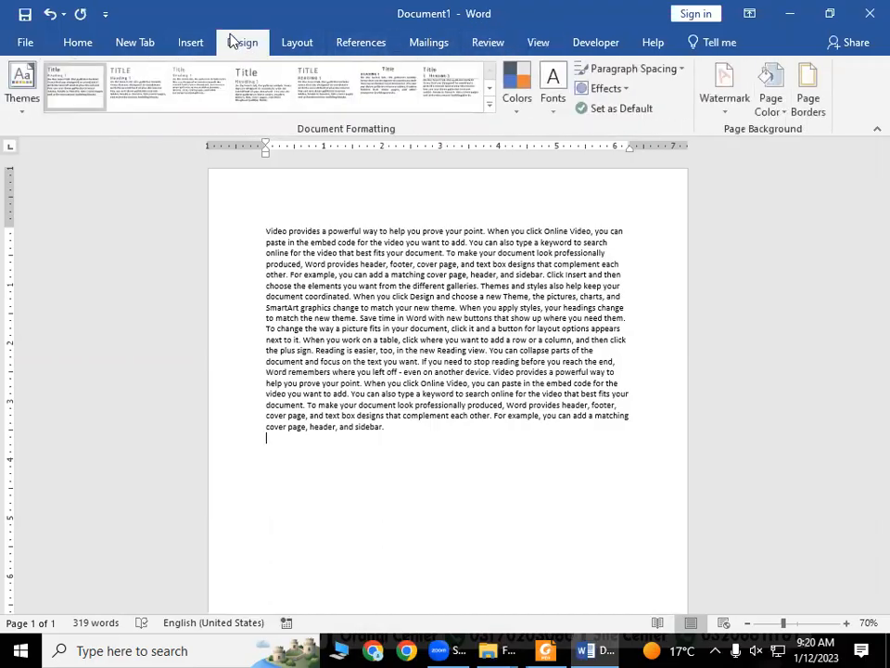
click(197, 48)
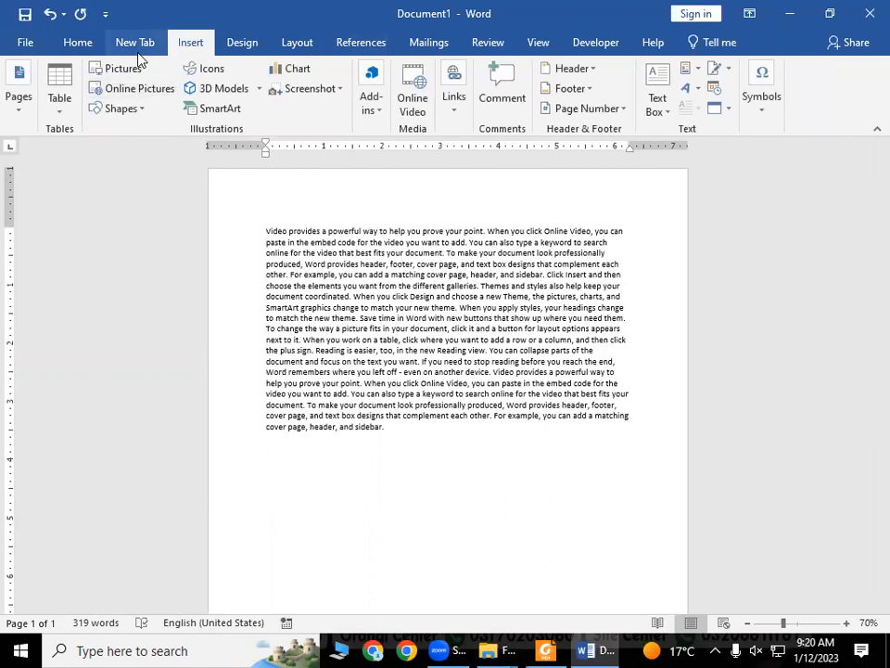
click(135, 42)
click(82, 44)
click(139, 41)
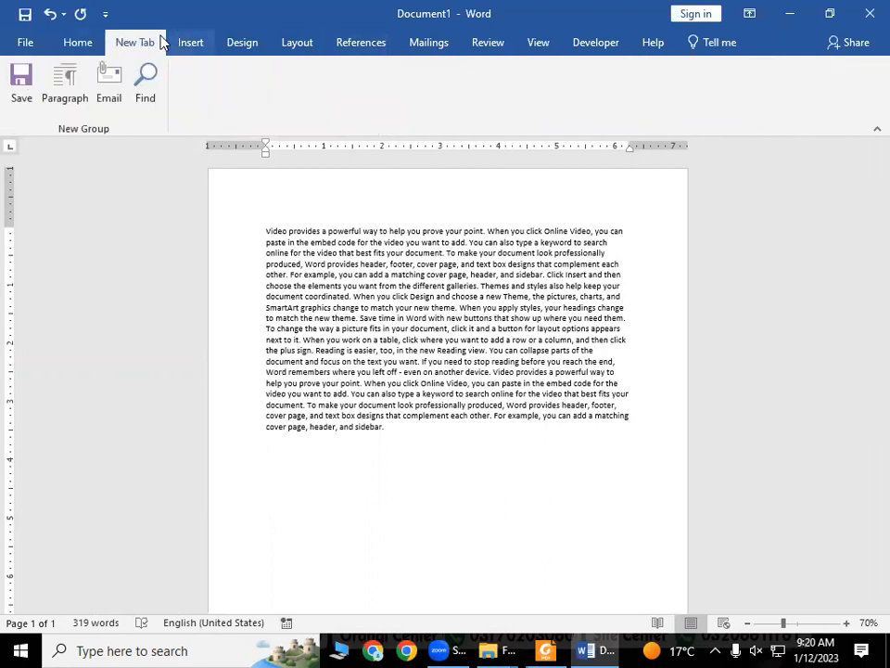
click(192, 47)
click(240, 47)
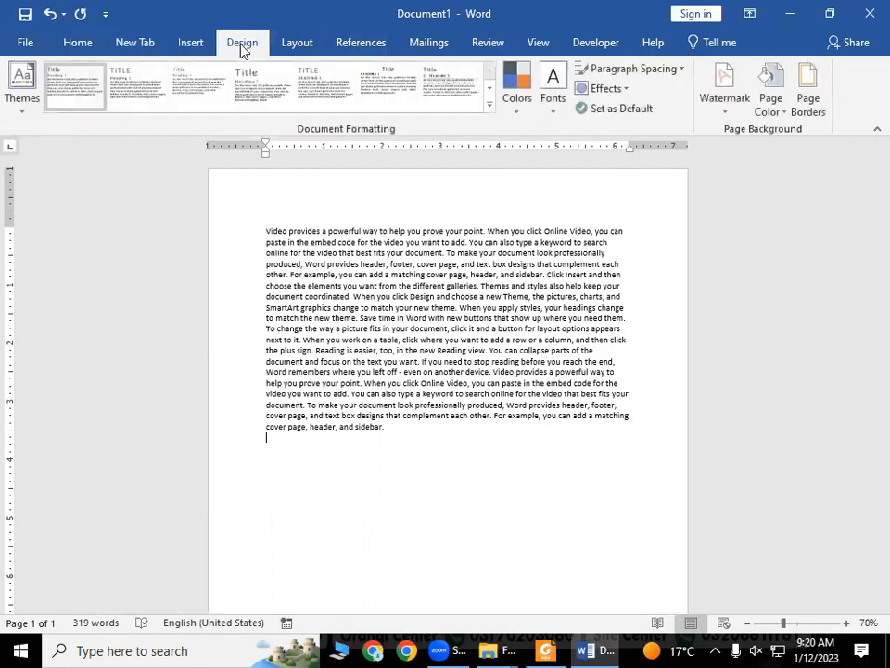
Arrange the selected sample text in two columns and change the layout to three columns
click(298, 43)
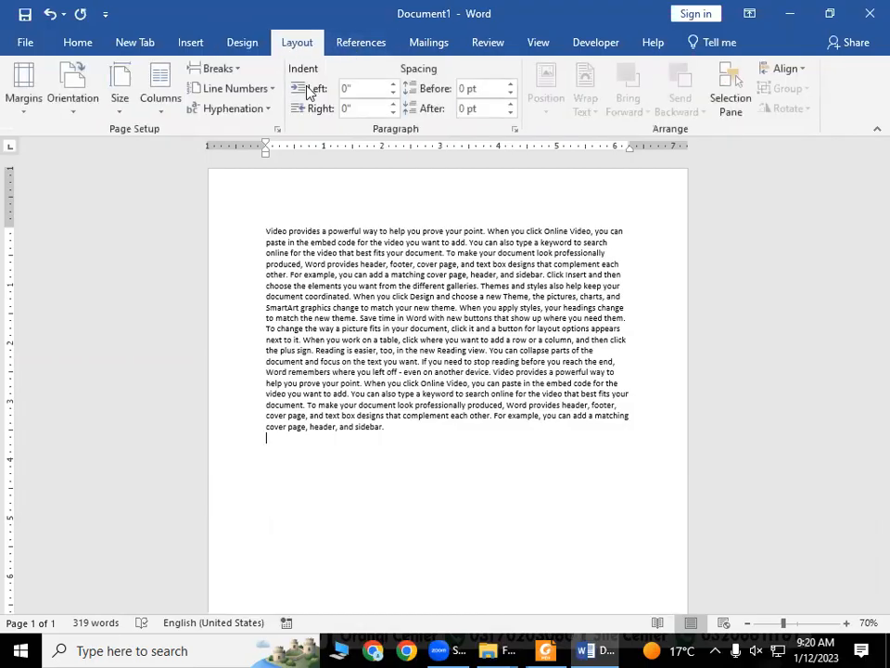
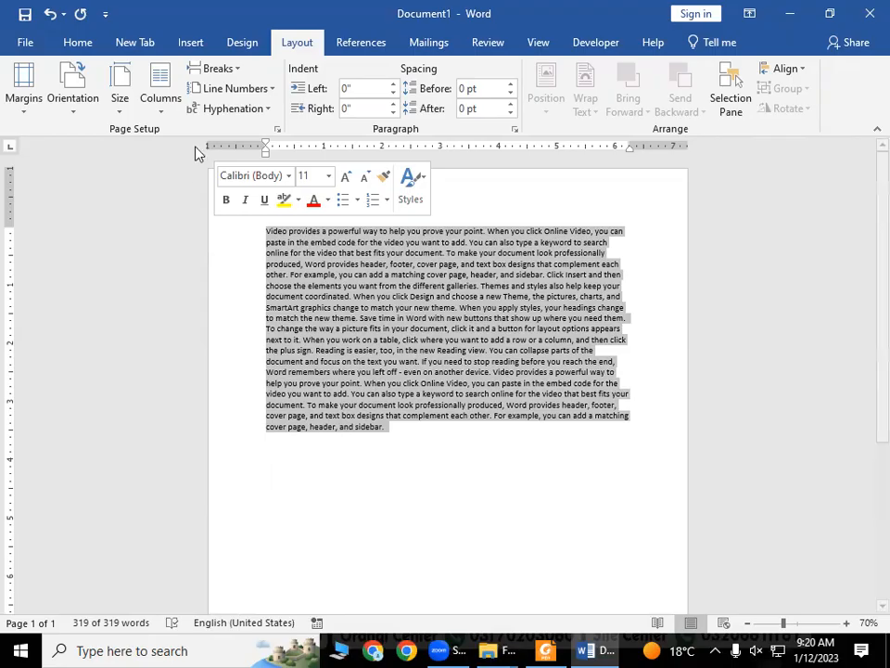
click(165, 111)
click(168, 178)
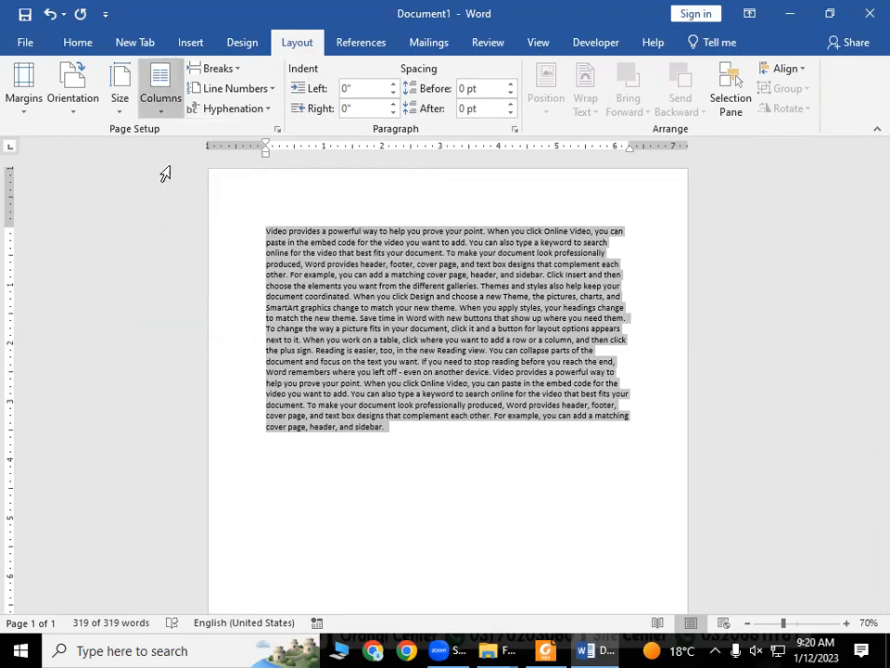
click(164, 116)
click(173, 217)
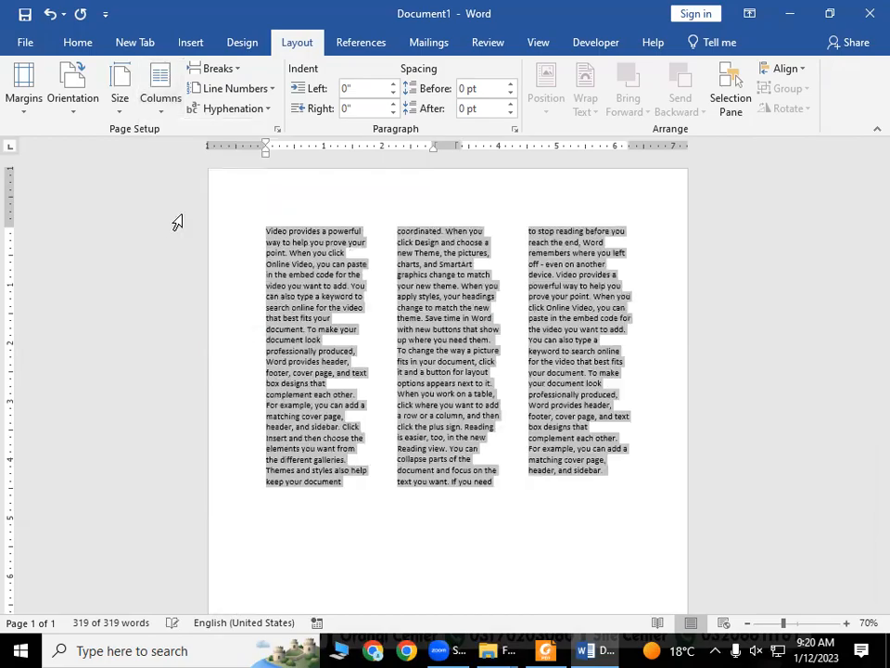
Set the number of columns for the selected sample text to 4
click(160, 111)
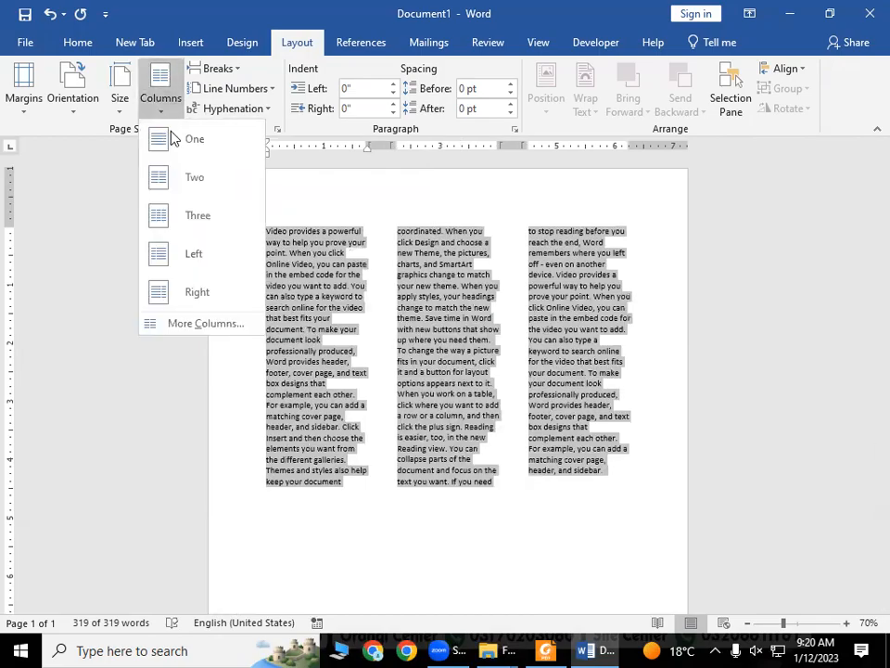
click(184, 324)
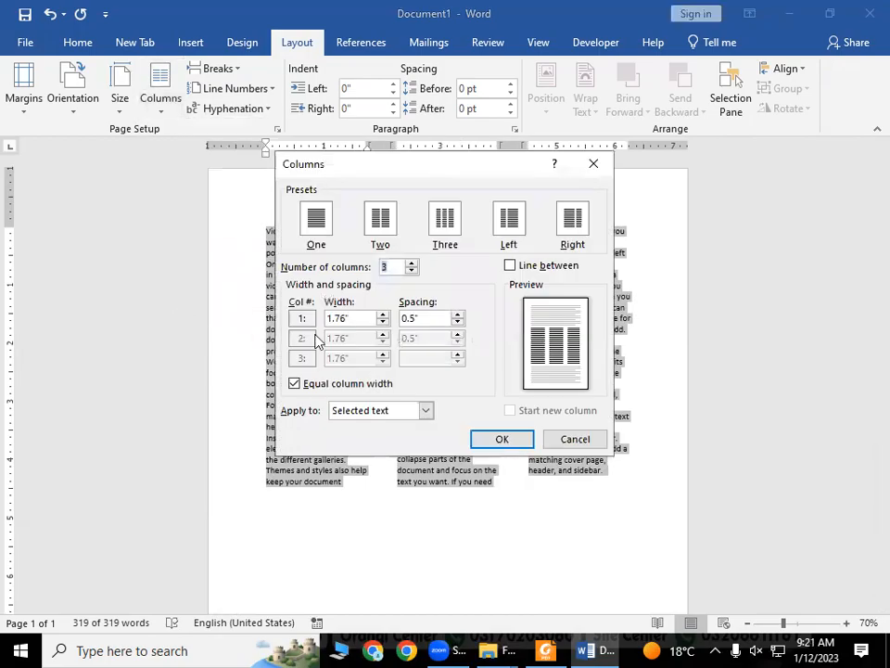
click(411, 264)
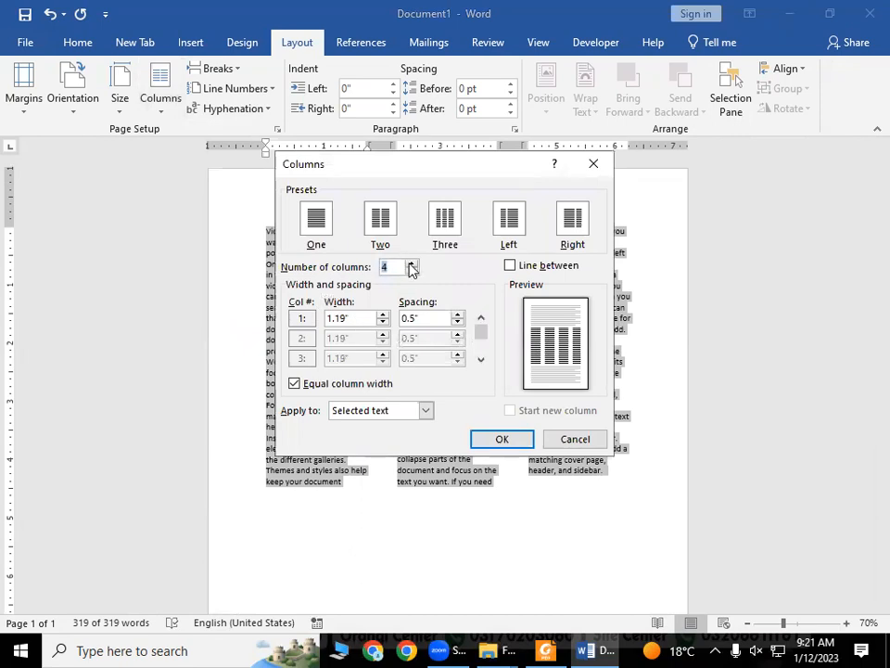
click(521, 444)
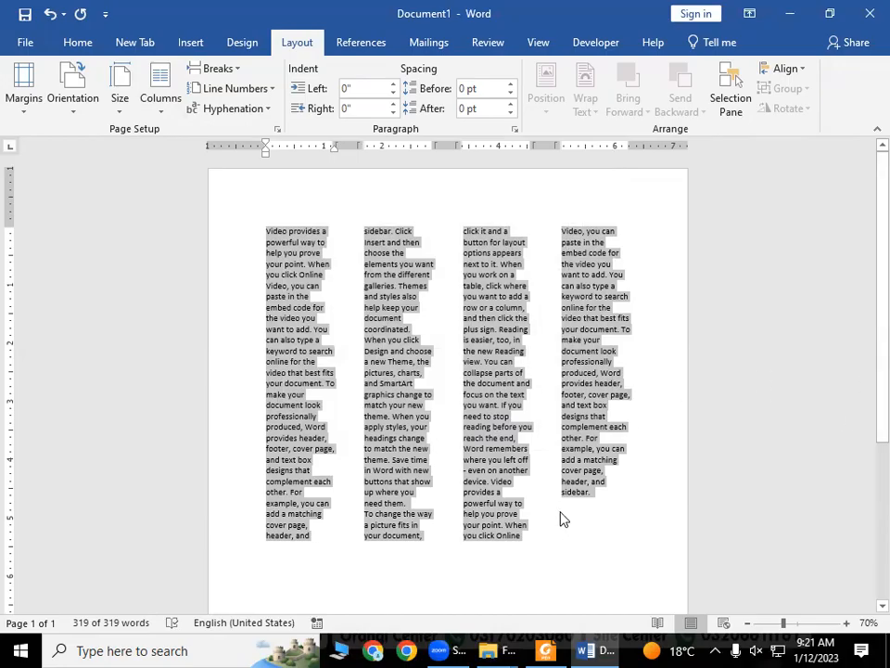
Undo the column changes back to the single-column layout and deselect the sample text
key(ctrl+z)
key(ctrl+z)
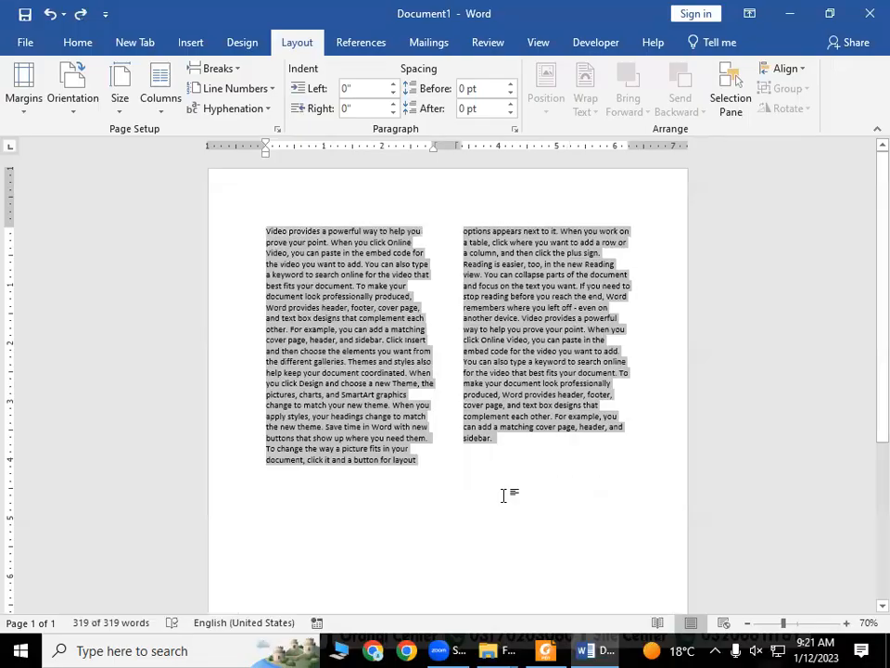
key(ctrl+z)
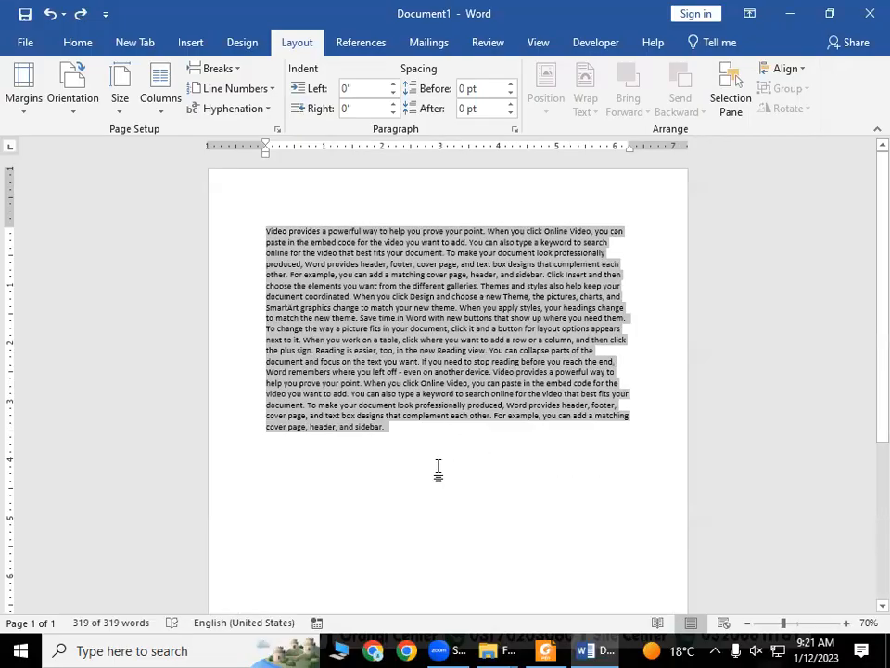
click(438, 469)
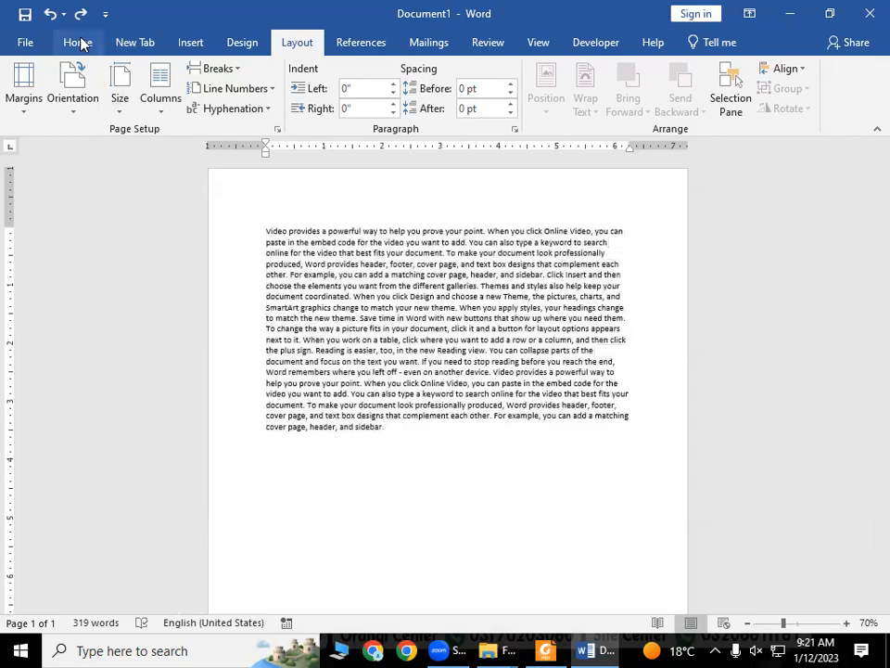
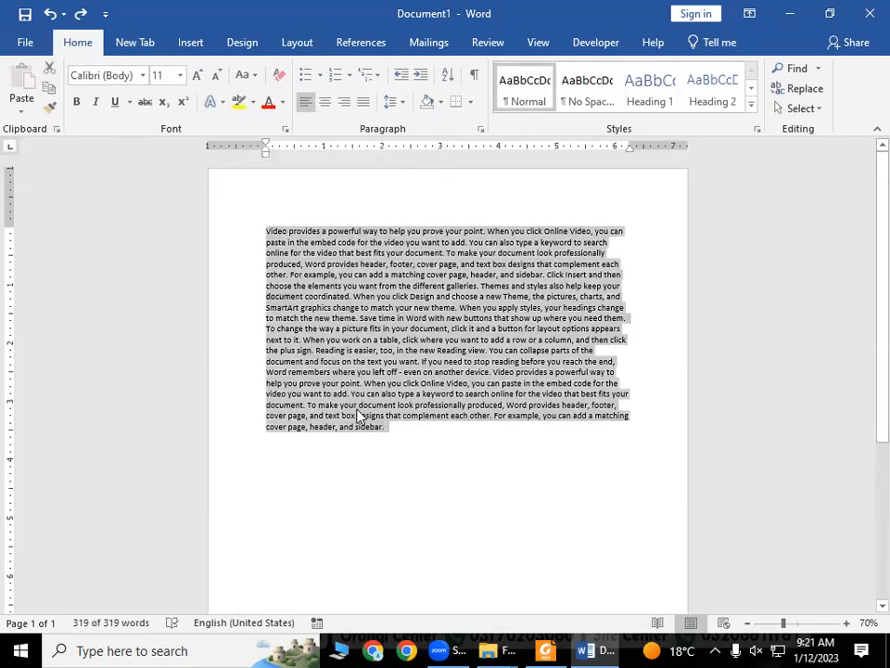
Insert several blank lines above the first paragraph of the sample text
click(375, 464)
scroll(375, 464, down, 3)
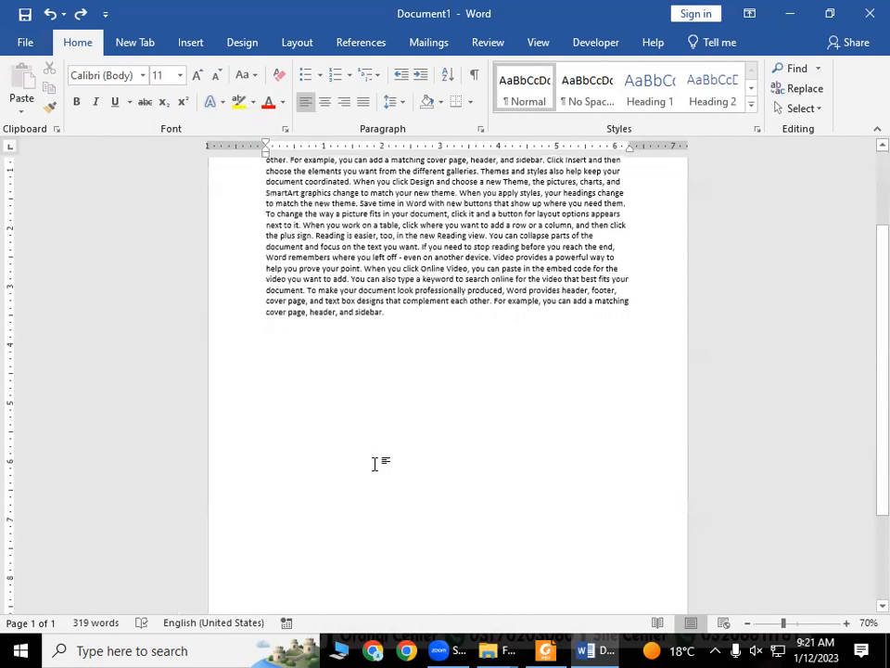
scroll(375, 463, up, 3)
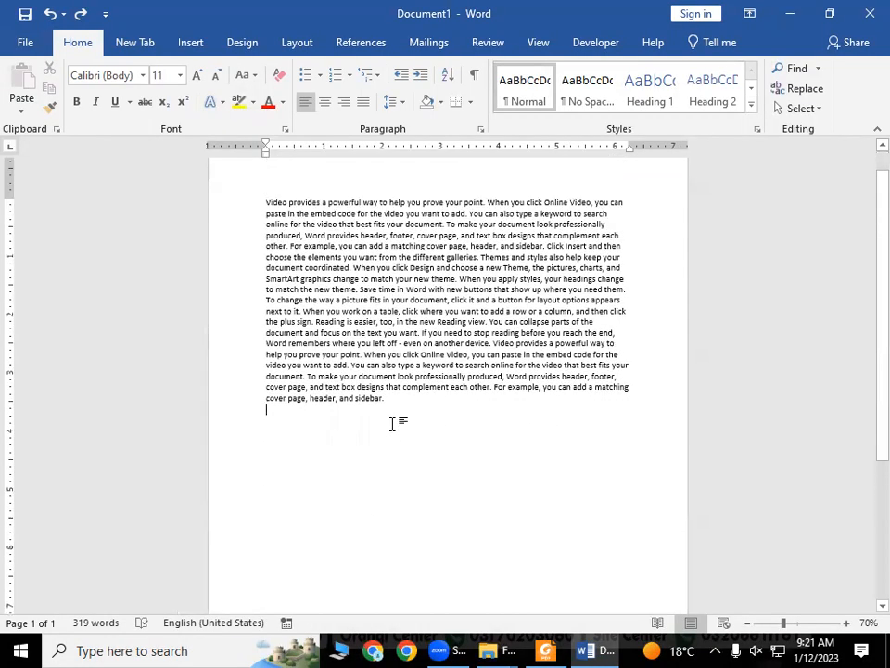
click(263, 201)
key(Return)
key(Return)
key(Return)
key(Return)
key(Return)
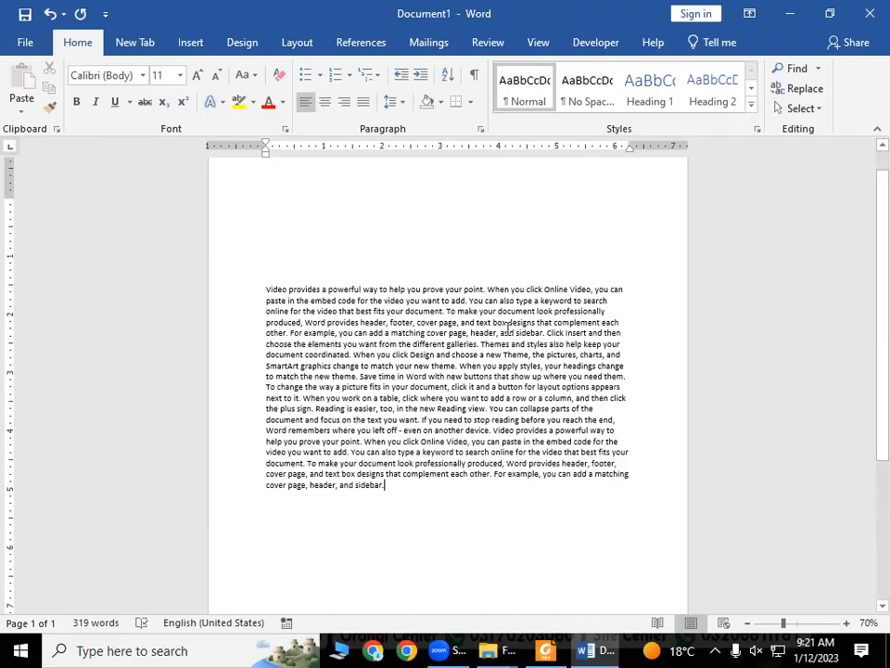
Add blank lines below the end of the sample text
scroll(509, 324, down, 5)
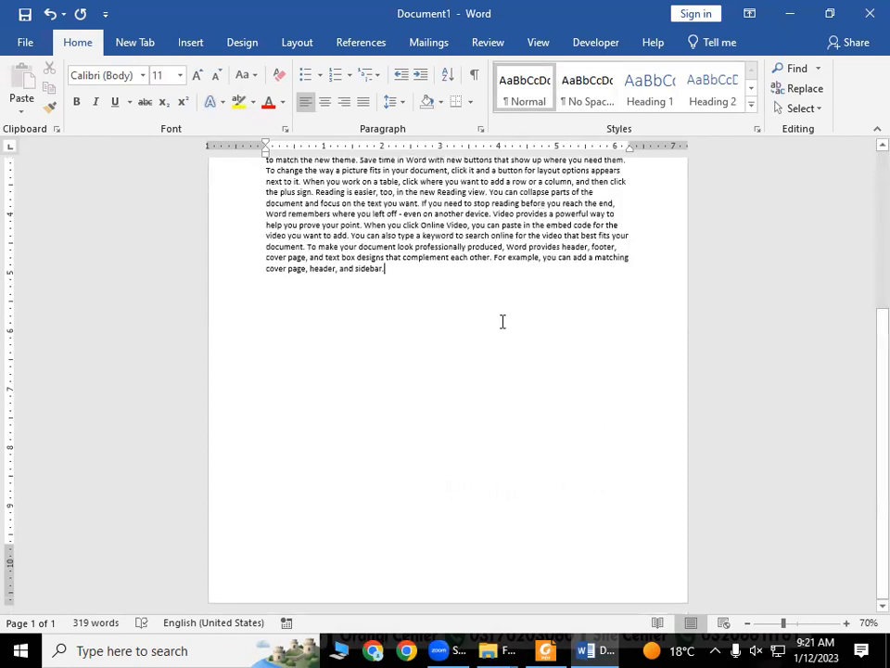
scroll(445, 270, up, 5)
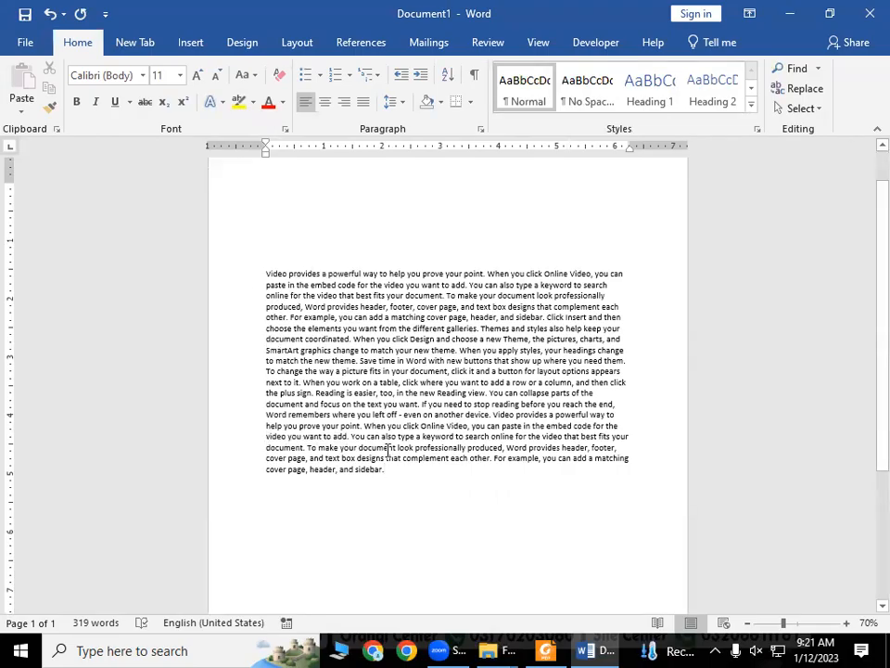
scroll(390, 479, down, 5)
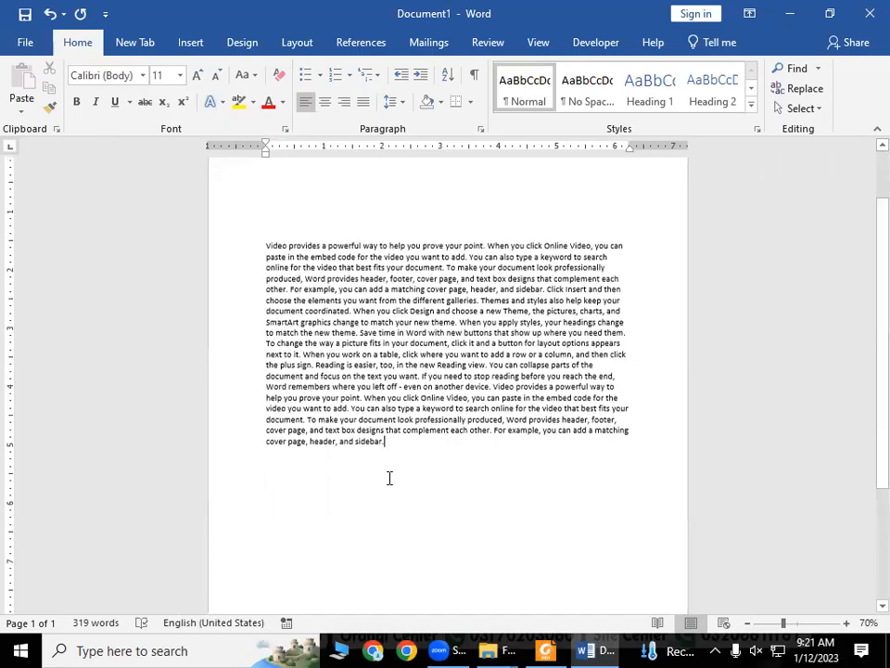
key(Return)
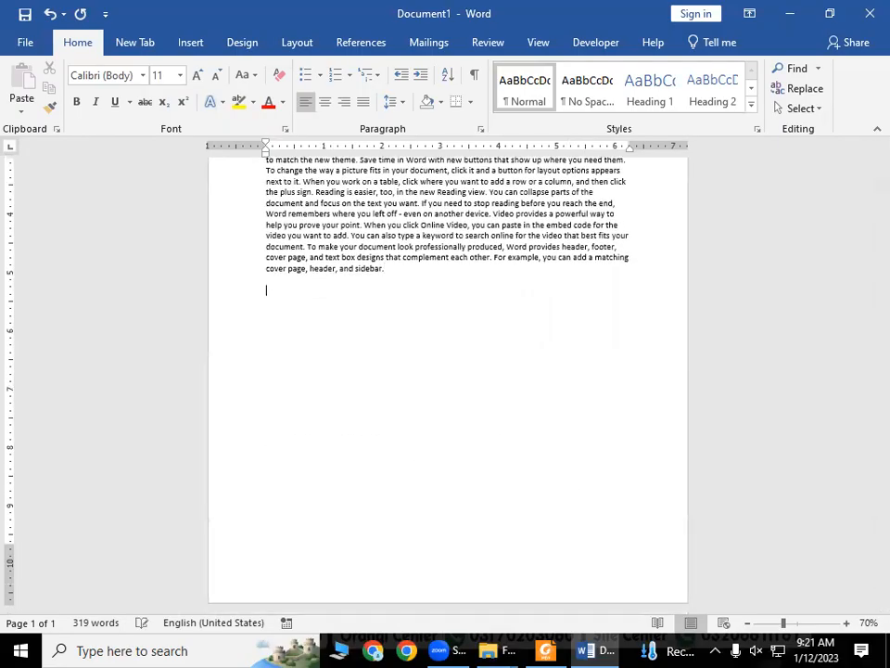
Enter the title "Chapter one" in the blank space above the sample text and select that line
scroll(325, 228, up, 5)
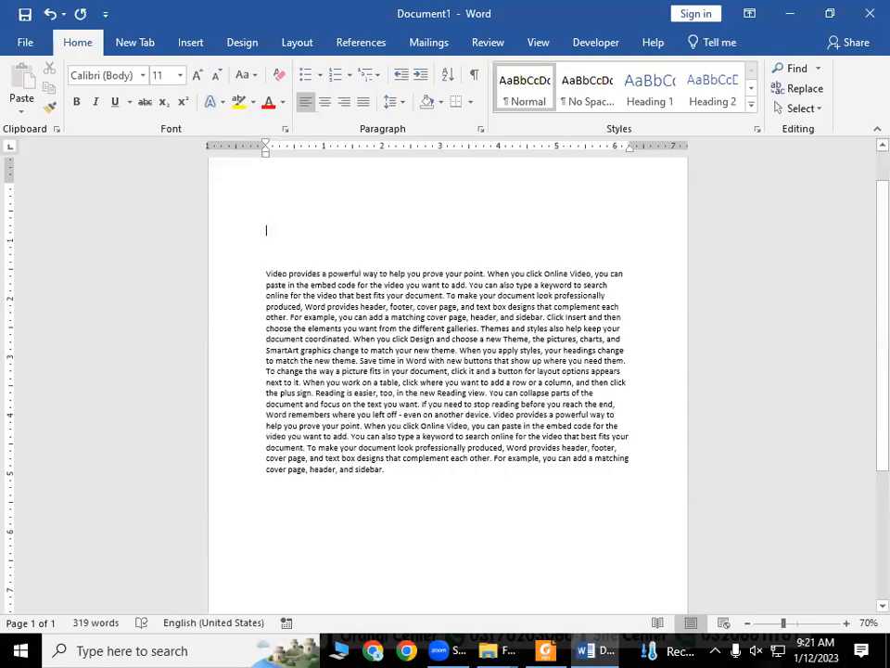
text(d)
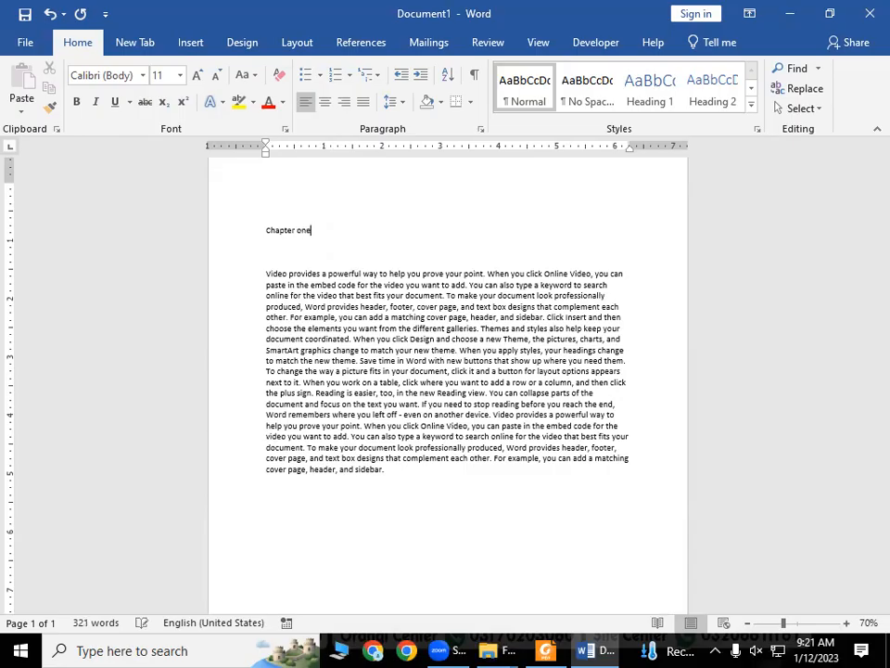
click(230, 233)
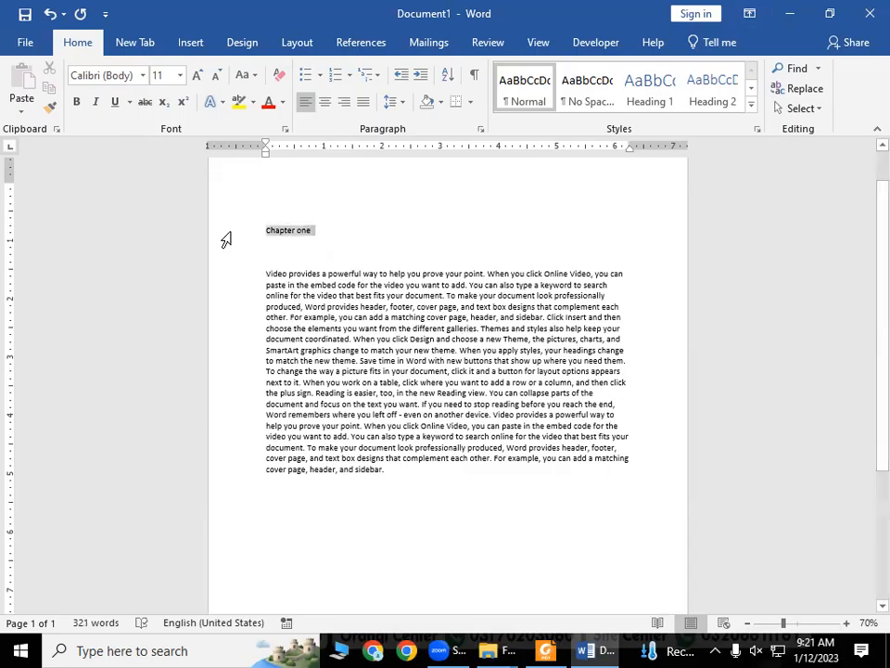
Make the "Chapter one" title bold and enlarge its font size to 24, then deselect it
click(78, 102)
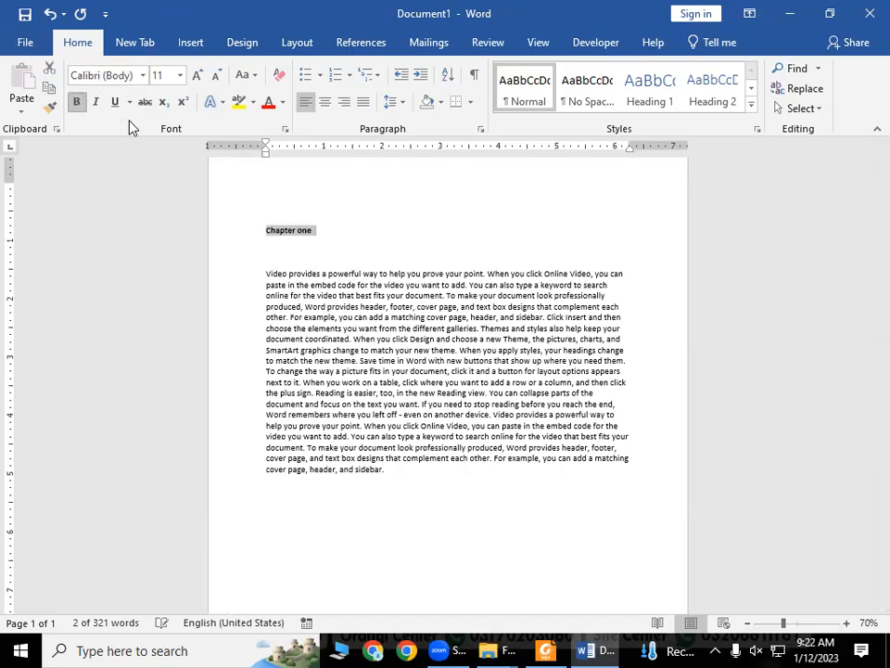
click(197, 76)
click(197, 76)
click(196, 76)
click(197, 76)
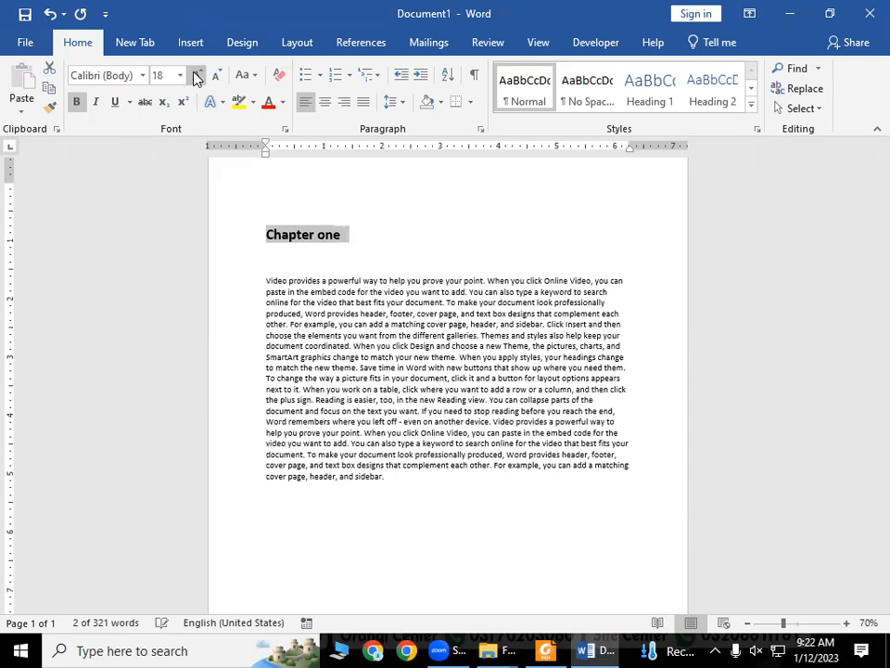
click(197, 76)
click(197, 76)
click(197, 76)
click(392, 258)
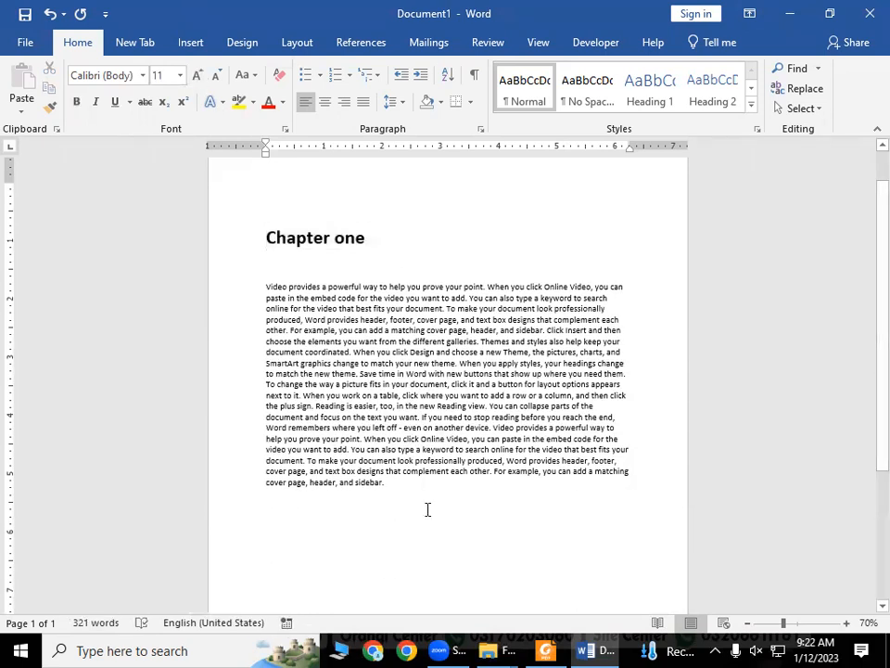
Insert a page break below the end of the sample text
click(191, 46)
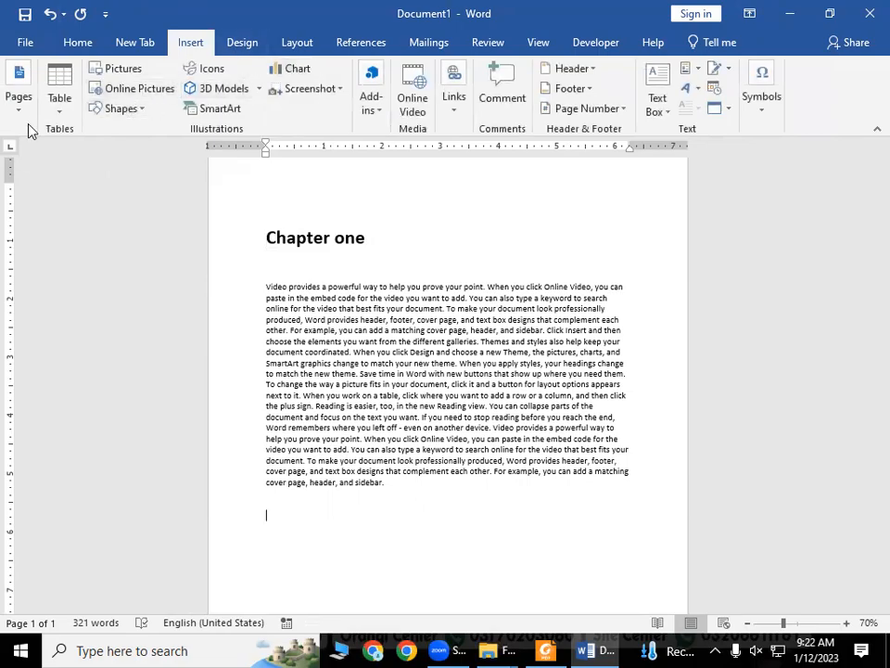
click(21, 98)
click(93, 175)
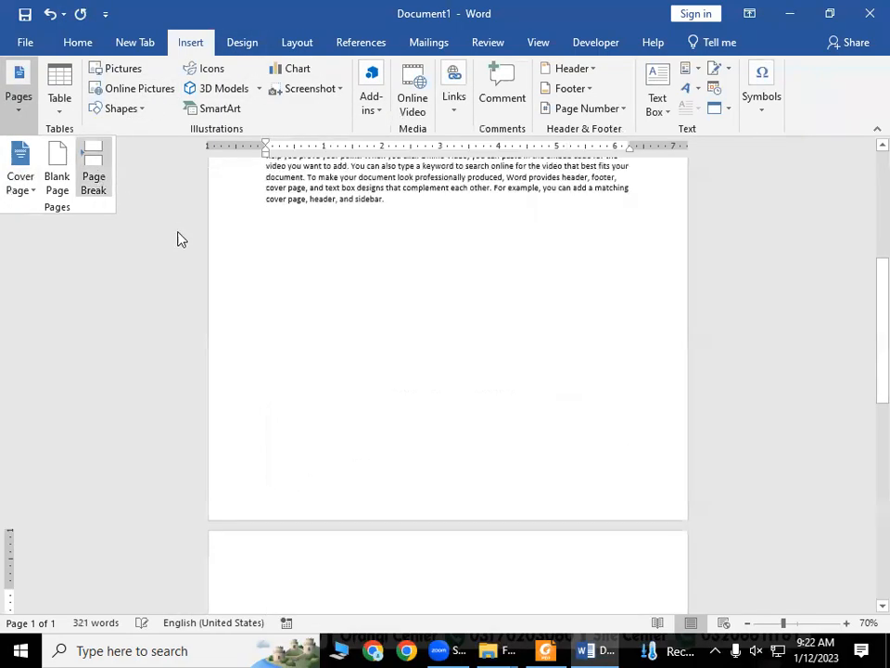
Copy the whole "Chapter one" page, including its page break, and paste it three times on the following pages
scroll(391, 343, up, 5)
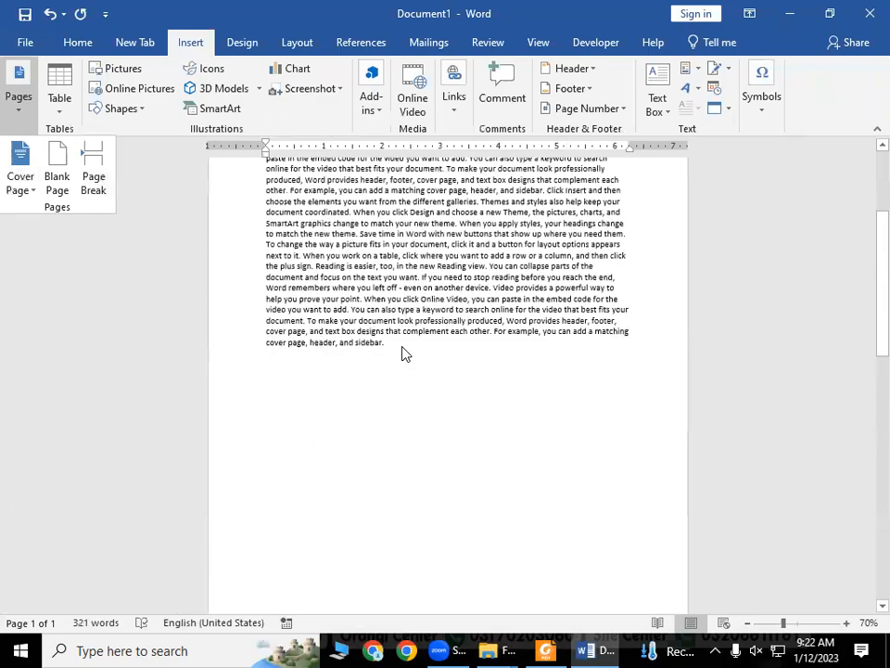
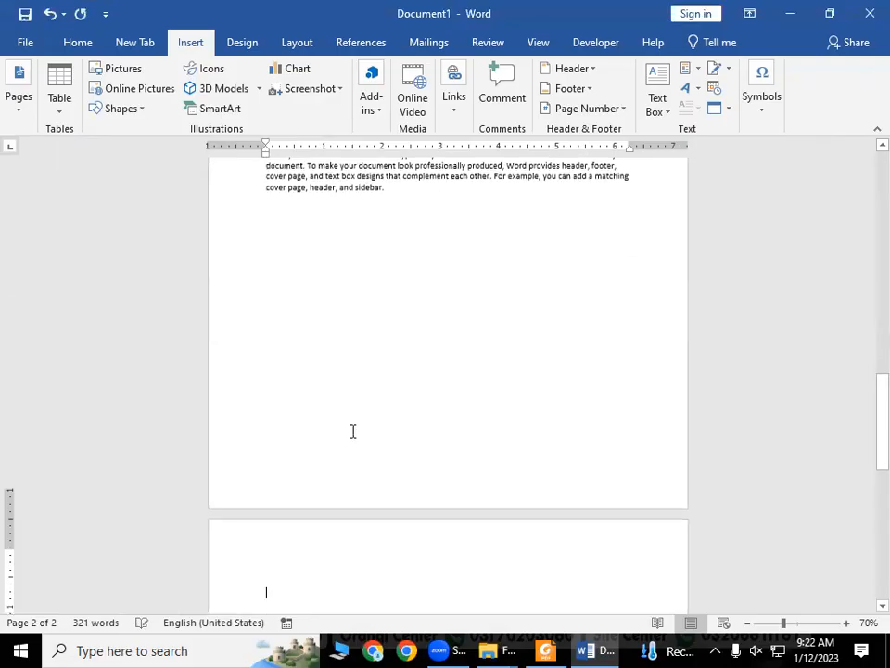
key(ctrl+v)
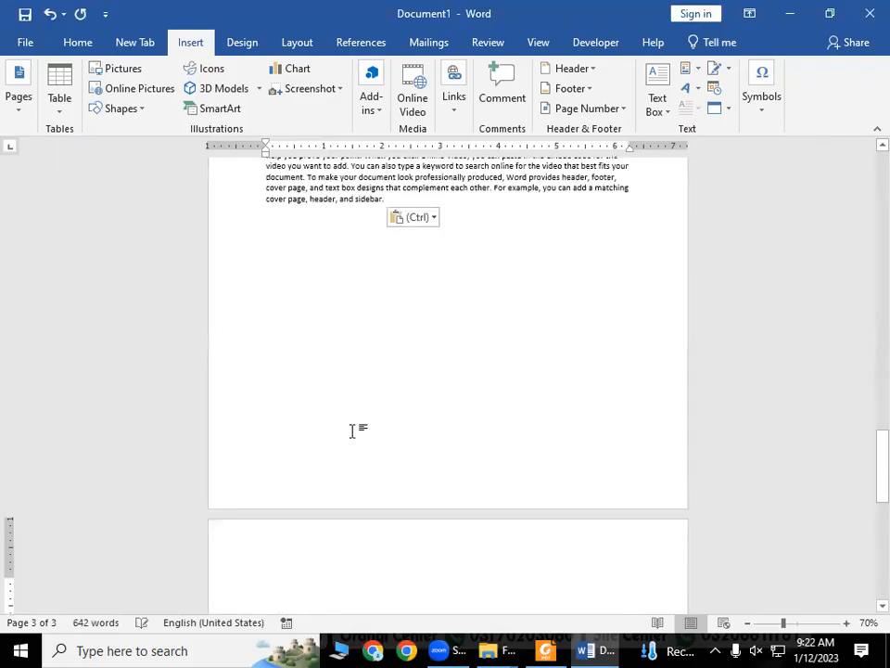
scroll(364, 499, down, 3)
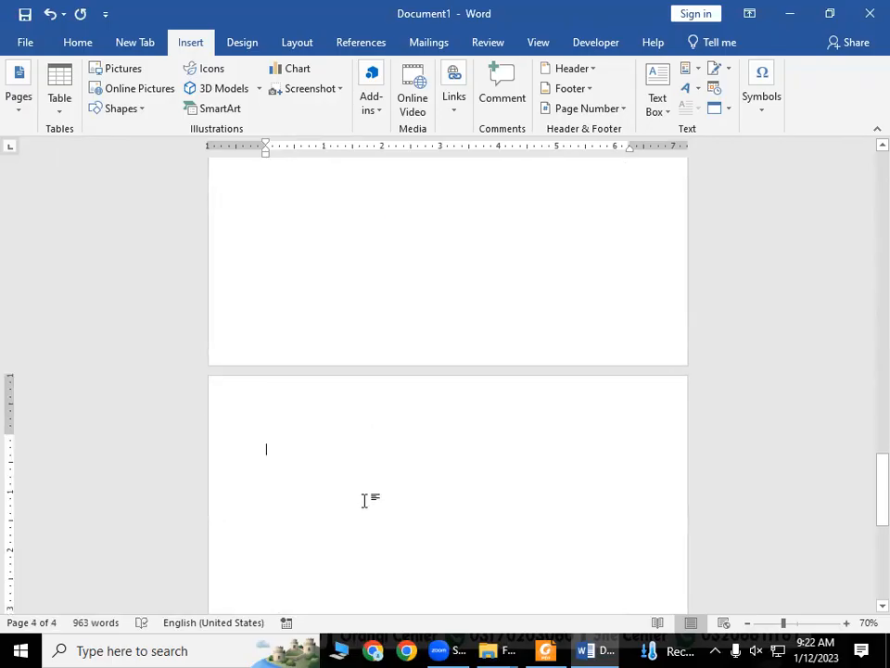
scroll(364, 501, up, 3)
key(ctrl+v)
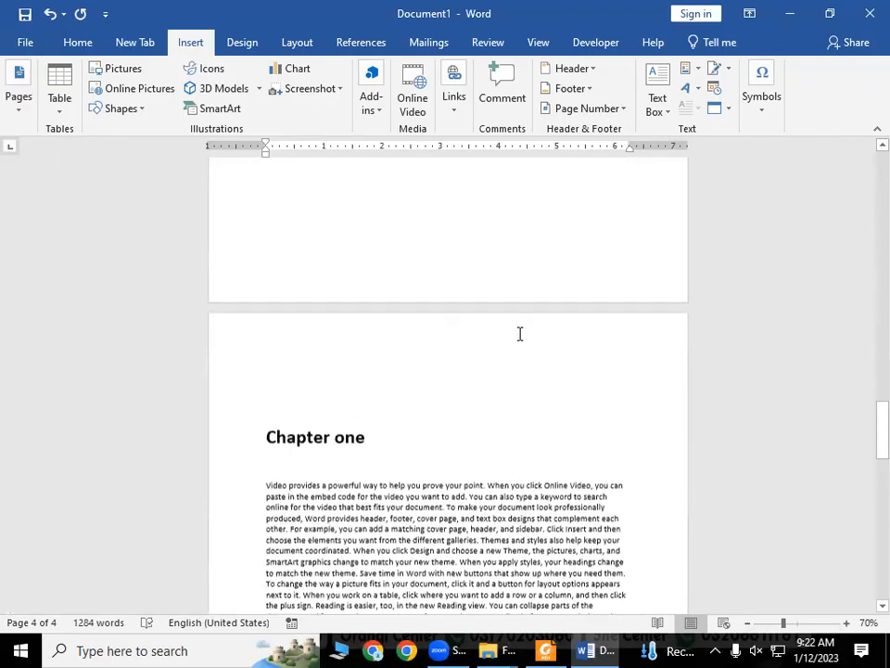
Change the title on the second page to "Chapter two"
scroll(372, 440, up, 7)
drag(867, 391, 864, 113)
drag(867, 176, 867, 253)
click(378, 393)
key(BackSpace)
key(BackSpace)
key(BackSpace)
text(two)
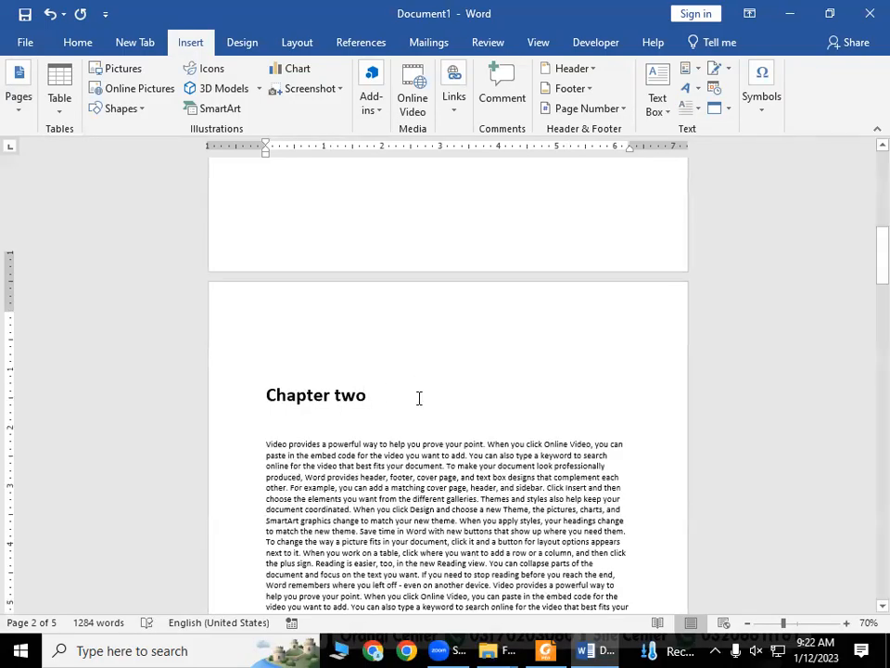
Change the title on the third page to "Chapter three"
scroll(417, 397, down, 5)
scroll(397, 525, down, 2)
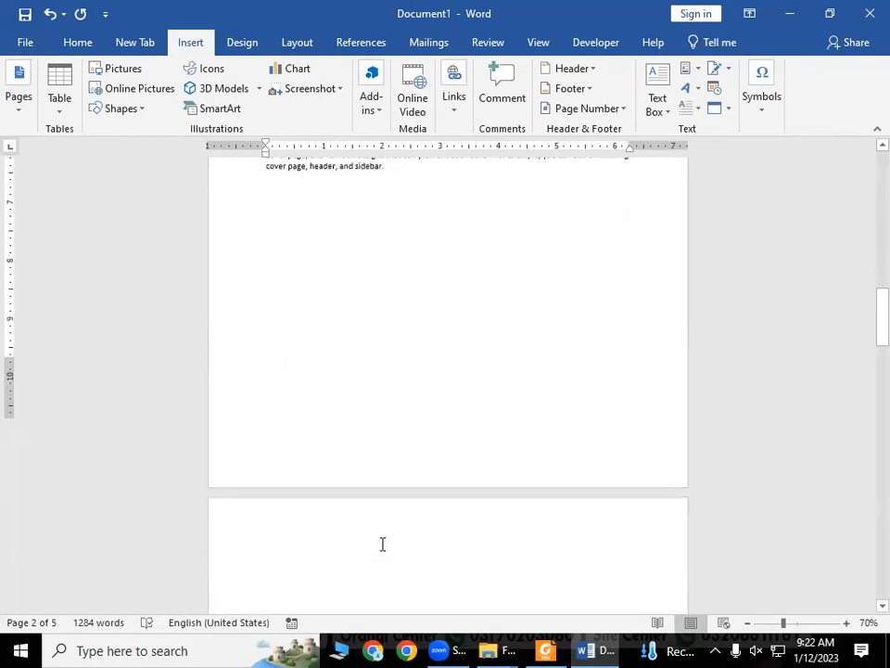
click(373, 544)
key(BackSpace)
key(BackSpace)
key(BackSpace)
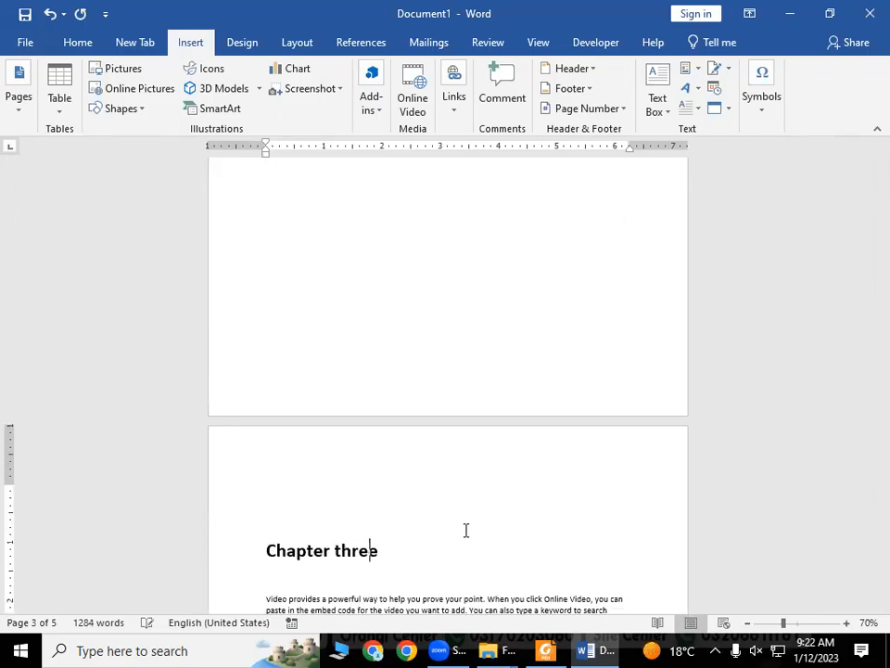
Change the title on the fourth page to "Chapter four"
scroll(505, 491, down, 7)
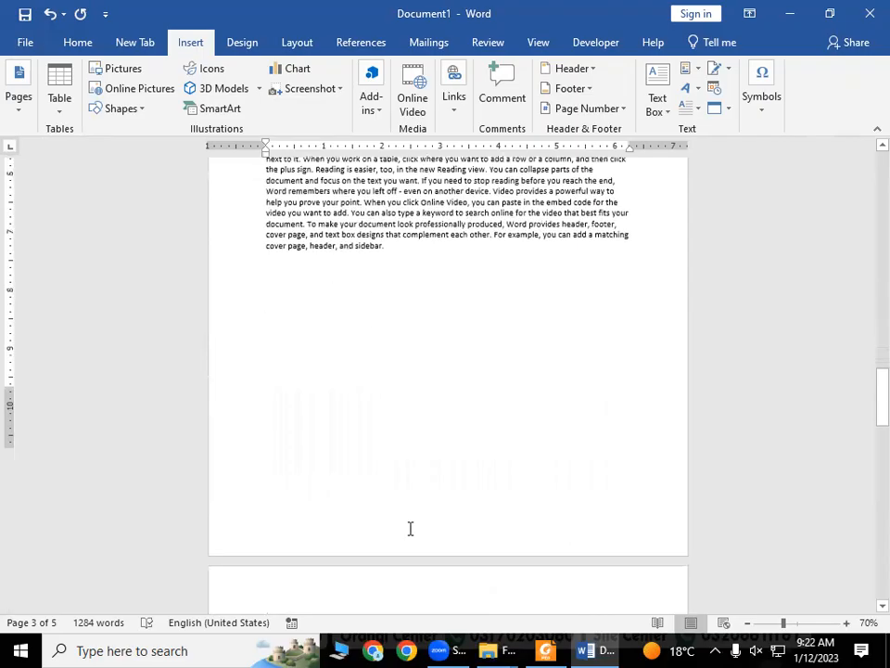
scroll(410, 528, down, 2)
click(374, 549)
key(BackSpace)
key(BackSpace)
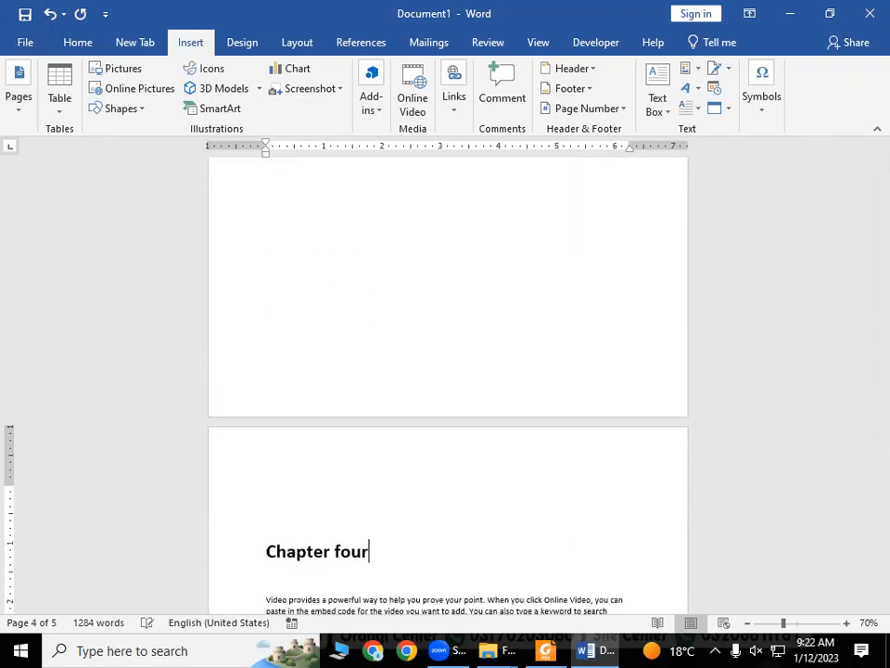
Add several blank lines above the "Chapter one" title and insert a page break that leaves an empty first page
scroll(461, 509, down, 5)
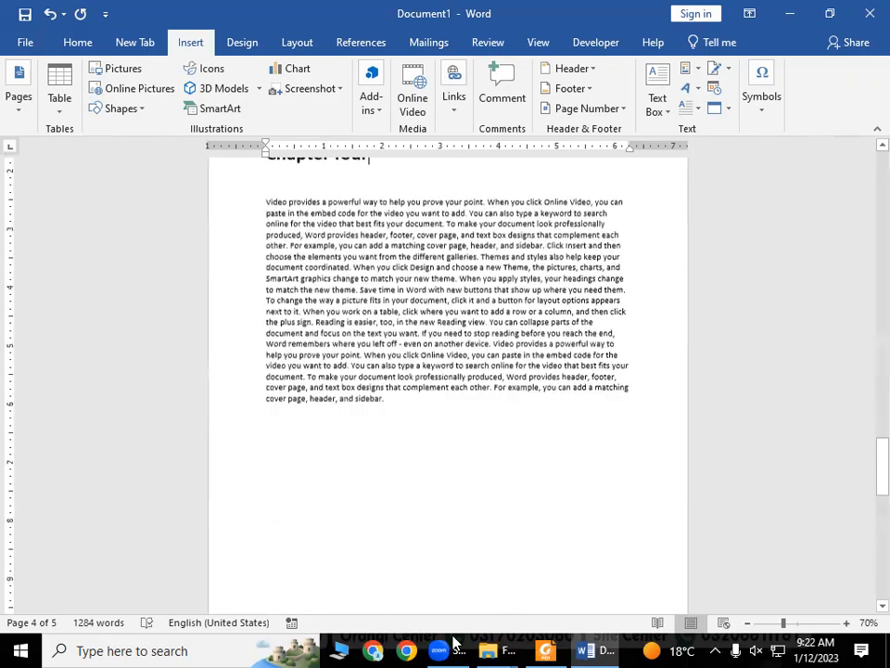
scroll(507, 400, down, 1)
scroll(419, 502, down, 5)
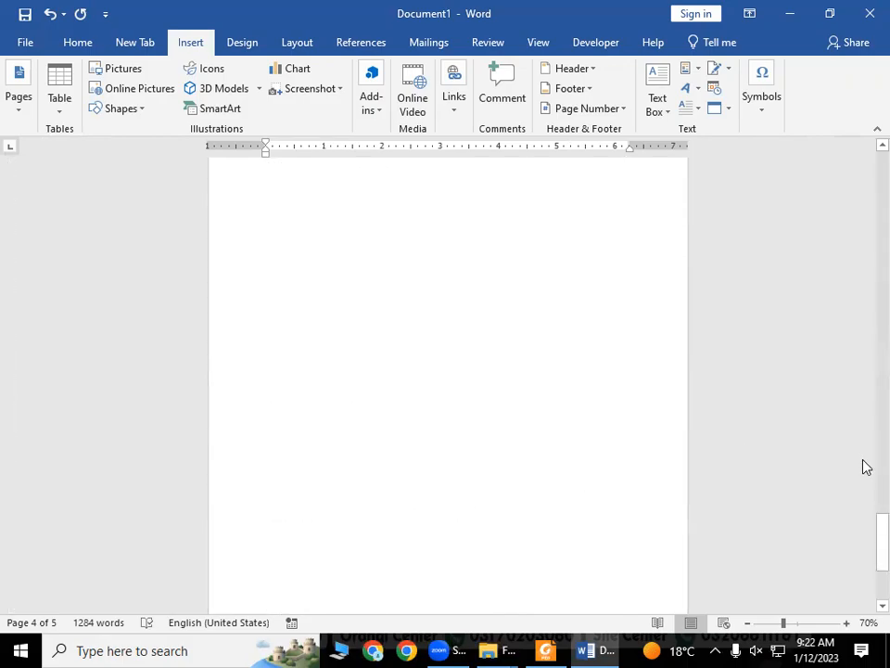
drag(867, 550, 867, 70)
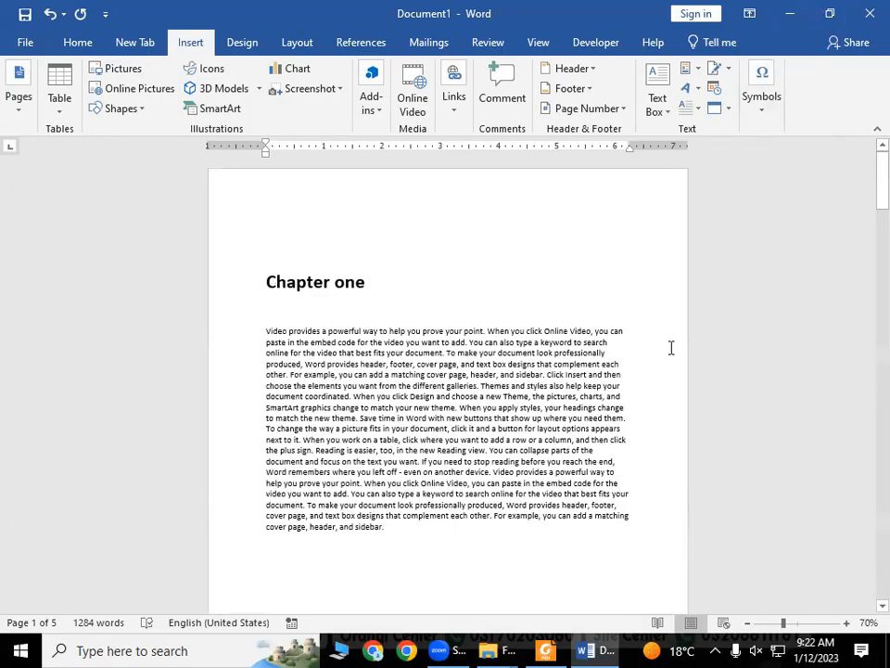
key(Return)
key(Return)
key(Return)
key(Return)
key(Return)
key(Return)
key(Return)
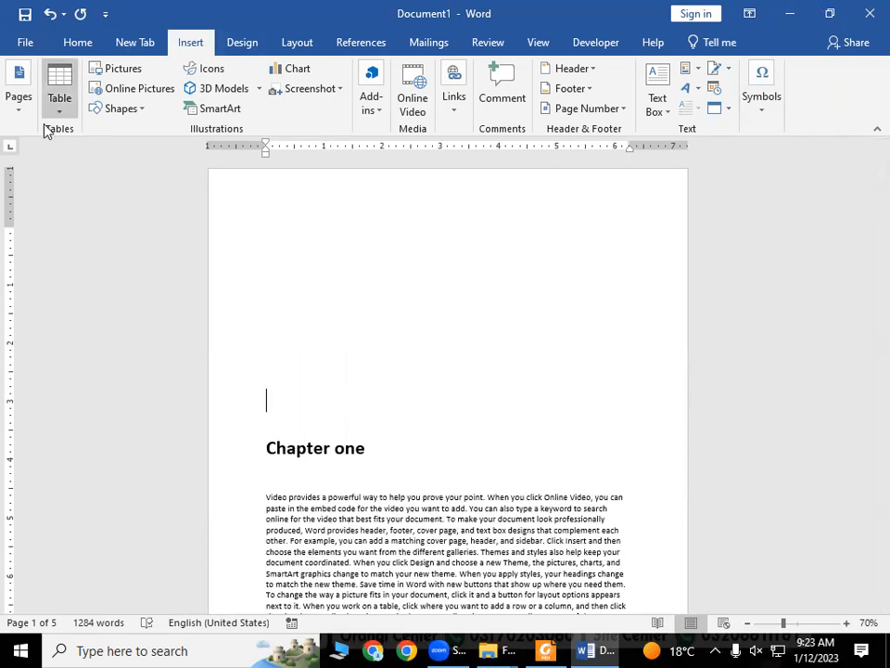
click(19, 96)
click(93, 178)
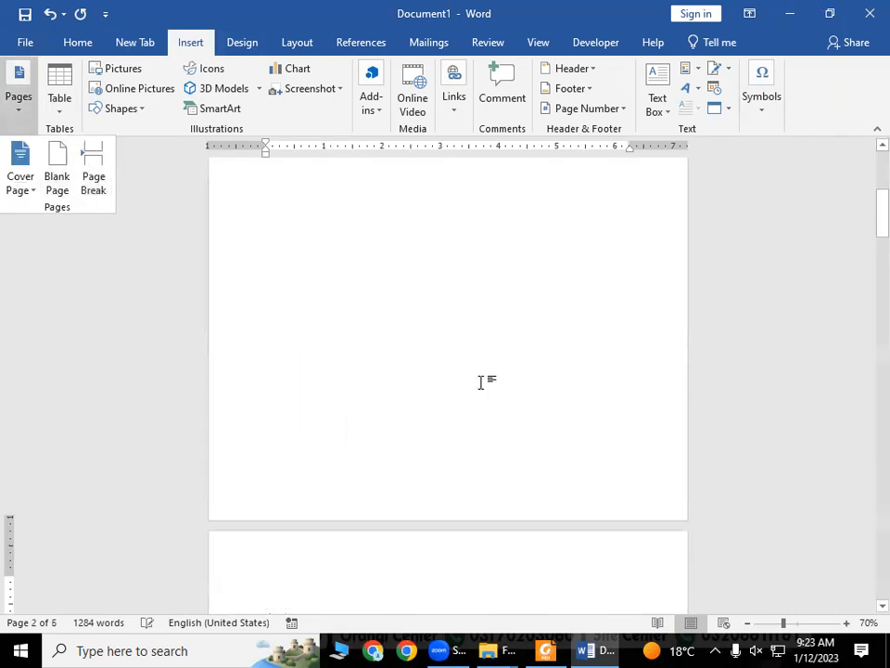
Apply the Heading 1 style to the "Chapter one" title
scroll(444, 468, down, 5)
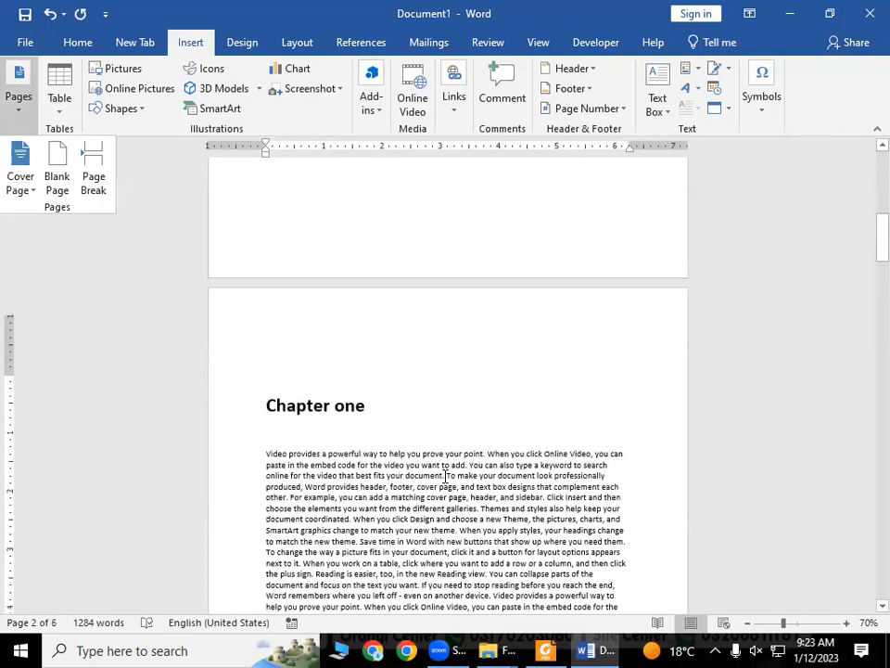
scroll(444, 475, up, 2)
scroll(443, 474, up, 1)
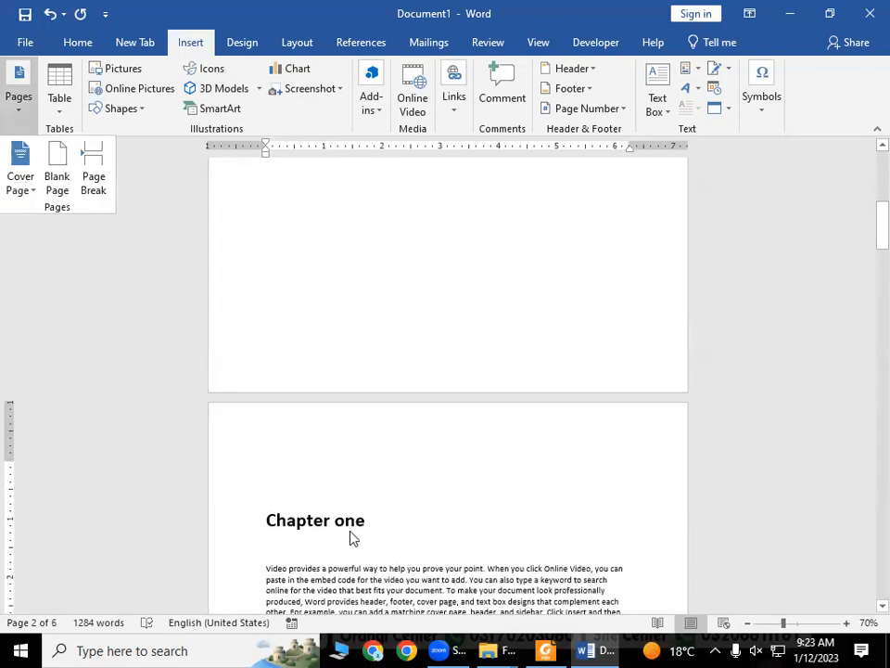
click(78, 42)
drag(371, 521, 263, 513)
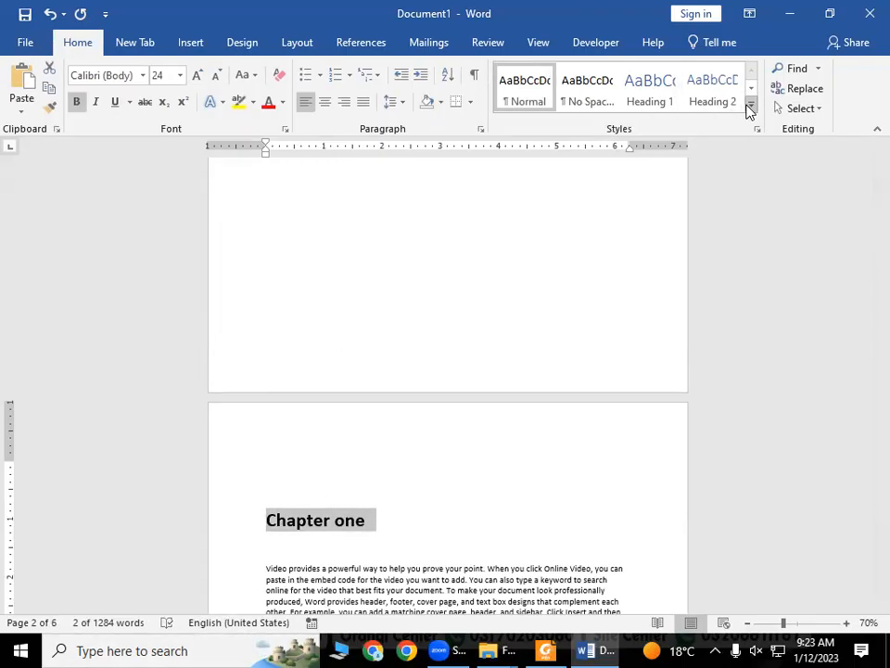
click(749, 109)
click(784, 328)
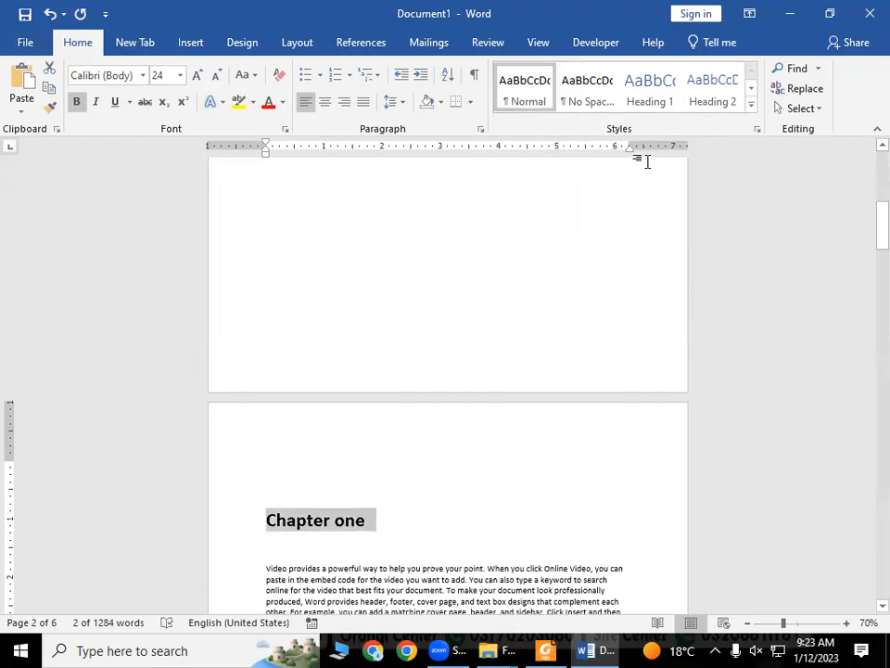
click(649, 98)
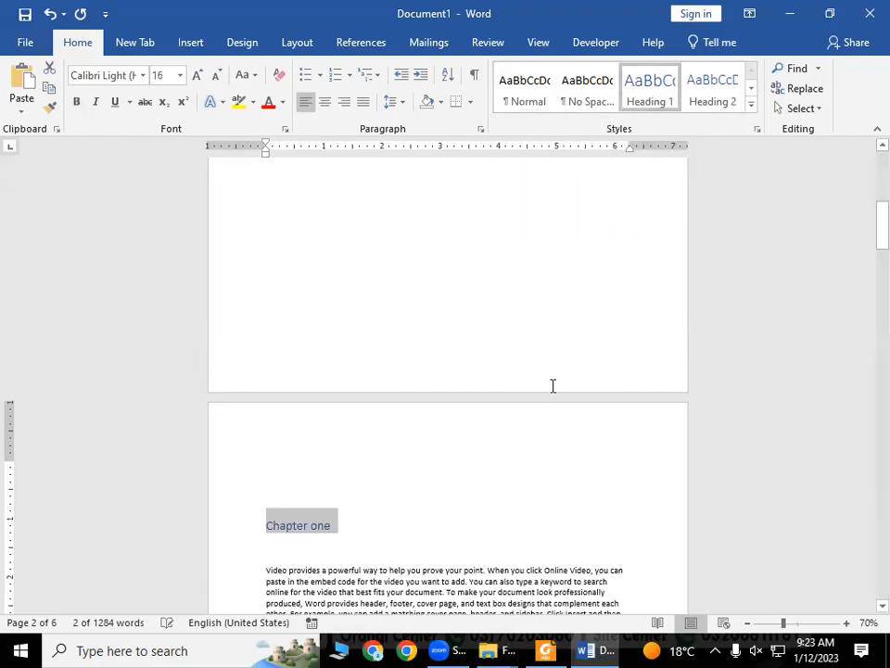
Apply the Heading 1 style to the "Chapter two" title
scroll(553, 386, down, 3)
scroll(553, 385, down, 13)
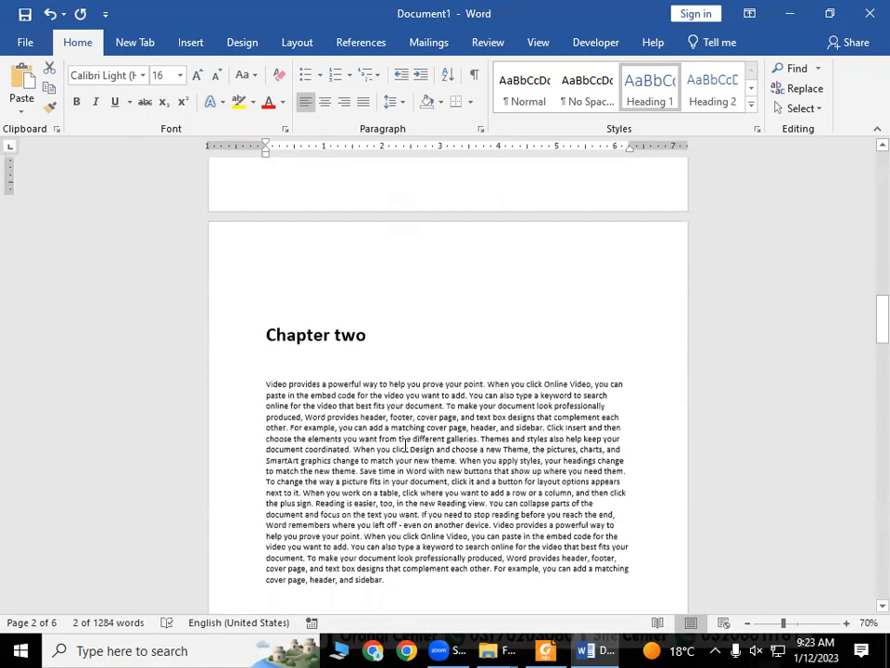
drag(370, 318, 263, 306)
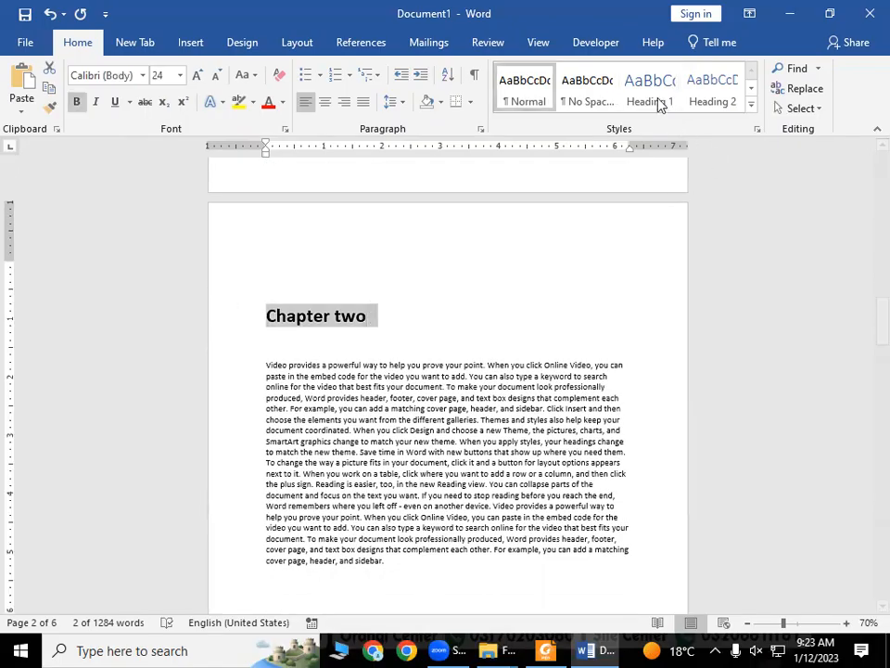
click(656, 103)
Apply the Heading 1 style to the "Chapter three" title
scroll(421, 471, down, 9)
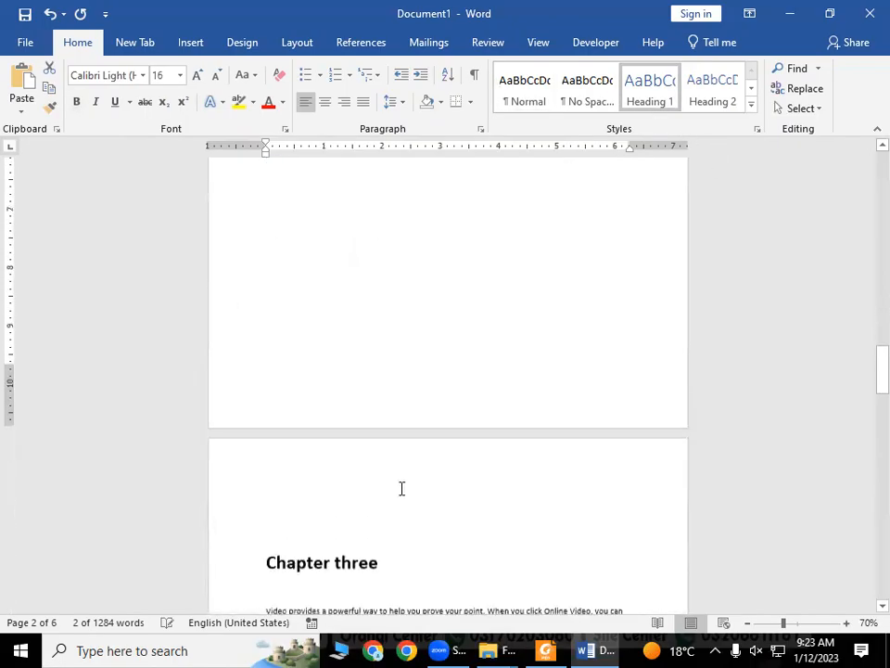
drag(402, 561, 223, 544)
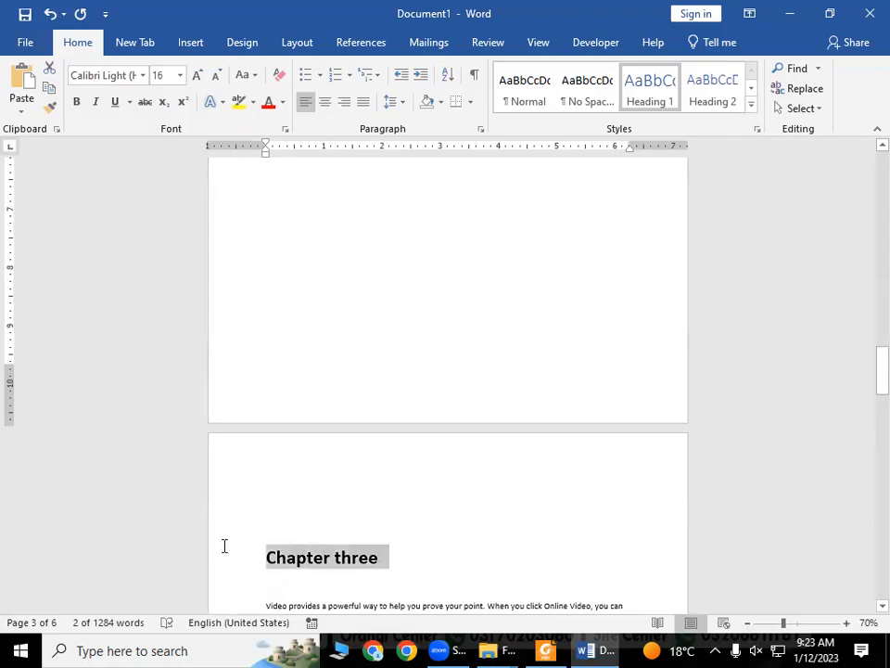
click(644, 97)
Apply the Heading 1 style to the "Chapter four" title
scroll(576, 389, down, 3)
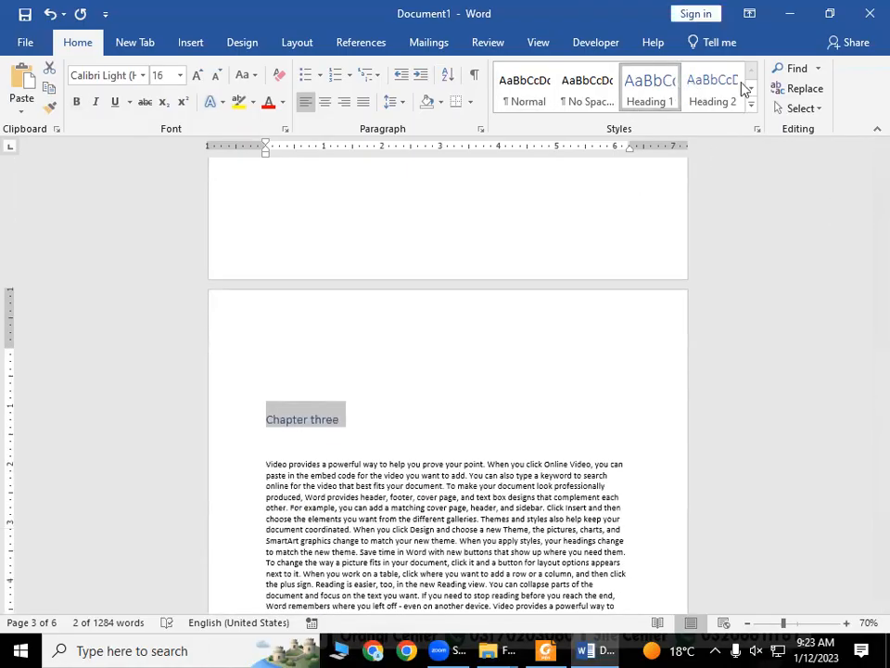
scroll(740, 98, down, 5)
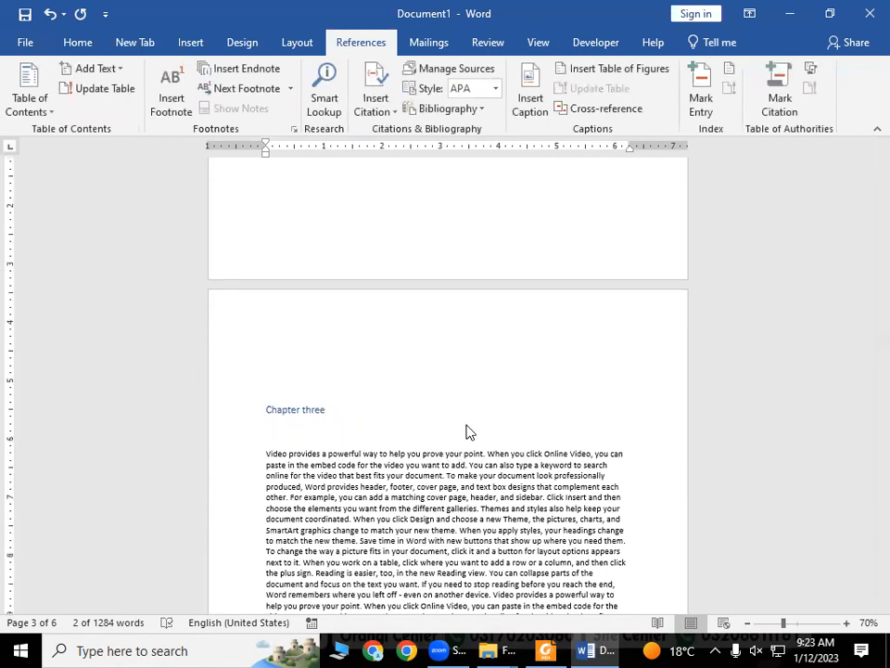
click(84, 44)
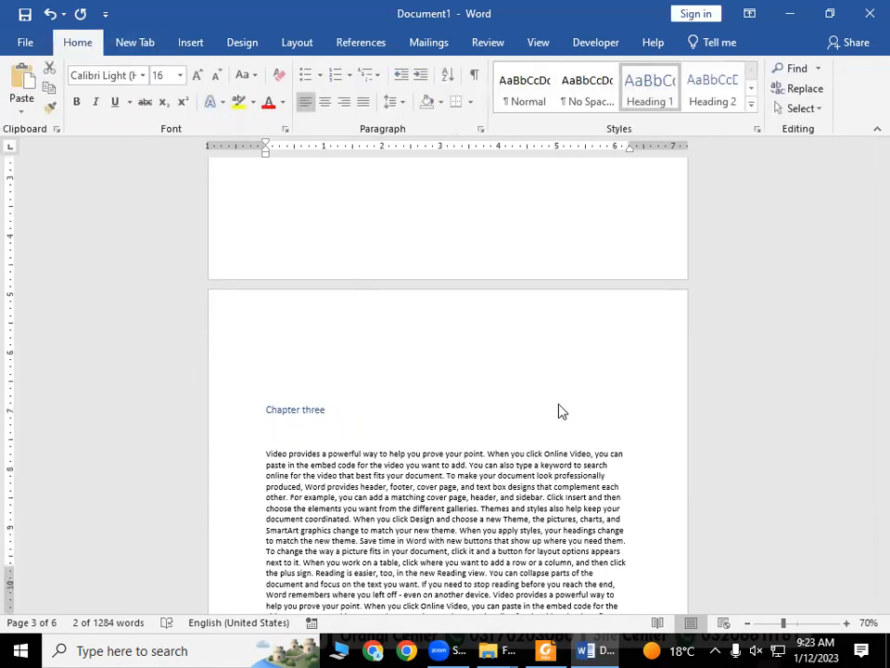
scroll(616, 363, down, 4)
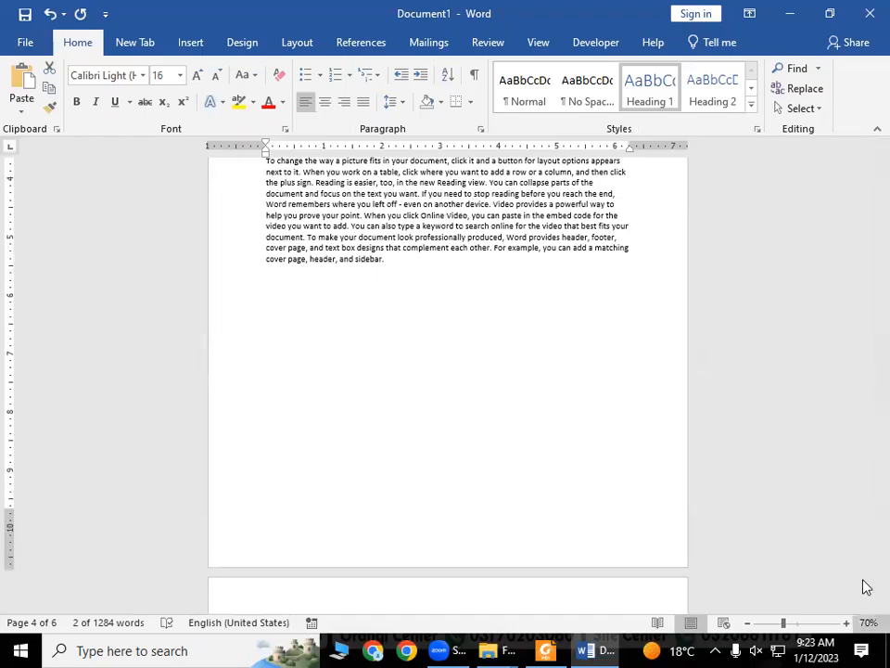
drag(866, 441, 865, 478)
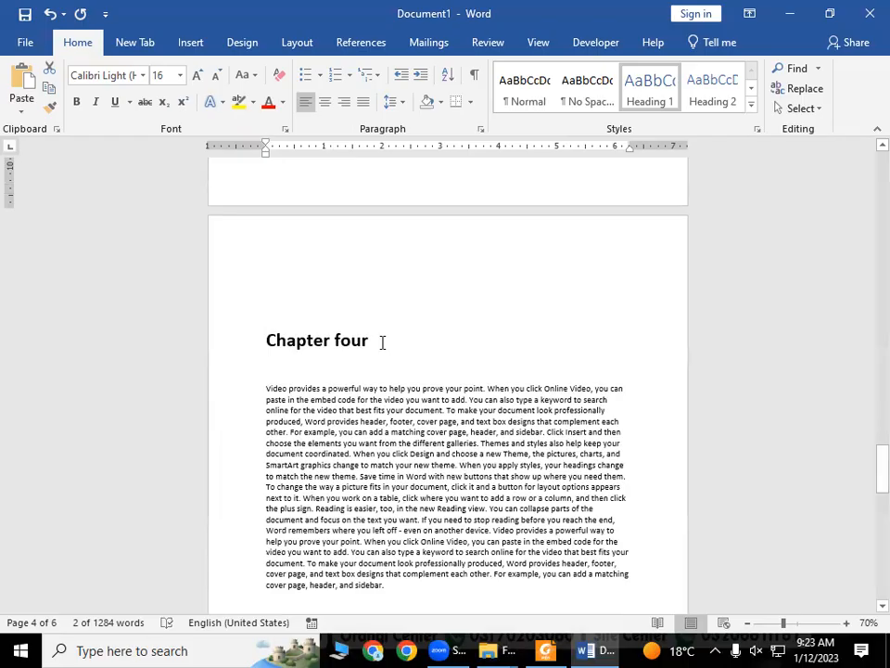
triple_click(282, 345)
click(645, 100)
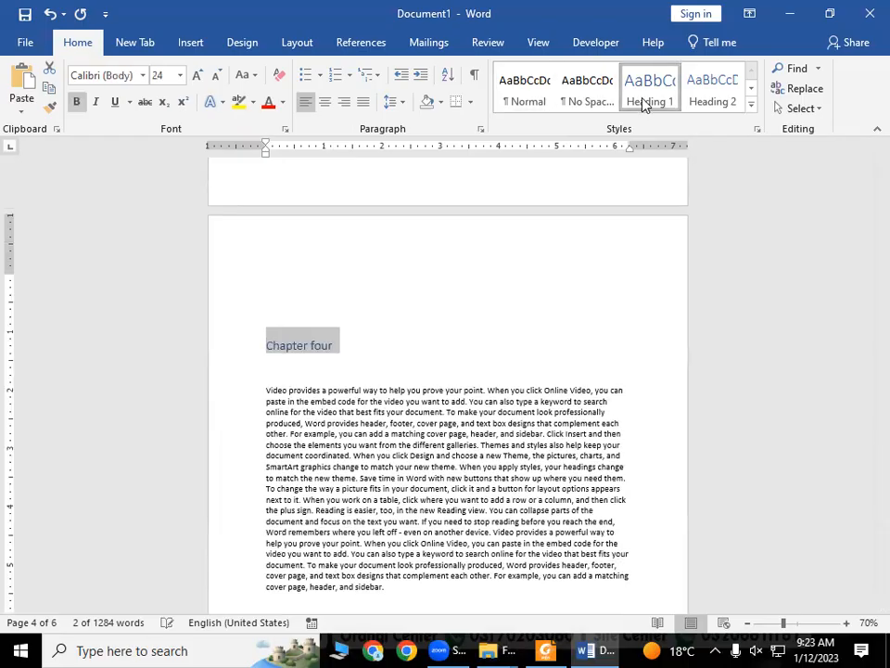
Look over the pages from "Chapter four" back to "Chapter one", checking the styled titles, and view the page layout options
scroll(582, 278, down, 3)
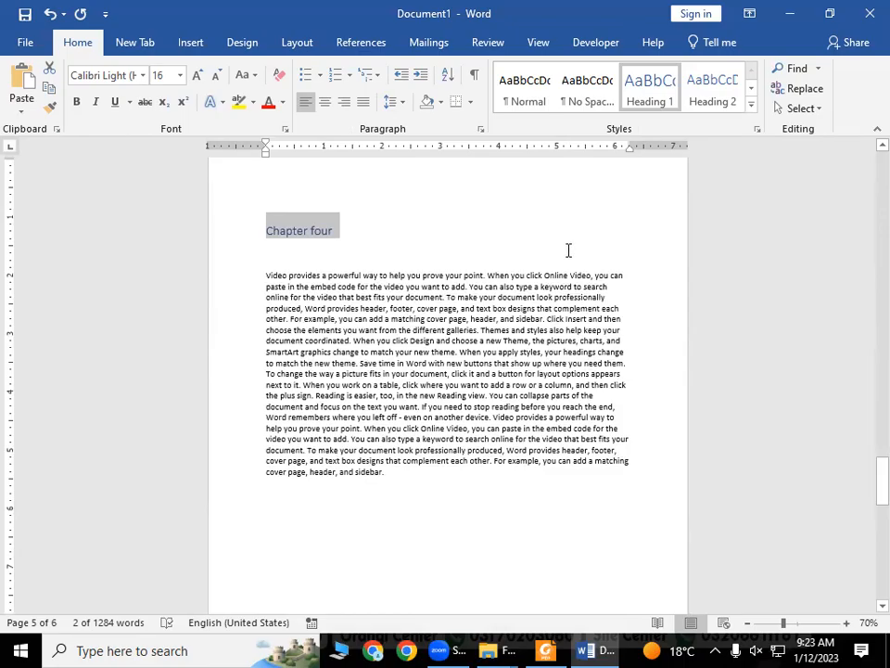
scroll(545, 235, down, 12)
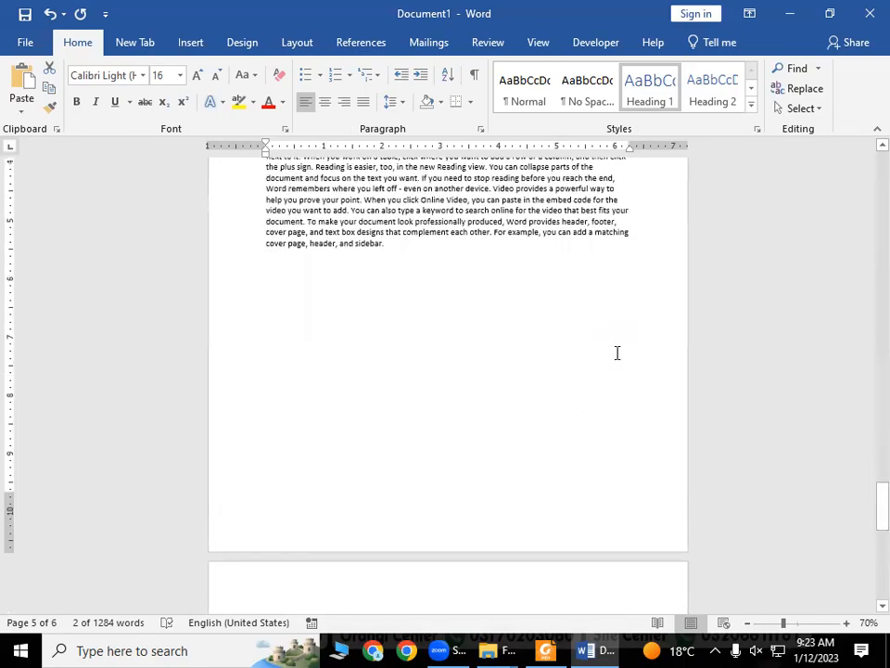
drag(881, 536, 866, 239)
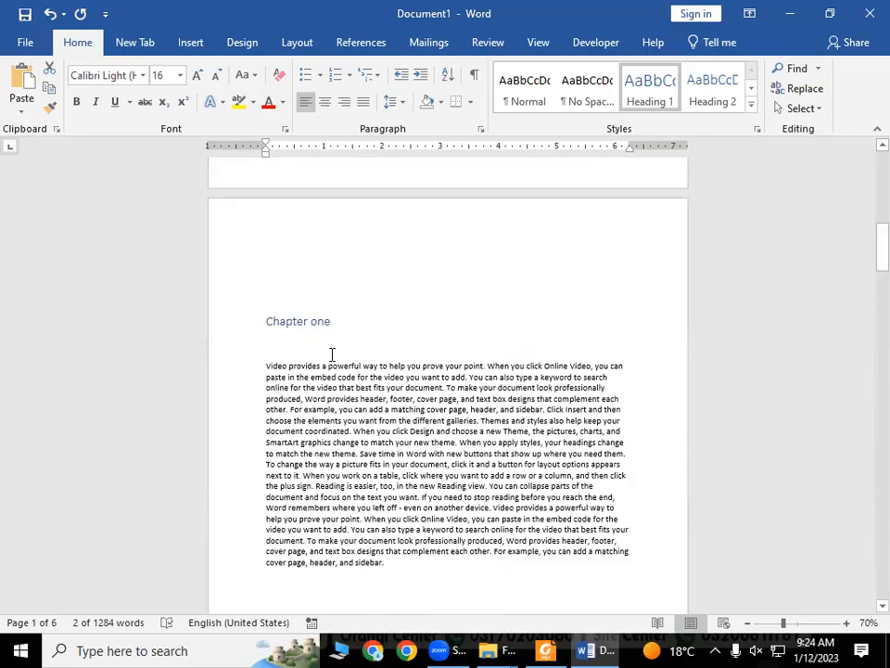
scroll(329, 360, up, 5)
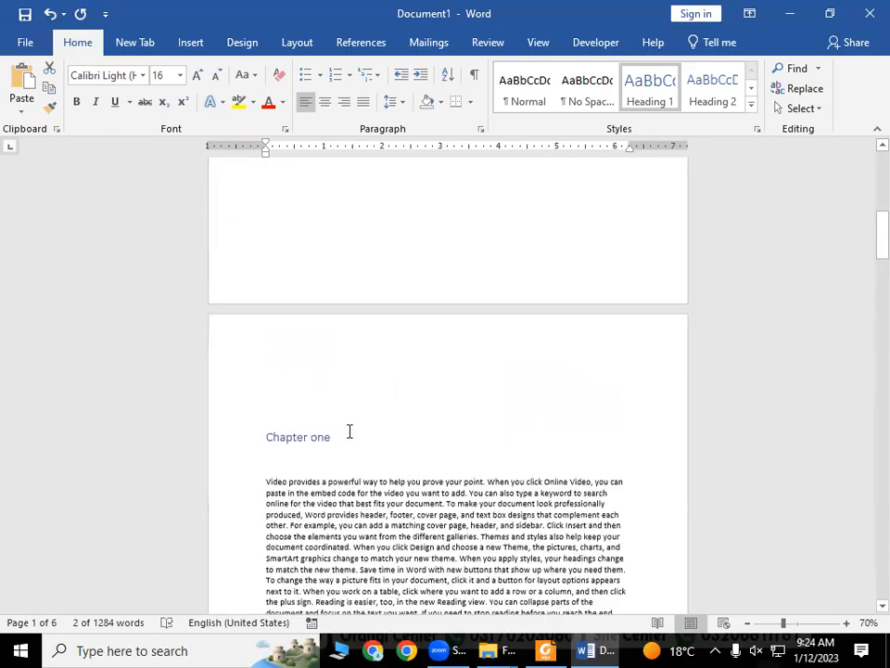
scroll(394, 419, down, 3)
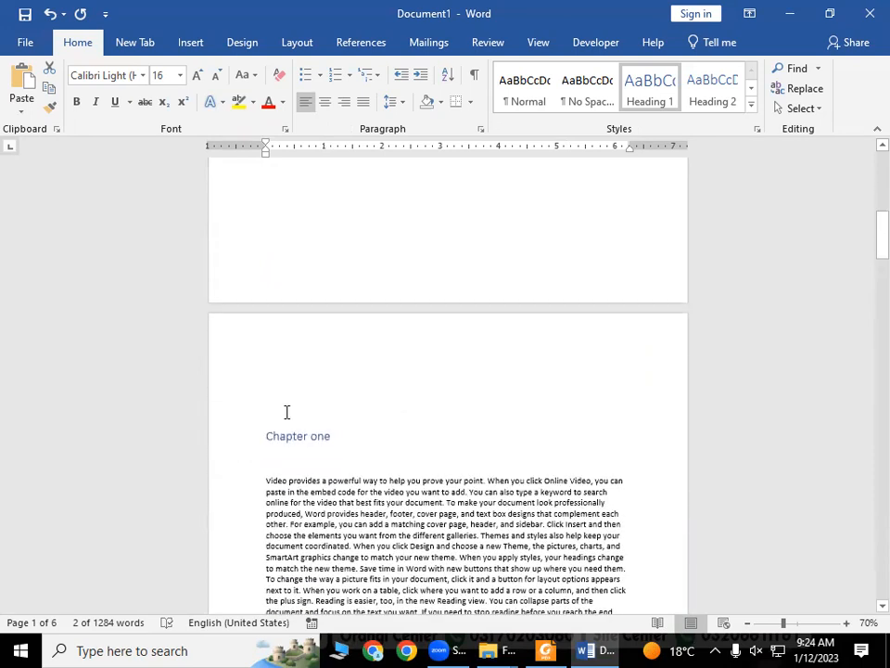
click(192, 41)
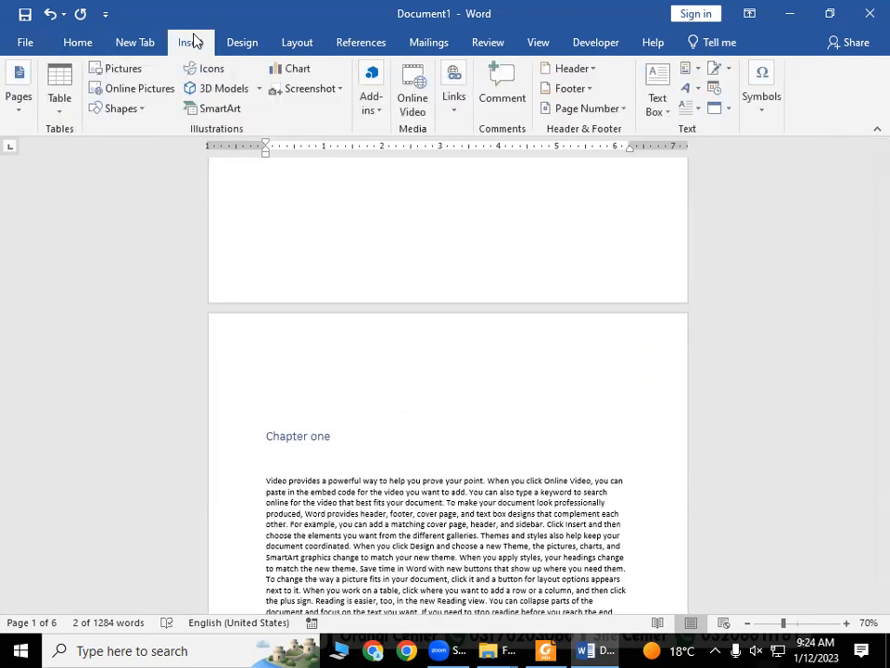
click(256, 48)
click(306, 43)
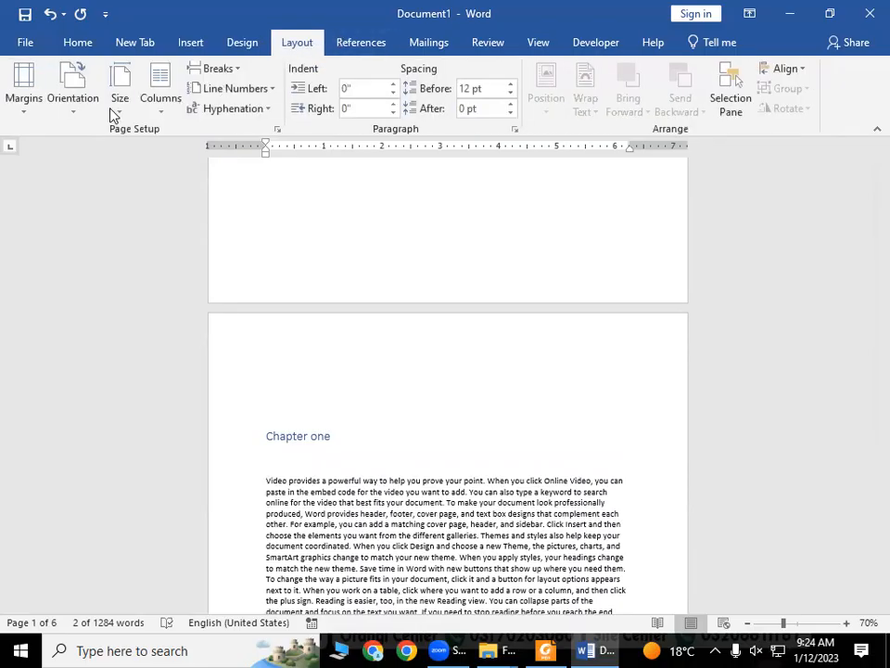
Place the cursor on the blank first page and insert the built-in Automatic Table 2 table of contents
click(356, 44)
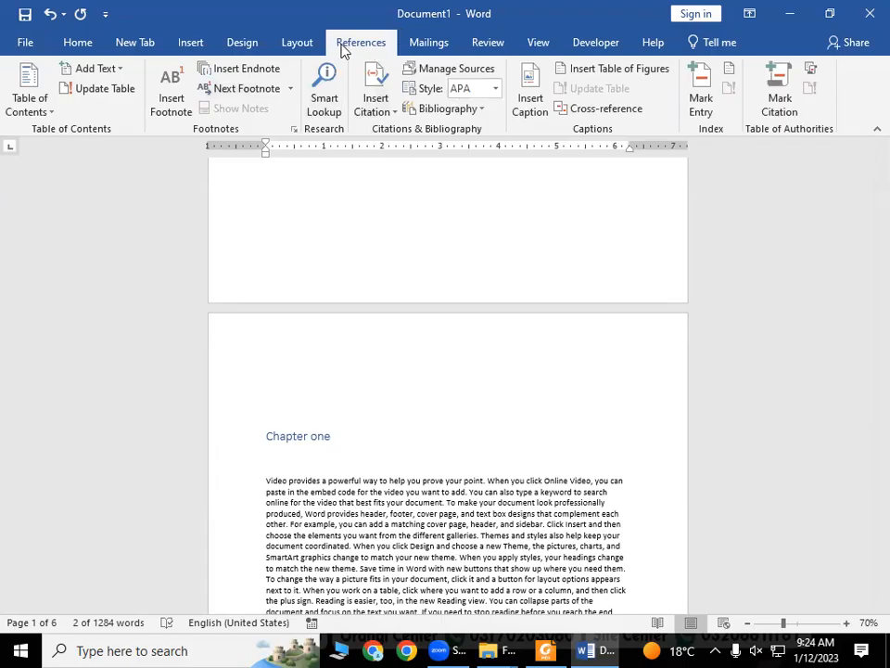
scroll(434, 427, up, 5)
scroll(451, 356, up, 3)
click(342, 294)
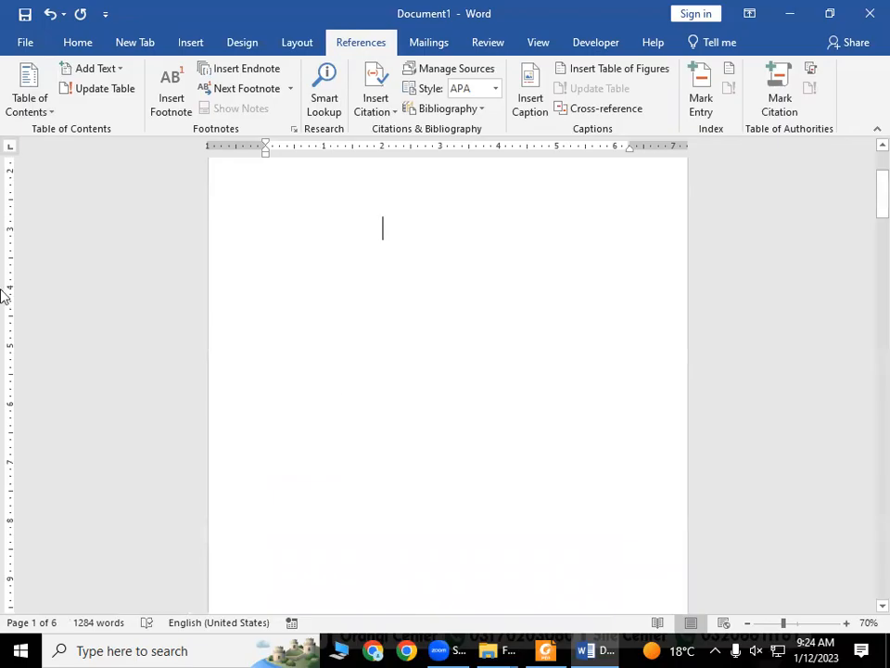
key(Return)
key(Return)
key(Return)
key(Return)
key(Return)
key(Return)
key(Return)
key(Return)
key(Return)
key(Return)
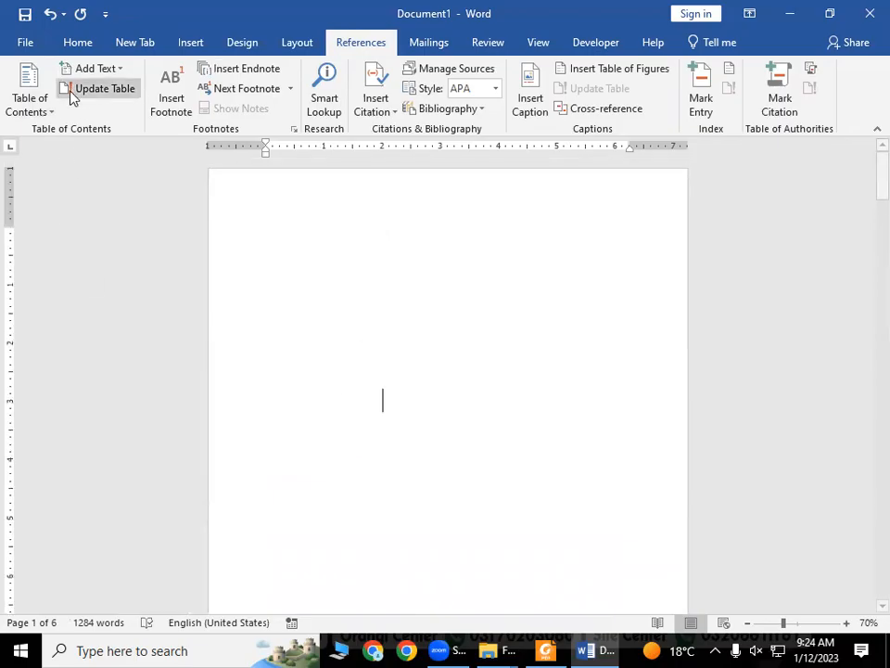
click(42, 102)
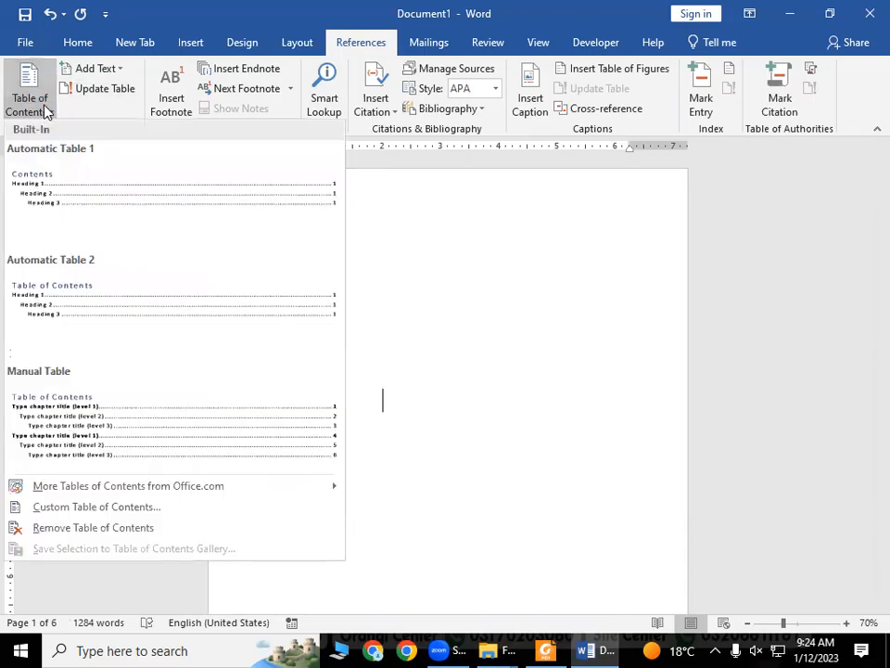
click(169, 299)
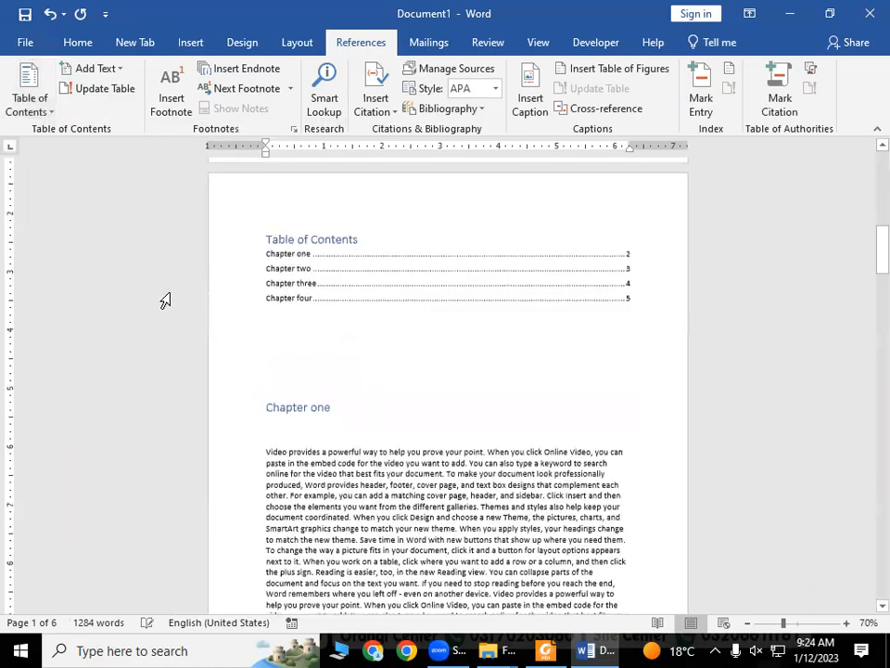
Examine the chapter entries and page numbers in the table of contents, comparing them with the "Chapter one" heading below
scroll(316, 424, up, 2)
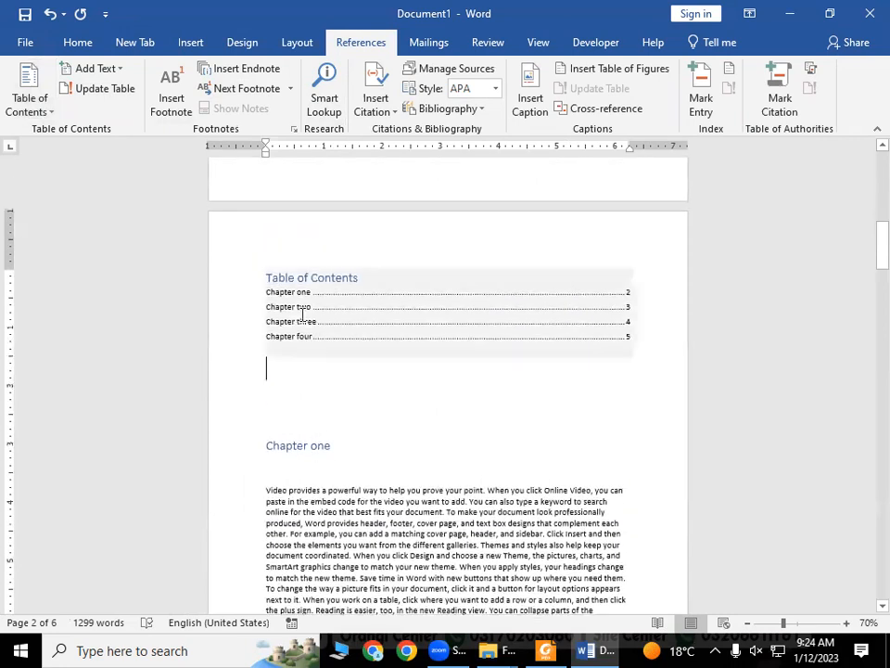
click(648, 341)
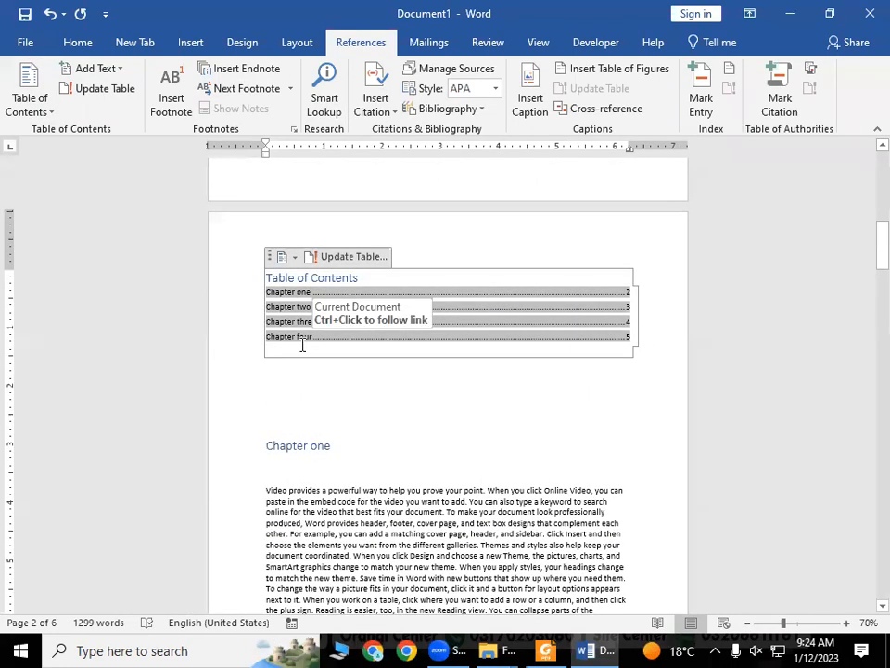
click(290, 378)
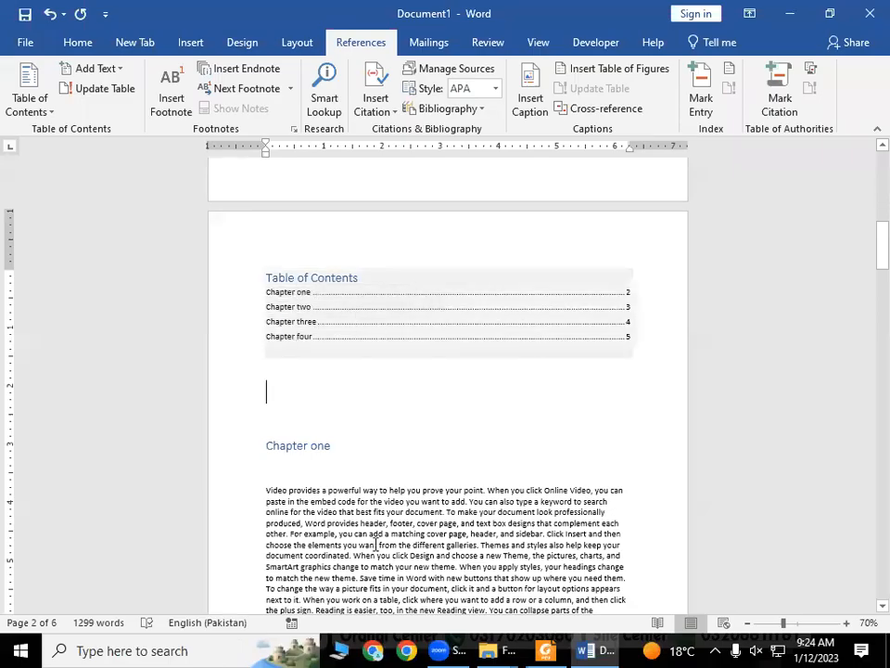
click(353, 457)
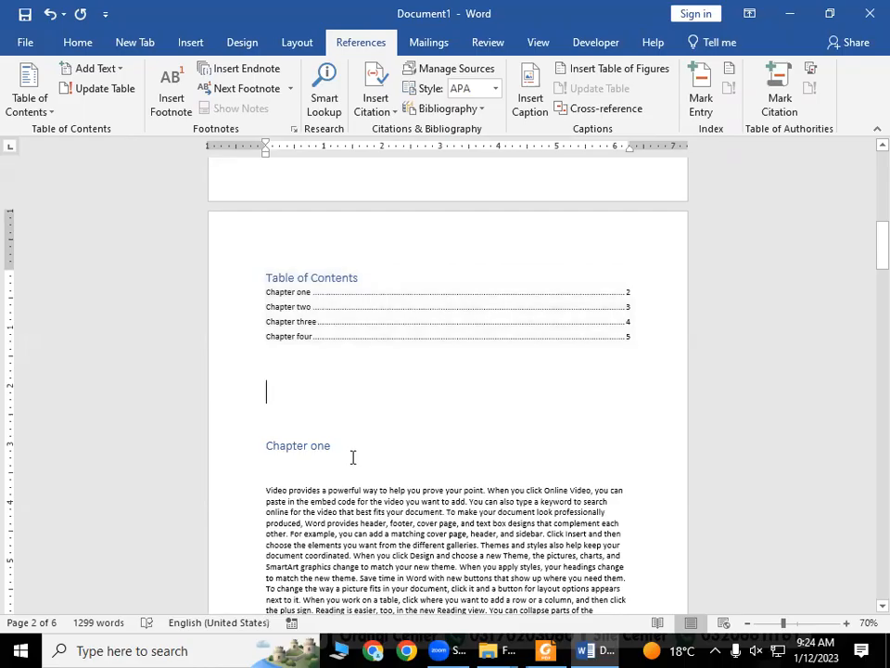
scroll(354, 457, down, 3)
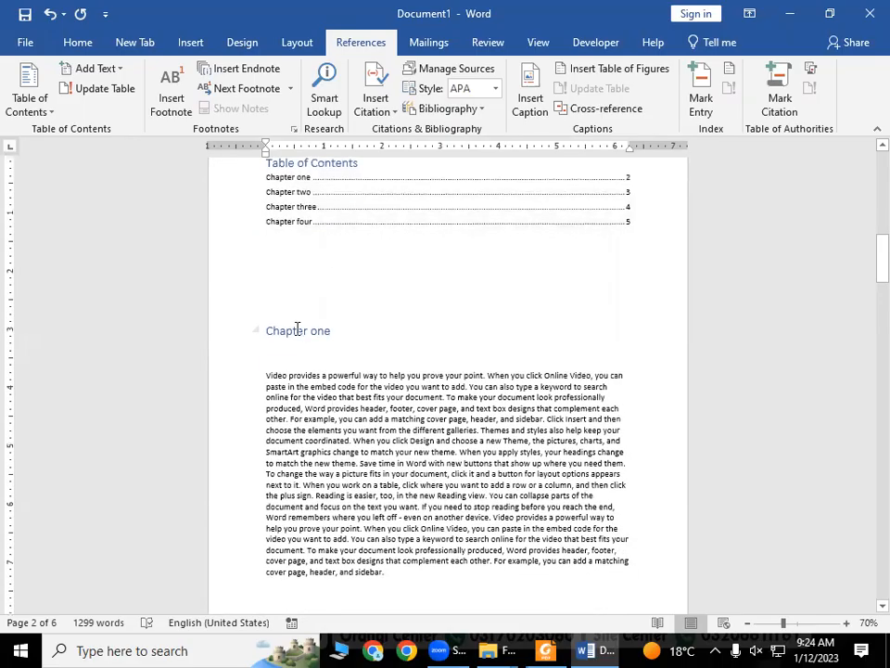
scroll(308, 361, up, 4)
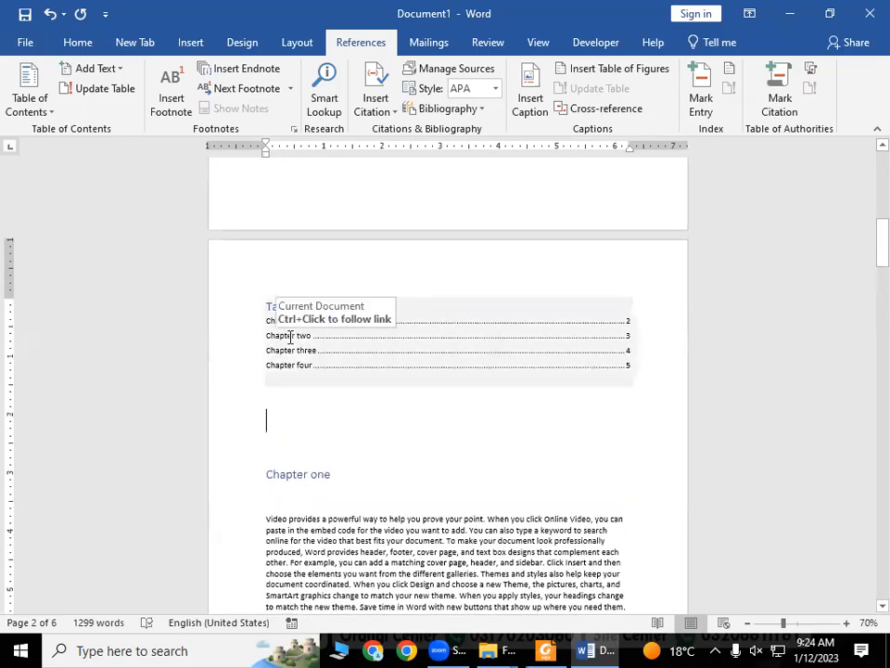
click(291, 338)
click(338, 413)
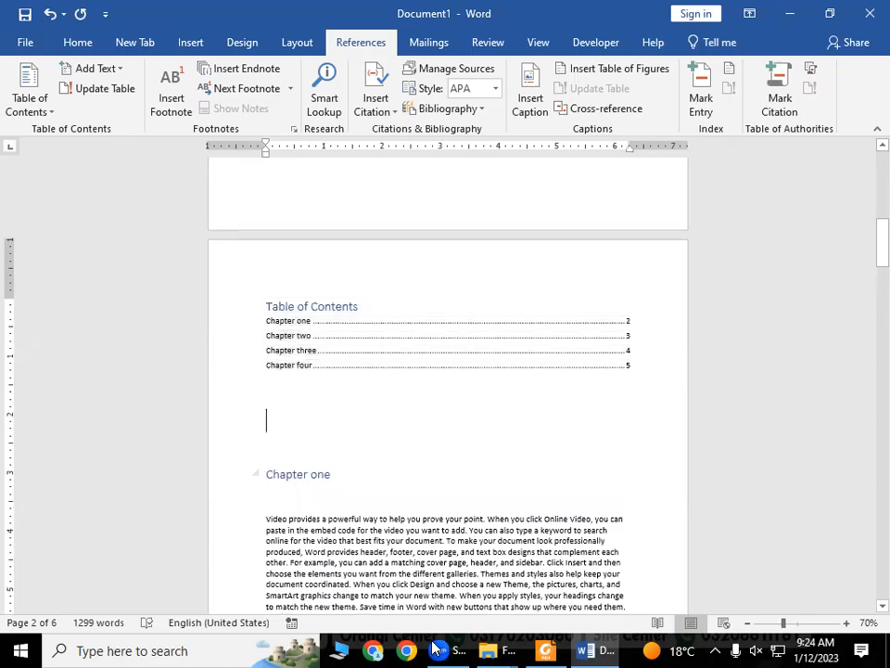
Follow the "Chapter four" link in the table of contents and view that chapter's page
mouse_move(438, 649)
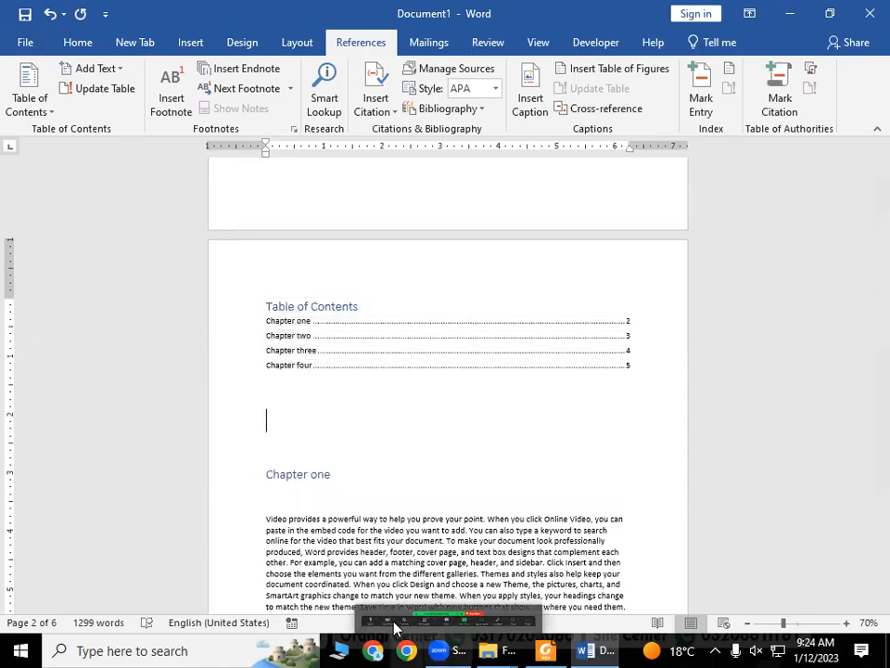
ctrl+click(296, 369)
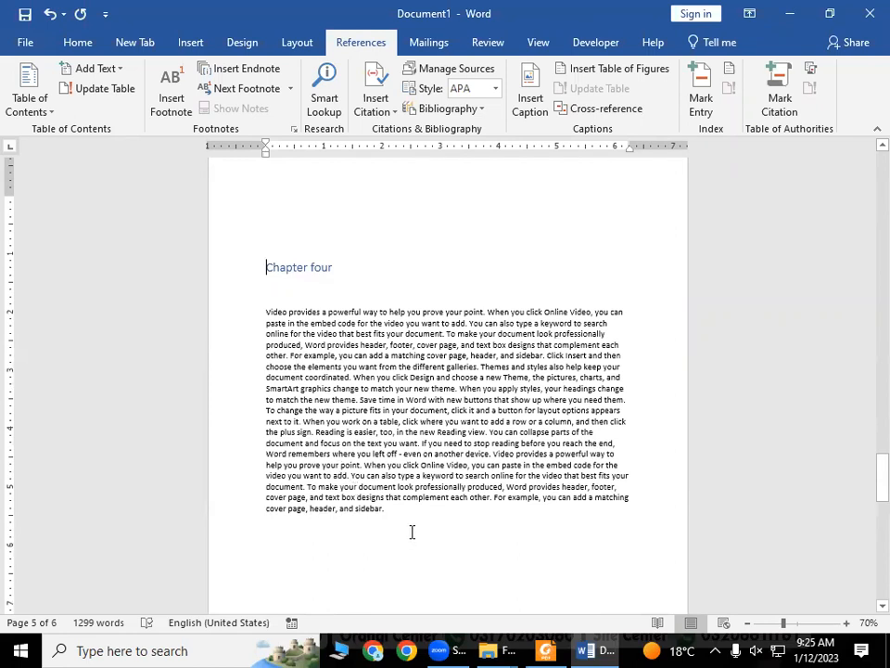
scroll(411, 532, up, 5)
scroll(412, 532, down, 2)
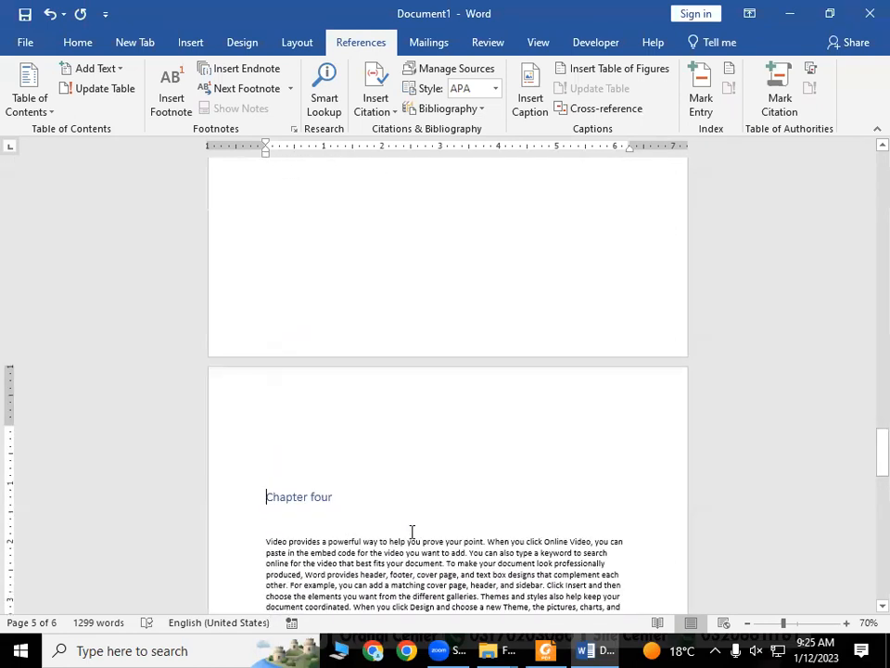
scroll(412, 531, down, 5)
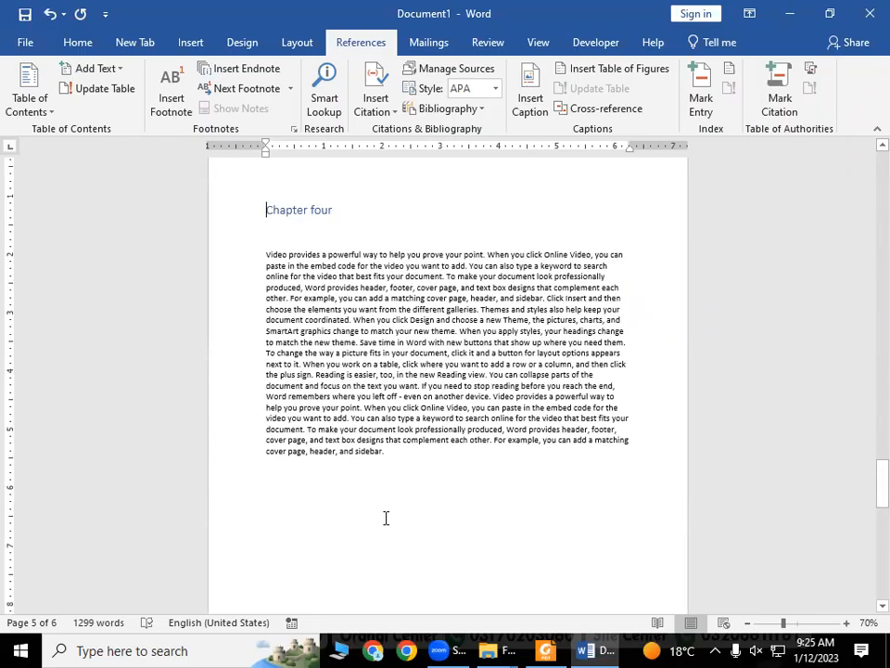
Review the heading styles and the built-in table of contents designs, returning to the table of contents in the document
click(297, 41)
scroll(290, 387, up, 6)
scroll(290, 387, up, 14)
scroll(303, 312, up, 15)
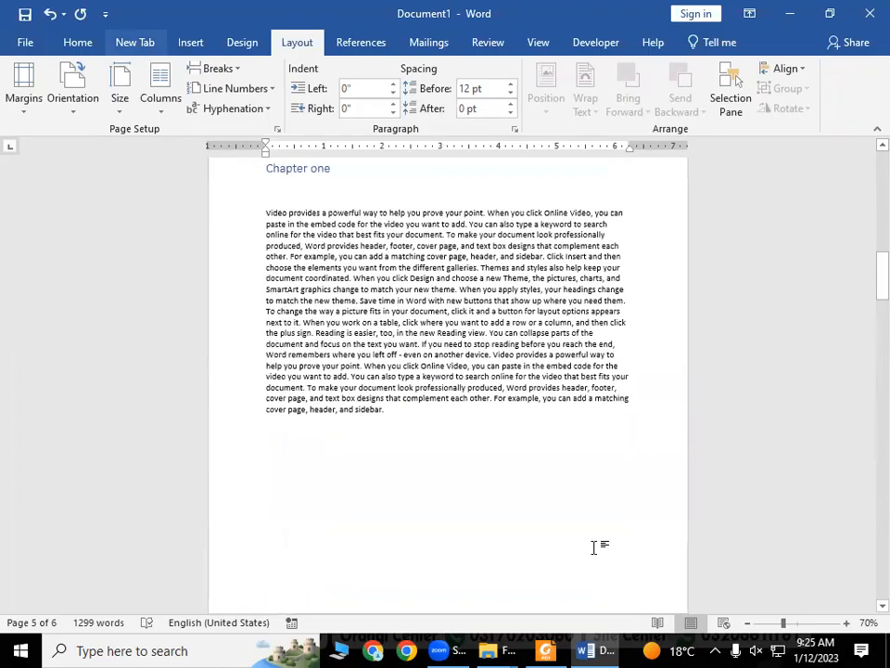
click(74, 42)
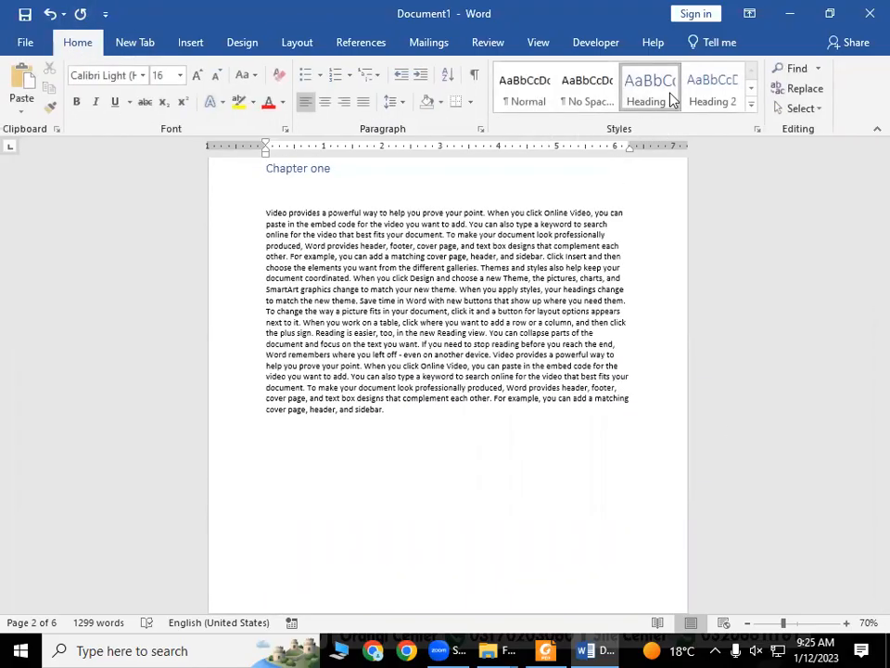
click(360, 44)
click(32, 104)
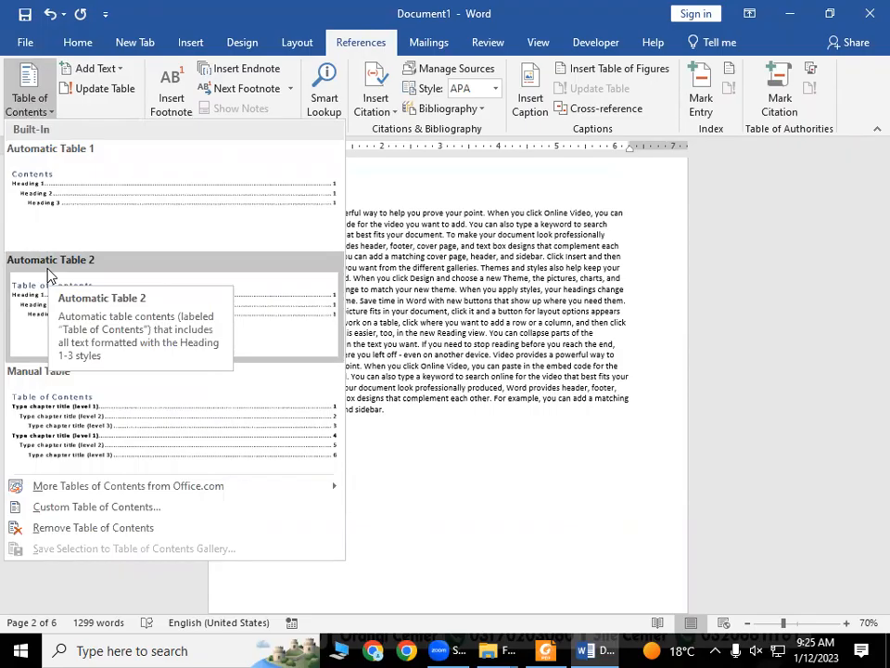
scroll(517, 384, up, 3)
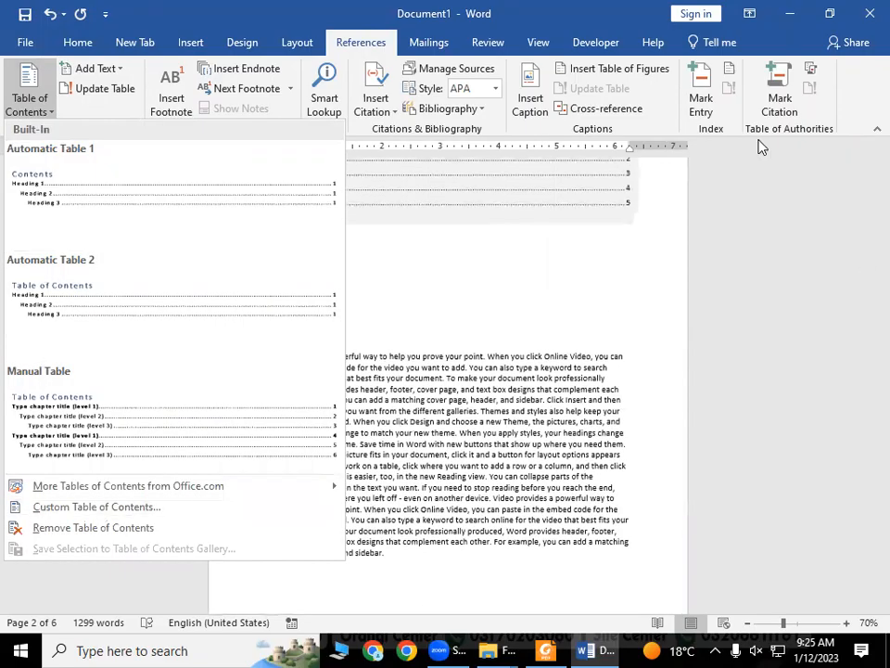
scroll(581, 340, up, 2)
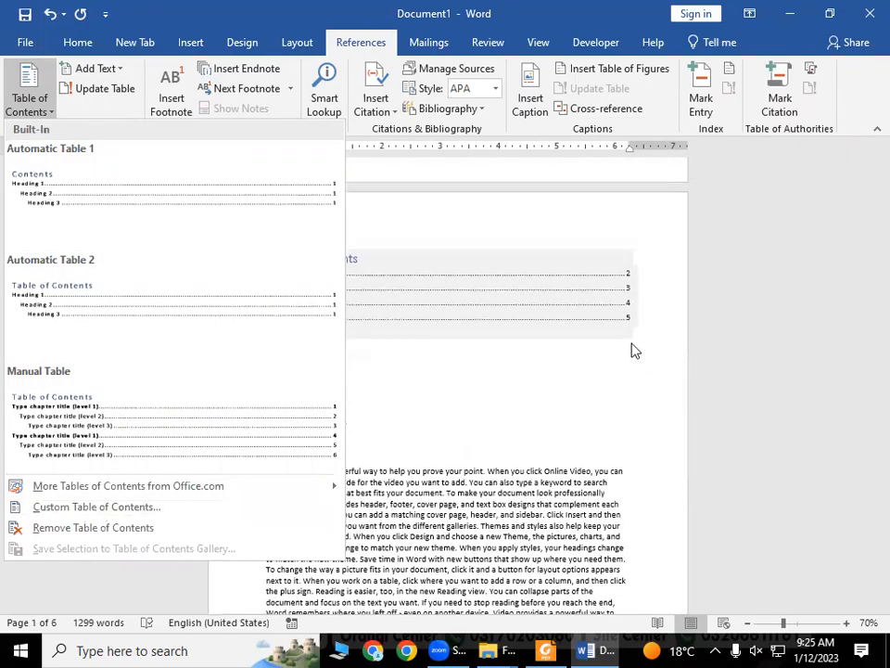
click(547, 419)
scroll(628, 414, up, 2)
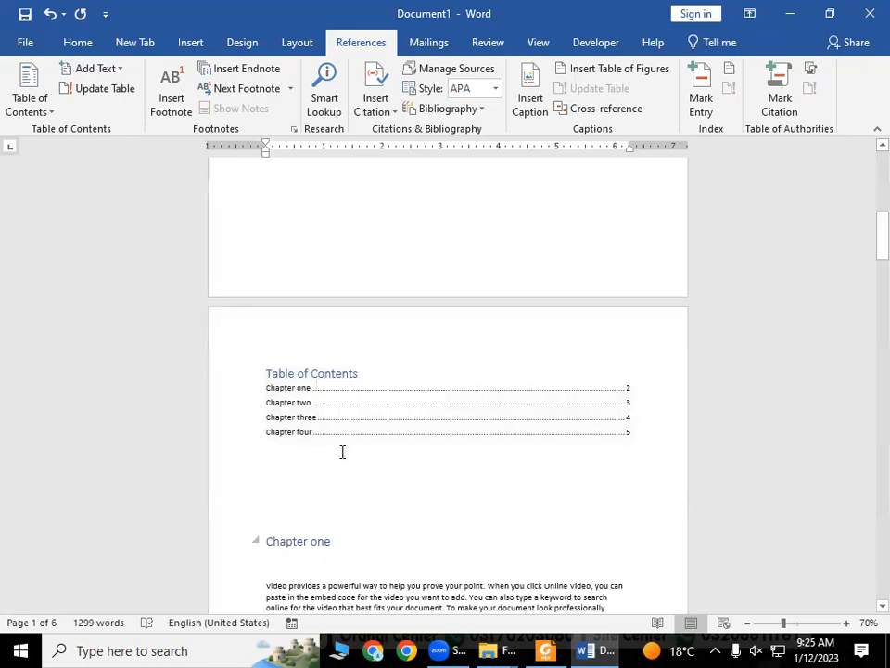
Switch the document's table of contents to the built-in Automatic Table 1 design
drag(663, 440, 174, 419)
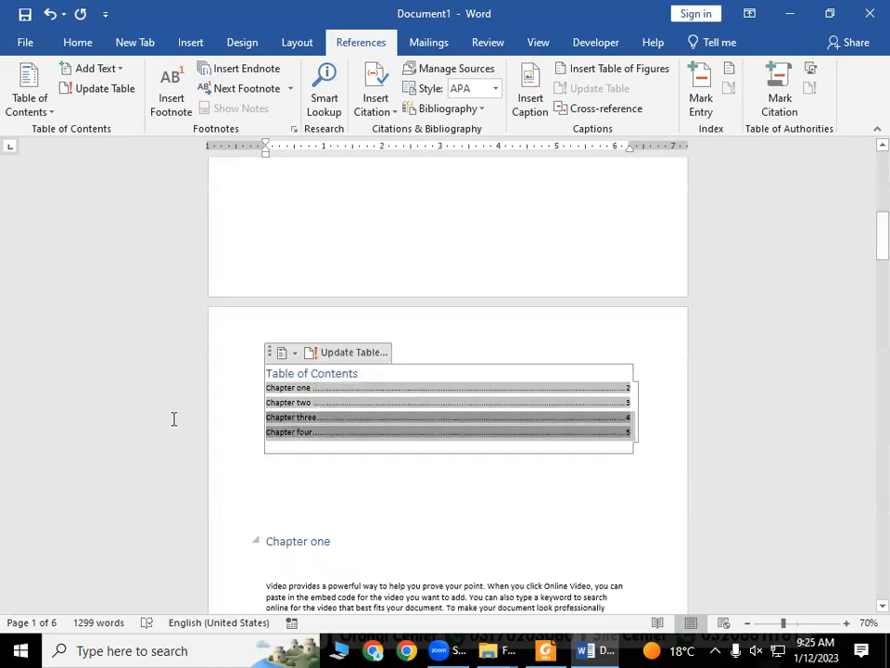
click(325, 492)
key(ctrl+Home)
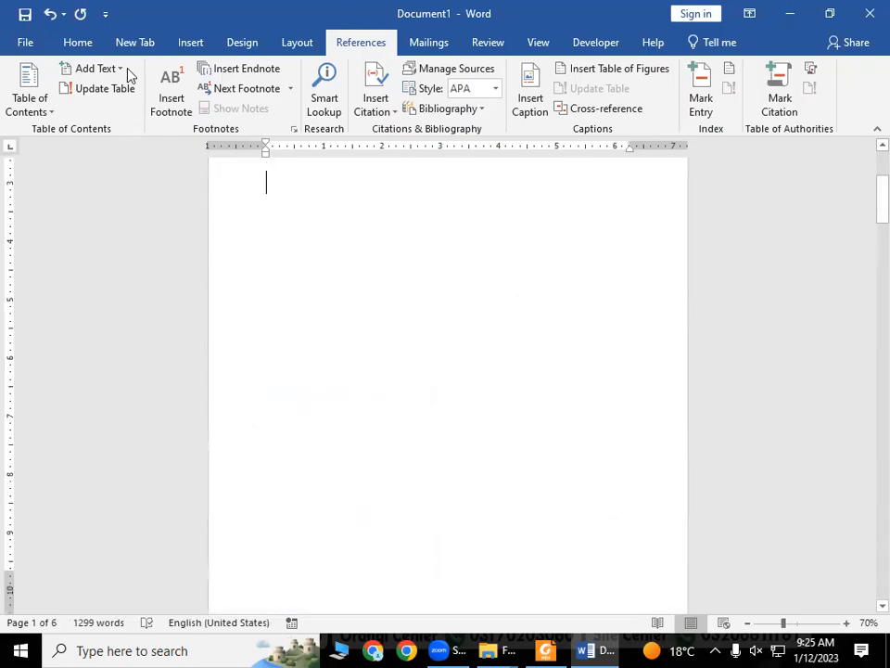
click(49, 116)
click(58, 205)
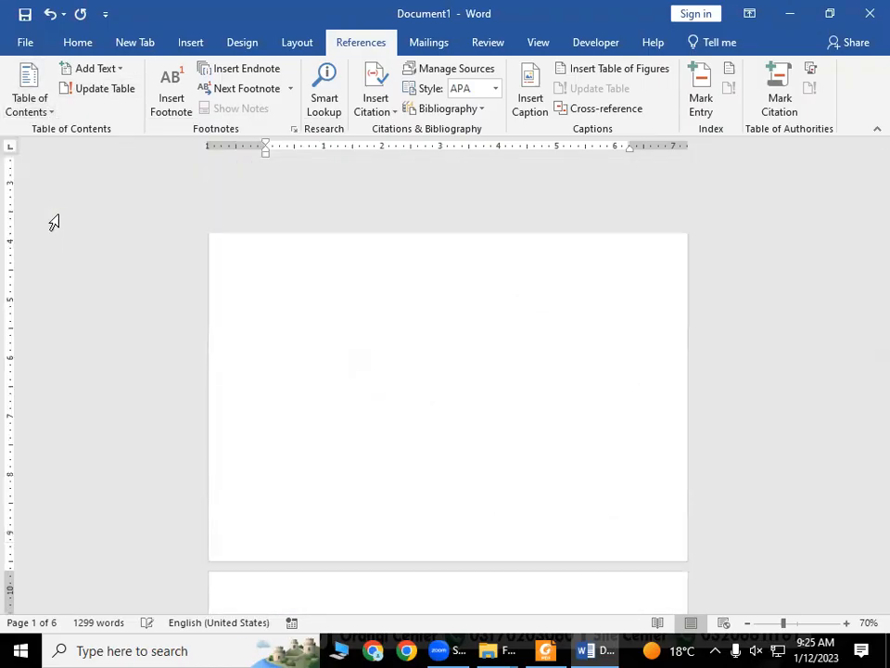
scroll(390, 290, up, 10)
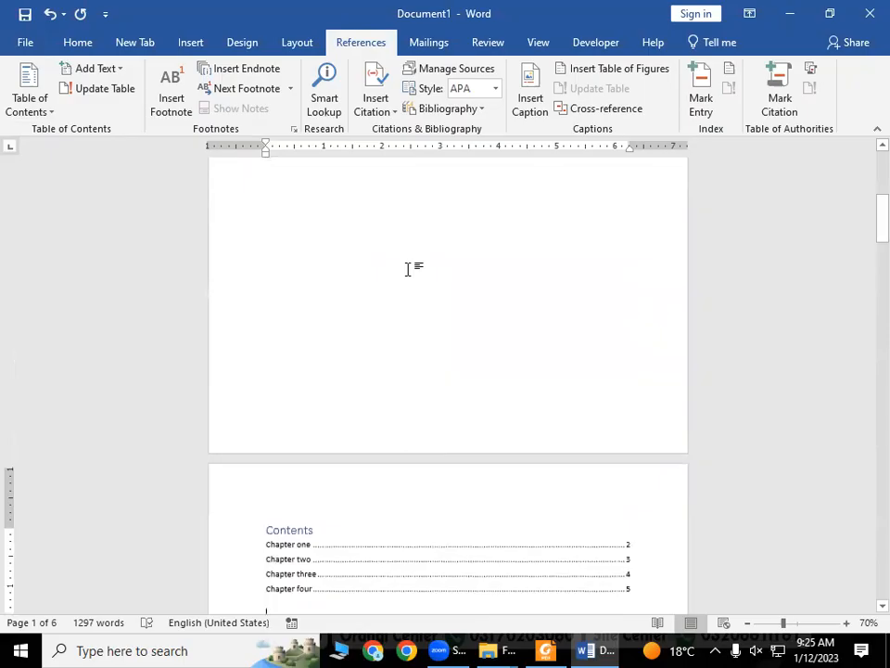
Review the table of contents designs again and scan the document's chapters against the entries listed under "Contents"
click(39, 92)
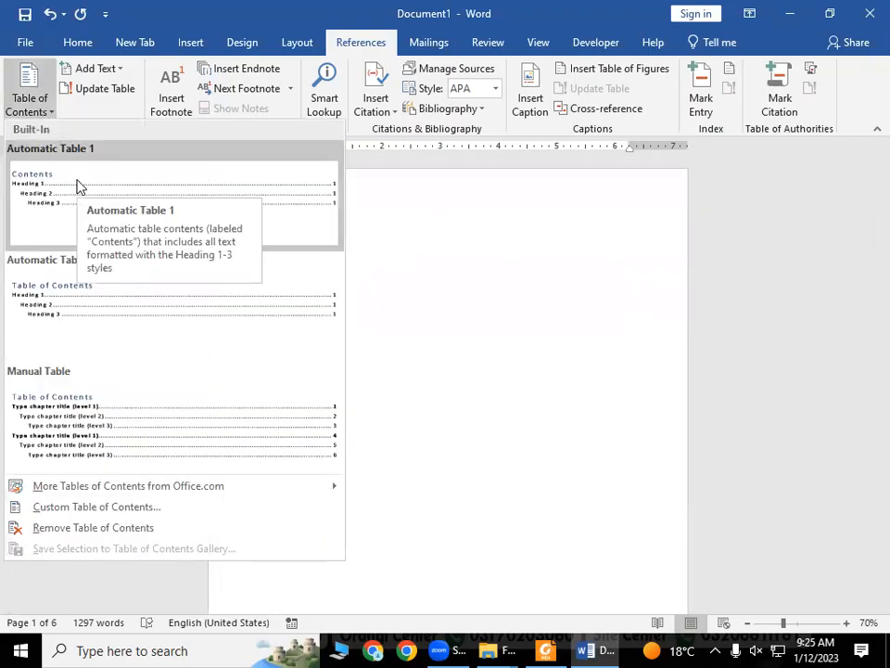
click(630, 370)
scroll(630, 370, down, 12)
scroll(632, 370, down, 8)
scroll(632, 370, up, 12)
scroll(623, 370, up, 10)
scroll(324, 473, down, 7)
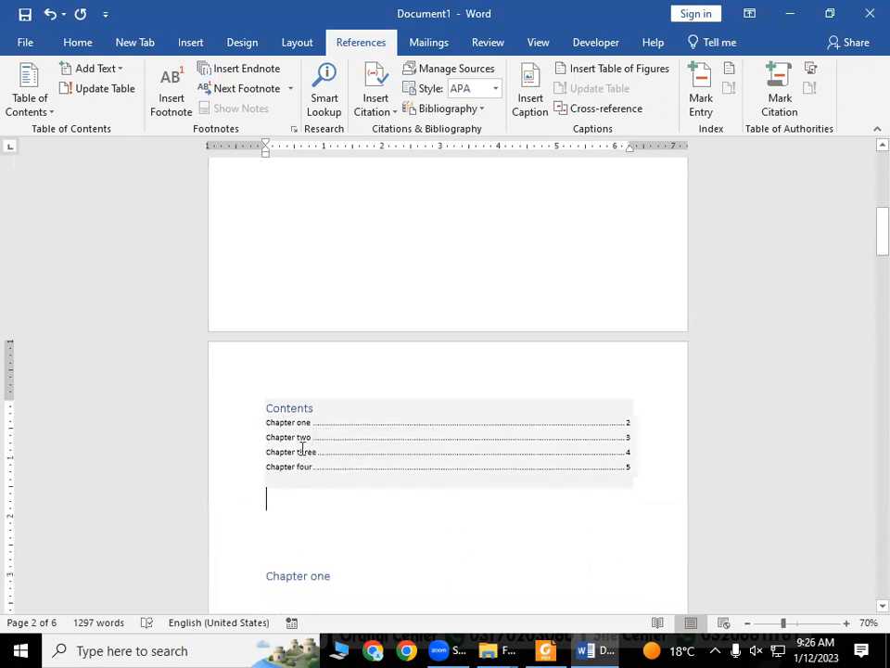
Review the built-in table of contents designs and the heading styles, and highlight the document's whole "Contents" block
click(36, 110)
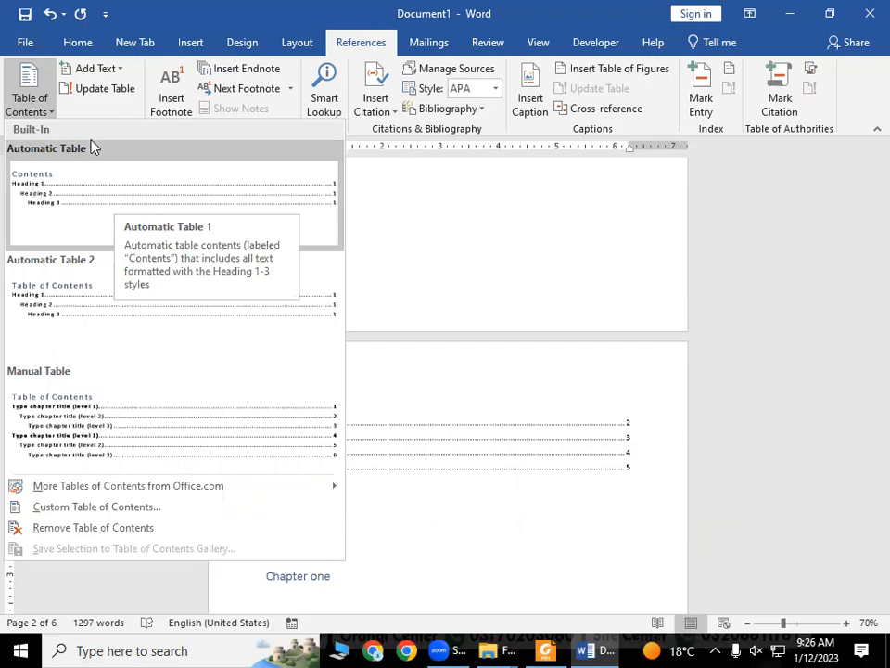
click(93, 42)
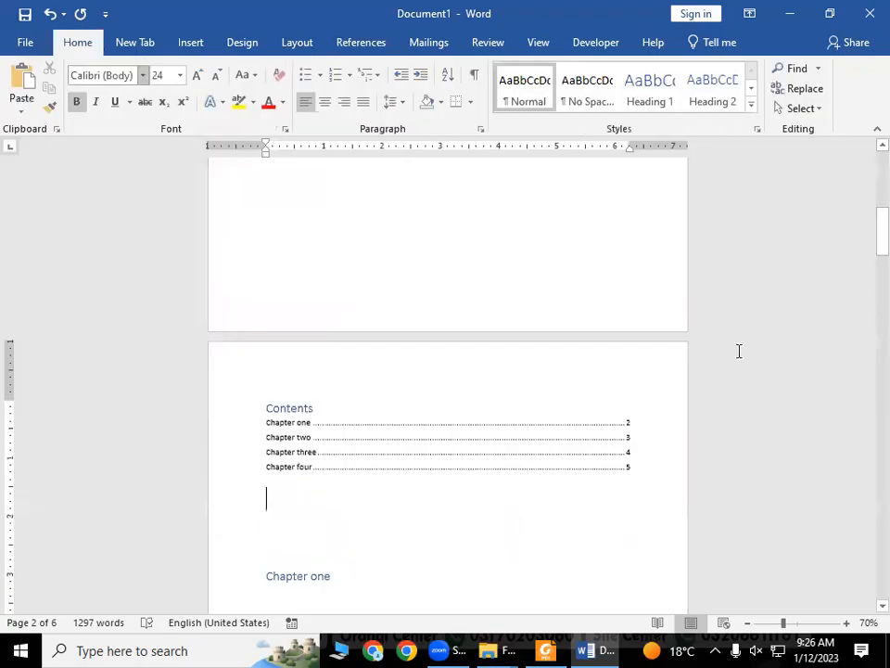
scroll(865, 226, up, 2)
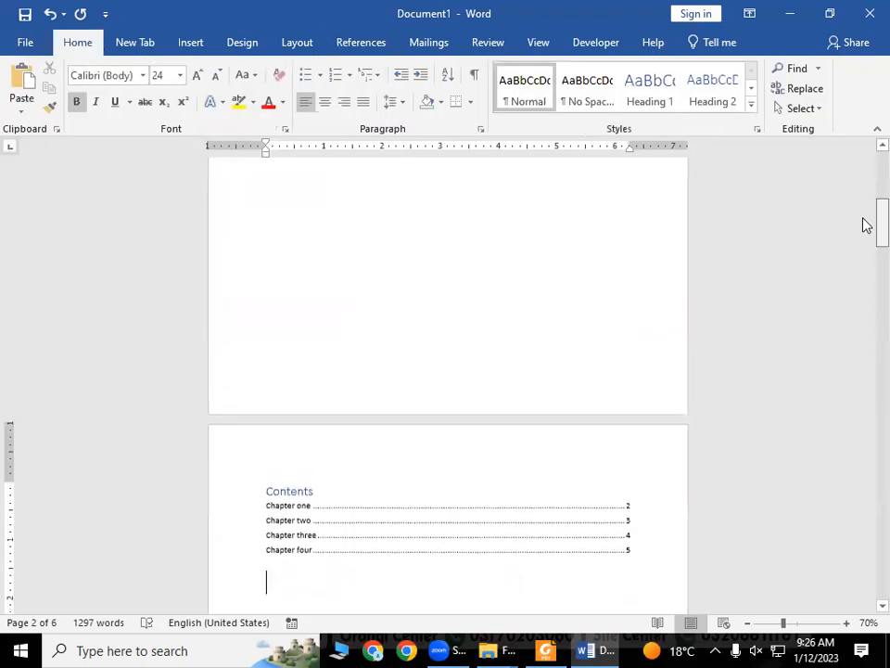
scroll(586, 339, down, 2)
scroll(586, 338, down, 3)
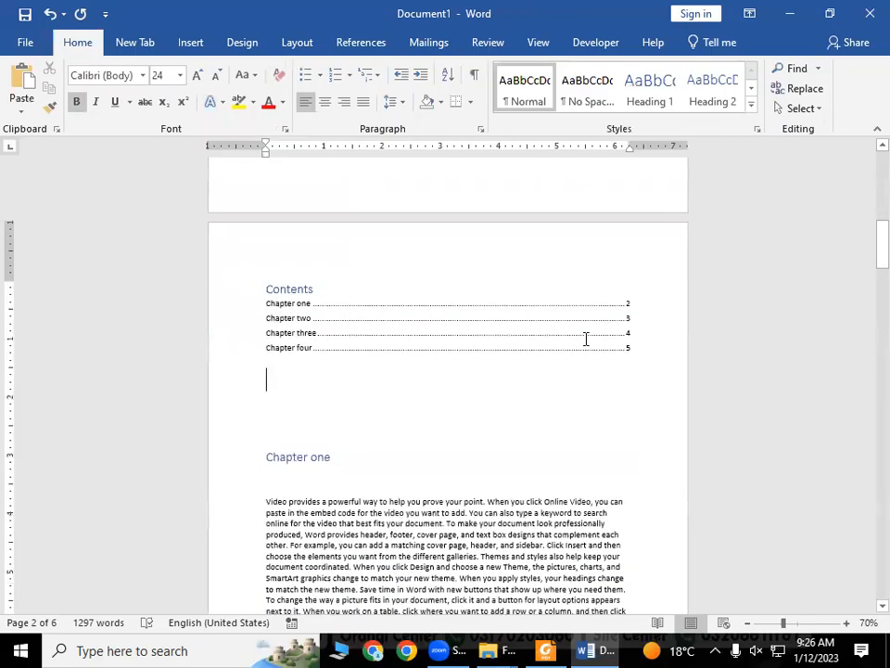
drag(645, 358, 198, 273)
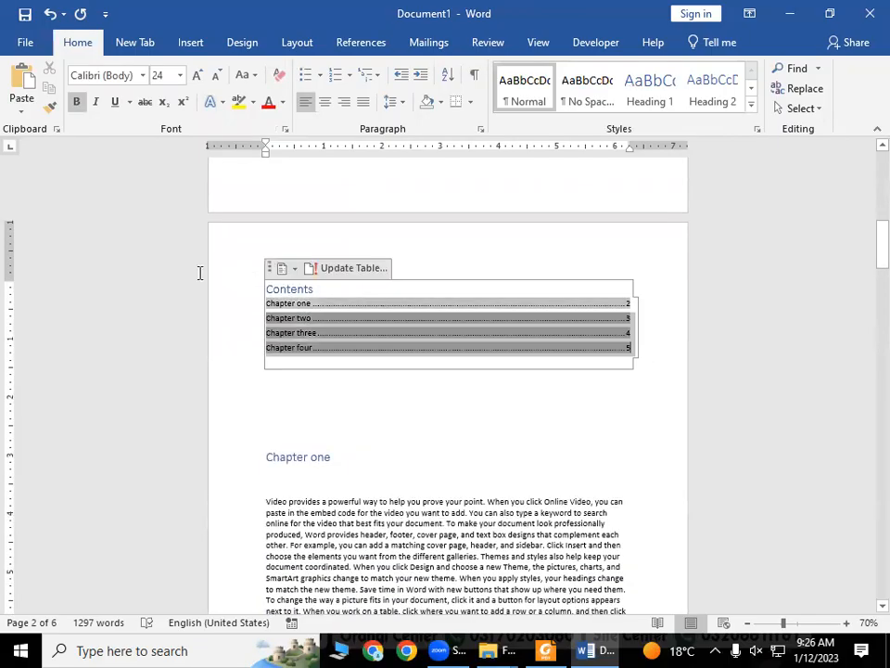
scroll(502, 370, up, 5)
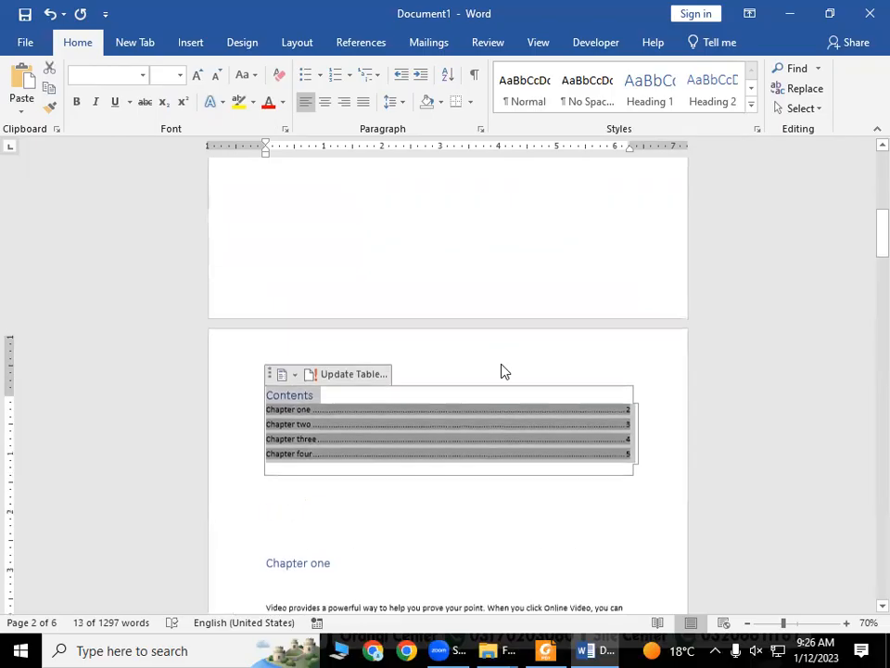
scroll(335, 344, up, 6)
Reapply the built-in Automatic Table 1 design to the document's table of contents
click(425, 309)
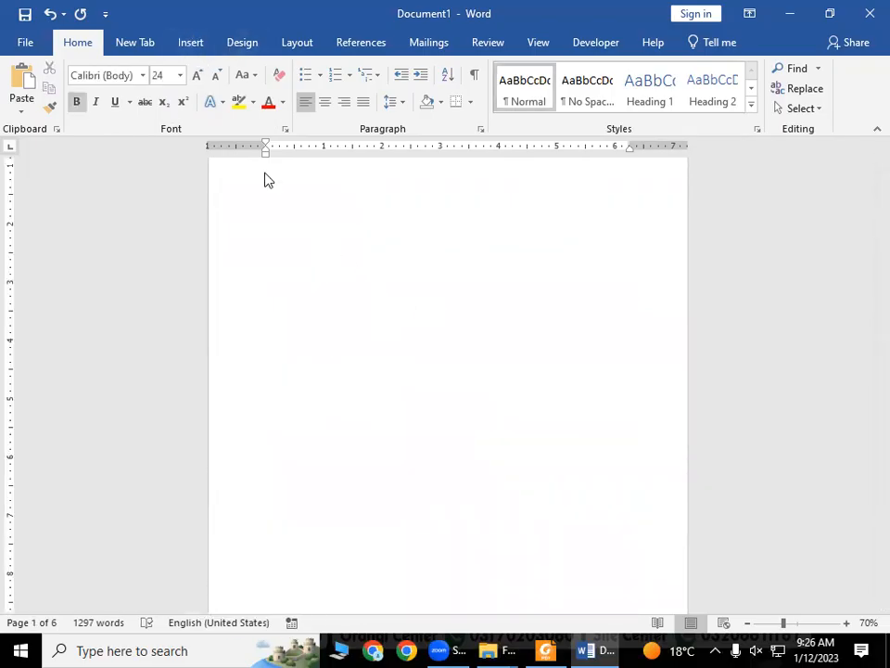
click(352, 43)
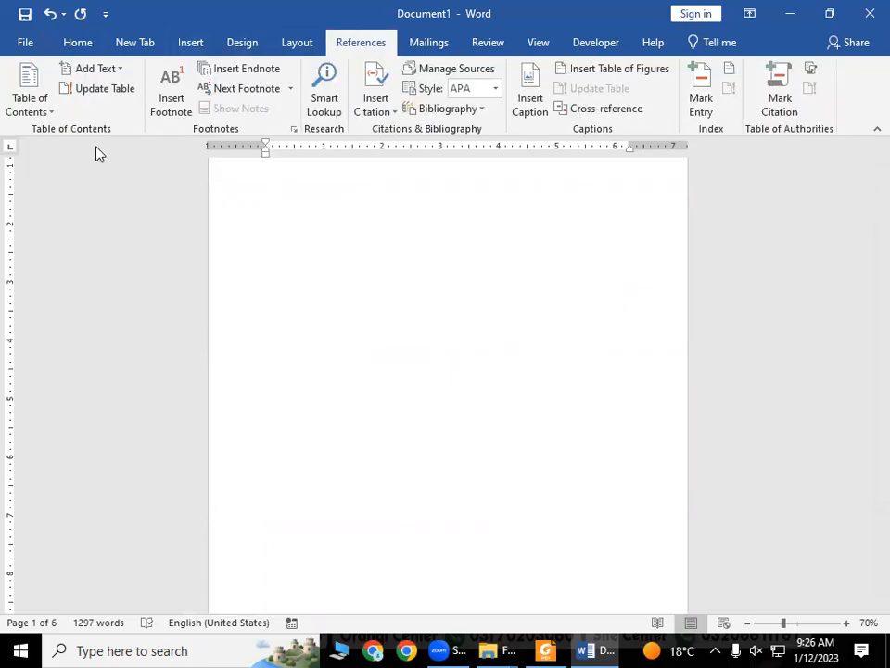
click(44, 111)
click(131, 217)
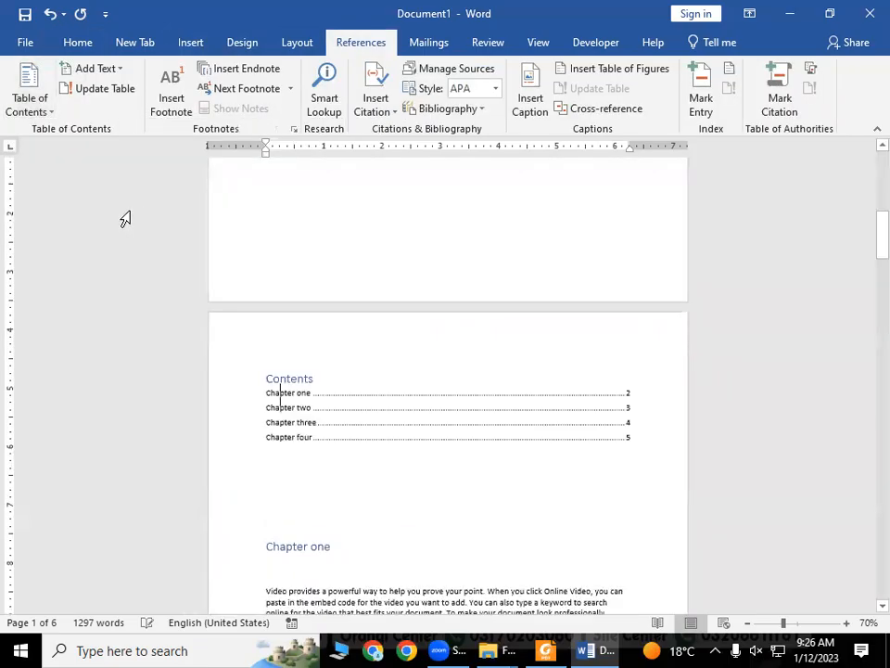
scroll(274, 339, up, 10)
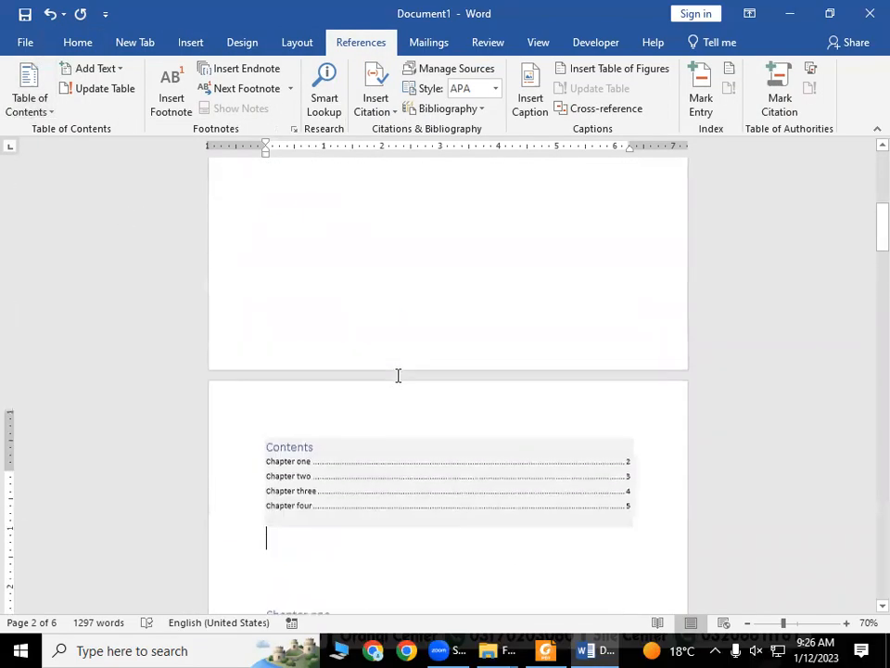
scroll(395, 375, up, 2)
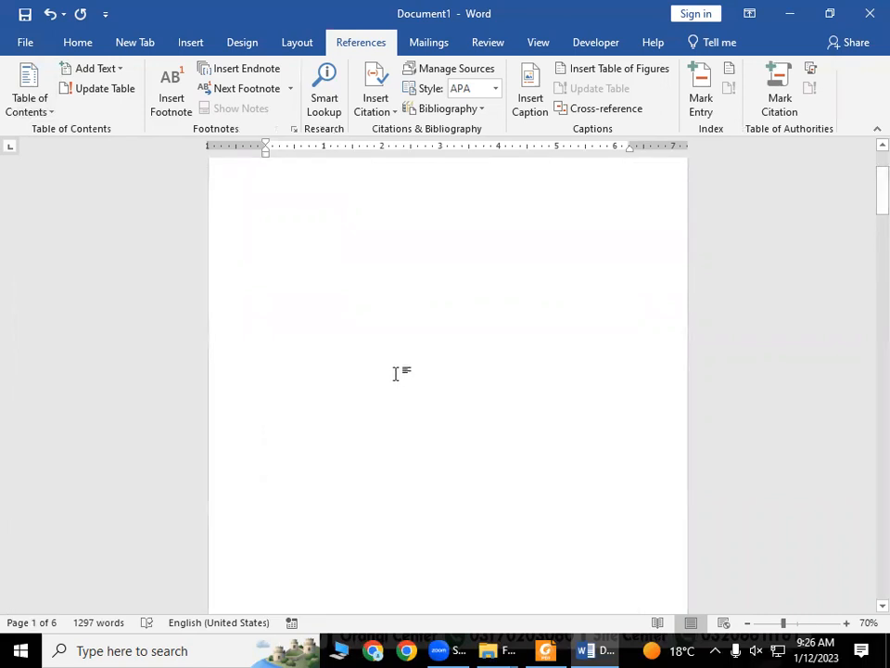
scroll(395, 375, down, 10)
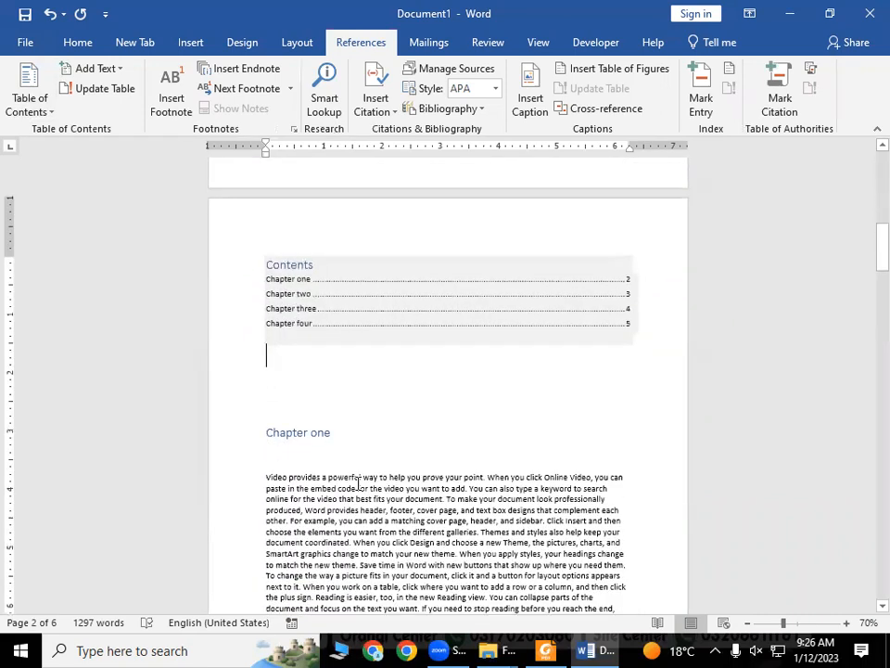
Replace every occurrence of "Video" with "hello" throughout the document, continuing the search from the beginning, and close Find and Replace
scroll(309, 431, down, 3)
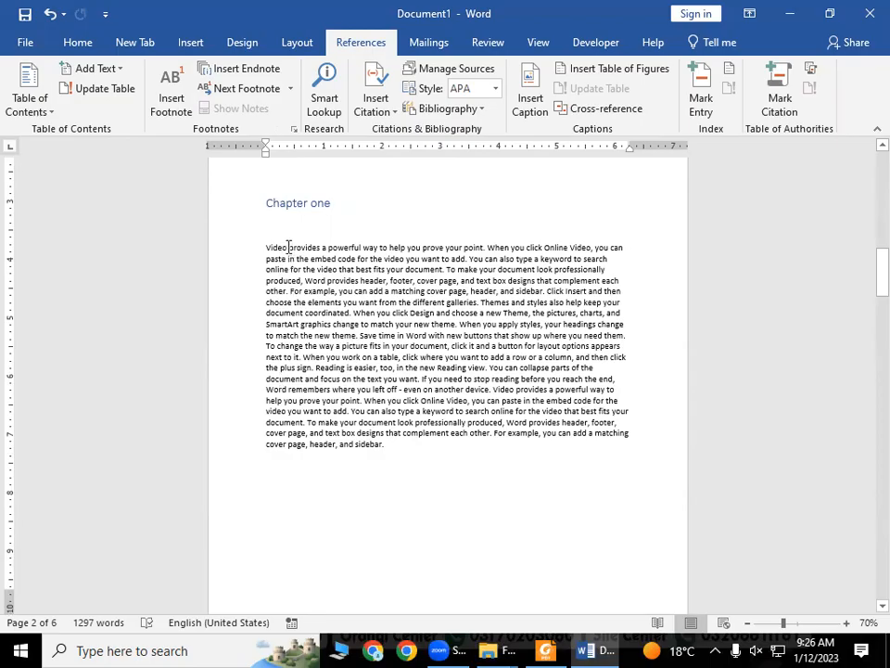
shift+click(248, 250)
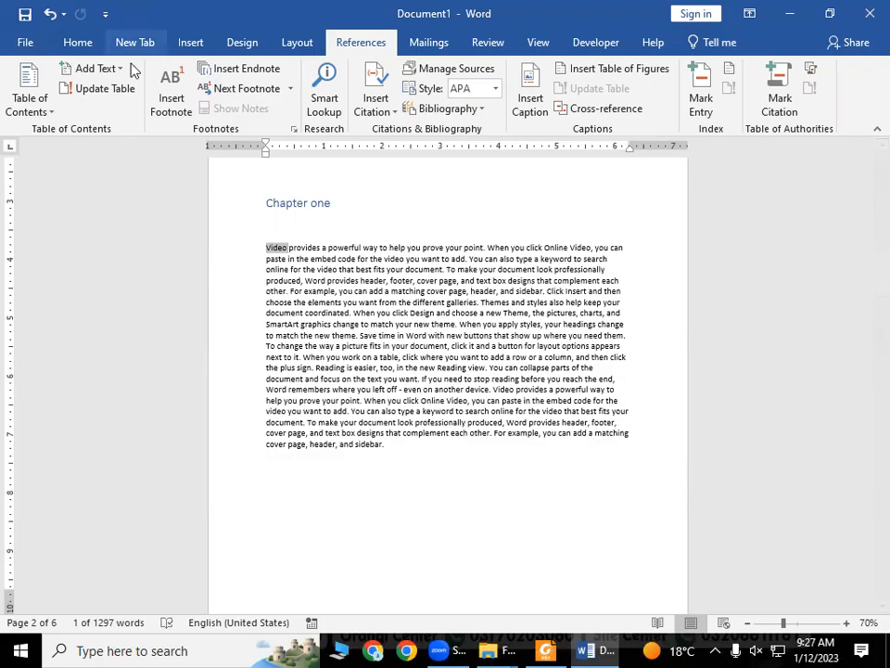
click(79, 44)
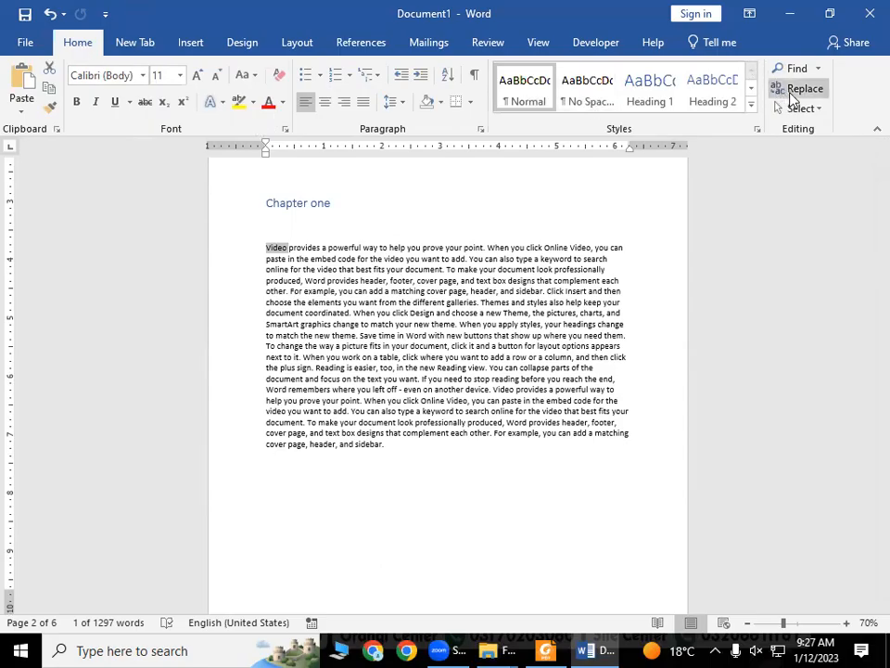
click(793, 93)
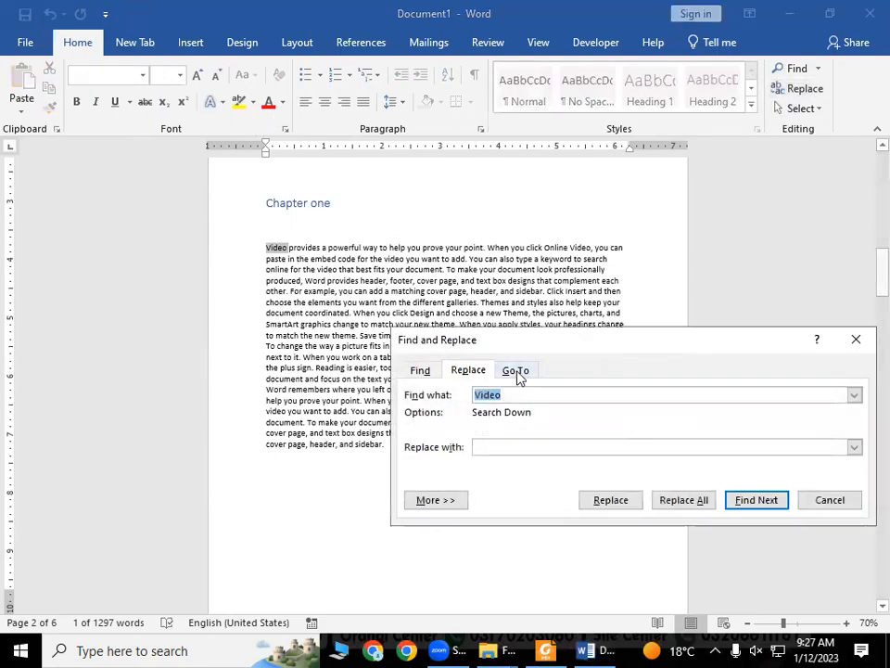
drag(612, 348, 597, 179)
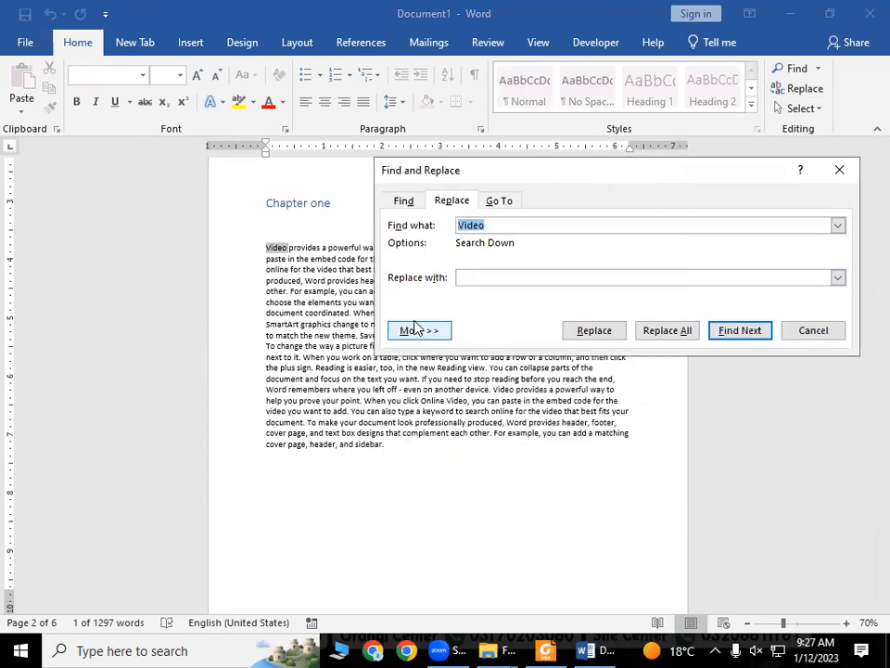
click(502, 277)
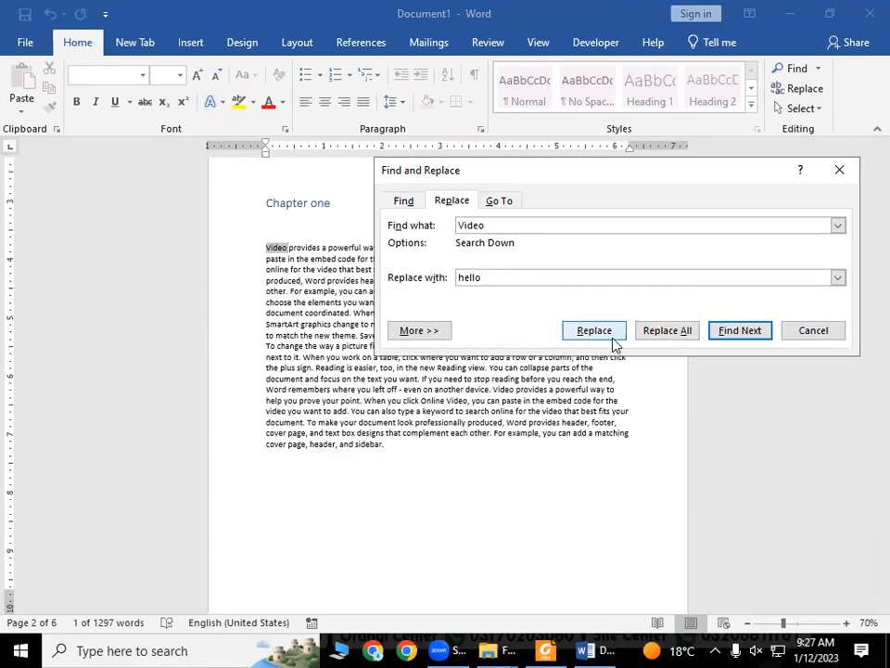
click(662, 333)
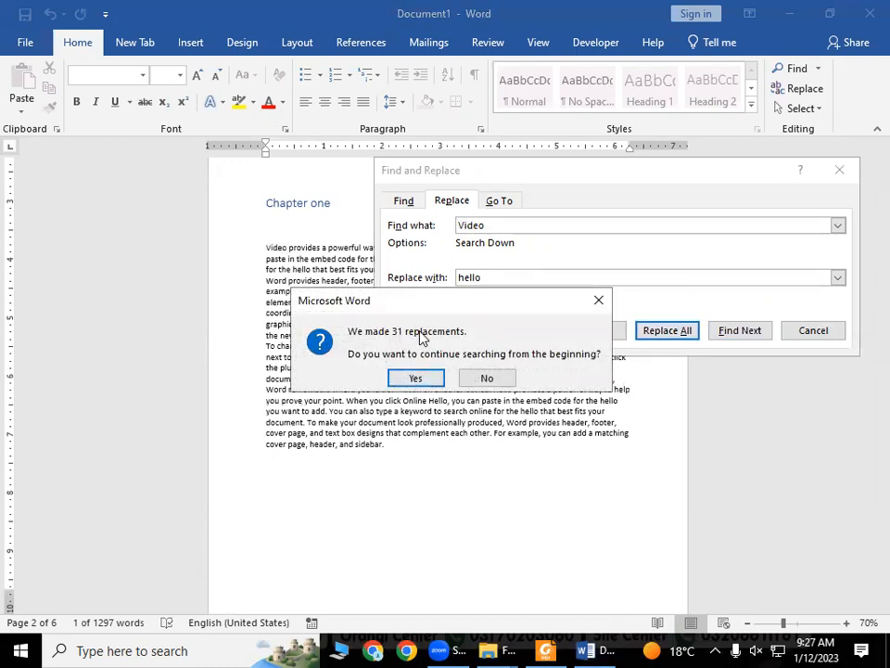
click(417, 380)
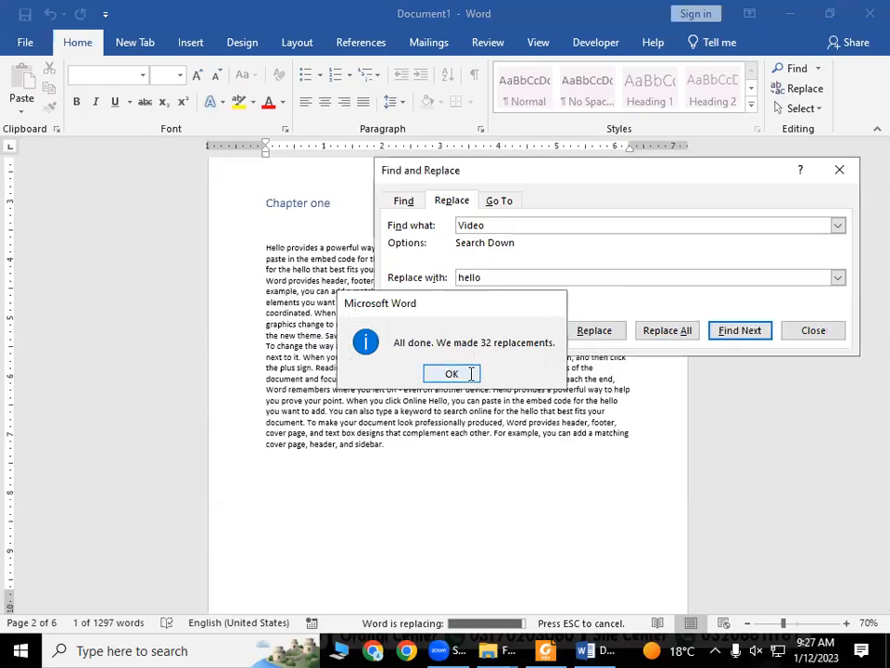
click(456, 374)
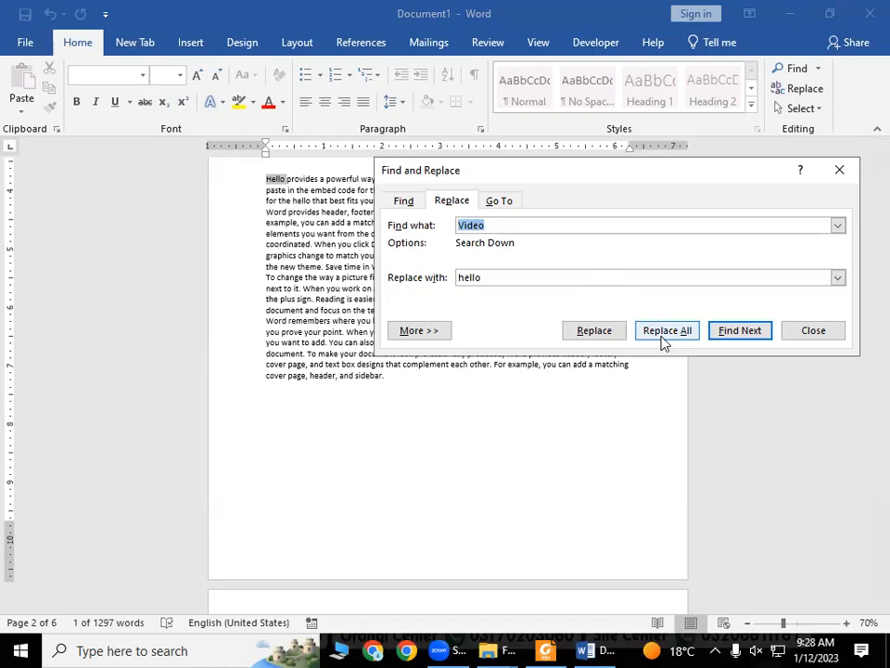
click(842, 170)
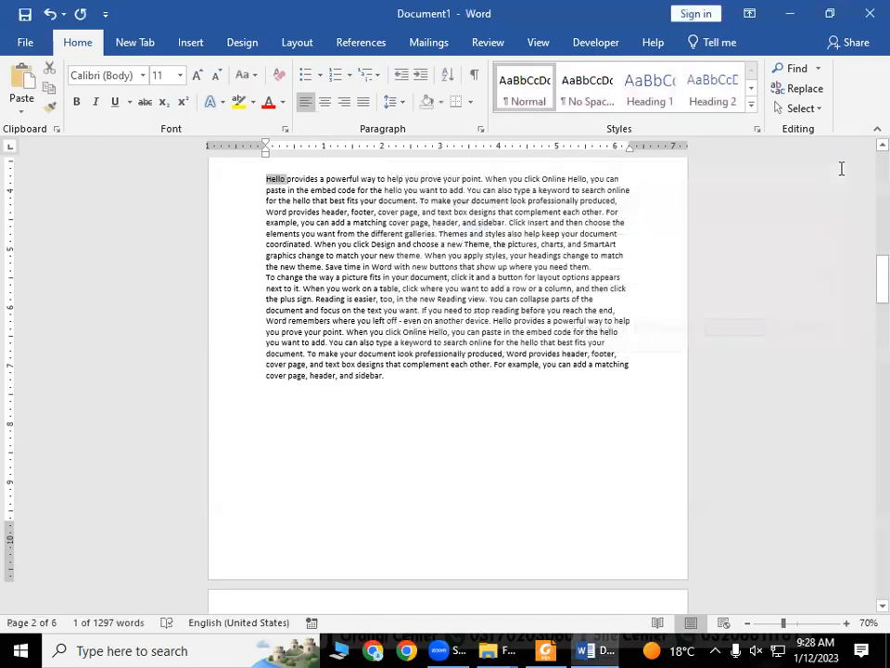
Return to the start of the document and view the paragraph shading's theme and standard colors
scroll(491, 400, up, 6)
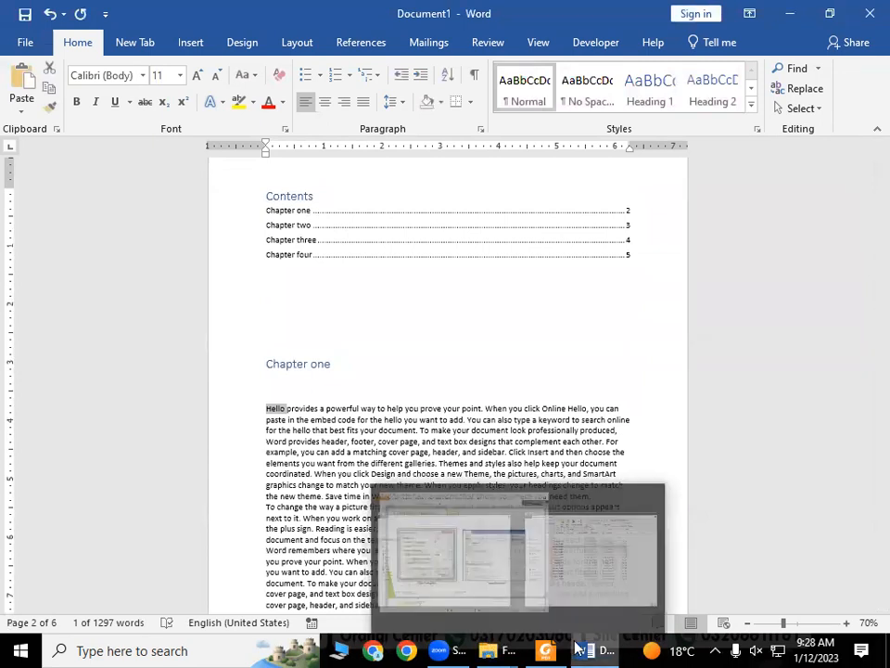
scroll(328, 288, up, 1)
scroll(233, 322, up, 9)
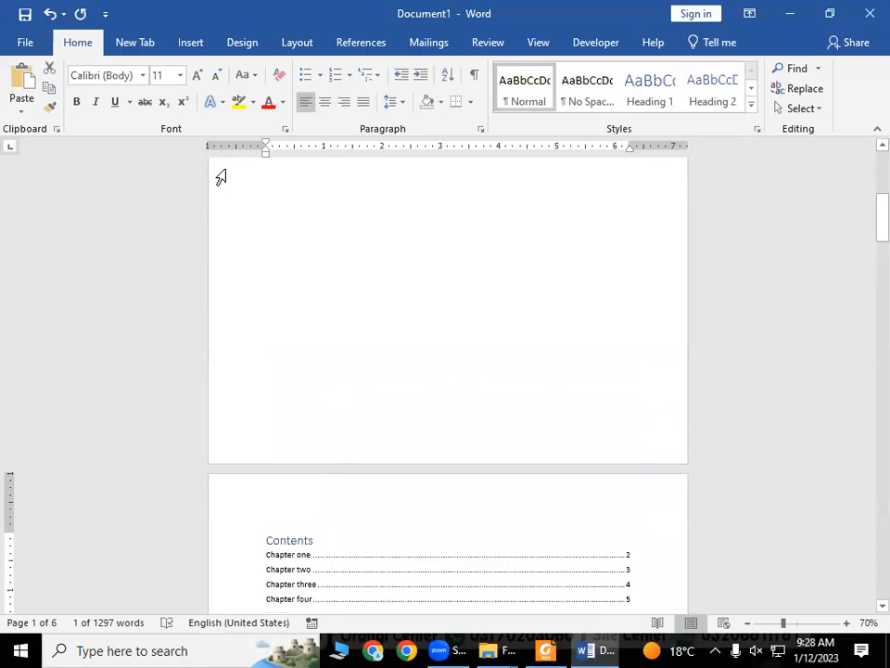
click(440, 102)
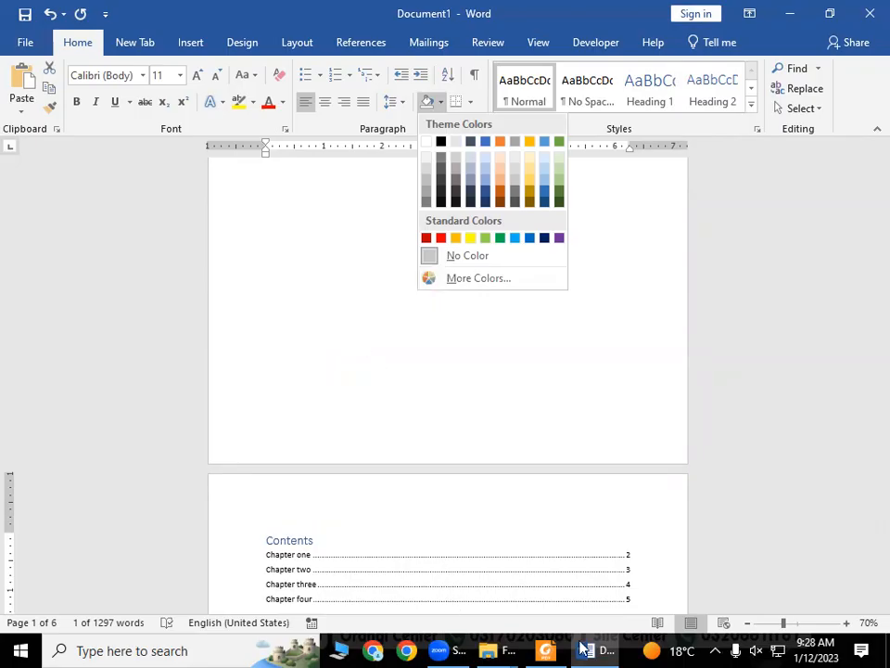
Switch to Chrome and search Google for "image color picker"
click(408, 649)
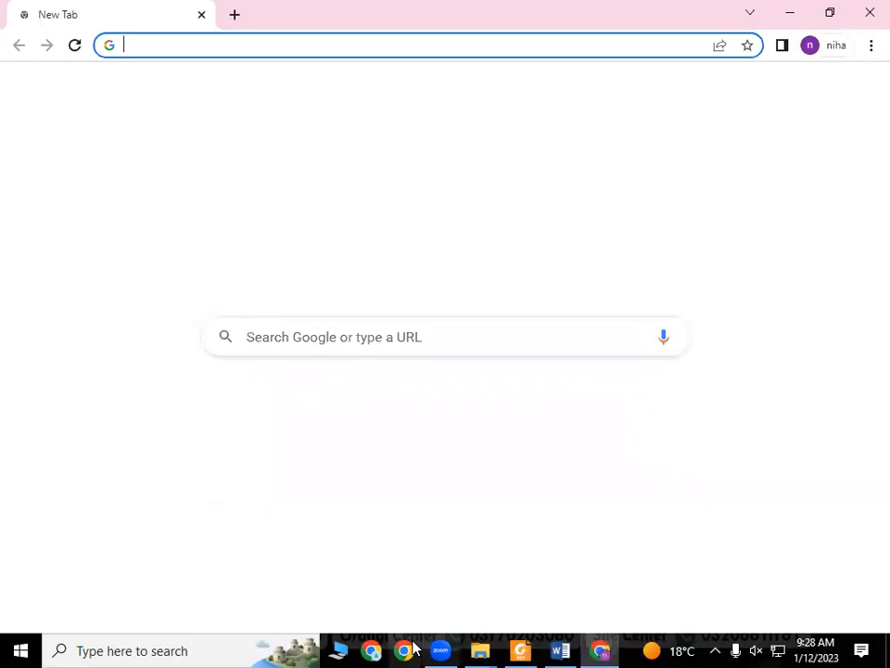
click(358, 50)
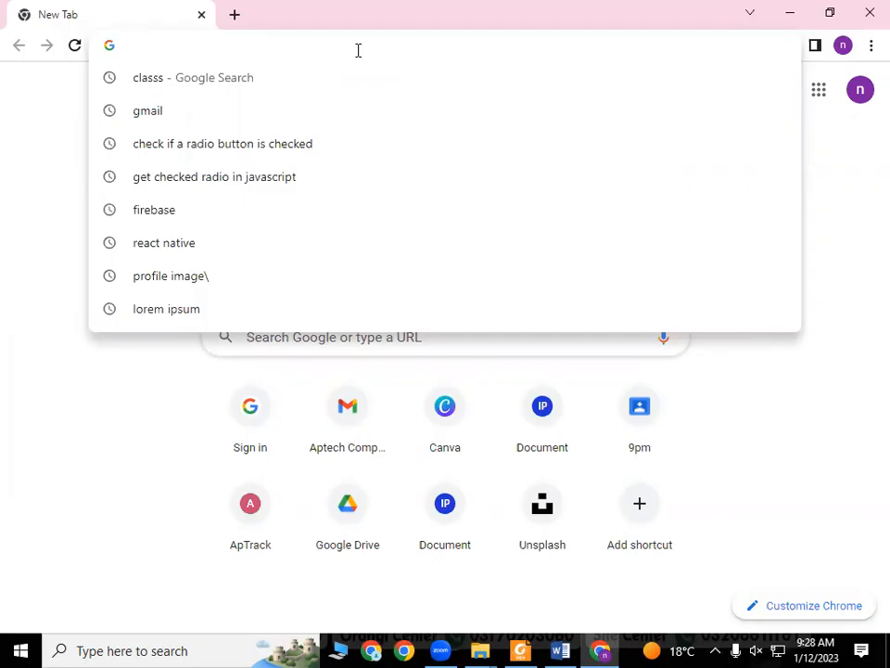
text(image)
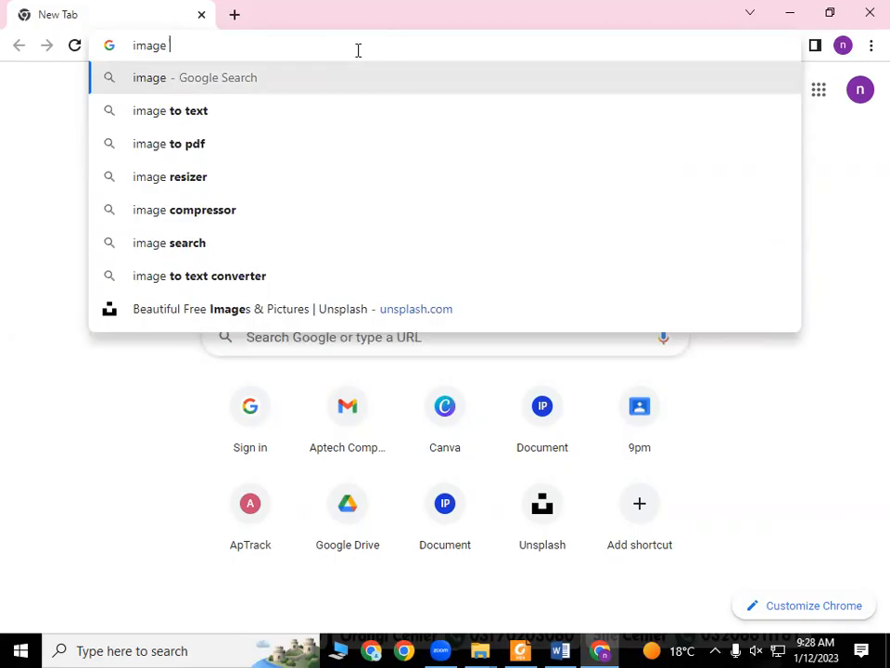
text( t)
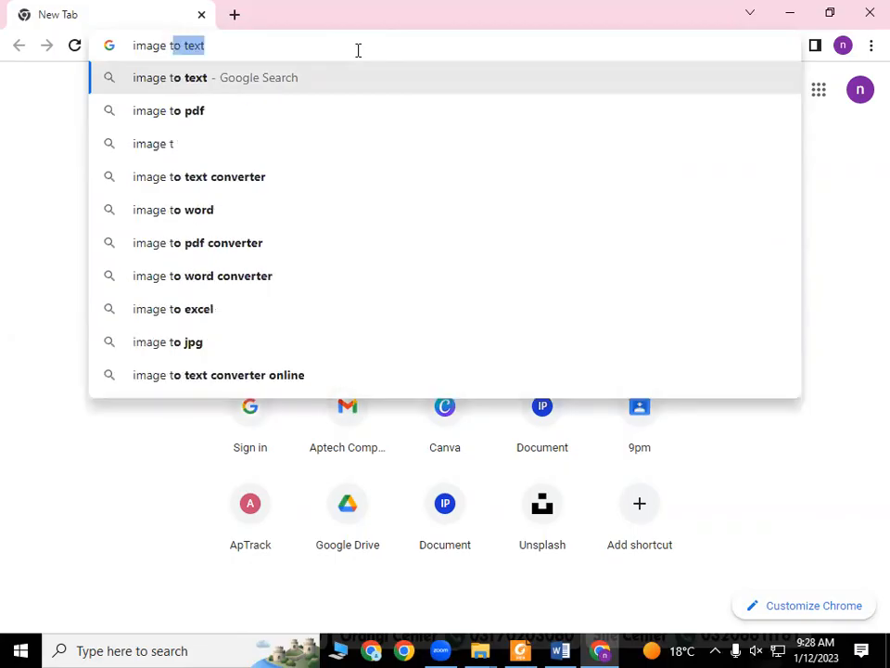
key(BackSpace)
key(BackSpace)
text(cl)
key(BackSpace)
text(olo)
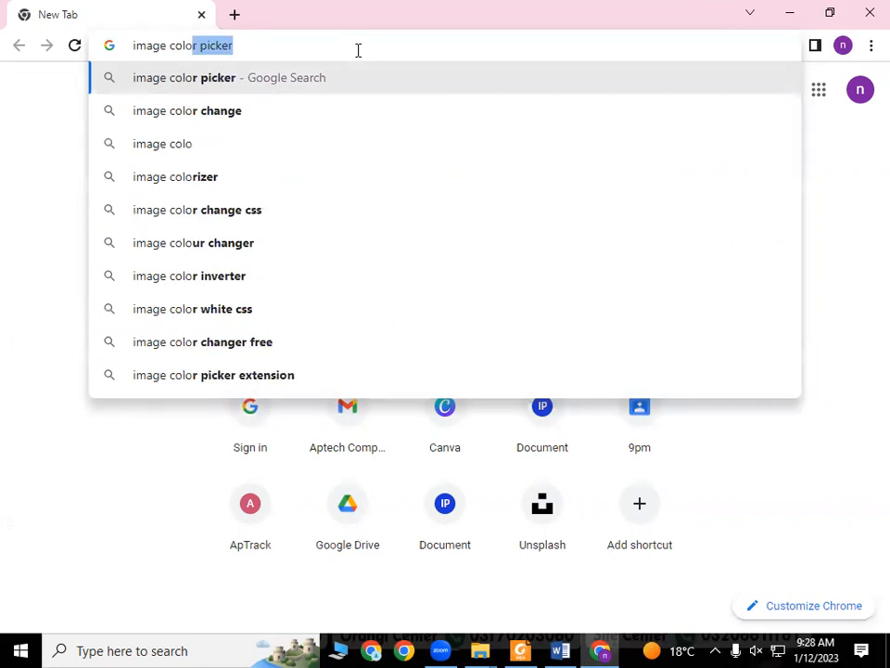
key(Right)
key(Return)
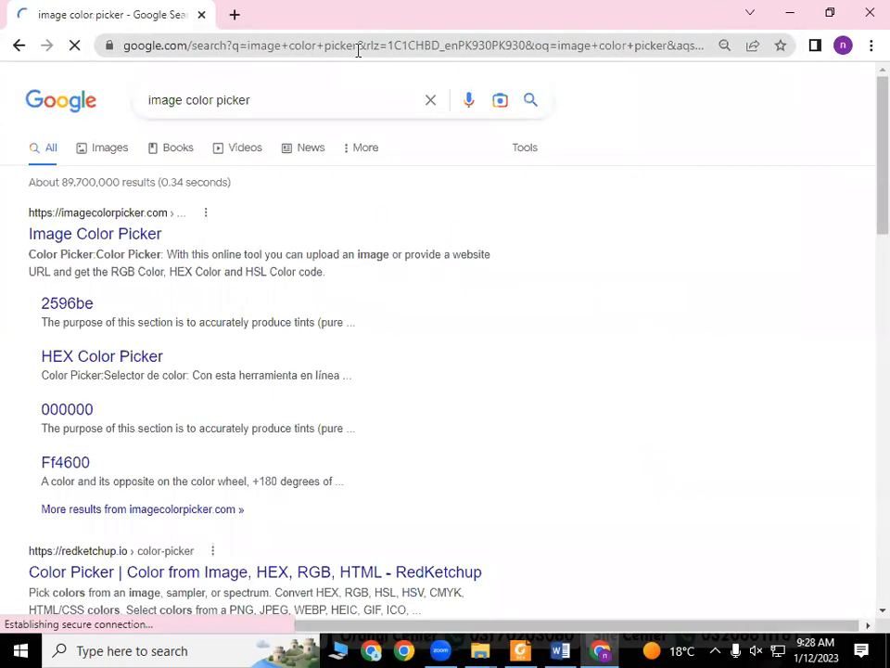
Open the imagecolorpicker.com result and examine its sample image palette, HEX and RGB color codes and image upload option
click(51, 236)
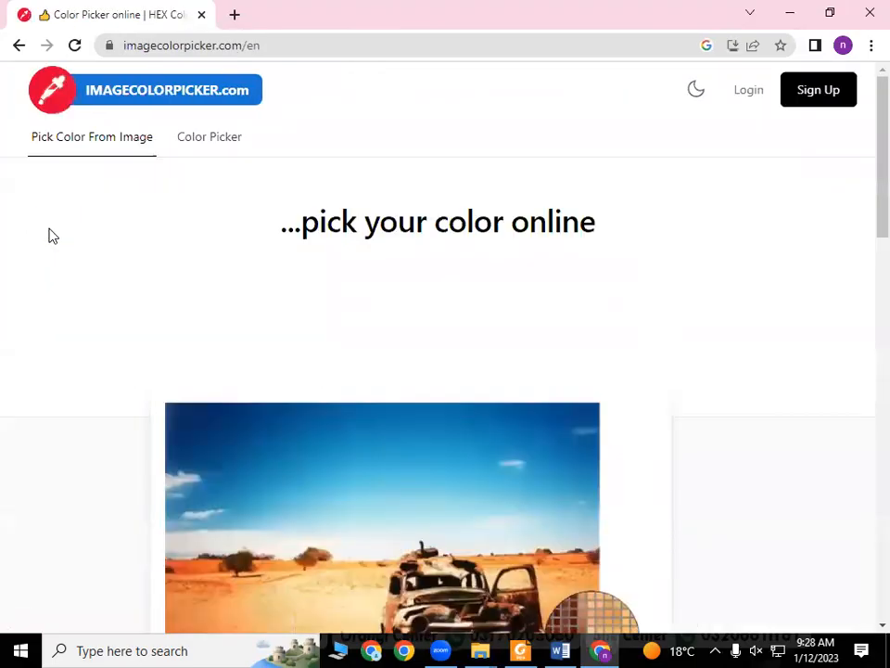
scroll(65, 278, down, 5)
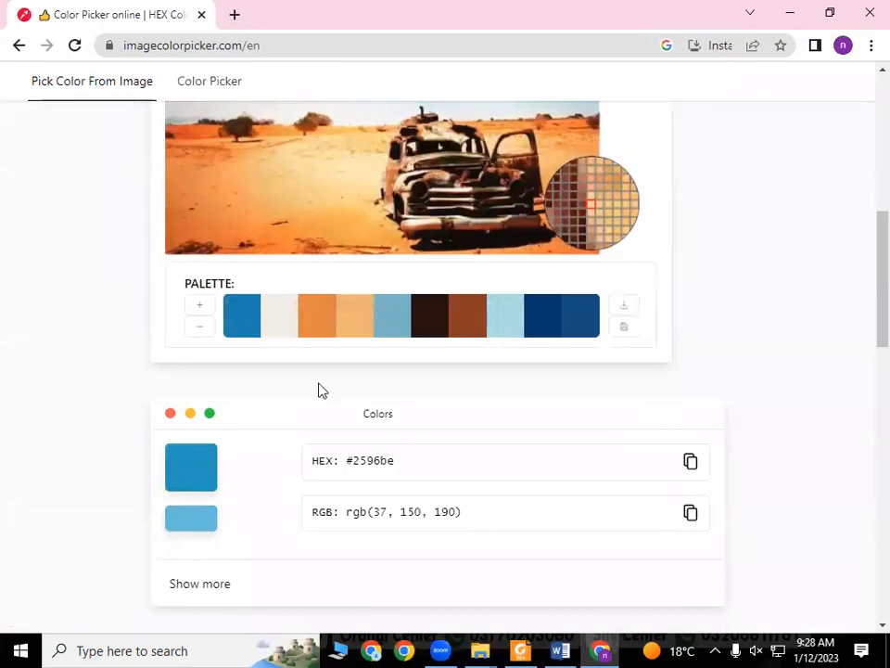
scroll(356, 515, down, 2)
scroll(375, 514, down, 2)
scroll(393, 513, up, 2)
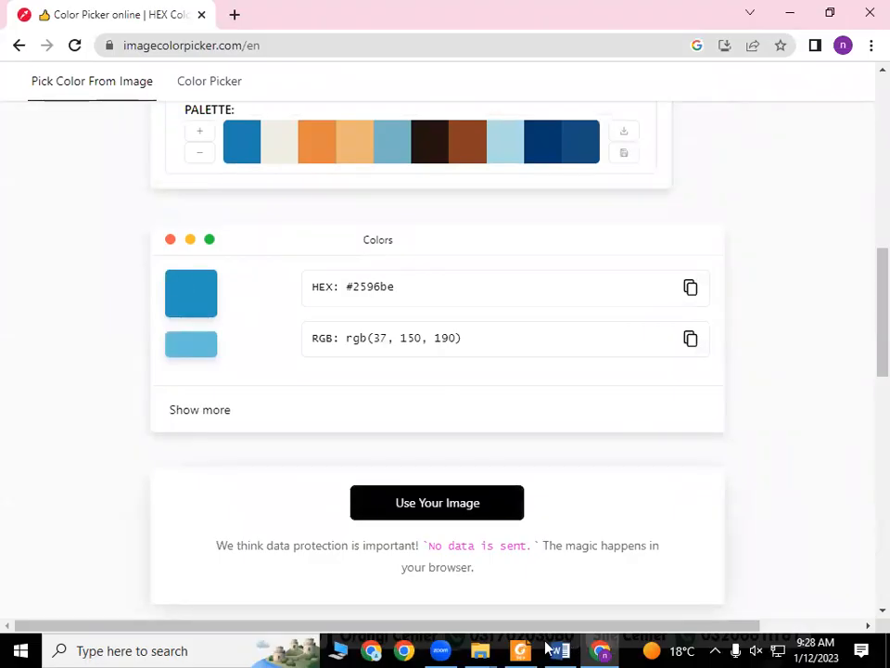
Search Google in a new tab for "cv template" and show the image results
click(236, 16)
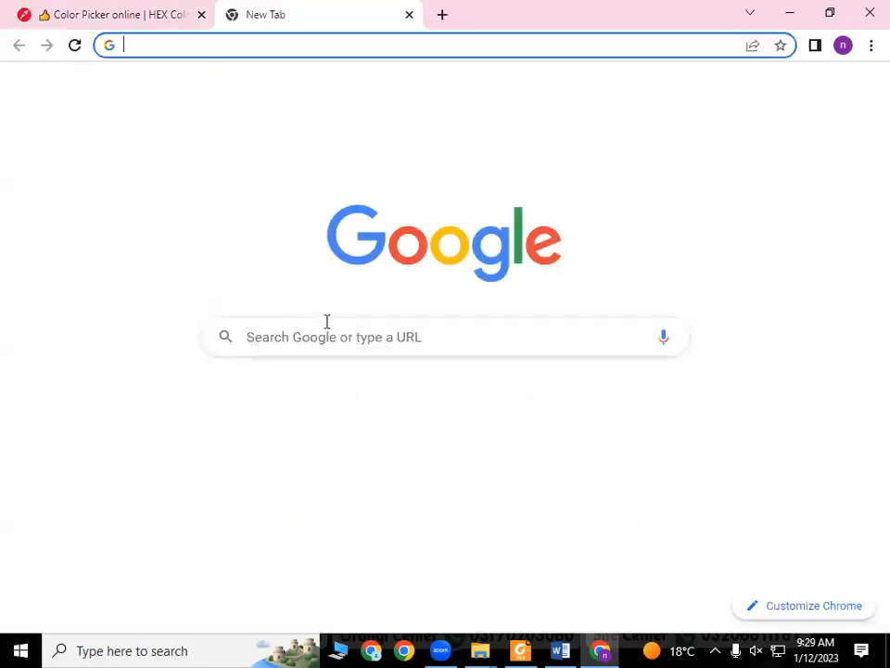
click(85, 8)
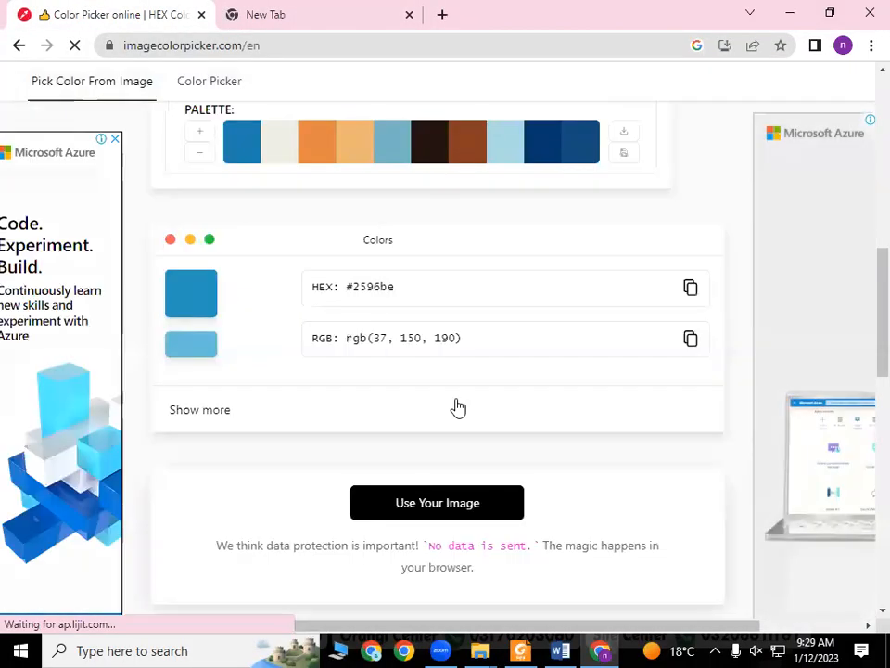
click(332, 16)
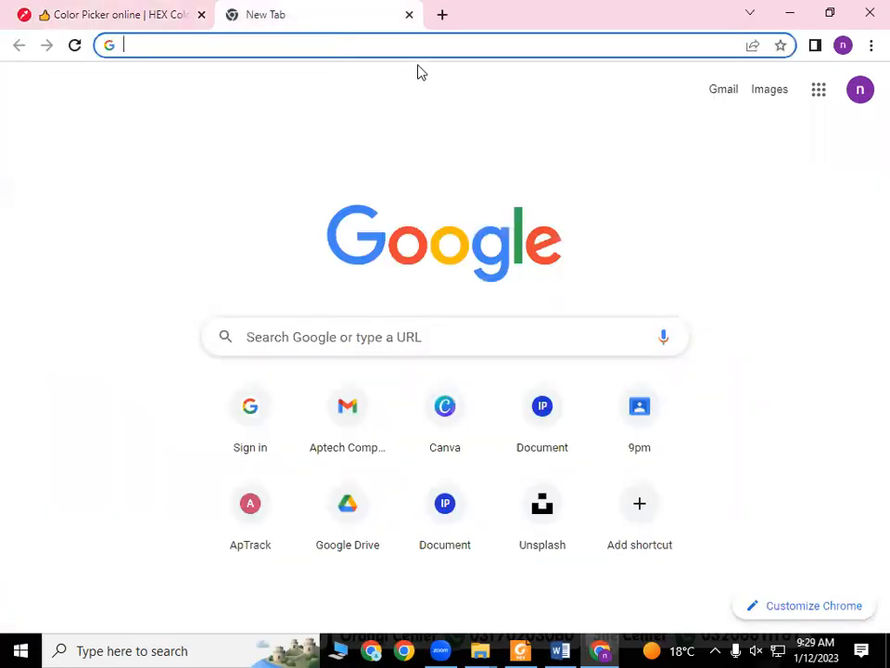
text(cv )
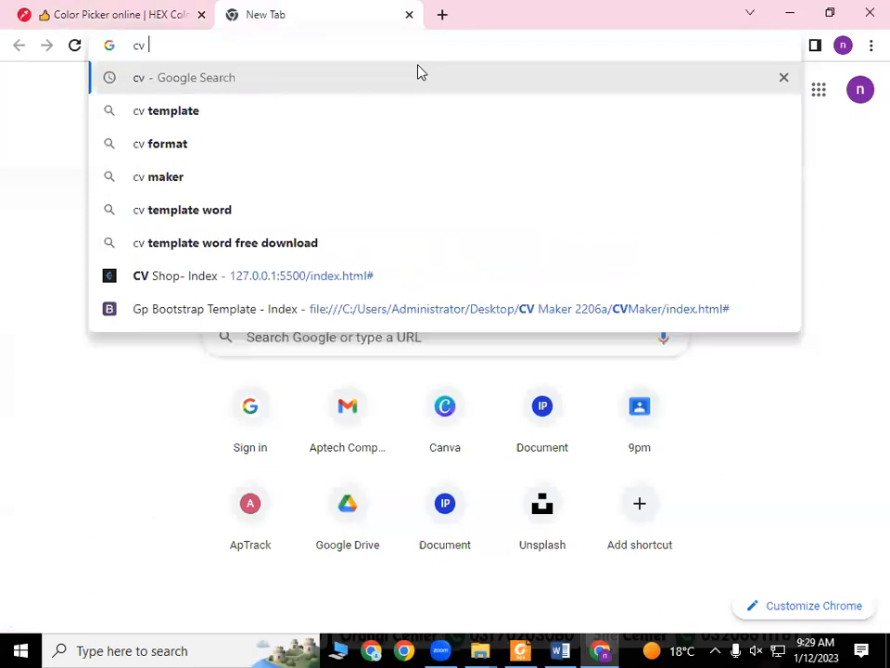
text(template)
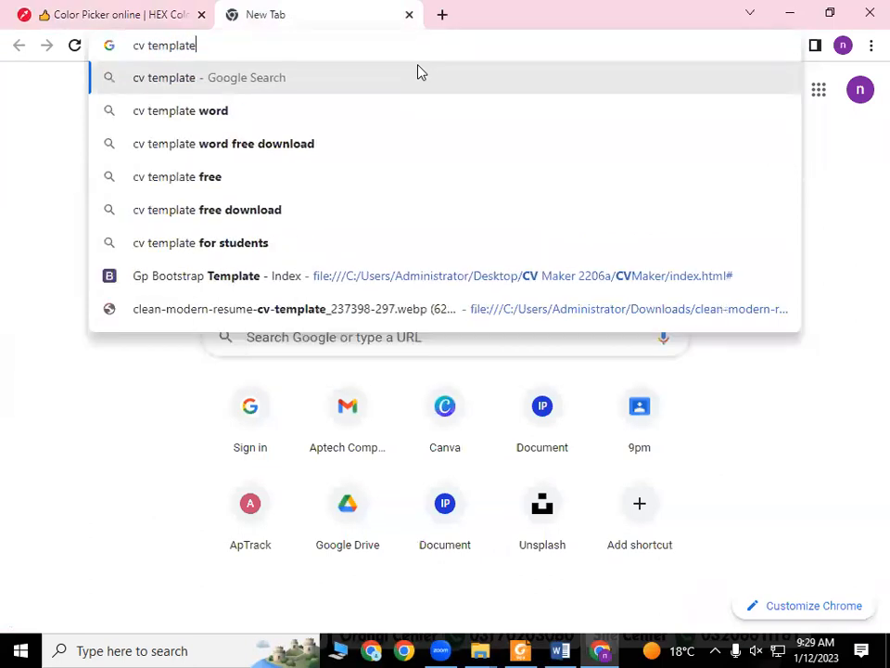
key(Return)
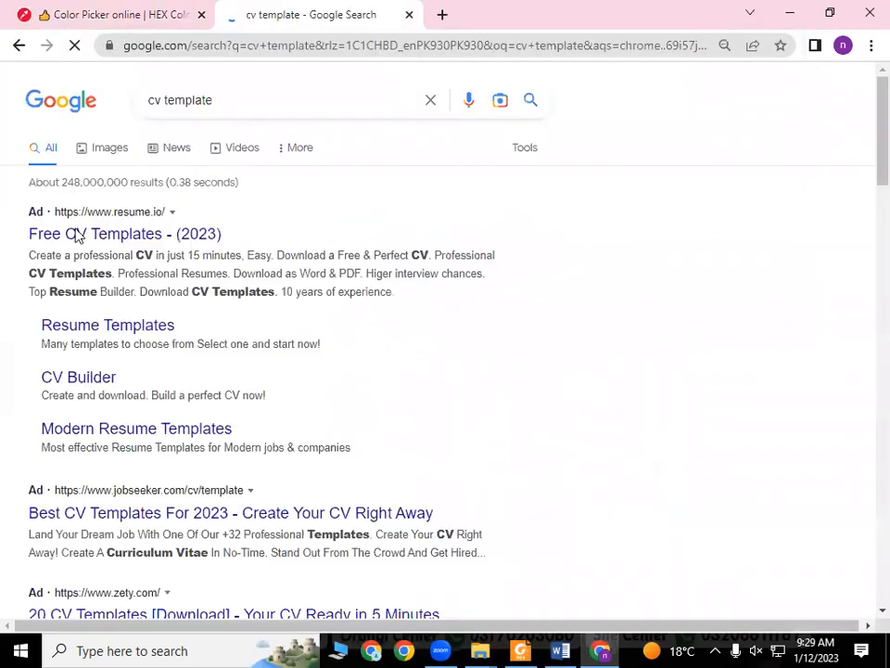
click(108, 149)
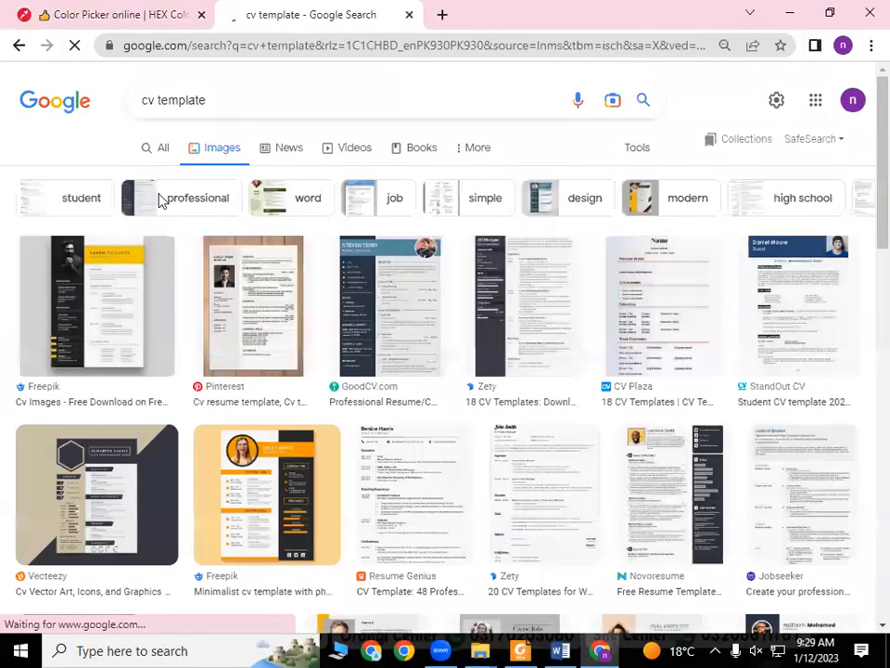
Save StandOut CV's student CV template image to Downloads as Student-CV-with-part-time-experience-1.png
scroll(298, 284, down, 3)
click(290, 315)
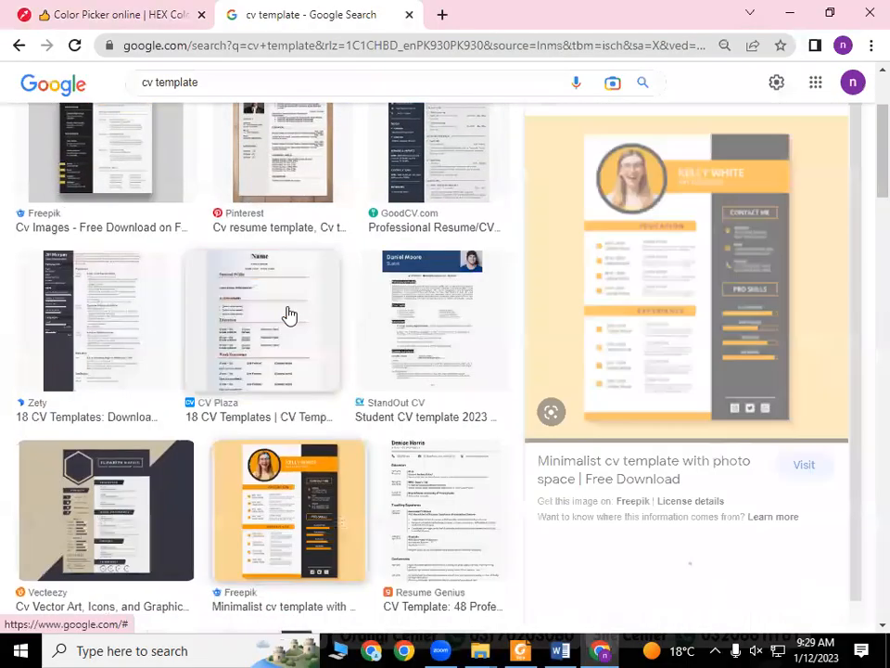
scroll(398, 384, up, 2)
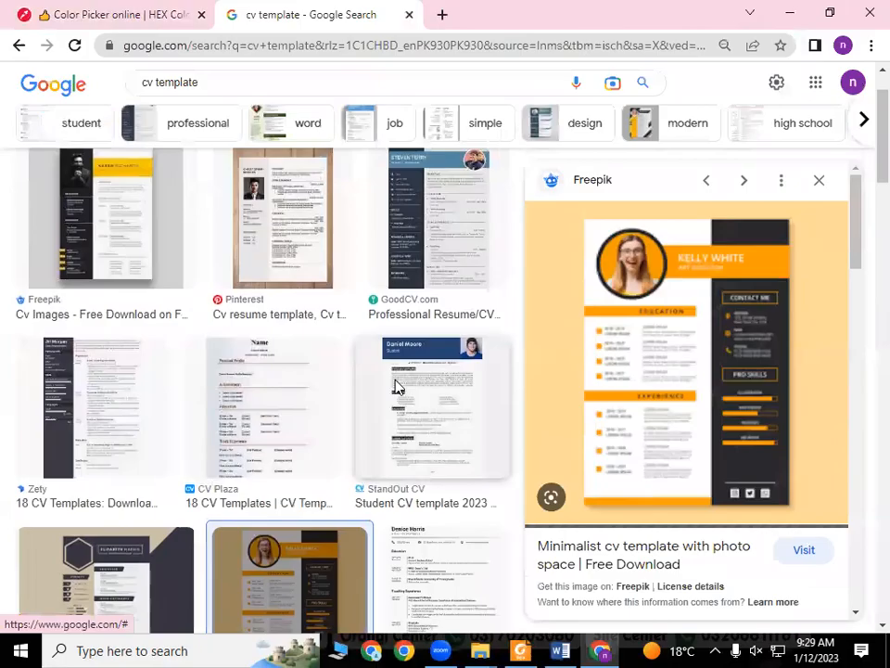
click(398, 389)
right_click(661, 262)
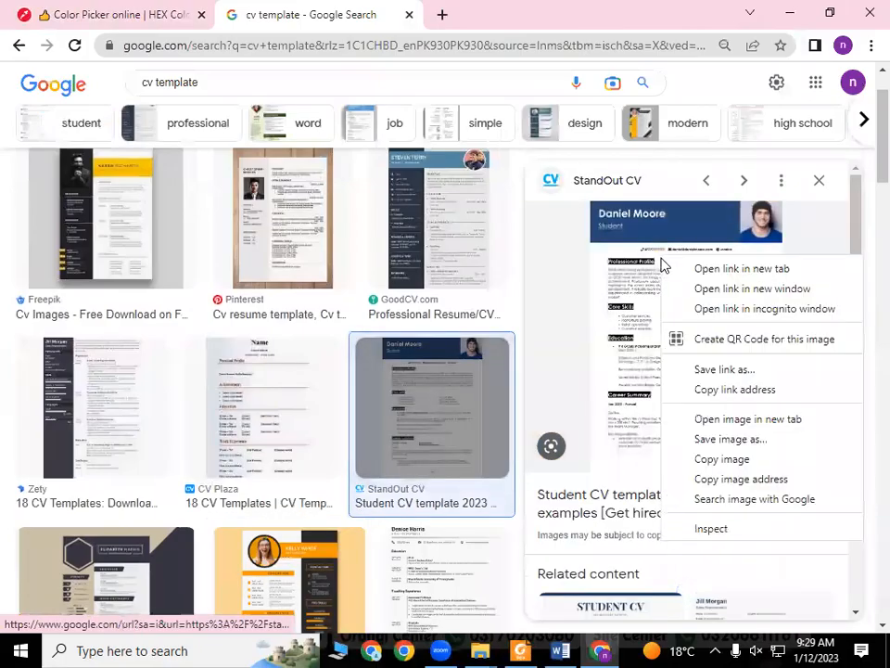
click(730, 455)
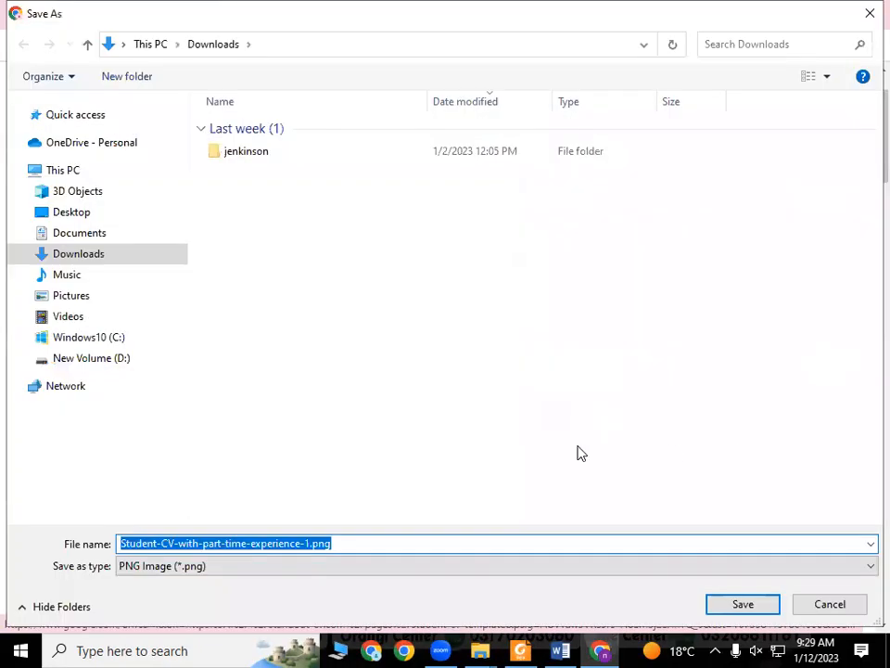
click(322, 42)
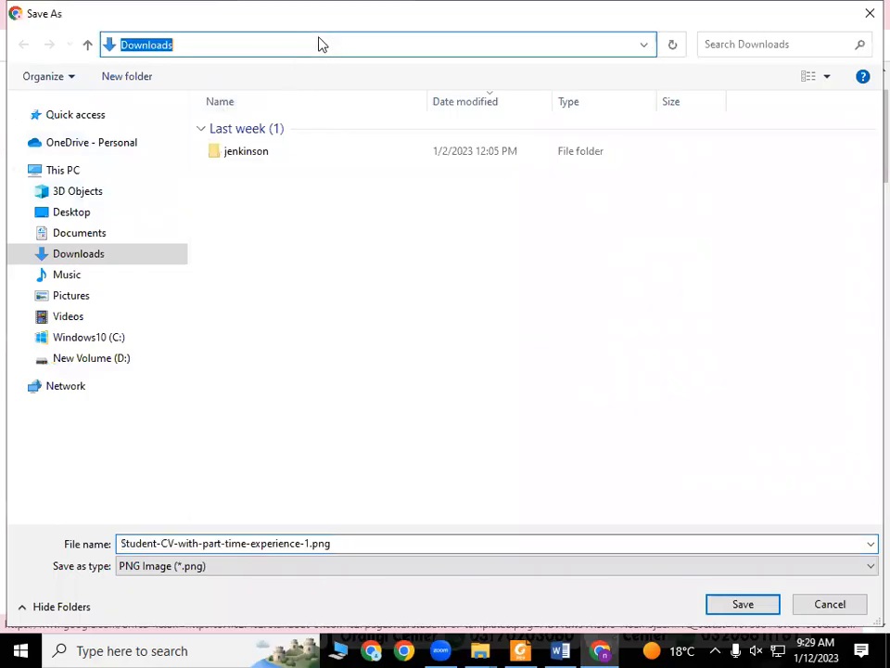
click(369, 312)
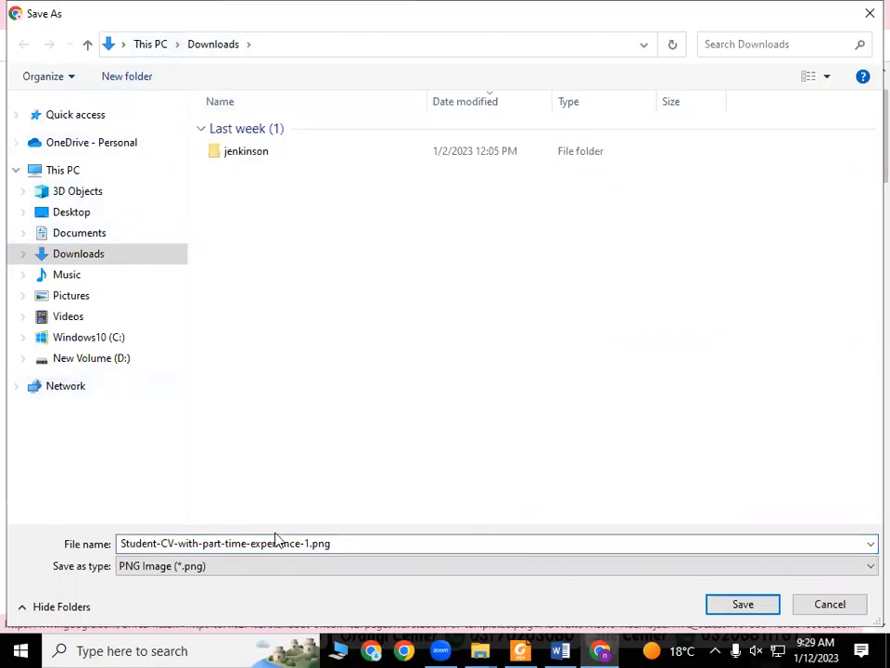
click(742, 606)
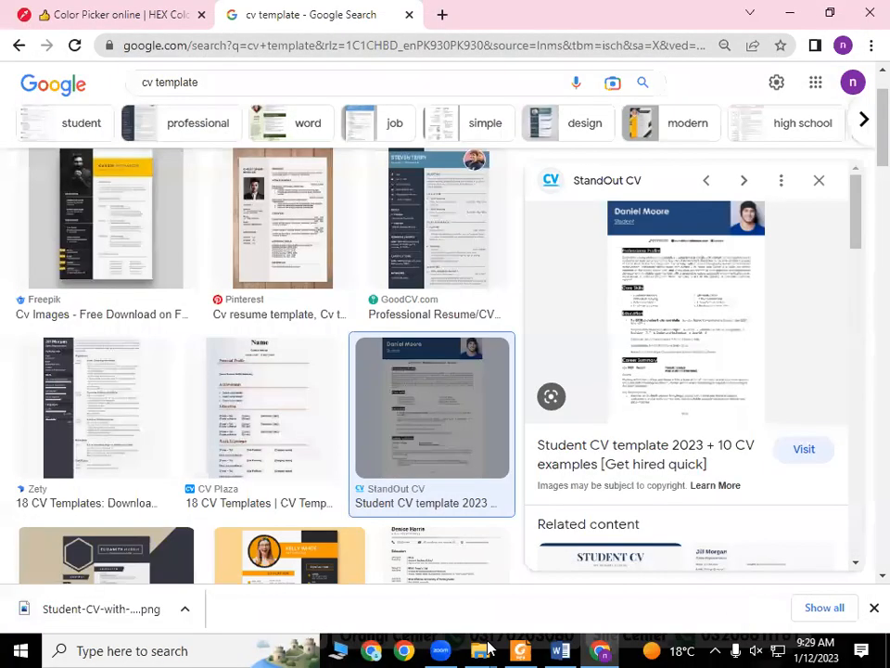
Return to the image color picker site and upload Student-CV-with-part-time-experience-1.png from Downloads
click(150, 12)
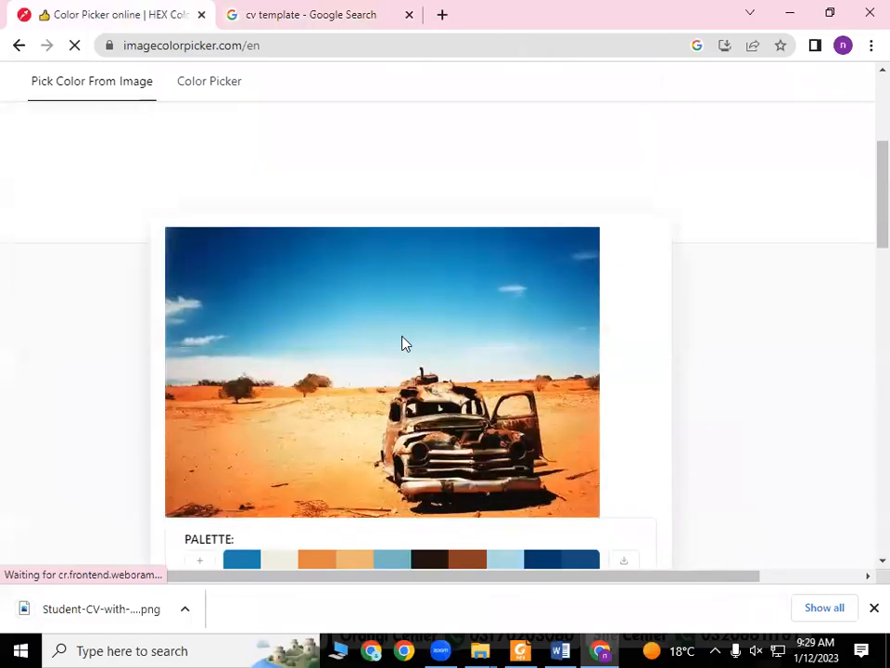
scroll(437, 412, down, 3)
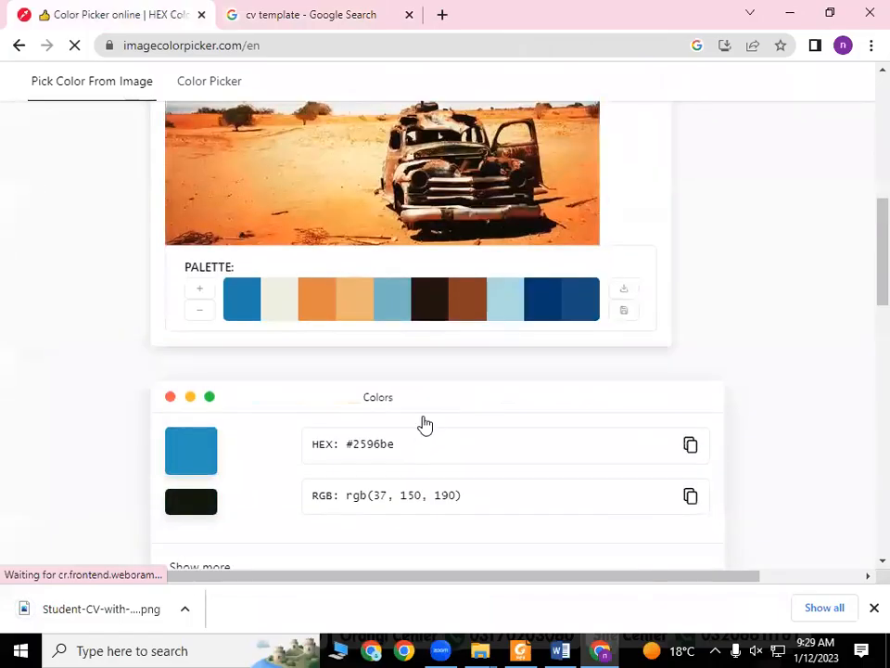
scroll(425, 425, down, 3)
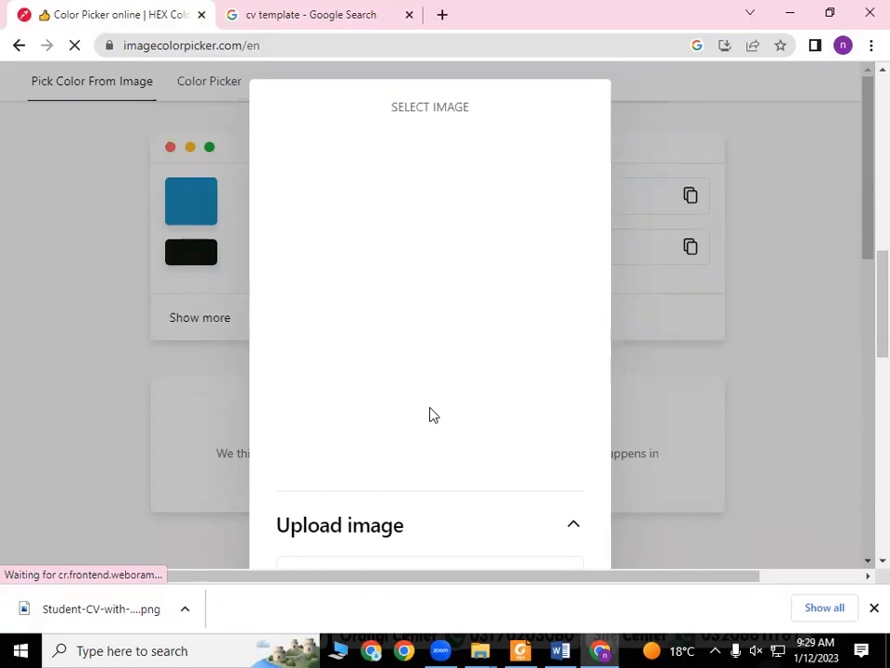
click(394, 533)
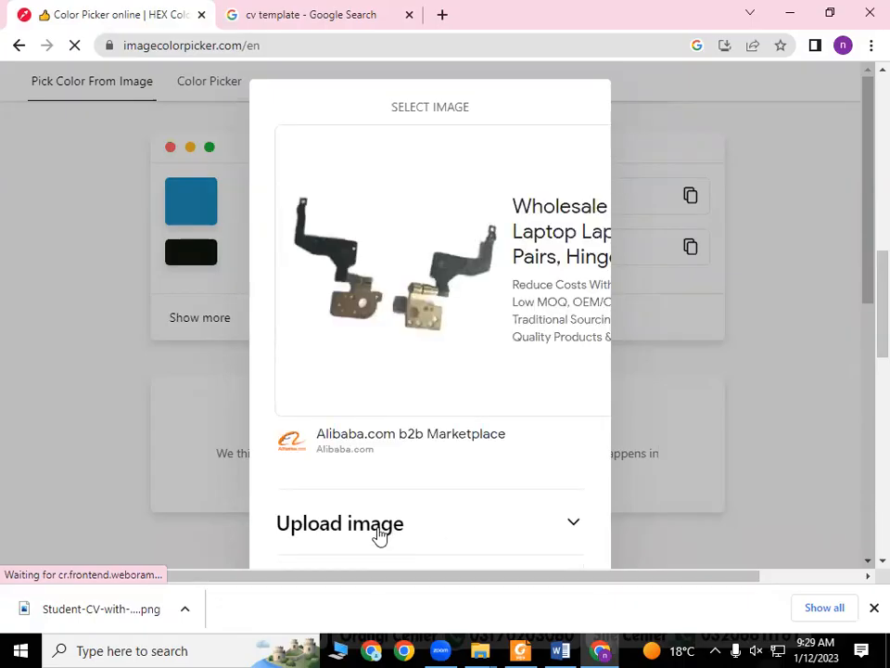
click(390, 528)
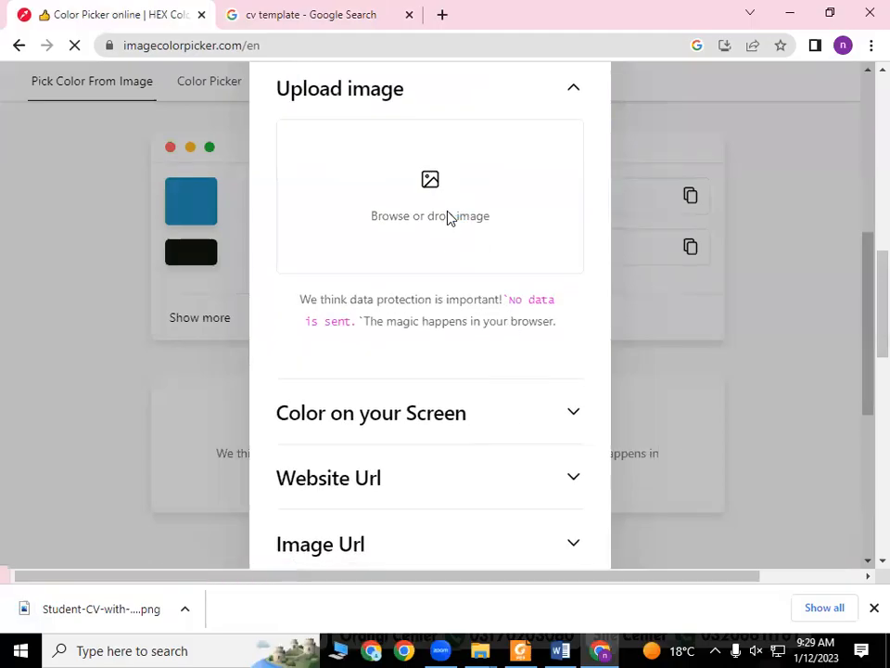
click(449, 218)
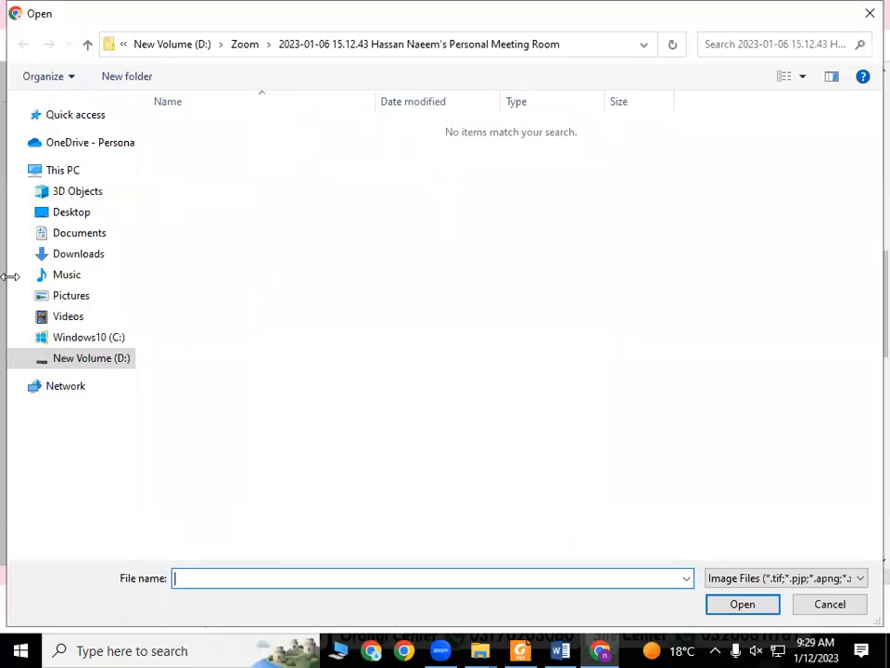
click(55, 171)
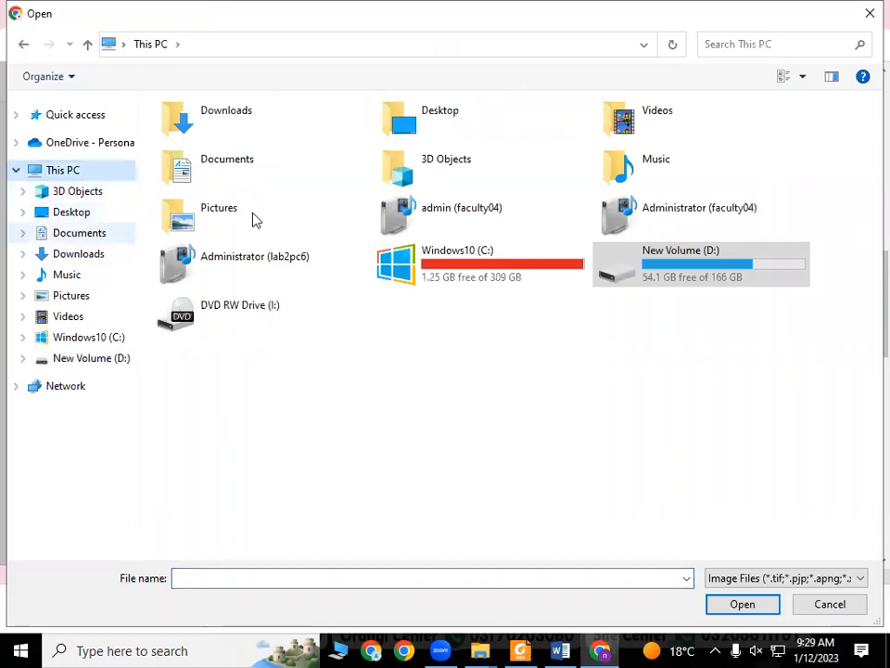
double_click(248, 137)
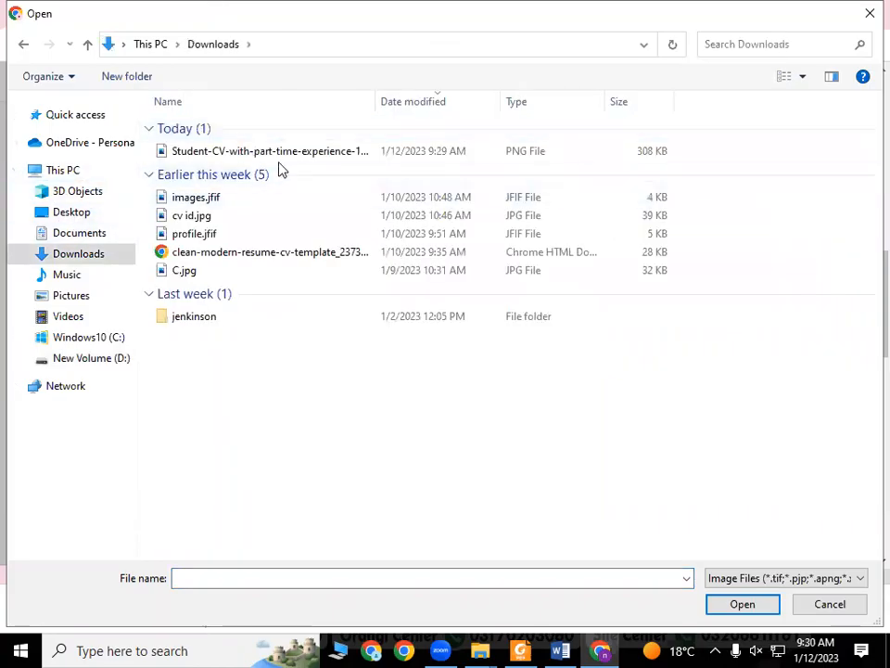
click(282, 153)
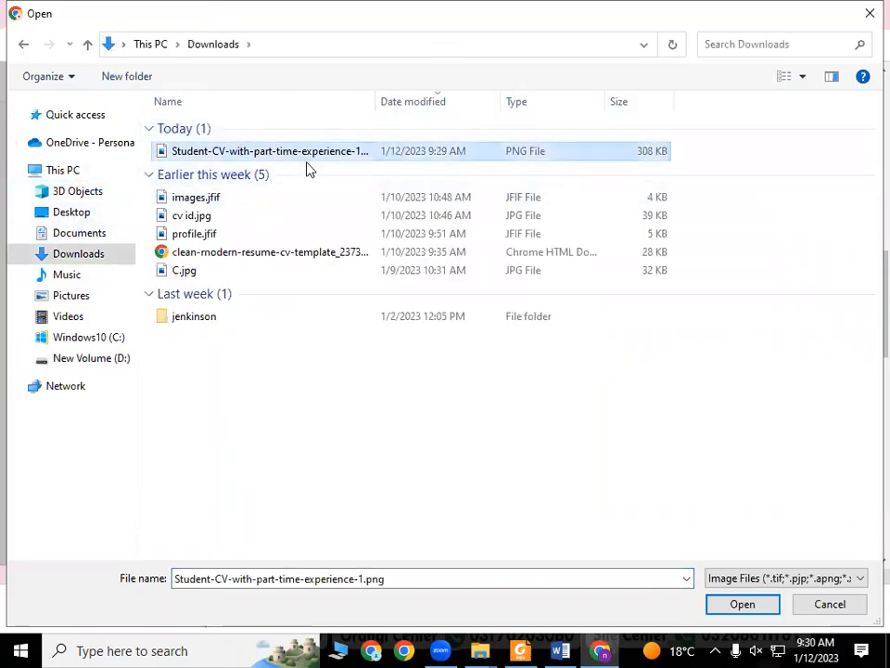
click(762, 610)
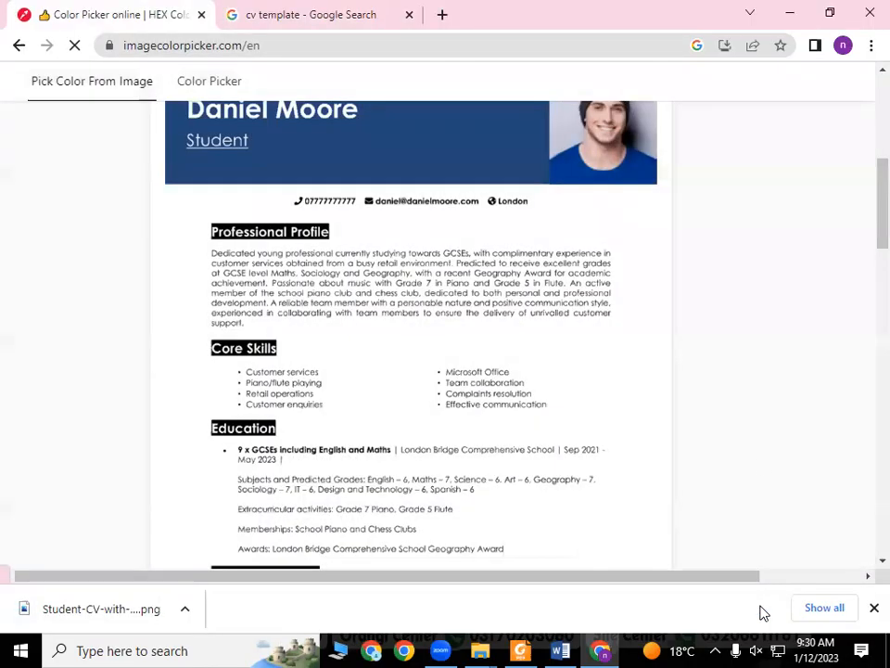
Pick the dark blue from the uploaded CV's header banner and view its HEX and RGB codes
scroll(429, 320, up, 1)
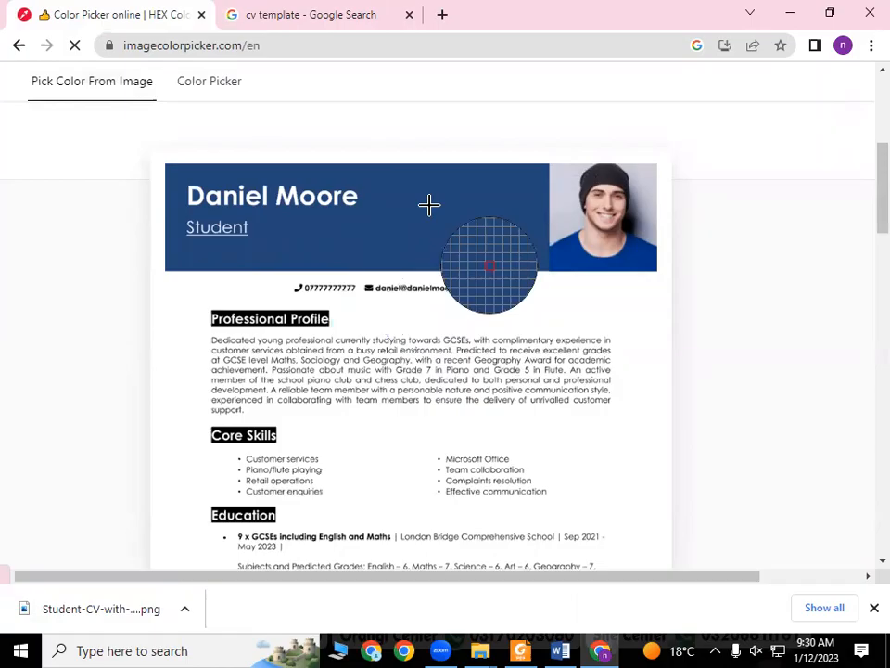
scroll(422, 186, down, 5)
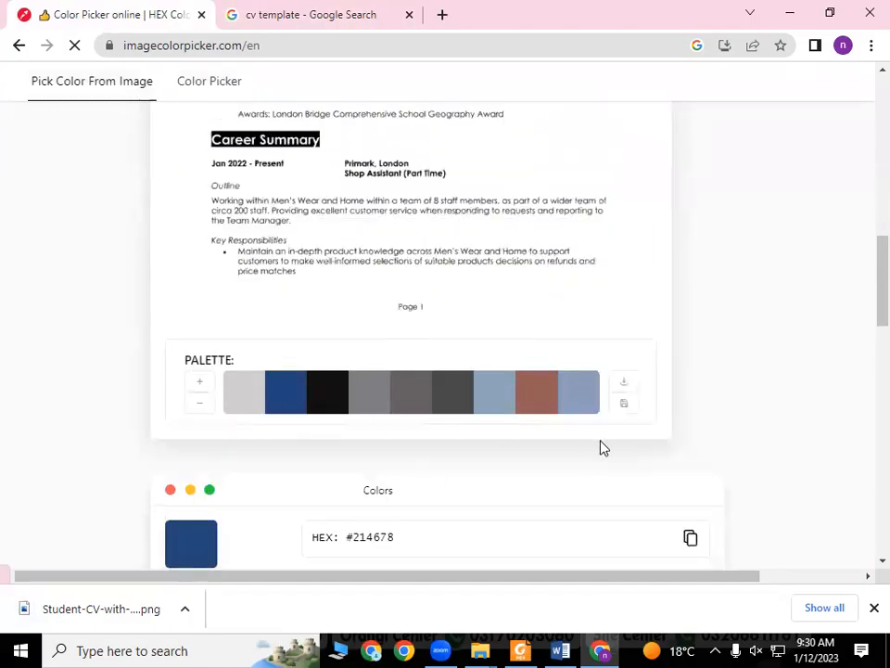
scroll(473, 520, down, 3)
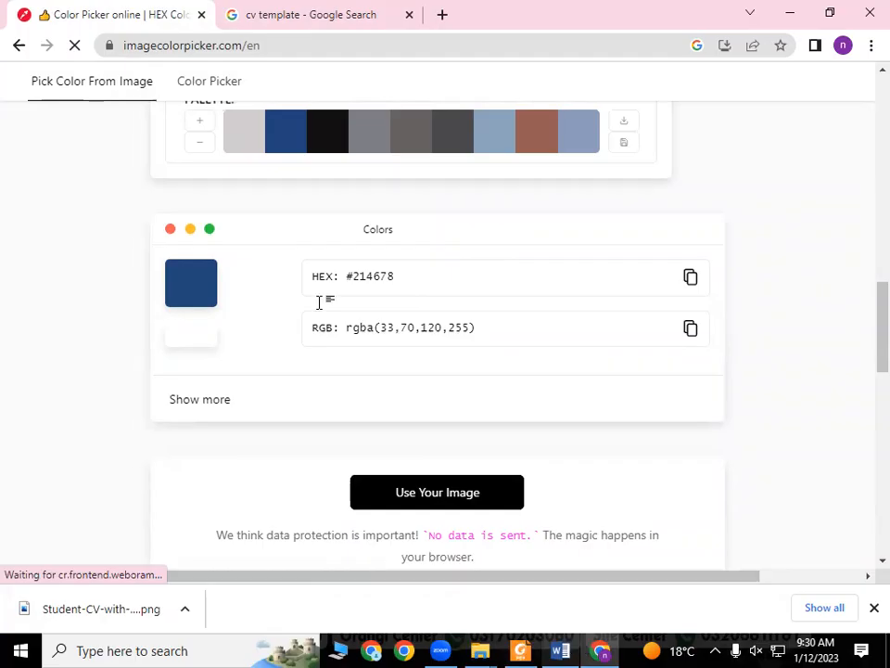
Switch to Word, draw a rectangle about 4.2 by 4.3 inches on the first page, and compare it with the color picked in Chrome
key(alt+Tab)
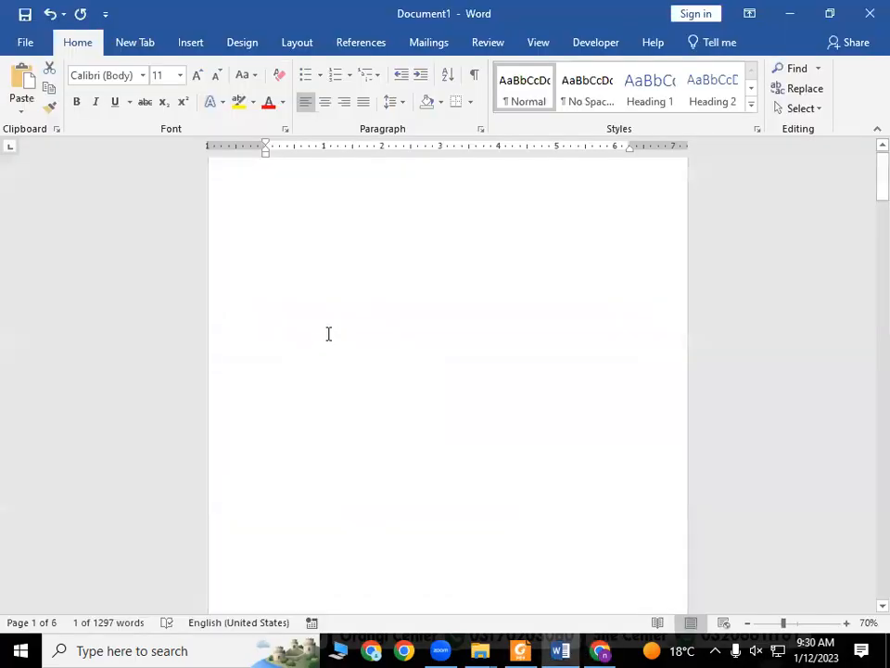
click(296, 250)
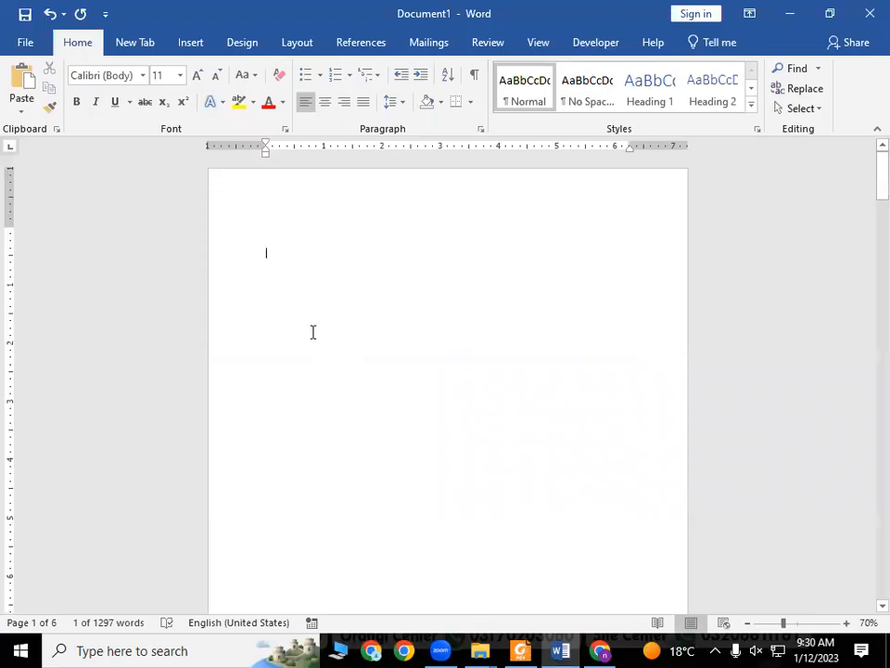
scroll(324, 367, down, 10)
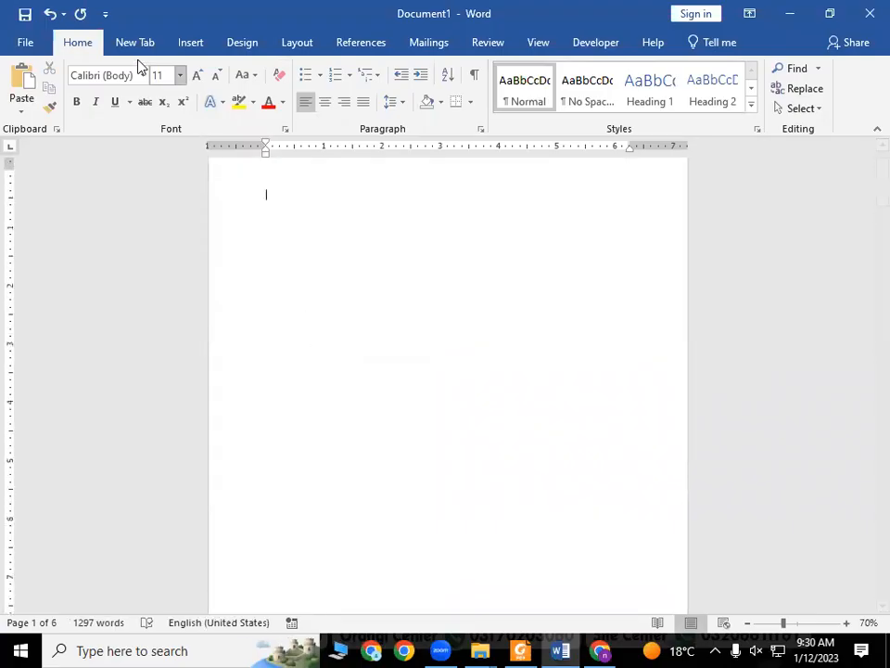
click(227, 45)
click(178, 47)
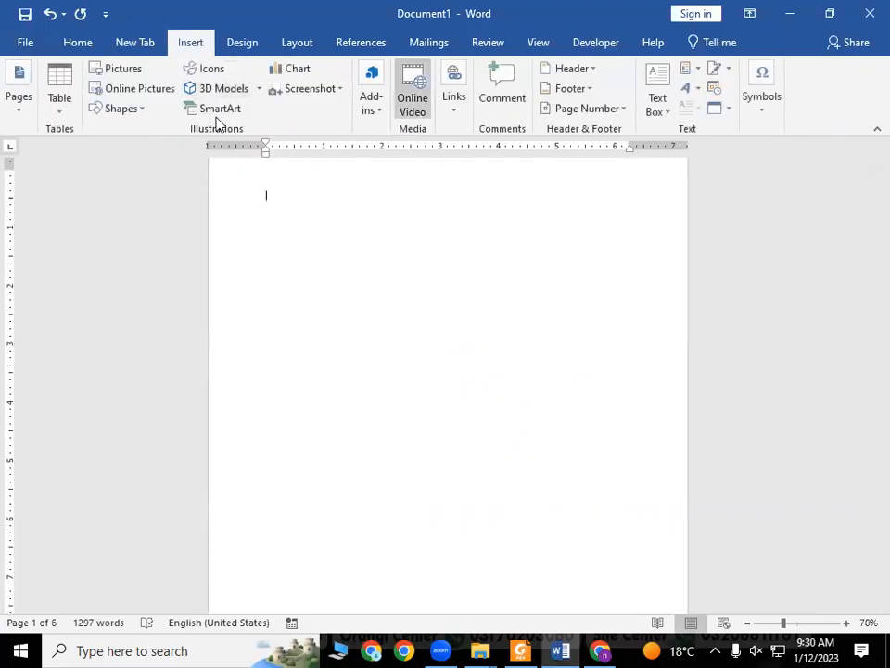
click(120, 109)
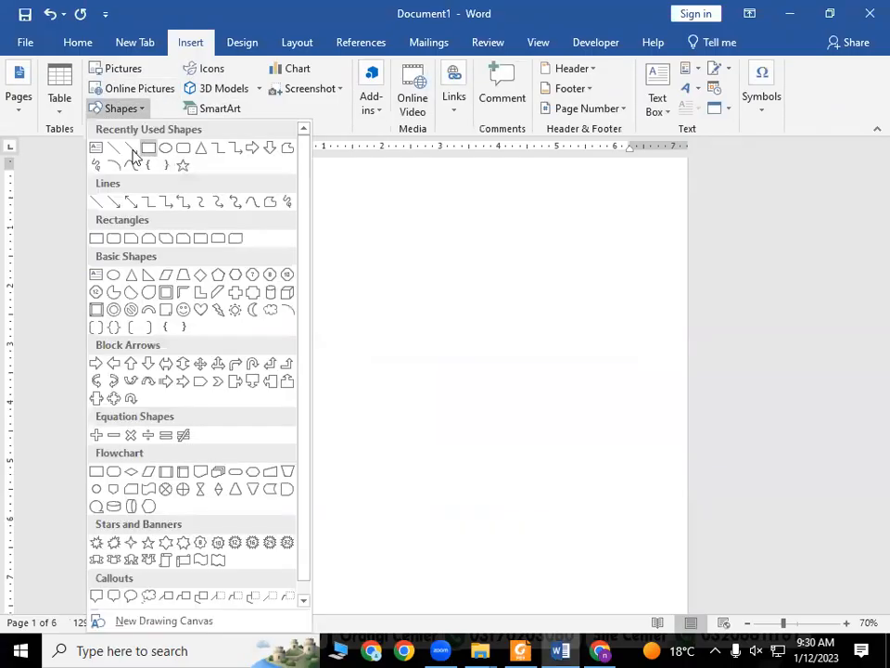
click(154, 150)
mouse_move(291, 227)
mouse_down()
mouse_move(509, 460)
mouse_move(537, 477)
mouse_up()
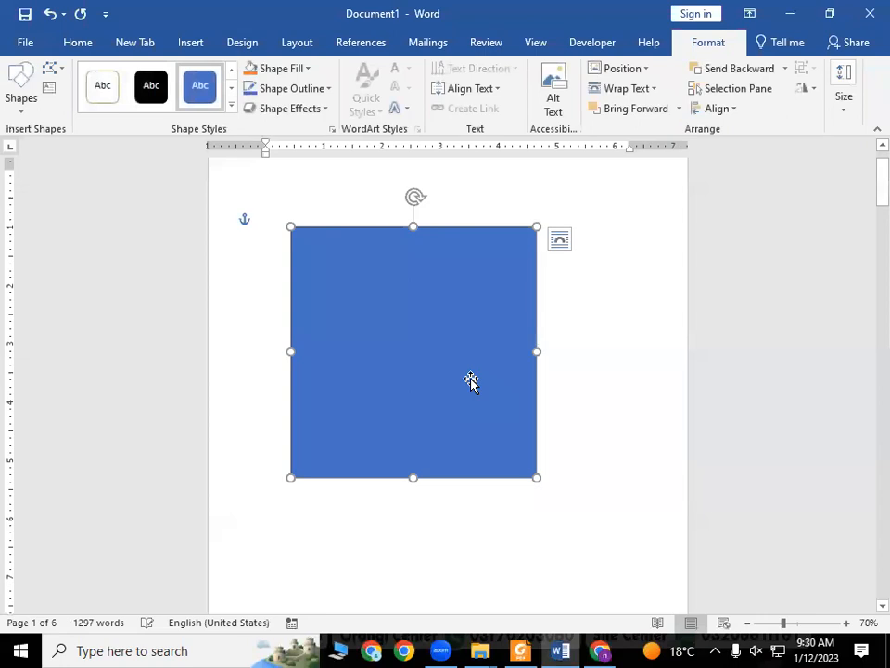
key(alt+Tab)
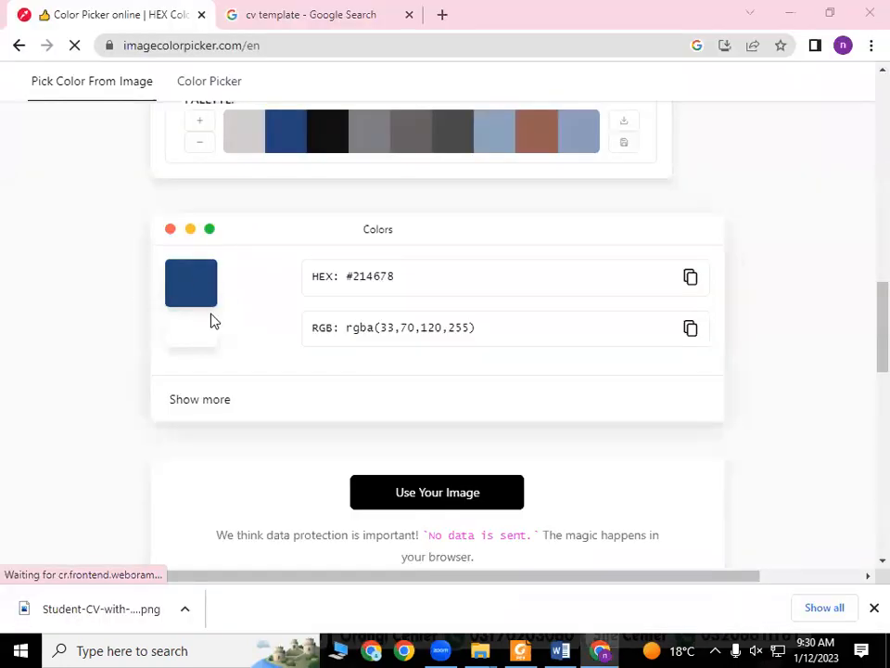
key(alt+Tab)
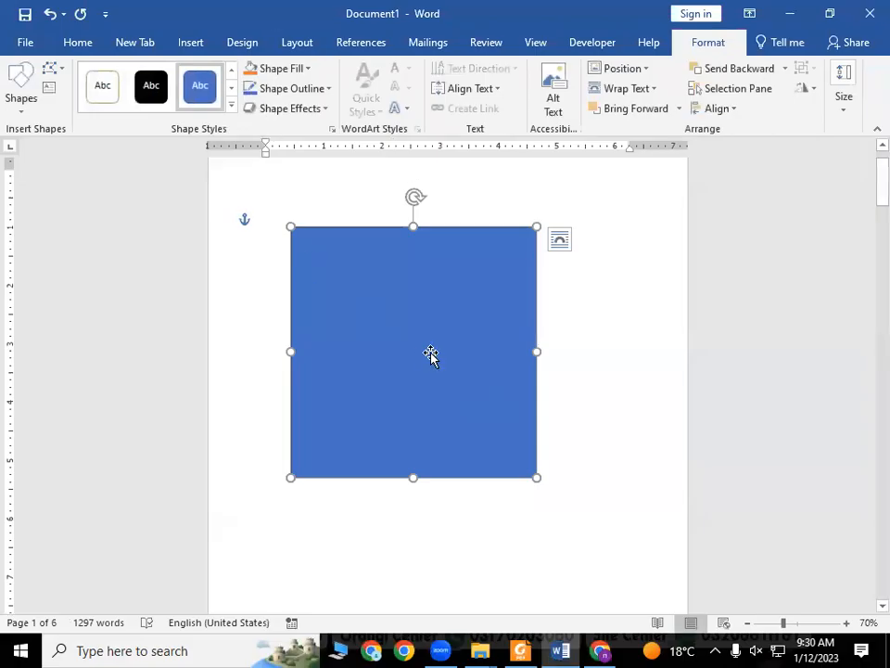
Open the rectangle's custom fill color settings with the RGB color model, and check the picked color's RGB code in Chrome
click(309, 70)
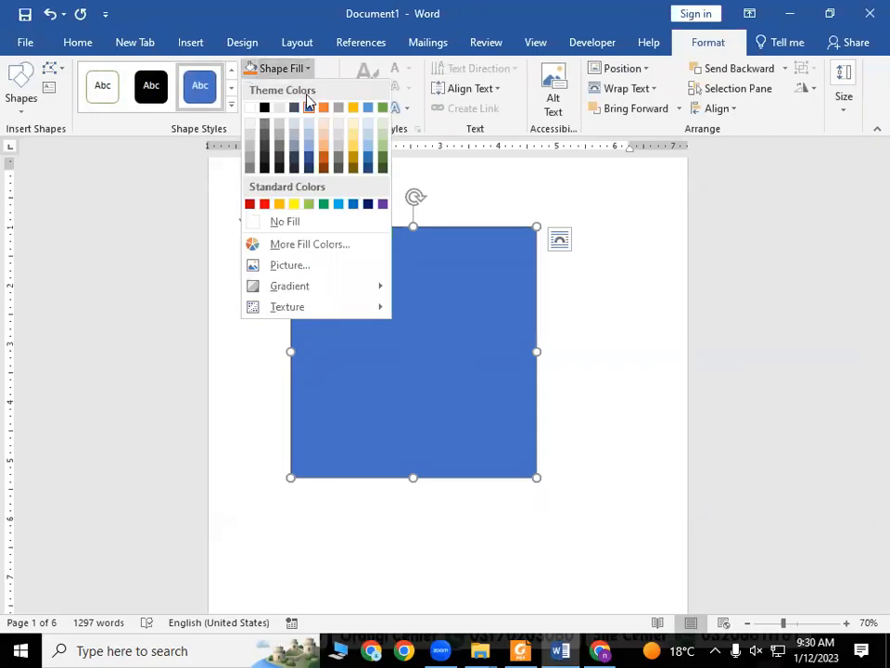
click(332, 245)
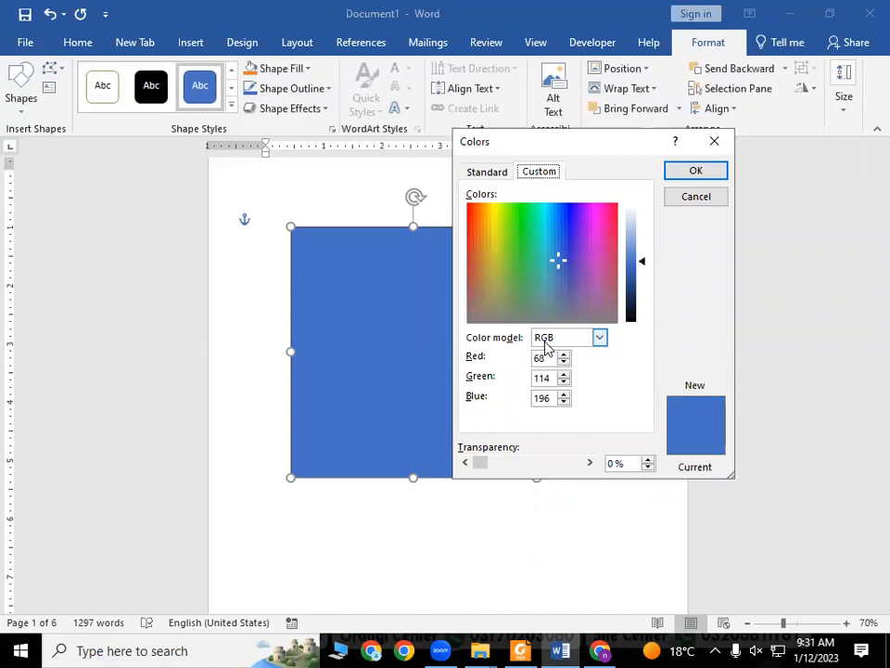
key(alt+Tab)
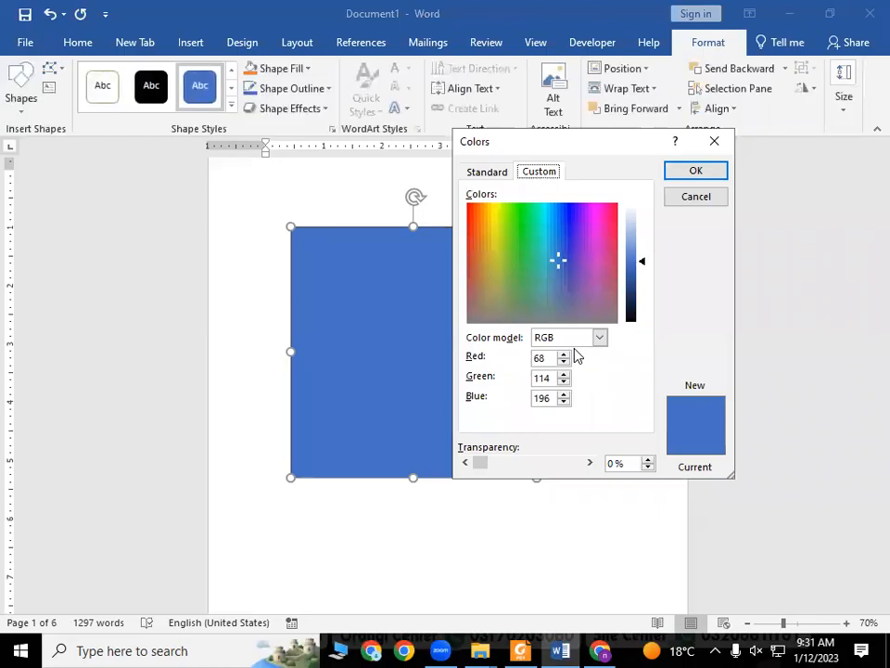
click(599, 339)
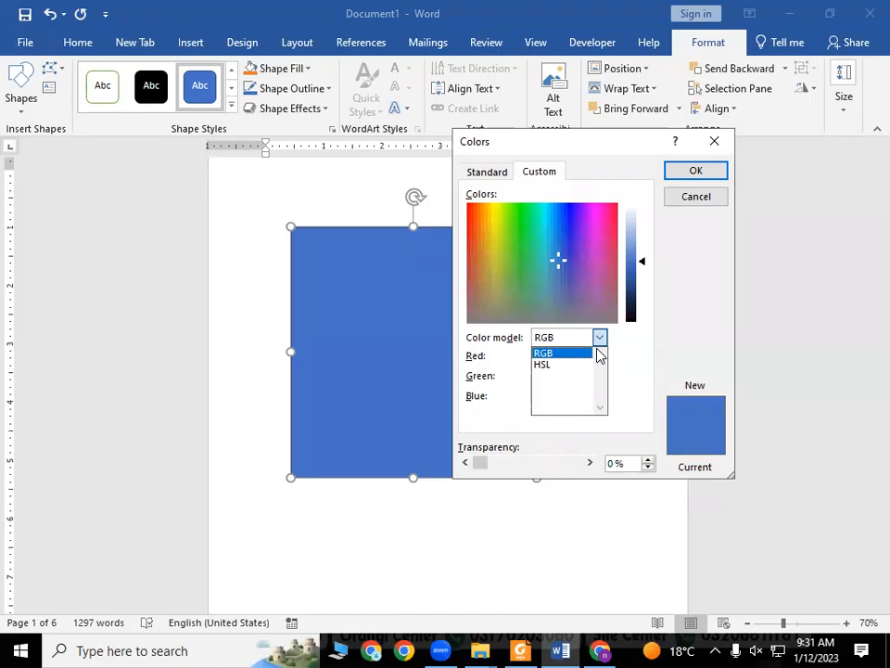
click(564, 357)
key(alt+Tab)
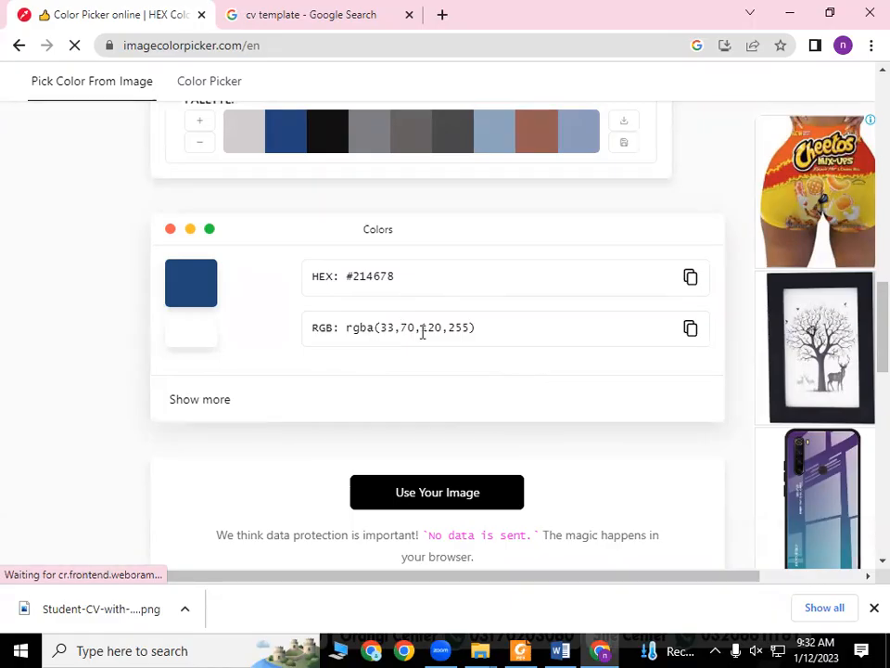
Return to Word and apply a custom fill of Red 33, Green 70, Blue 120 to the rectangle
key(alt+Tab)
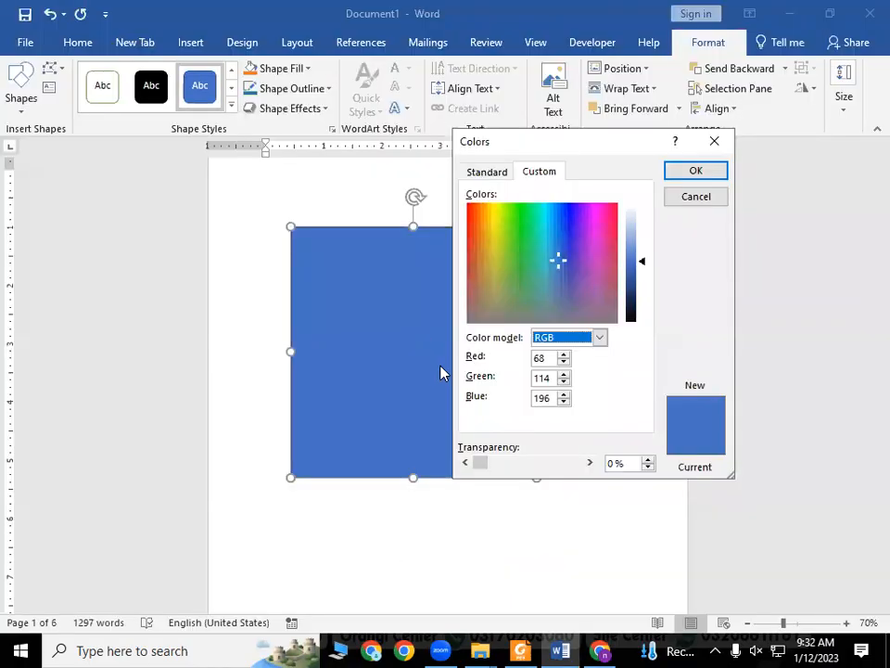
click(538, 358)
key(BackSpace)
key(BackSpace)
text(33)
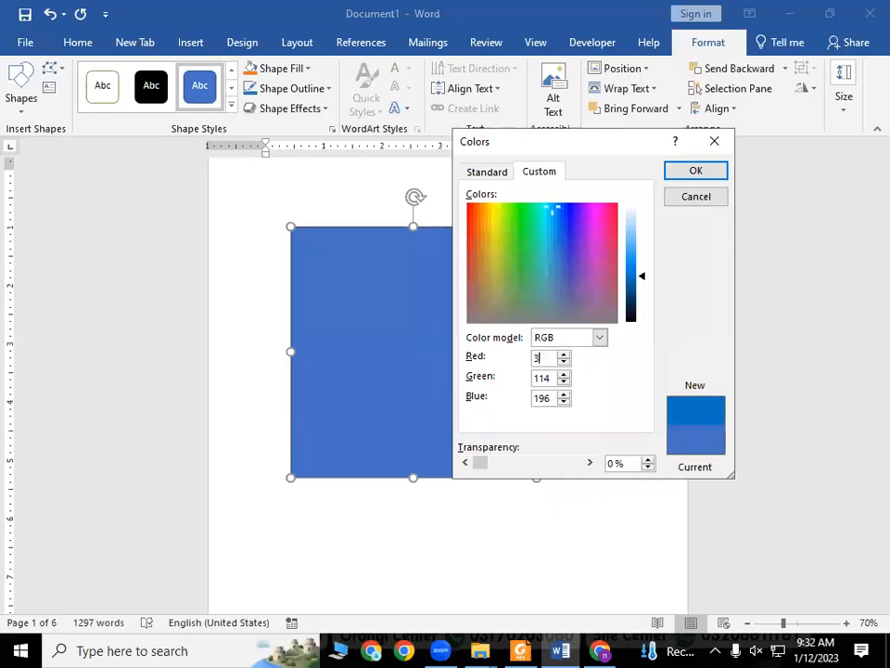
double_click(547, 379)
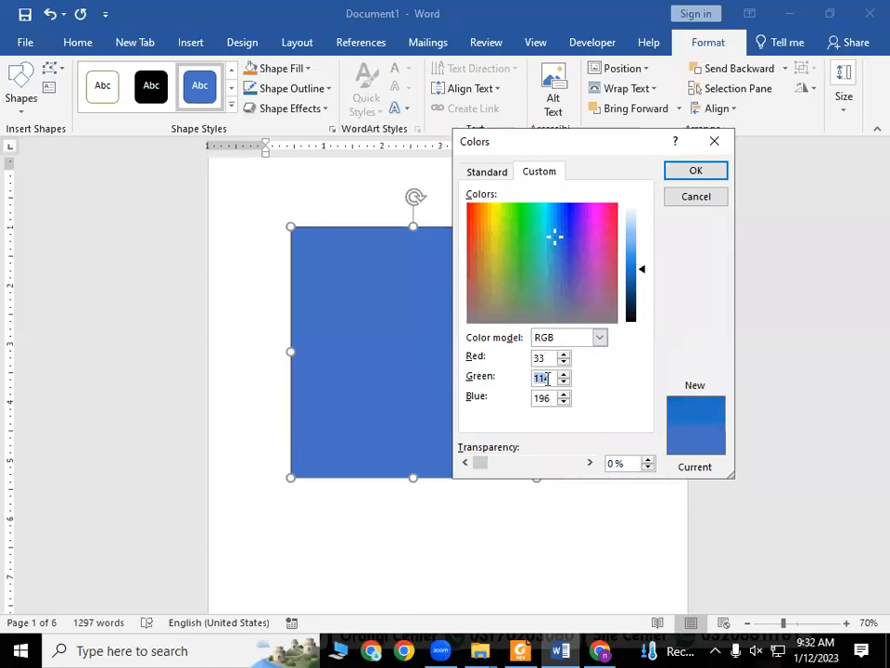
text(70)
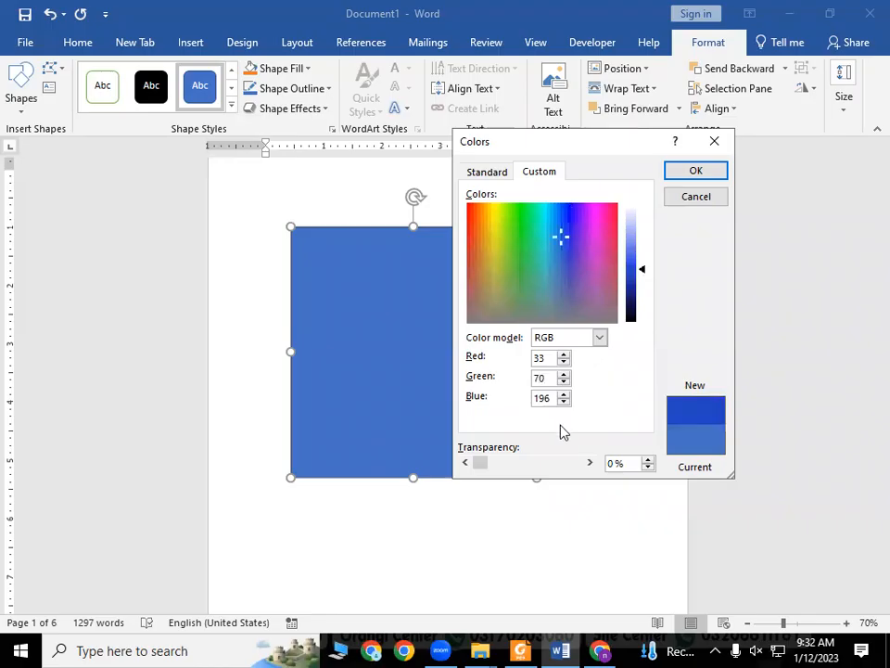
double_click(547, 397)
text(120)
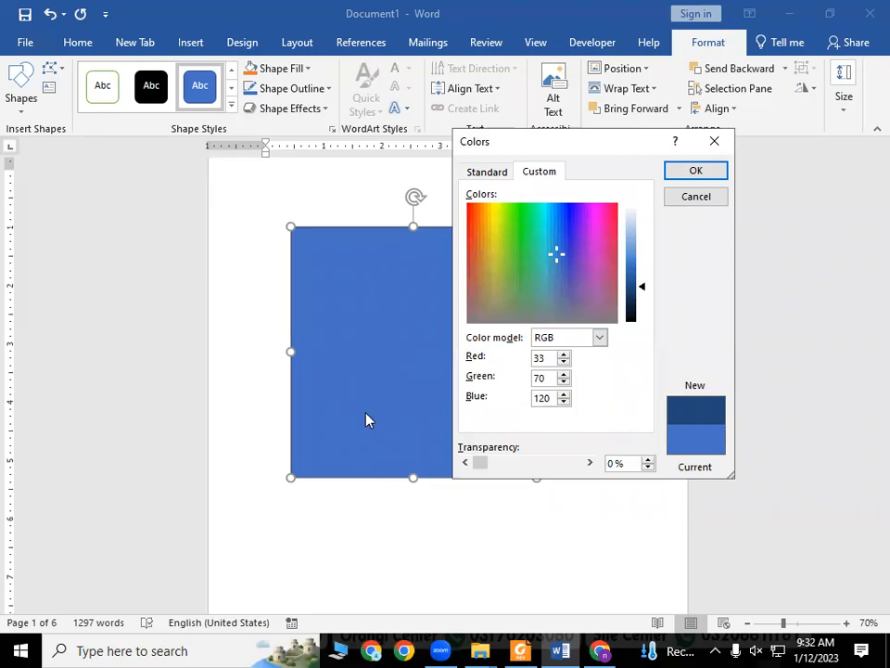
key(alt+Tab)
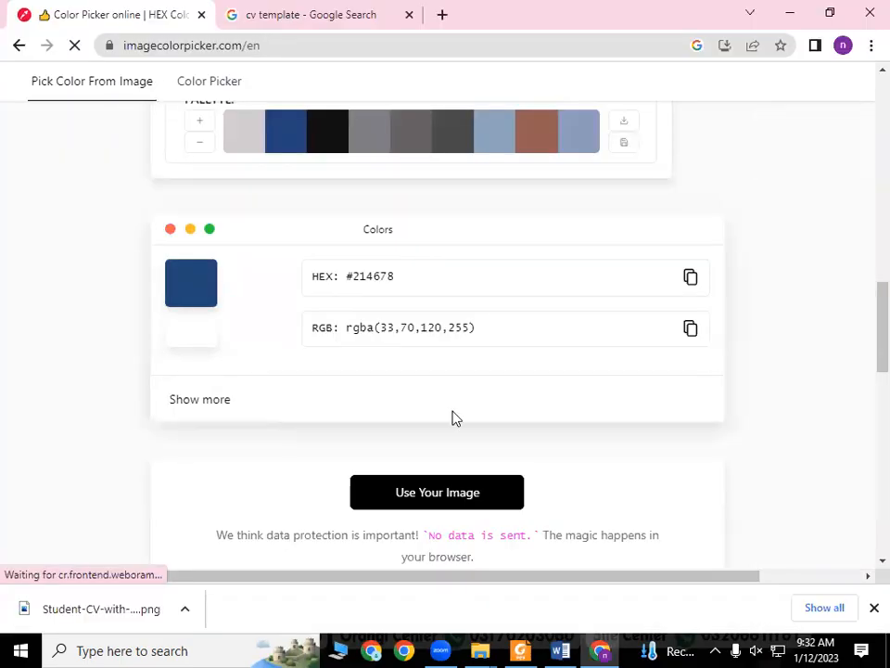
key(alt+Tab)
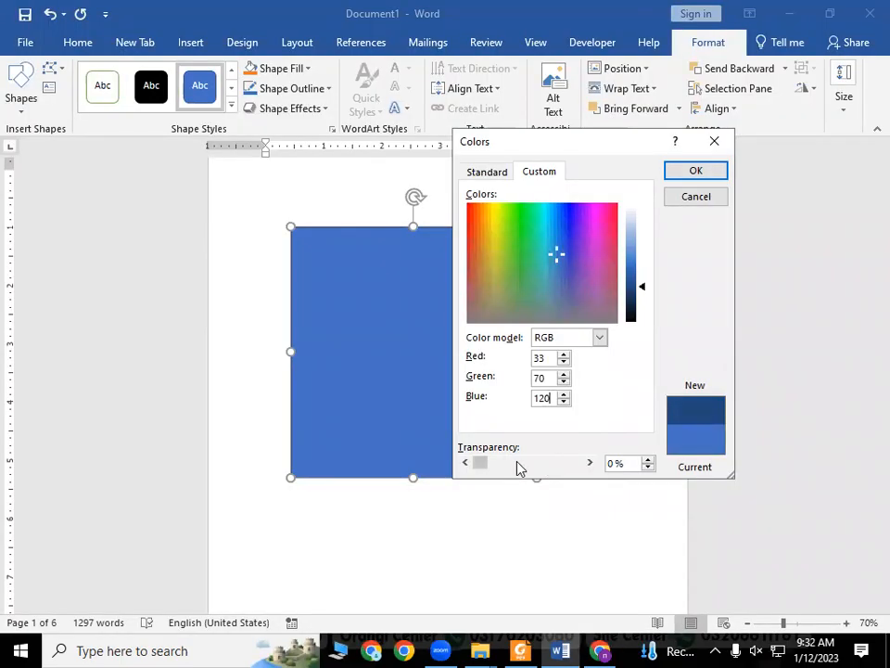
click(695, 174)
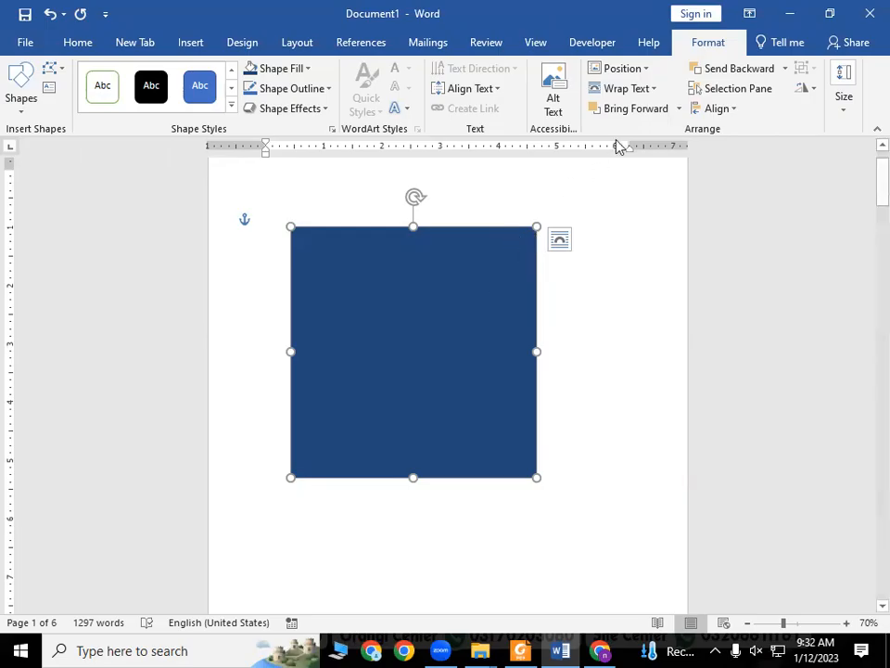
Reopen the rectangle's custom fill color settings and try transparency values of 255 and 100%
click(307, 69)
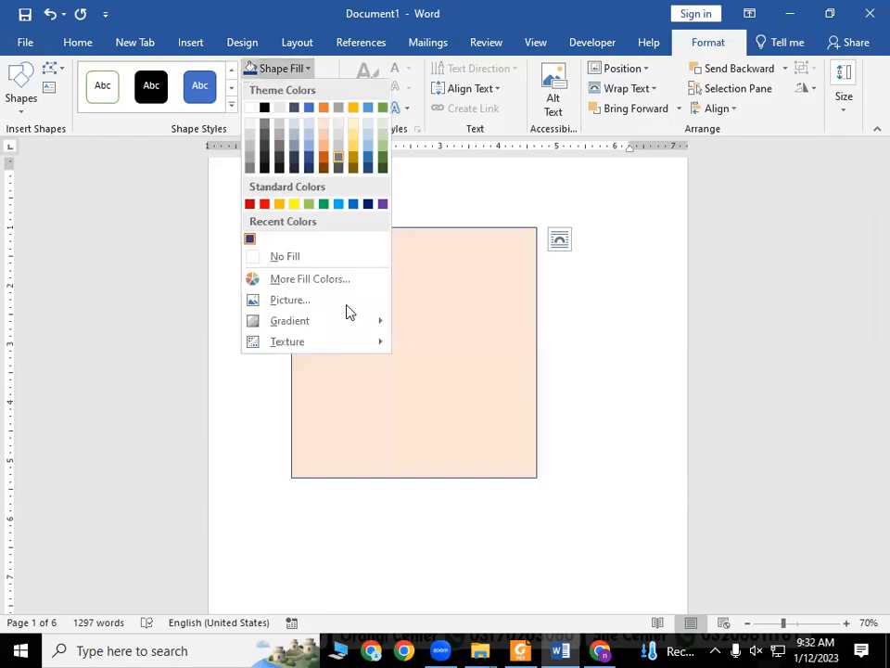
click(304, 278)
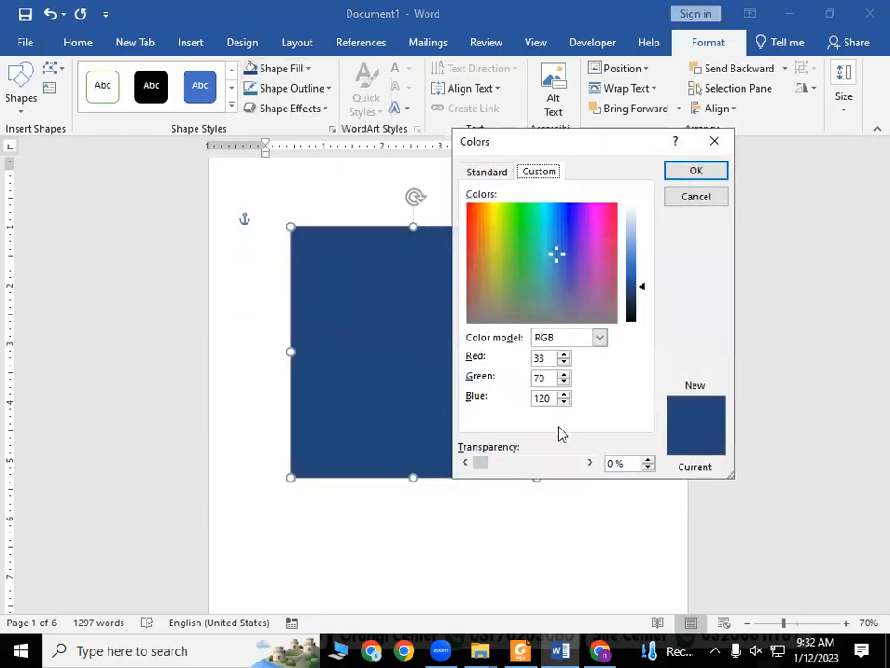
click(618, 464)
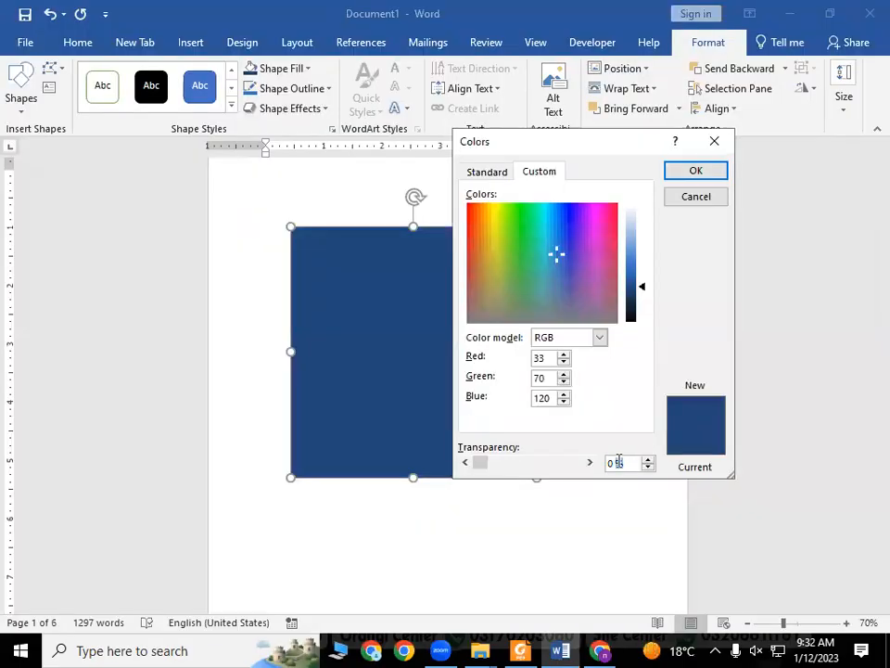
triple_click(619, 460)
text(255)
click(649, 458)
click(648, 460)
click(615, 466)
key(BackSpace)
text(100)
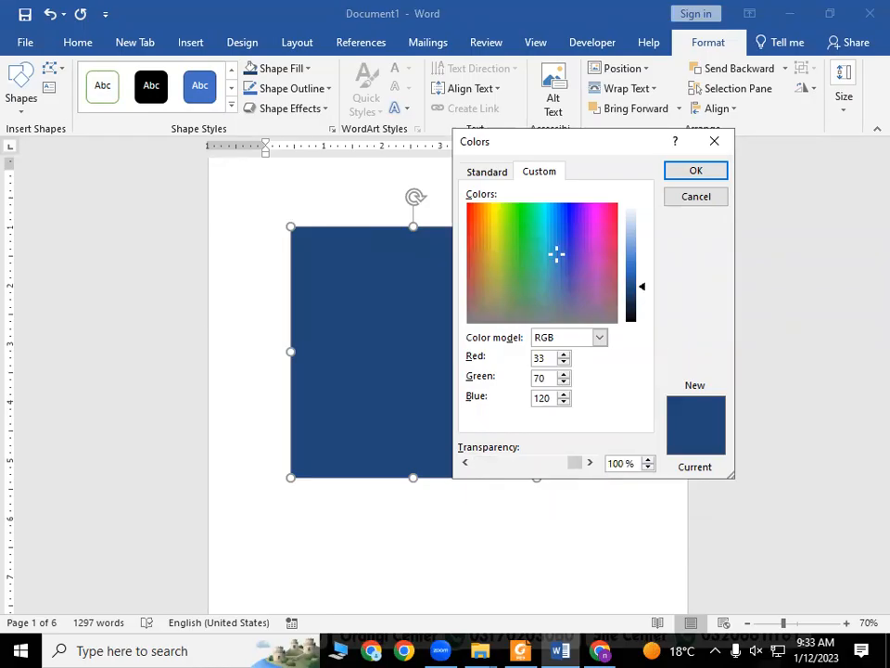
click(649, 459)
click(626, 464)
Darken the custom fill color to black, and restore it to Red 33, Green 70, Blue 120
drag(638, 289, 631, 348)
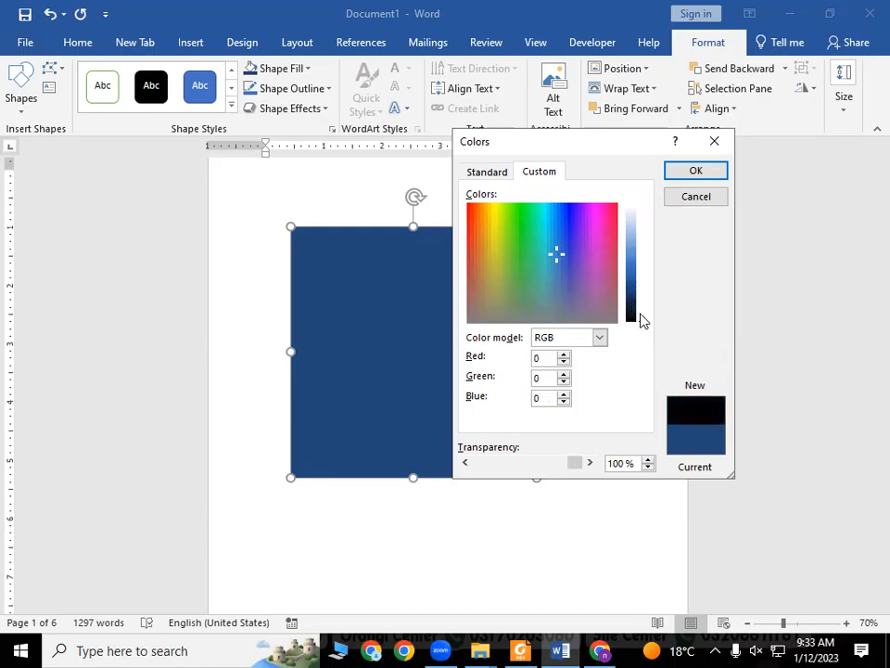
click(557, 360)
key(BackSpace)
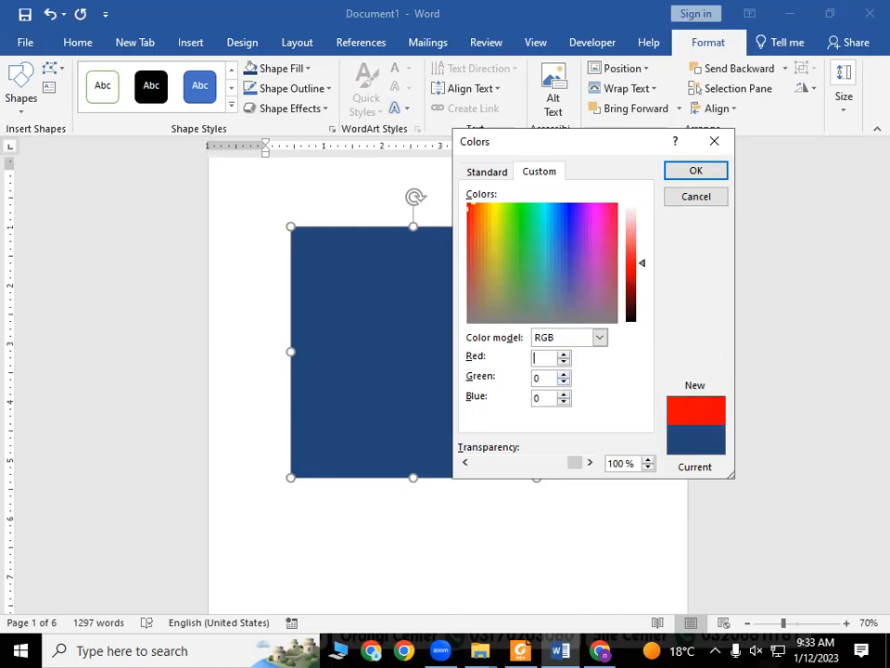
text(33)
click(549, 379)
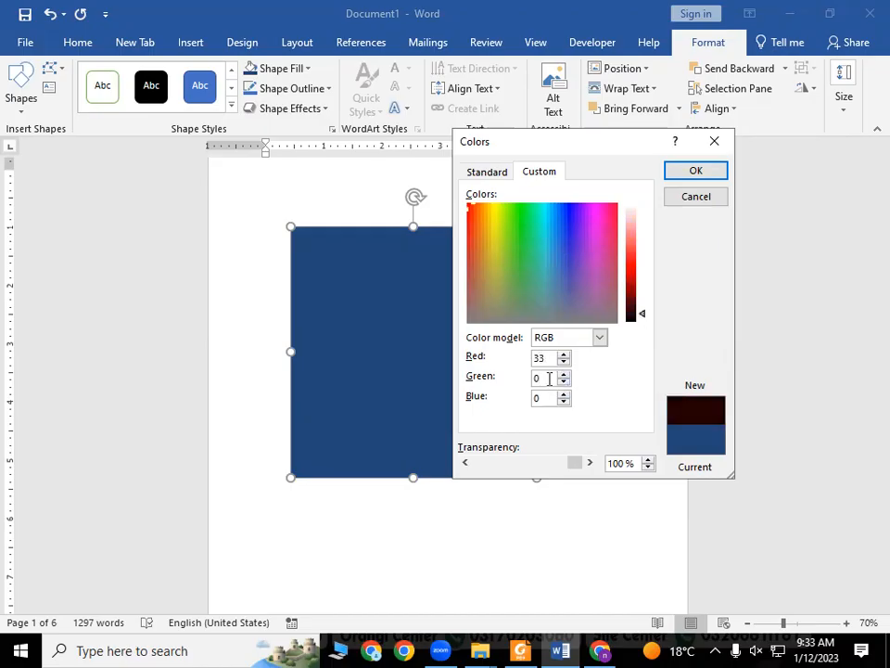
key(BackSpace)
text(70)
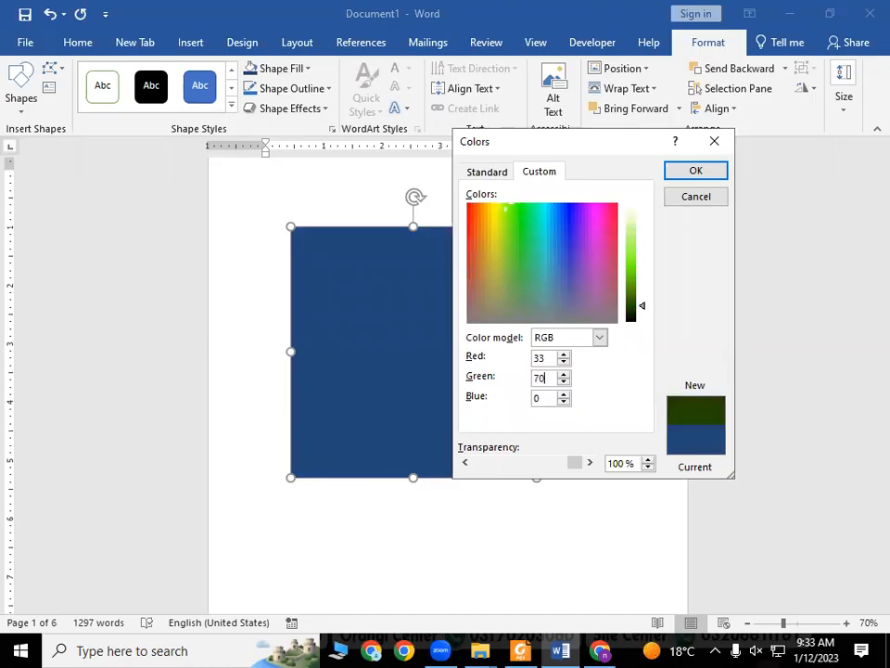
click(540, 397)
text(1)
key(BackSpace)
key(BackSpace)
text(0)
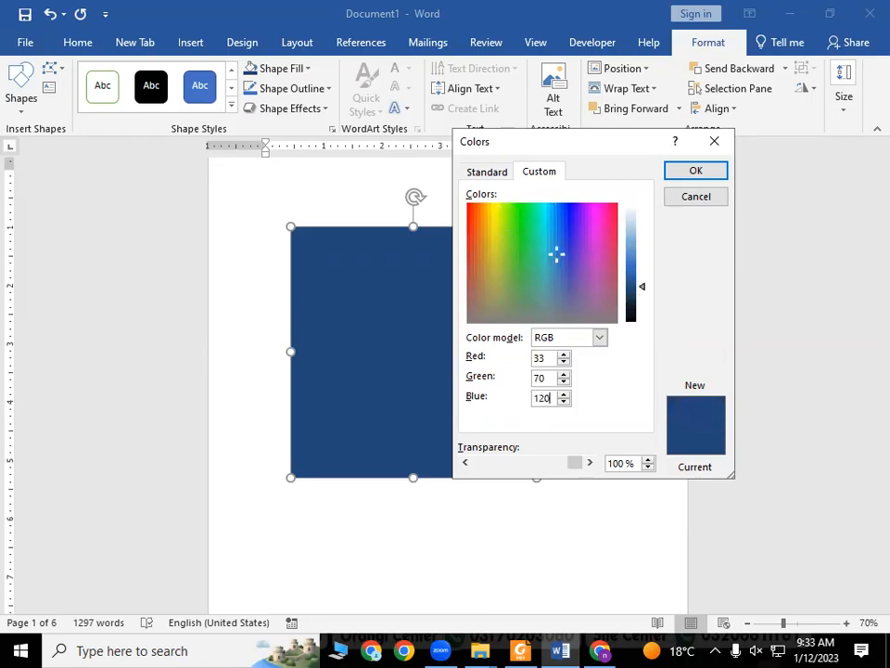
Try a fill transparency of 255%, dismiss the message, and clear the transparency value
double_click(618, 464)
text(255)
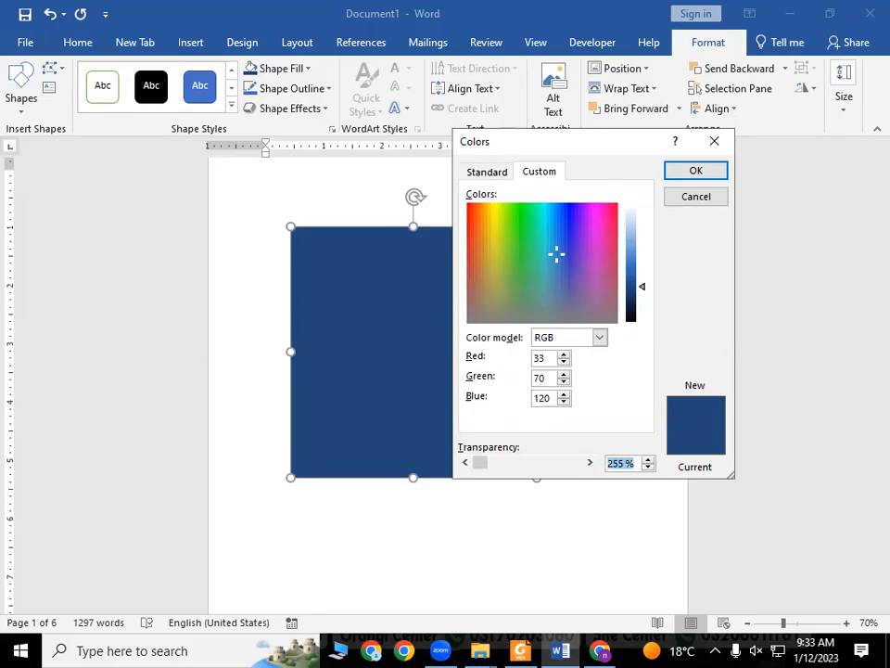
click(628, 464)
key(BackSpace)
key(BackSpace)
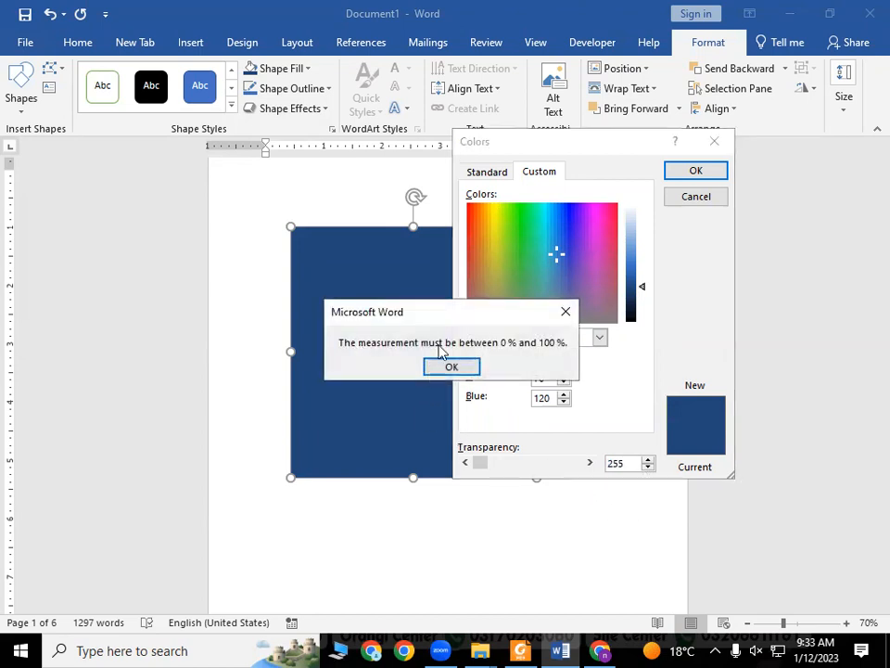
click(568, 314)
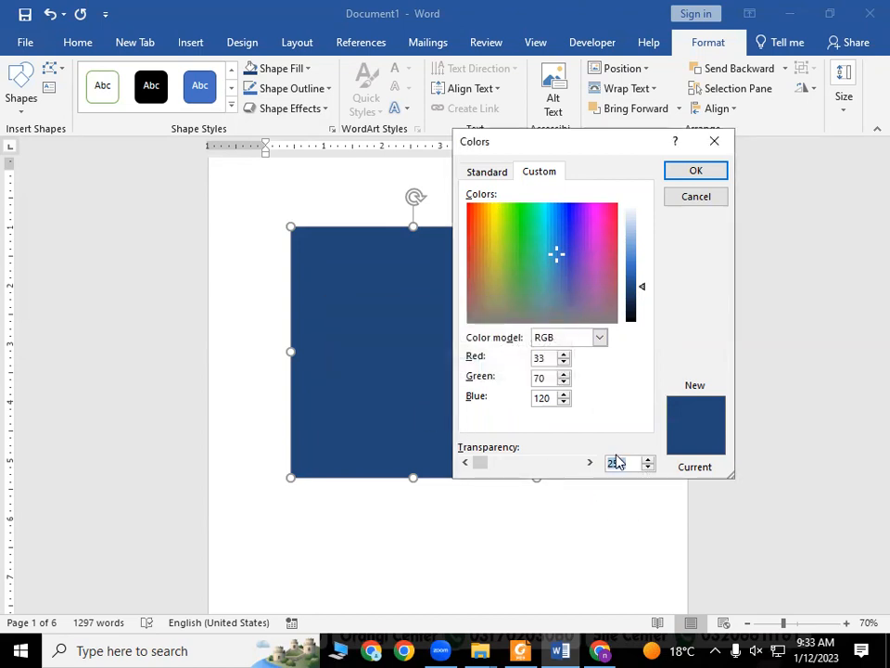
key(BackSpace)
Switch the color model to HSL and select the HEX code #214678 on the color picker site in Chrome
click(599, 338)
click(565, 365)
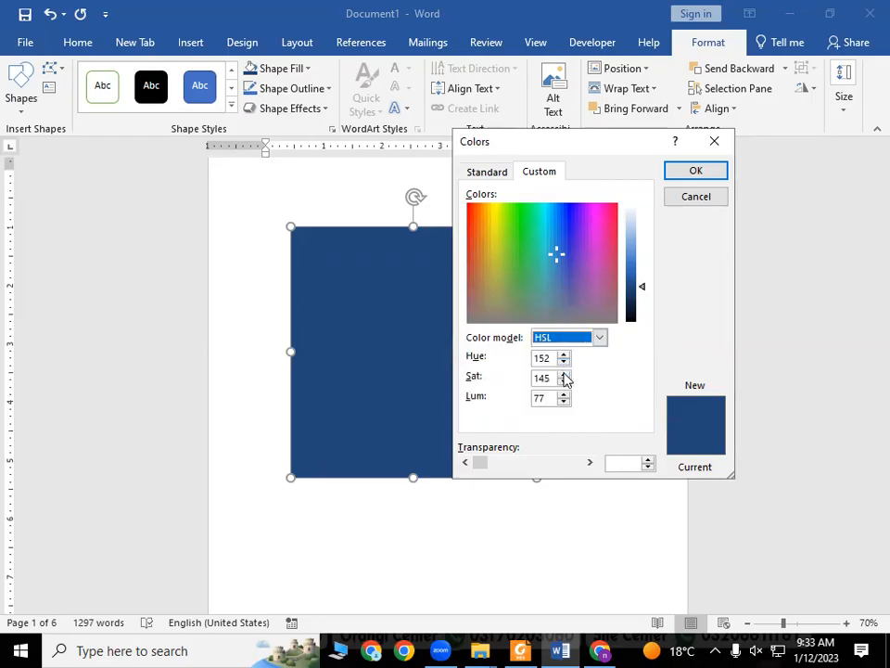
key(alt+Tab)
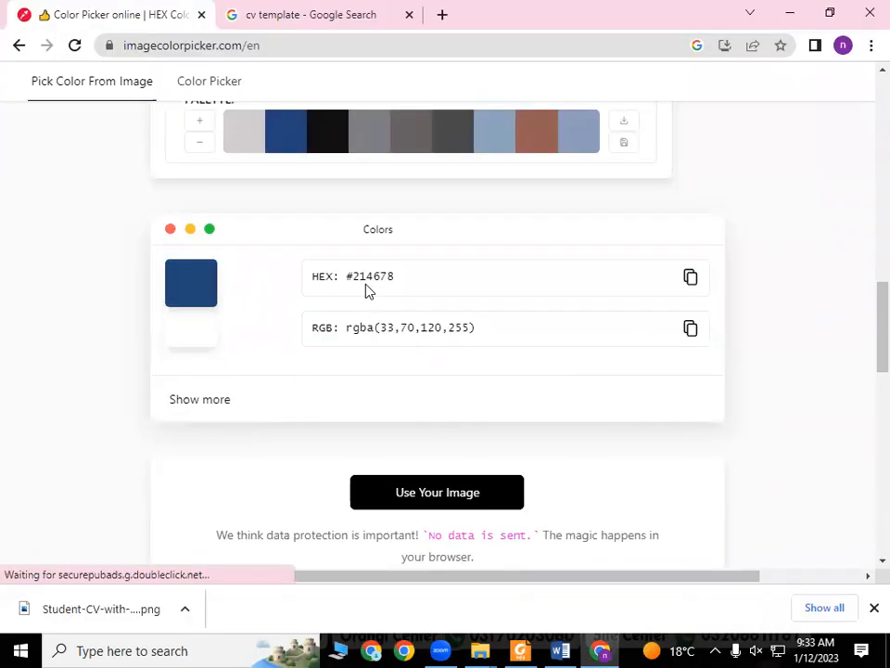
drag(347, 279, 392, 277)
right_click(393, 277)
key(Escape)
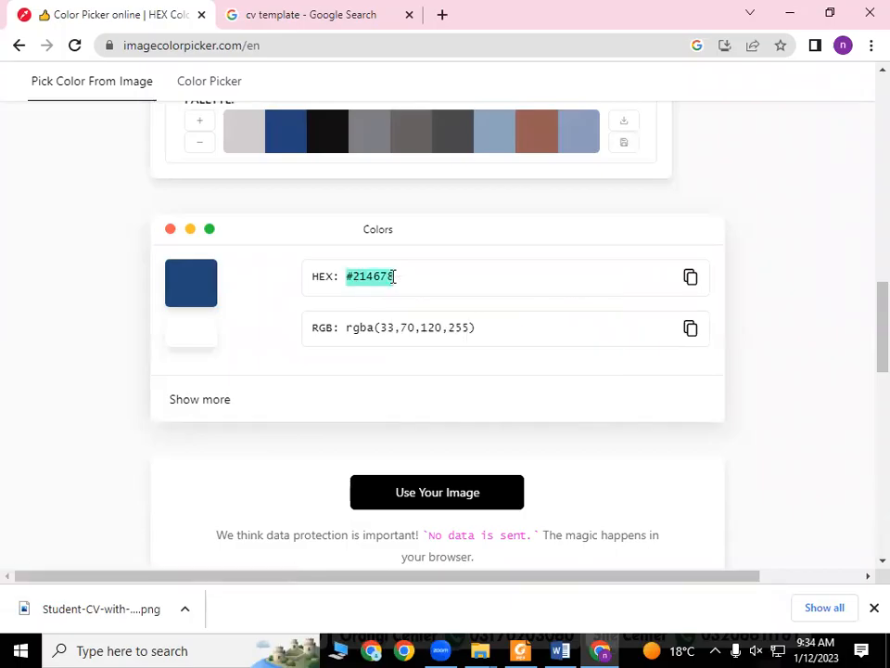
Return to Word, set the custom fill's color model back to RGB, and apply the color
key(alt+Tab)
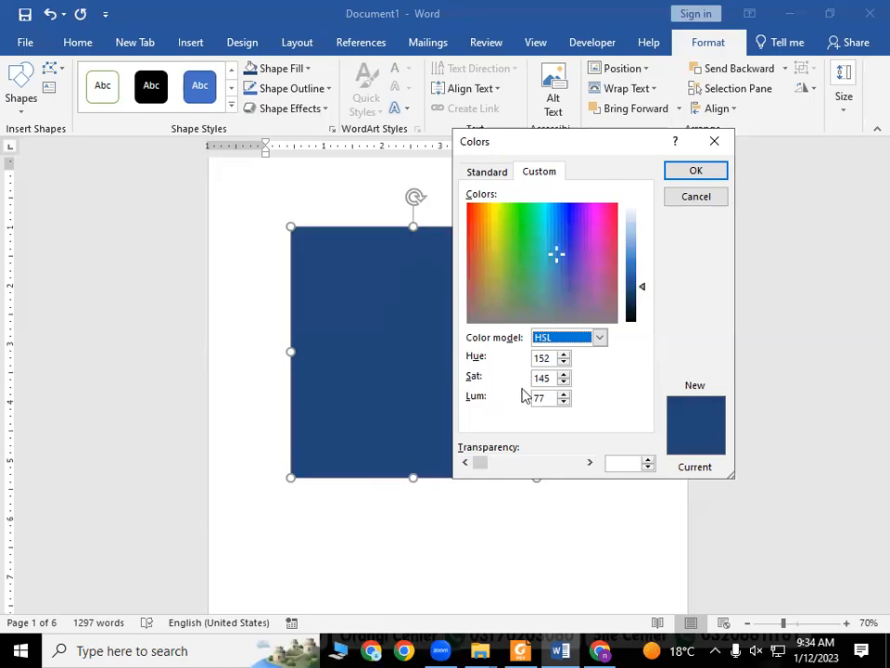
click(599, 338)
click(564, 353)
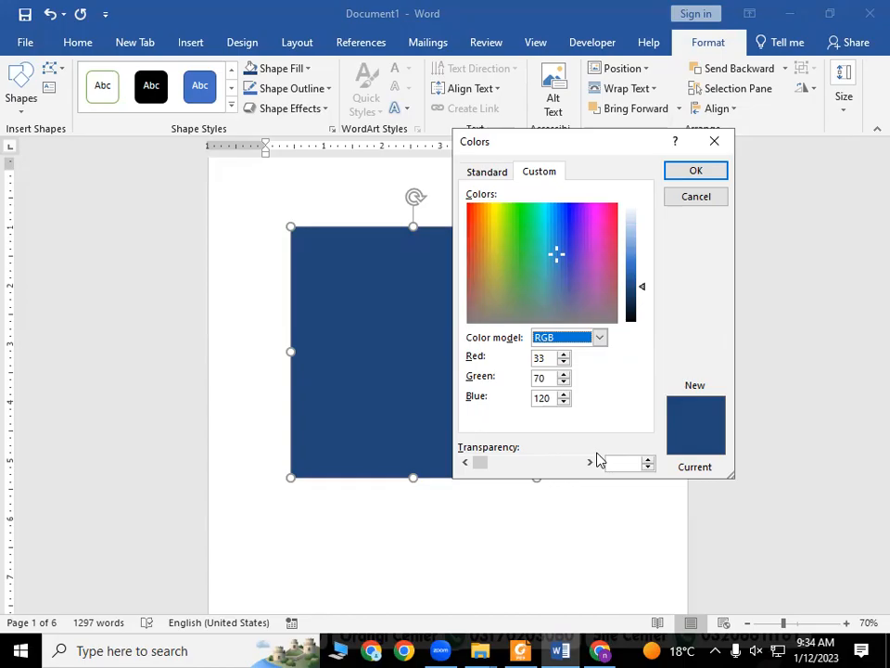
click(697, 171)
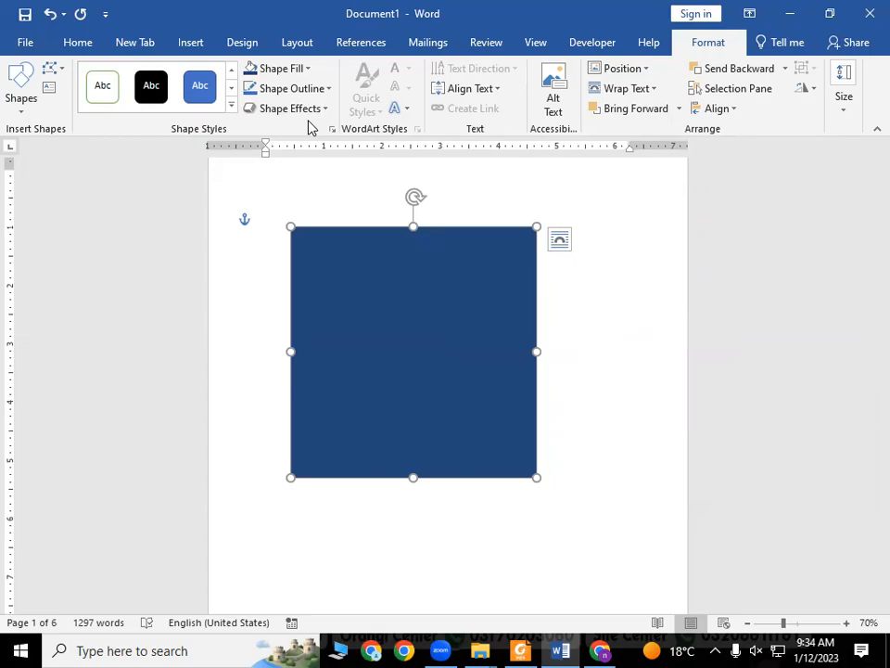
Compare the rectangle's fill in Word with the picked color swatch in Chrome
key(alt+Tab)
key(alt+Tab)
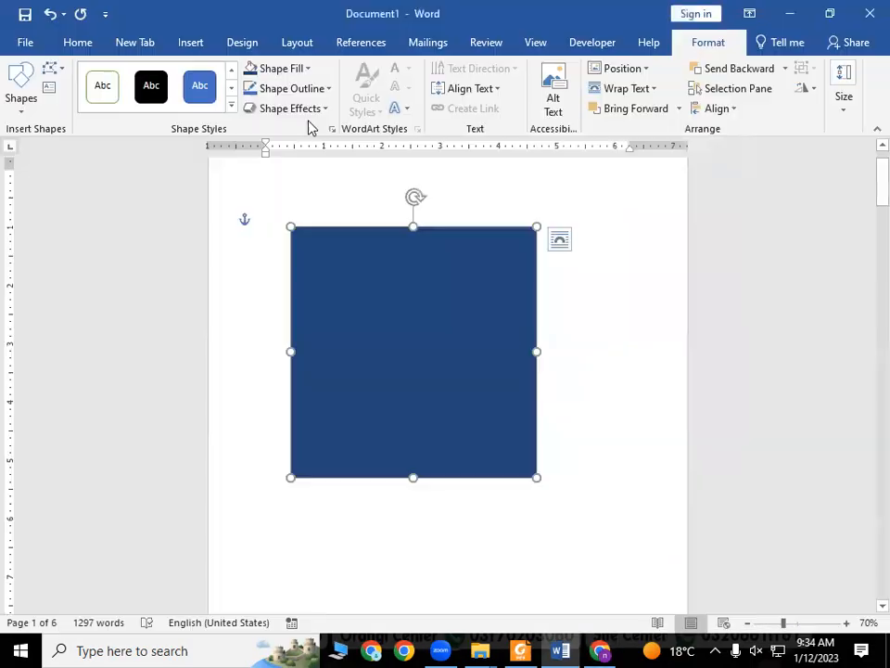
key(alt+Tab)
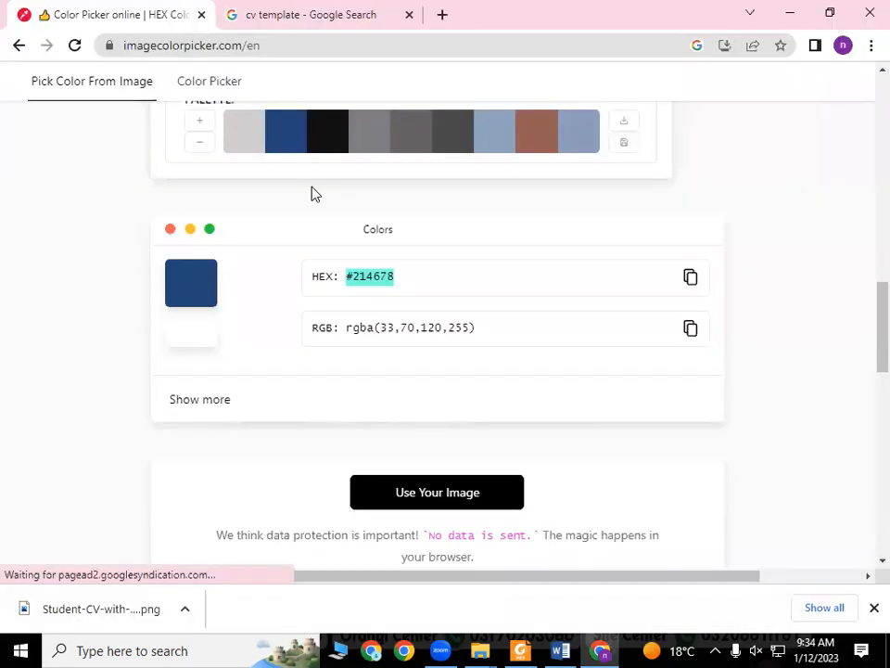
key(alt+Tab)
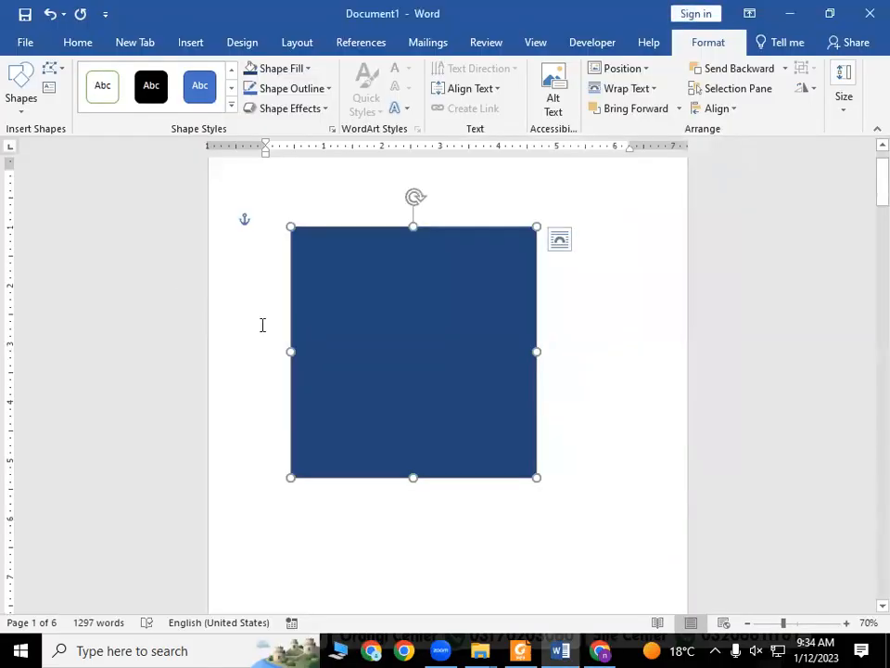
key(alt+Tab)
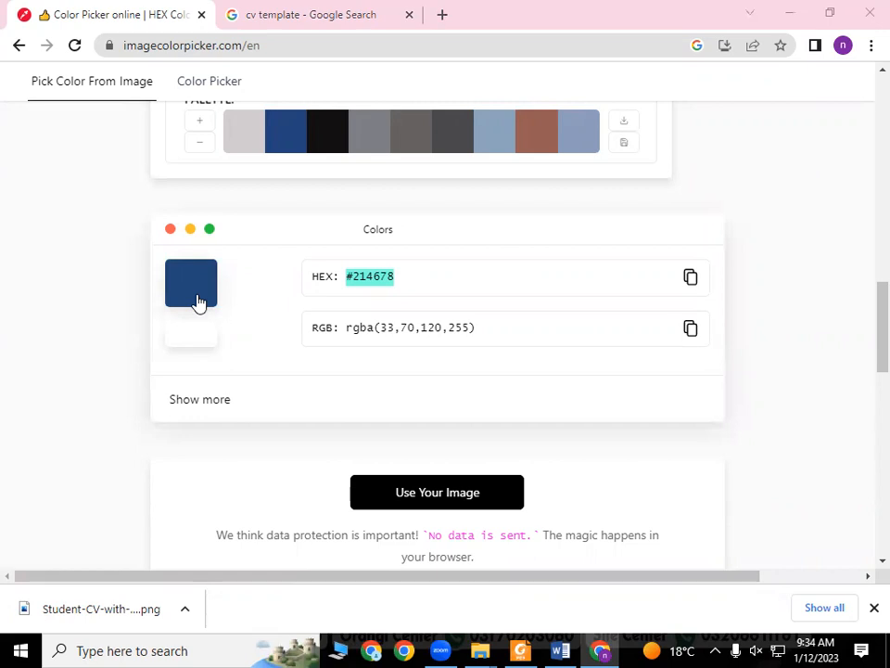
Return to Word and delete the blue rectangle from the first page
key(alt+Tab)
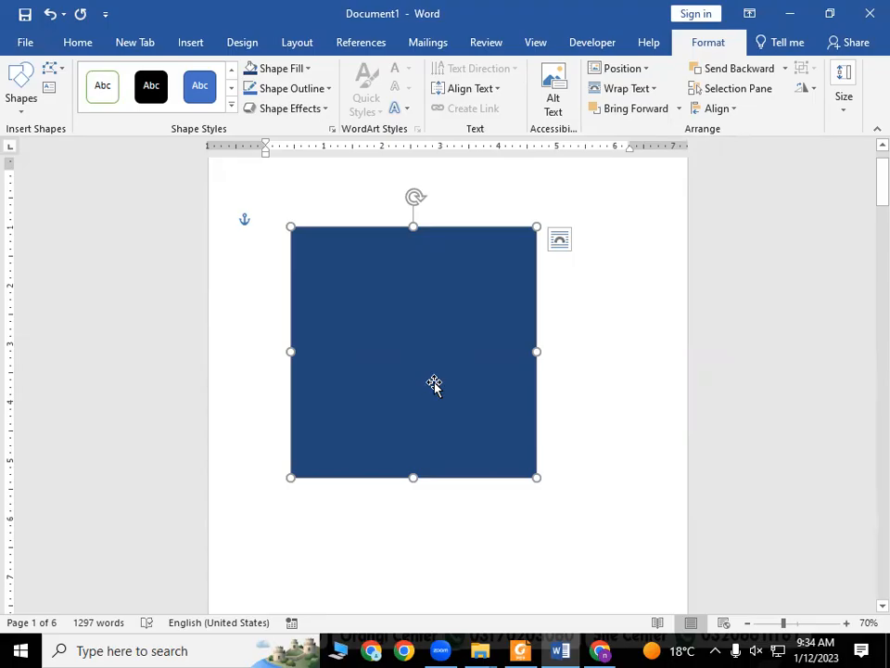
key(Delete)
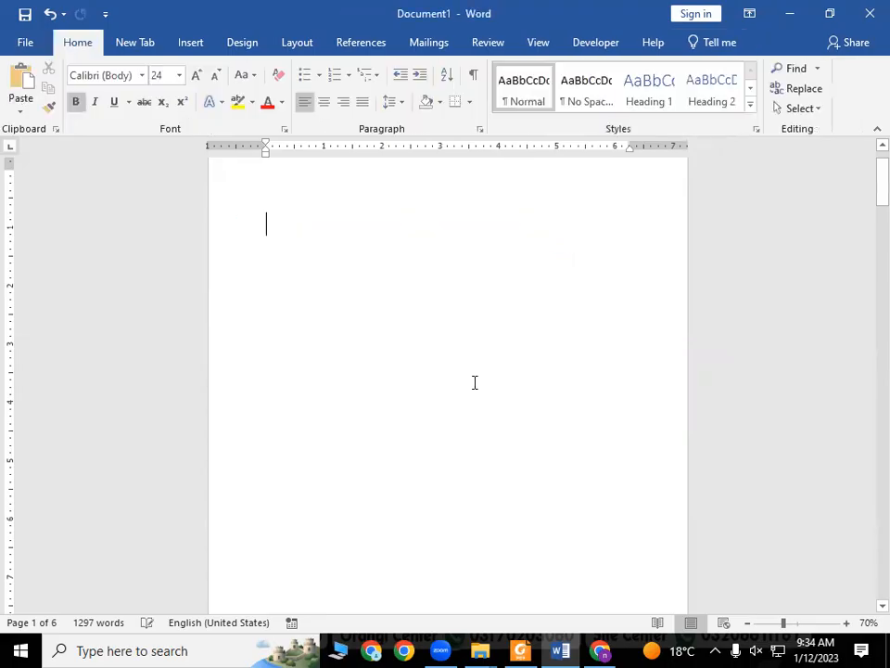
scroll(463, 405, down, 5)
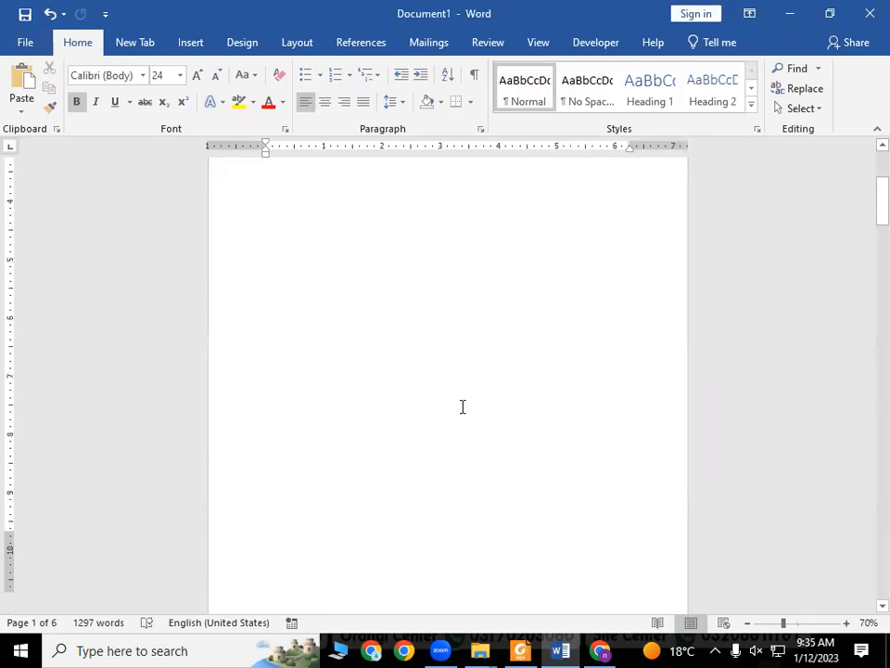
scroll(463, 406, up, 5)
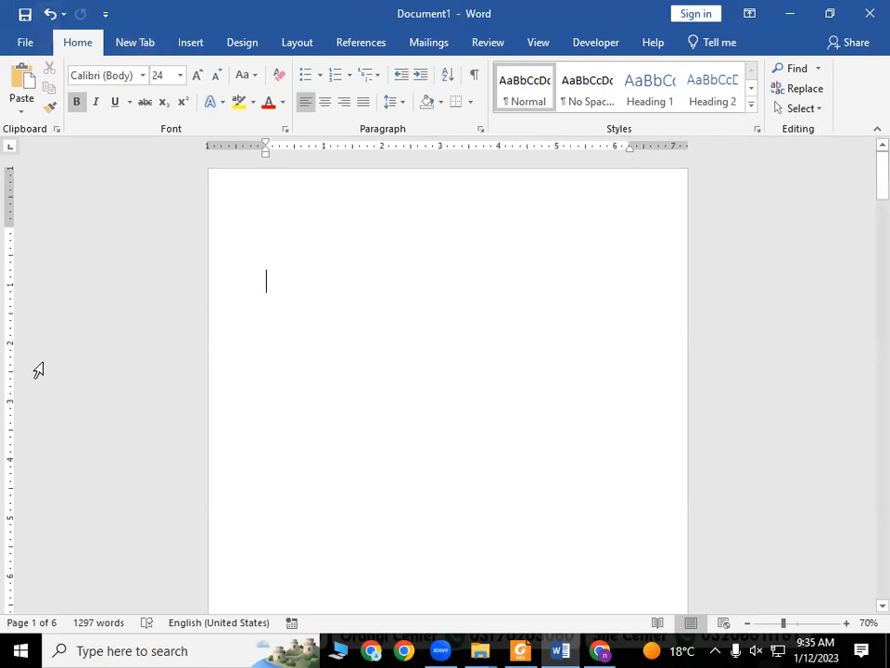
Collapse the ribbon while the custom New Tab is shown, and expand it again
click(152, 43)
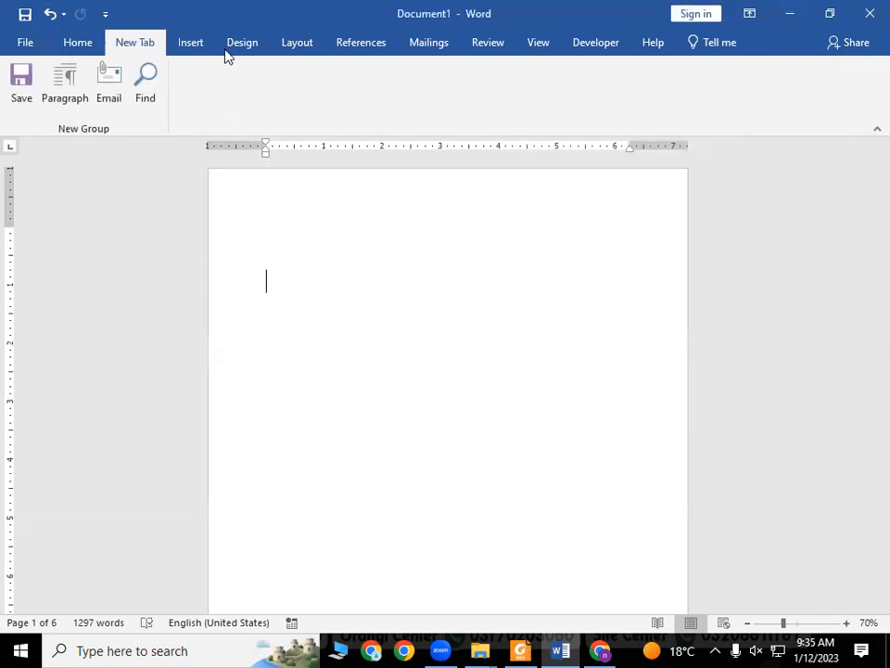
right_click(71, 51)
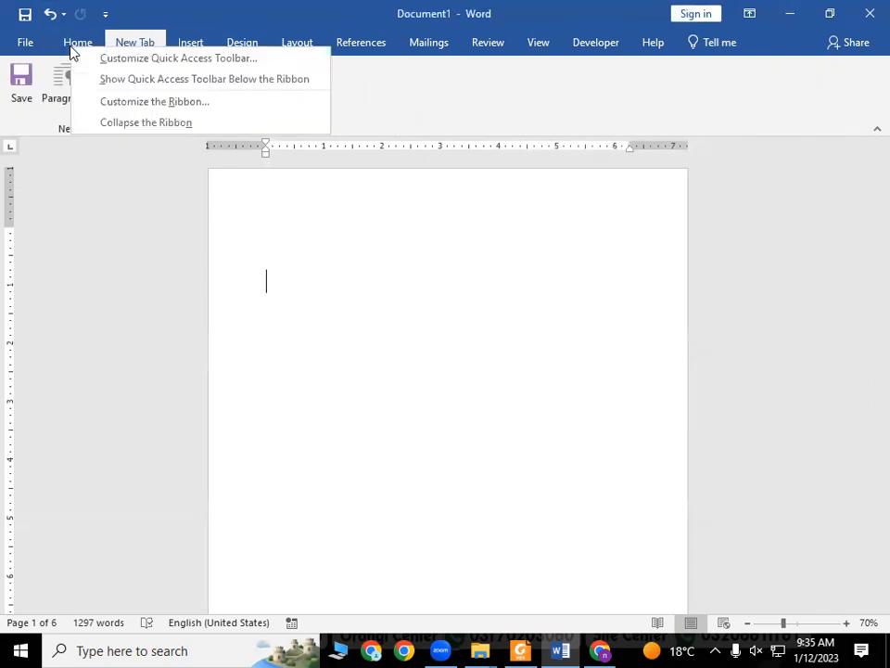
click(127, 124)
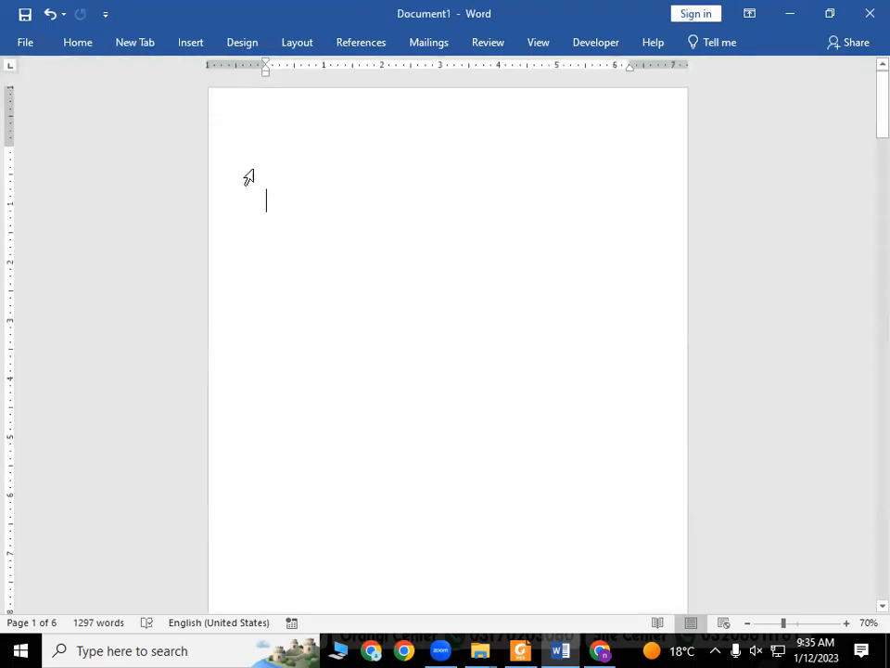
right_click(79, 44)
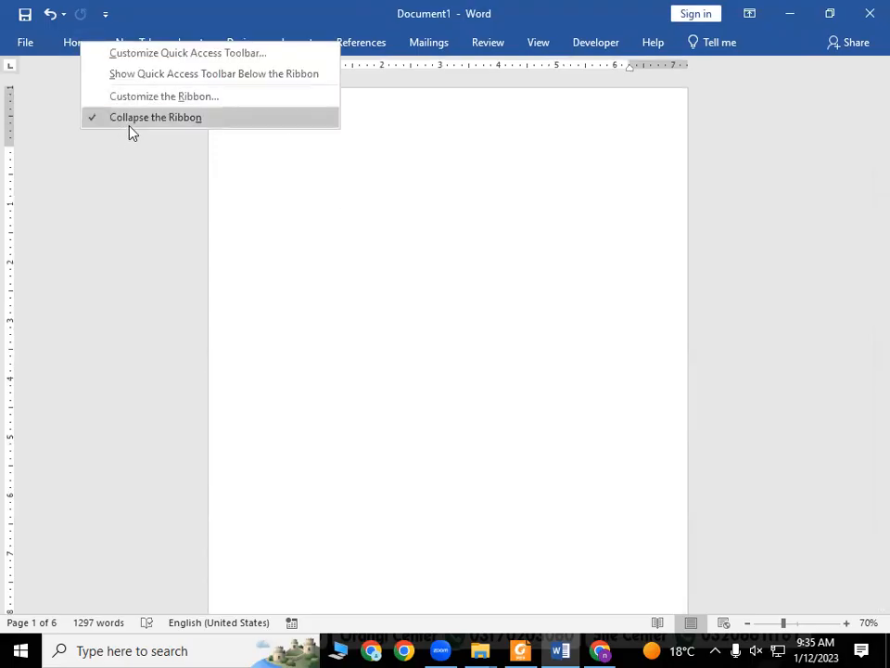
click(130, 119)
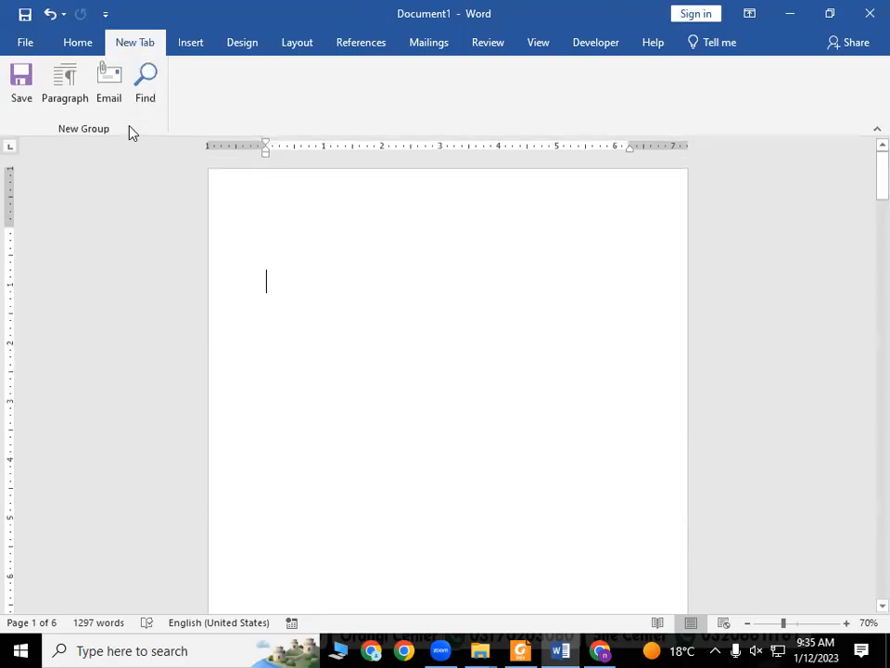
Add a new custom tab to the ribbon after the existing New Tab and rename it 2301A
right_click(90, 40)
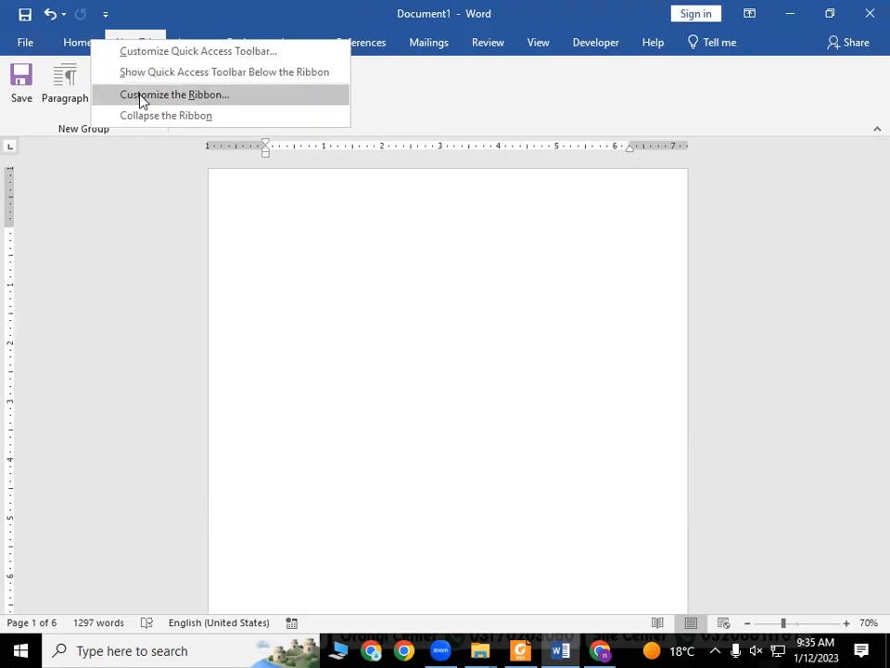
click(174, 100)
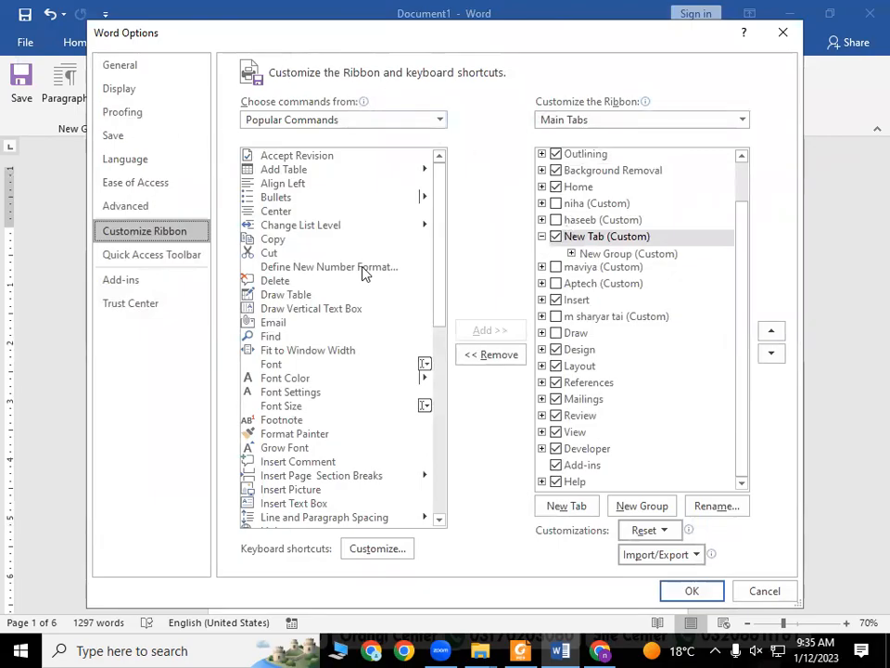
click(564, 510)
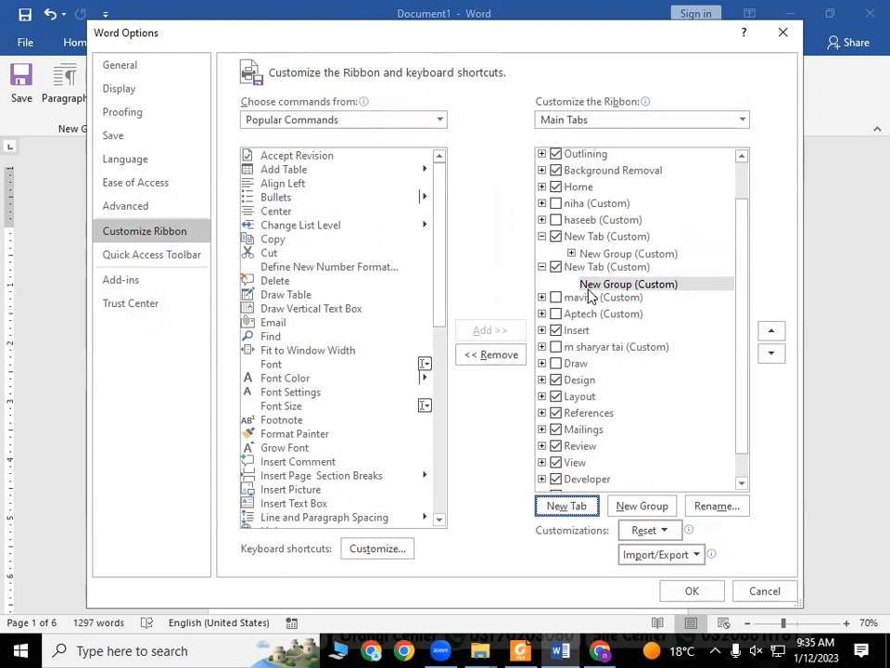
click(612, 267)
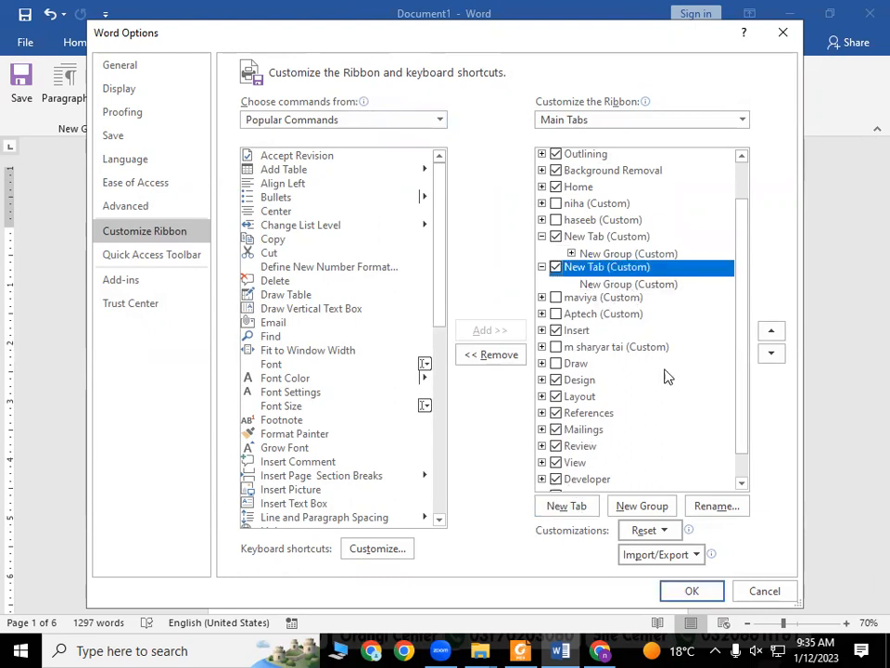
click(717, 506)
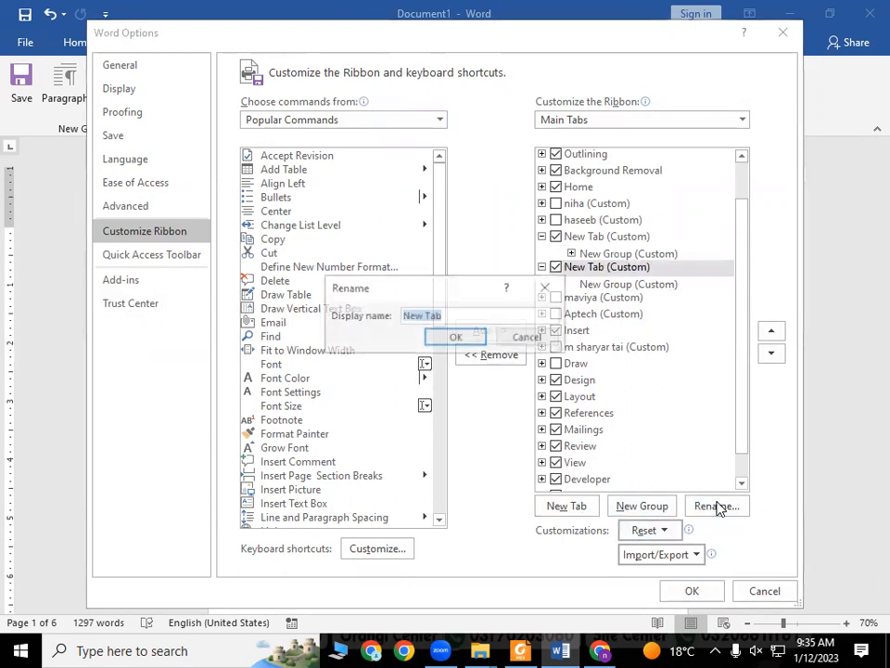
text(23)
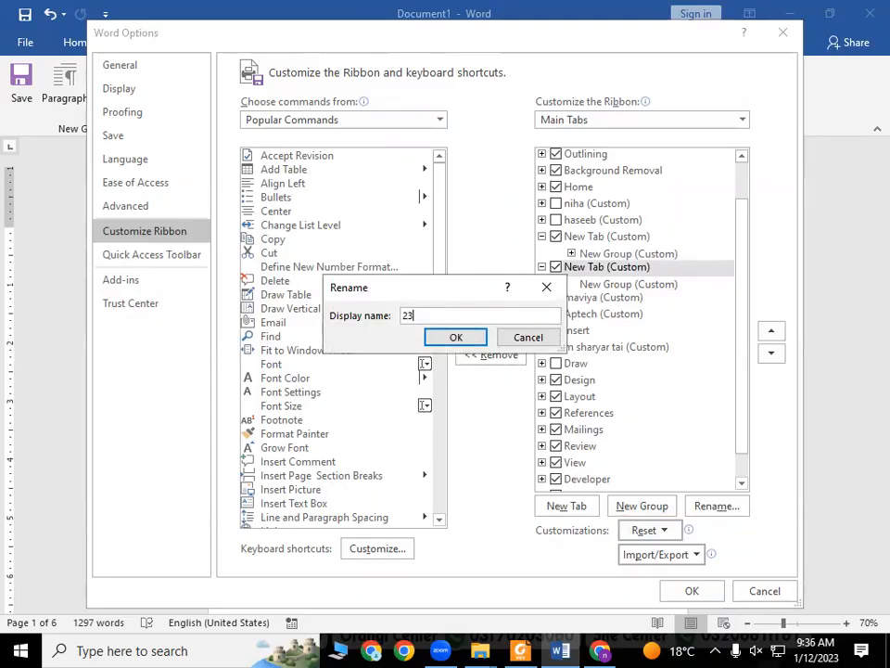
text(01A)
click(455, 337)
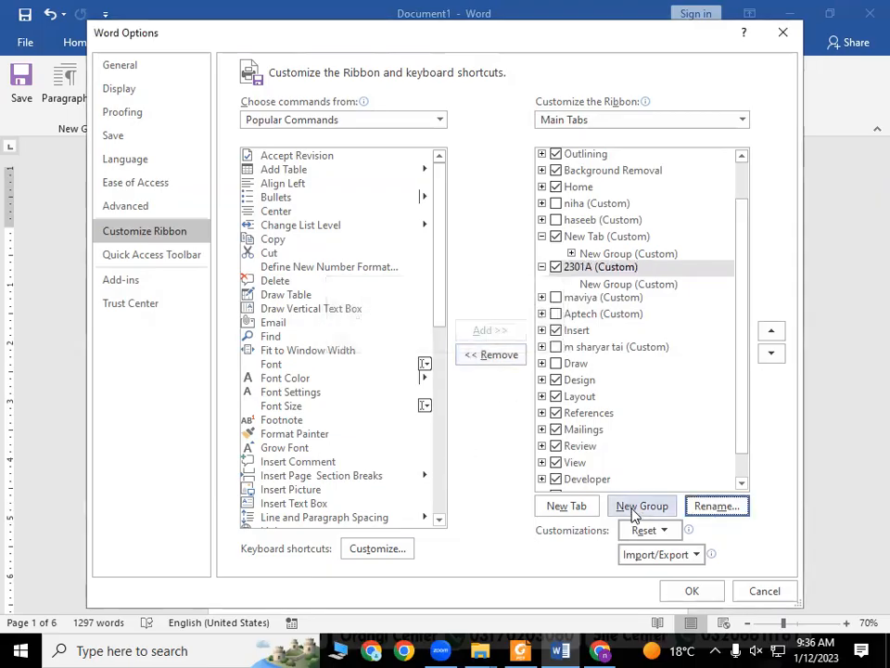
Add the Copy and Cut commands to the new group in the 2301A custom tab
click(631, 288)
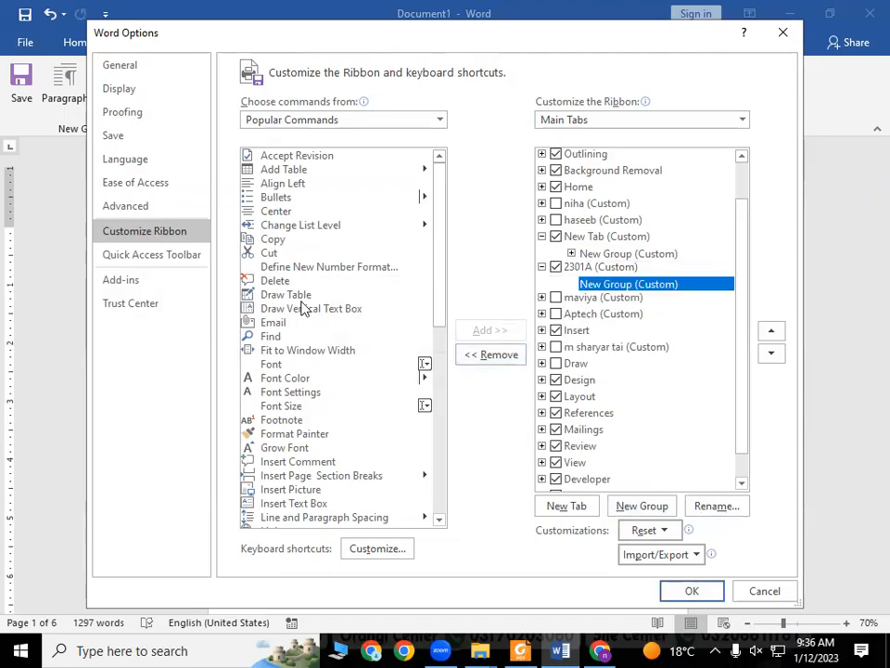
scroll(277, 269, down, 1)
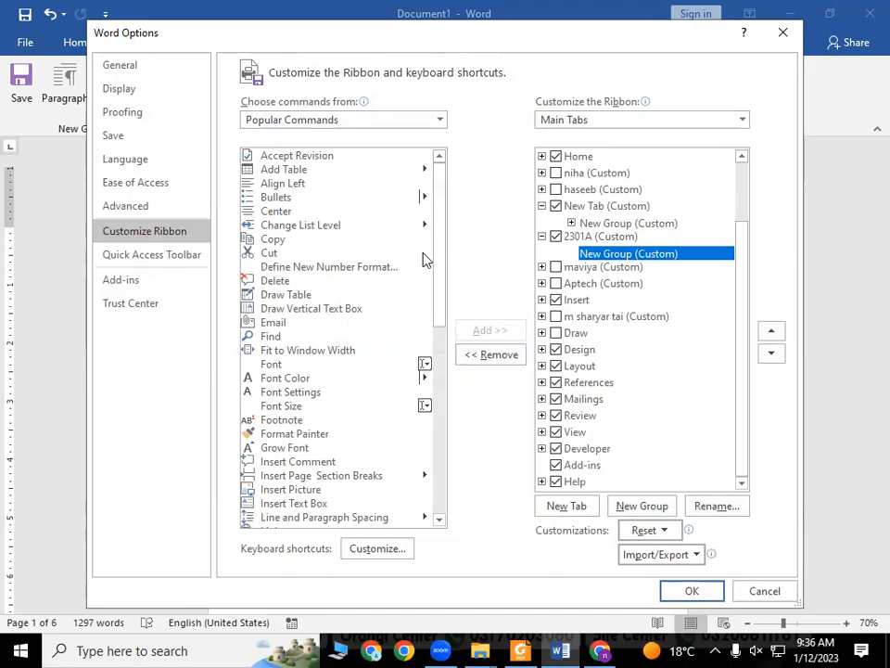
drag(445, 238, 474, 230)
scroll(408, 297, up, 2)
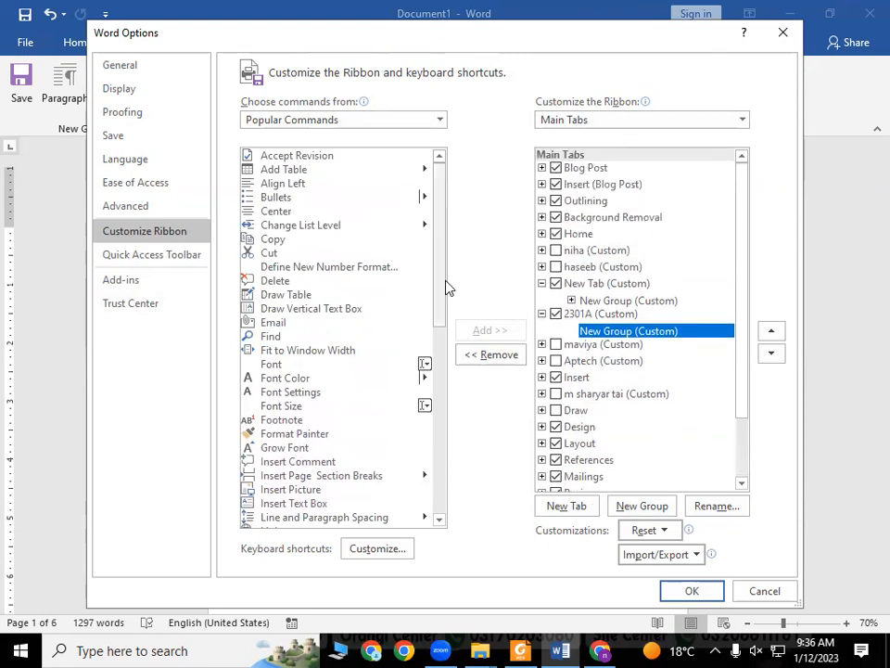
click(275, 239)
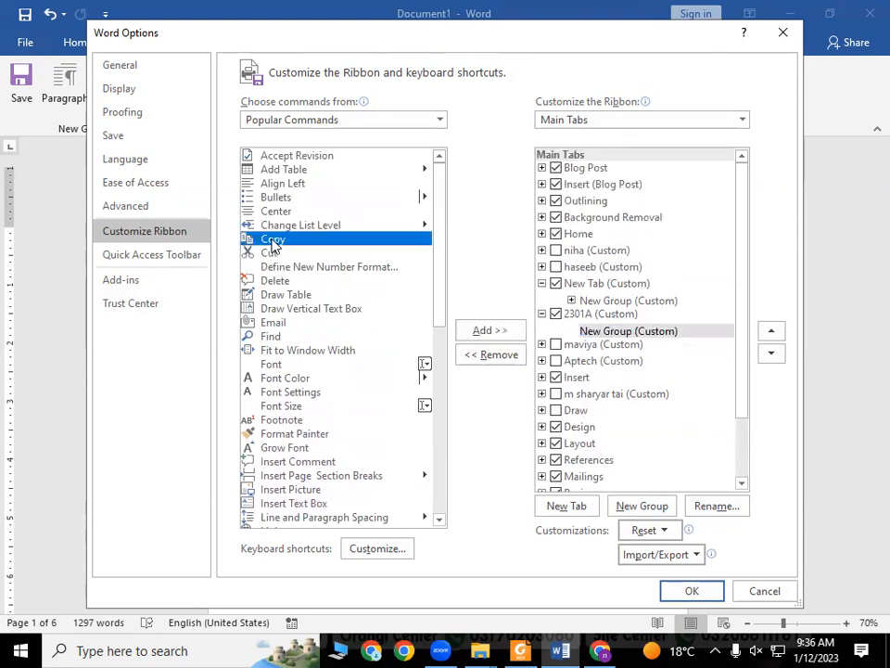
click(499, 331)
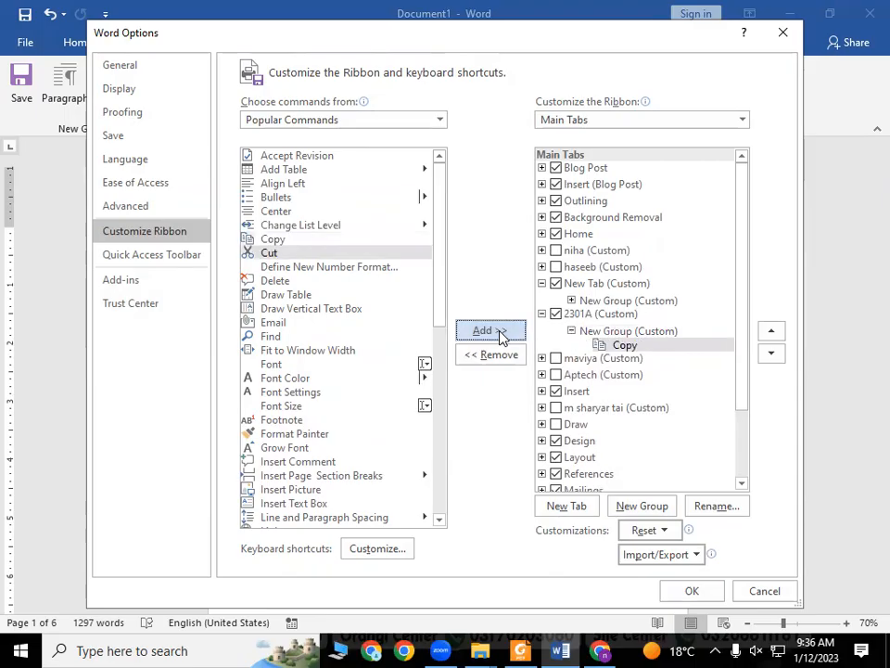
click(627, 332)
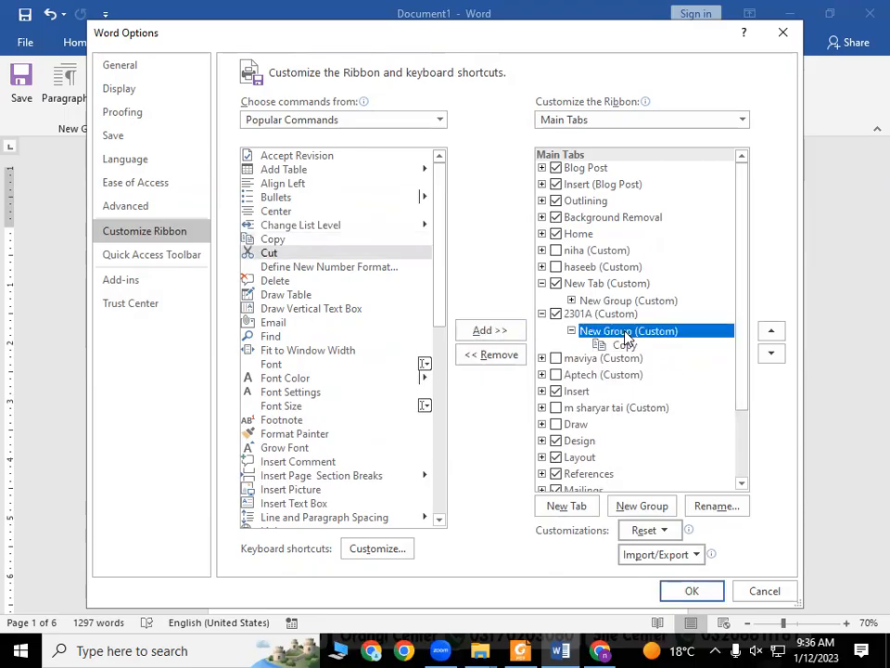
click(288, 252)
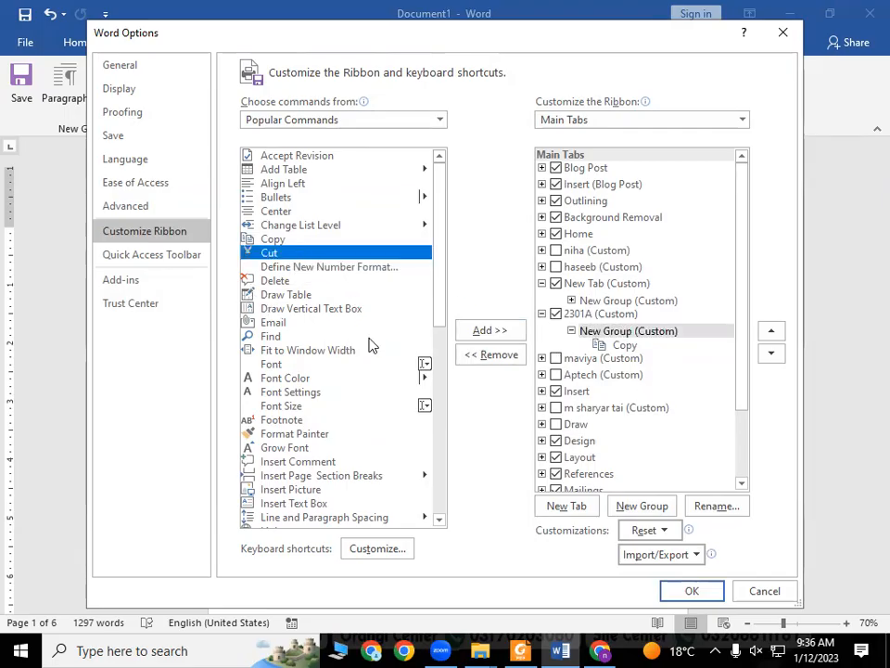
click(479, 337)
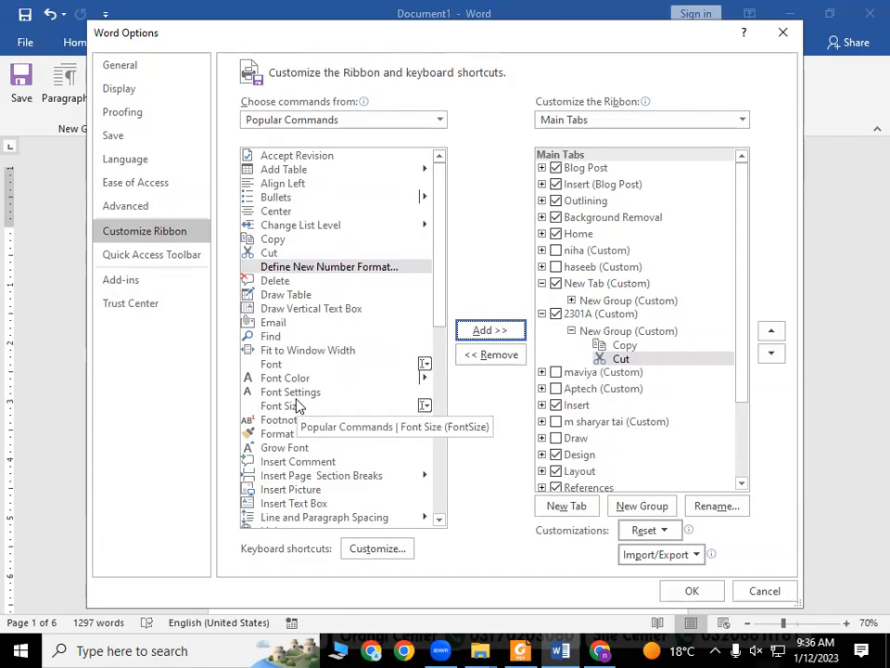
Rename the 2301A tab's group to copycut, then apply the ribbon customization and show the new tab
click(652, 331)
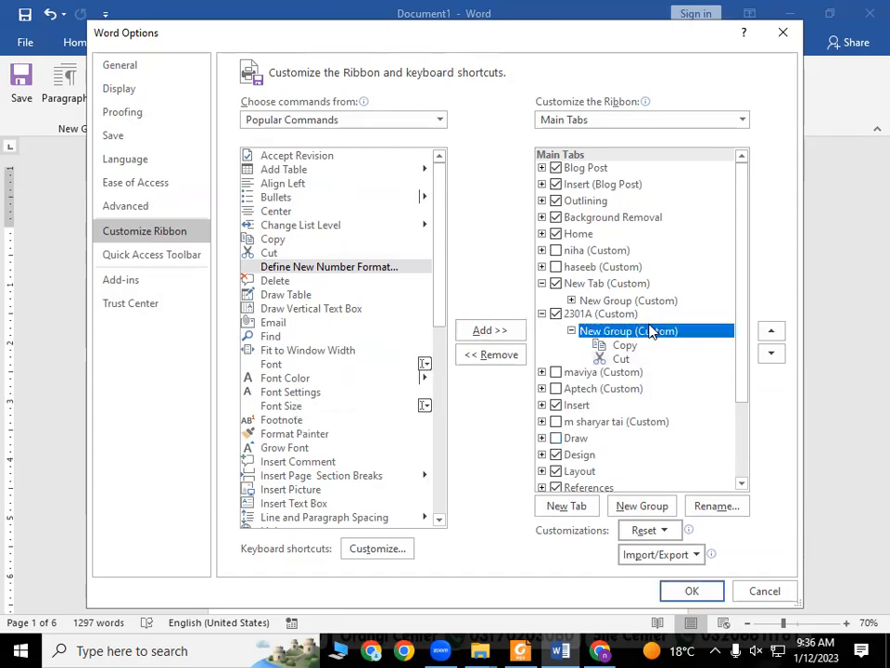
click(727, 510)
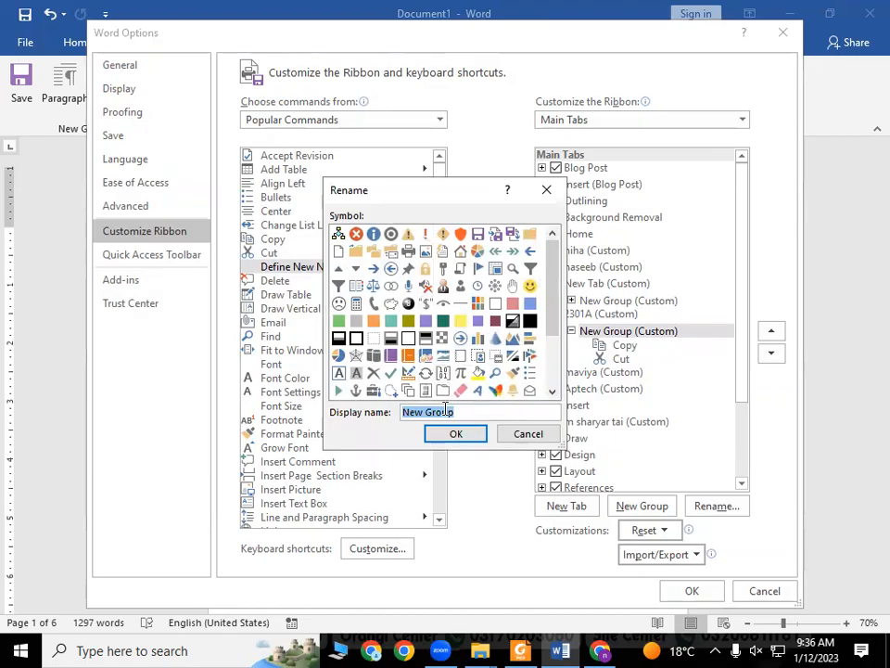
text(copycut)
click(463, 433)
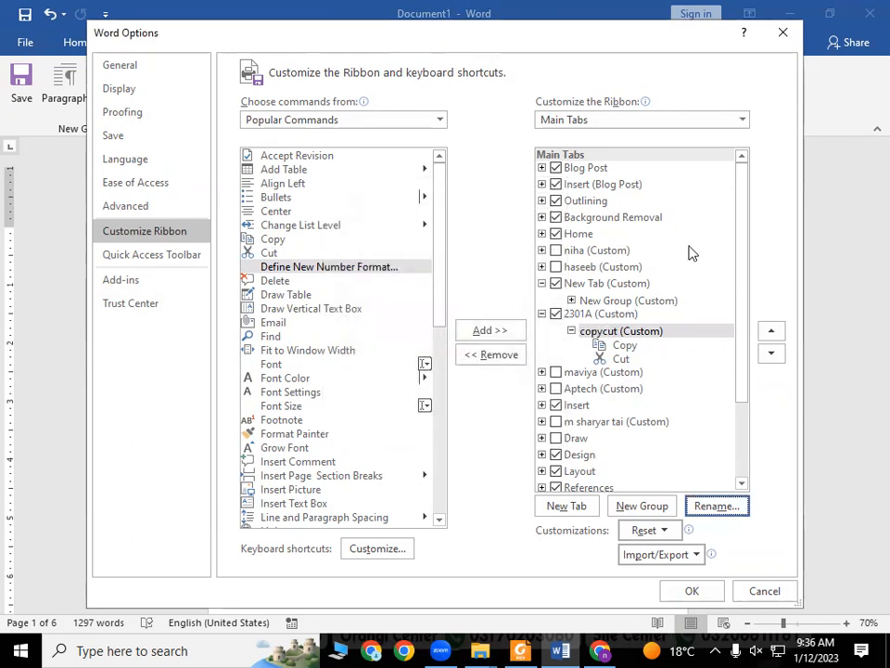
click(701, 595)
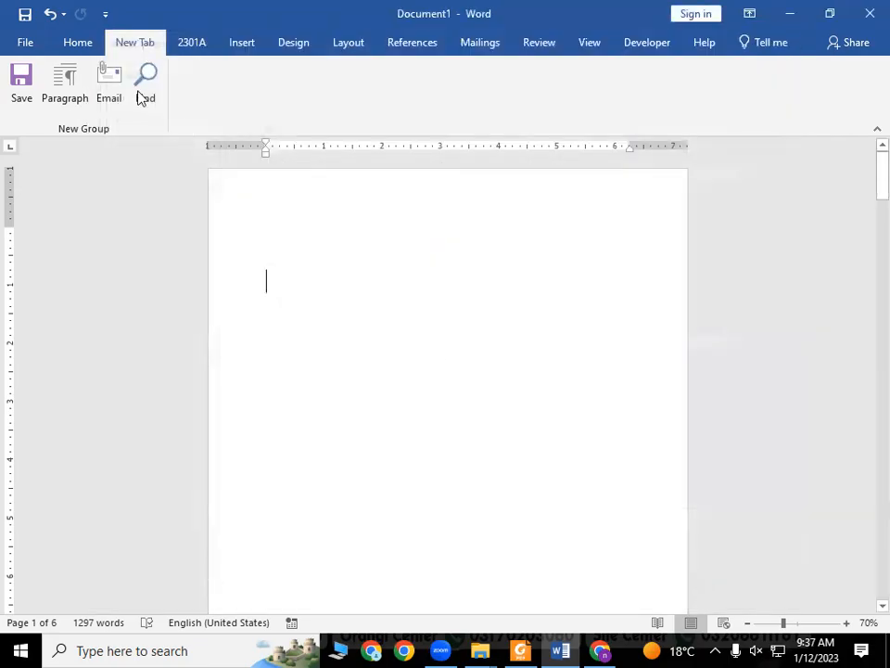
click(193, 42)
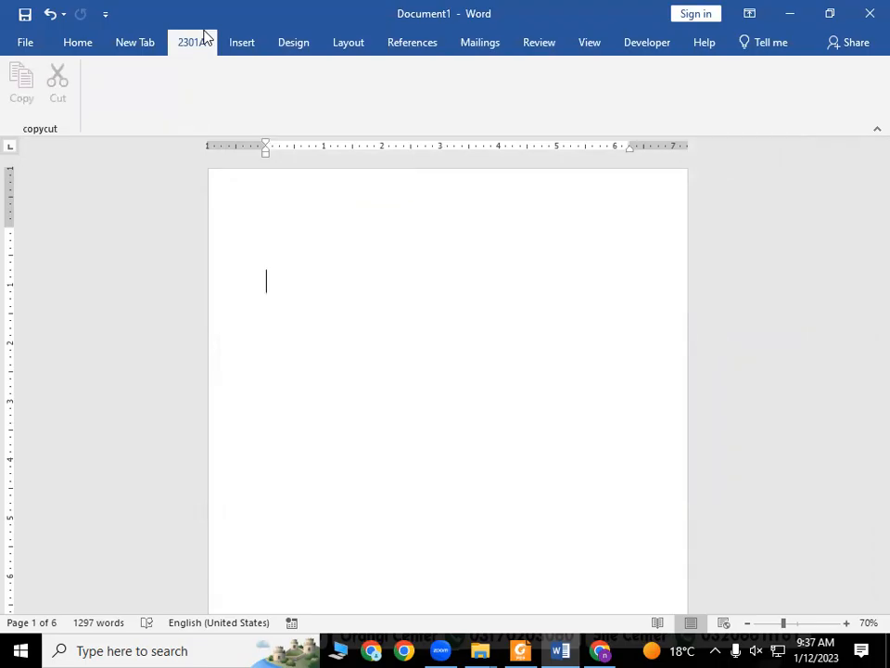
click(148, 43)
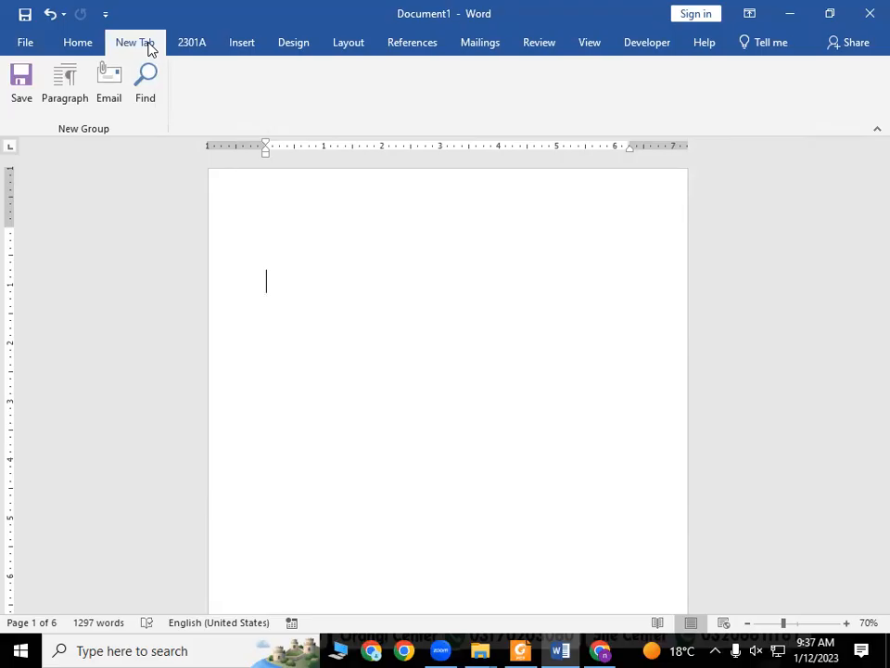
right_click(148, 47)
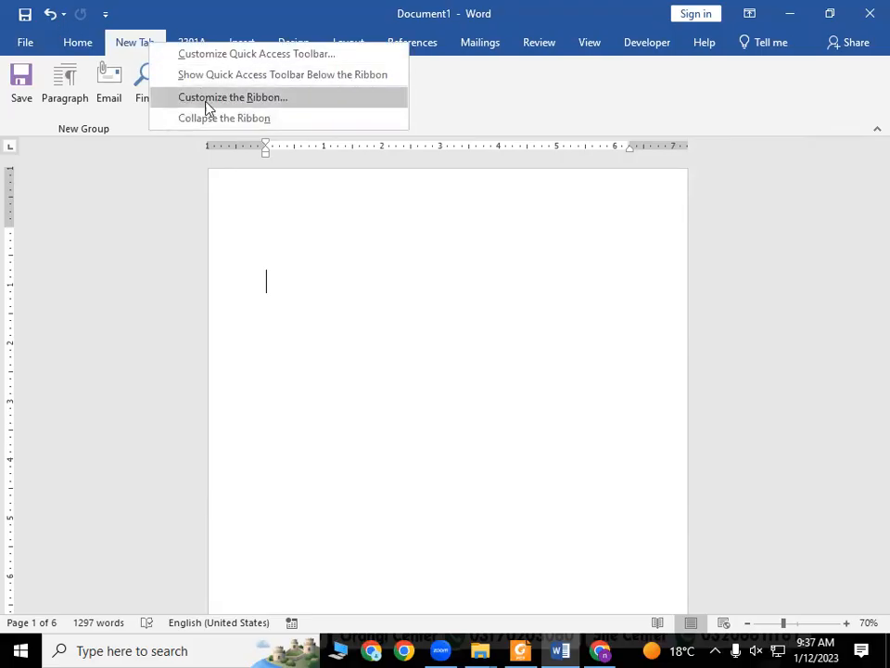
click(441, 283)
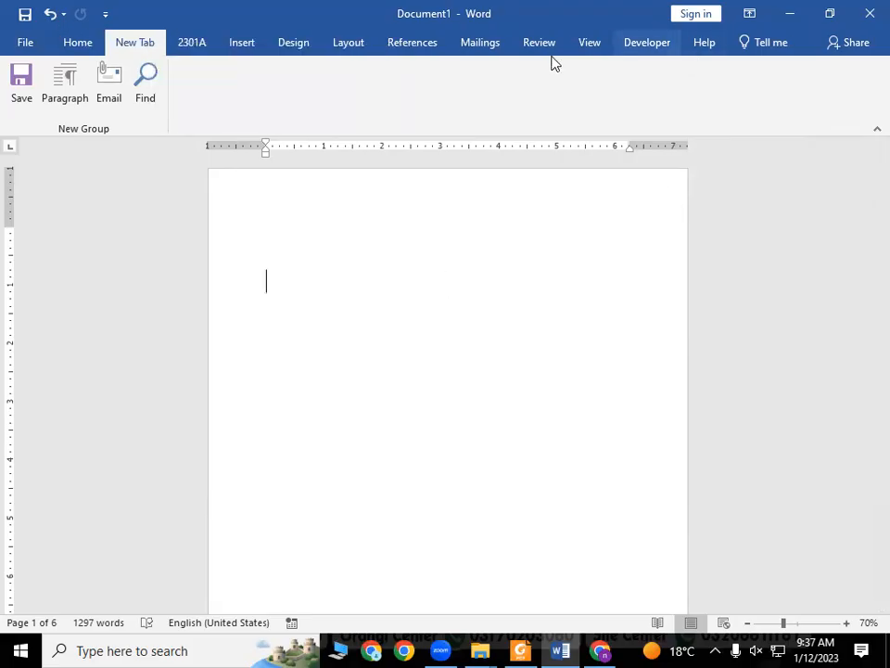
right_click(131, 47)
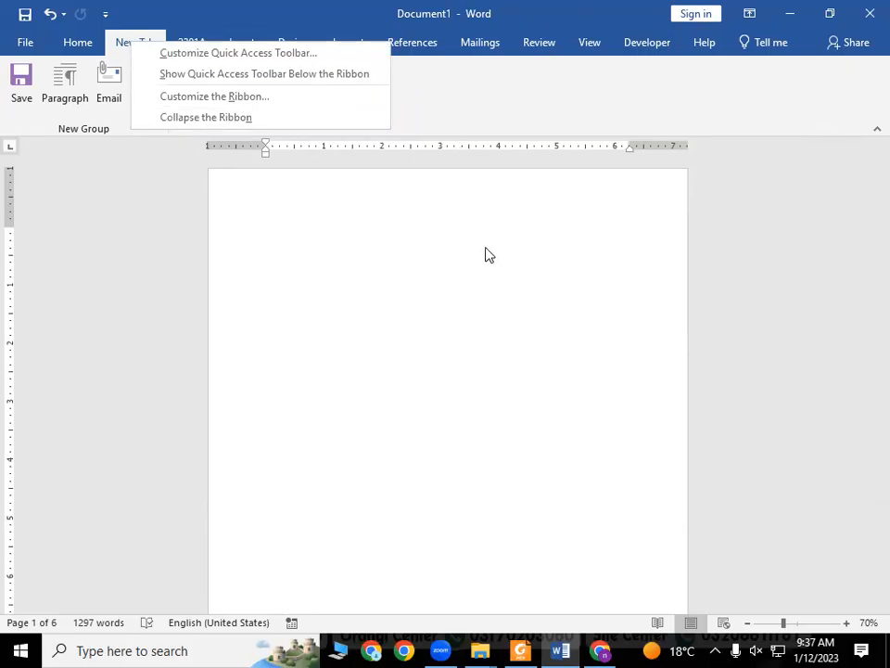
click(312, 351)
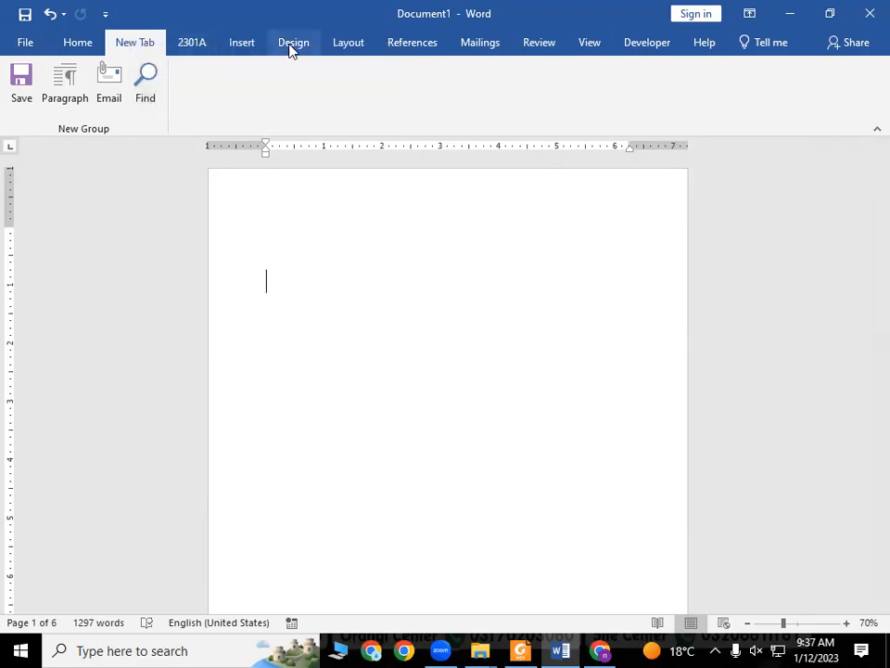
right_click(107, 42)
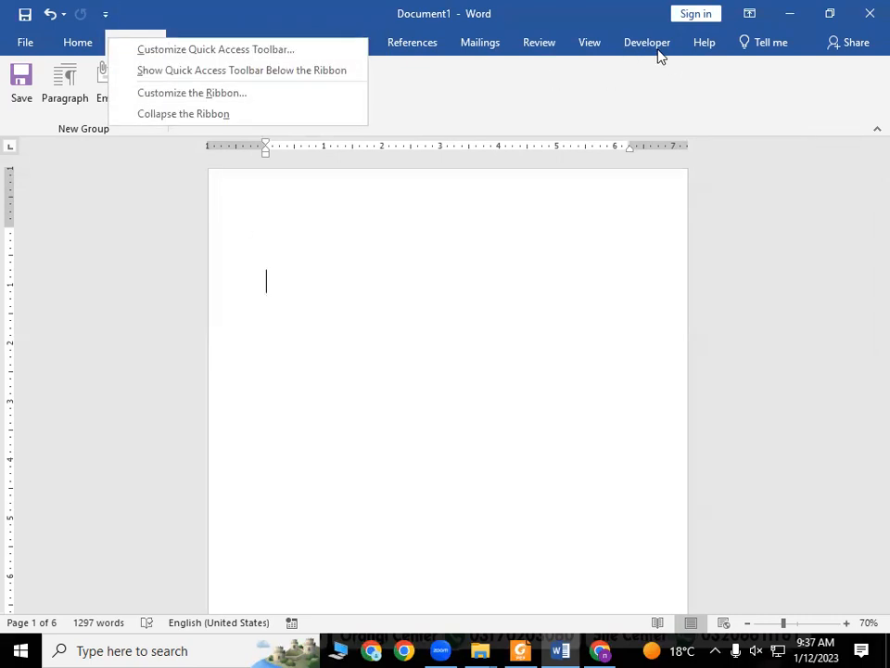
Hide the Design tab in the ribbon customization, enable it again, and apply the settings
click(226, 100)
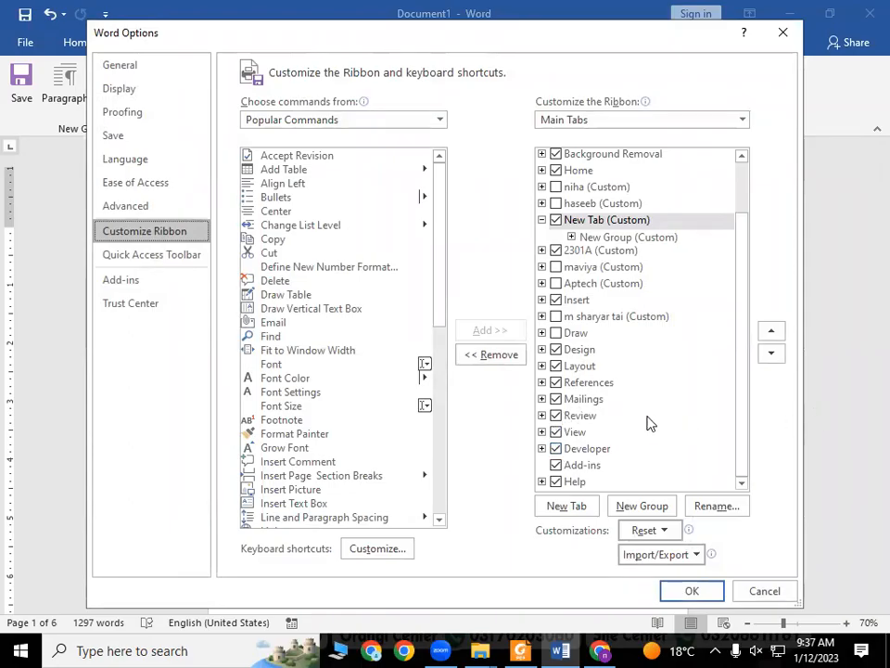
click(560, 352)
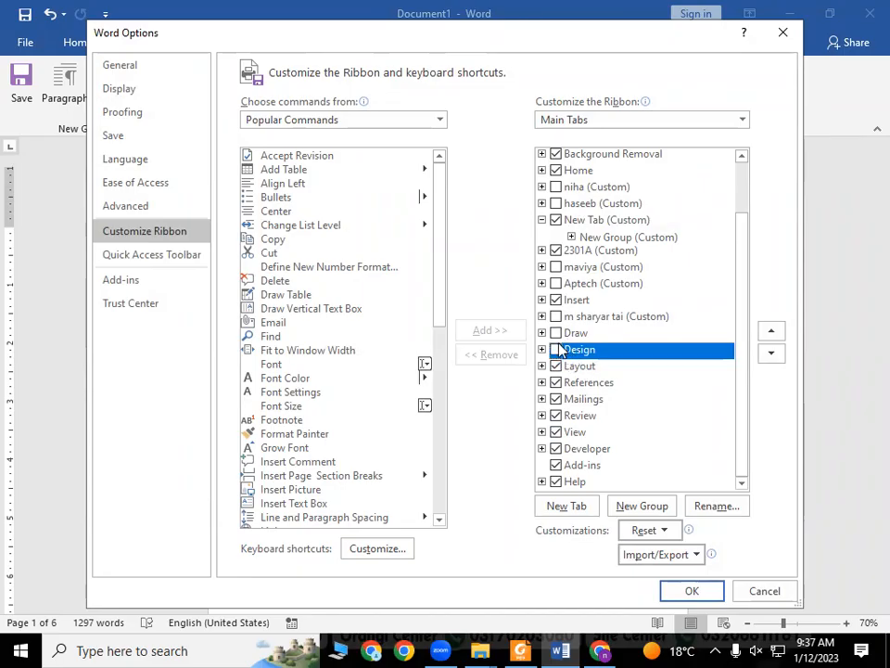
click(557, 350)
click(709, 591)
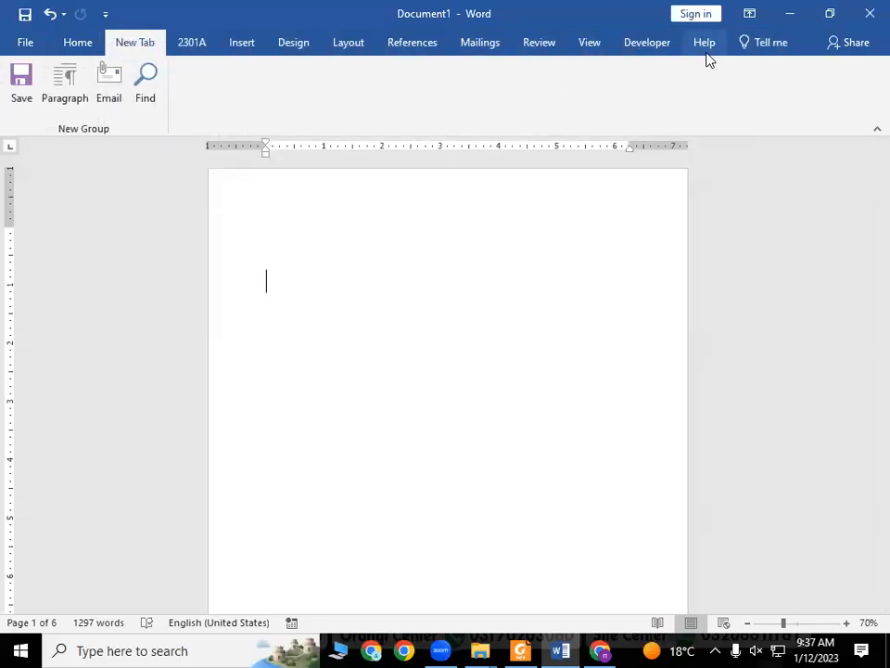
Examine the commands on the Developer, View, 2301A, Home, Mailings, New Tab and Insert ribbon tabs
click(636, 54)
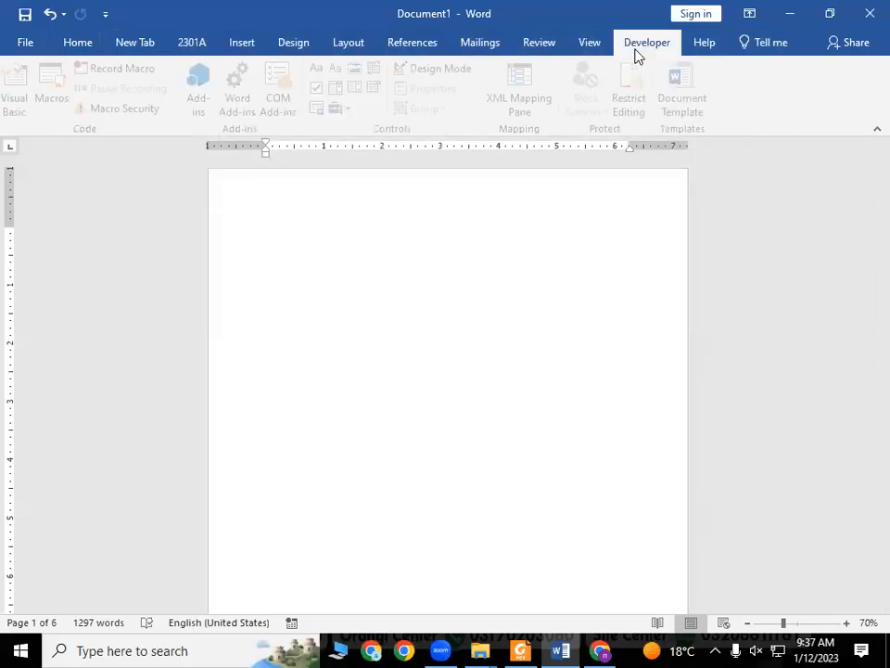
click(590, 43)
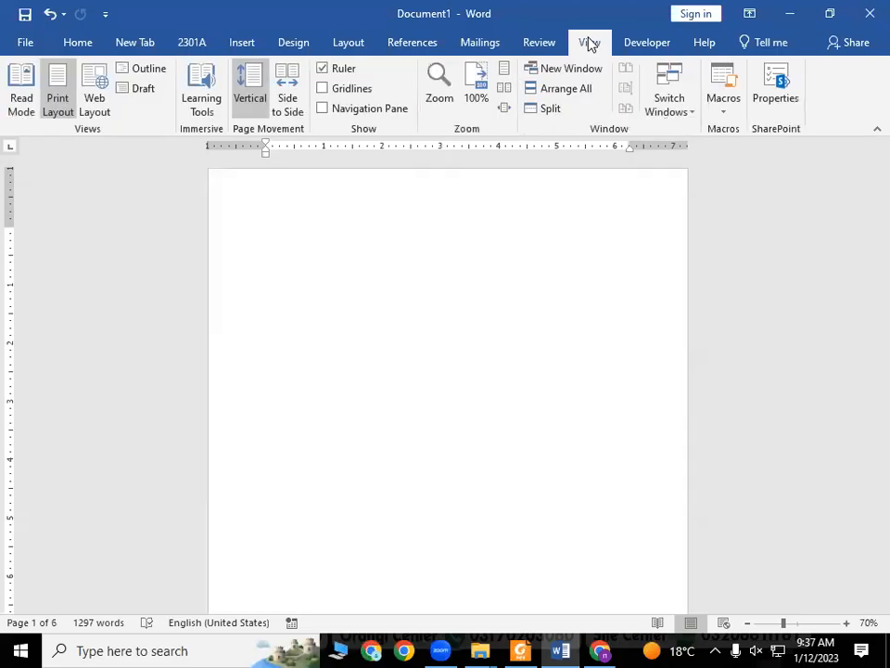
click(197, 46)
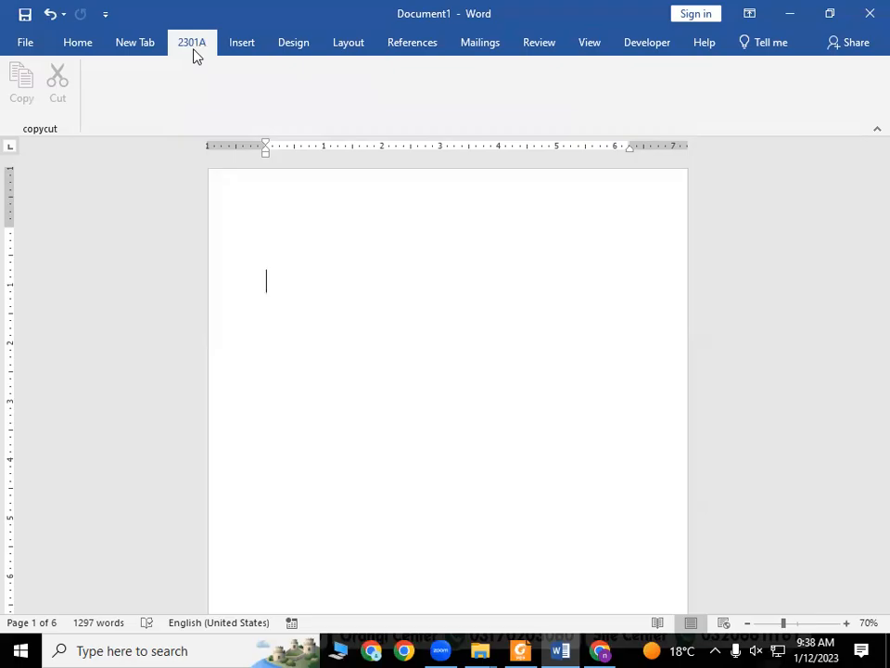
click(71, 45)
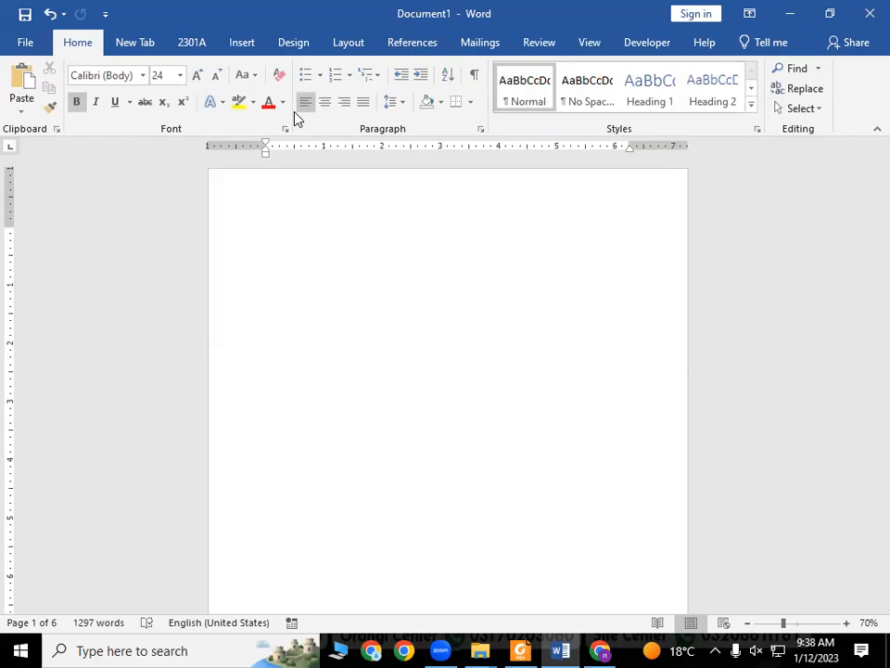
click(192, 44)
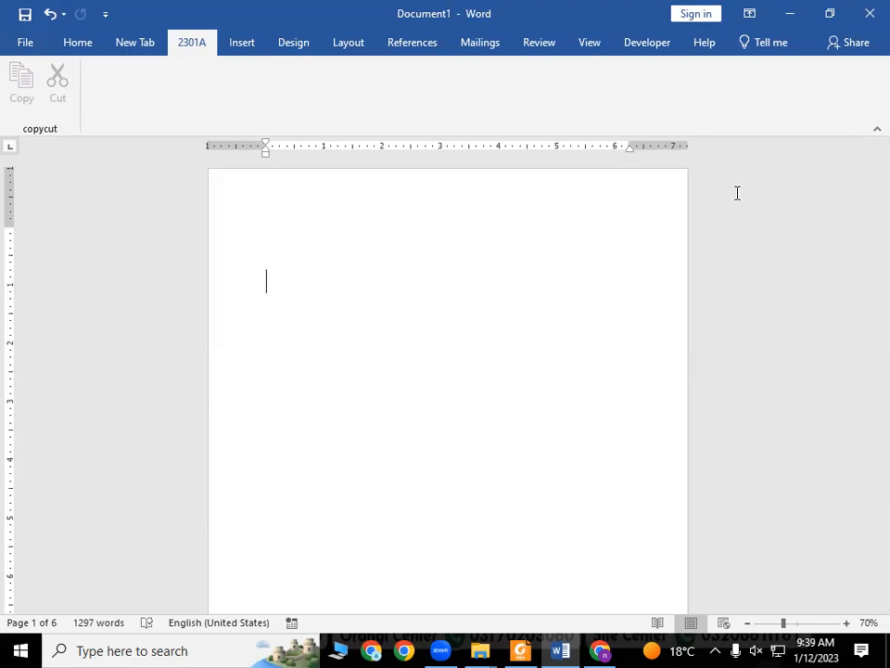
click(489, 43)
scroll(352, 394, down, 1)
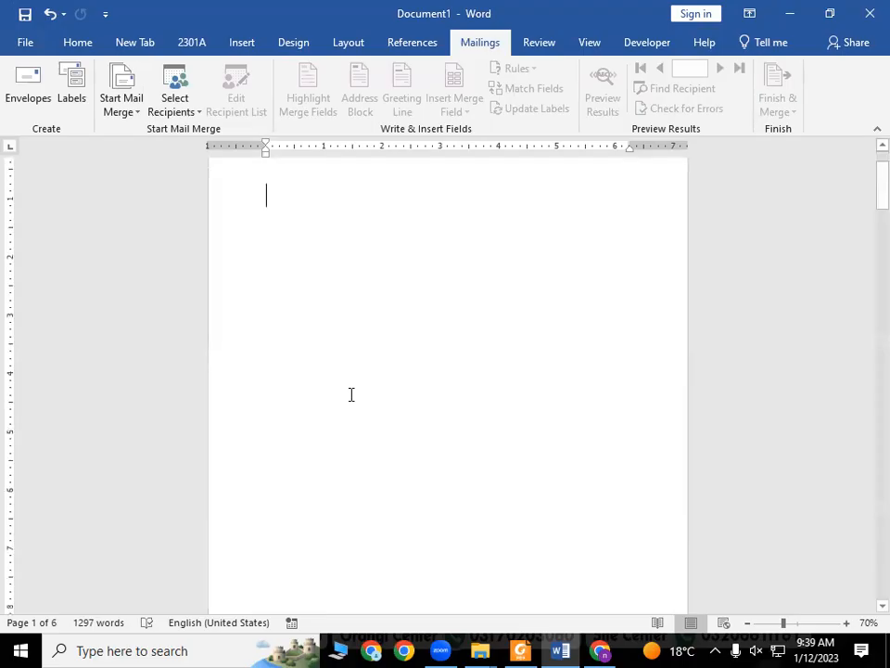
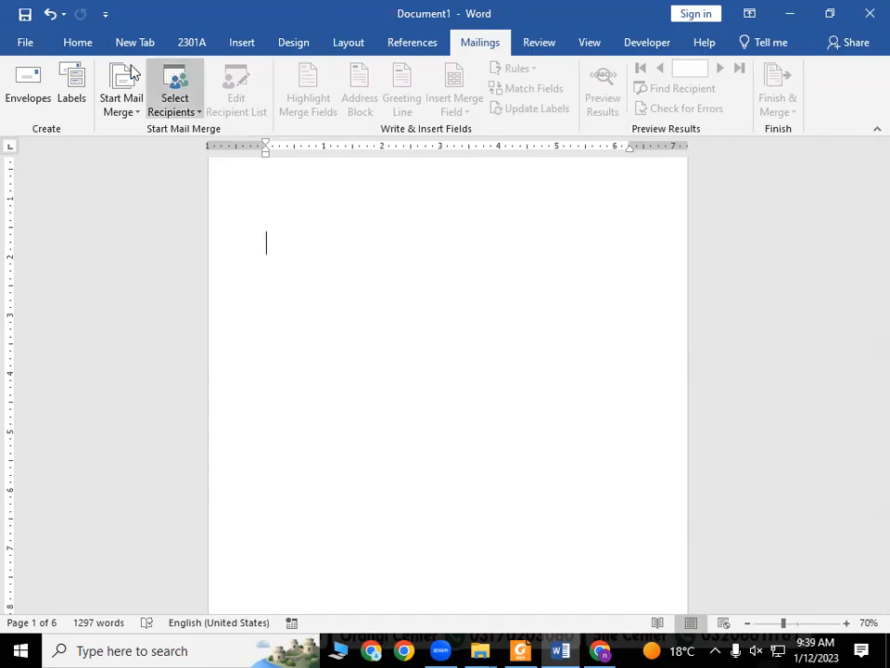
click(151, 42)
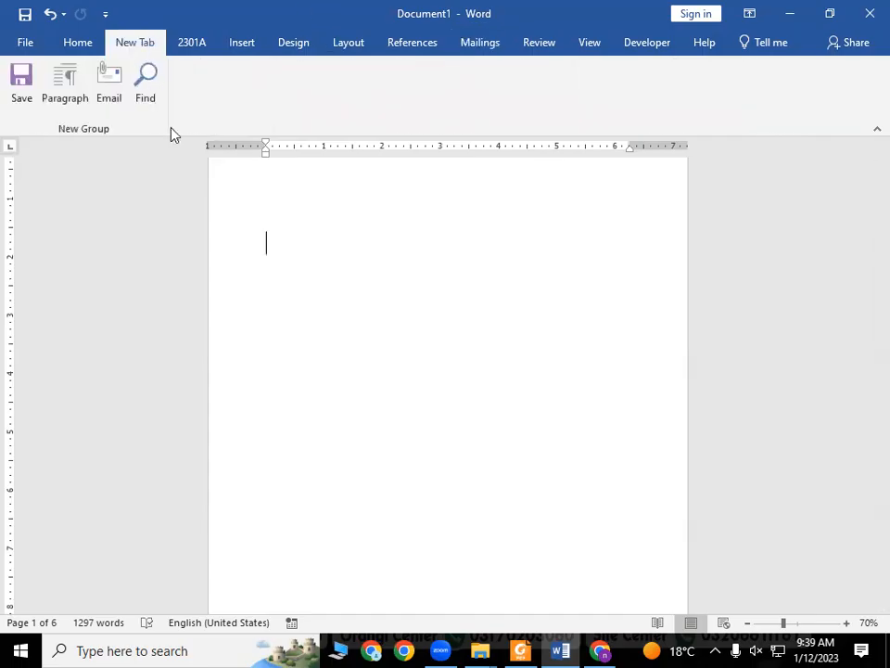
click(76, 41)
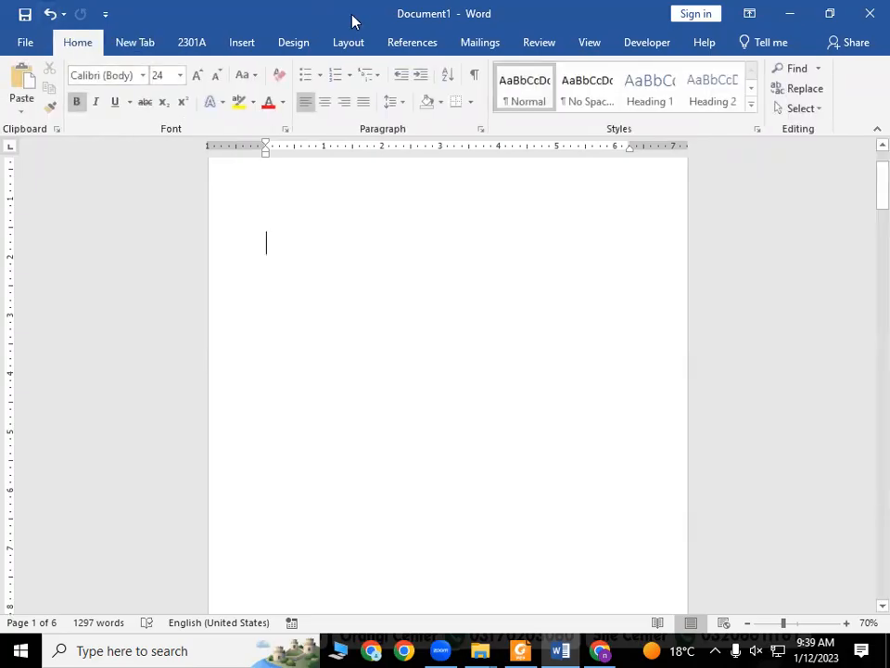
click(247, 42)
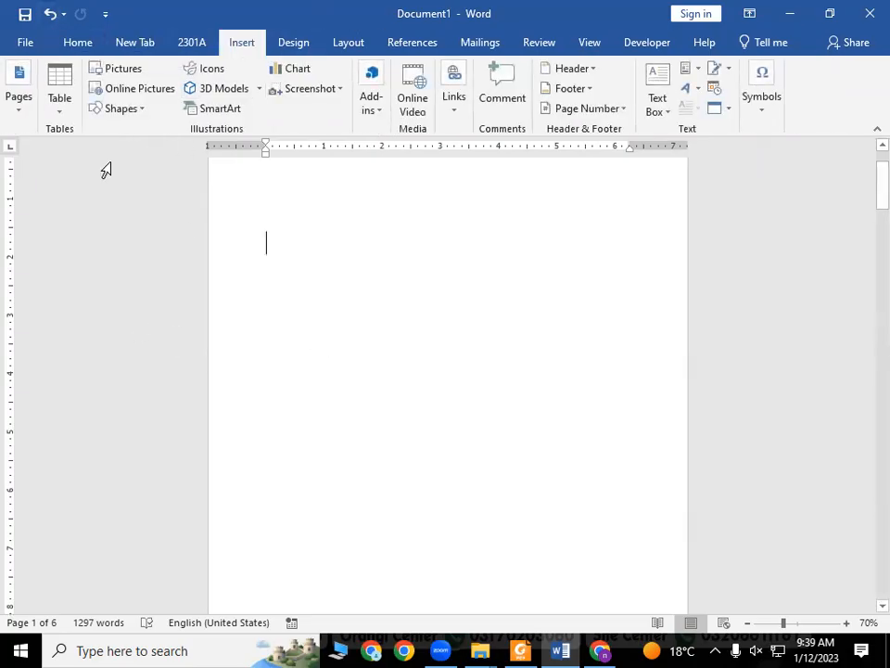
click(139, 109)
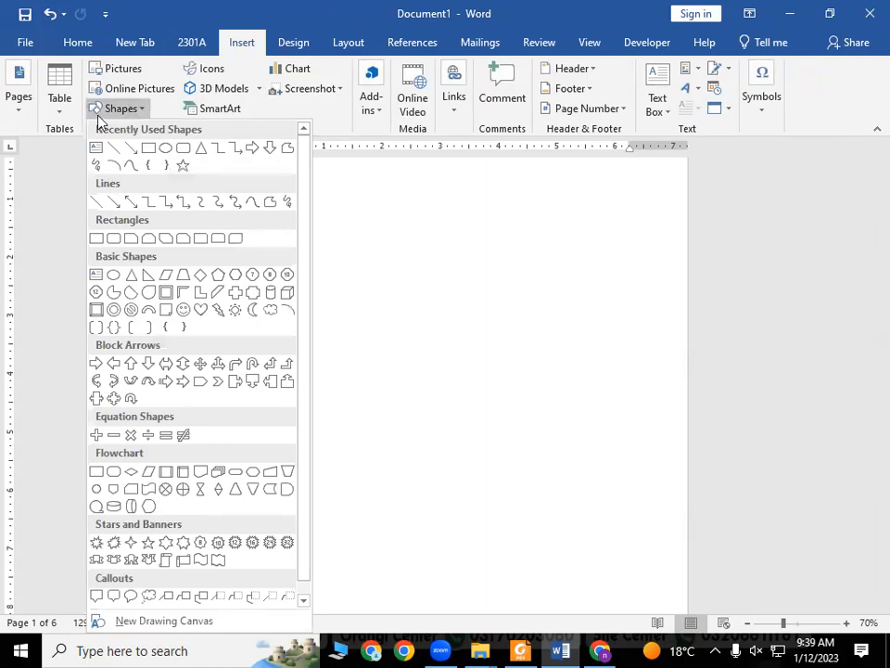
Create a new blank document
click(25, 42)
click(52, 128)
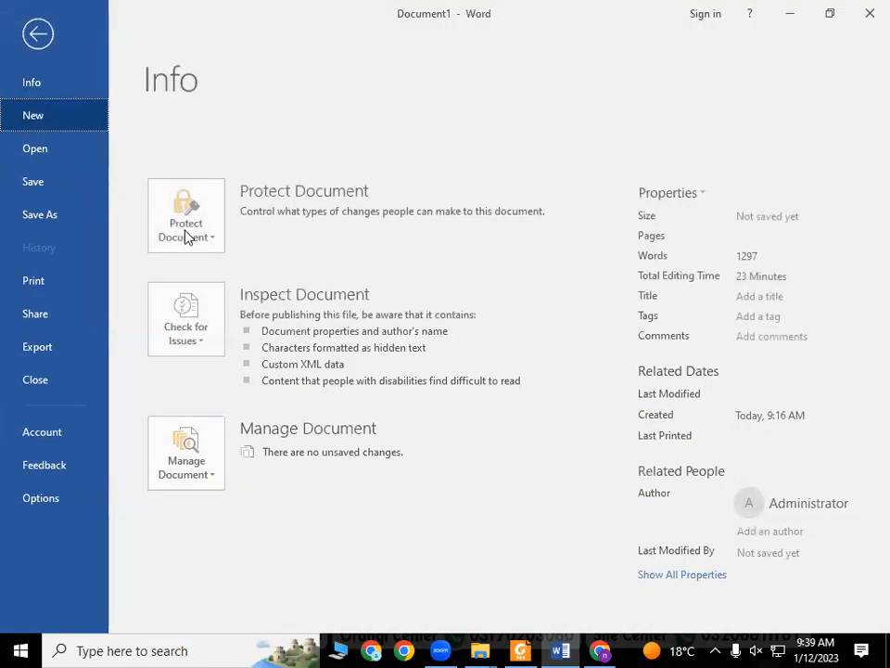
click(239, 319)
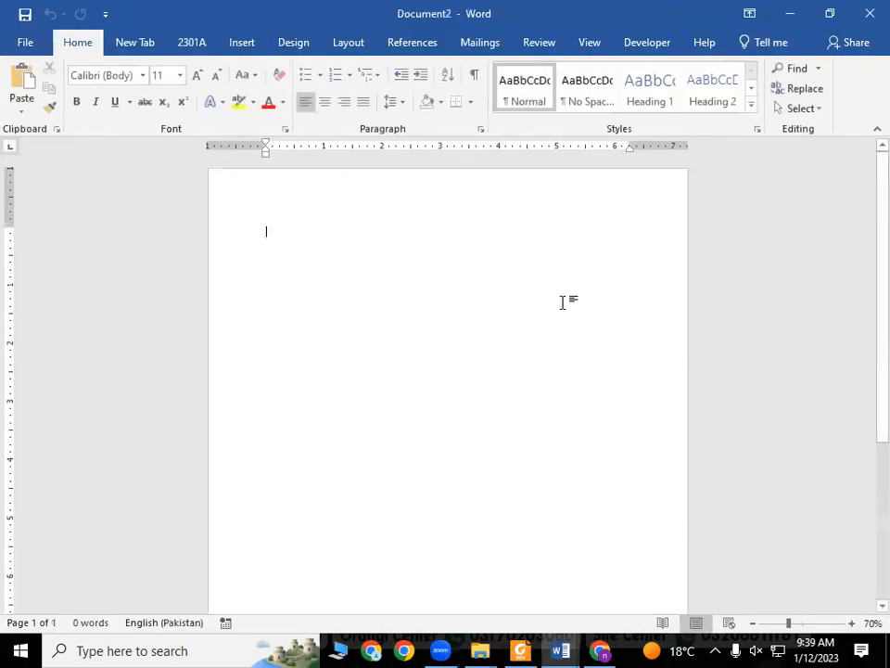
Draw a tall rectangle shape about 3.2 inches wide and 5.7 inches high on the left half of the page
click(228, 42)
click(101, 110)
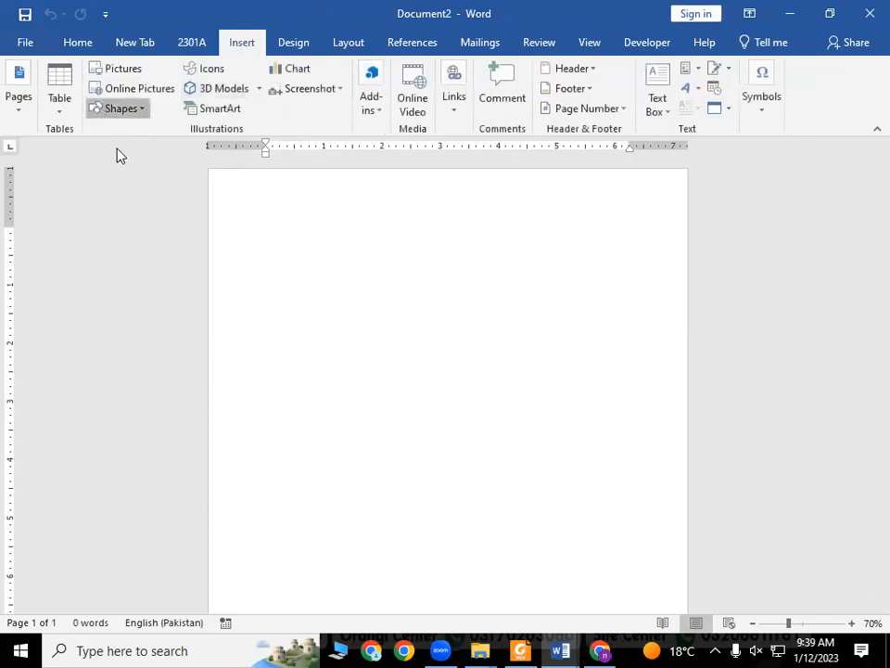
click(148, 149)
drag(244, 250, 427, 579)
Stretch the rectangle downward to about 6.2 inches high and move it slightly up and to the left
scroll(348, 384, down, 2)
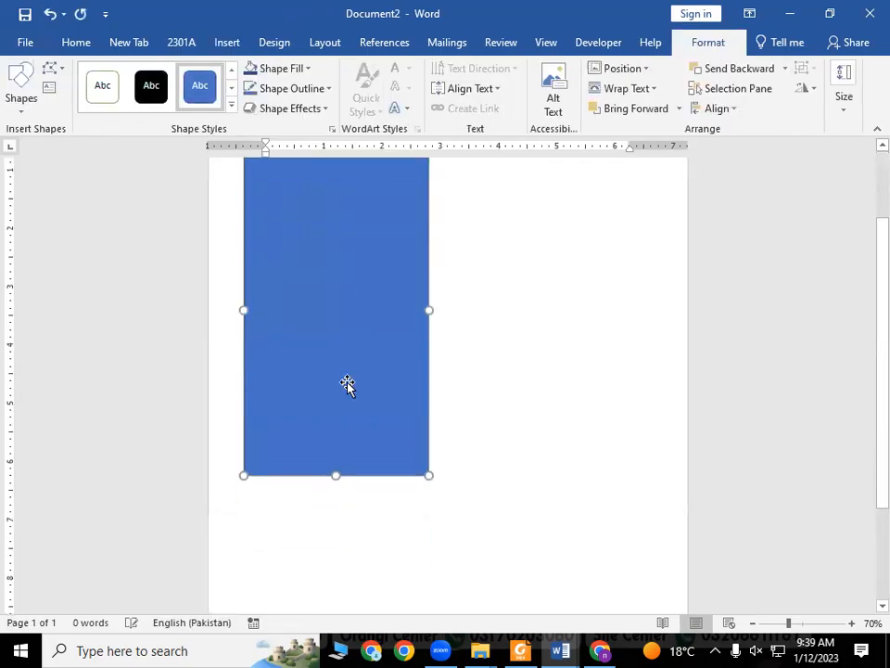
scroll(406, 424, up, 2)
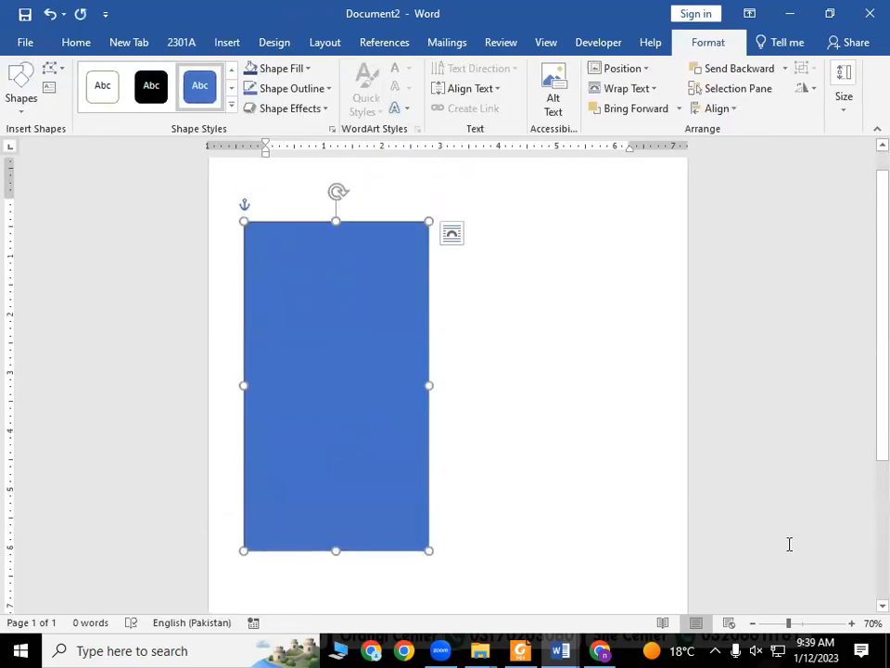
ctrl+scroll(640, 468, up, 2)
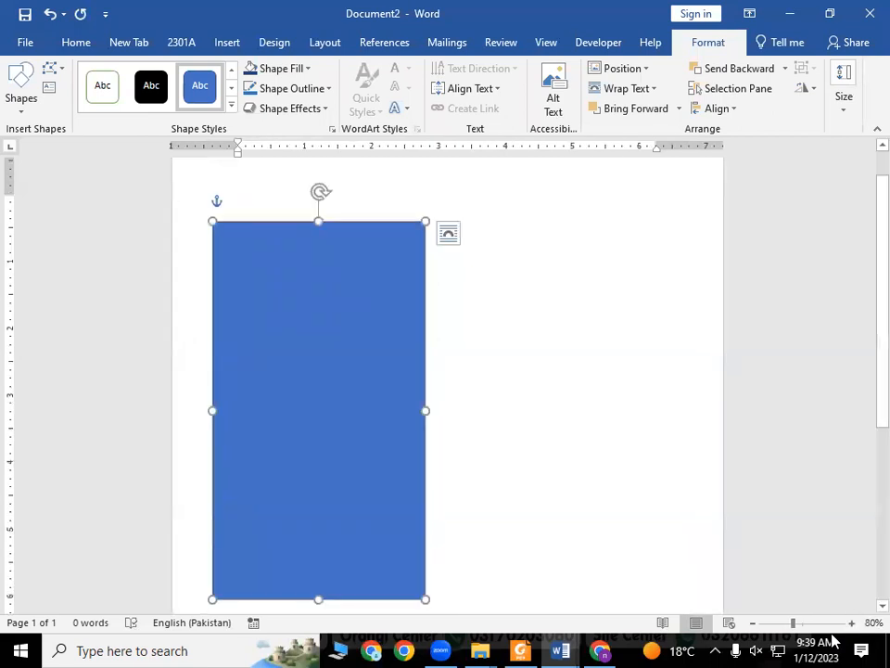
scroll(295, 419, down, 1)
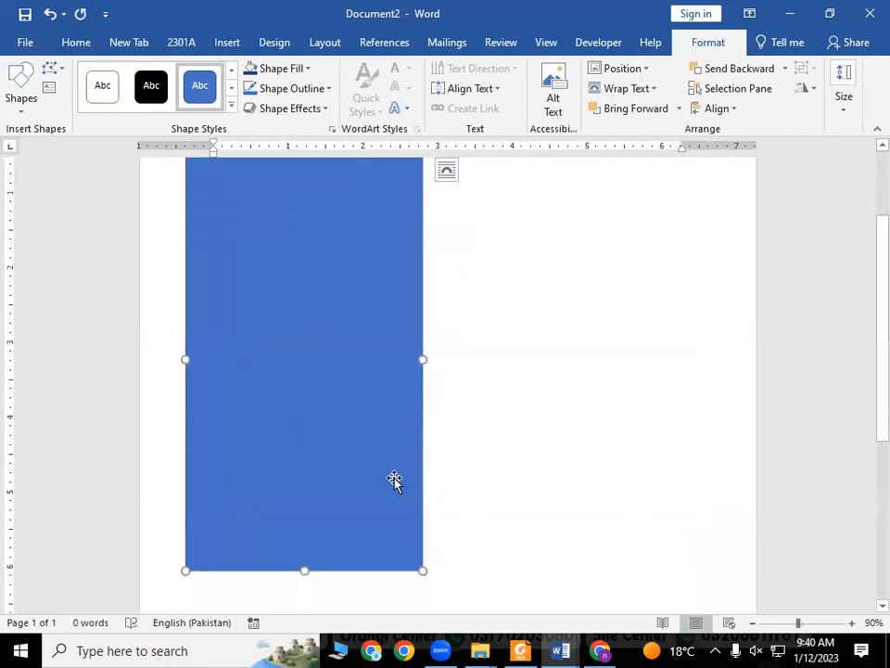
scroll(390, 471, up, 1)
scroll(384, 464, down, 2)
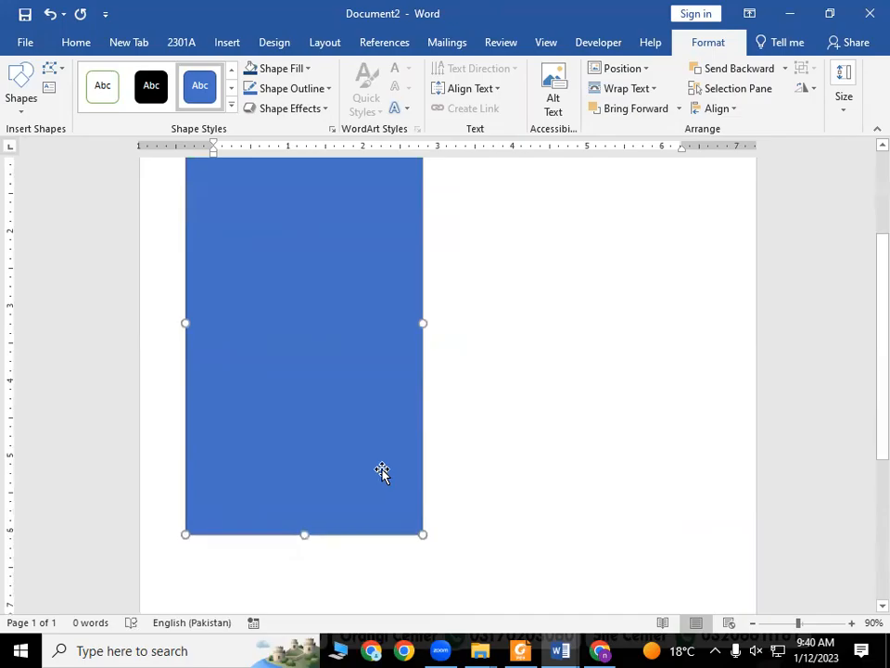
drag(299, 535, 302, 576)
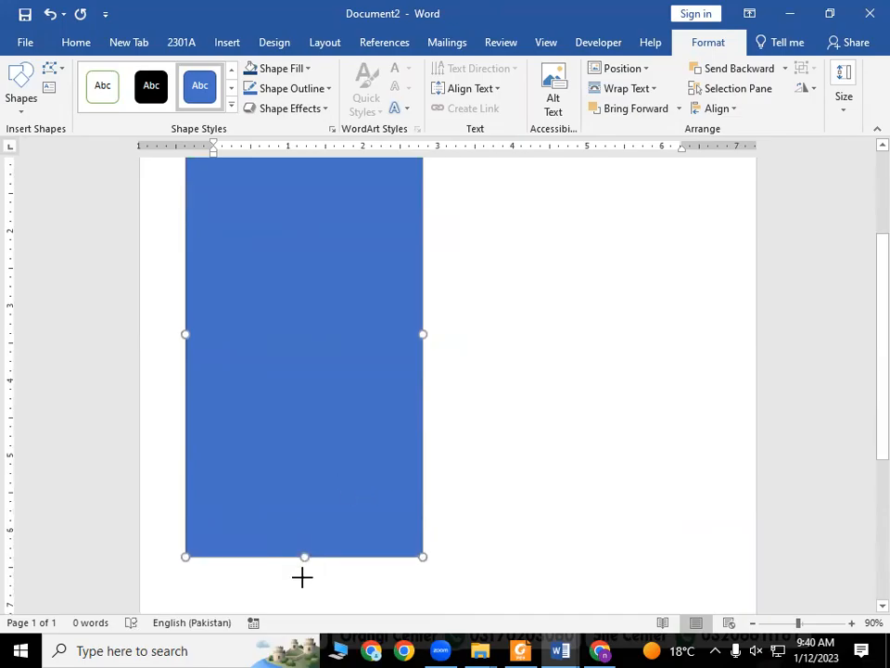
scroll(361, 461, up, 2)
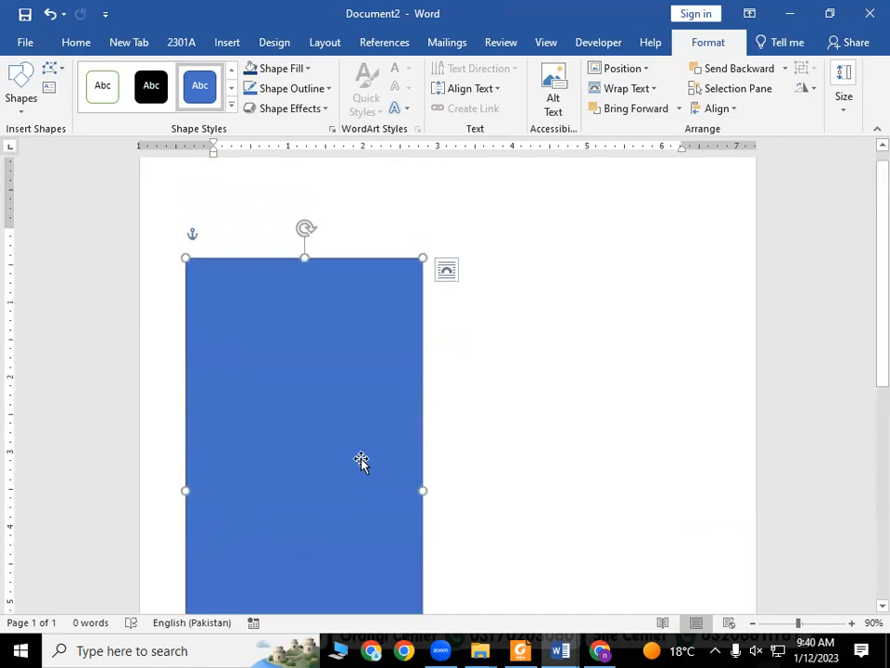
drag(380, 438, 331, 451)
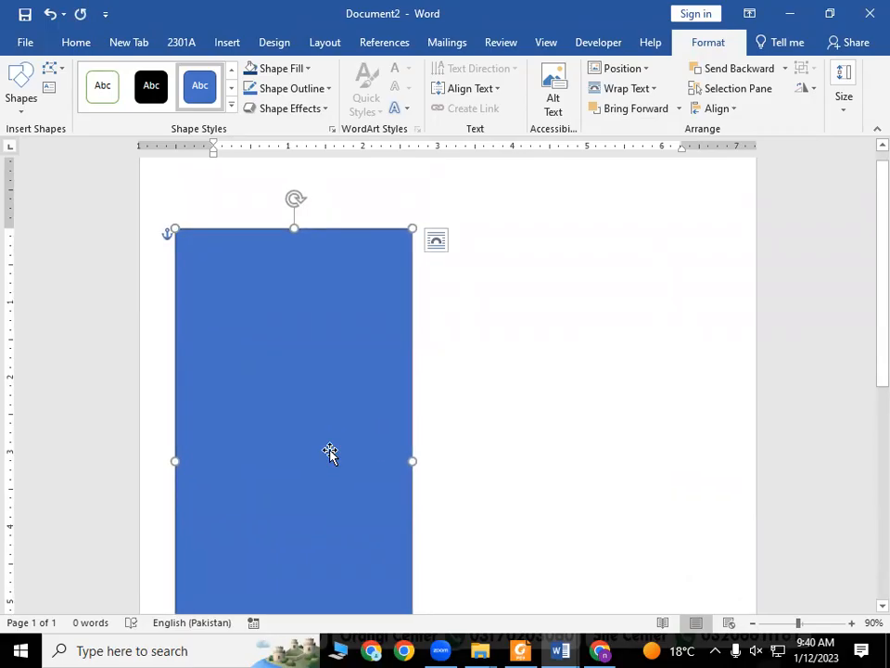
Fill the rectangle with the Pink tissue paper texture
scroll(223, 459, down, 2)
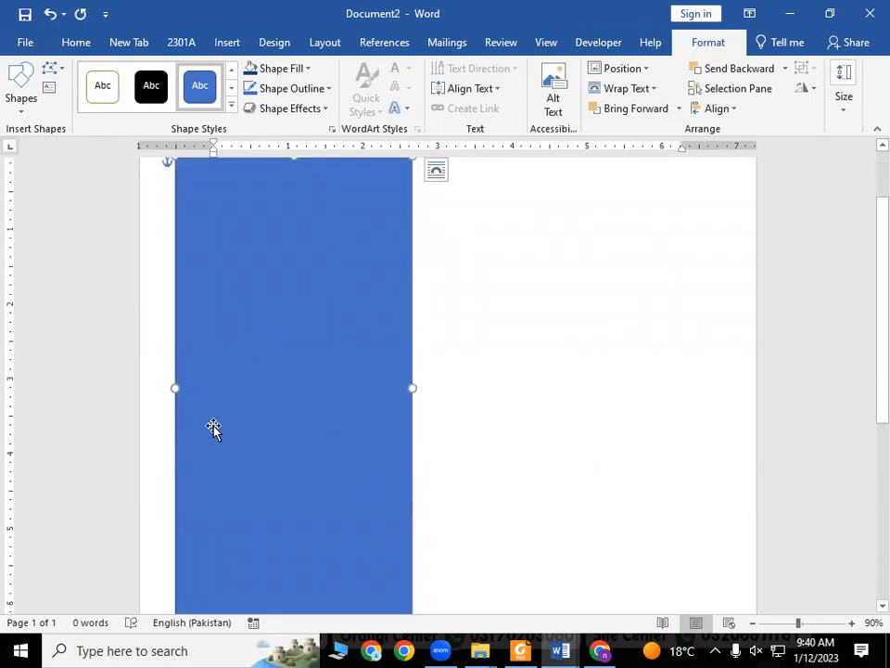
scroll(213, 429, up, 2)
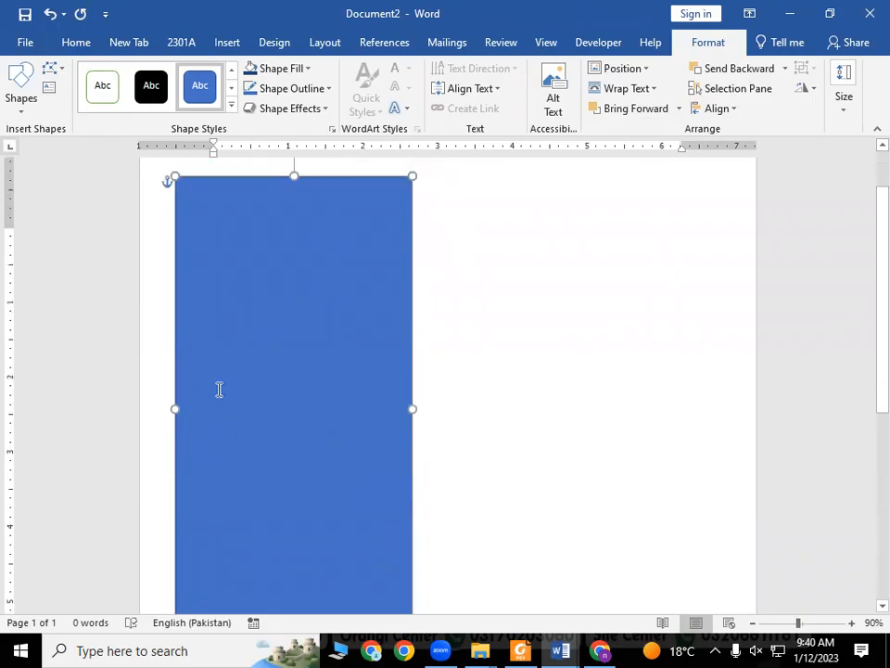
click(307, 69)
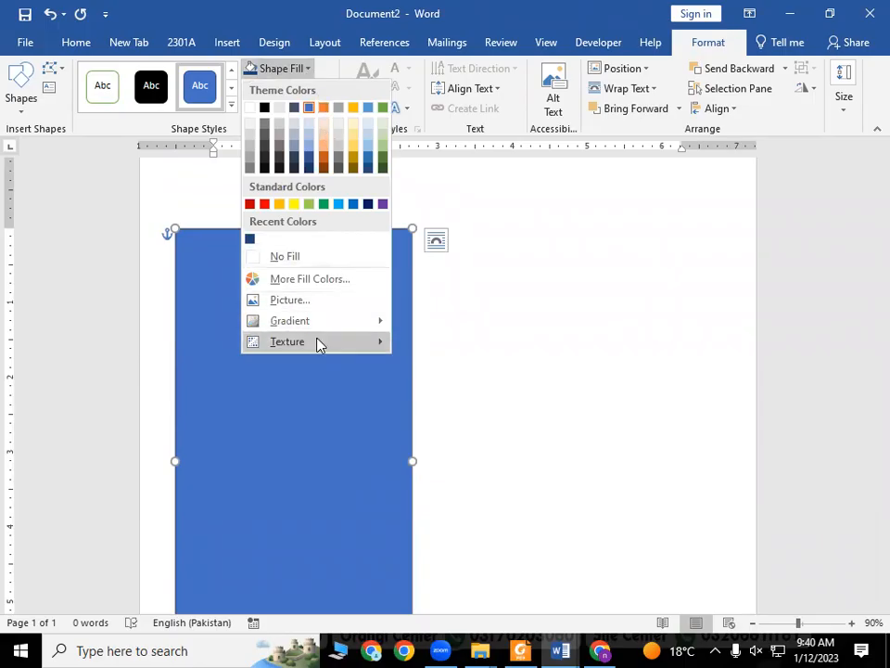
mouse_move(331, 346)
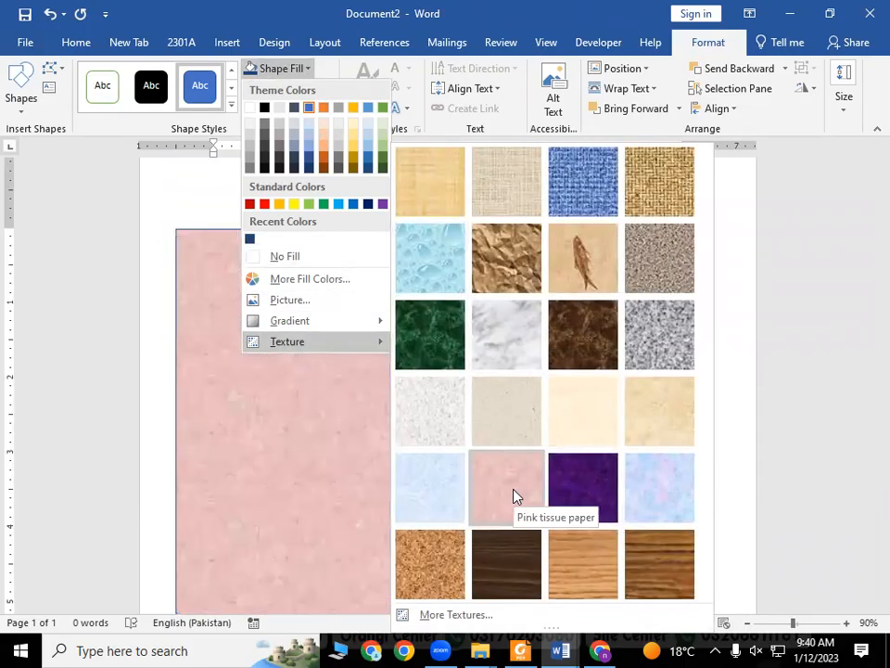
click(516, 496)
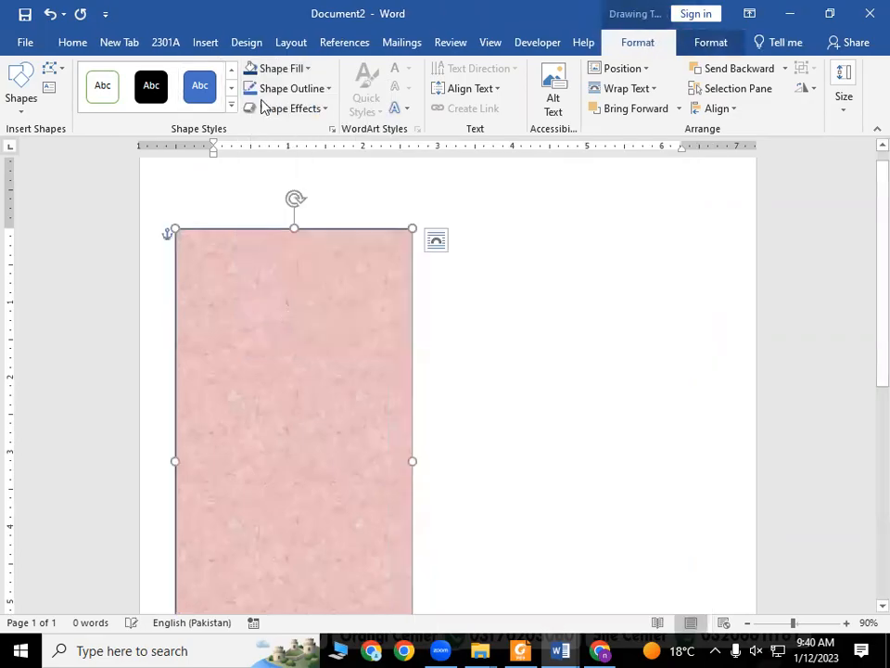
click(306, 70)
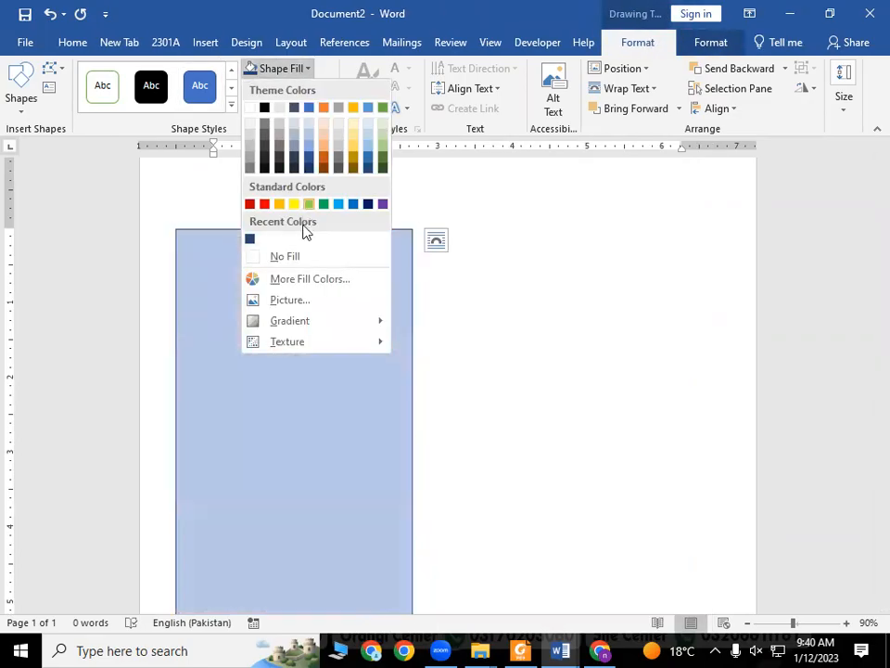
click(192, 484)
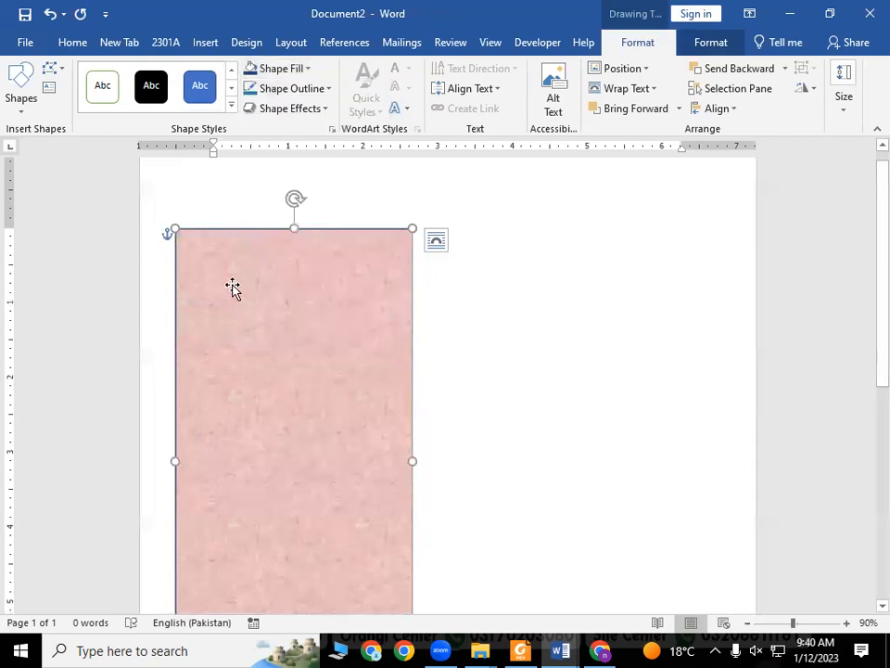
Remove the outline from the textured rectangle
click(330, 88)
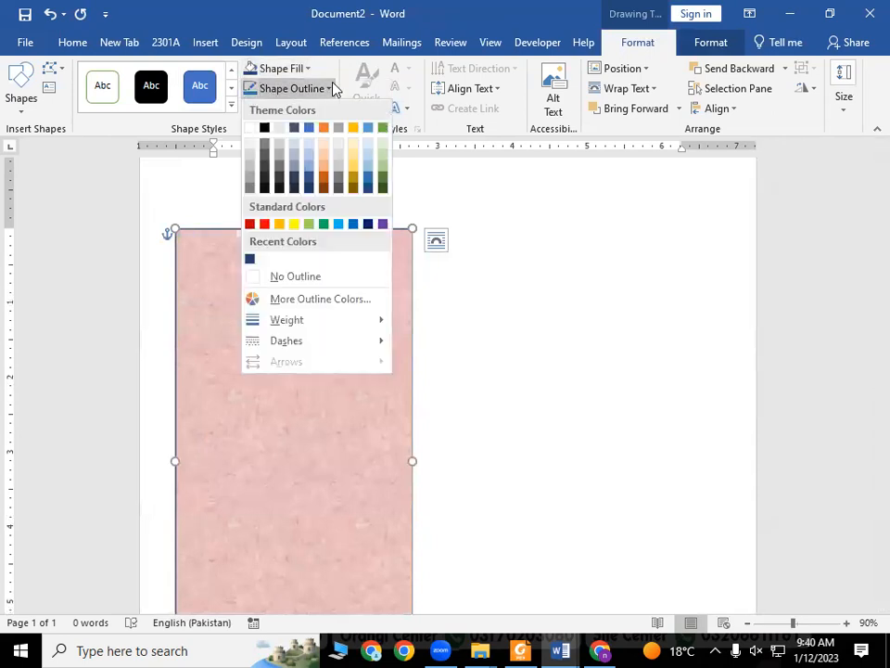
click(265, 295)
scroll(292, 380, down, 2)
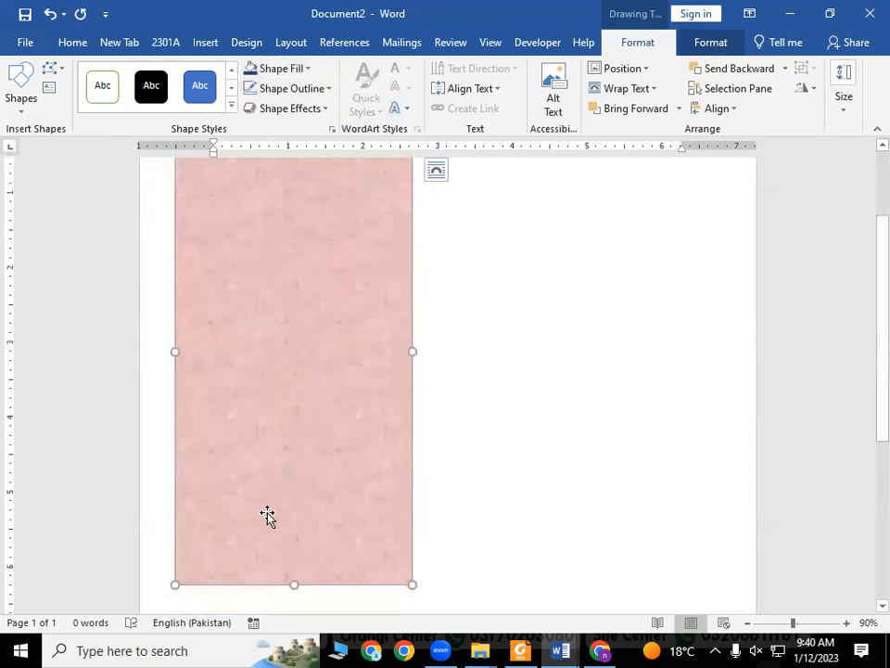
scroll(285, 516, up, 2)
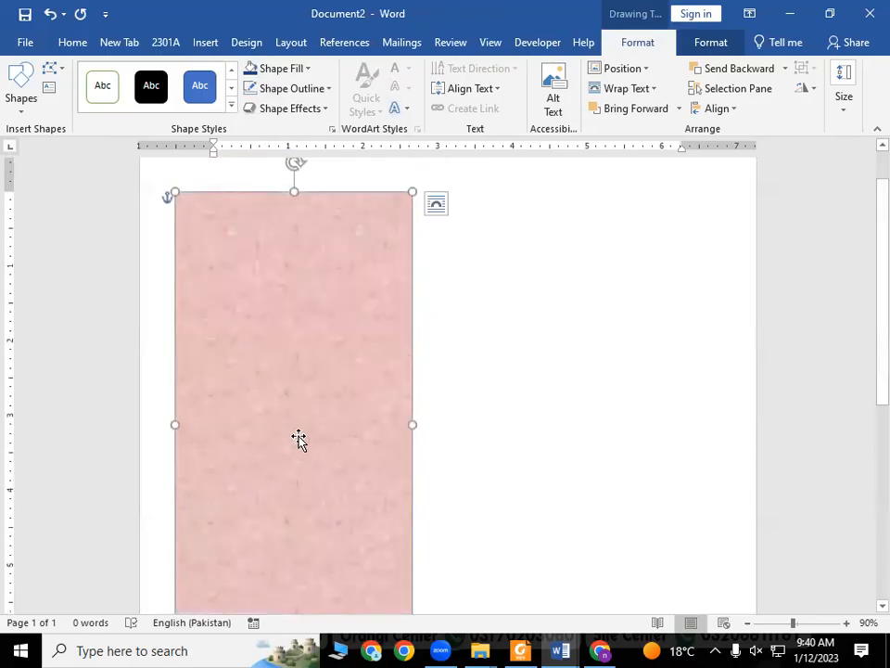
Paste a copy of the textured rectangle, place it beside the original on the right half of the page, and reselect the original
key(ctrl+v)
drag(298, 440, 562, 426)
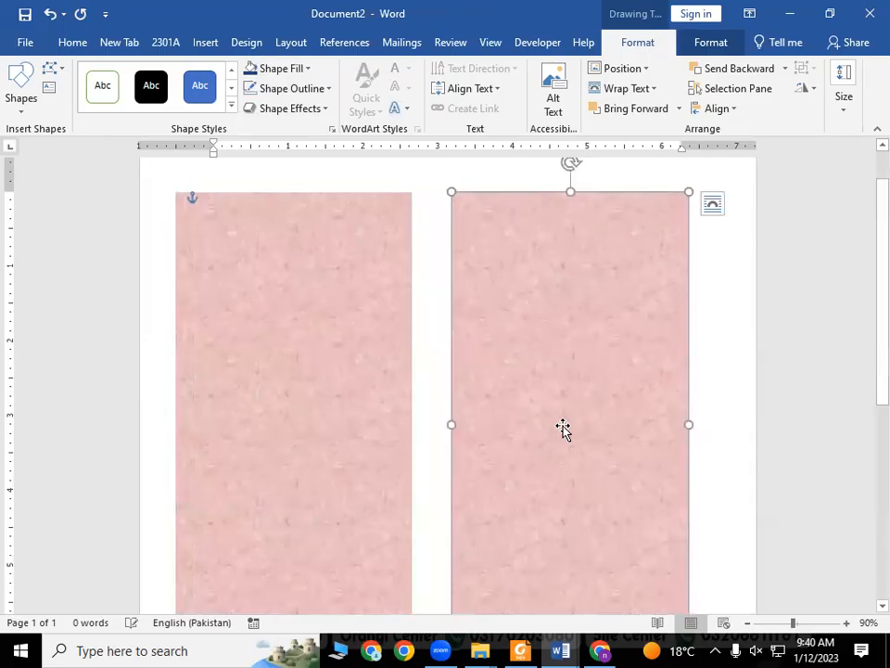
click(155, 419)
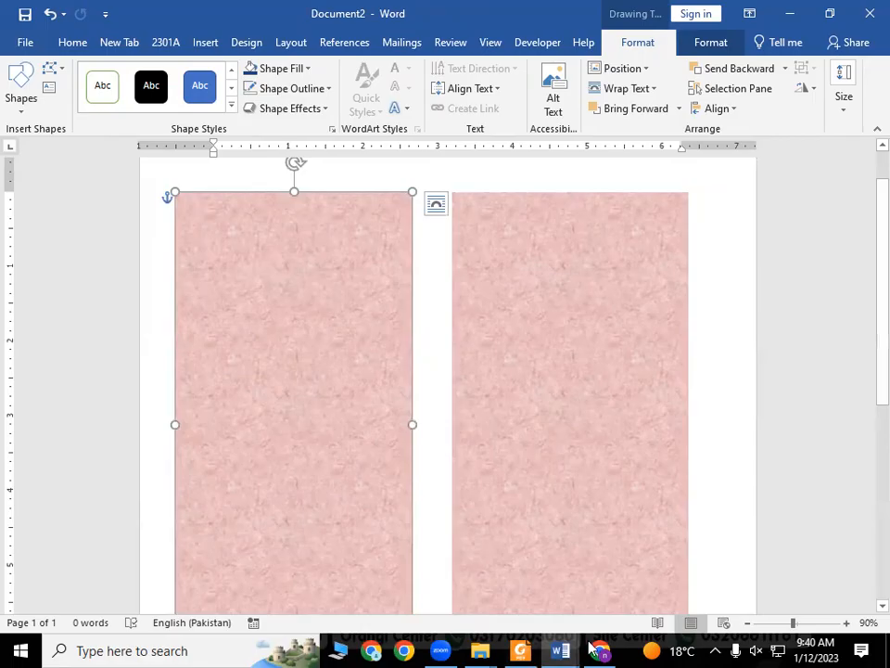
Switch to Chrome and search Google Images for "heart shape border design png"
triple_click(276, 82)
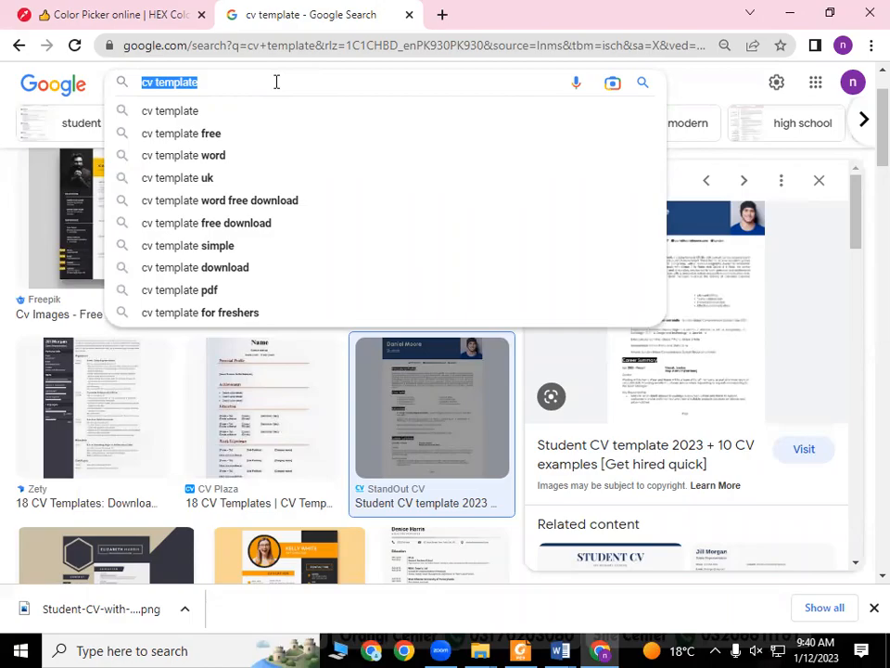
text(hea)
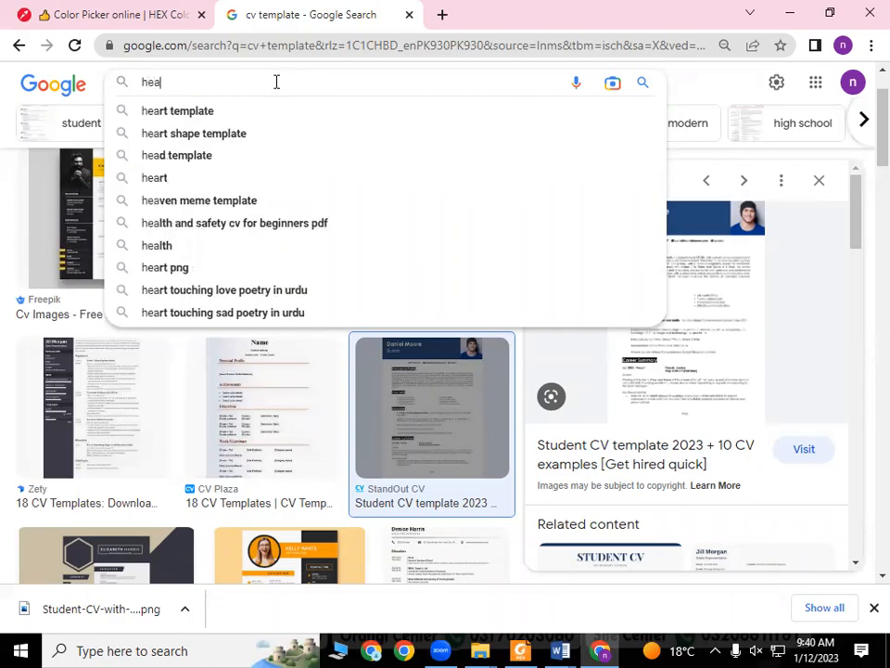
key(Down)
key(Down)
key(BackSpace)
key(BackSpace)
key(BackSpace)
key(BackSpace)
key(BackSpace)
key(BackSpace)
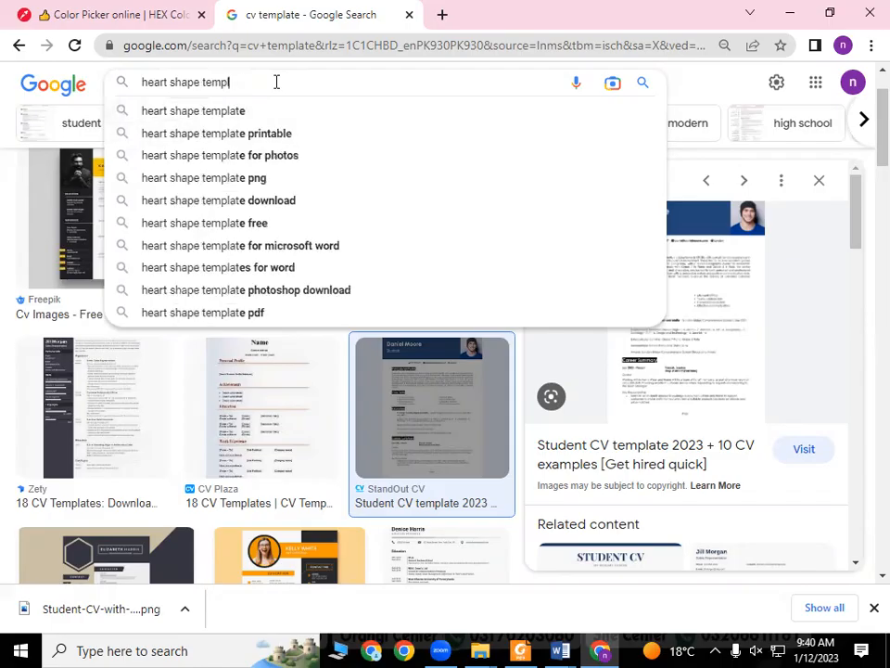
text(border)
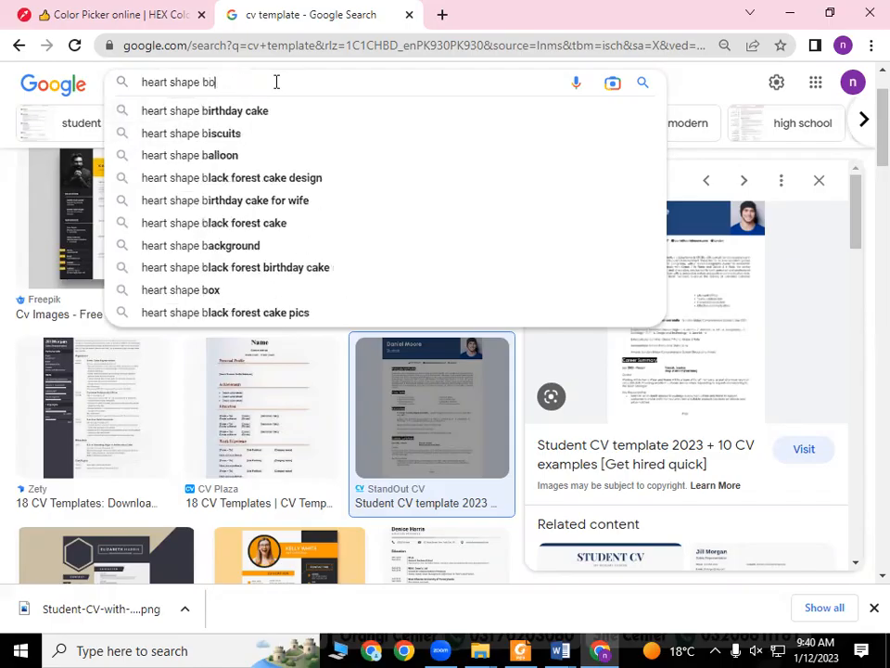
key(Down)
key(Down)
key(Return)
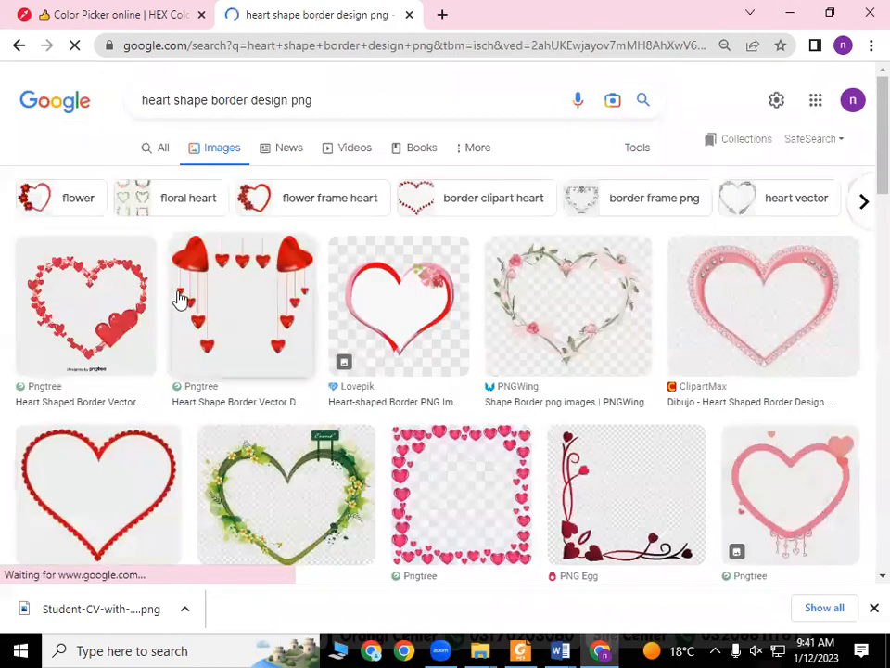
Save the Pngtree red heart-shaped border image to the Downloads folder under the name border
scroll(161, 312, down, 3)
scroll(161, 311, up, 3)
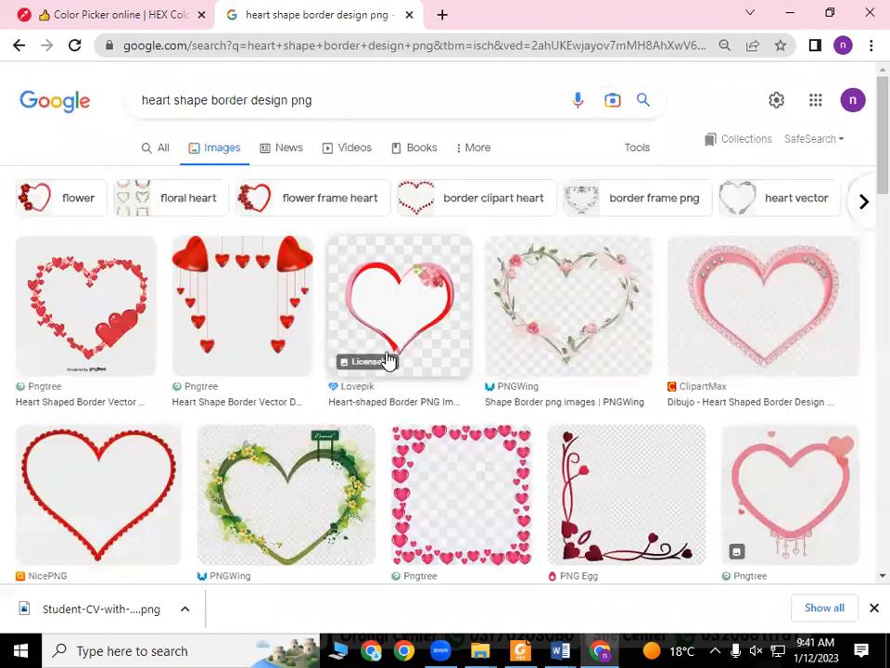
click(127, 350)
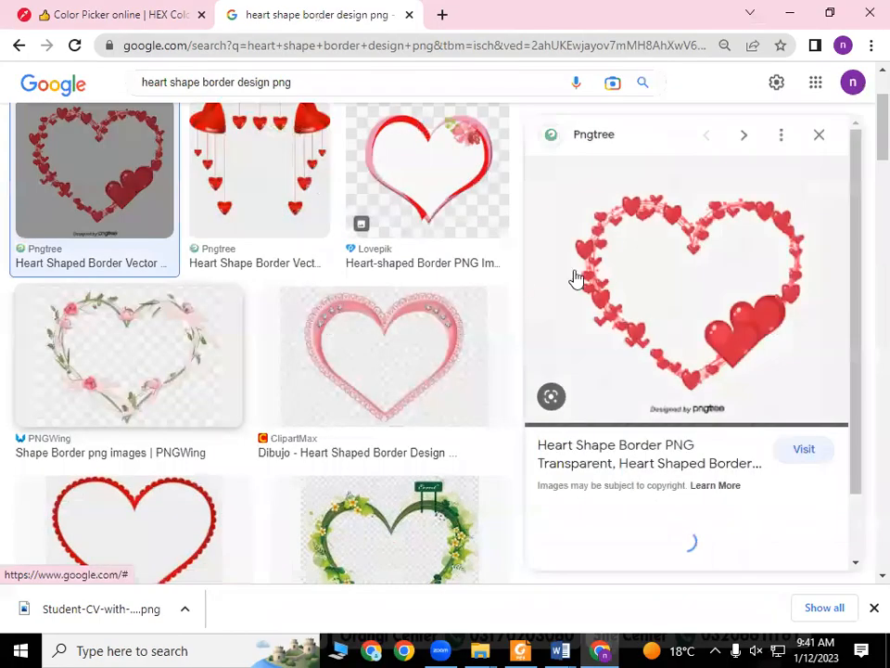
right_click(647, 216)
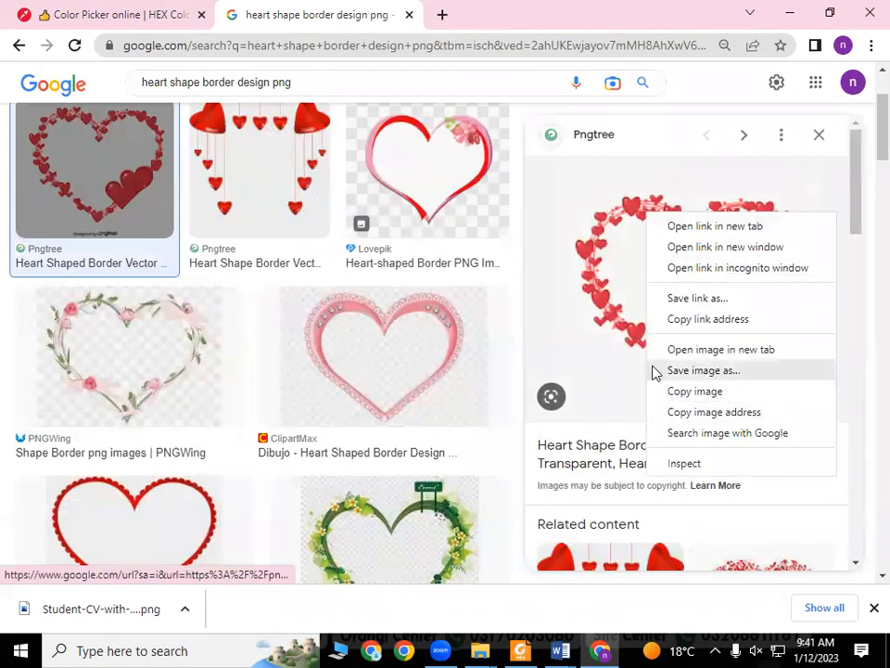
click(754, 372)
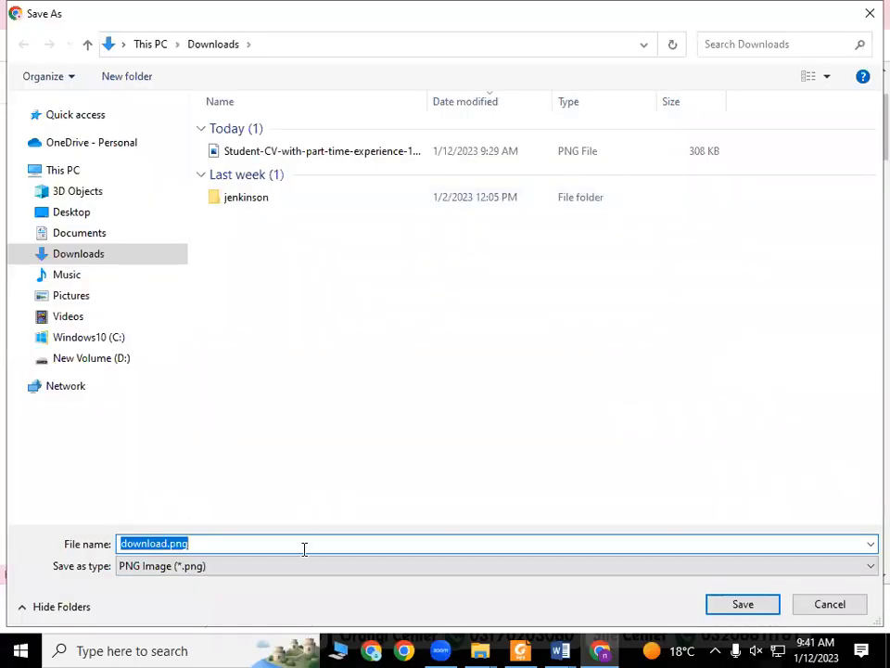
text(border)
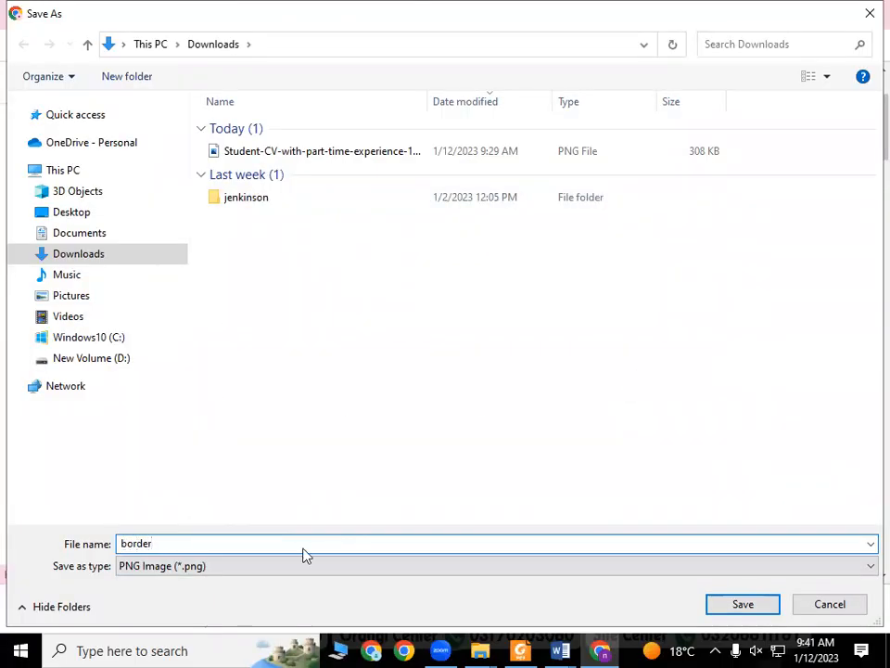
key(Return)
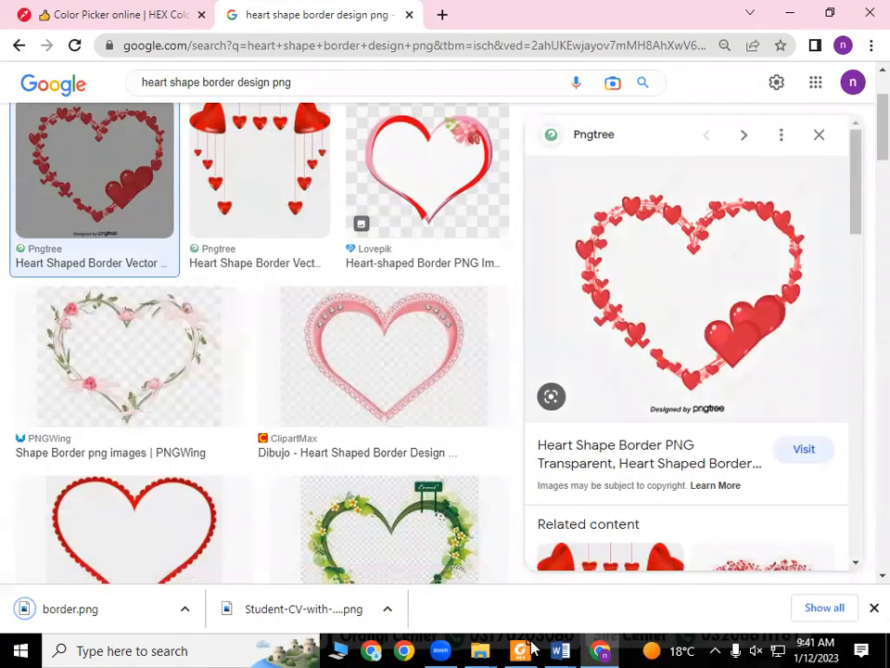
Return to Document2 in Word and draw a text box about 2.1 by 1.4 inches on the left pink rectangle
click(560, 650)
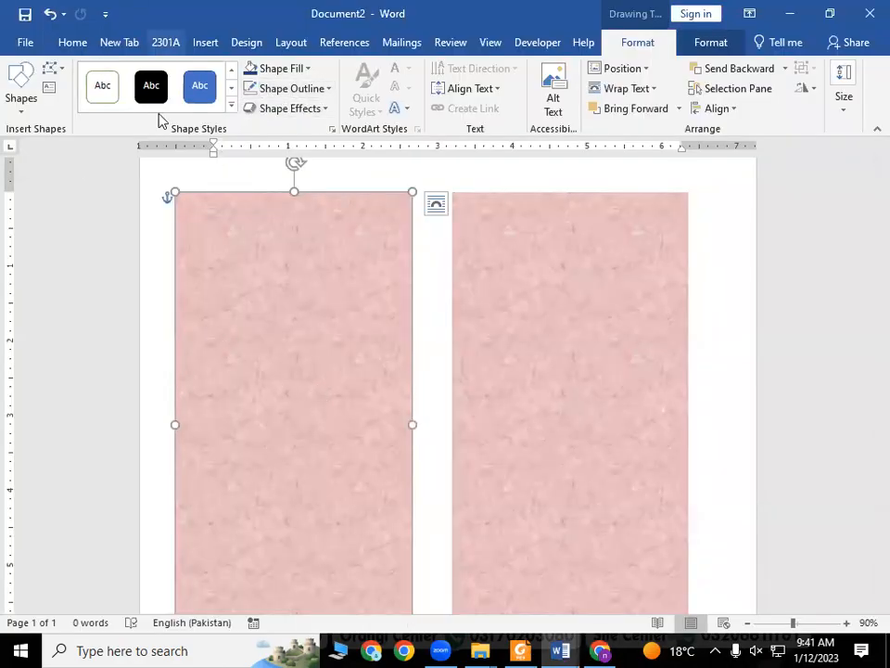
click(46, 85)
drag(222, 299, 382, 400)
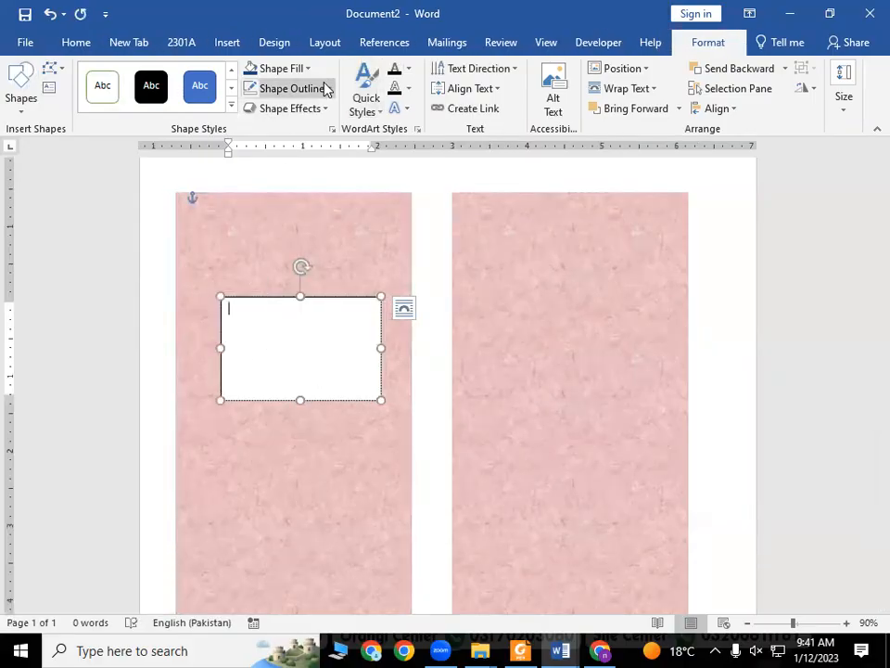
Fill the text box with the Pink tissue paper texture and remove its outline
click(250, 88)
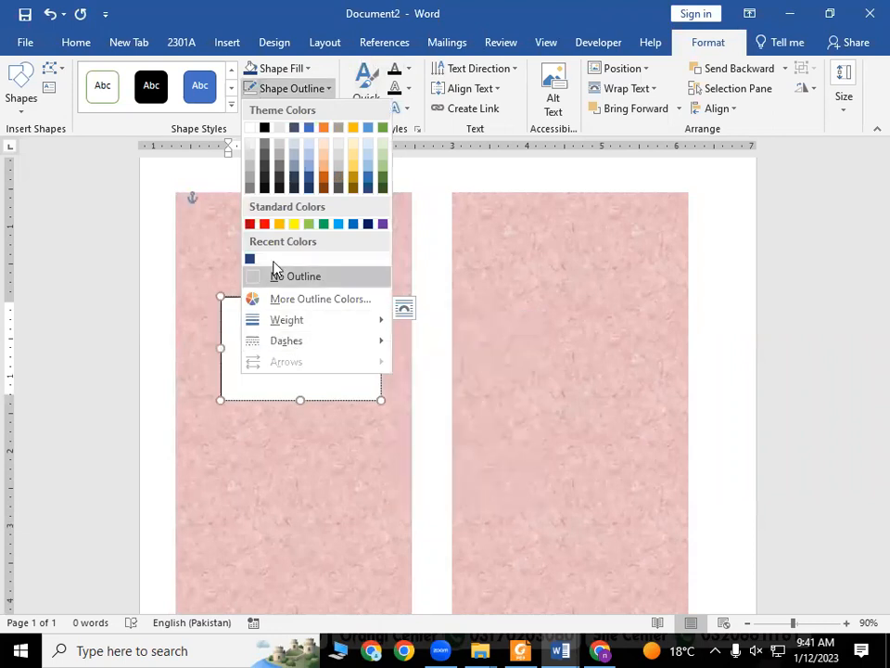
click(307, 67)
click(306, 67)
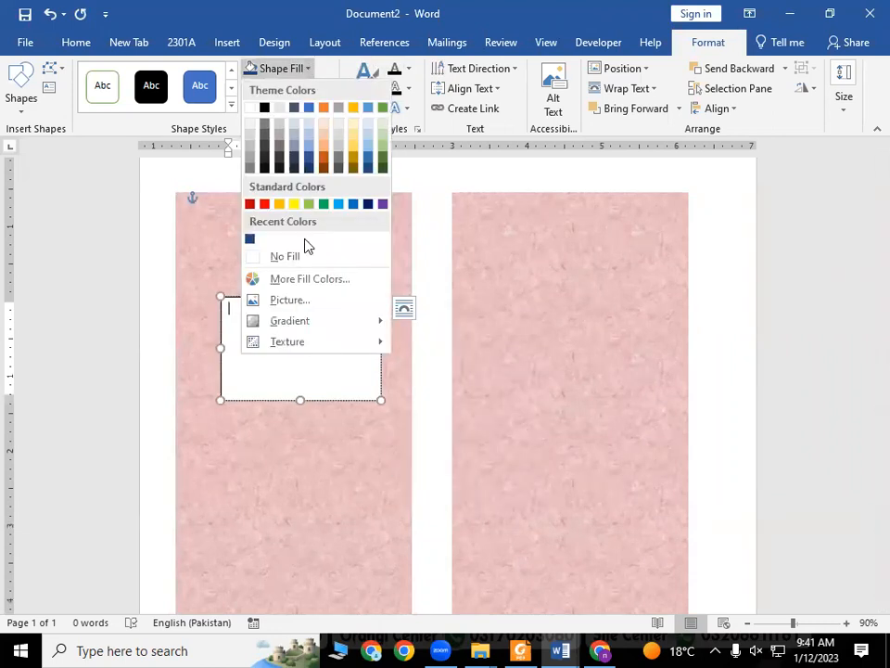
mouse_move(324, 317)
mouse_move(365, 343)
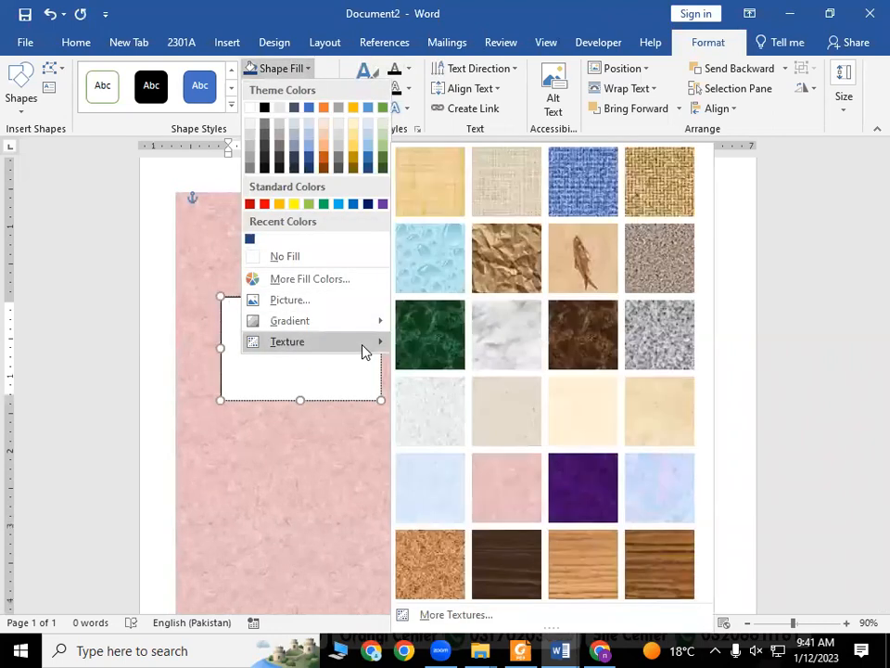
click(507, 498)
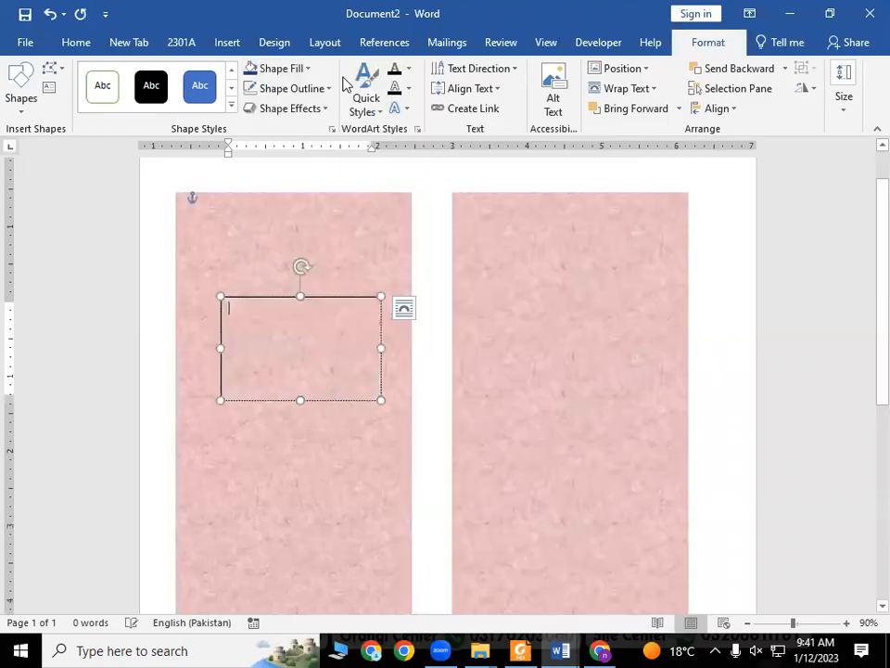
click(301, 88)
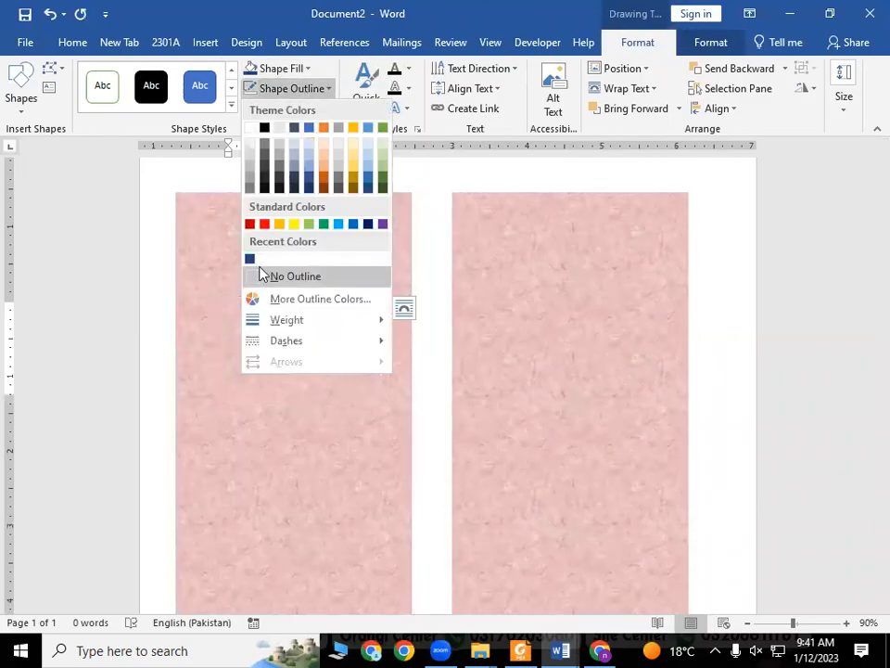
click(263, 275)
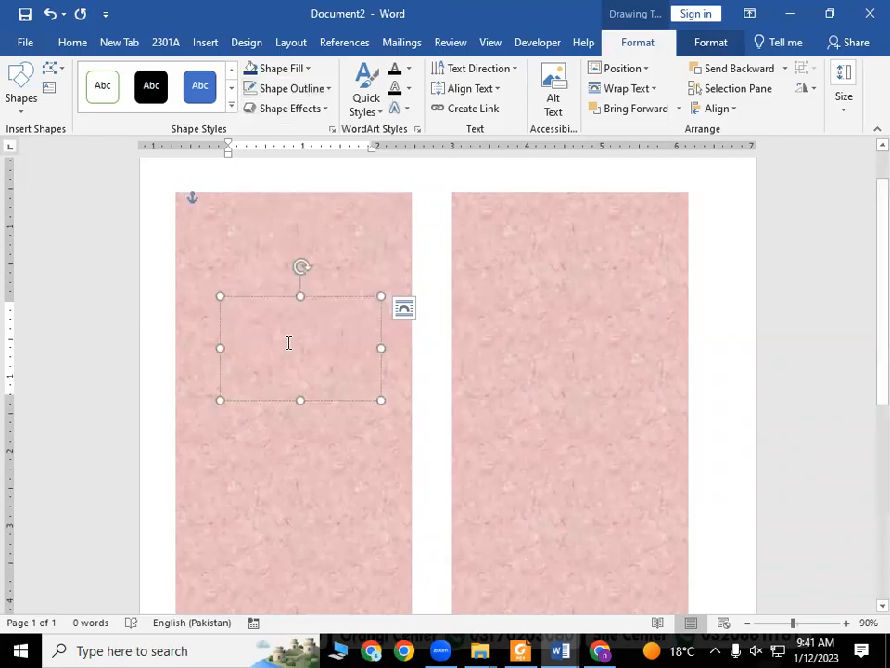
Enter "Your invite to birthday party" in the text box and select that text
text(yo)
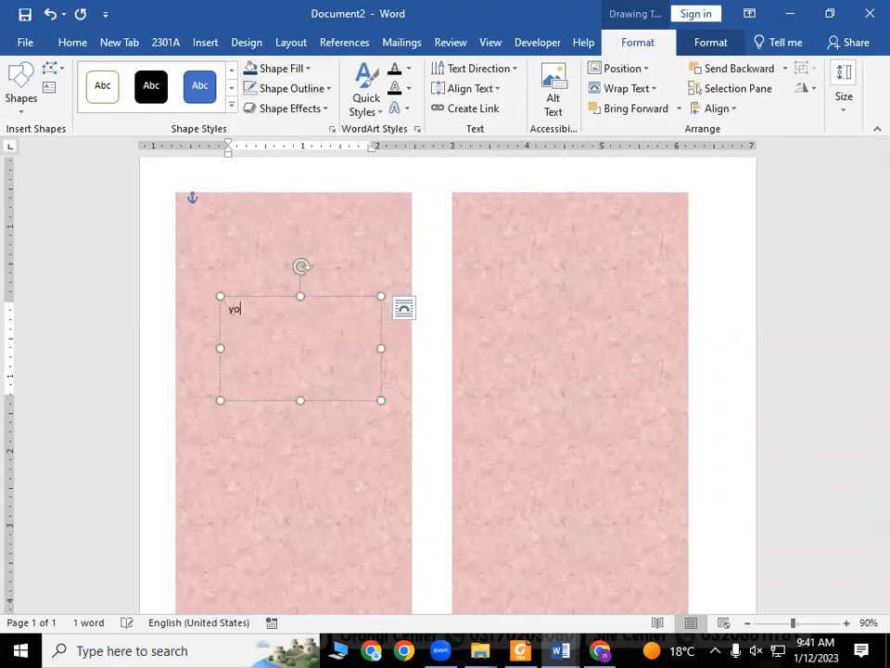
text(ur ibirthday party)
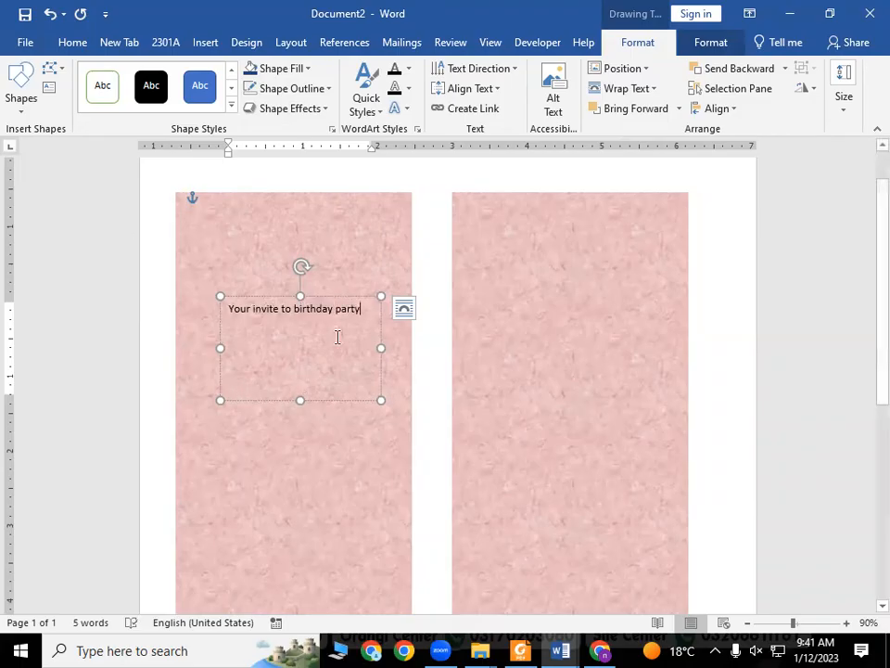
drag(350, 312, 222, 329)
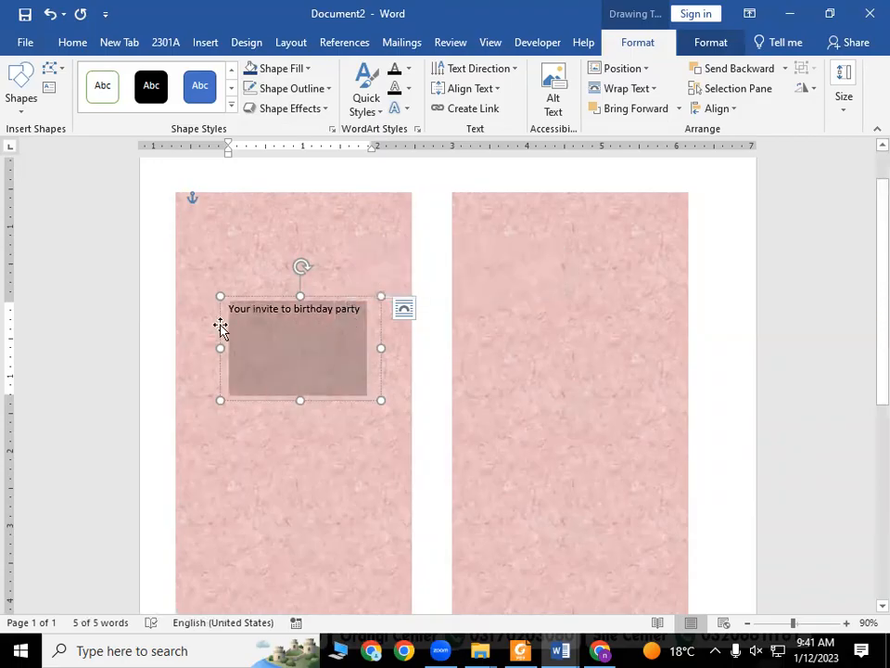
scroll(210, 453, down, 8)
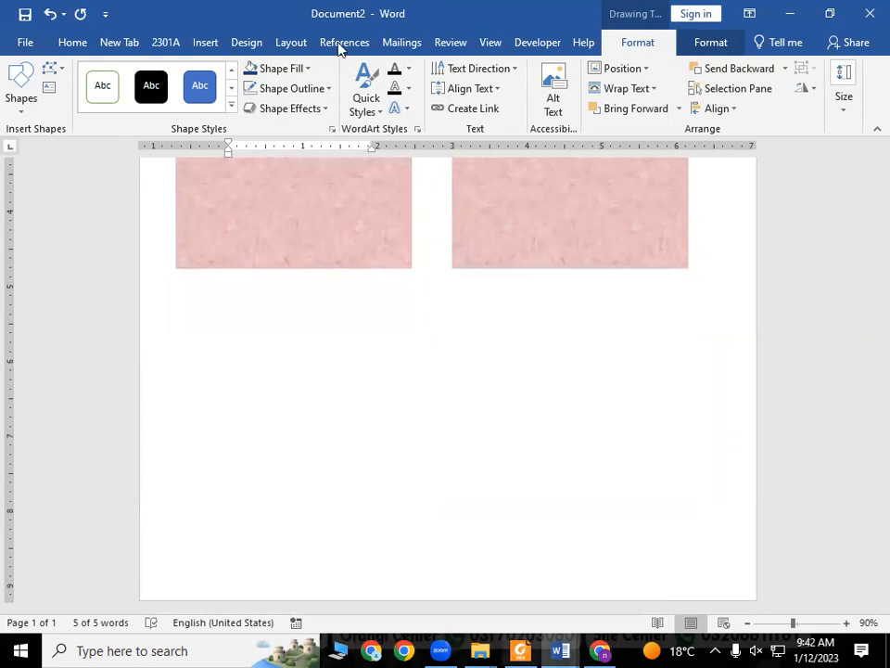
scroll(295, 267, up, 6)
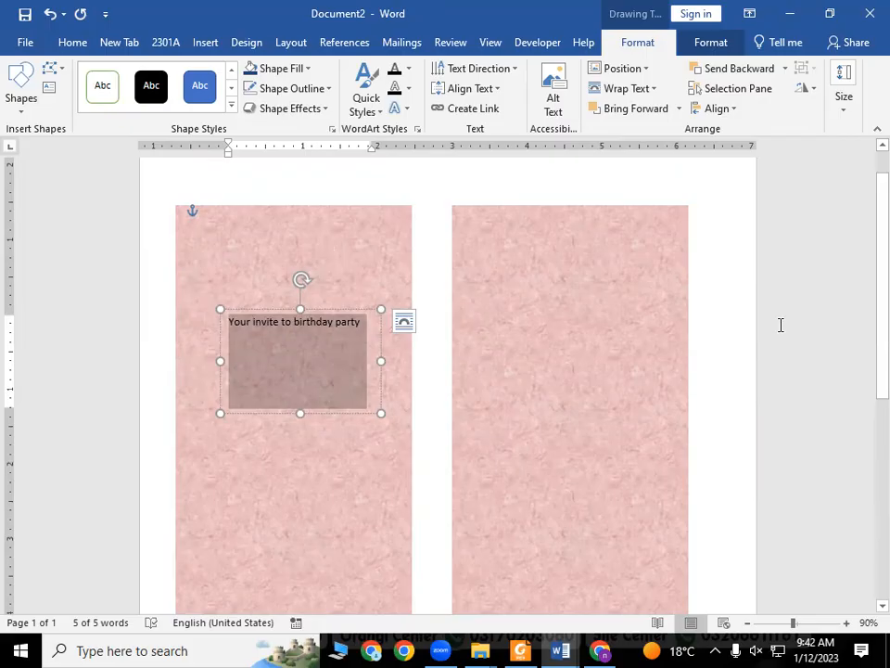
Switch to Document1 and enter "Aptech garden center" on the blank first page
mouse_move(560, 650)
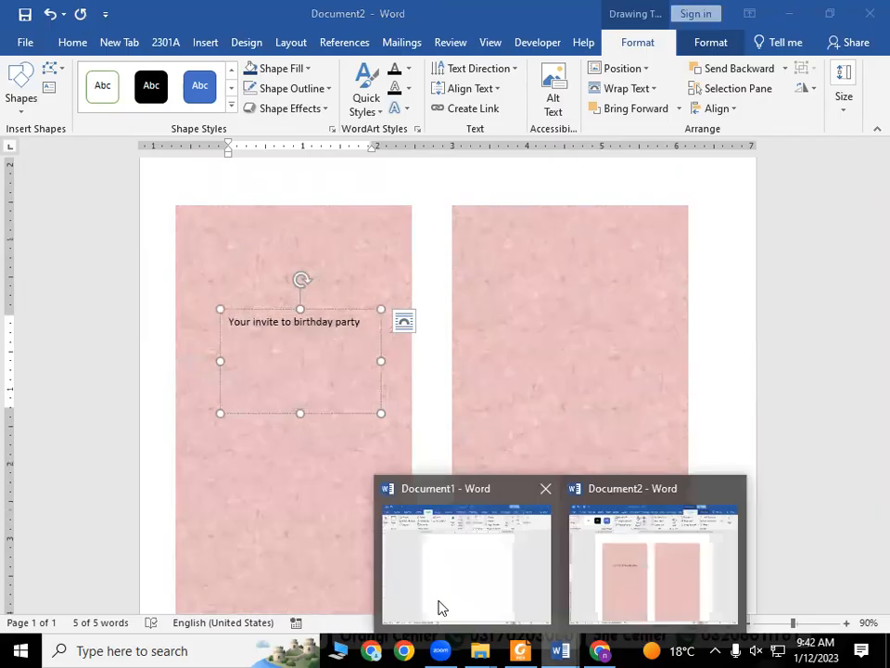
click(445, 605)
scroll(491, 436, down, 10)
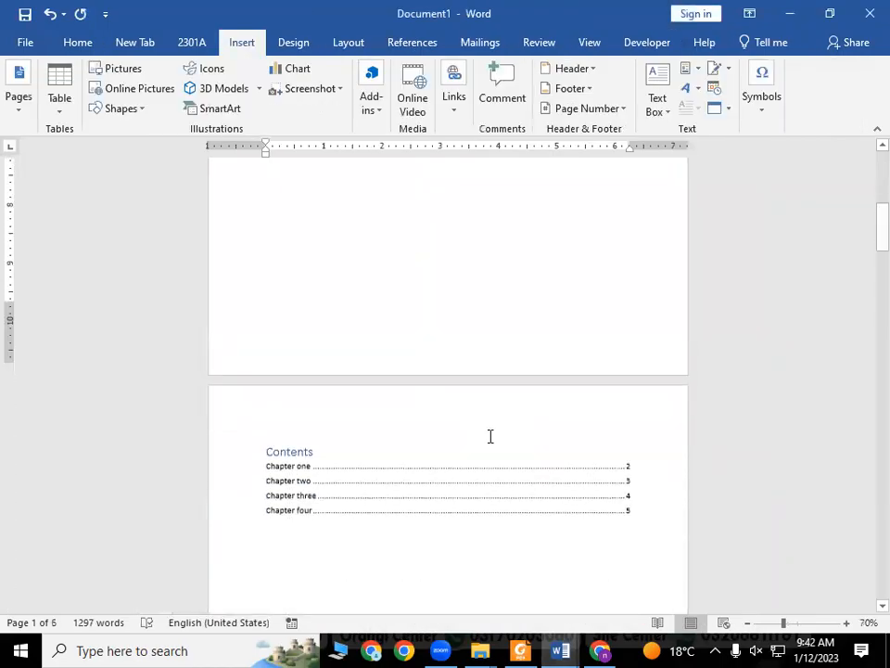
scroll(405, 411, up, 10)
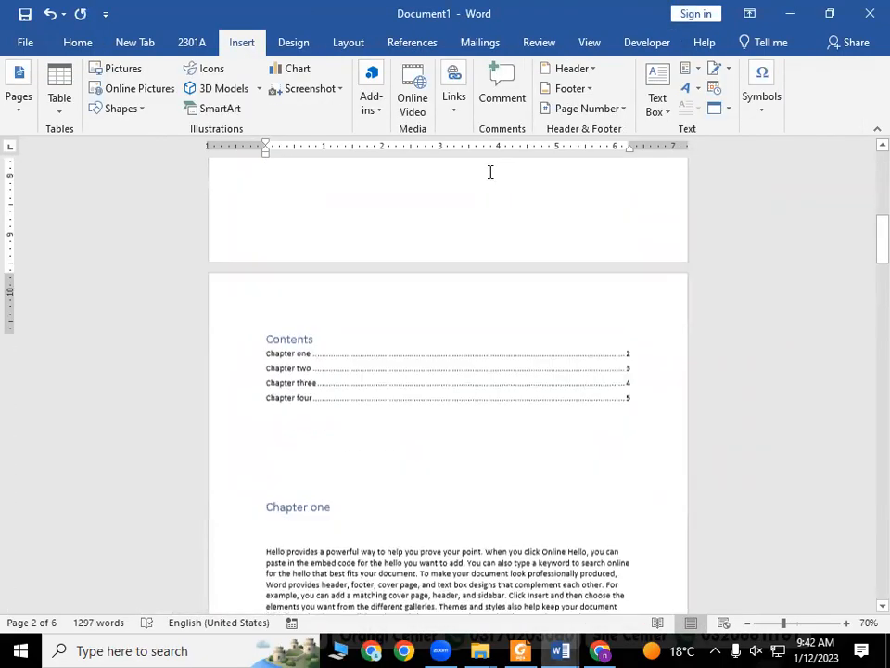
click(340, 317)
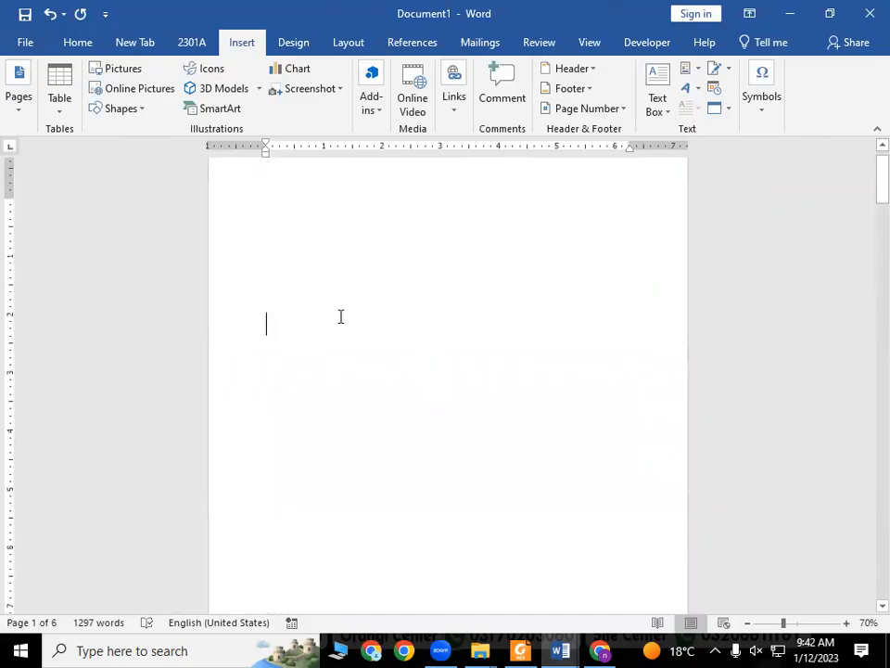
text(aptech garde)
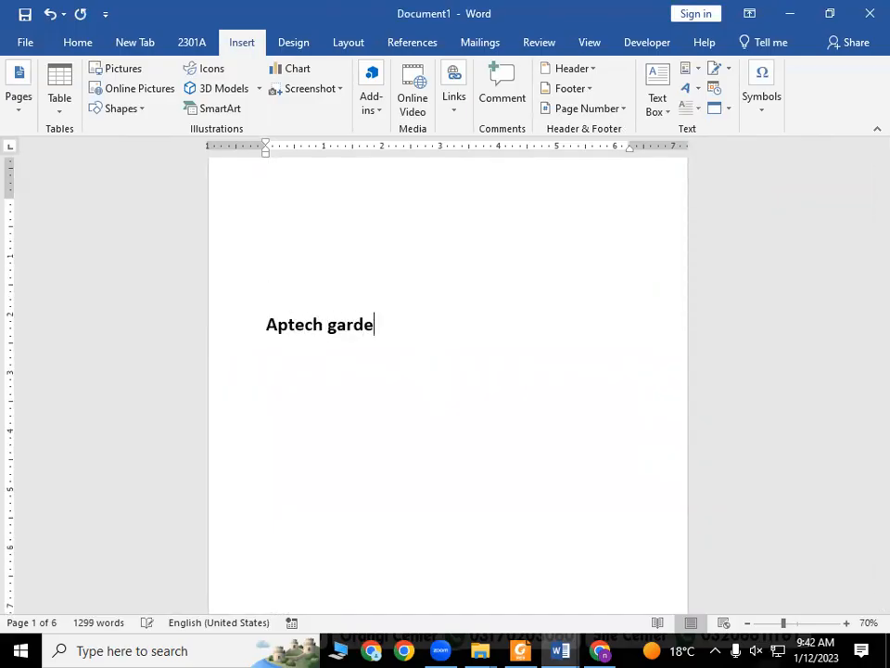
text(n center)
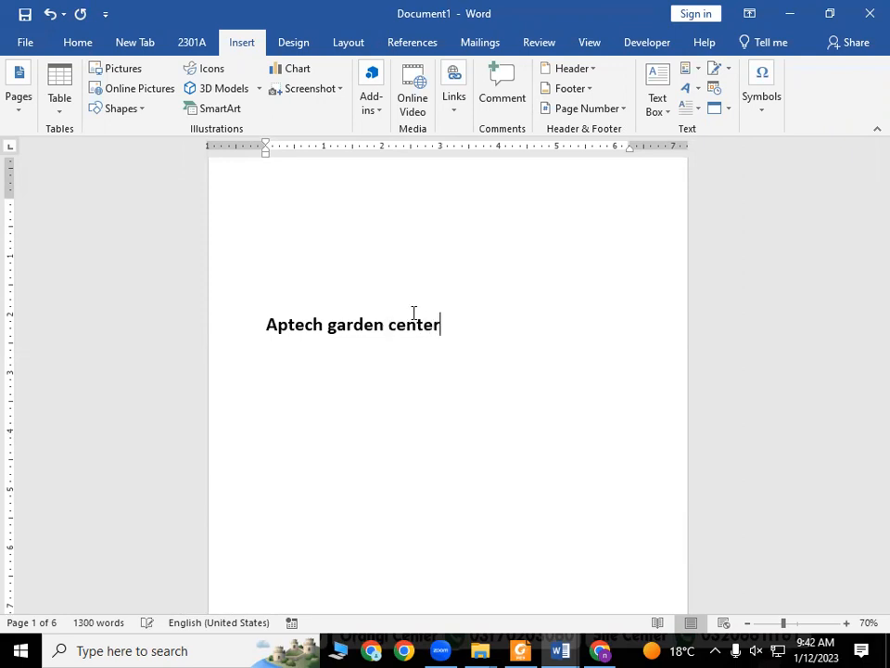
click(179, 320)
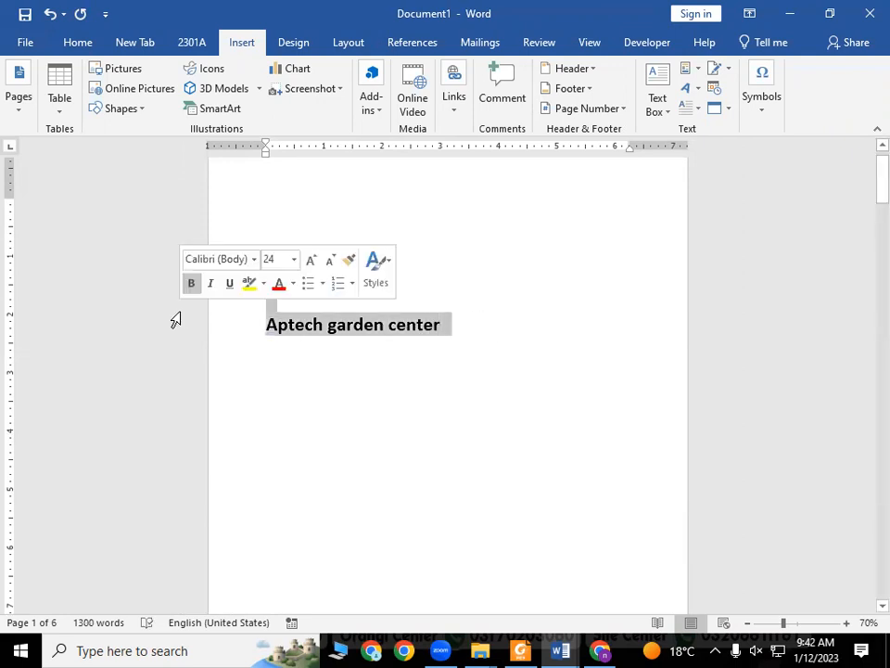
click(420, 434)
click(131, 329)
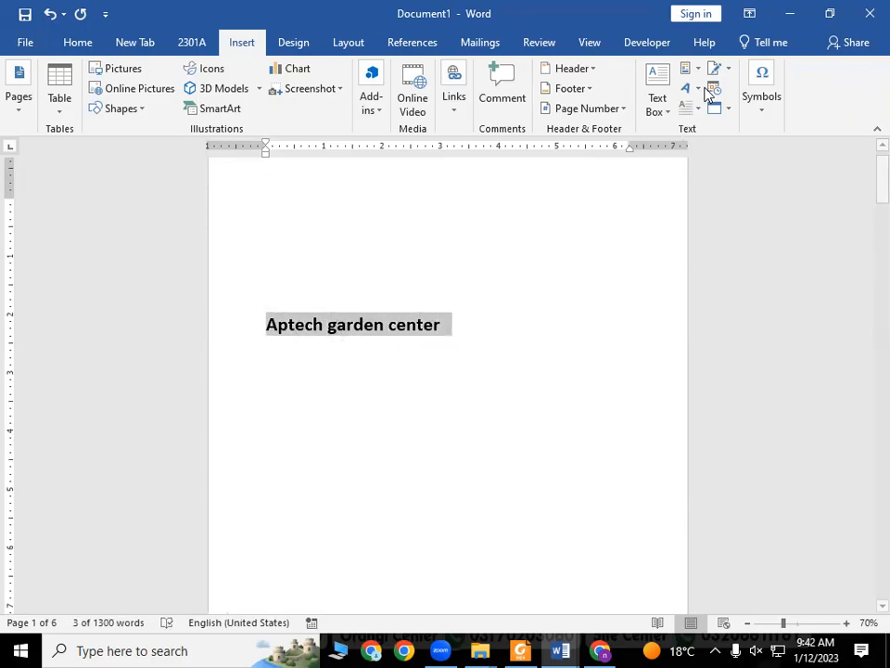
click(560, 260)
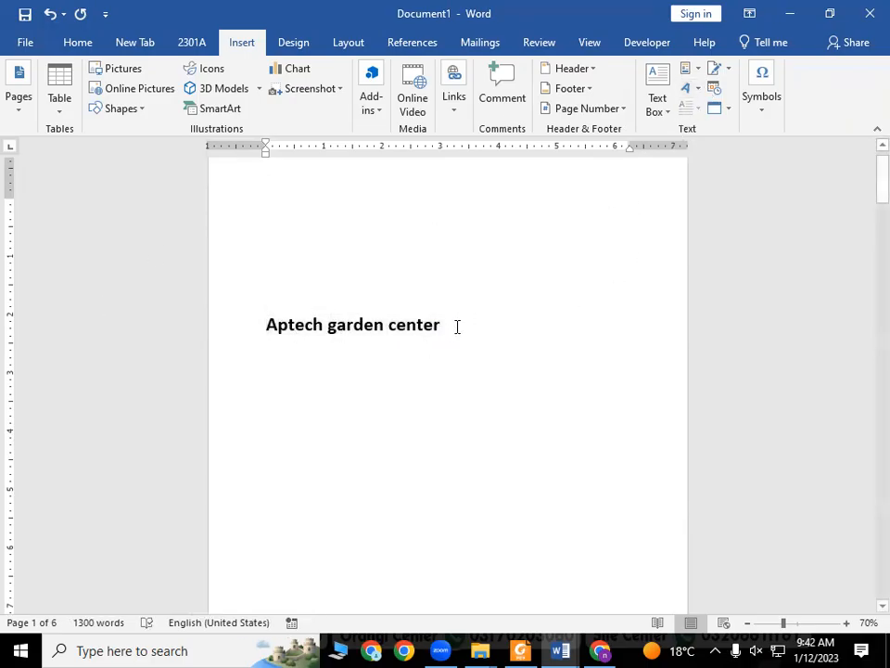
drag(458, 326, 259, 323)
click(691, 88)
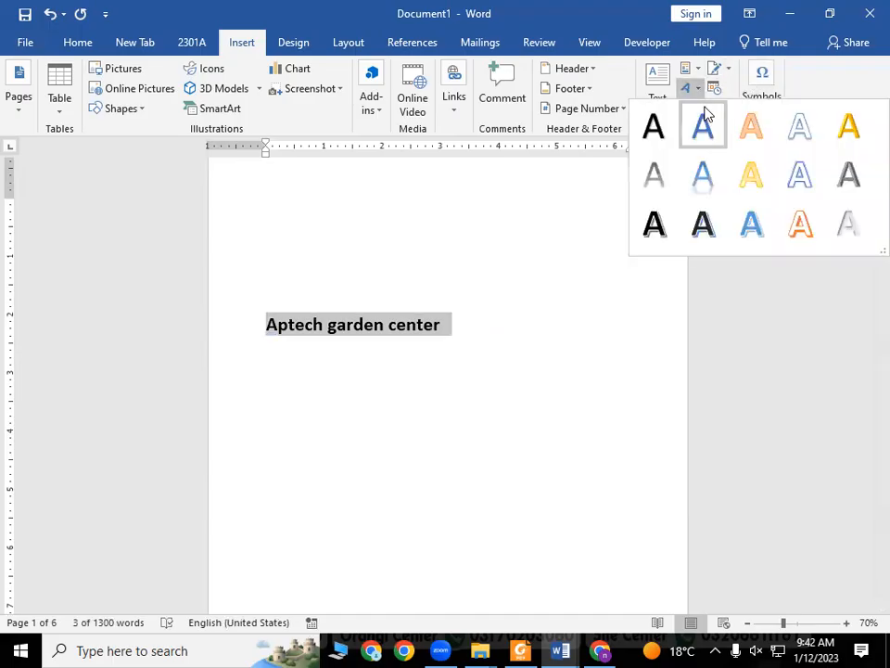
click(454, 383)
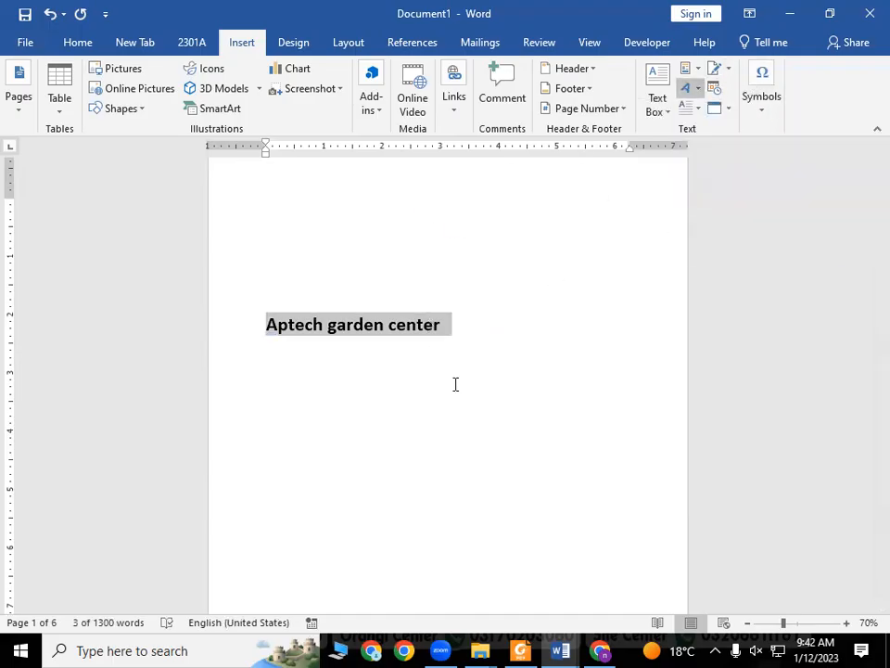
click(475, 335)
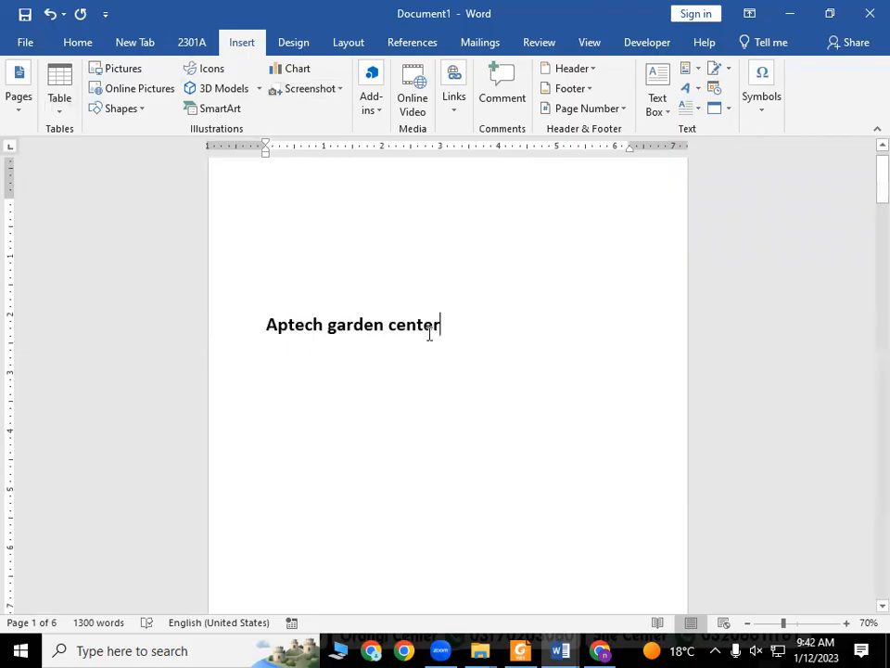
Convert the "Aptech garden center" line on the first page into WordArt using the first style, black fill with shadow
click(186, 320)
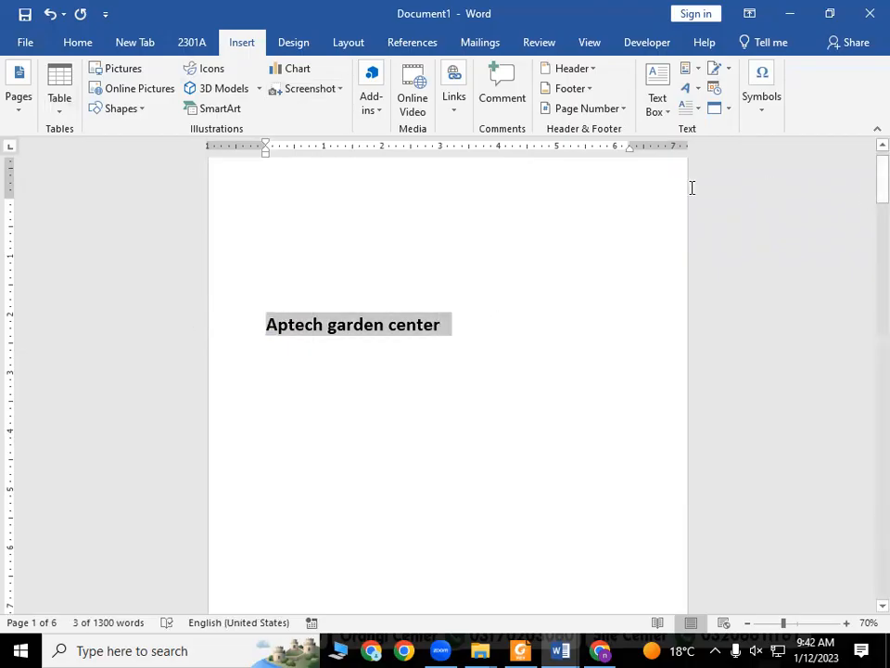
click(698, 89)
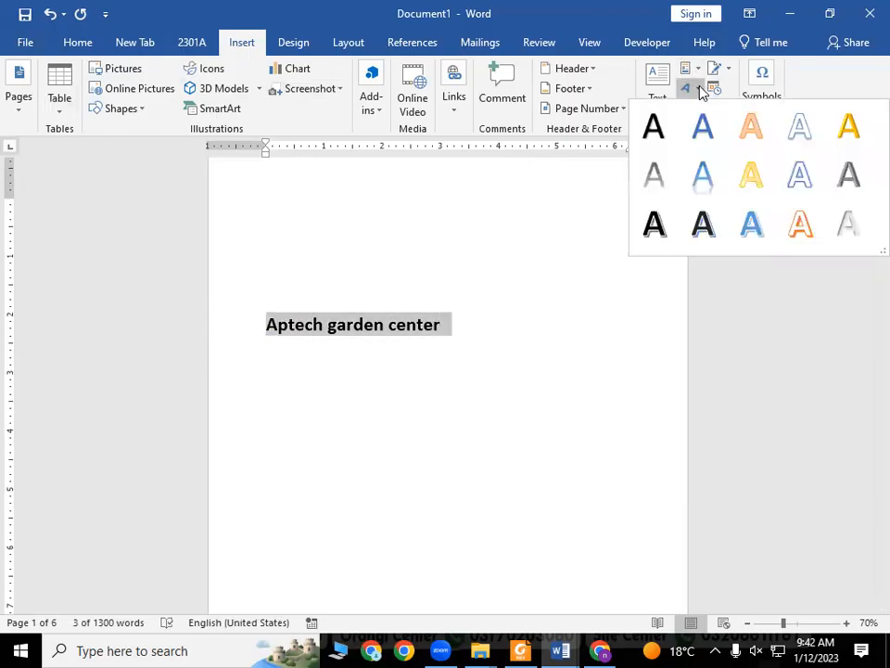
click(657, 141)
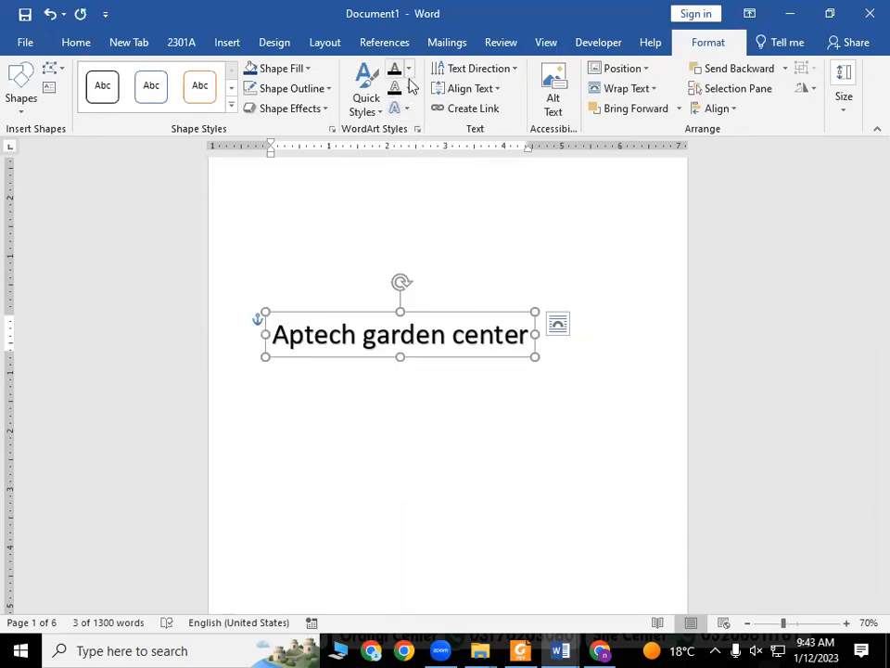
Apply the upward-arching Follow Path transform effect to the "Aptech garden center" WordArt
click(406, 110)
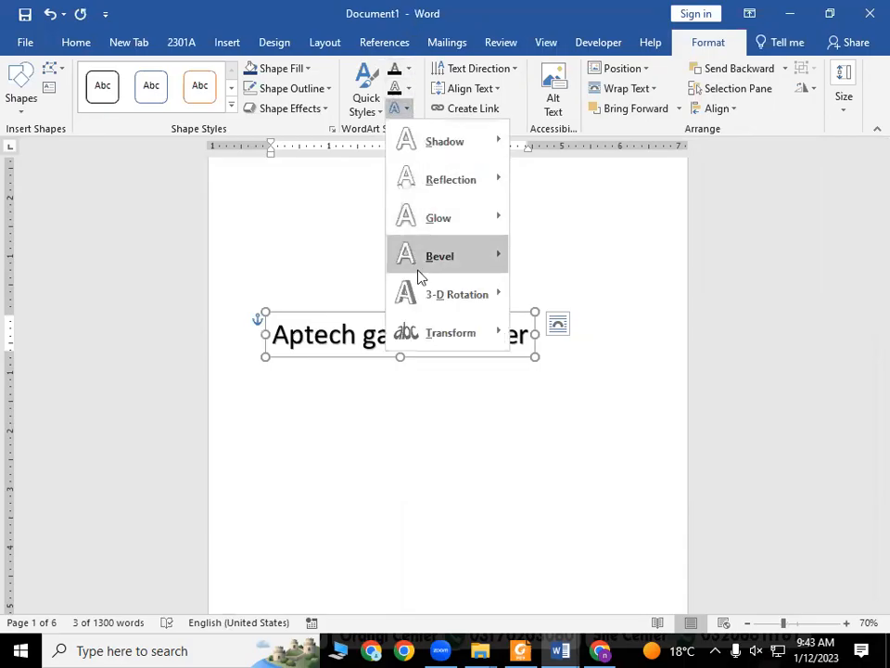
mouse_move(458, 345)
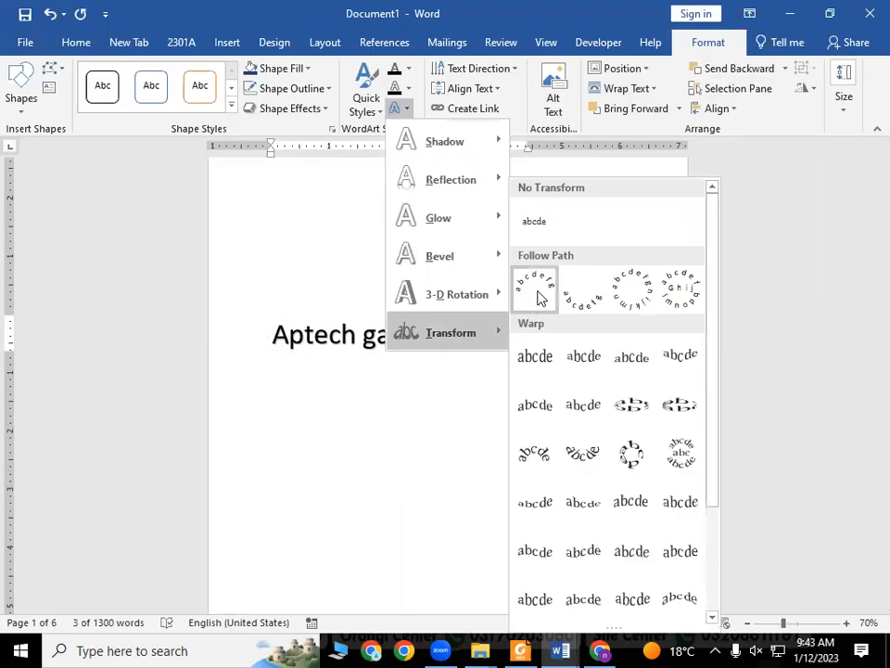
click(540, 296)
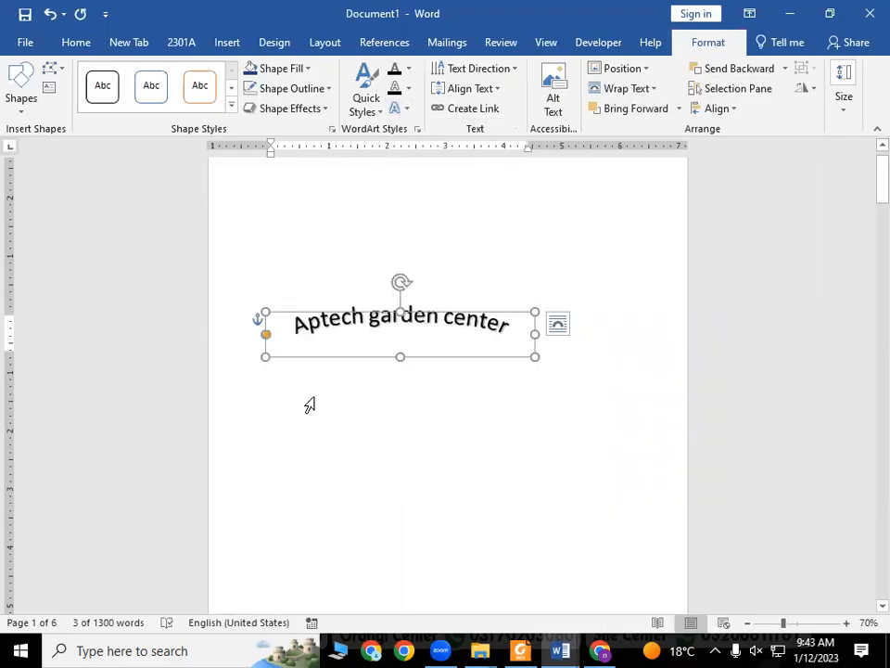
drag(267, 336, 286, 386)
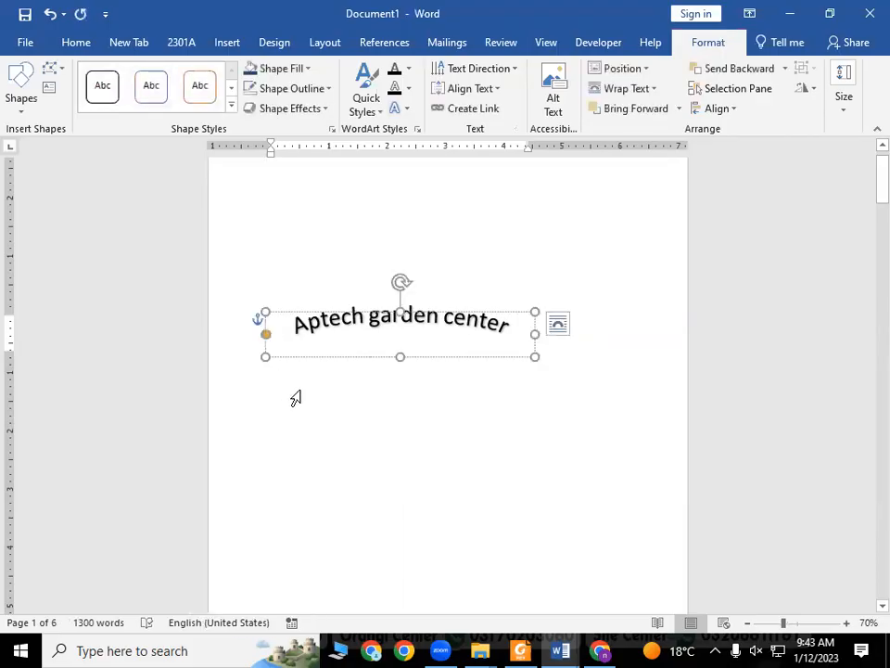
drag(269, 337, 321, 355)
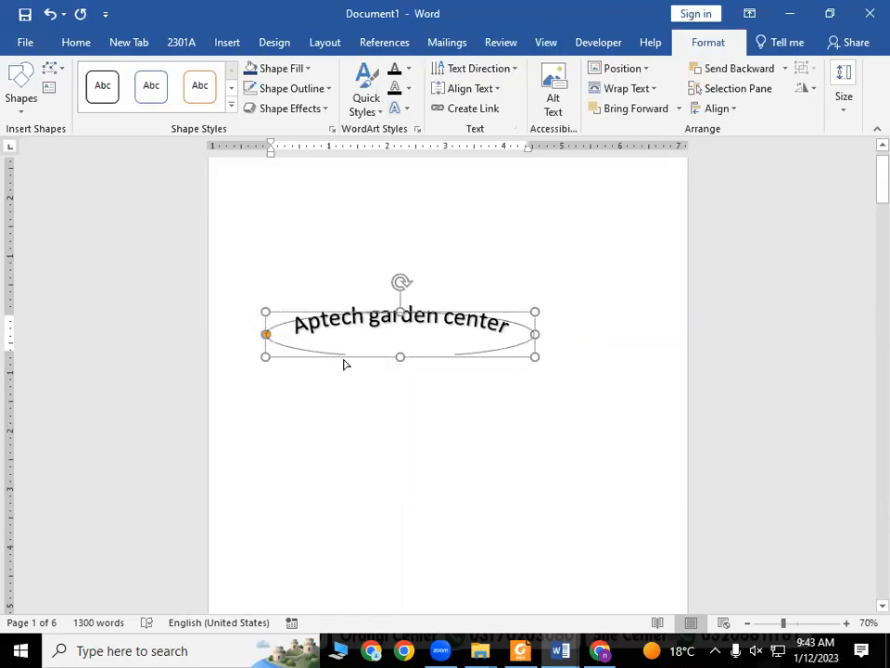
drag(352, 364, 353, 366)
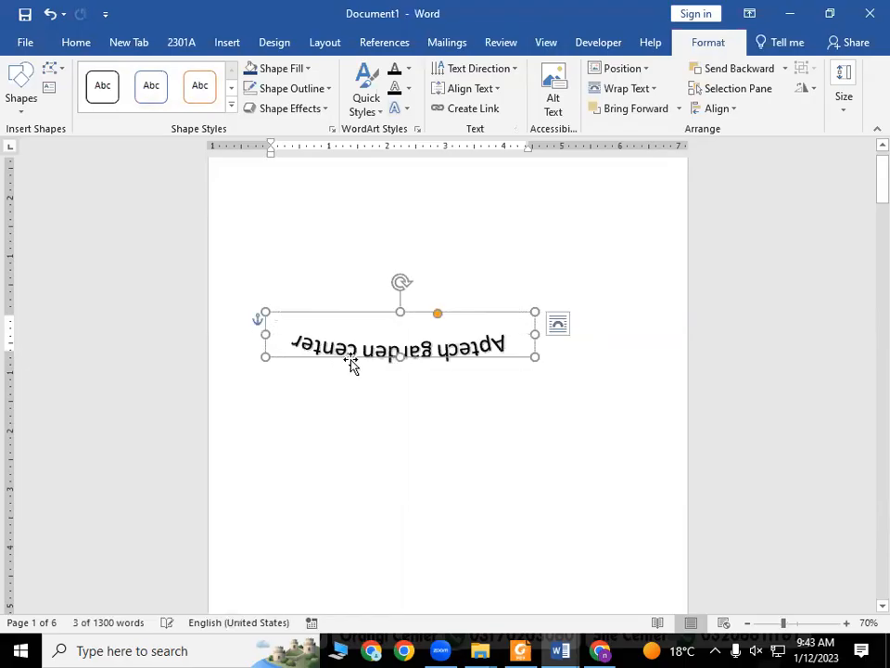
key(ctrl+z)
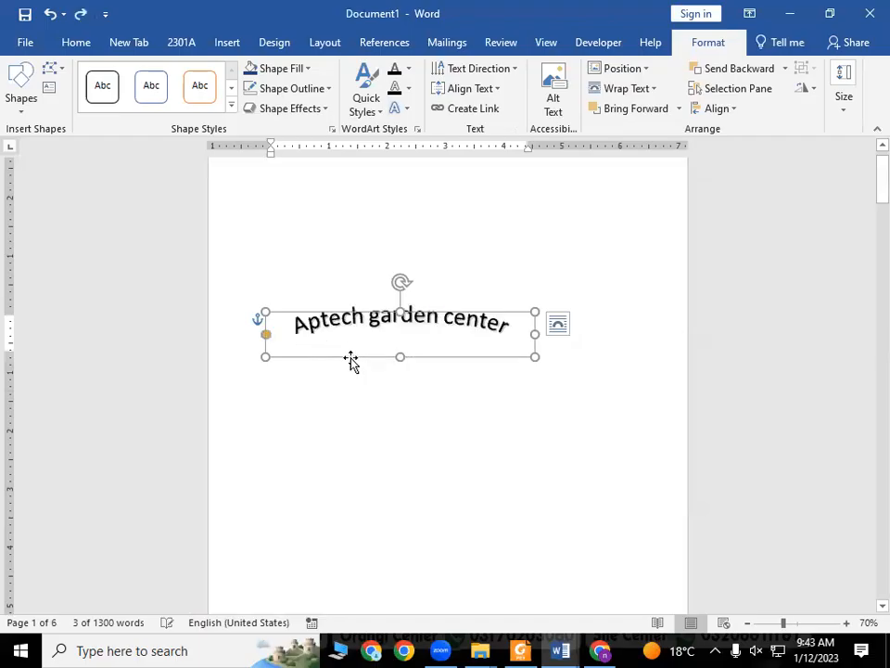
Enlarge the arched "Aptech garden center" WordArt to nearly the full page width and extend its frame upward
drag(267, 337, 331, 359)
drag(534, 311, 648, 275)
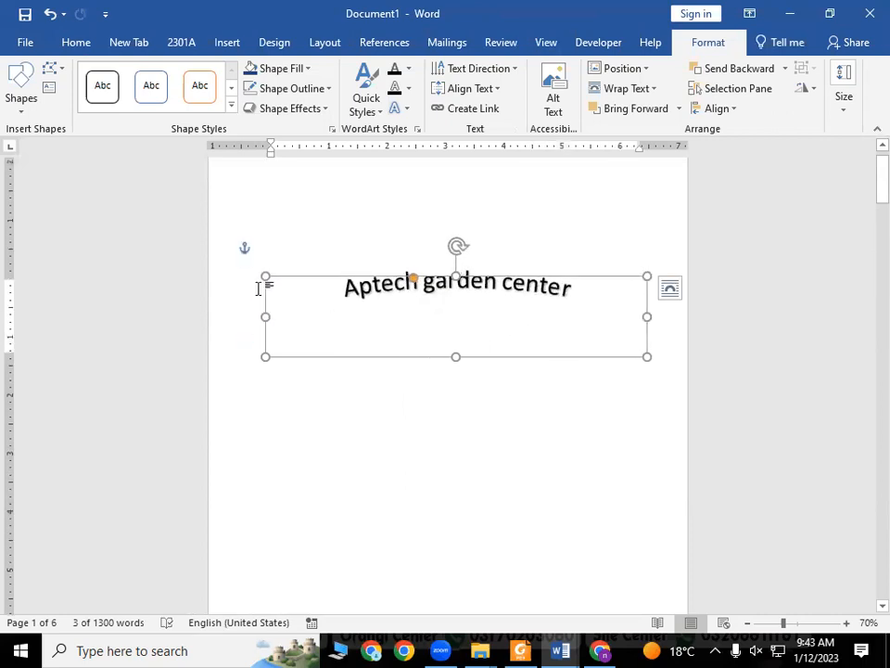
drag(262, 279, 229, 271)
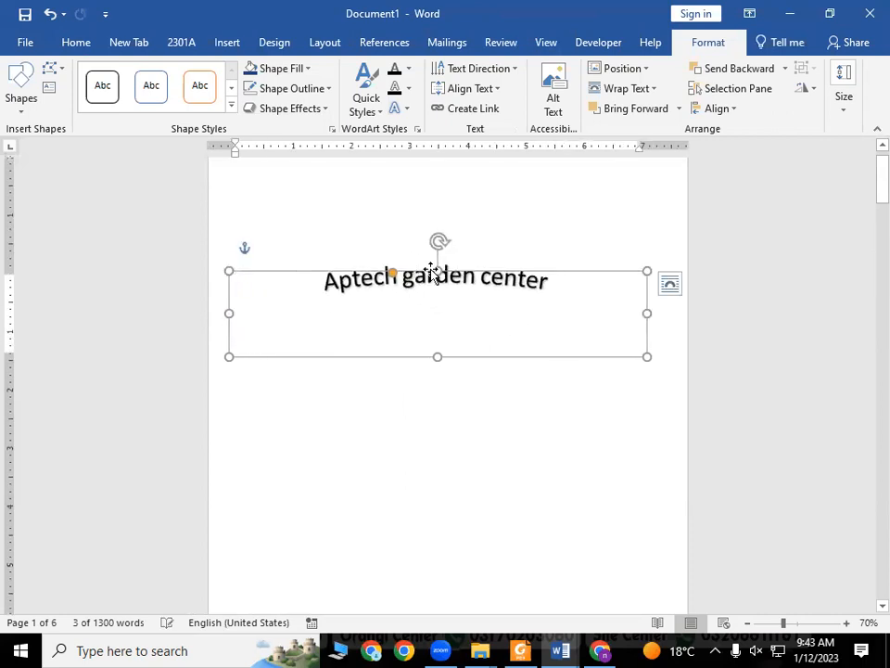
drag(440, 271, 439, 231)
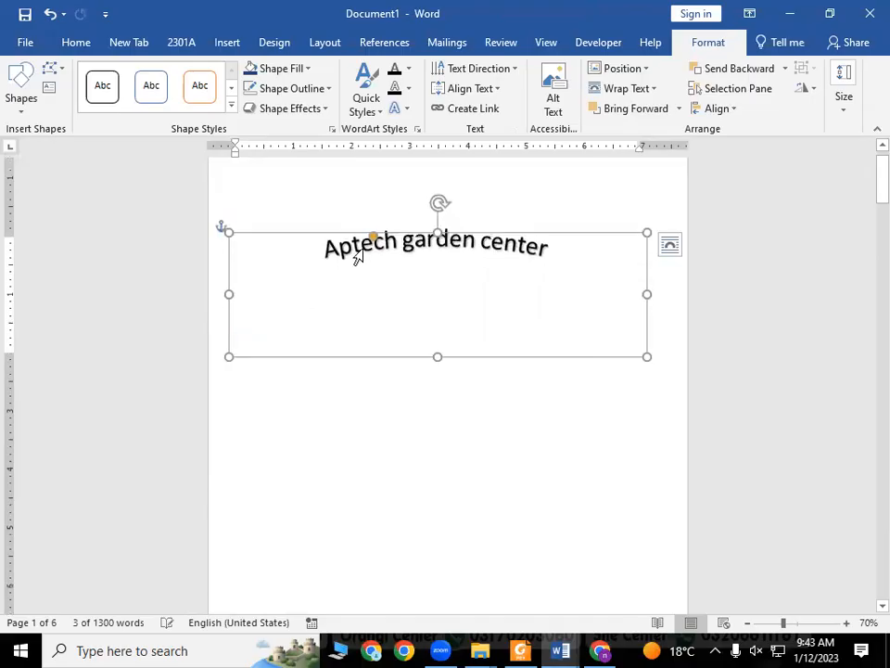
Extend the WordArt's arch so its path starts near the frame's lower-left corner, and stretch the frame slightly higher
drag(372, 238, 360, 268)
drag(362, 302, 387, 313)
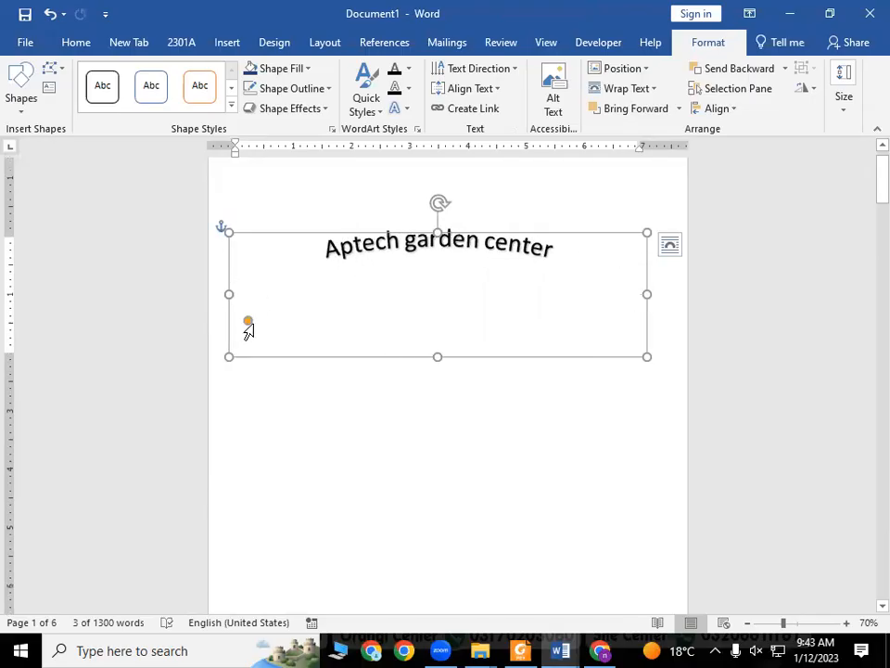
mouse_move(262, 329)
mouse_down()
mouse_move(276, 334)
mouse_move(263, 327)
mouse_up()
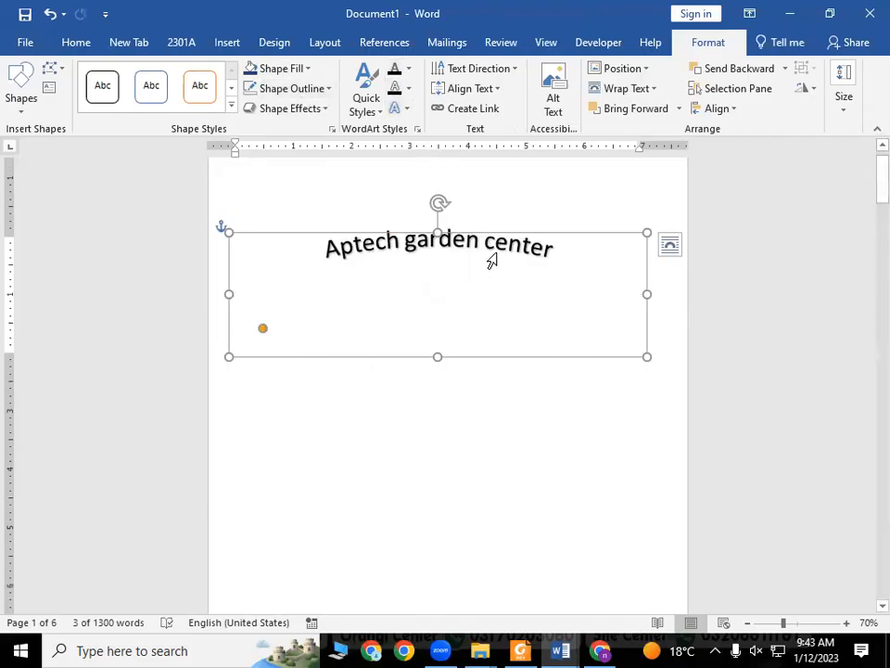
drag(438, 227, 440, 212)
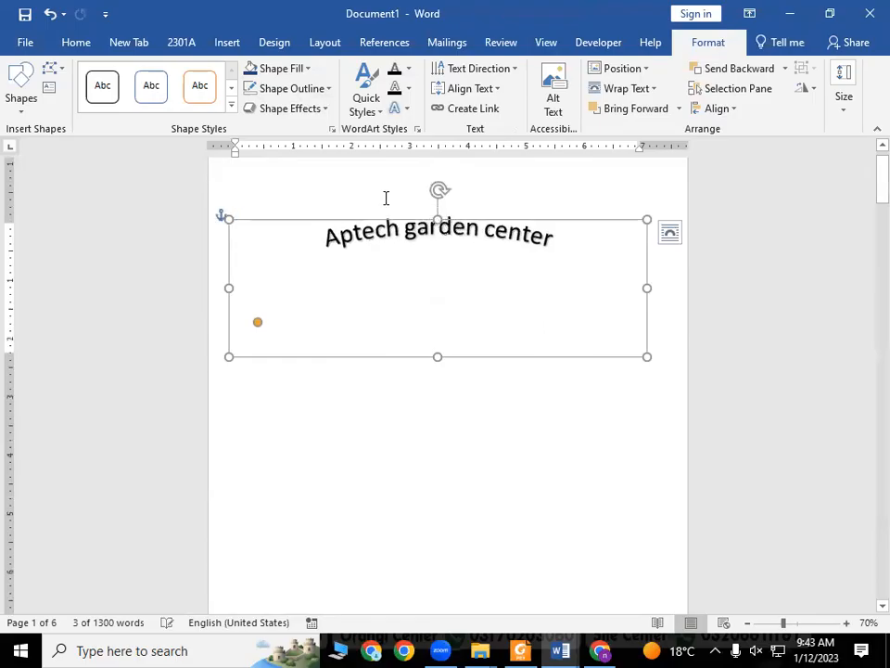
Increase the font size of the arched "Aptech garden center" text to 72
click(128, 44)
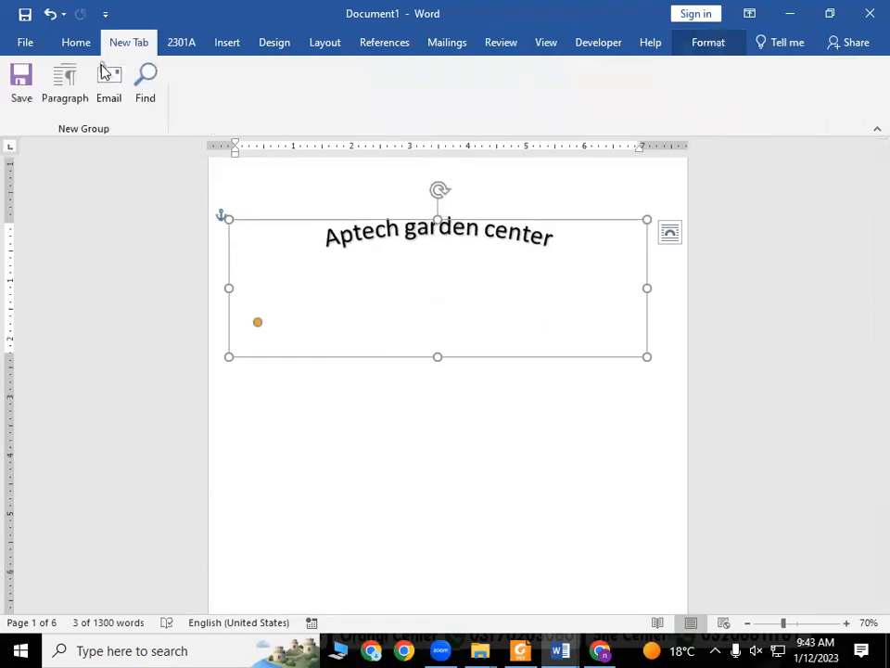
click(92, 44)
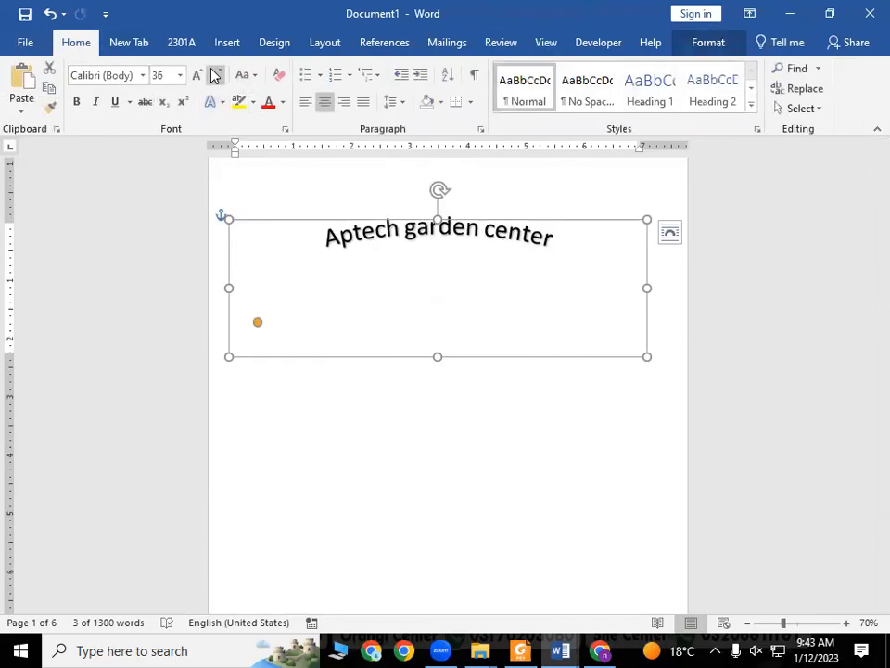
click(214, 75)
click(214, 76)
click(199, 75)
click(199, 75)
click(198, 75)
click(198, 75)
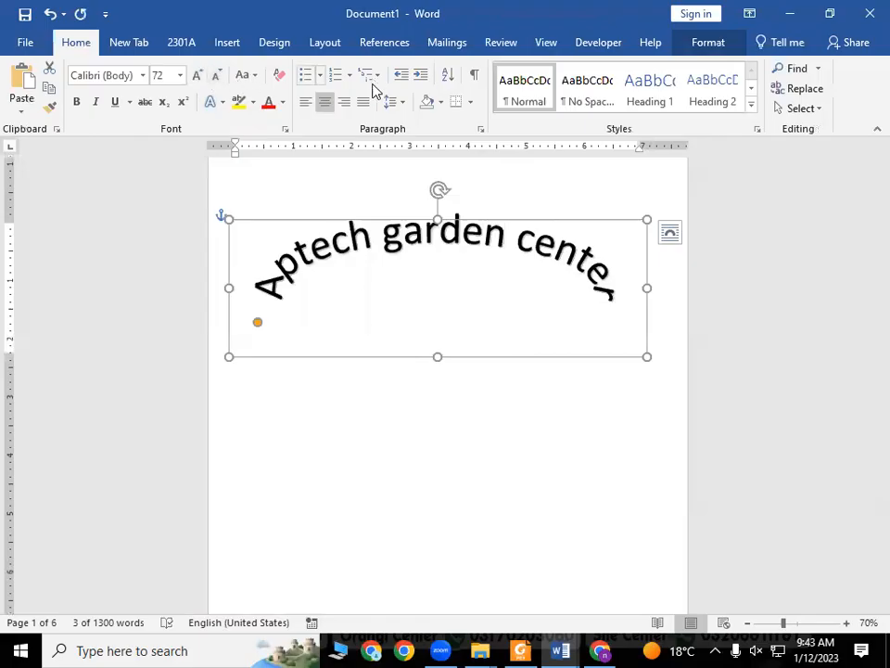
Fine-tune the curve of the enlarged arched title, keeping it centered, and make its frame taller for a deeper arch
drag(258, 325, 253, 295)
click(261, 293)
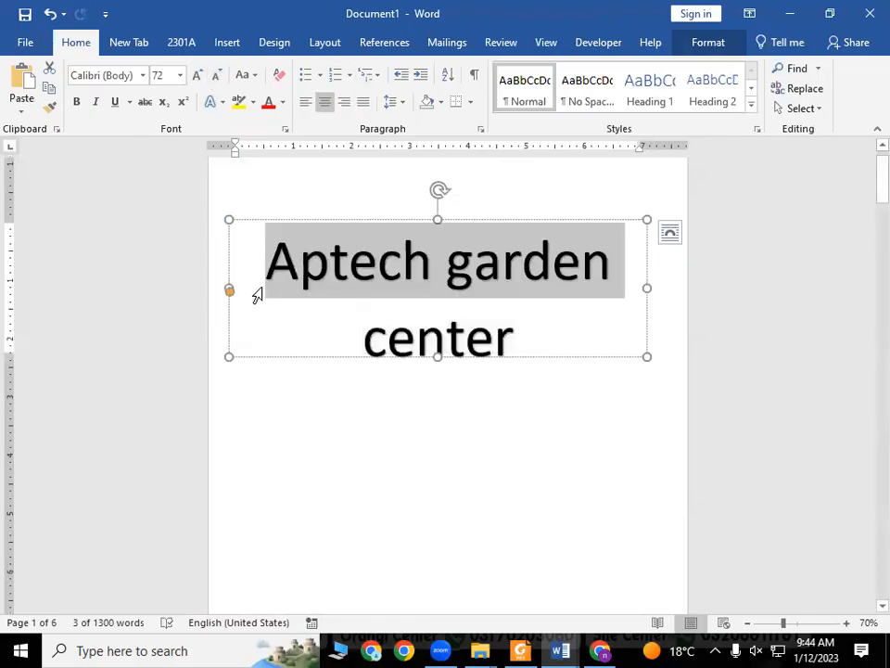
drag(232, 293, 235, 313)
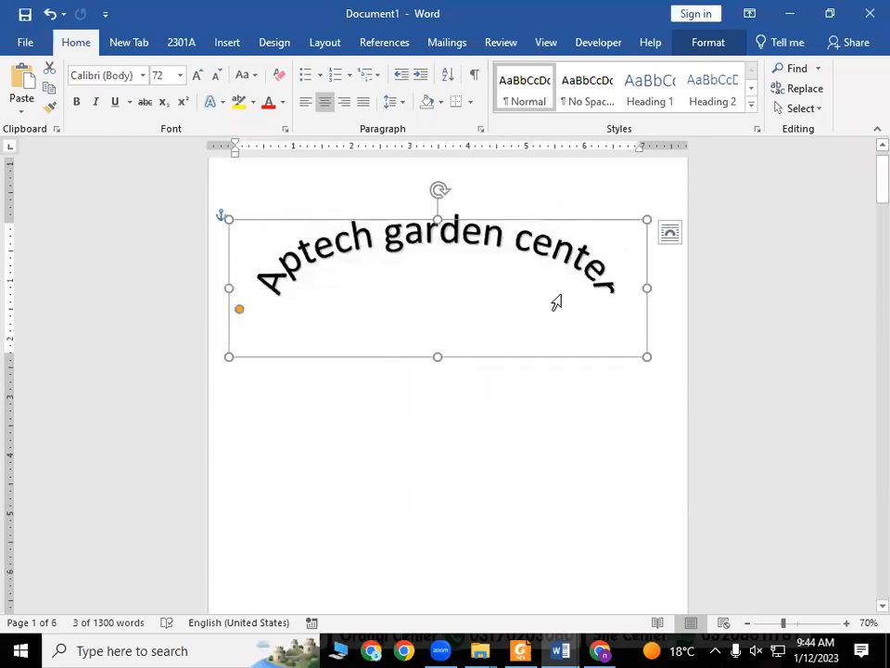
click(309, 106)
click(323, 106)
drag(239, 309, 252, 323)
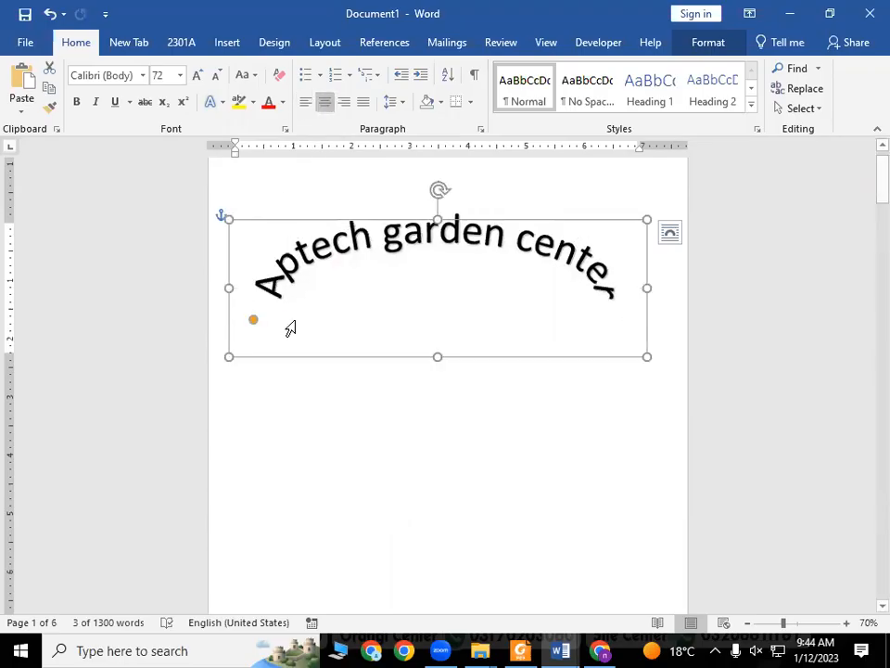
drag(436, 220, 440, 191)
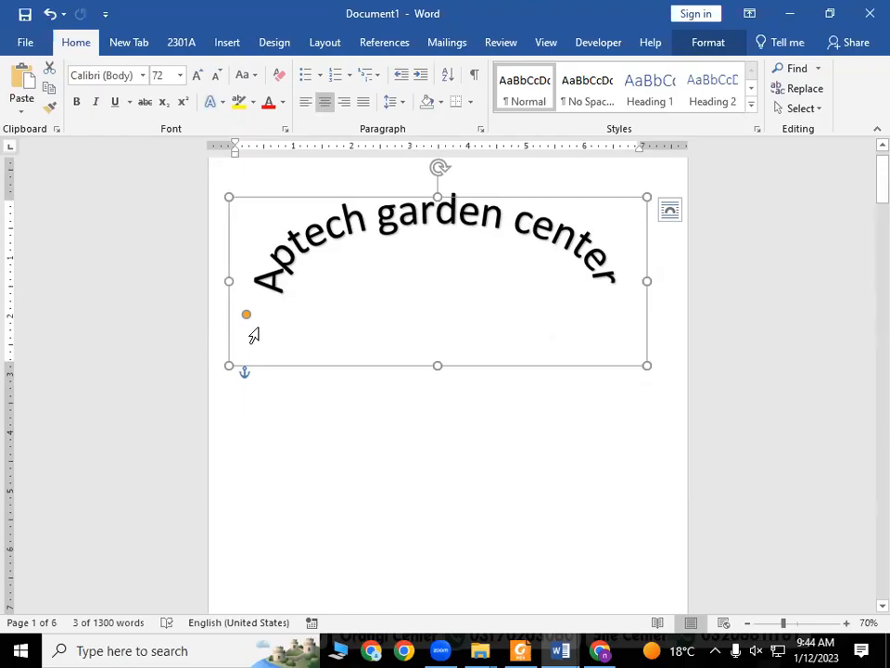
double_click(525, 305)
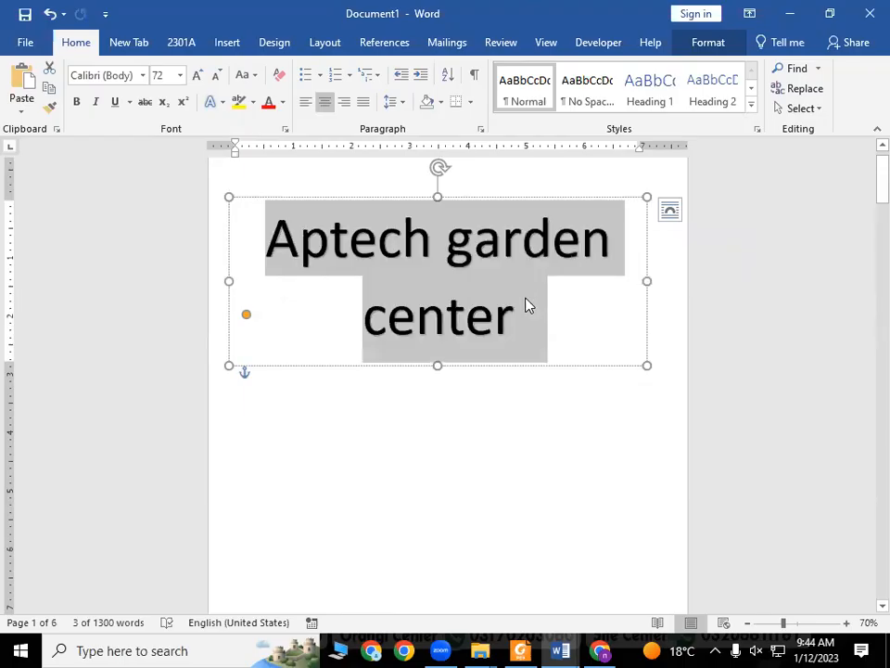
click(434, 407)
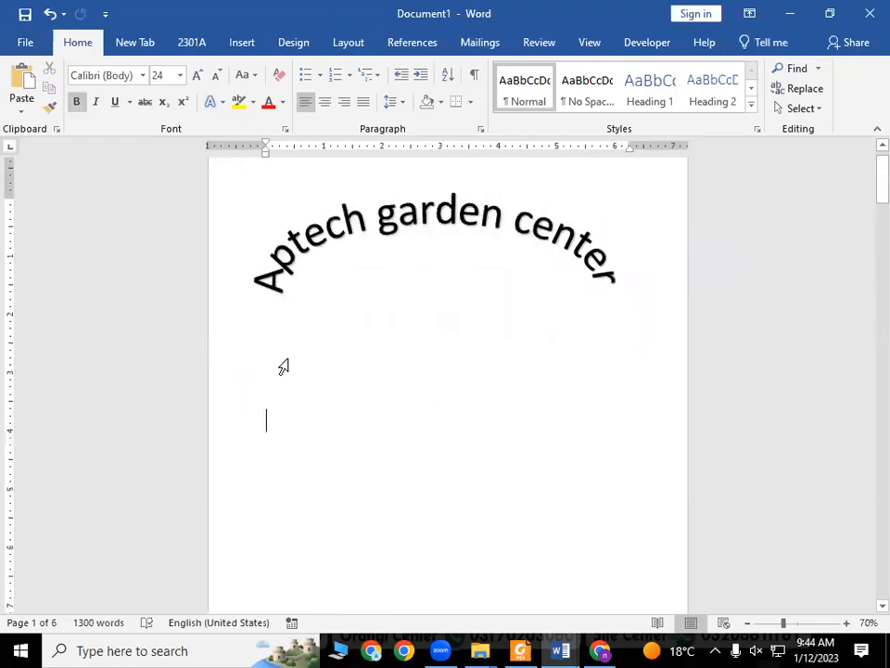
Apply the 18 pt yellow glow variation to the words "Aptech garden" in the WordArt
double_click(362, 227)
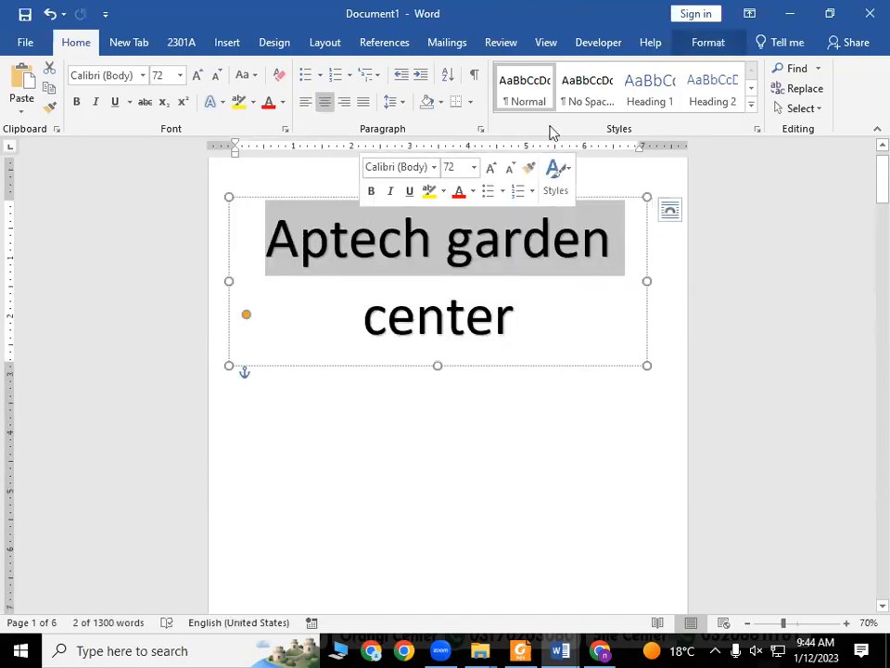
click(709, 43)
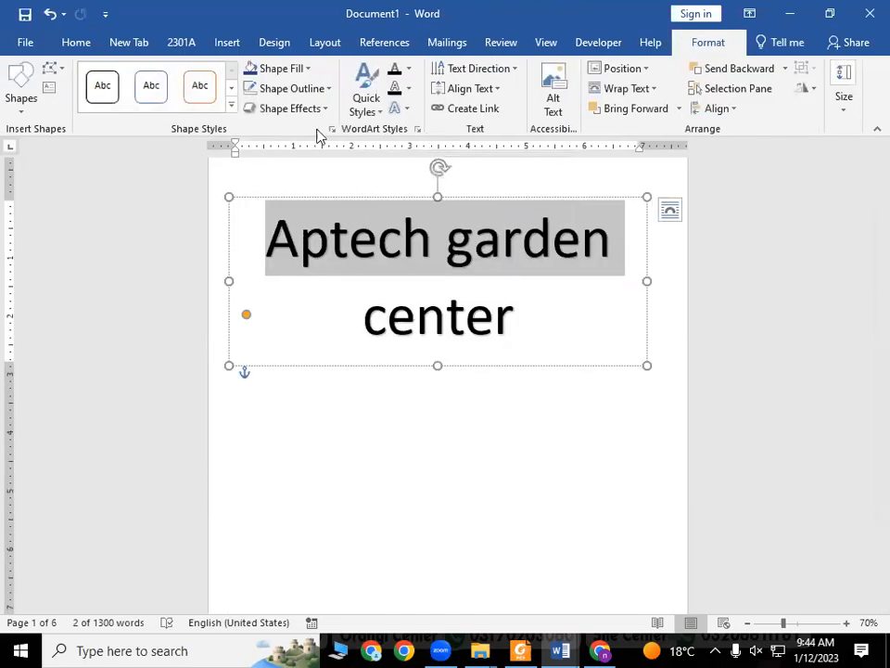
click(407, 109)
mouse_move(428, 229)
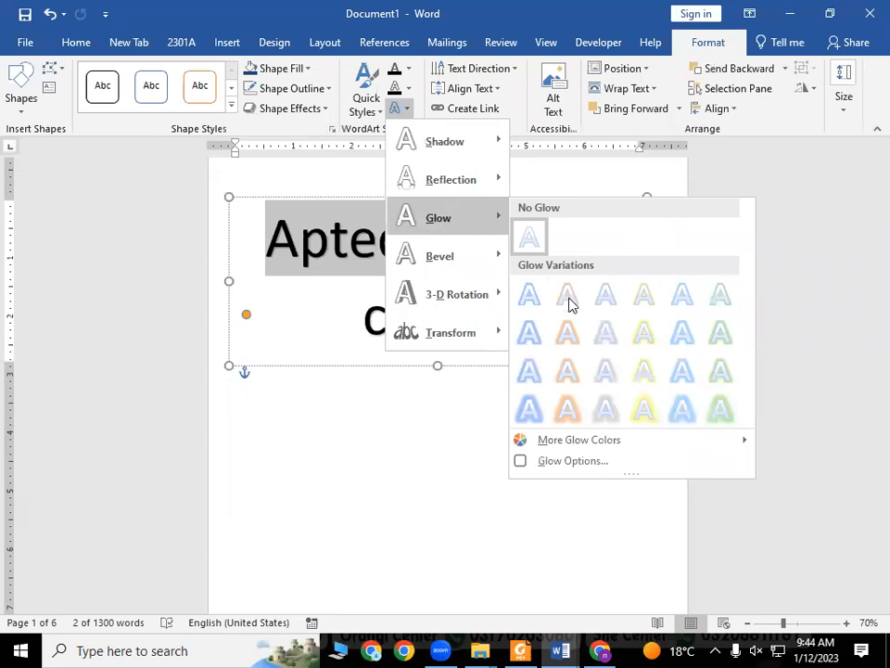
click(641, 409)
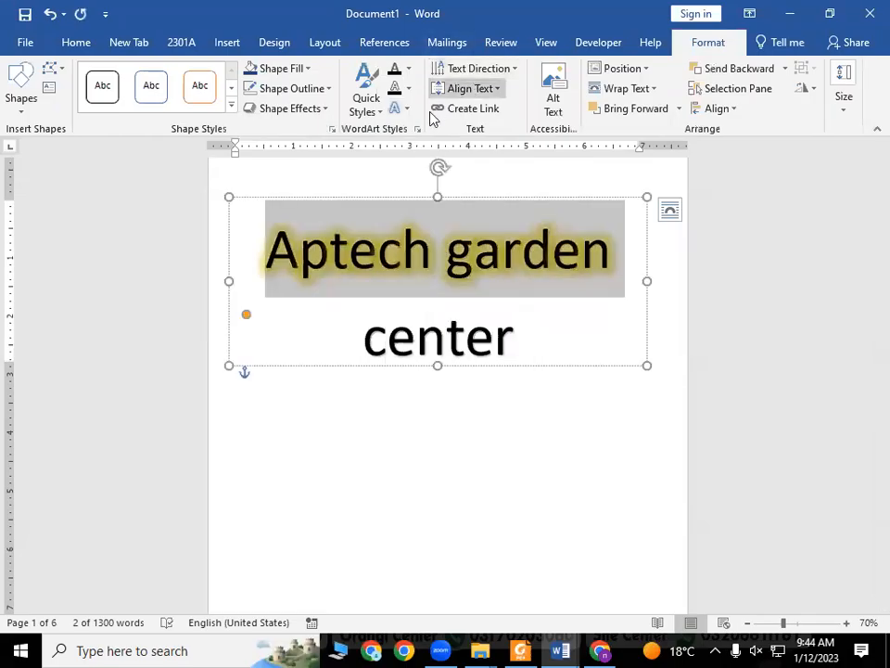
Change the glow color of "Aptech garden" to the dark blue recent color
click(399, 108)
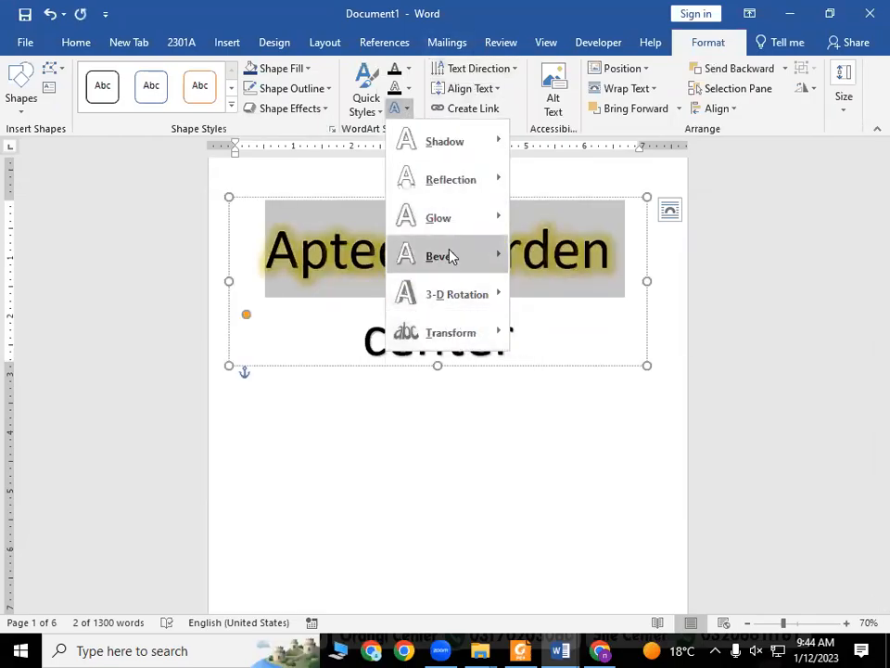
mouse_move(464, 223)
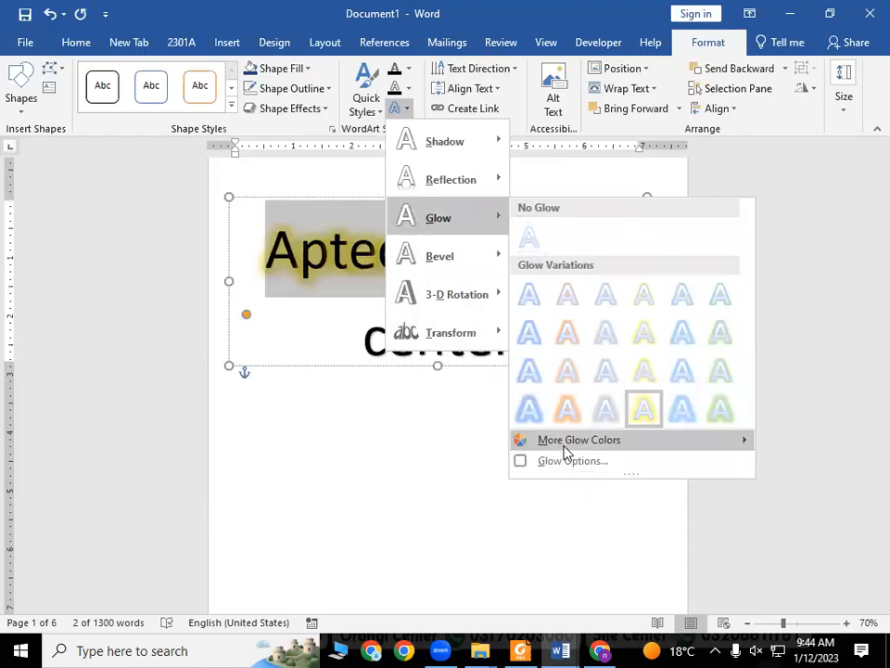
mouse_move(566, 447)
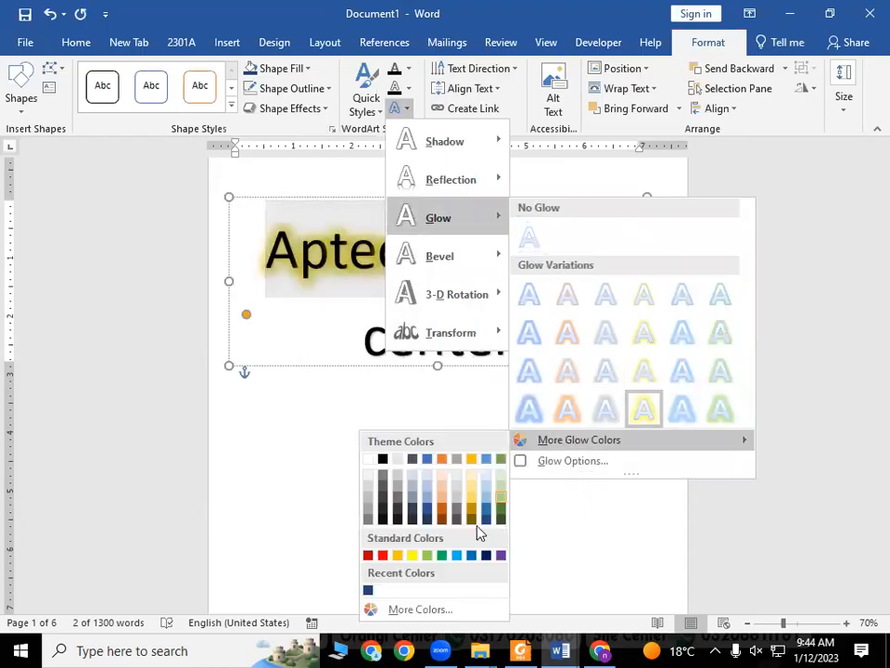
click(370, 593)
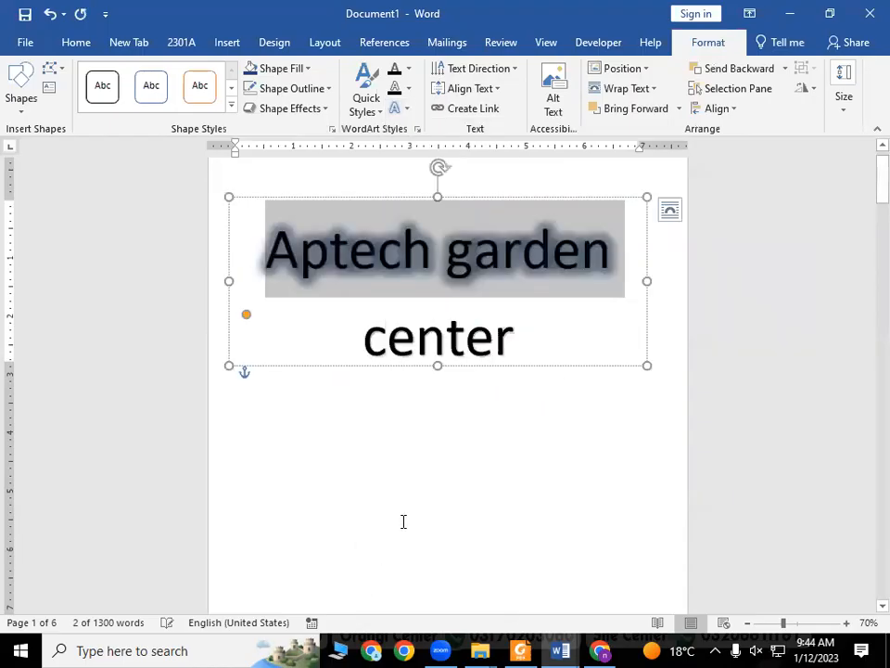
click(451, 492)
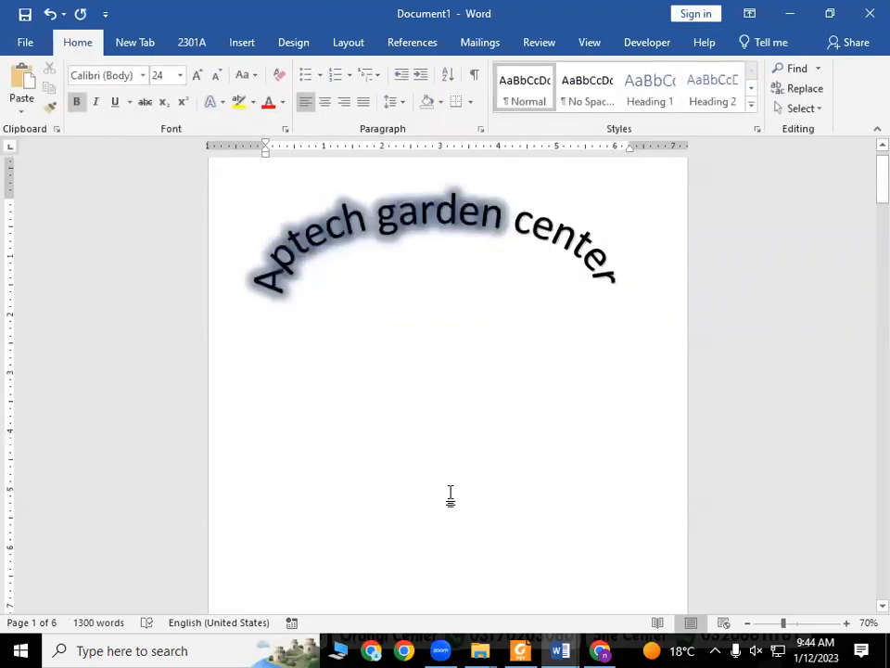
Set the glow color of the word "center" to the dark blue recent color through the glow options
click(617, 275)
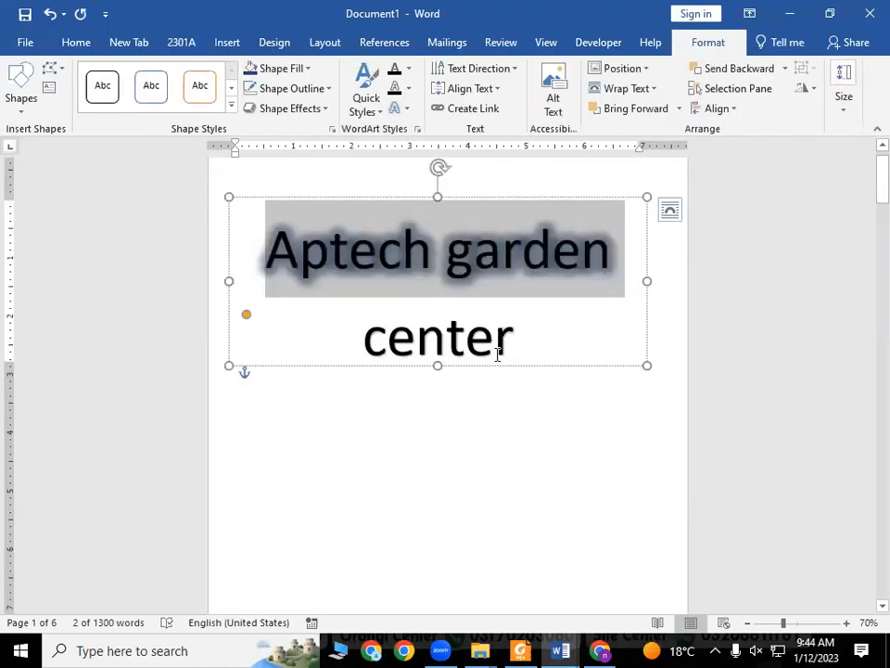
drag(508, 349, 314, 346)
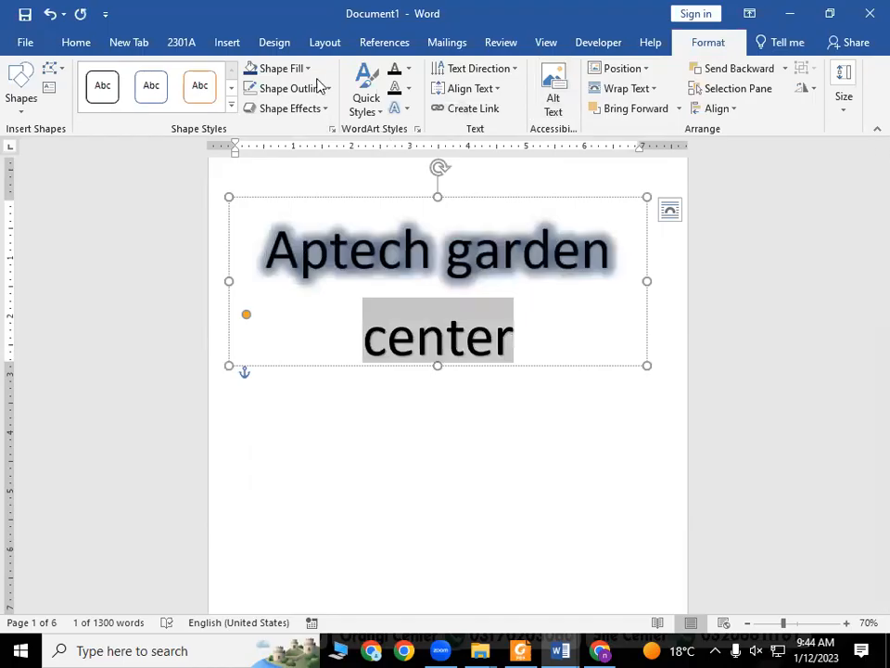
click(404, 110)
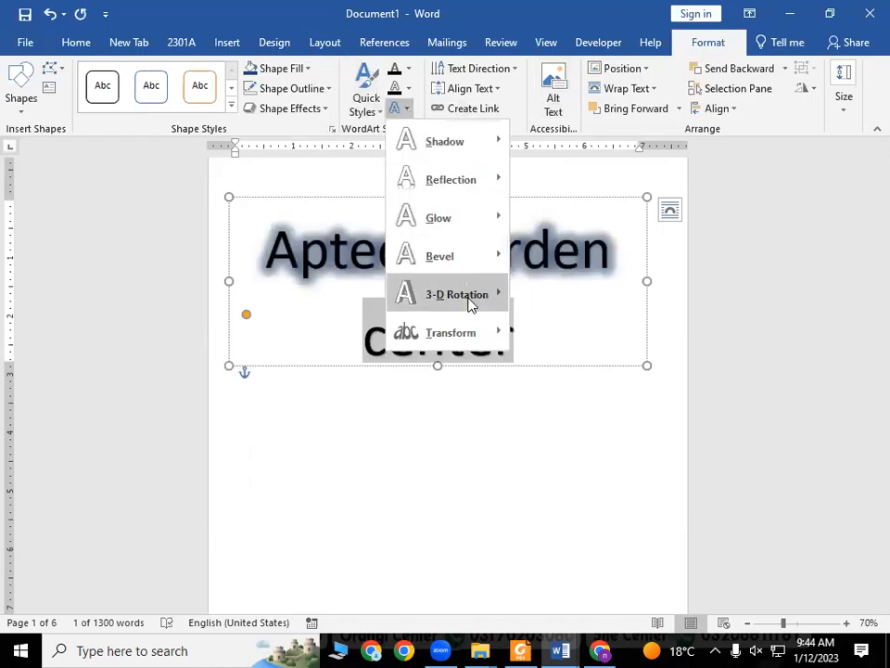
mouse_move(453, 218)
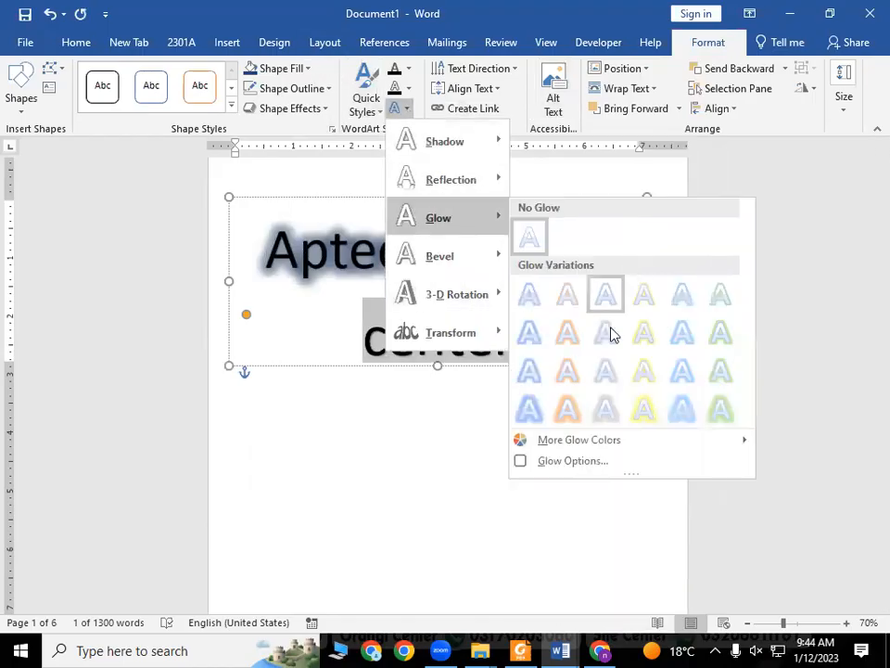
click(567, 460)
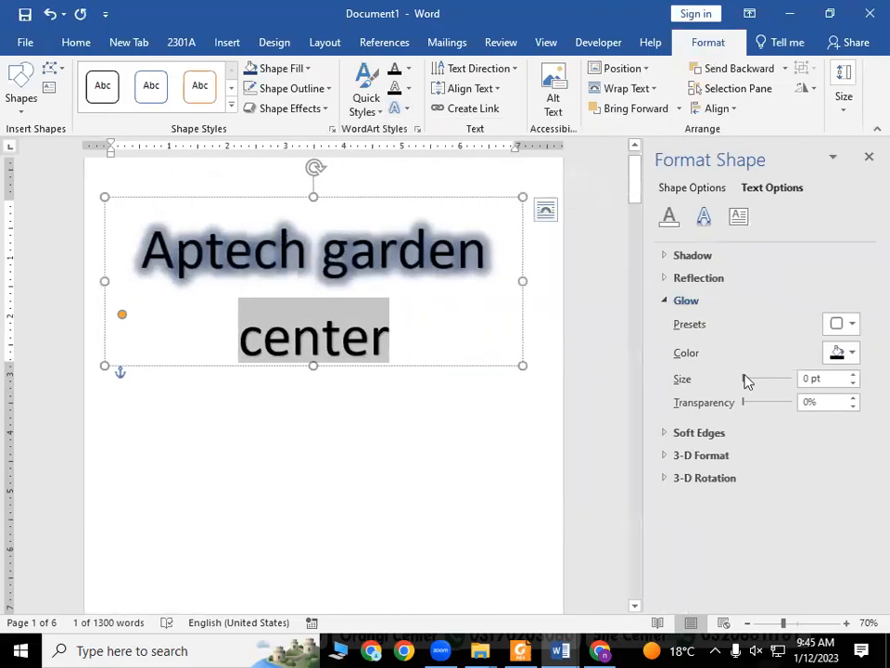
click(844, 350)
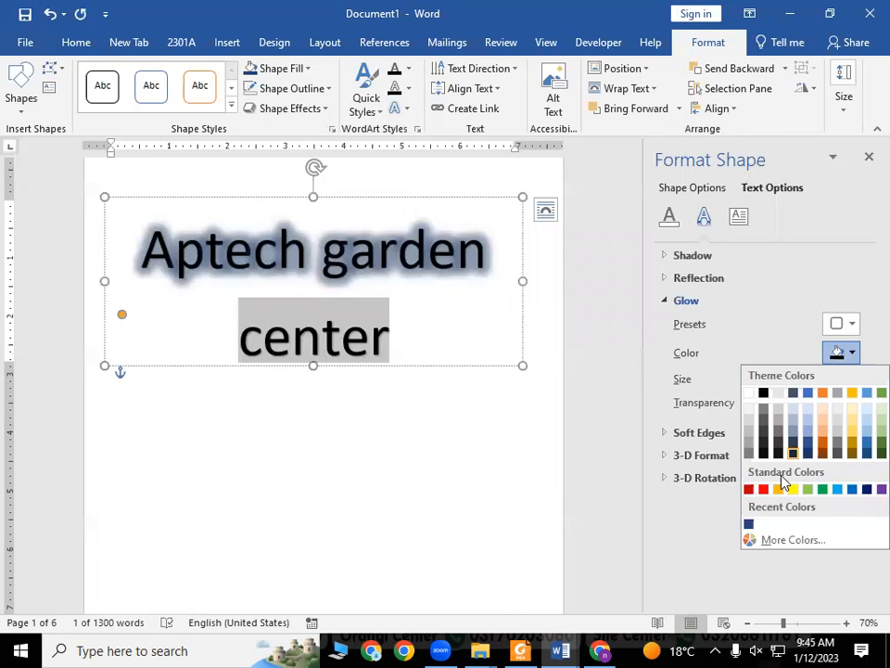
click(748, 526)
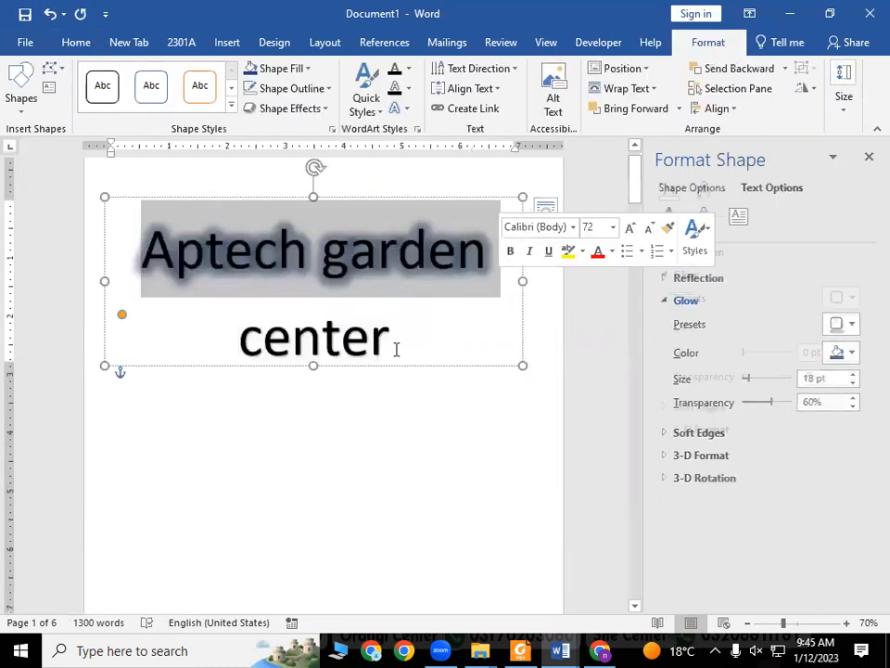
Select the whole WordArt text "Aptech garden center", apply the dark blue recent color as its glow, and close the shape formatting options
click(397, 350)
double_click(374, 348)
drag(374, 348, 394, 173)
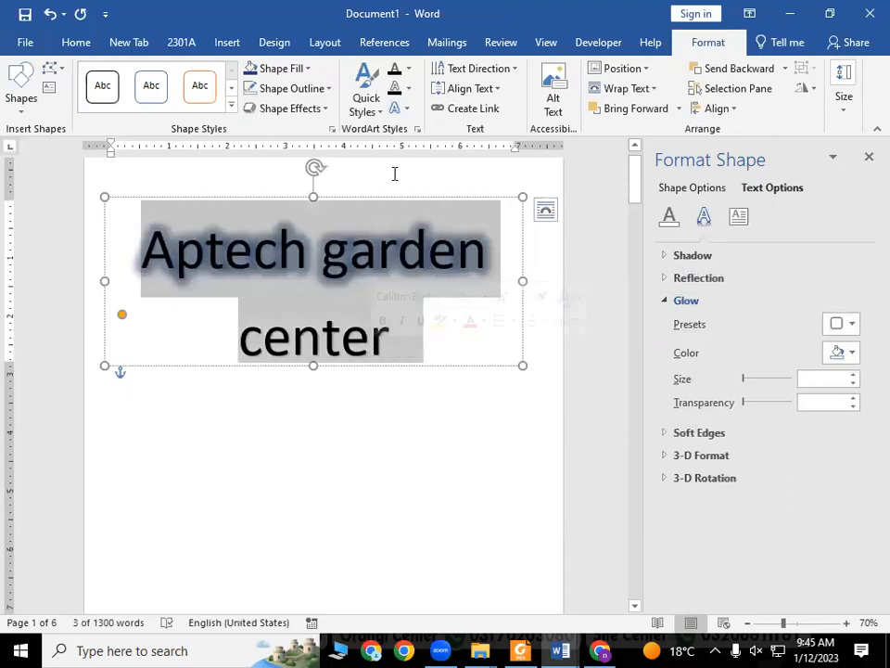
click(405, 109)
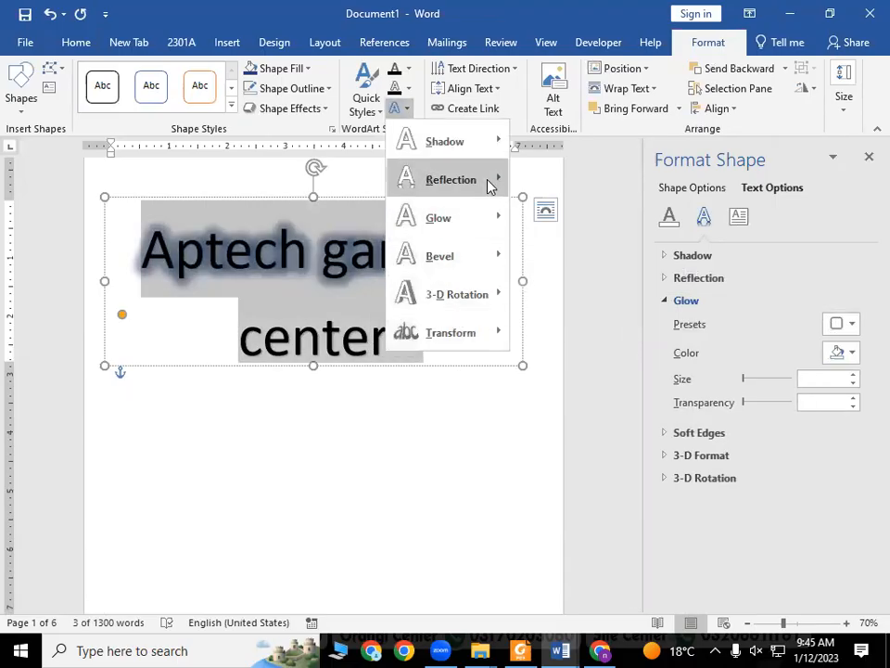
mouse_move(438, 223)
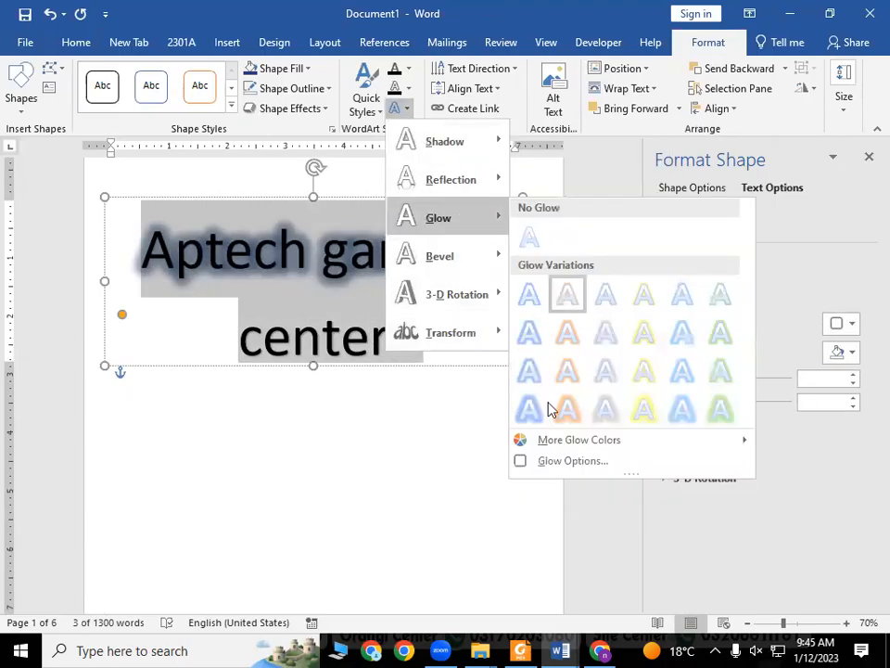
mouse_move(538, 447)
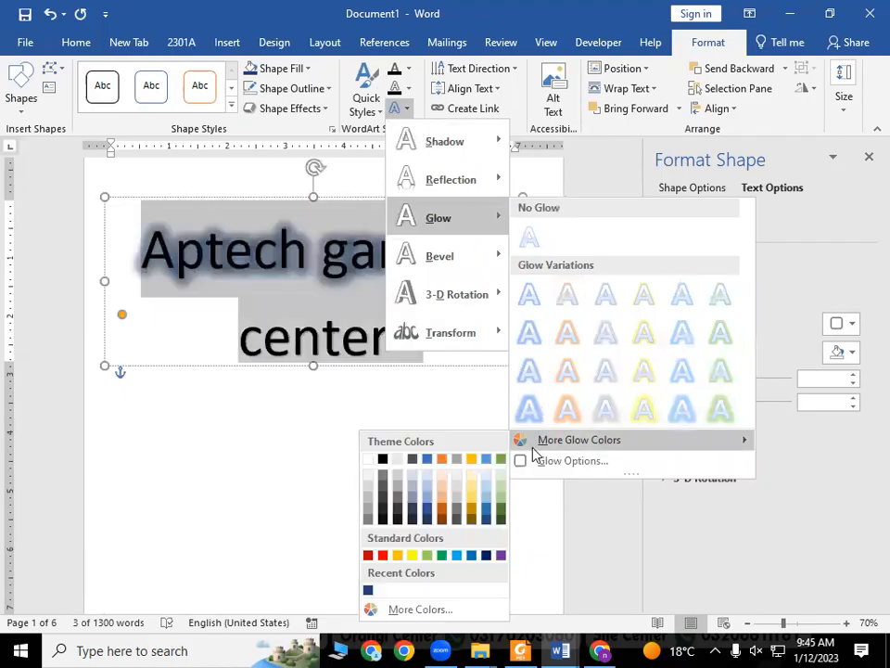
click(368, 593)
click(401, 463)
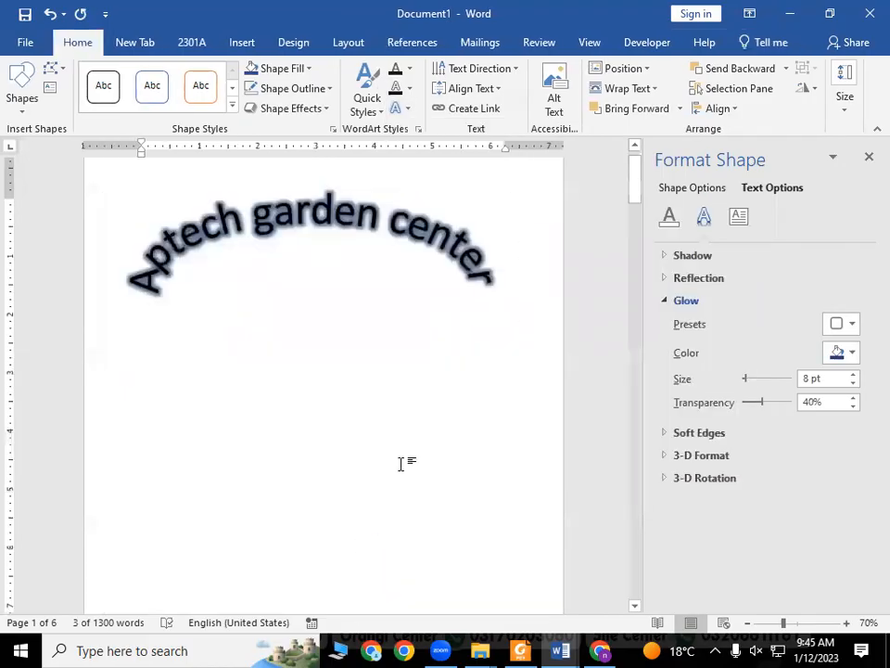
click(868, 158)
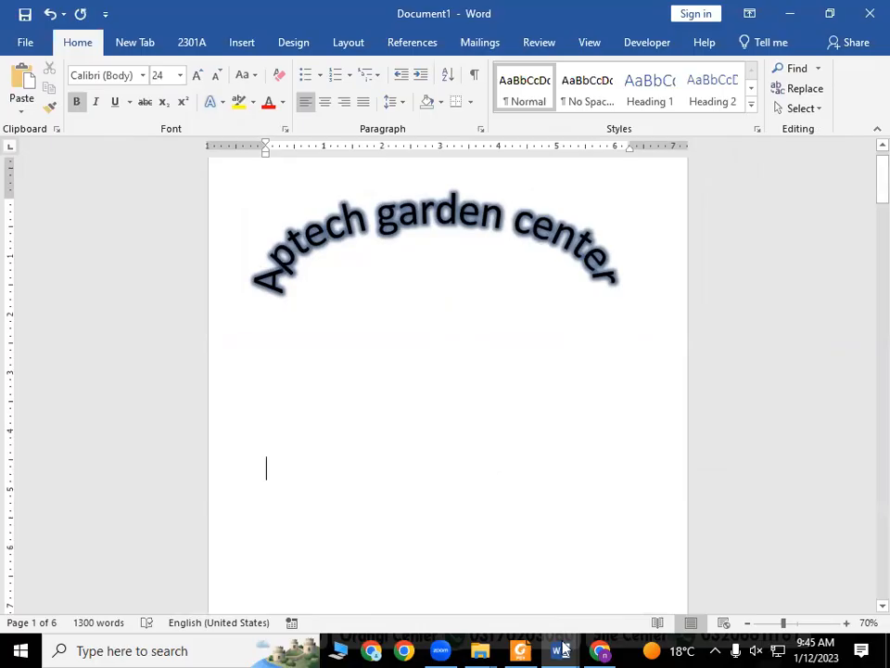
Switch to Document2 and enlarge the text "Your invite to birthday party" to 24 pt
mouse_move(562, 649)
click(649, 556)
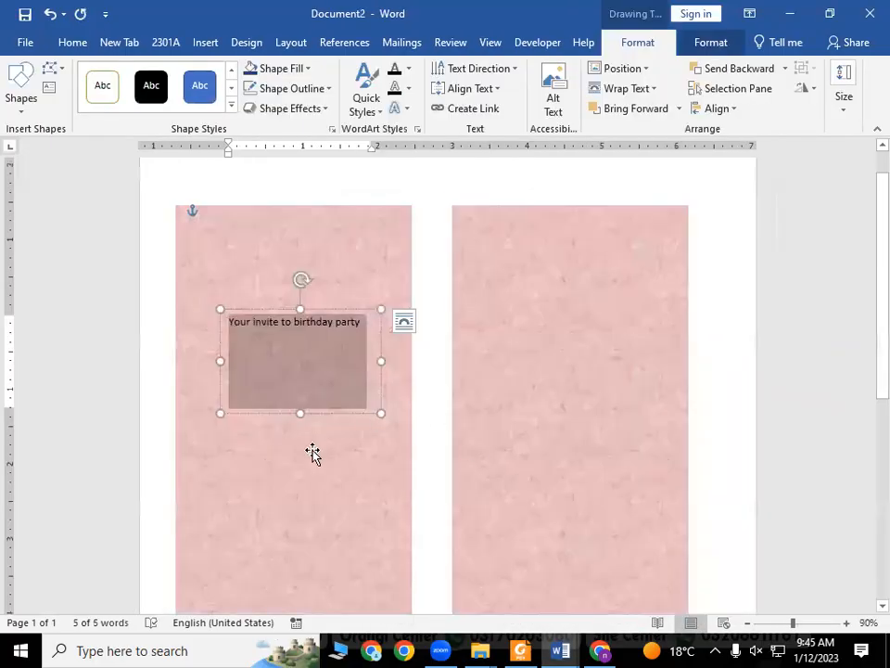
double_click(313, 334)
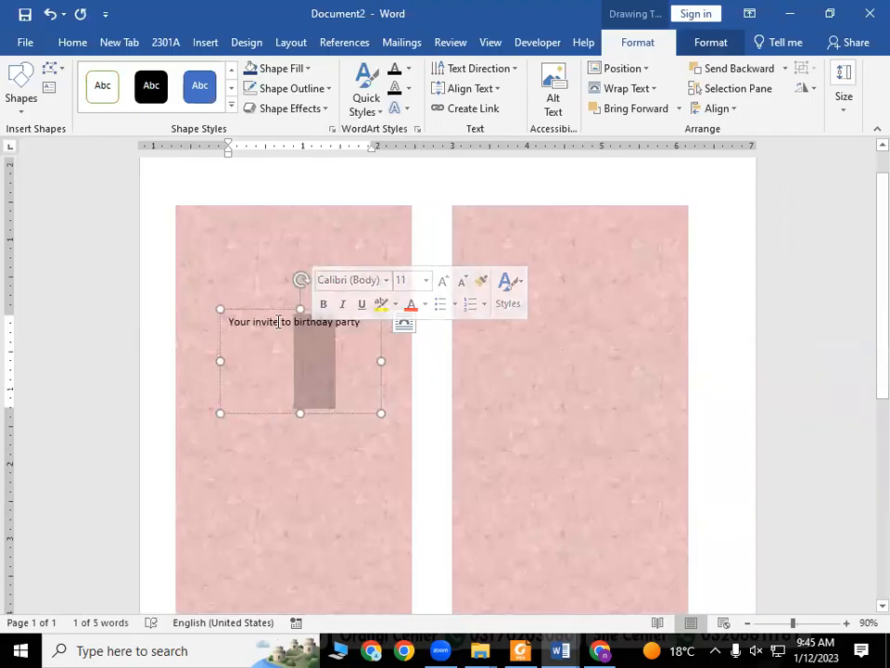
double_click(278, 327)
triple_click(276, 324)
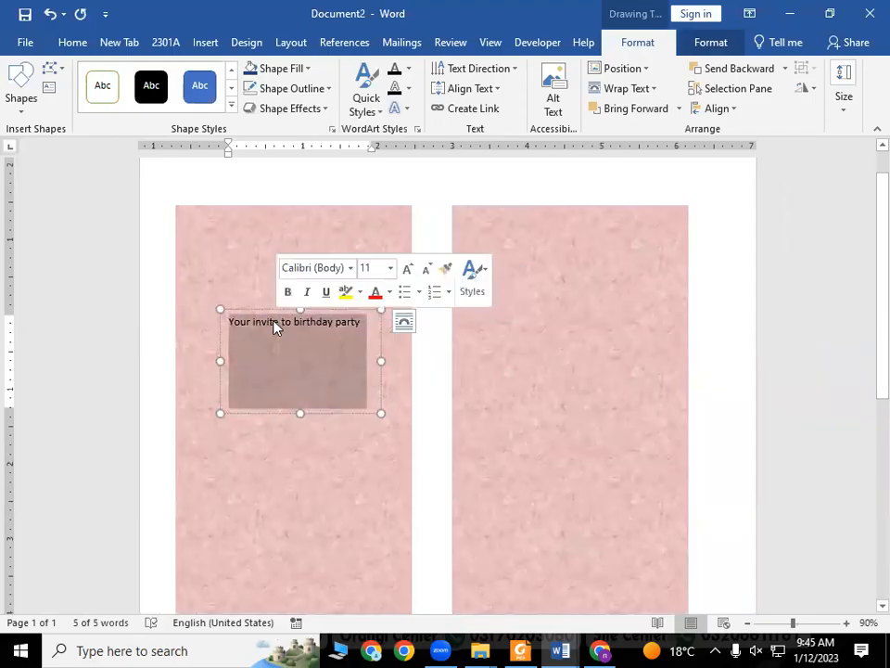
click(74, 42)
click(196, 74)
click(197, 74)
click(196, 75)
click(196, 74)
click(196, 75)
click(197, 74)
click(197, 74)
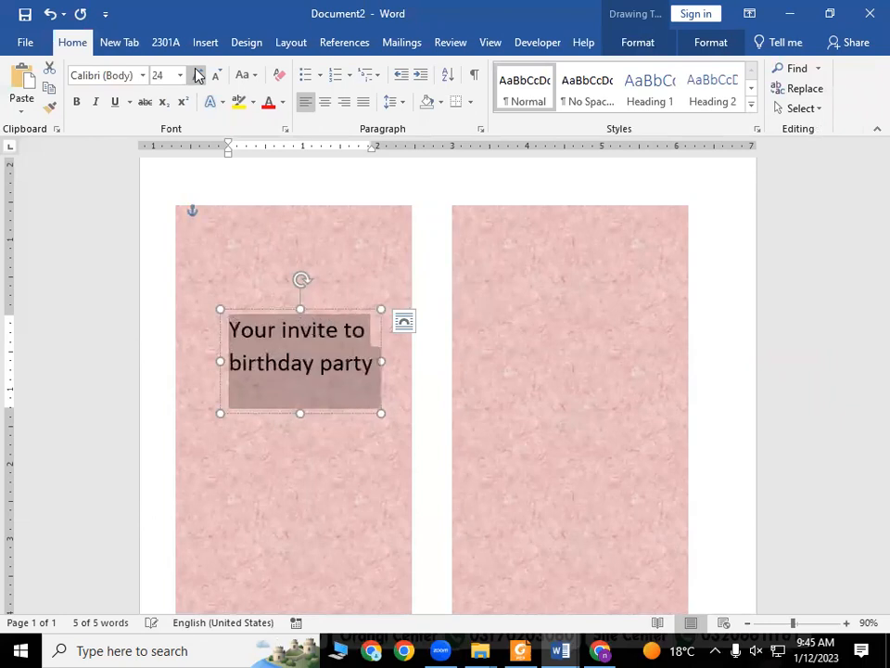
click(253, 463)
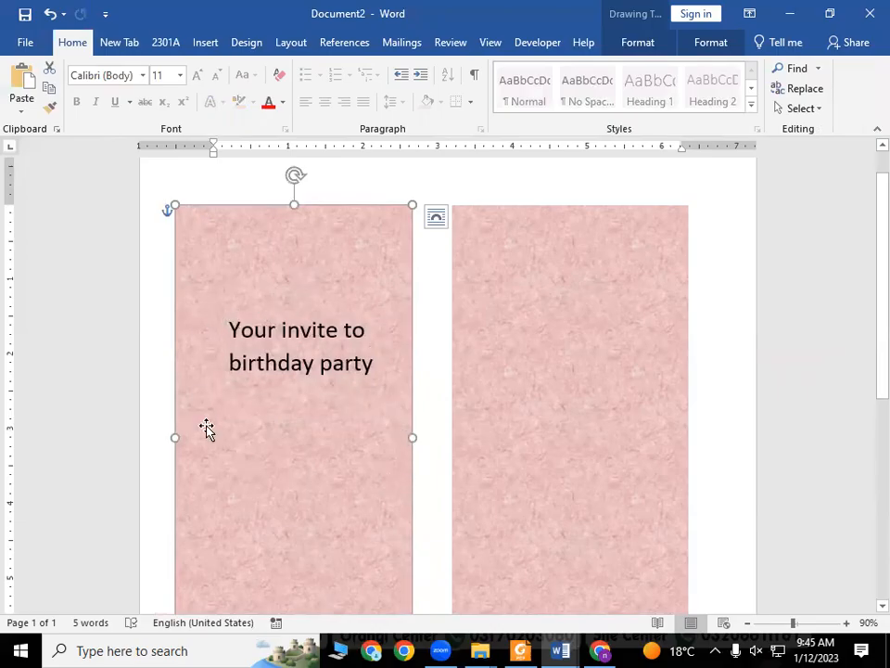
Insert the picture border.png from the Downloads folder into the birthday invitation document
click(291, 316)
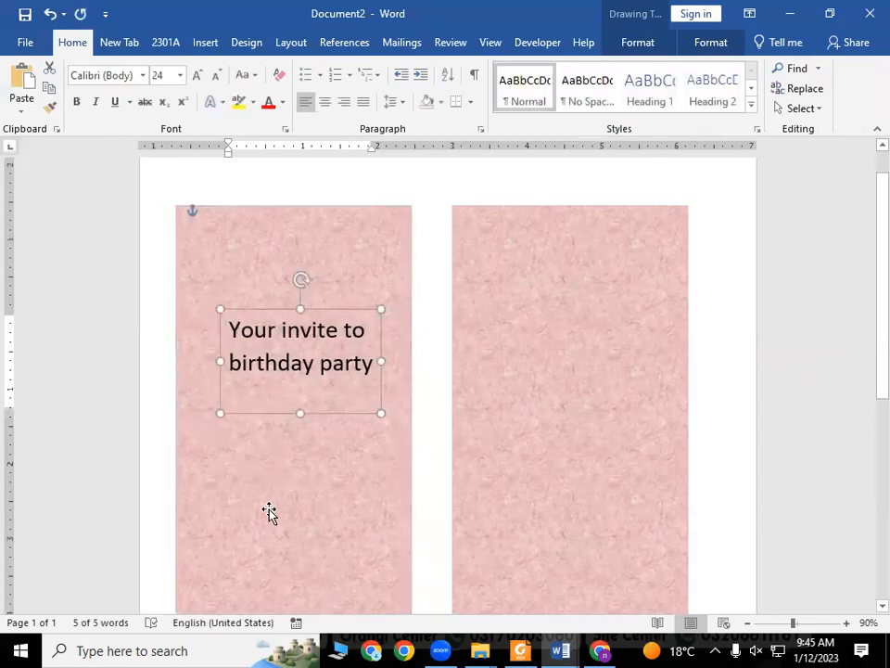
click(270, 513)
click(199, 44)
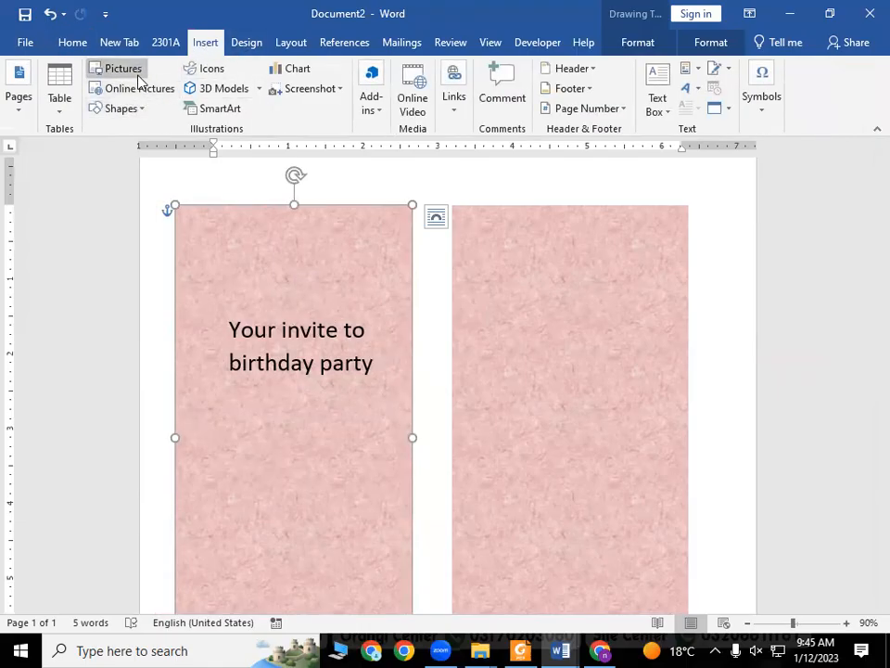
click(137, 74)
scroll(301, 223, down, 1)
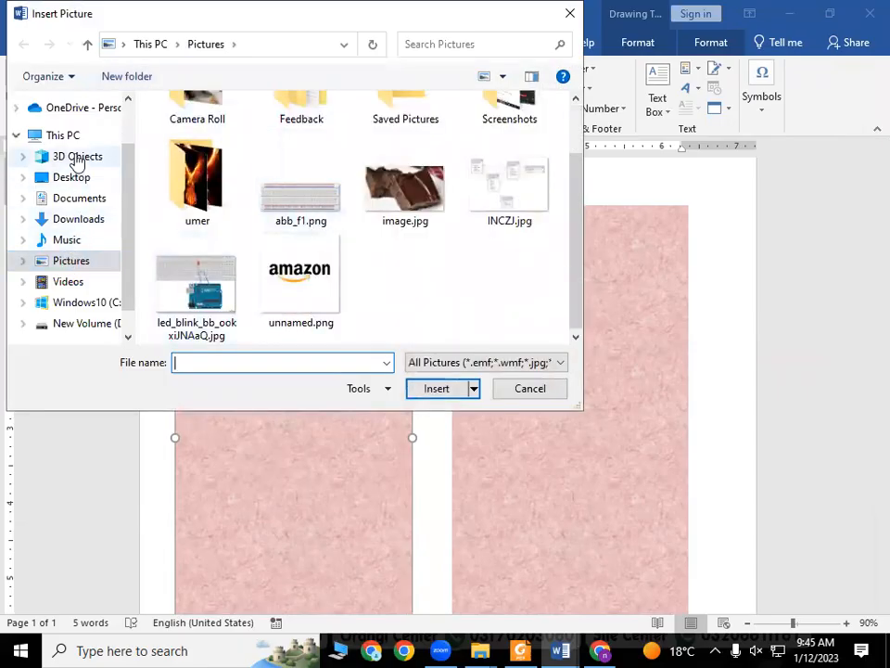
click(70, 136)
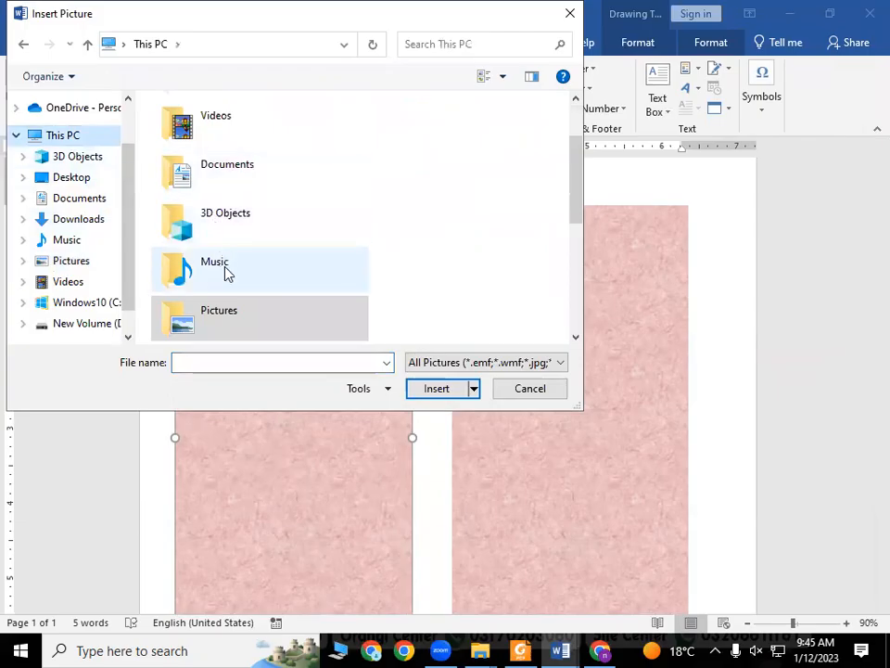
scroll(228, 278, down, 3)
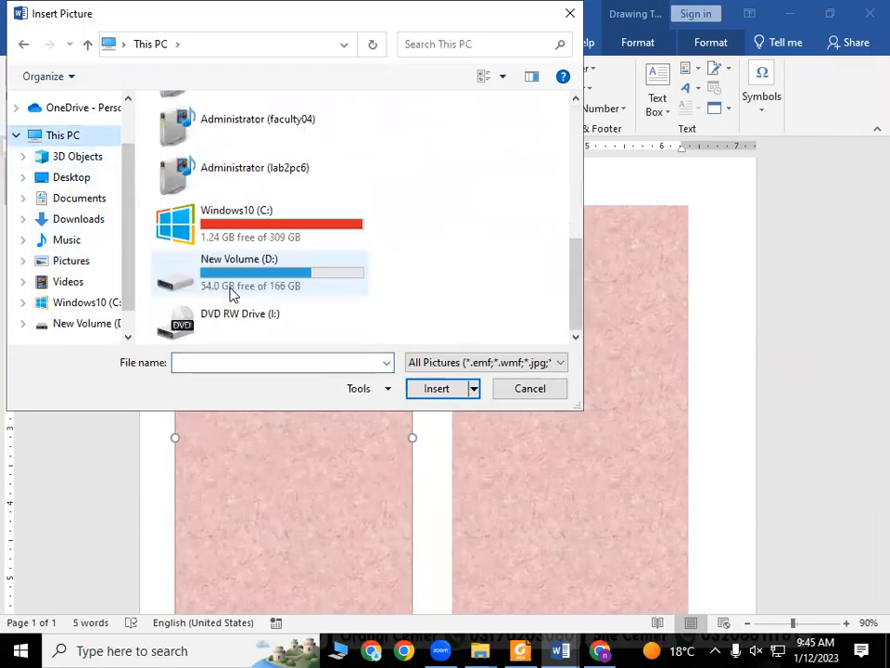
click(67, 215)
click(212, 151)
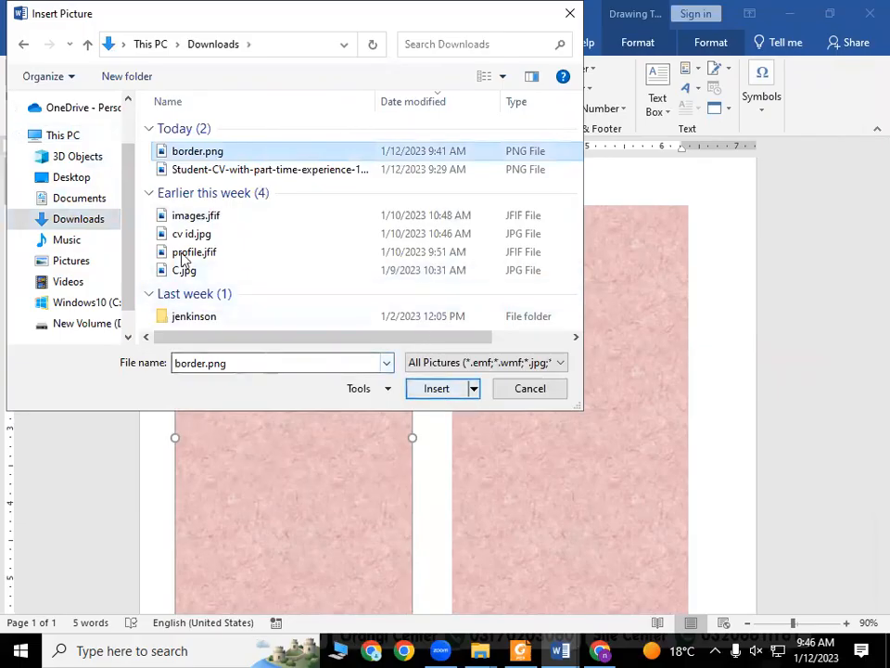
click(438, 389)
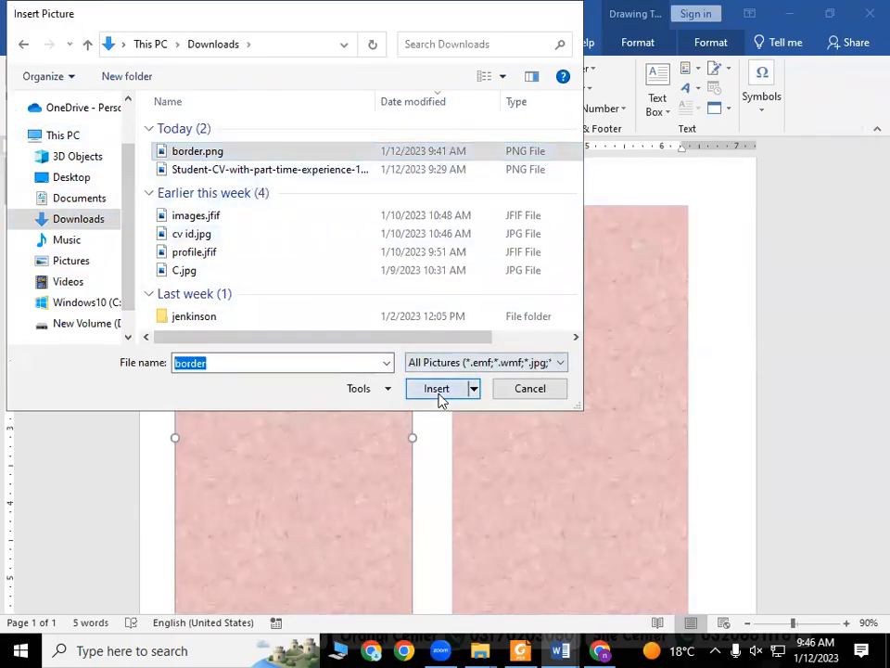
Look over both pink cards and the invitation text box to locate the inserted border picture
scroll(399, 351, down, 8)
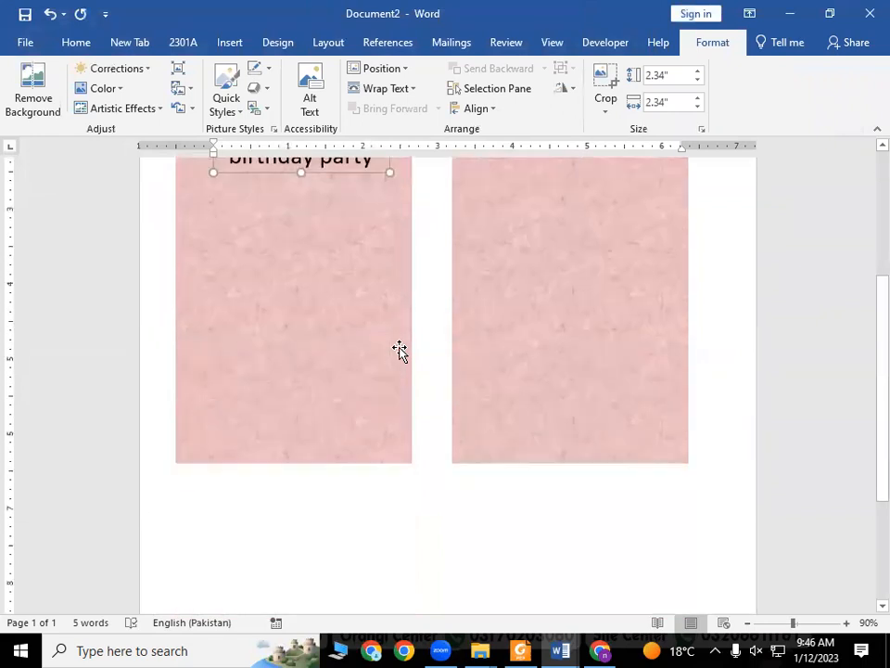
scroll(399, 348, down, 1)
scroll(404, 428, up, 8)
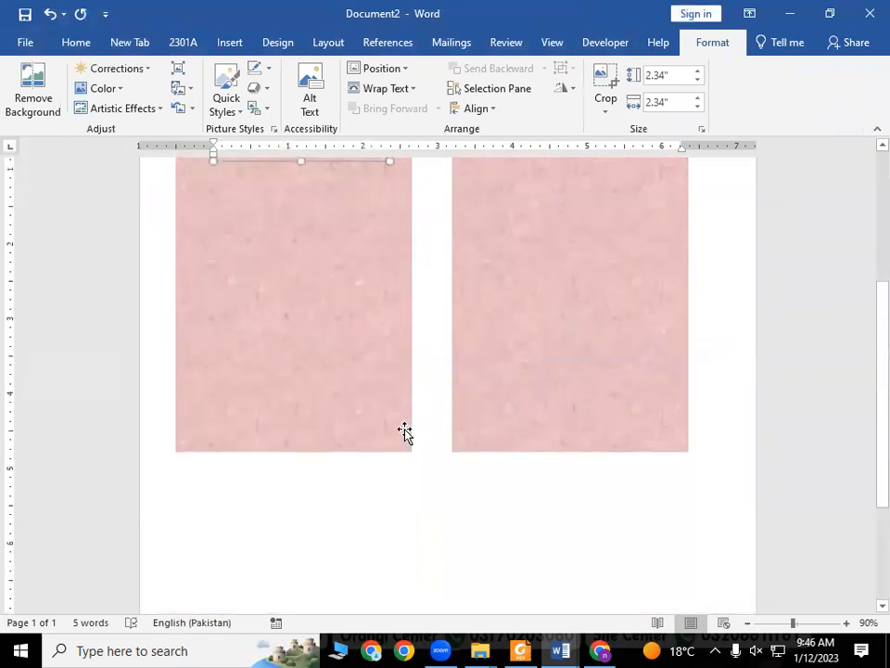
click(304, 463)
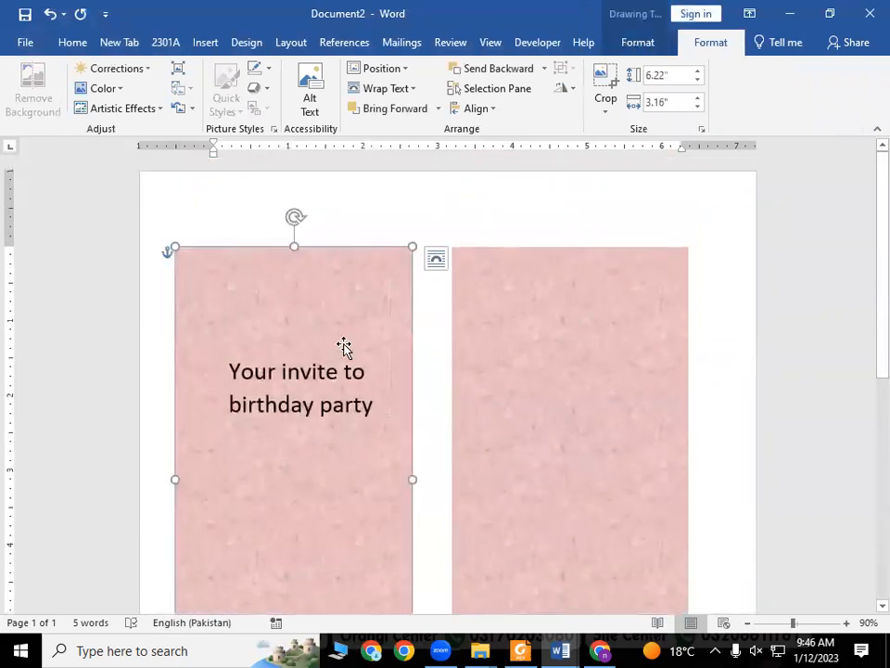
click(304, 459)
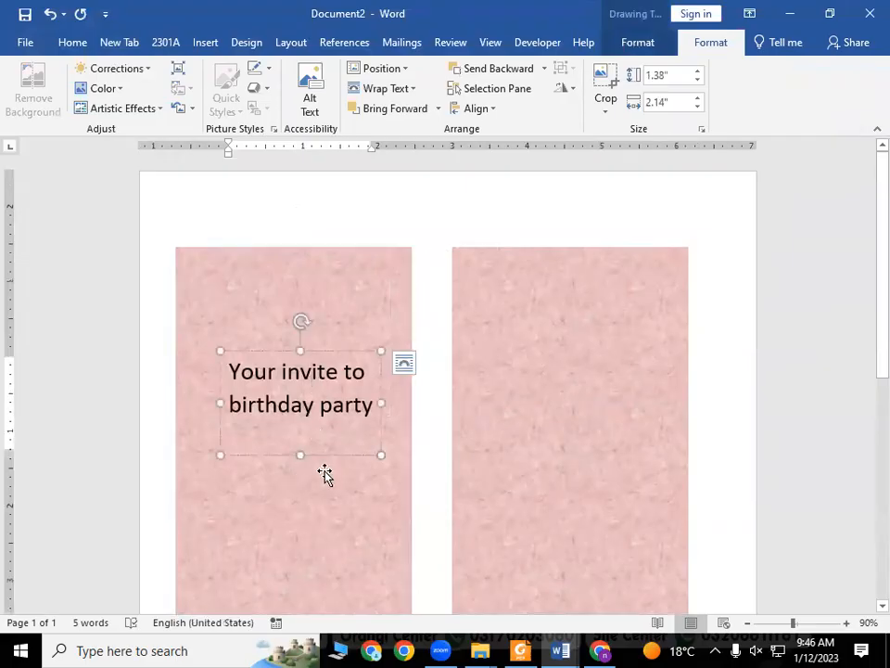
click(324, 473)
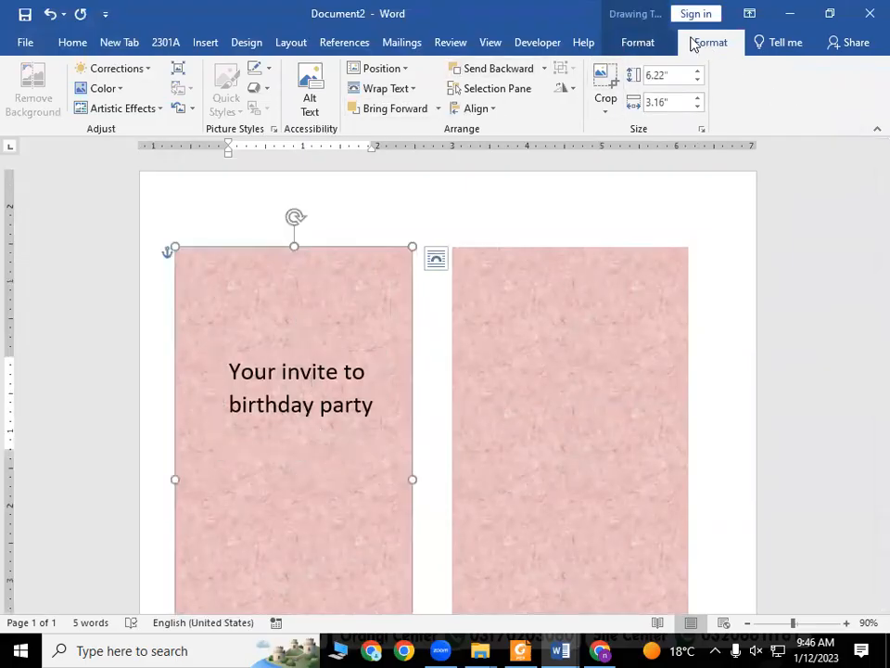
click(649, 45)
click(468, 433)
Move the left pink card slightly up and to the right on the page, undoing the extra nudge
click(334, 494)
drag(332, 449, 346, 239)
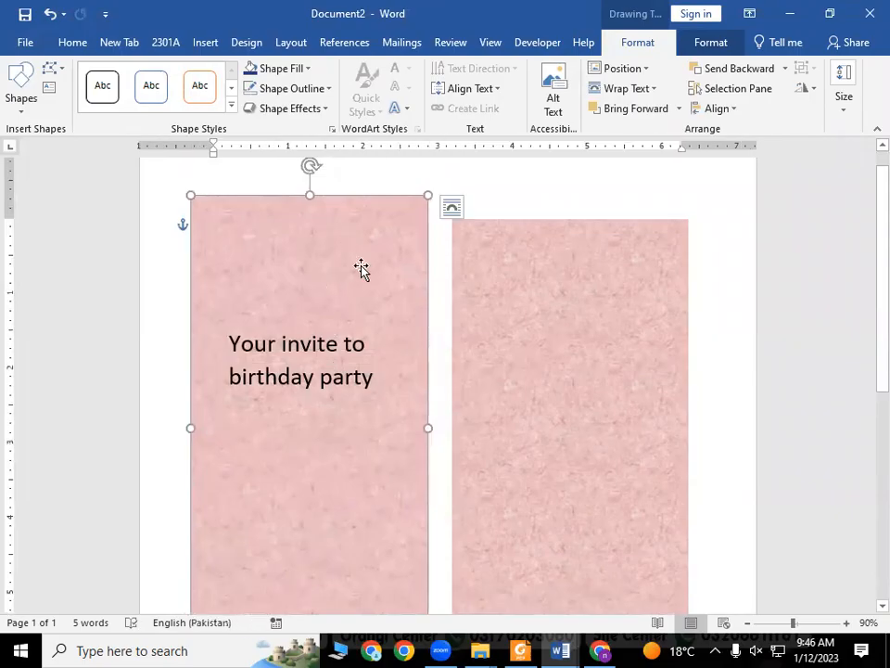
drag(352, 294, 352, 305)
key(ctrl+z)
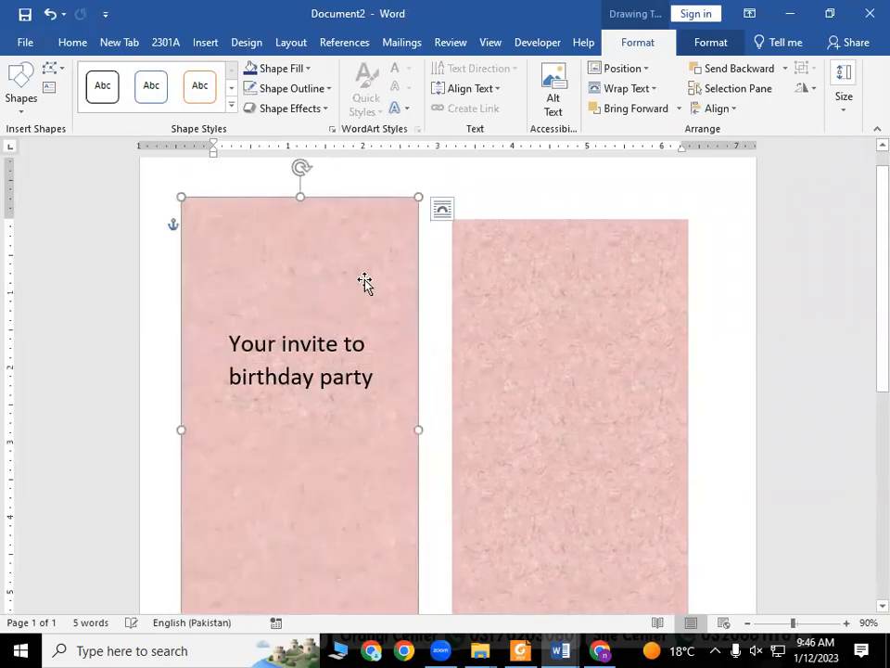
key(ctrl+y)
key(ctrl+z)
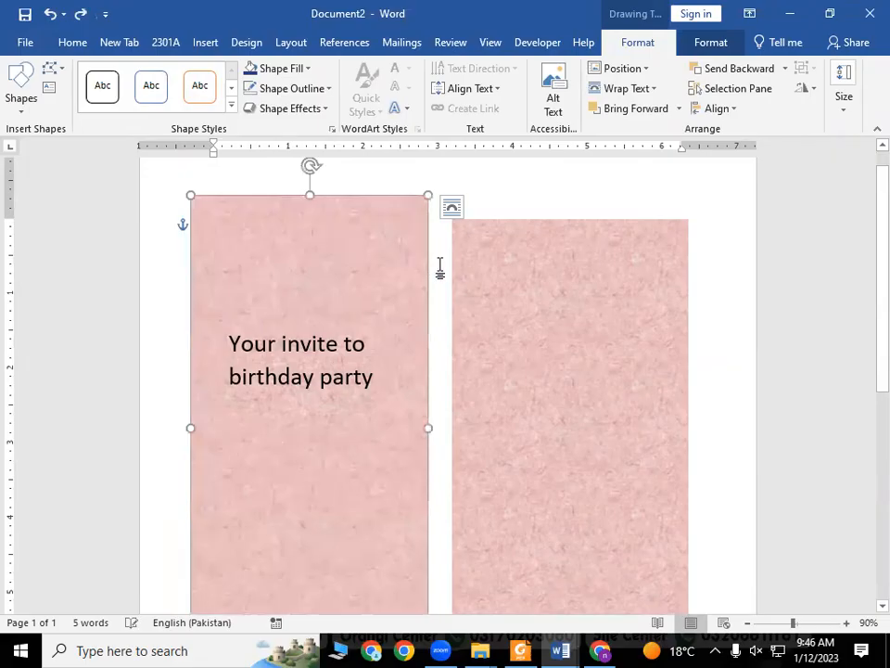
Set the left pink card's text wrapping to Behind Text
click(451, 210)
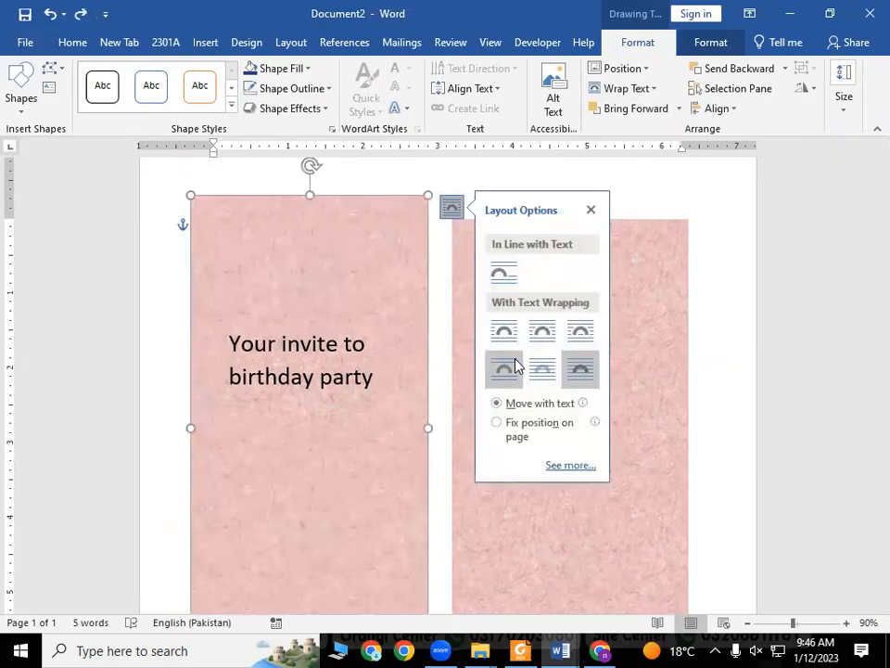
click(512, 361)
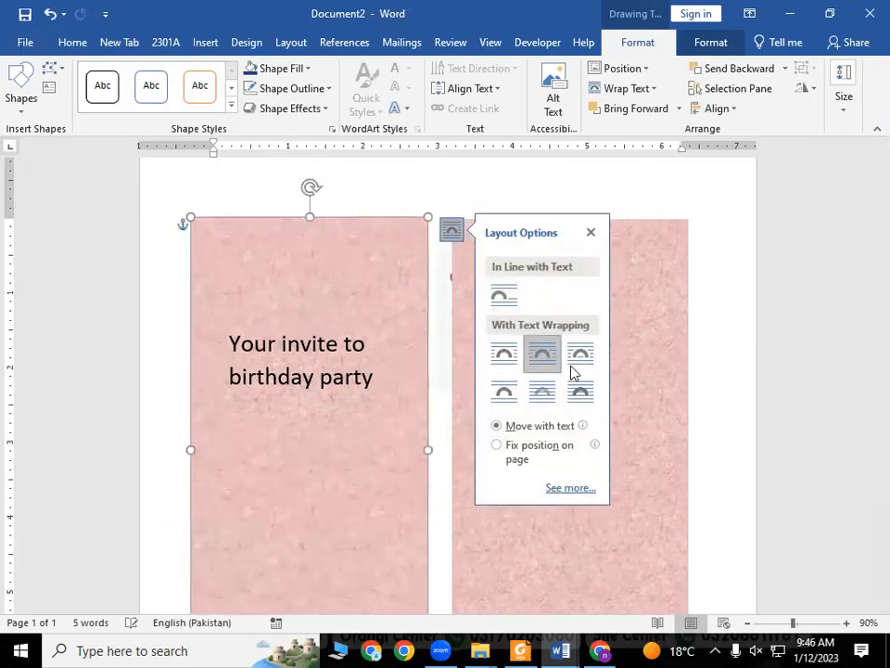
click(581, 392)
click(540, 397)
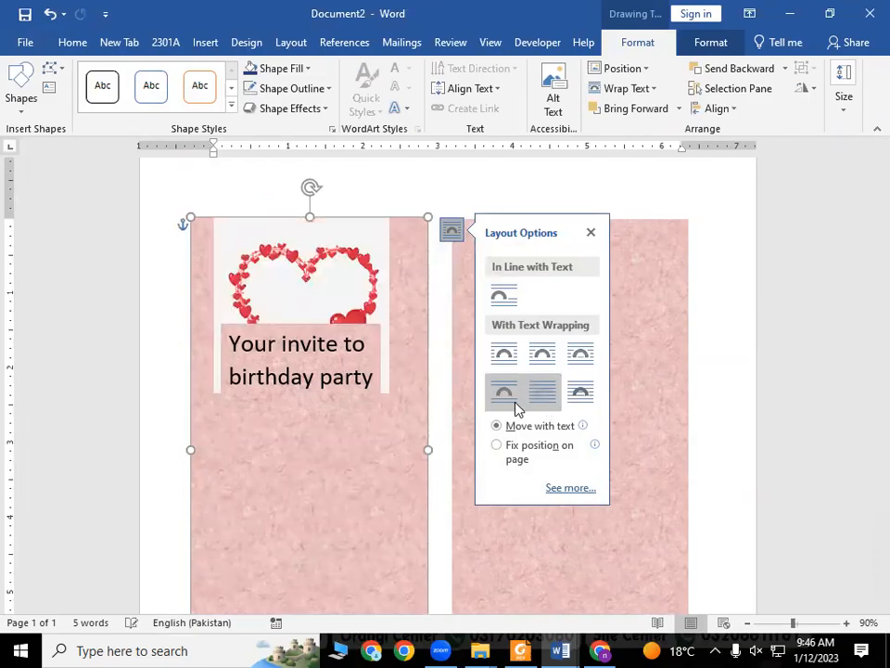
key(Escape)
Try to reposition the heart border picture on the left pink card
drag(345, 308, 360, 288)
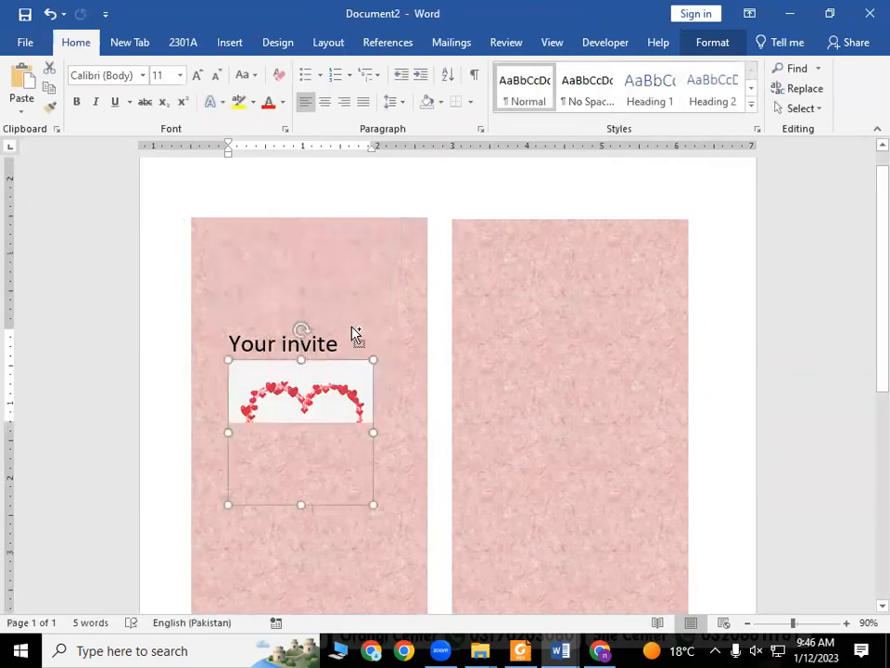
key(ctrl+z)
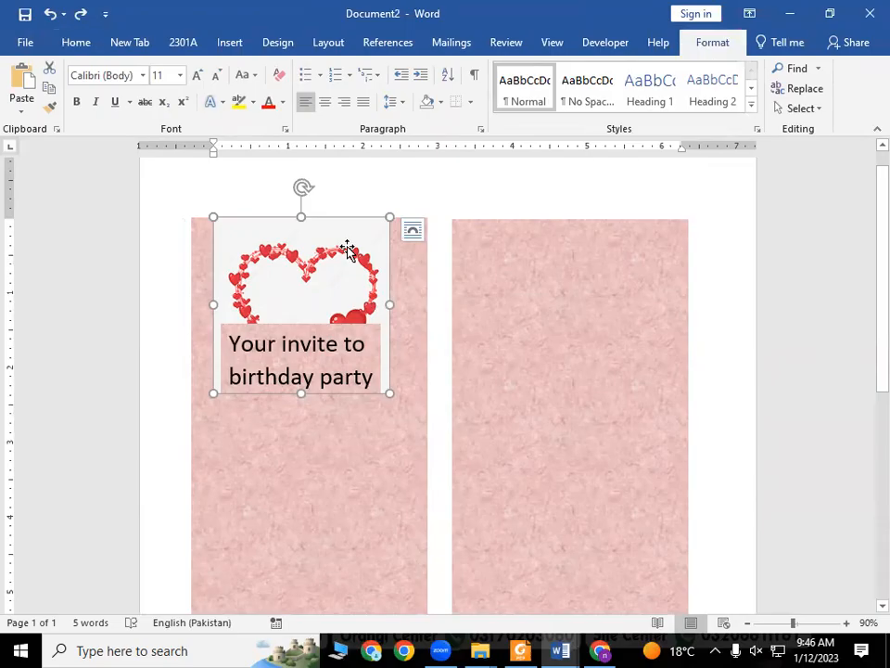
Remove the background of the heart border picture, marking the missed hearts as areas to keep, and keep the changes
double_click(348, 250)
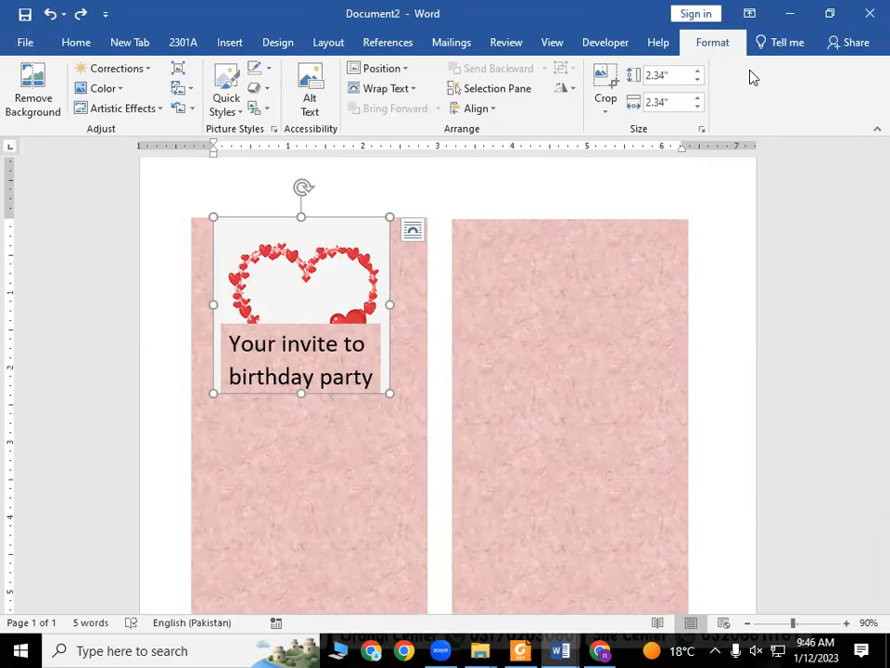
click(47, 109)
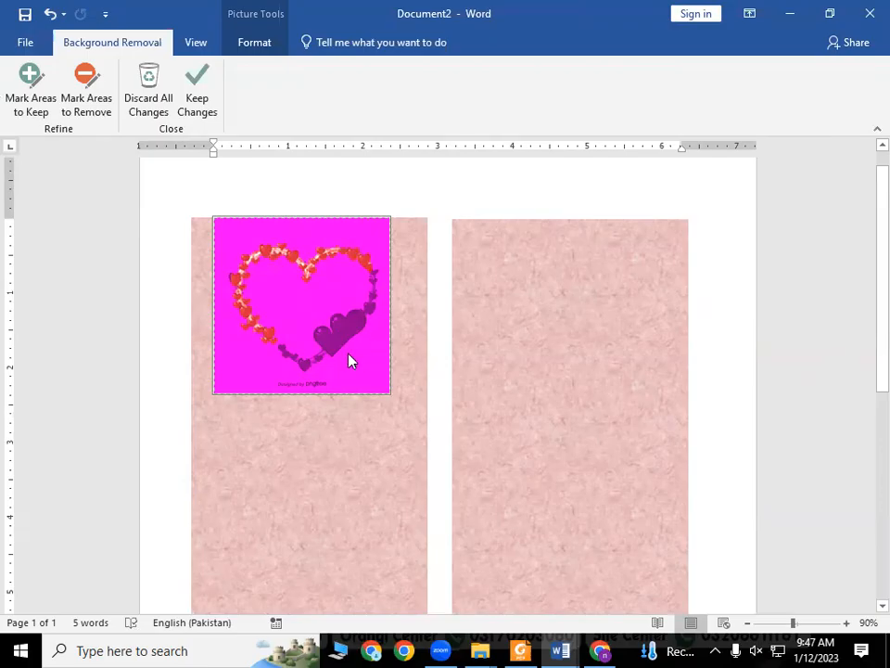
click(25, 95)
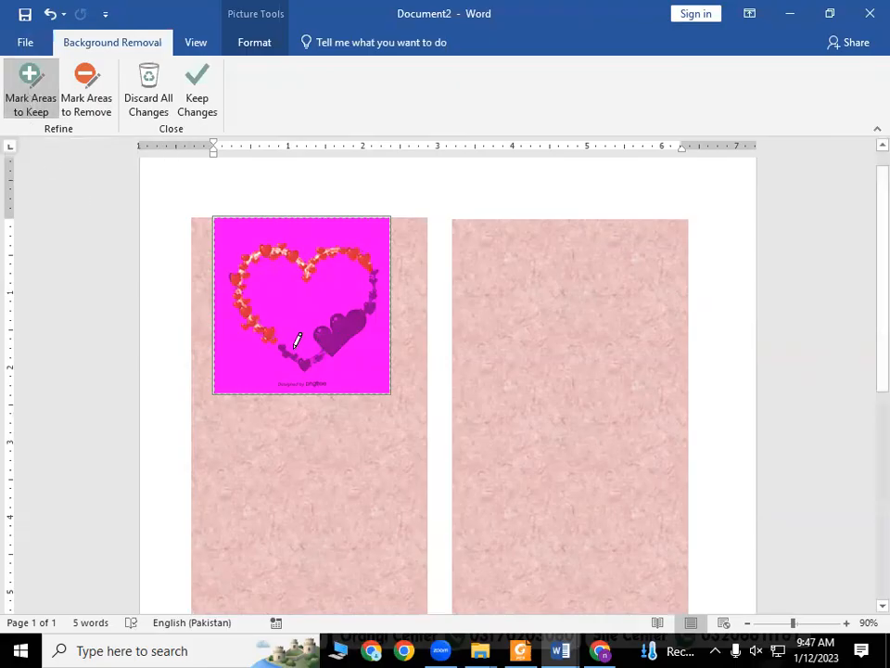
drag(288, 338, 290, 347)
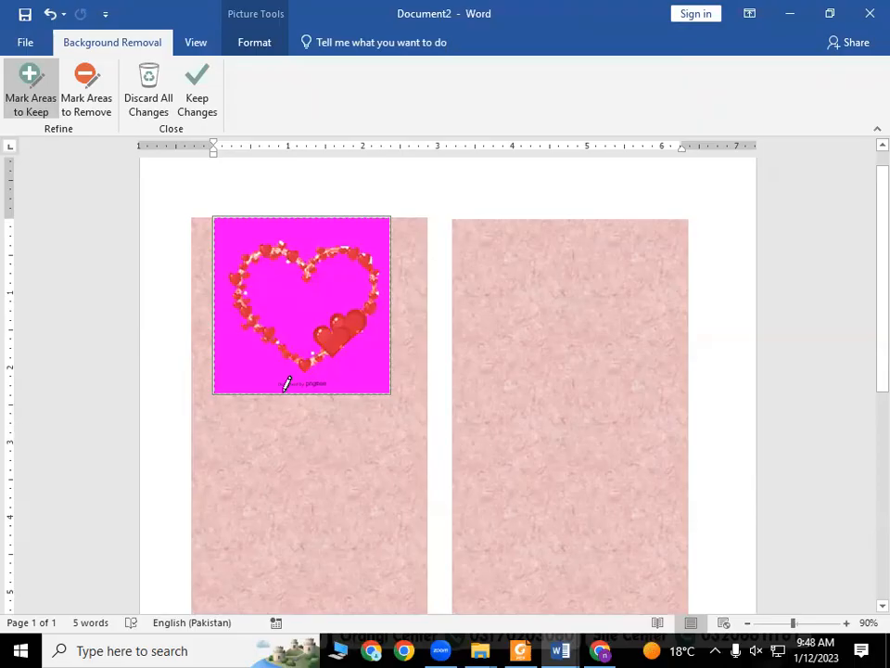
click(192, 111)
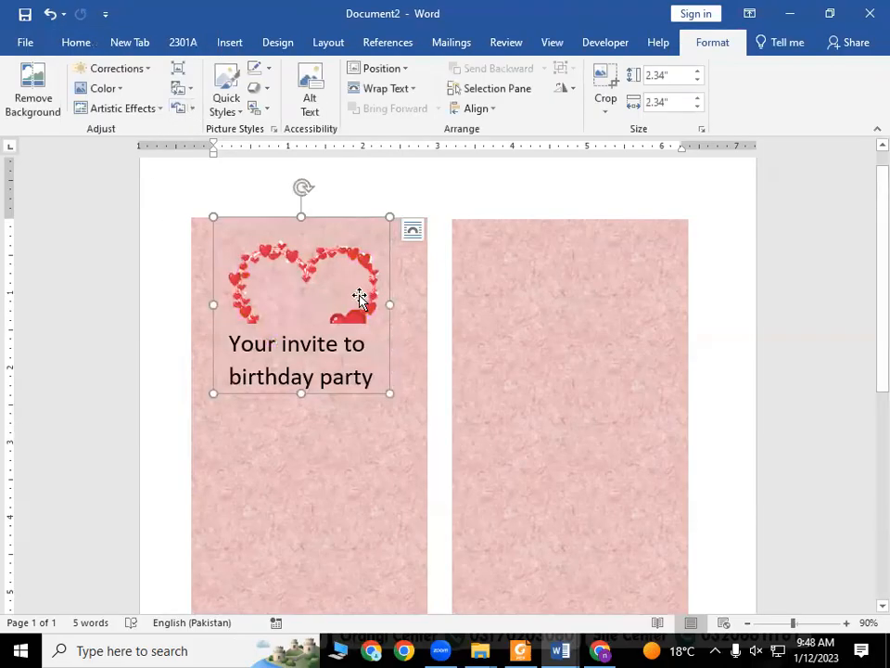
Move the invitation text box down the left pink card so it sits below the heart picture
drag(369, 293, 370, 266)
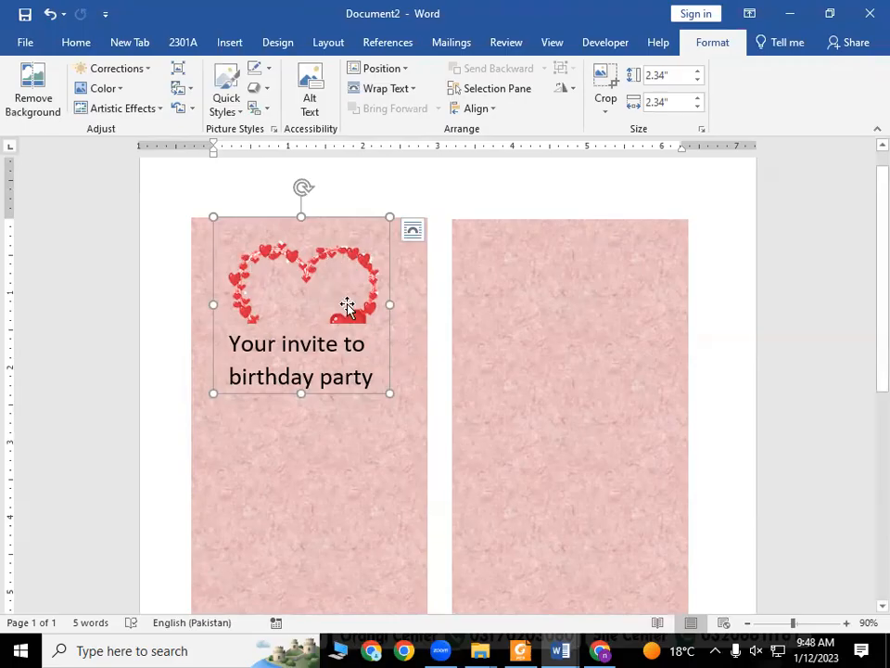
click(332, 376)
drag(318, 414, 312, 443)
click(300, 441)
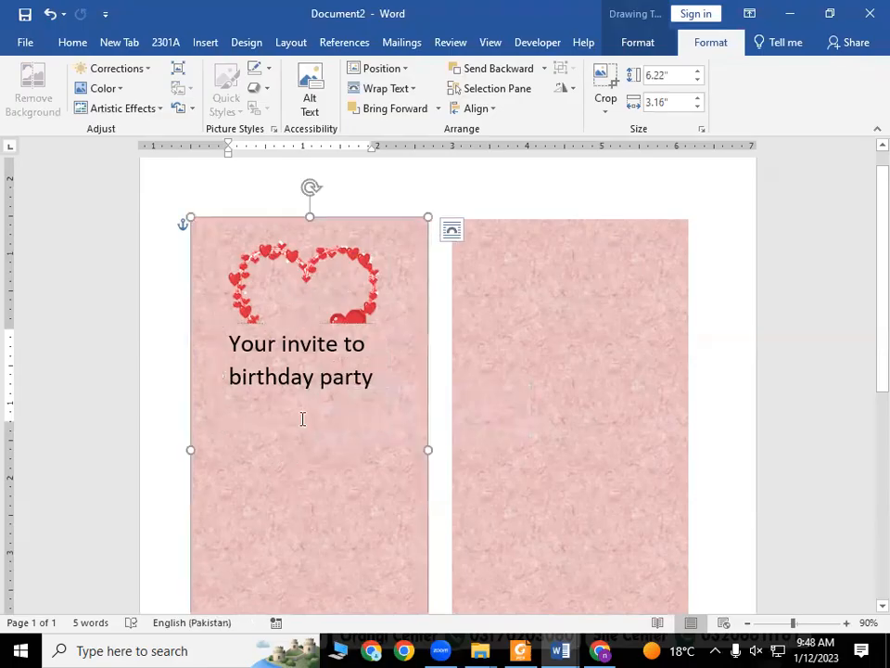
click(311, 347)
click(309, 374)
drag(297, 322, 298, 425)
drag(308, 525, 309, 525)
Try to reposition the heart picture around the invitation text, and undo those moves
click(332, 338)
drag(338, 340, 341, 421)
drag(335, 496, 358, 473)
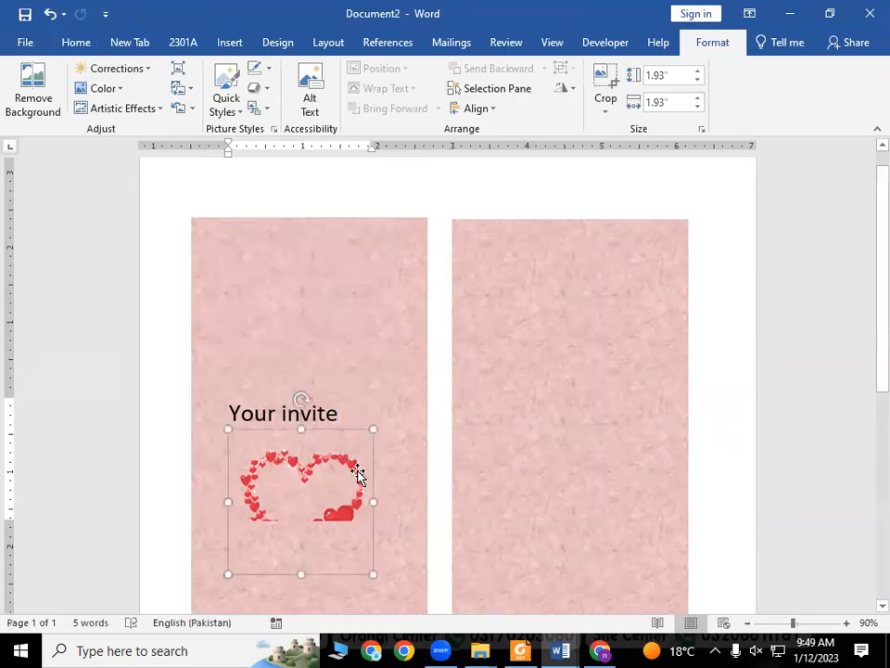
drag(300, 433, 305, 393)
key(ctrl+z)
key(ctrl+z)
key(ctrl+z)
Adjust the heart picture's height to about 2.52" so it ends just above the invitation text
drag(303, 394, 324, 371)
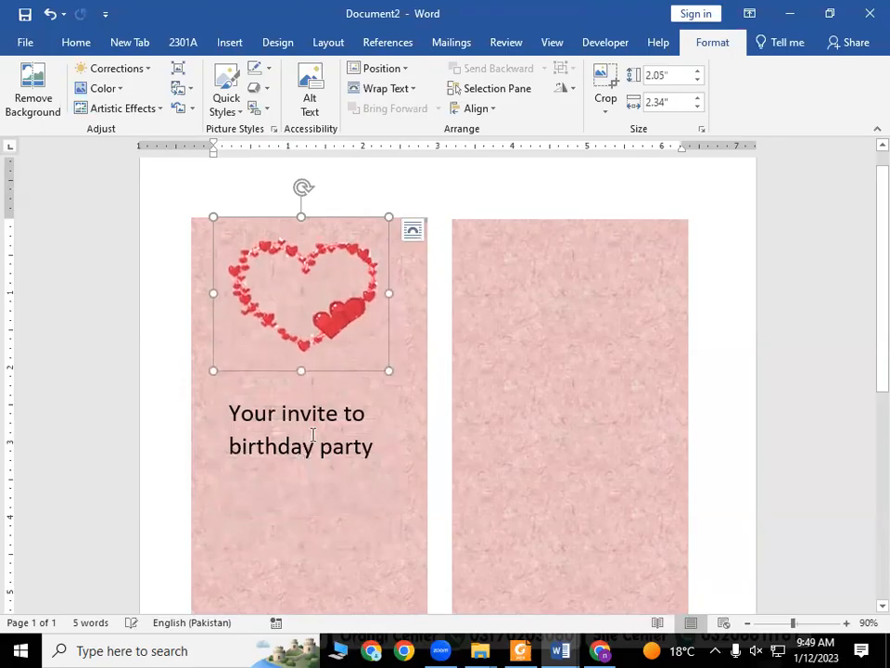
click(313, 438)
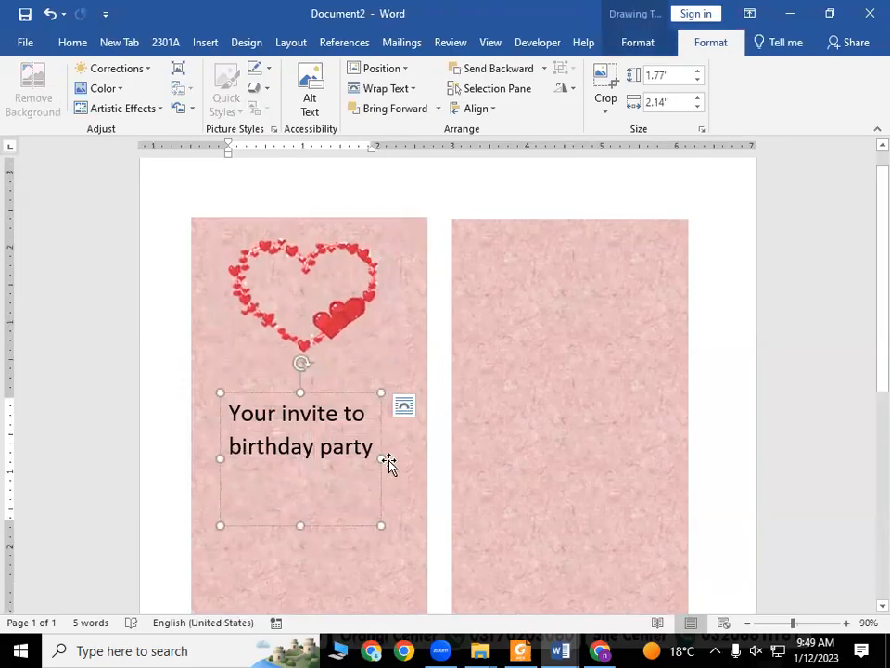
click(380, 460)
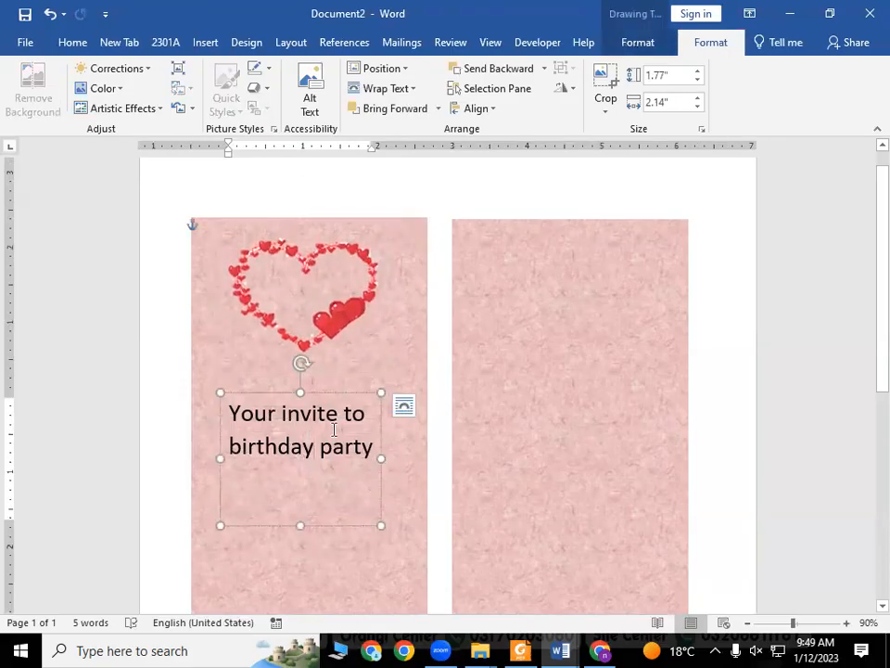
click(299, 346)
drag(300, 551, 338, 410)
click(291, 441)
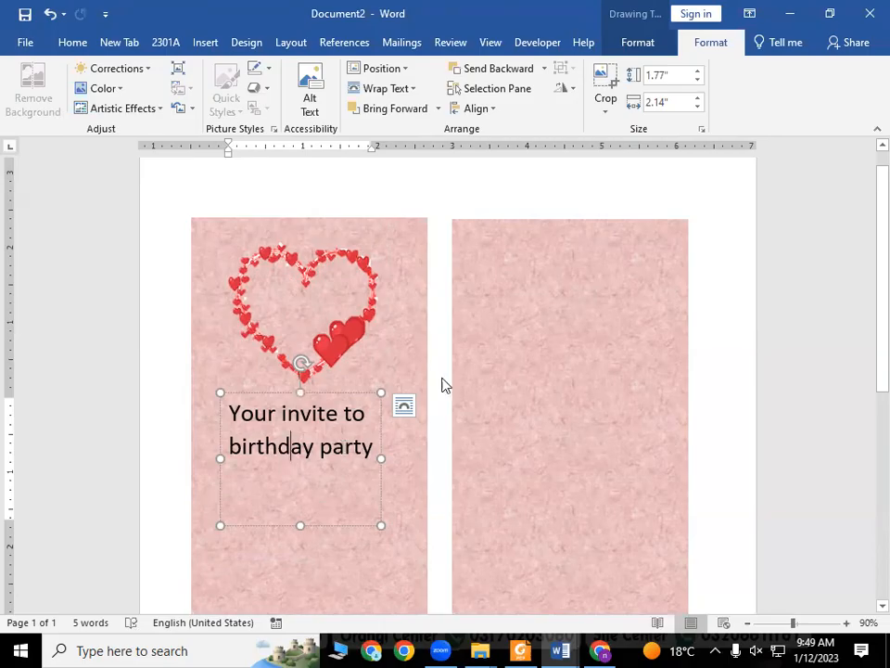
Try to shift the heart picture down over the invitation text twice, undoing each attempt
click(341, 347)
drag(341, 347, 342, 414)
drag(297, 500, 313, 412)
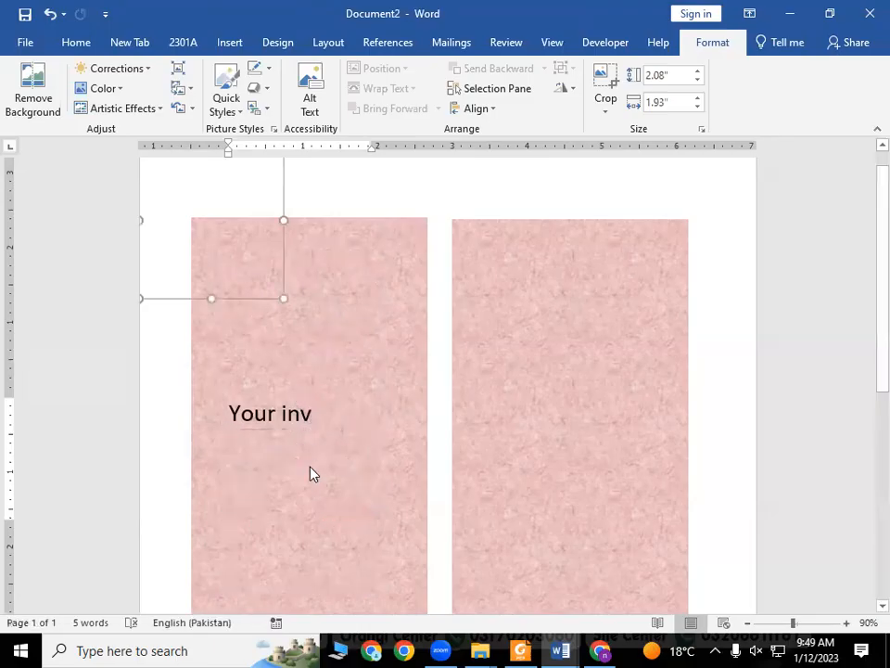
key(ctrl+z)
key(ctrl+z)
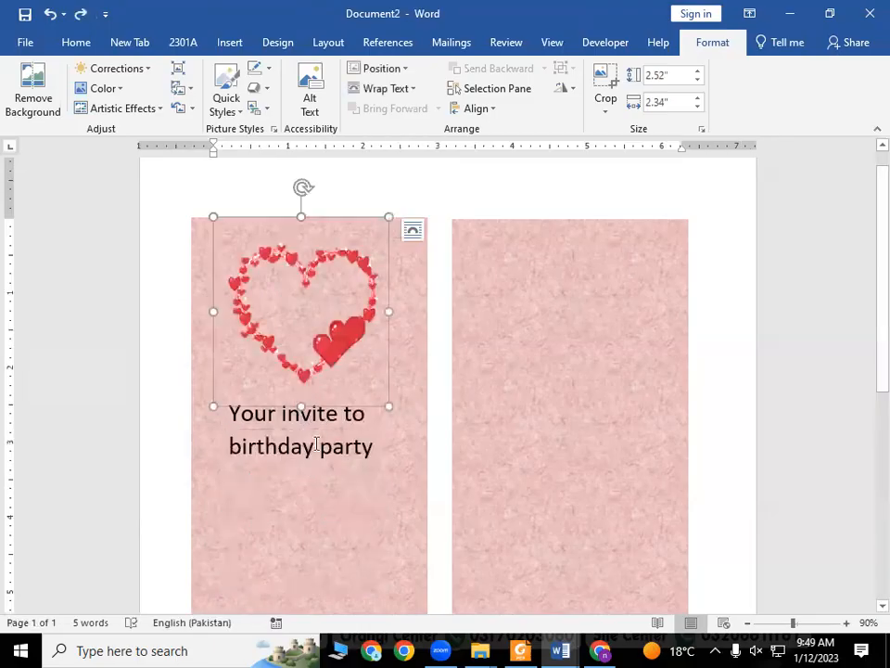
click(316, 445)
mouse_move(332, 361)
mouse_down()
mouse_move(326, 408)
mouse_move(332, 379)
mouse_up()
drag(290, 458, 296, 430)
key(ctrl+z)
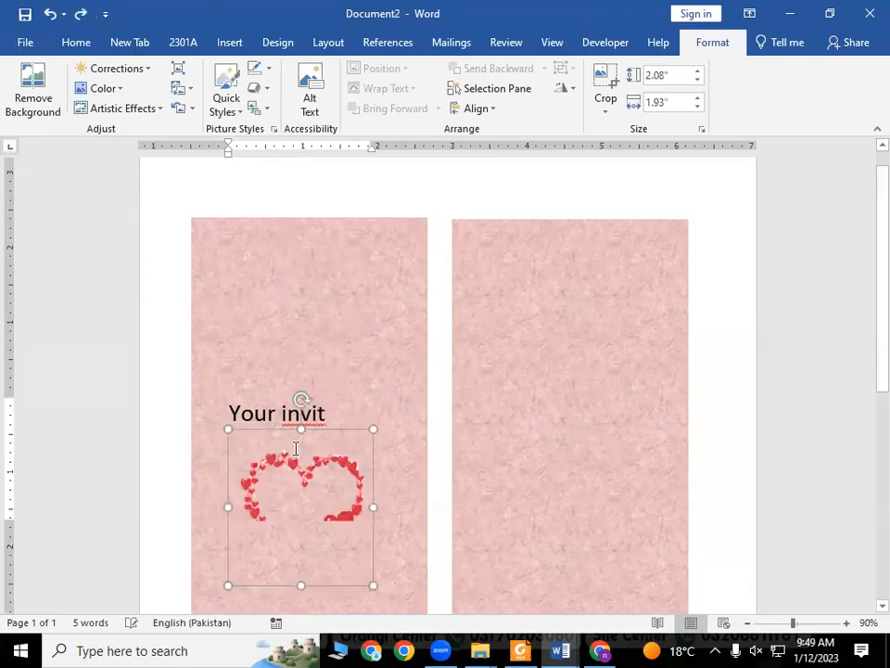
key(ctrl+z)
Delete the invitation text box from the left pink card
click(359, 447)
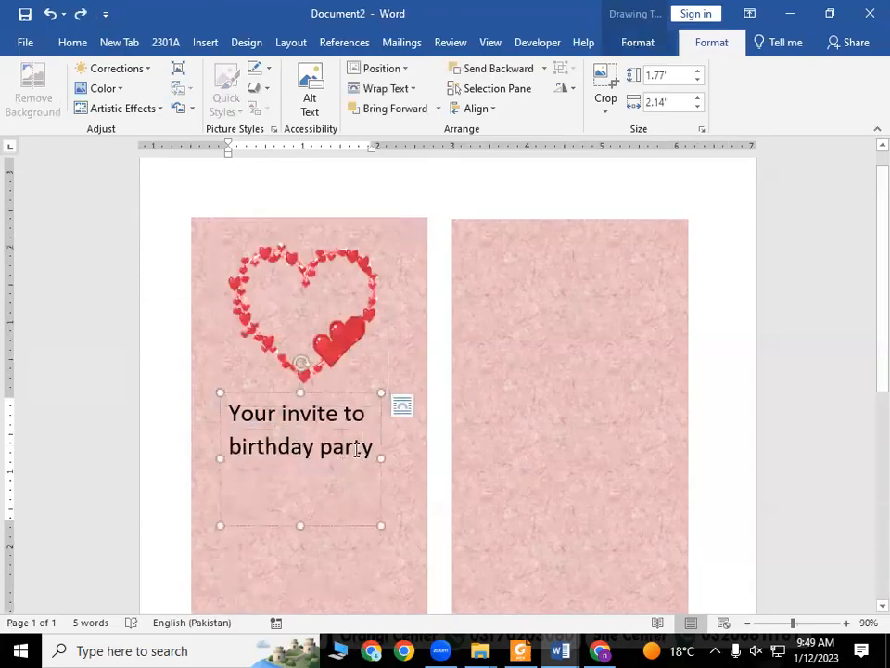
key(Delete)
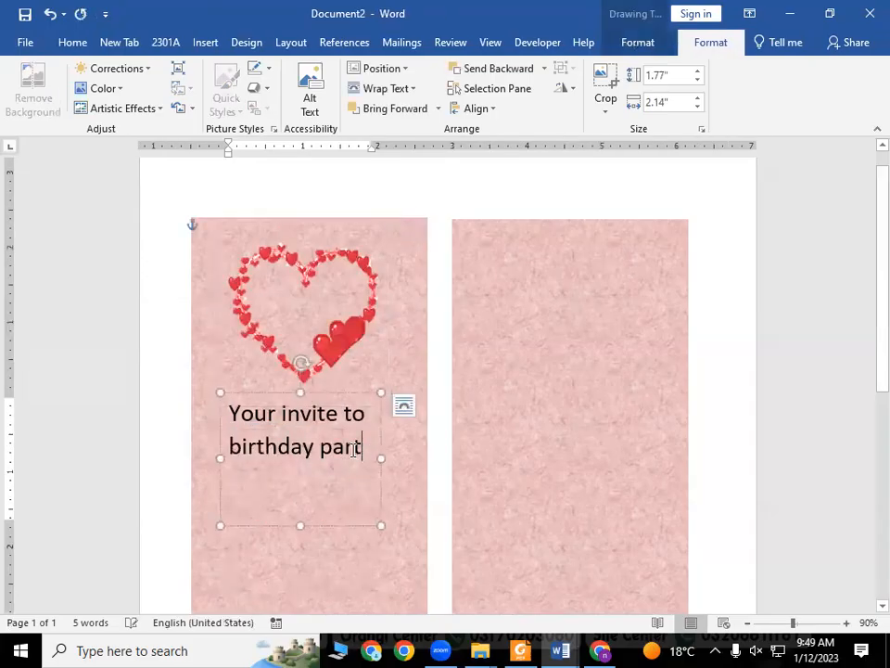
click(300, 525)
key(Delete)
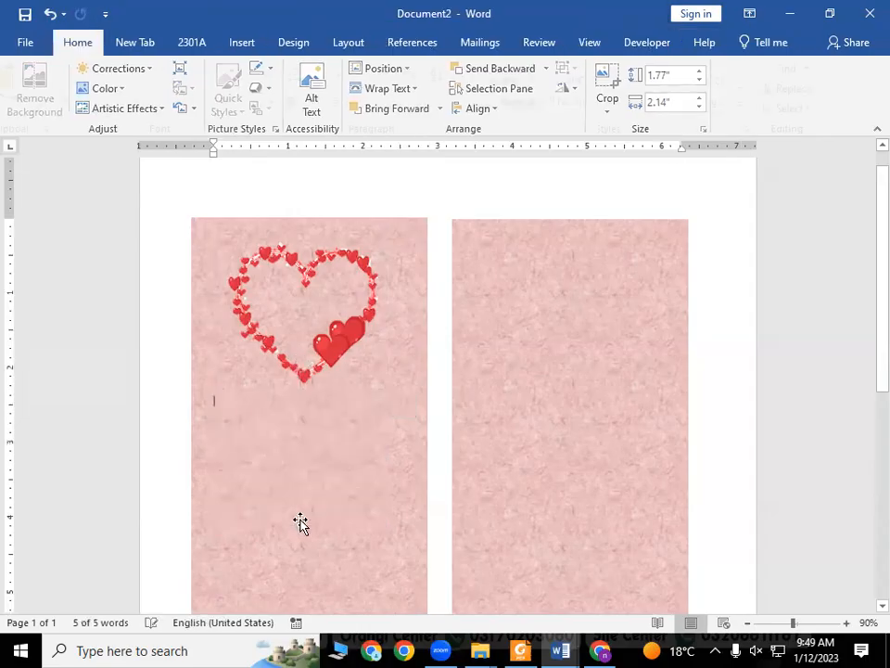
Add the text "Invition of" directly inside the left pink card, below the heart picture
click(280, 425)
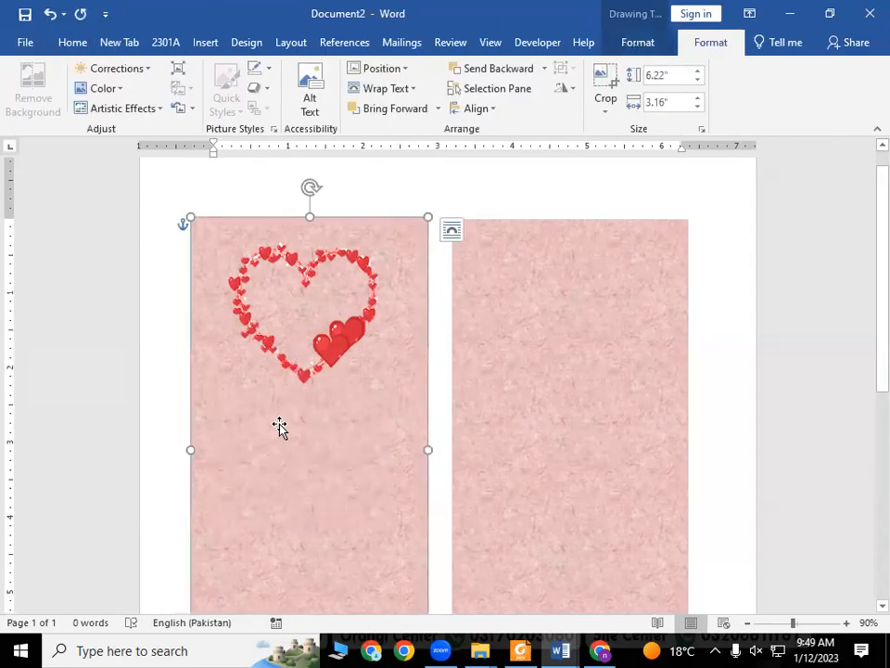
click(334, 341)
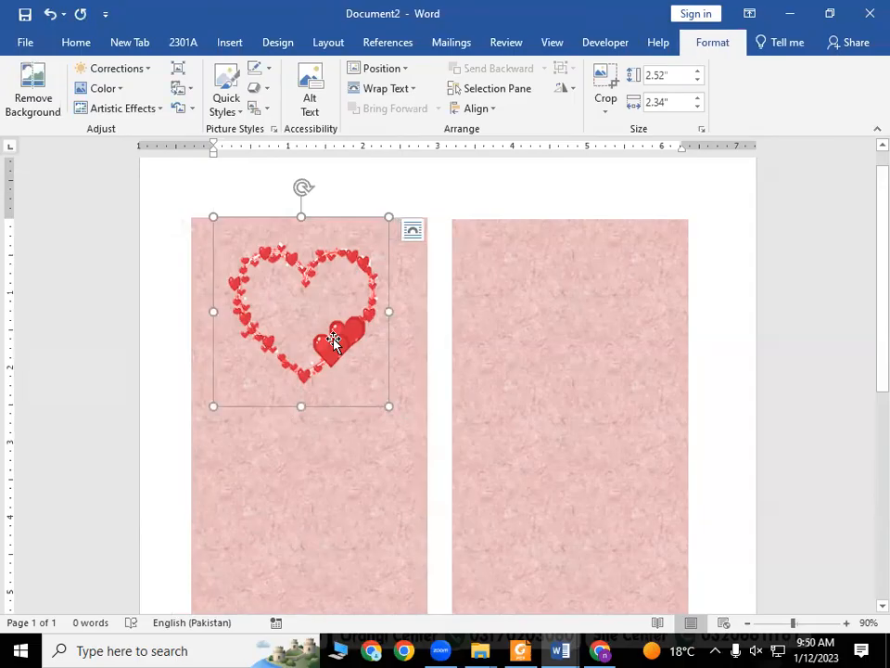
click(319, 464)
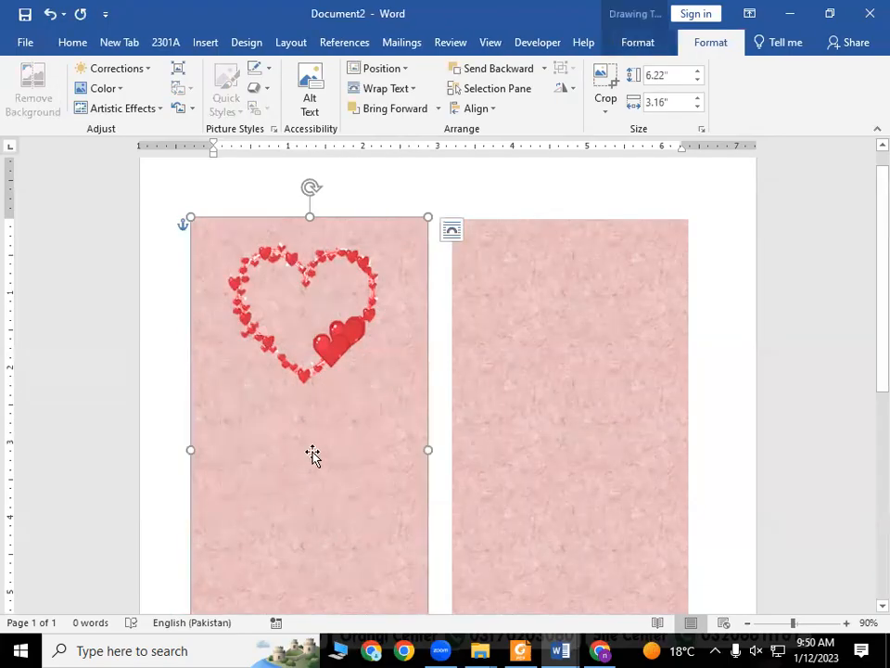
click(313, 452)
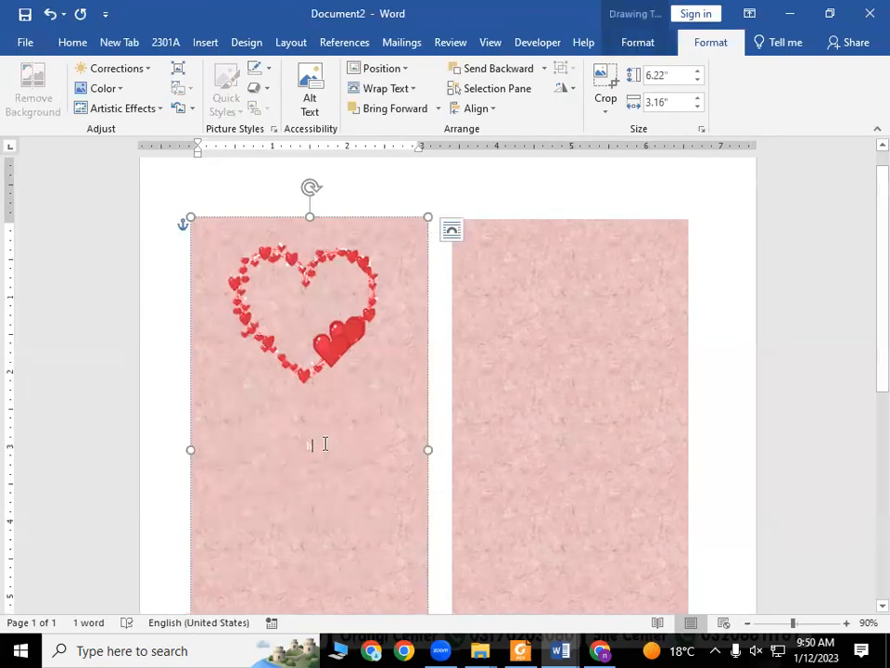
drag(323, 443, 288, 449)
key(Delete)
key(BackSpace)
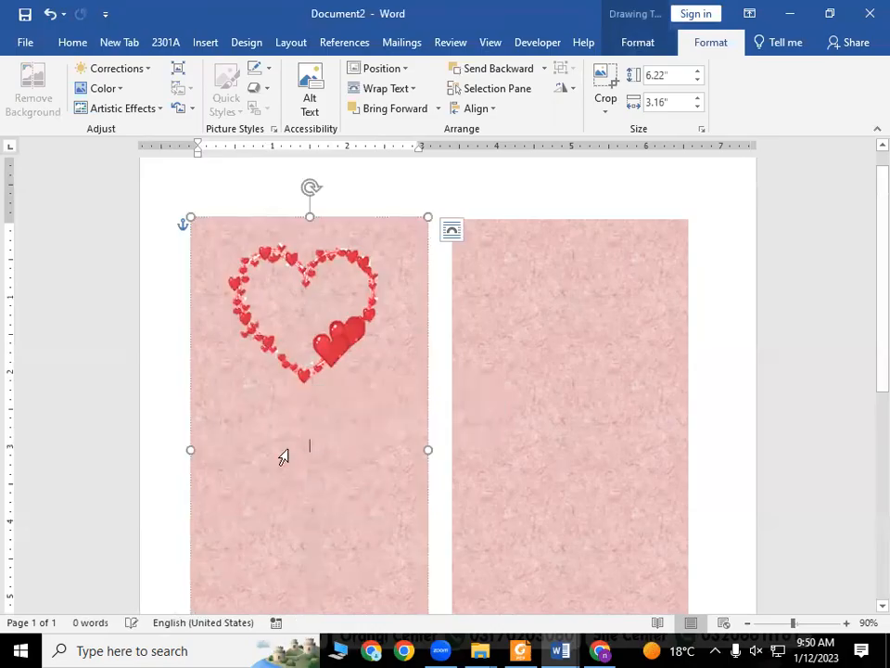
text(in)
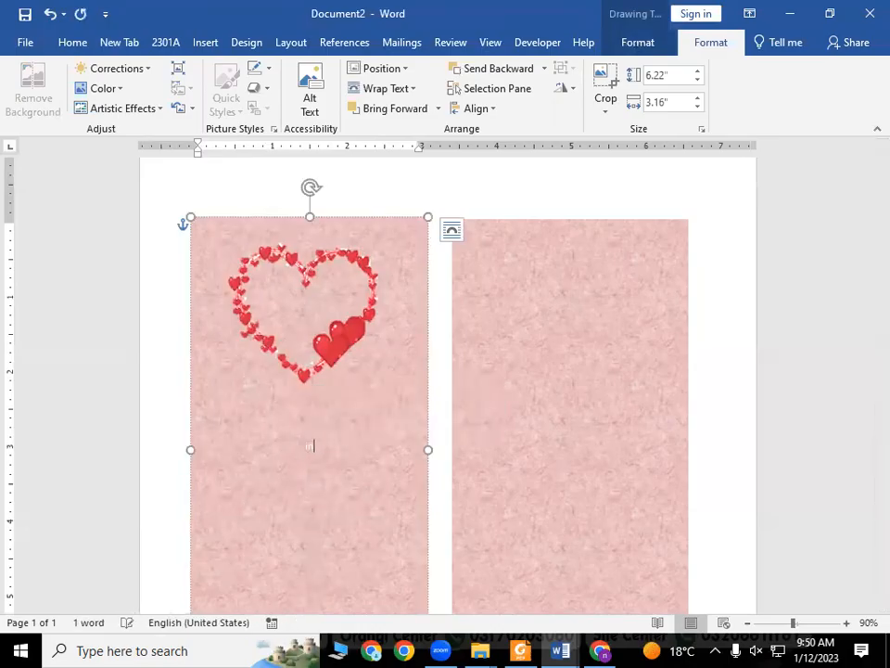
text(vite)
key(BackSpace)
text(aton of)
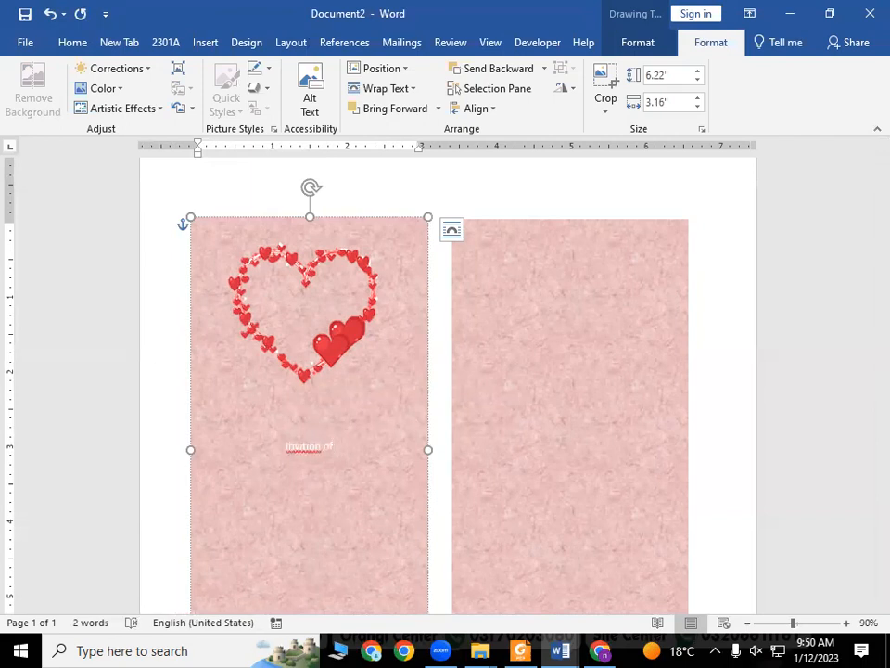
Stretch the heart picture to about 4.52" high and 2.51" wide so it surrounds the card text
click(367, 314)
drag(433, 319, 440, 315)
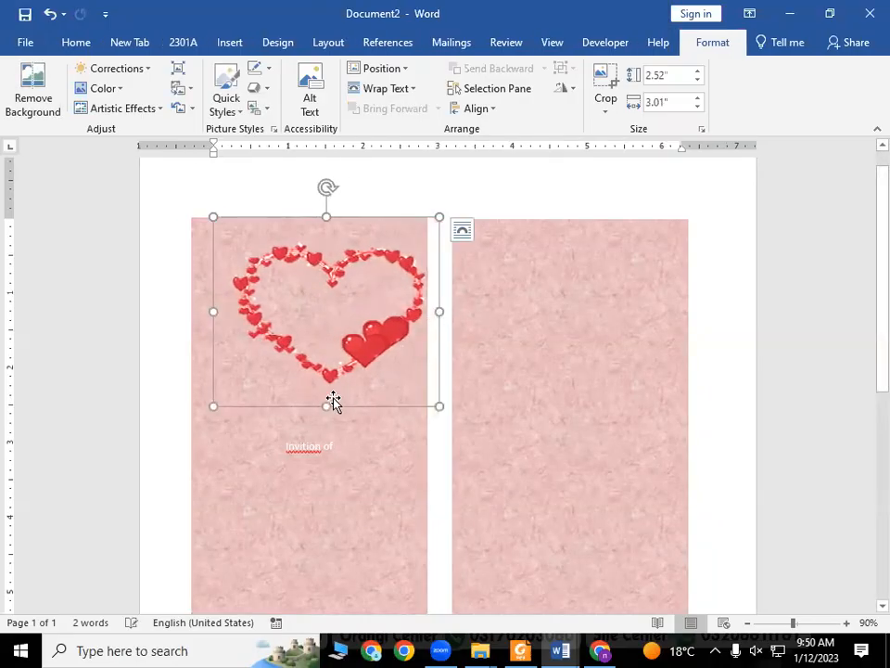
drag(328, 404, 313, 530)
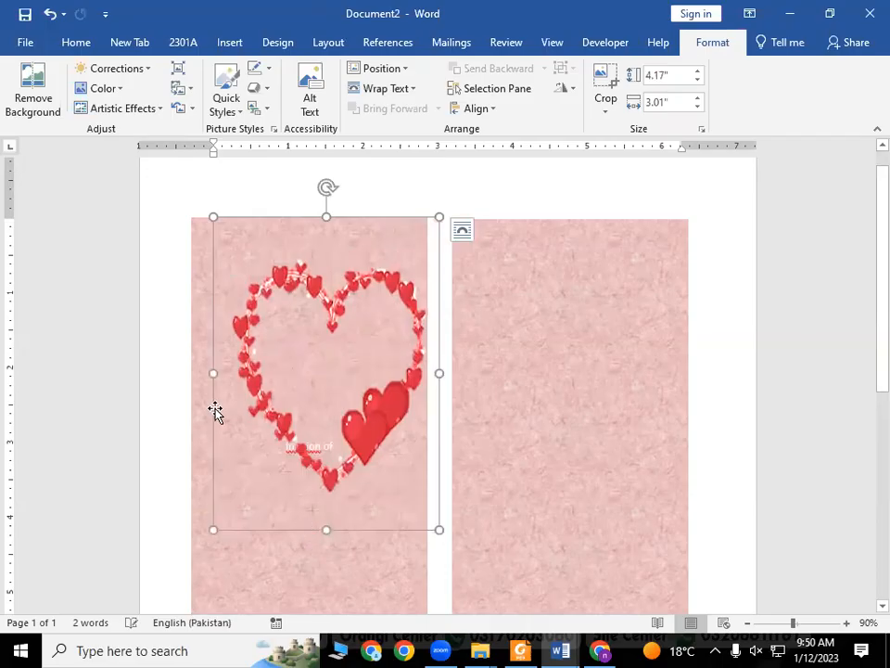
drag(216, 372, 176, 393)
drag(417, 418, 412, 300)
drag(338, 304, 261, 394)
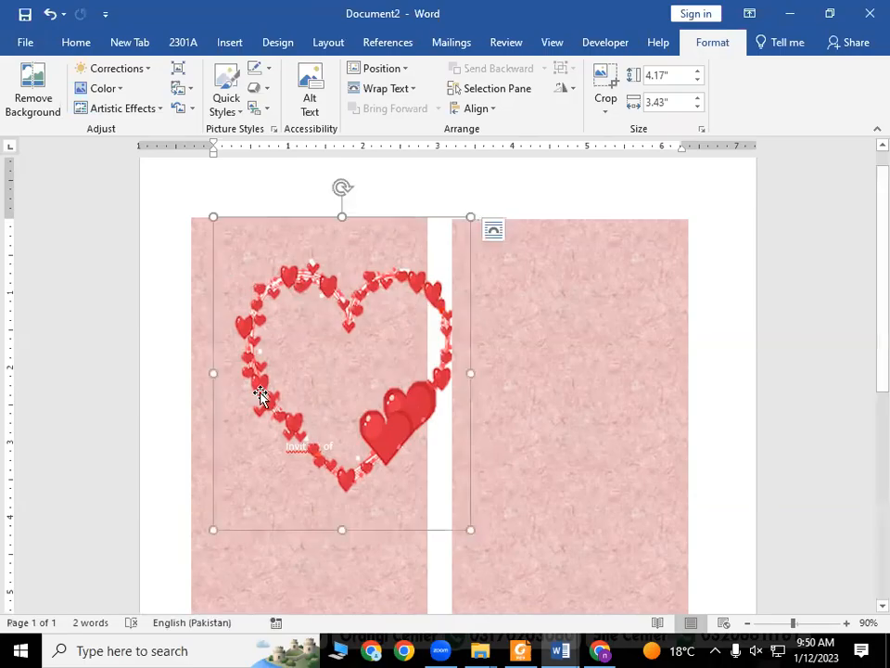
drag(217, 369, 182, 364)
drag(355, 532, 355, 556)
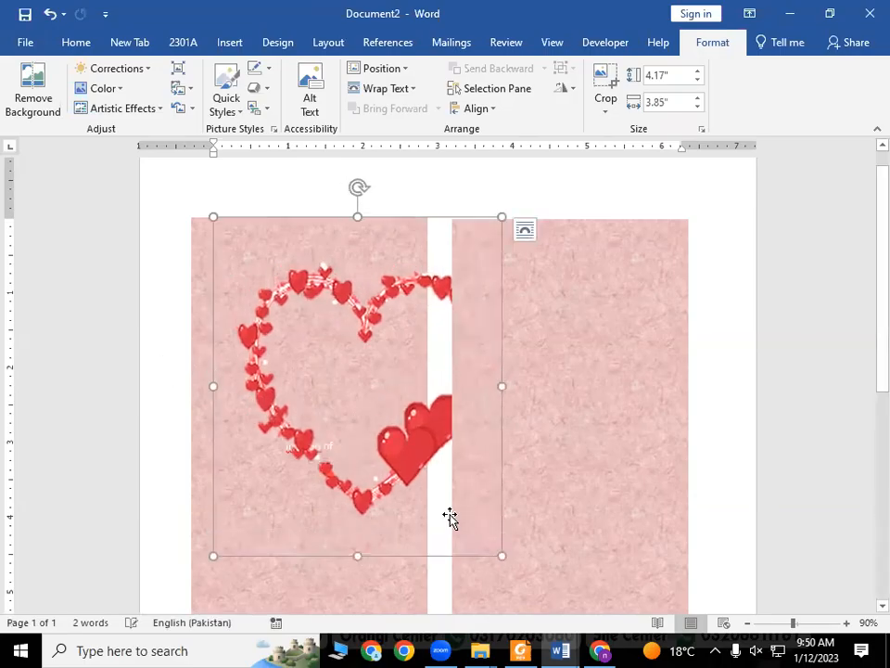
drag(502, 384, 402, 371)
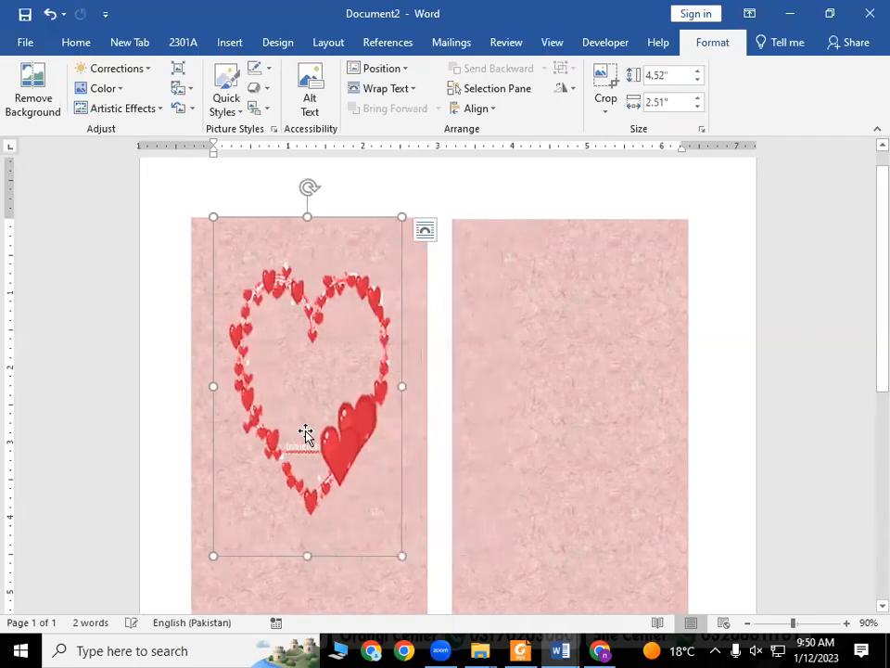
Lengthen the heart picture down the left pink card, finishing at a height of about 5.66"
drag(306, 486, 305, 522)
drag(348, 457, 344, 493)
scroll(489, 325, down, 3)
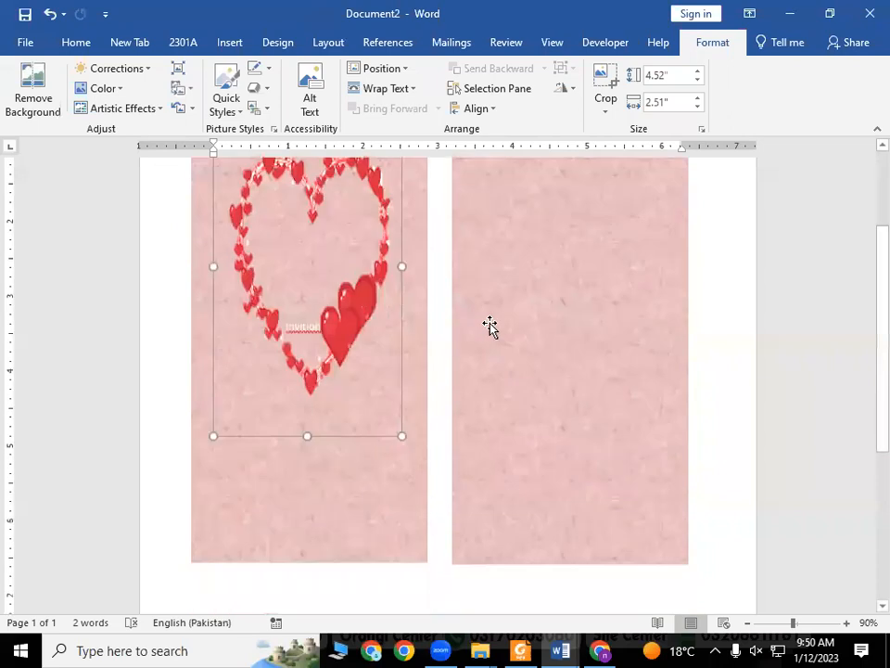
drag(302, 409, 297, 538)
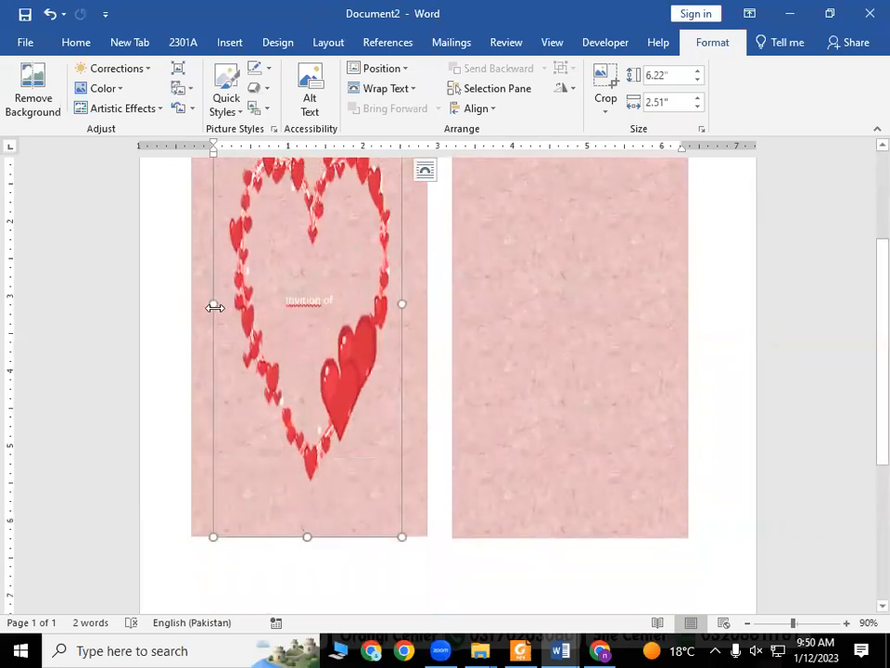
mouse_move(212, 305)
mouse_down()
mouse_move(194, 302)
mouse_move(213, 305)
mouse_up()
scroll(320, 344, up, 3)
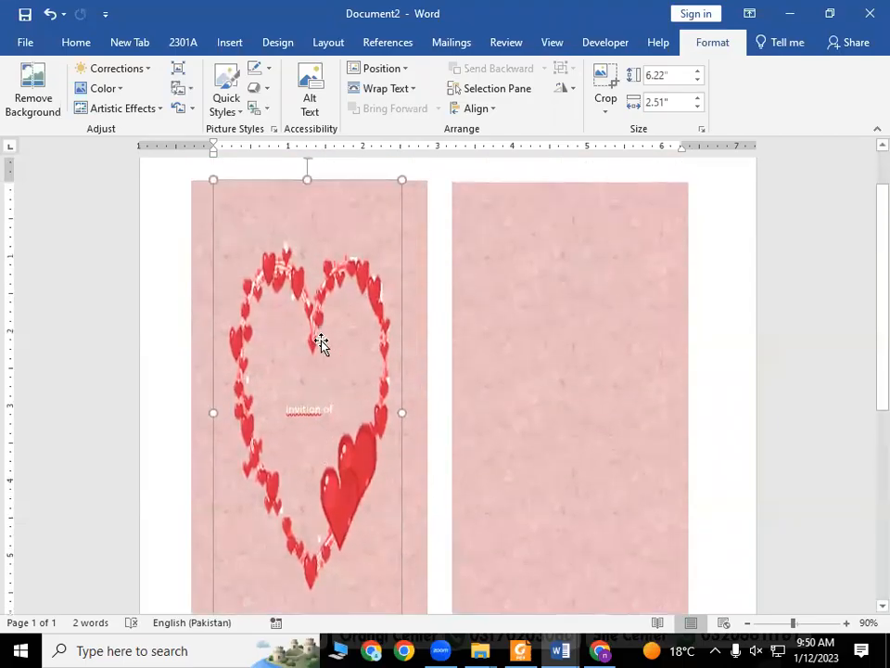
scroll(320, 344, up, 2)
drag(311, 246, 310, 291)
drag(375, 472, 390, 425)
scroll(365, 429, down, 3)
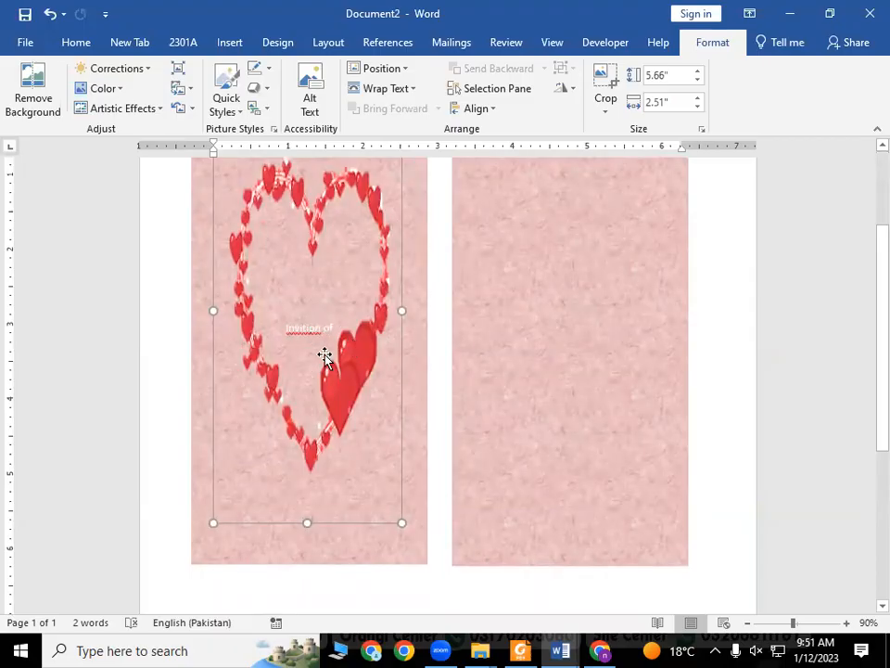
scroll(324, 358, up, 3)
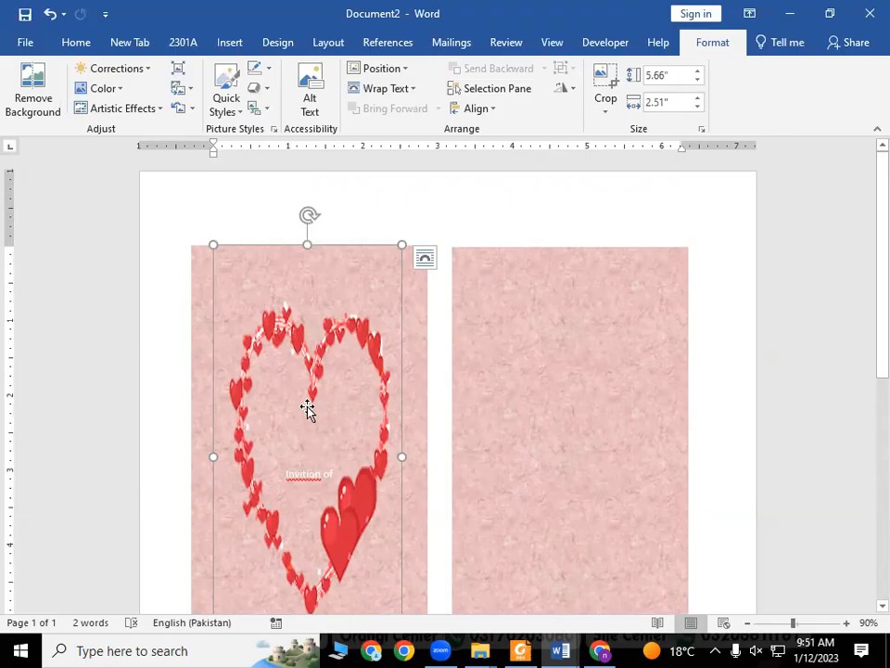
Undo the recent size changes of the heart picture on the left pink card
scroll(300, 415, down, 1)
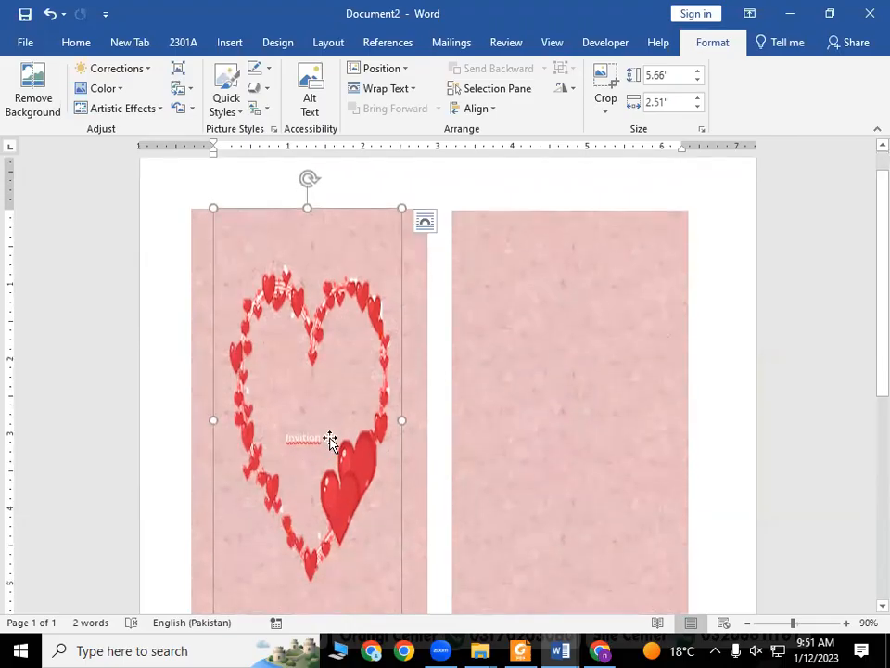
key(ctrl+z)
key(ctrl+z)
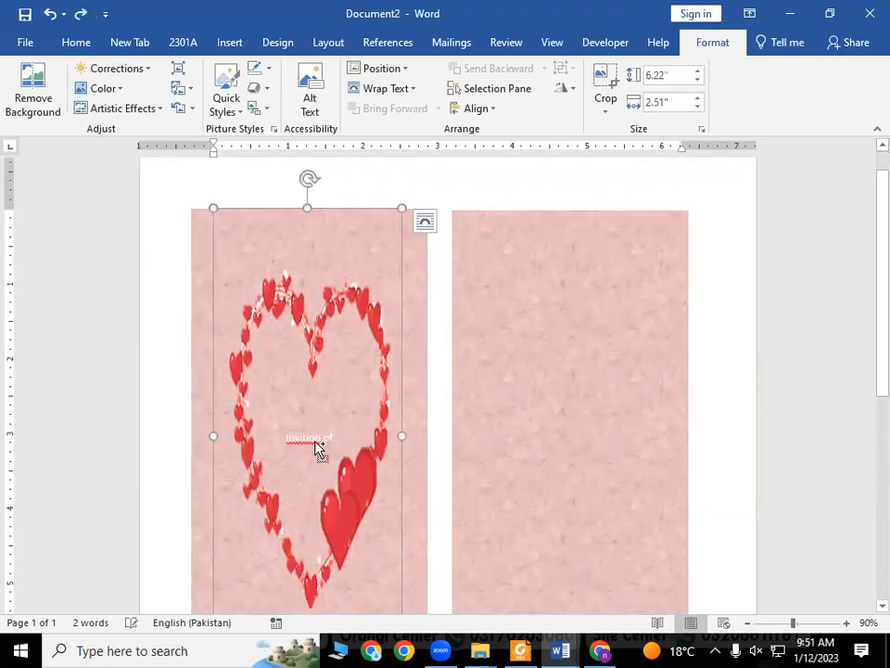
key(ctrl+z)
key(ctrl+z)
Resize the heart picture on the left pink card to about 4.17" high and 2.79" wide
drag(313, 442, 688, 365)
drag(213, 366, 480, 361)
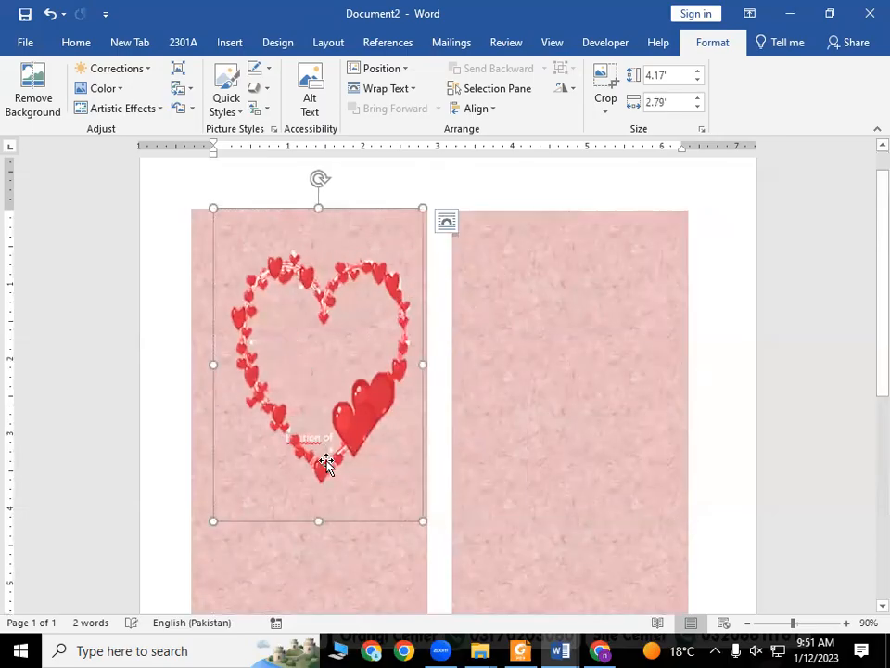
drag(332, 483, 373, 413)
key(Delete)
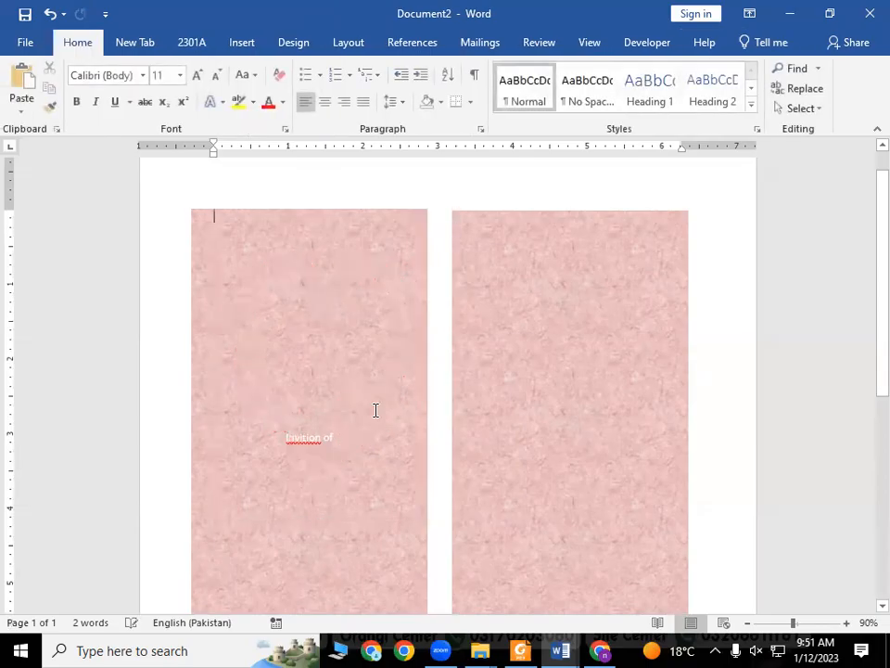
key(ctrl+z)
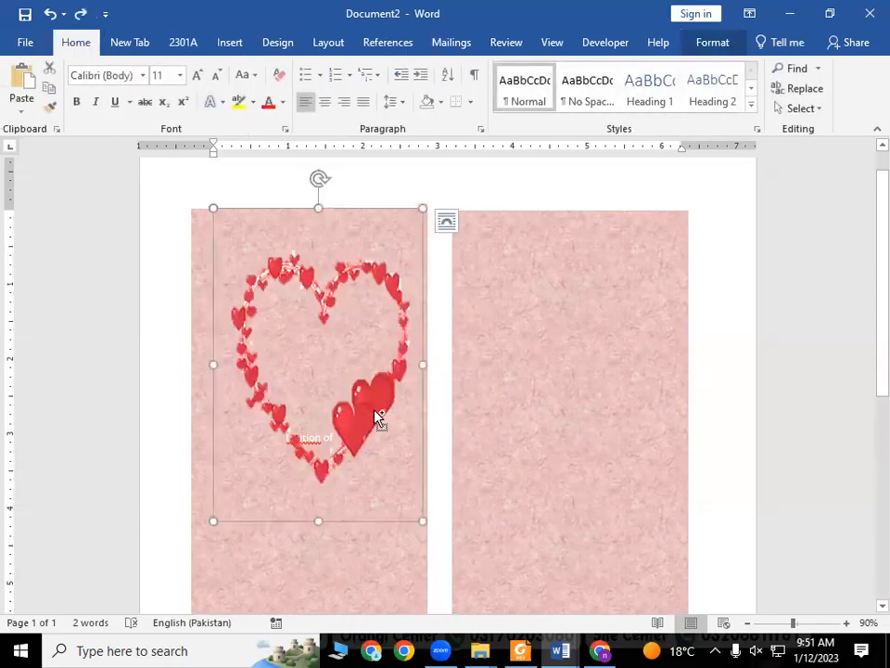
Insert a page break ahead of the pink cards and heart picture
scroll(453, 377, down, 3)
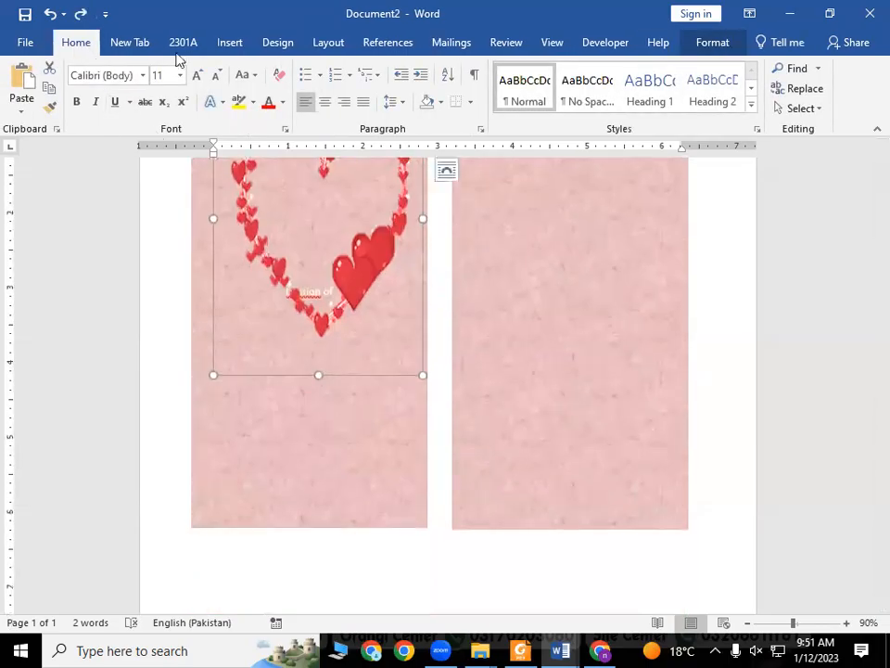
click(129, 45)
click(227, 43)
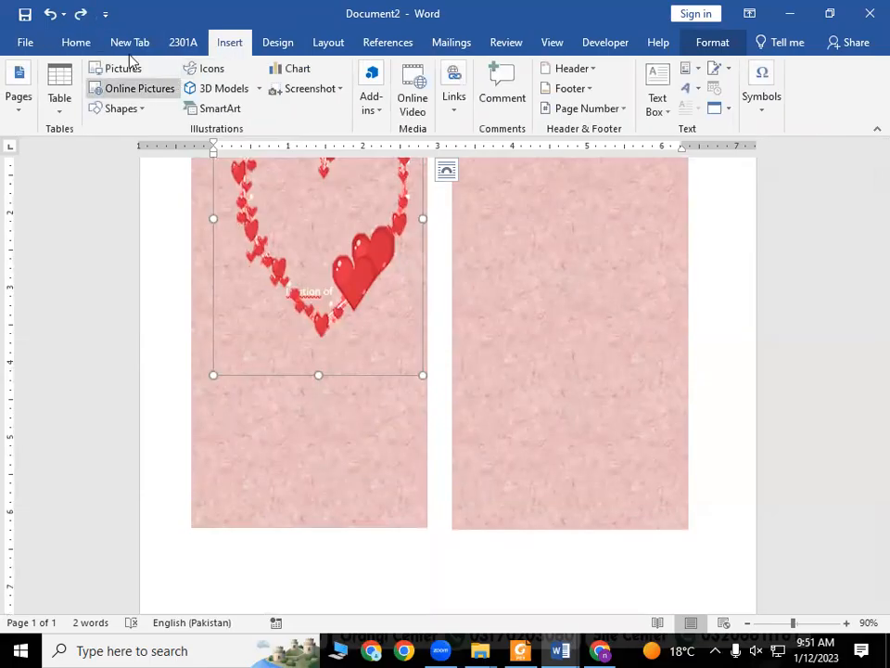
click(24, 107)
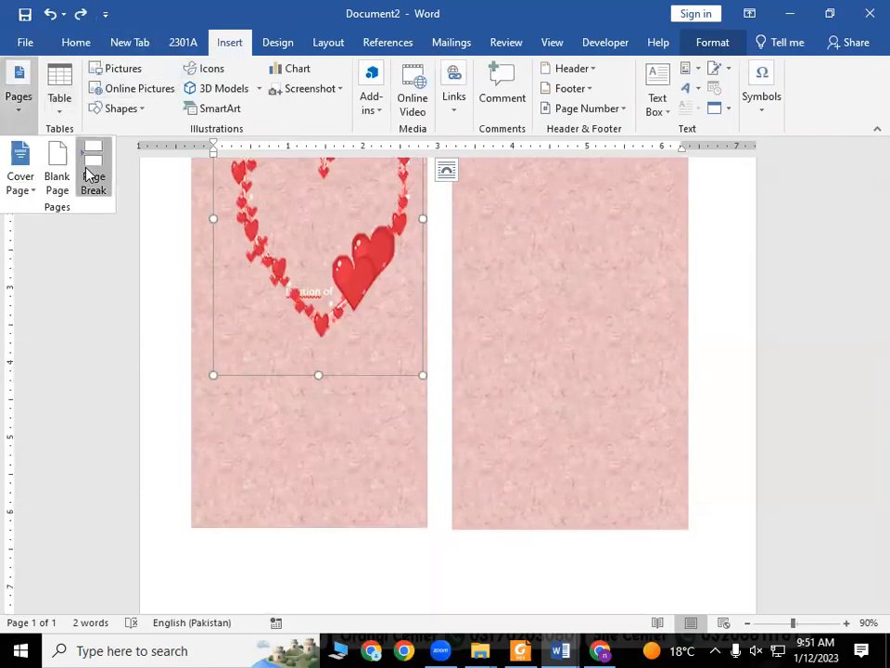
click(89, 176)
scroll(457, 451, down, 9)
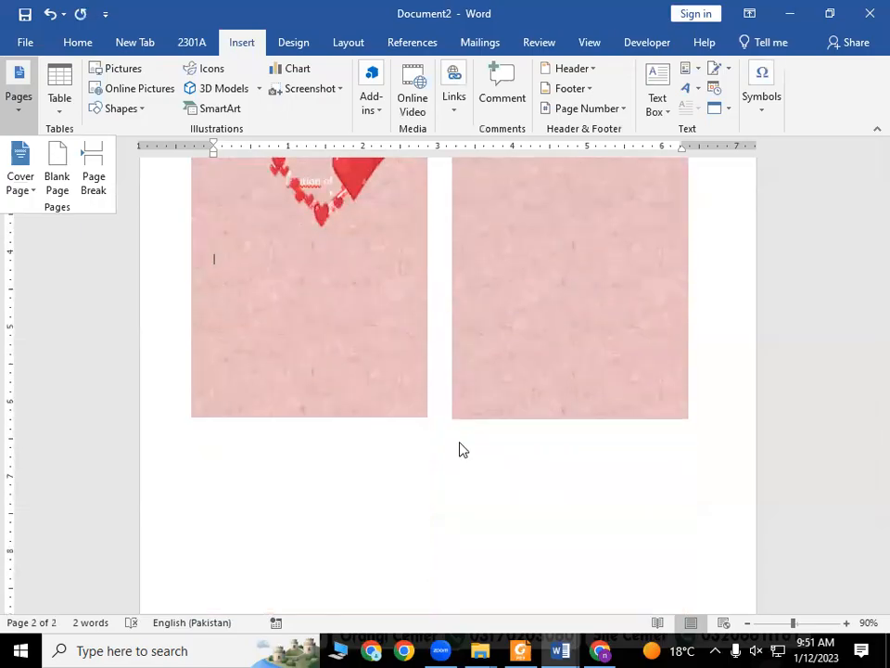
scroll(355, 406, up, 6)
Copy the heart picture from the left pink card and paste the copy above the two cards
click(358, 391)
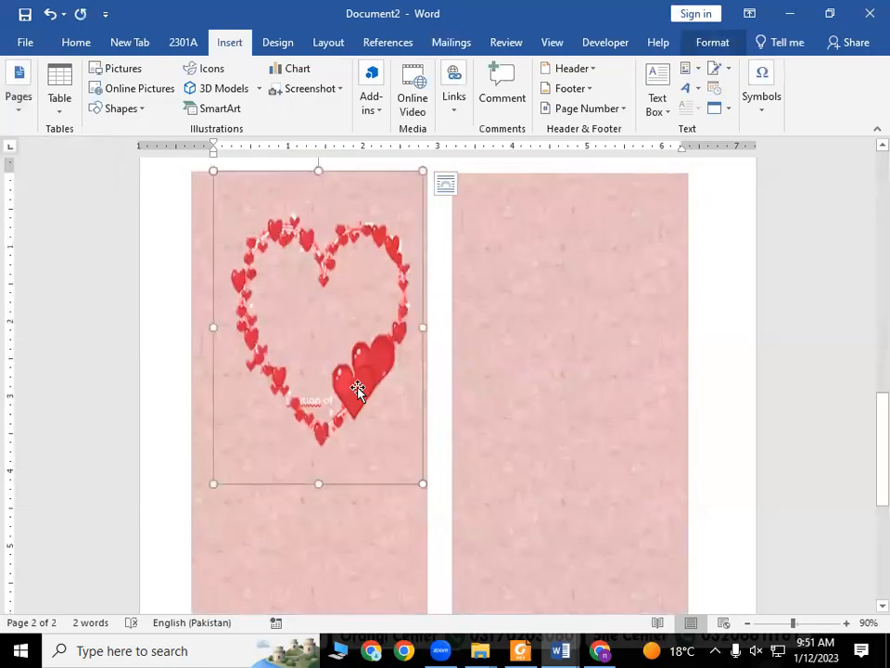
scroll(360, 389, up, 6)
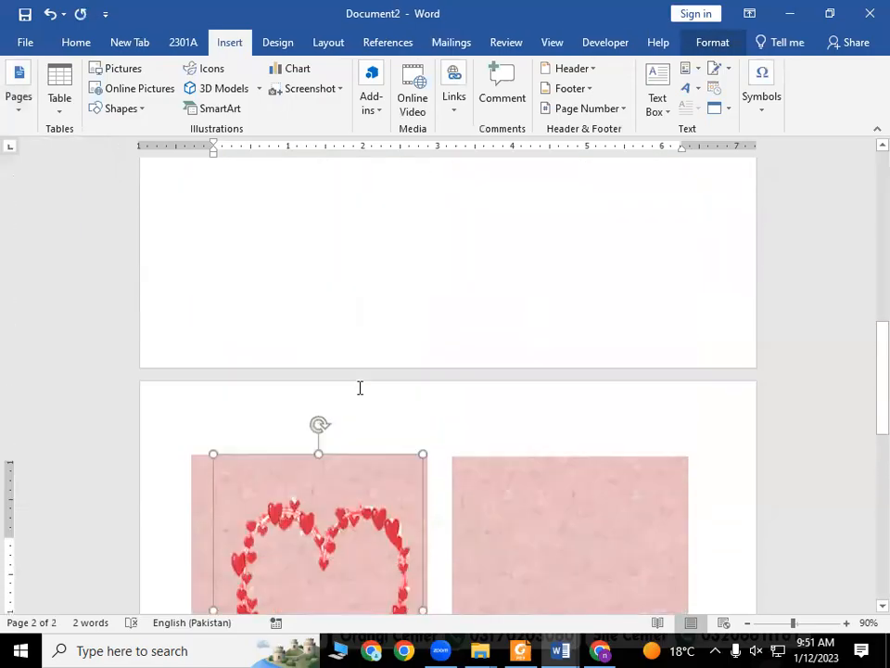
scroll(385, 248, up, 3)
click(385, 247)
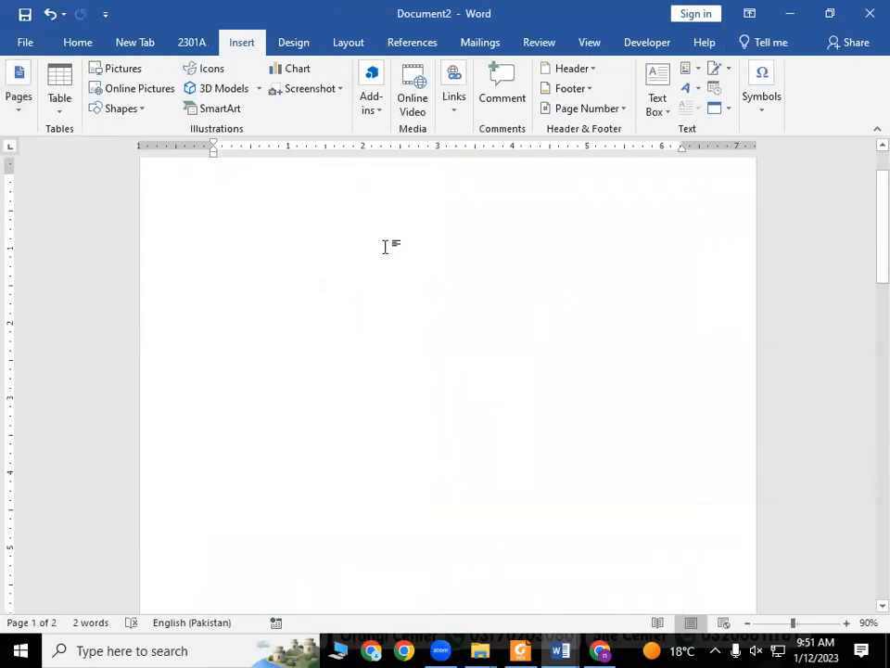
scroll(388, 249, down, 10)
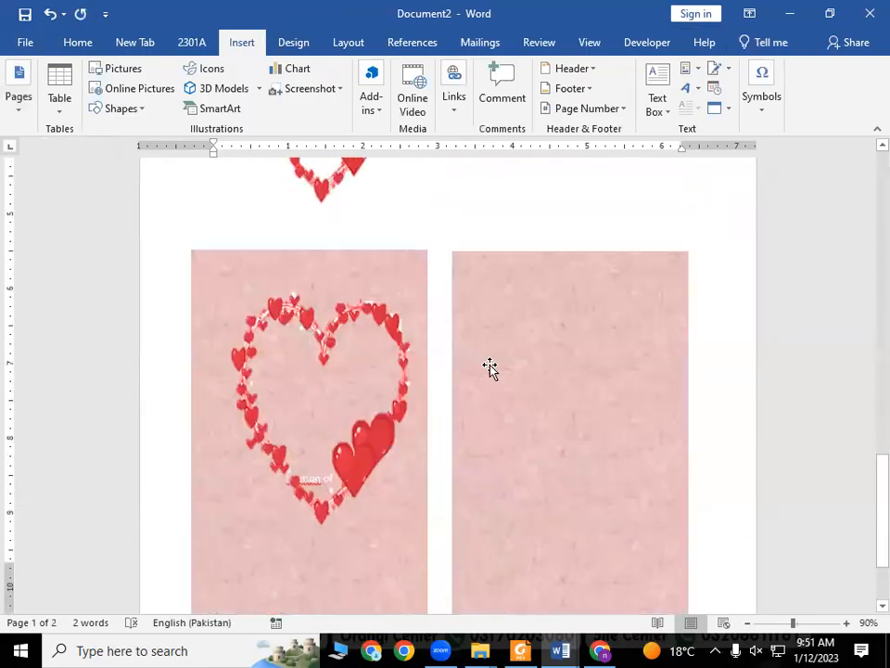
Delete the original heart picture lying over the left pink card
click(360, 362)
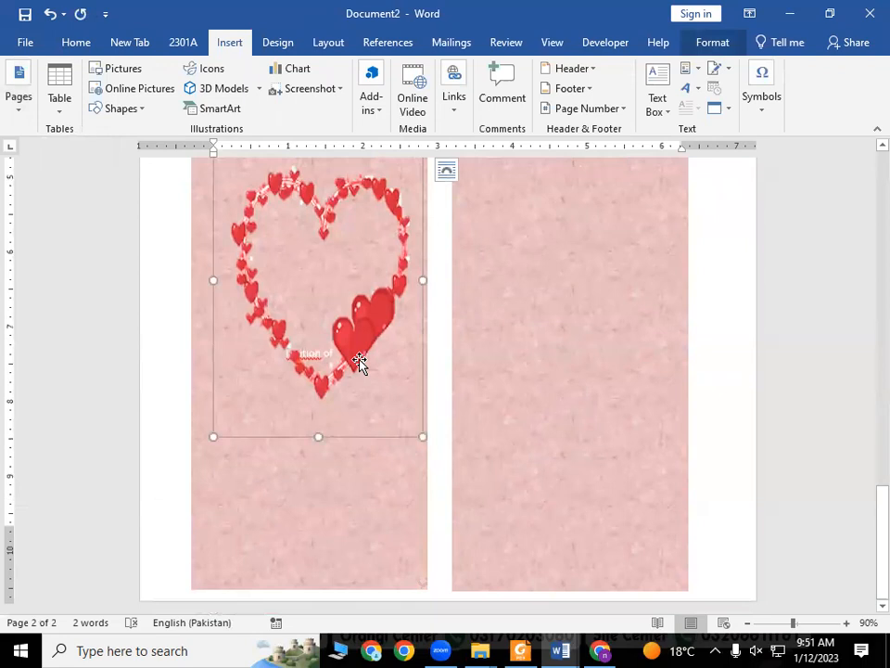
key(Delete)
mouse_move(330, 403)
mouse_down()
mouse_move(301, 437)
mouse_move(338, 418)
mouse_up()
scroll(300, 381, down, 1)
Replace the left card's text with "Invition of birthday"
click(307, 367)
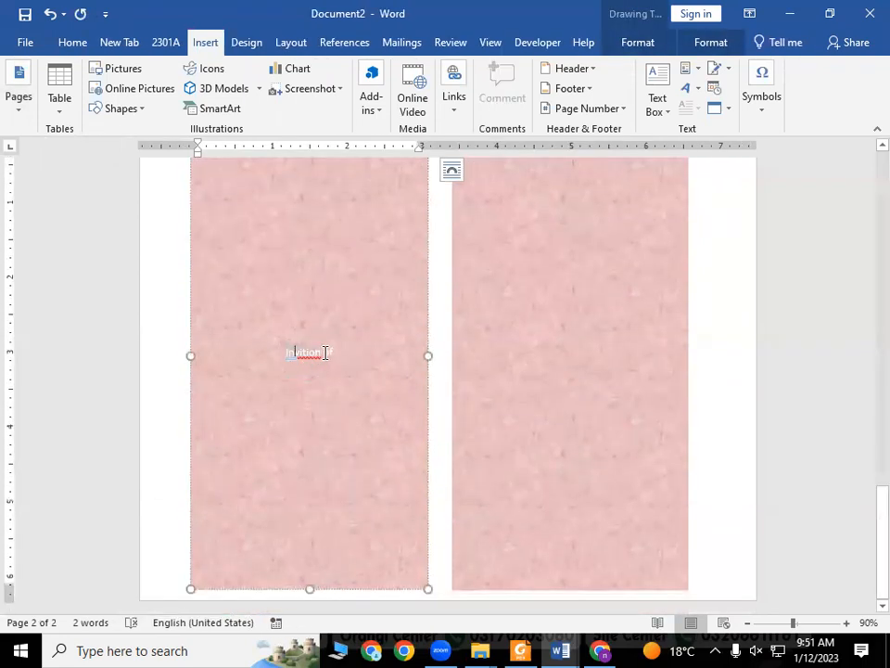
drag(338, 353, 270, 367)
key(Delete)
key(Return)
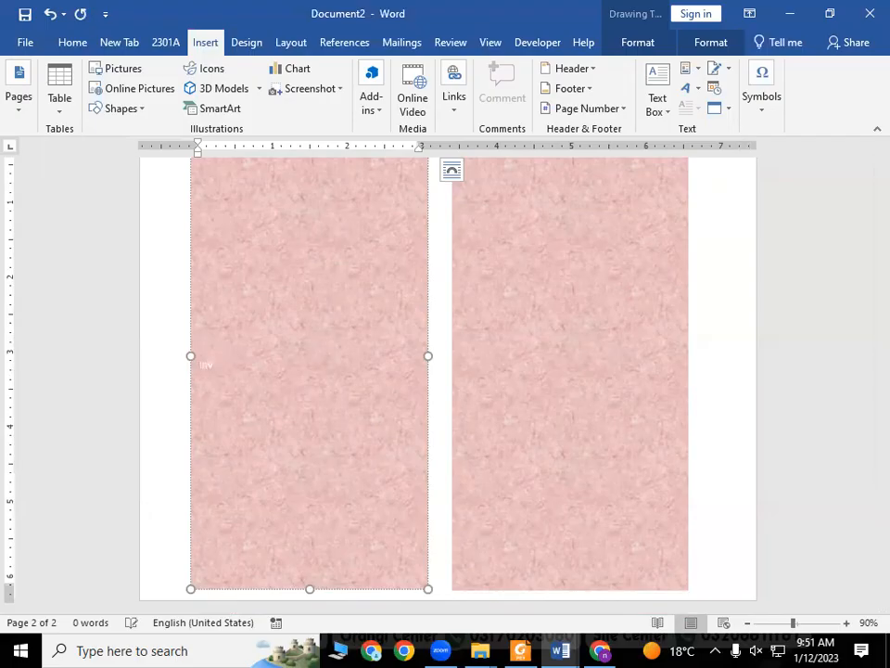
text(Invition of birthday)
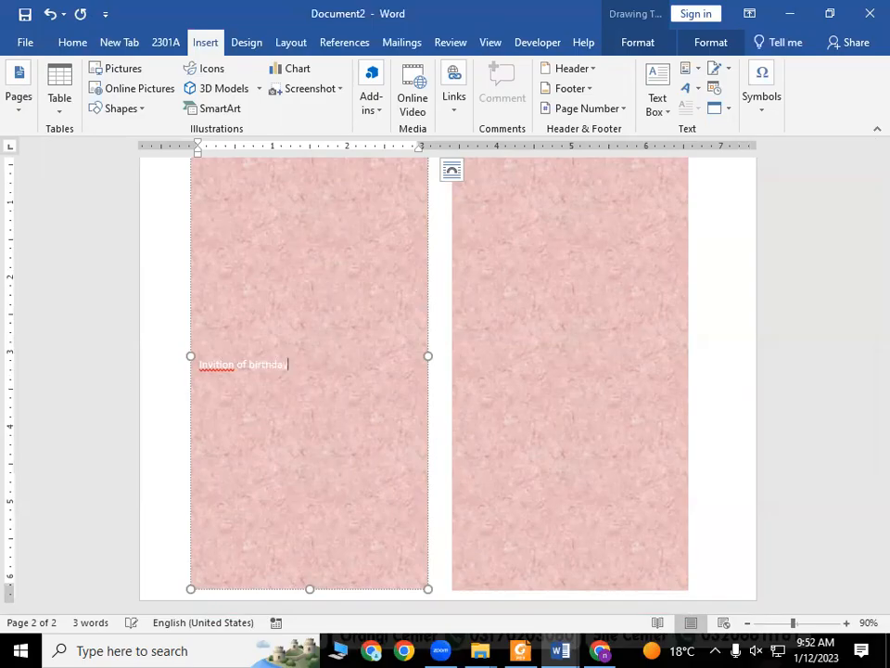
Enlarge the "Invition of birthday" text to 24 points and centre it on the card
drag(308, 368, 191, 353)
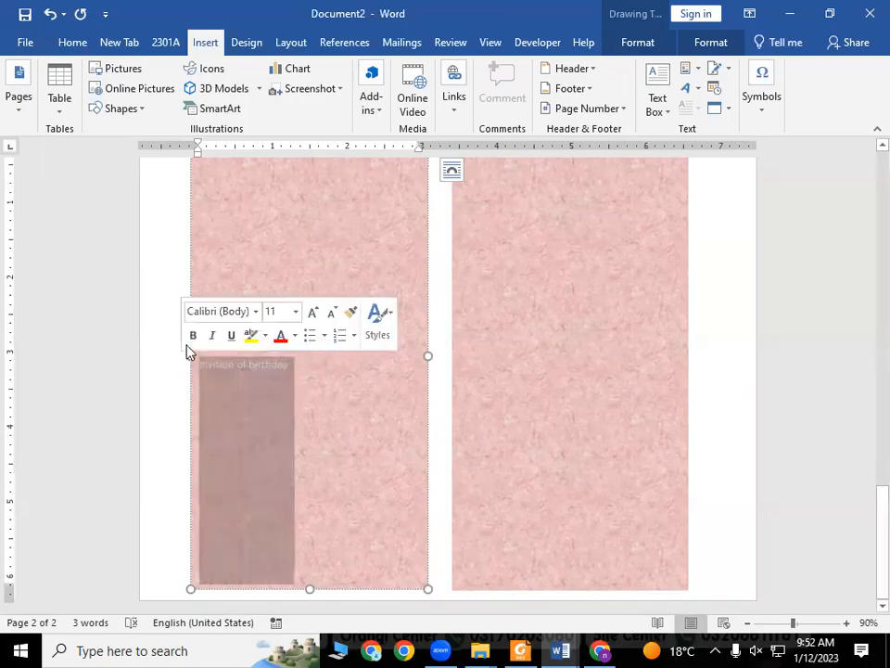
click(89, 45)
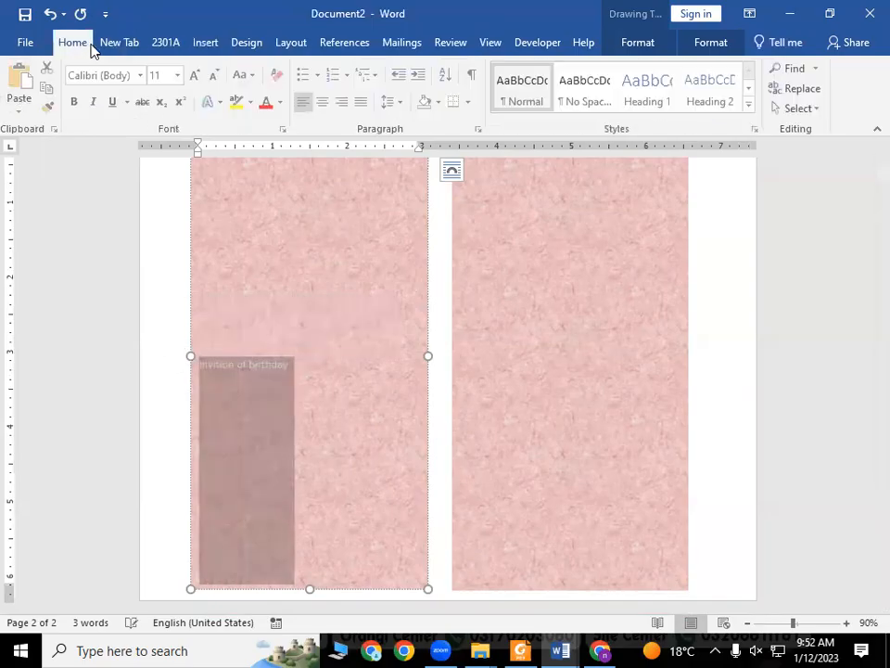
click(197, 74)
click(197, 75)
click(196, 74)
click(196, 74)
click(198, 75)
click(197, 74)
click(198, 74)
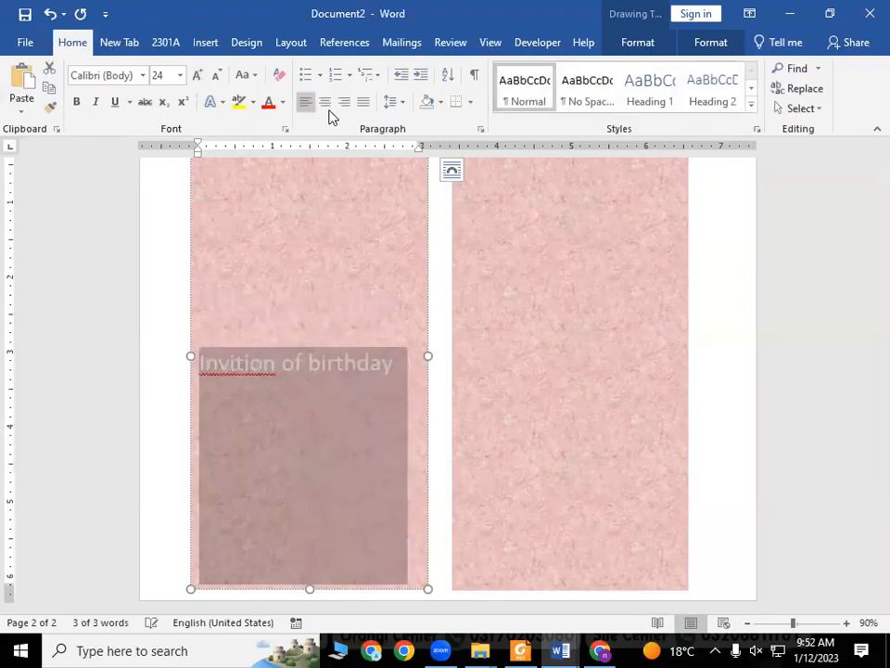
click(327, 105)
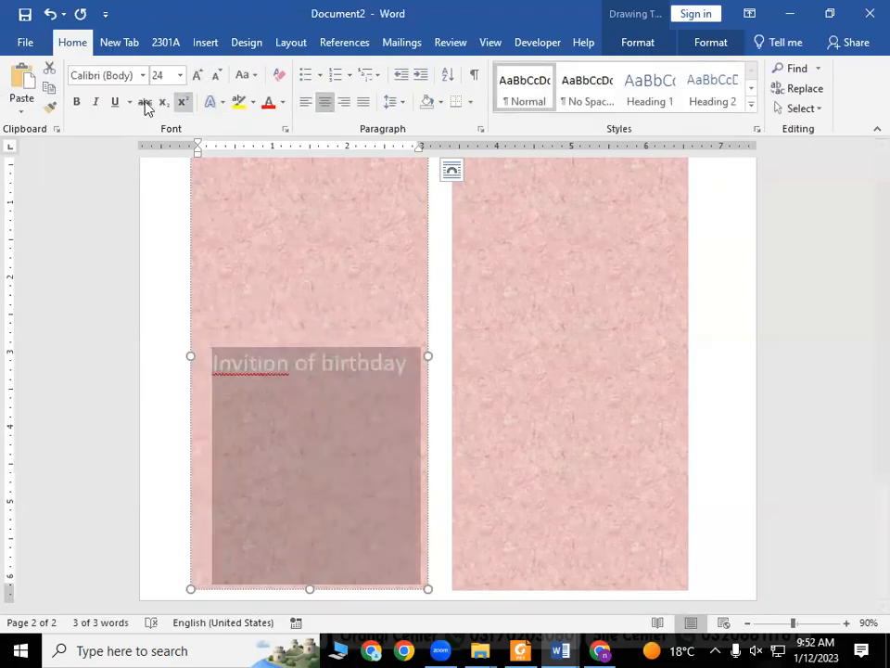
Change the font colour of the "Invition of birthday" text to grey
click(283, 103)
click(287, 189)
click(309, 403)
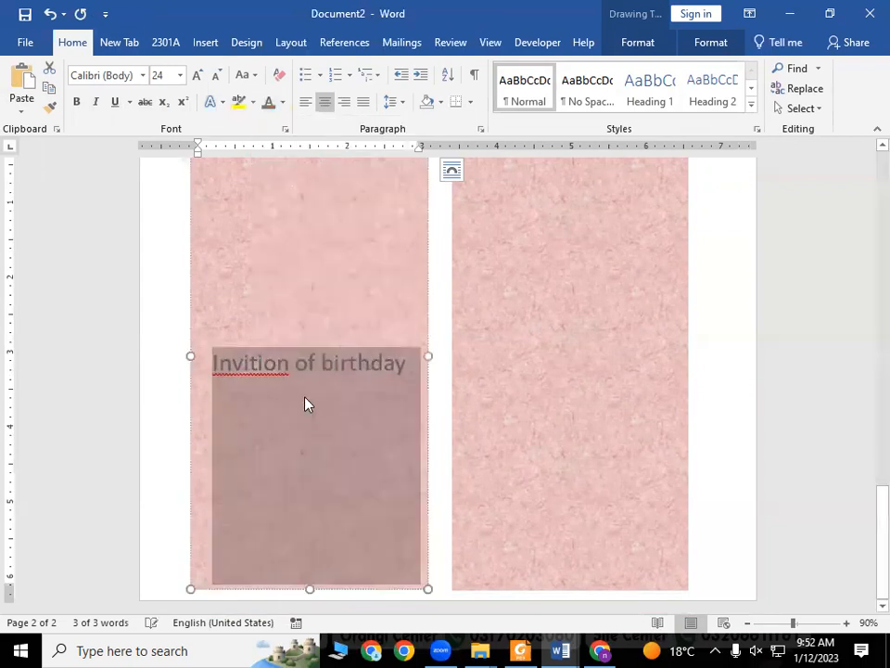
Reduce the "Invition of birthday" text to 20 points
click(400, 364)
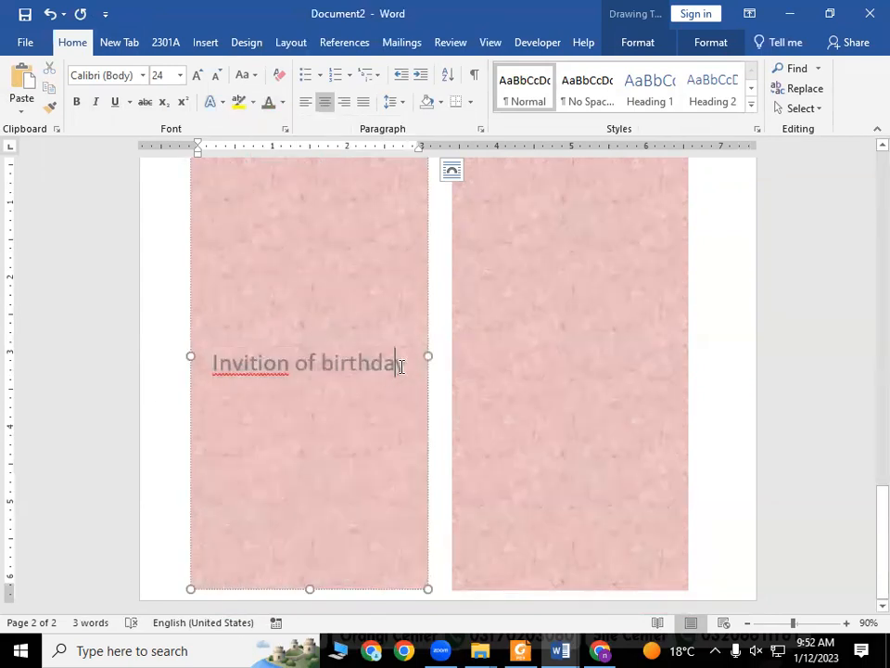
double_click(405, 370)
click(385, 389)
click(484, 437)
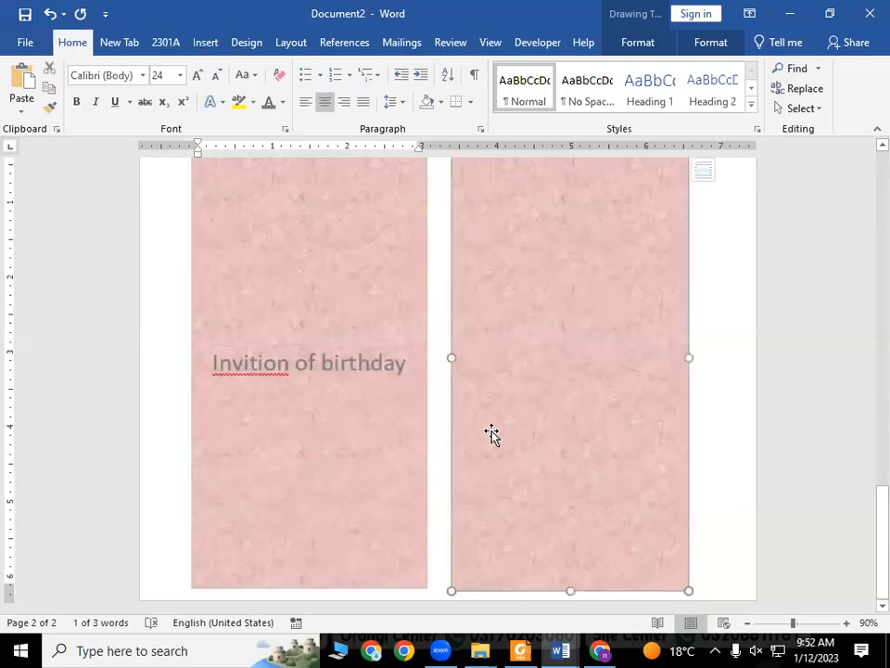
triple_click(329, 365)
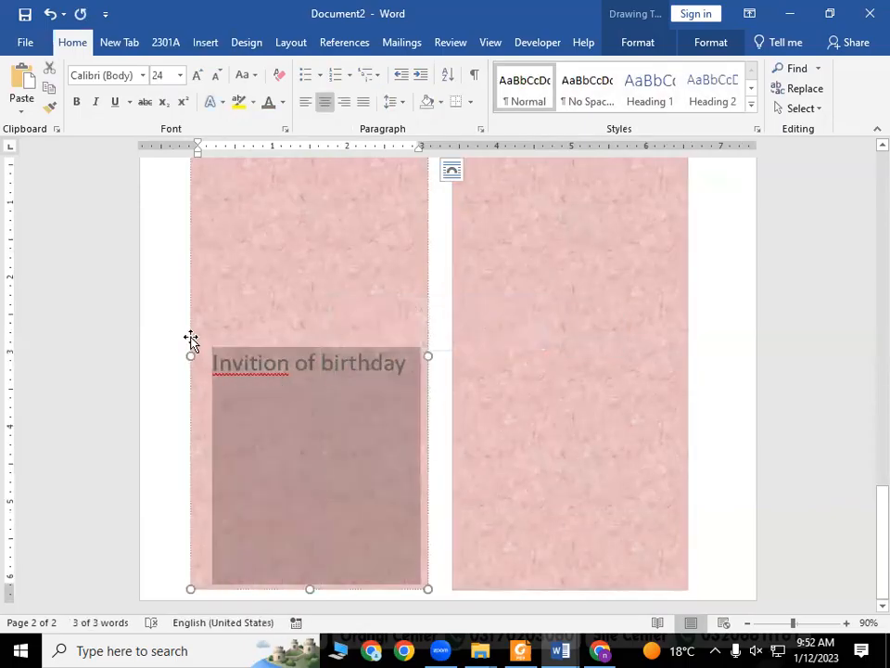
click(218, 77)
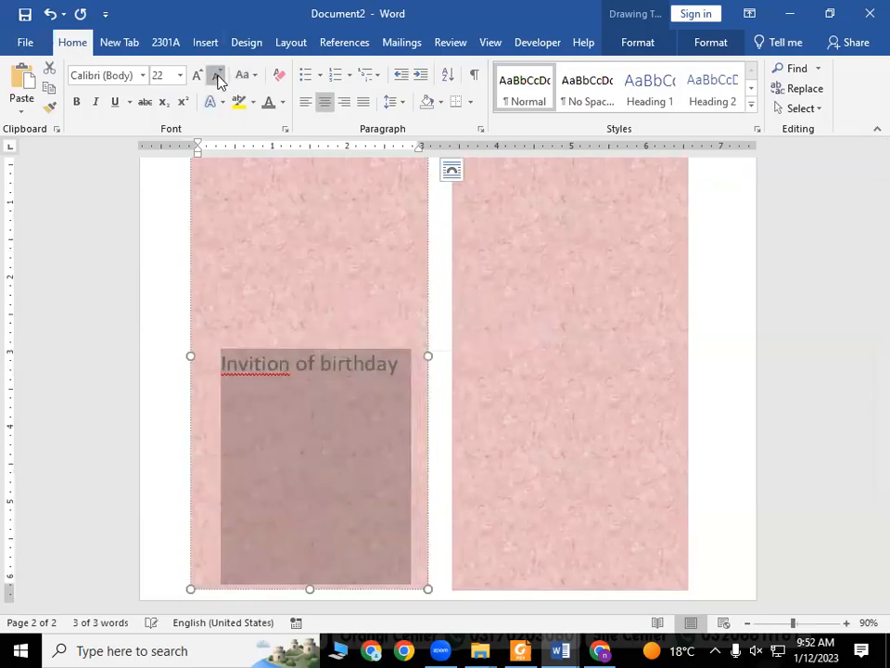
click(218, 77)
Move the heart picture from above the cards onto the left pink card, just above its text
scroll(347, 310, up, 8)
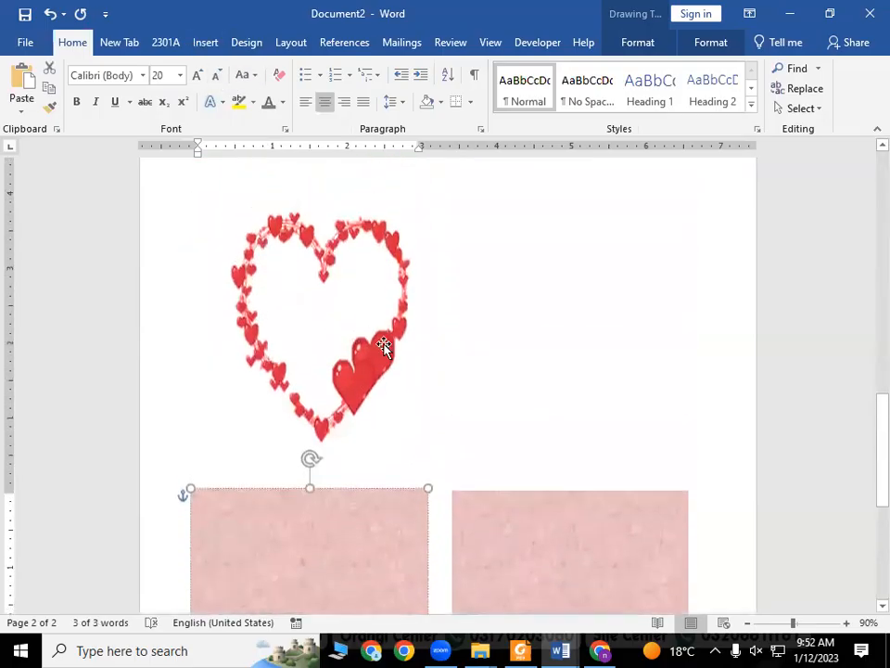
click(384, 347)
drag(383, 350, 389, 542)
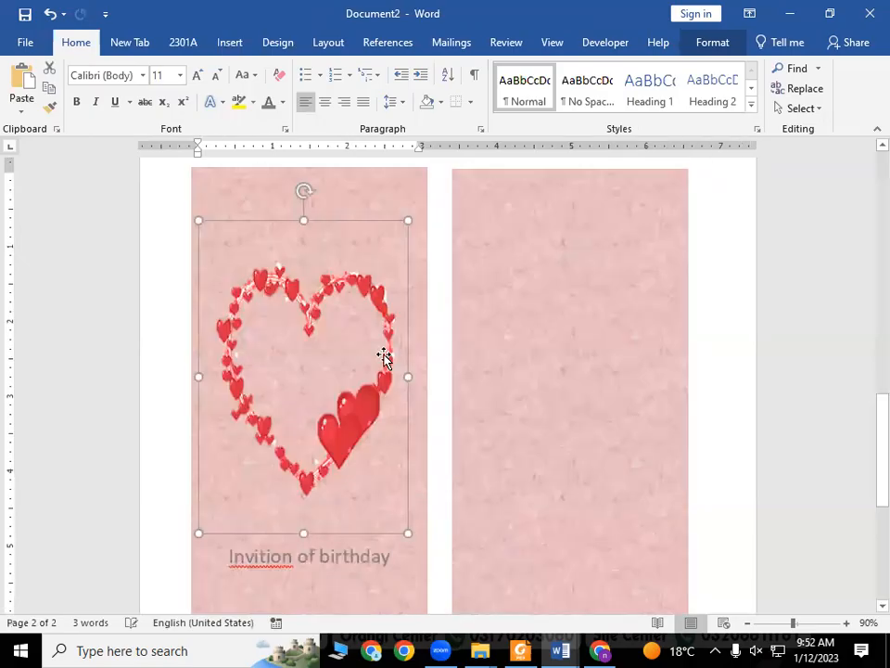
Try removing the word "birthday" from the left card's text, and undo the deletion
scroll(327, 286, down, 4)
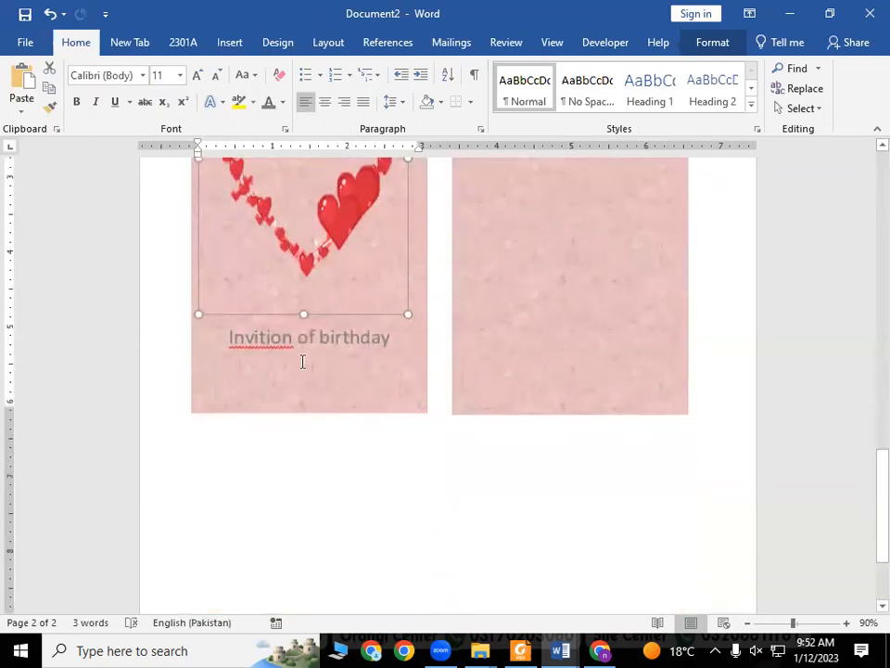
click(303, 362)
scroll(334, 435, up, 3)
drag(340, 413, 323, 452)
click(302, 483)
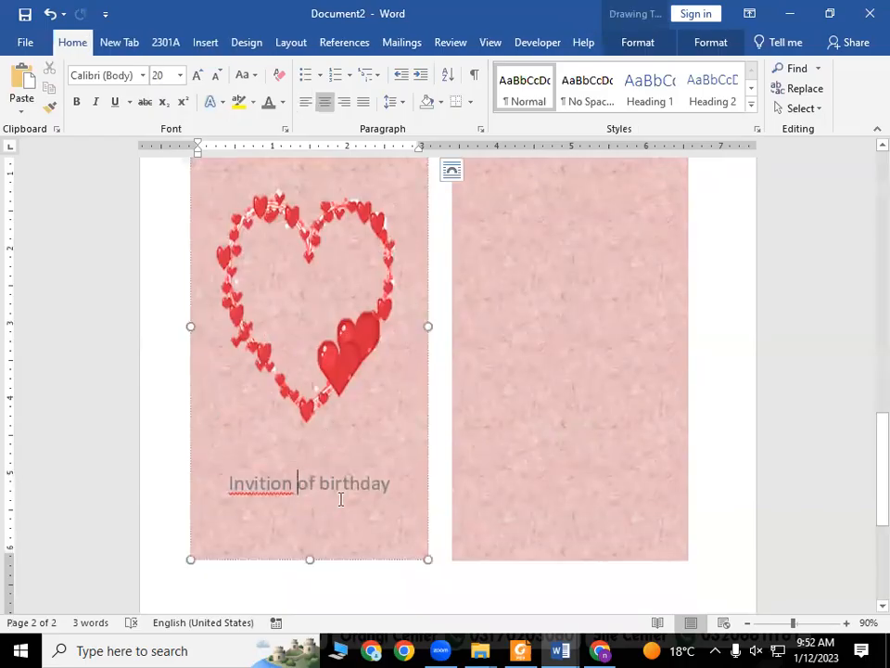
double_click(340, 492)
key(BackSpace)
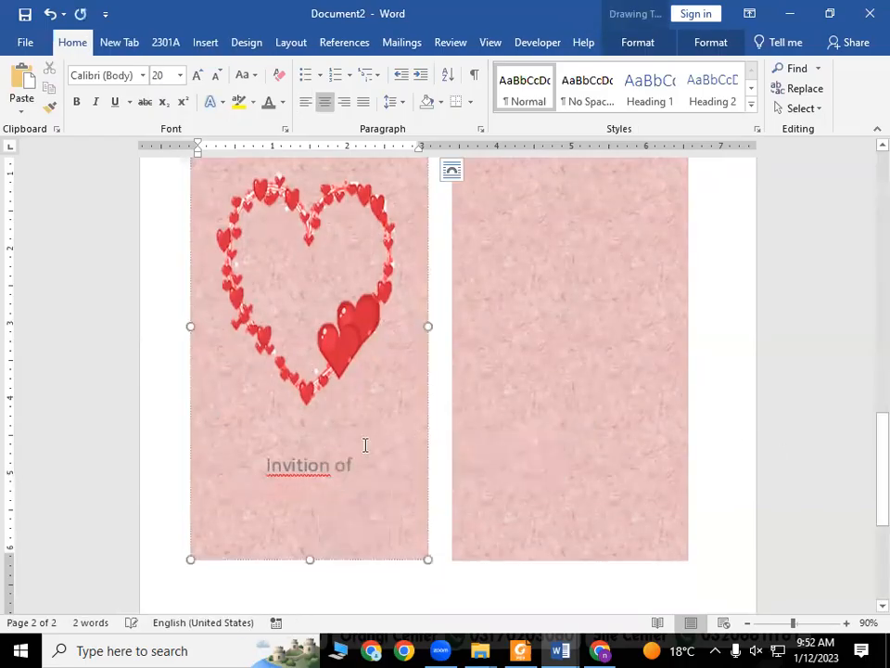
key(ctrl+z)
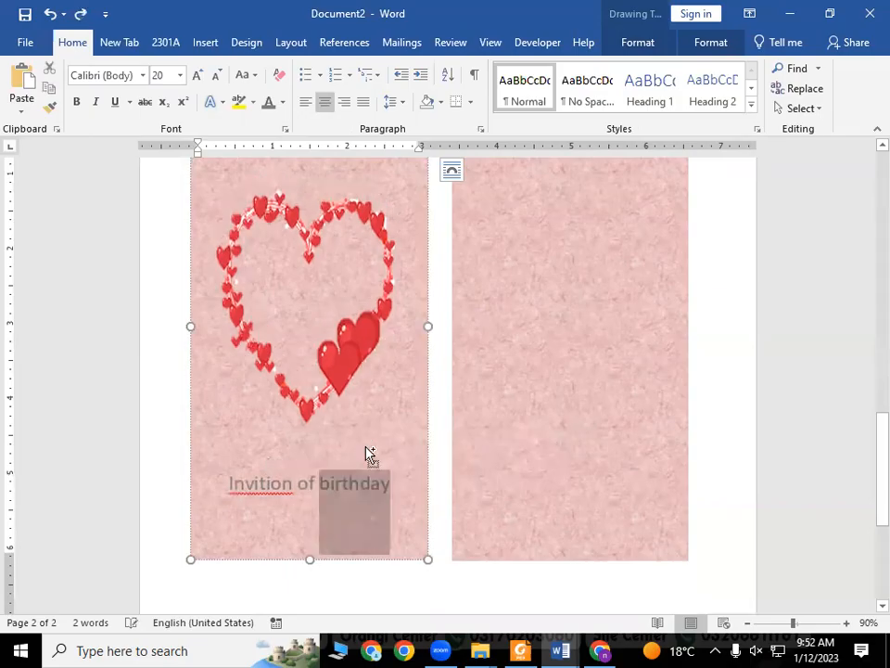
key(ctrl+z)
scroll(626, 453, down, 2)
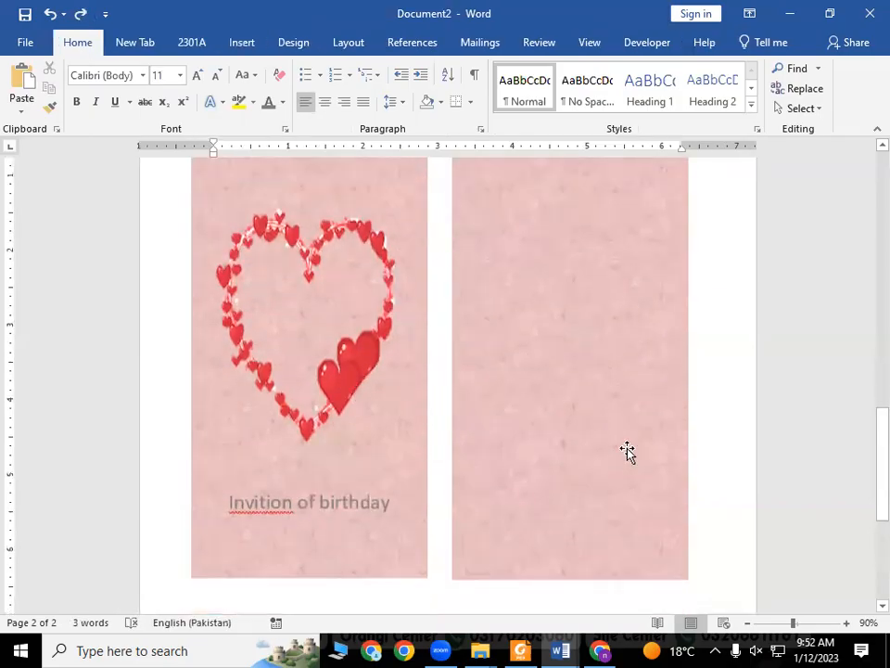
click(626, 453)
click(342, 385)
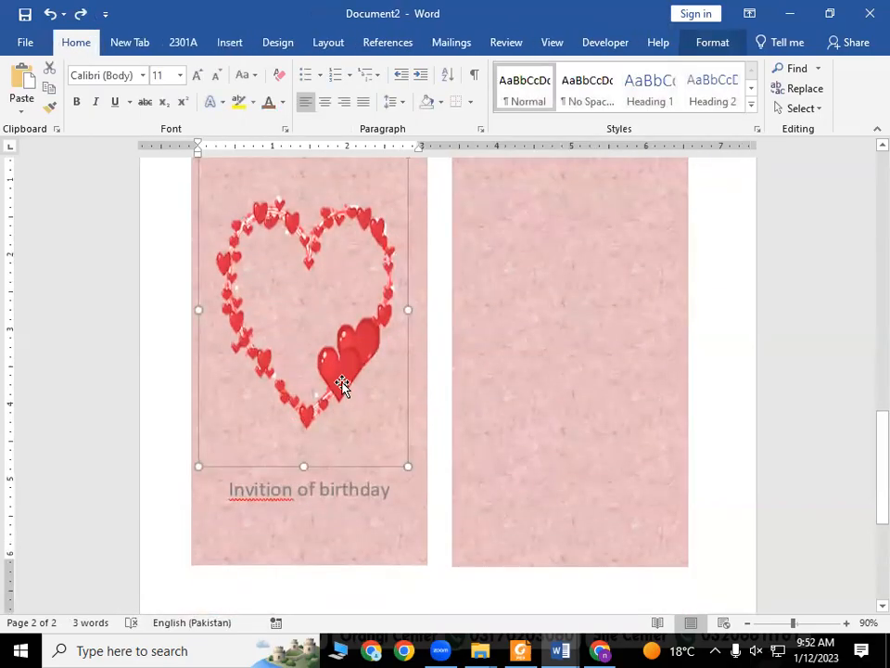
scroll(342, 385, down, 2)
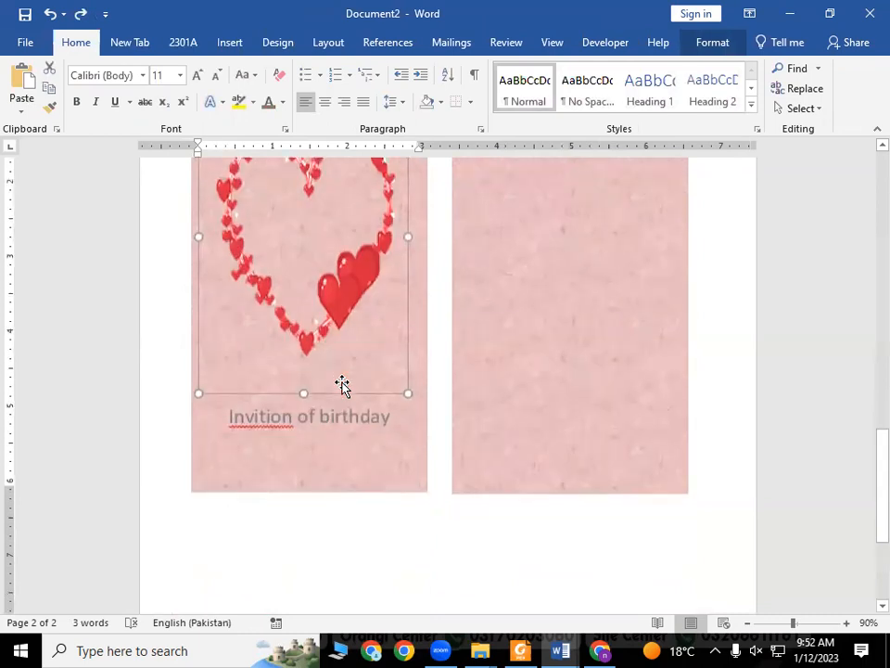
click(294, 413)
click(300, 391)
click(293, 419)
drag(293, 422, 332, 429)
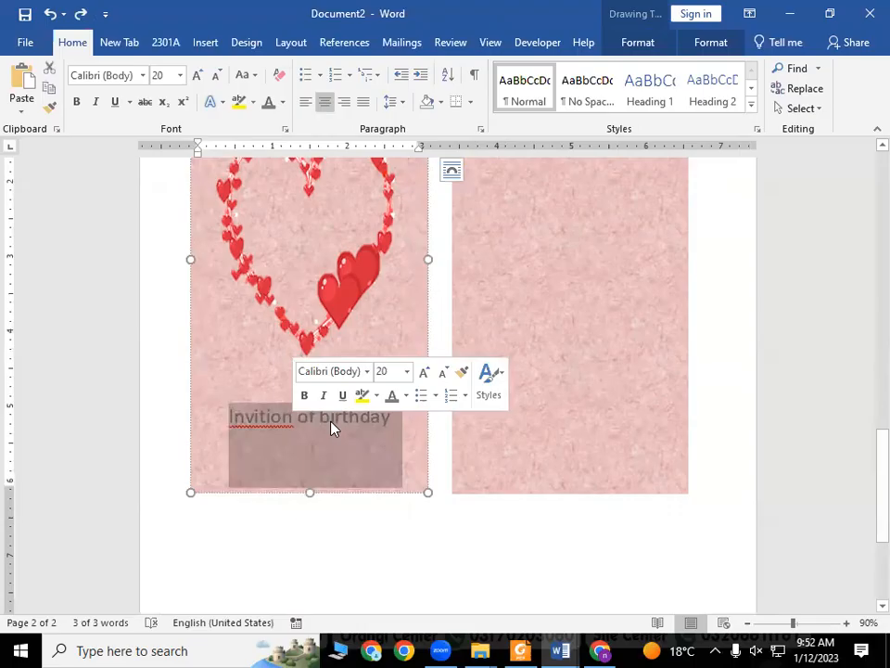
triple_click(275, 425)
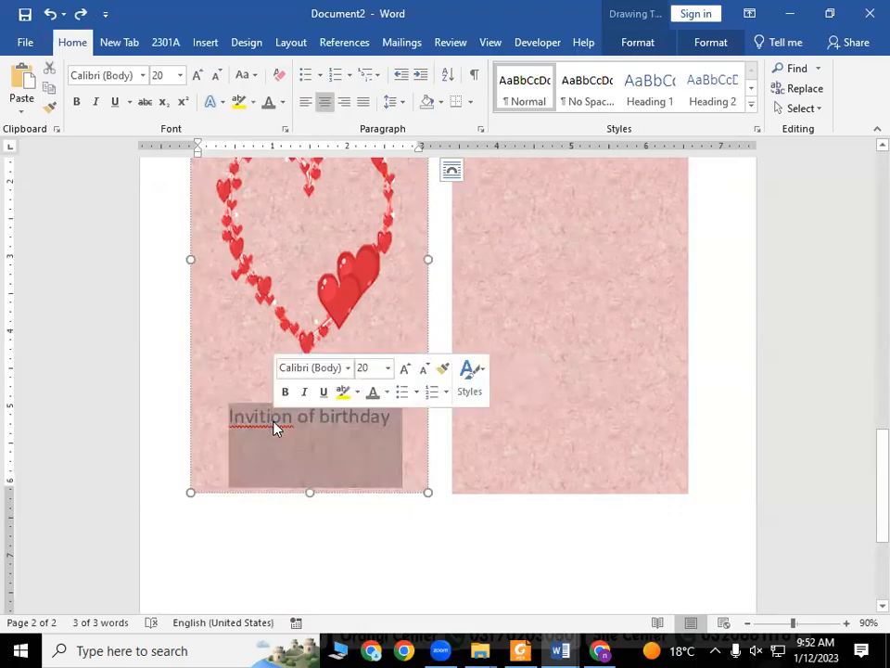
click(311, 284)
Draw a text box in the middle of the heart picture on the left card
scroll(311, 282, up, 4)
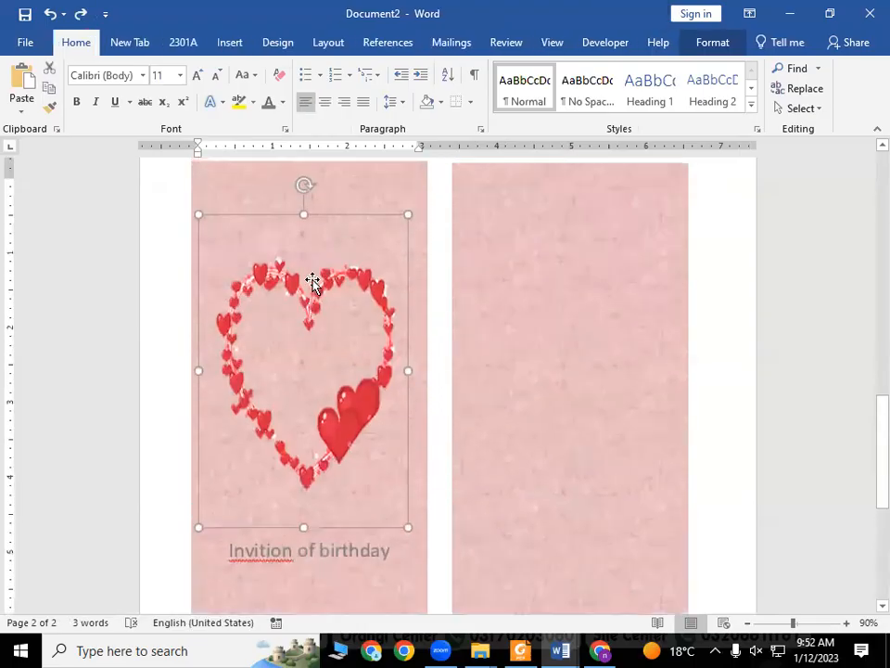
click(226, 44)
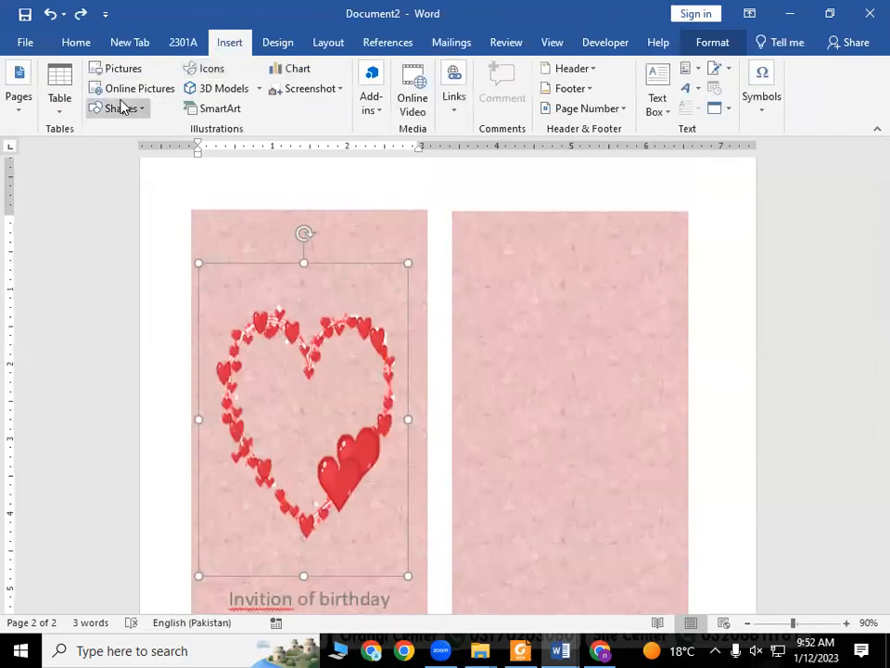
click(111, 109)
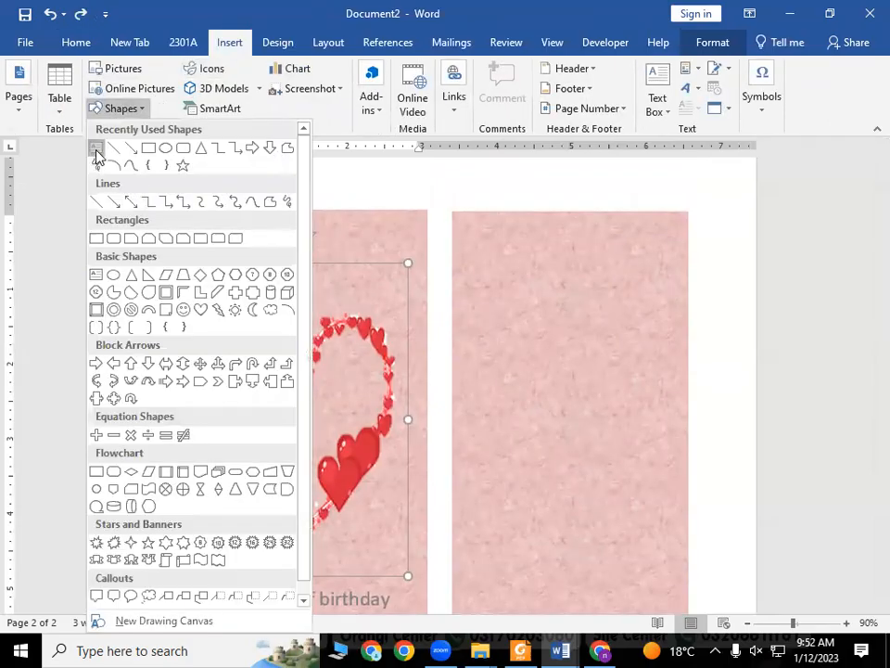
click(96, 151)
drag(268, 380, 346, 430)
Delete the grey "Invition of birthday" text beneath the heart on the left card
scroll(320, 499, down, 2)
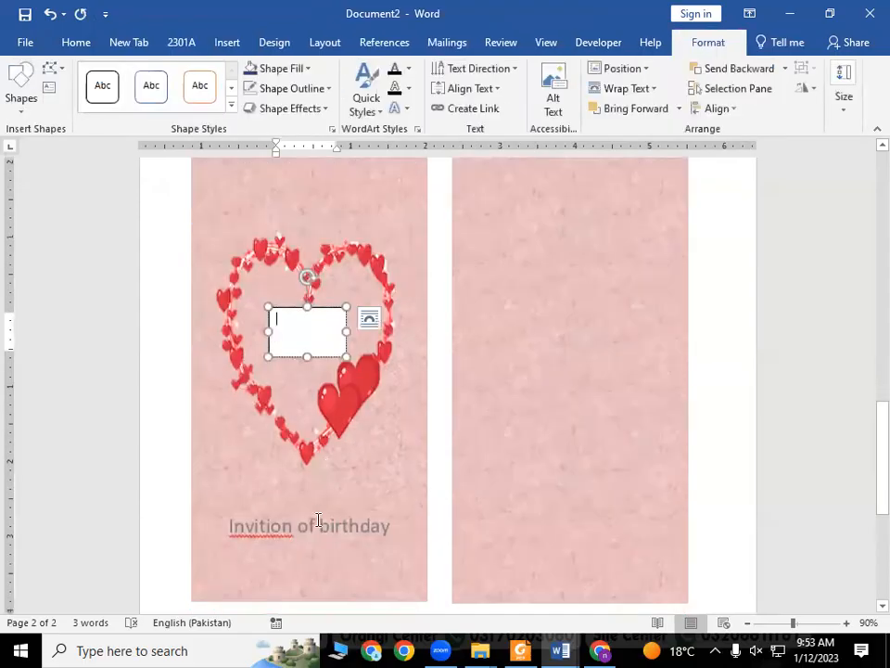
click(311, 520)
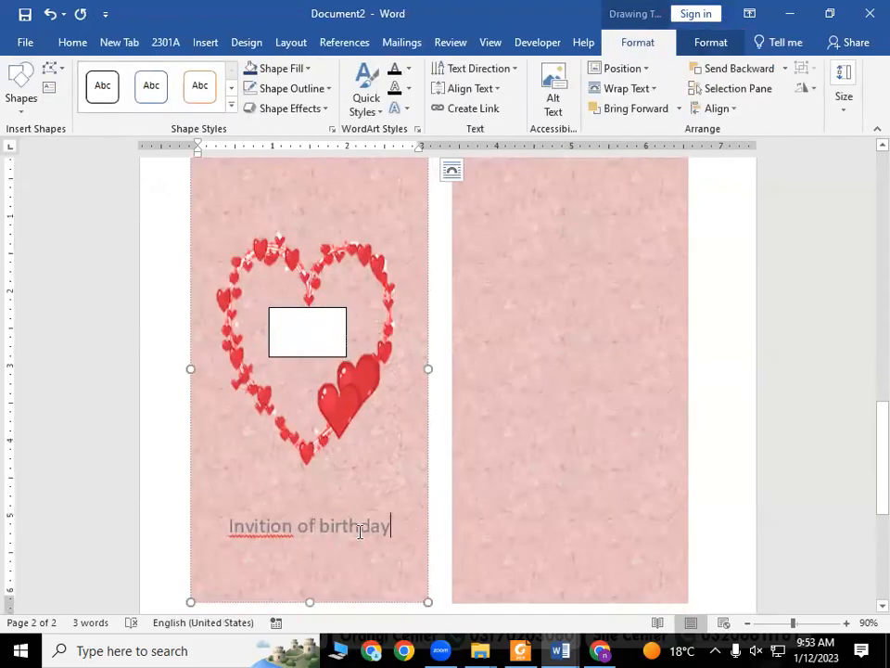
drag(360, 530, 194, 527)
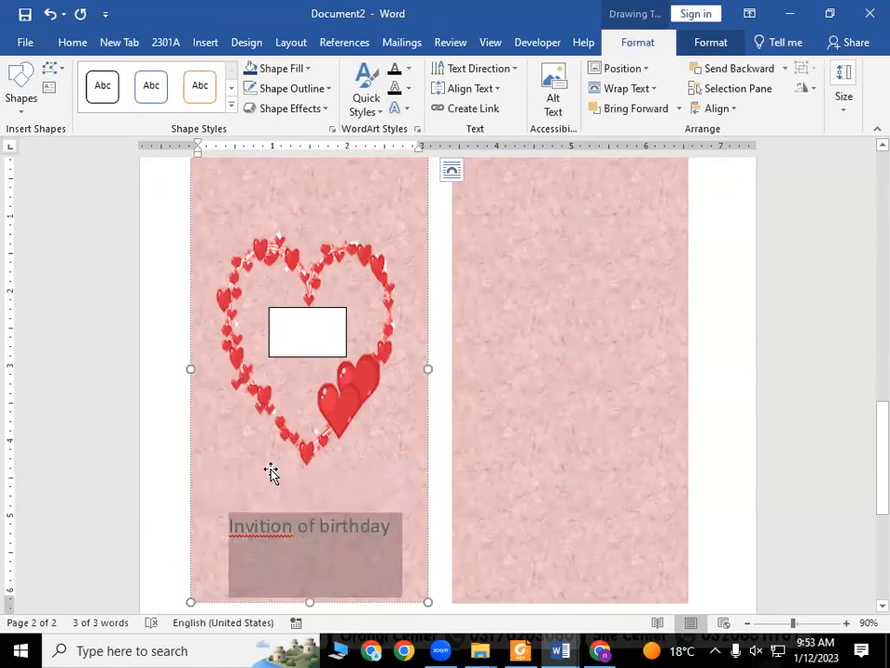
key(Delete)
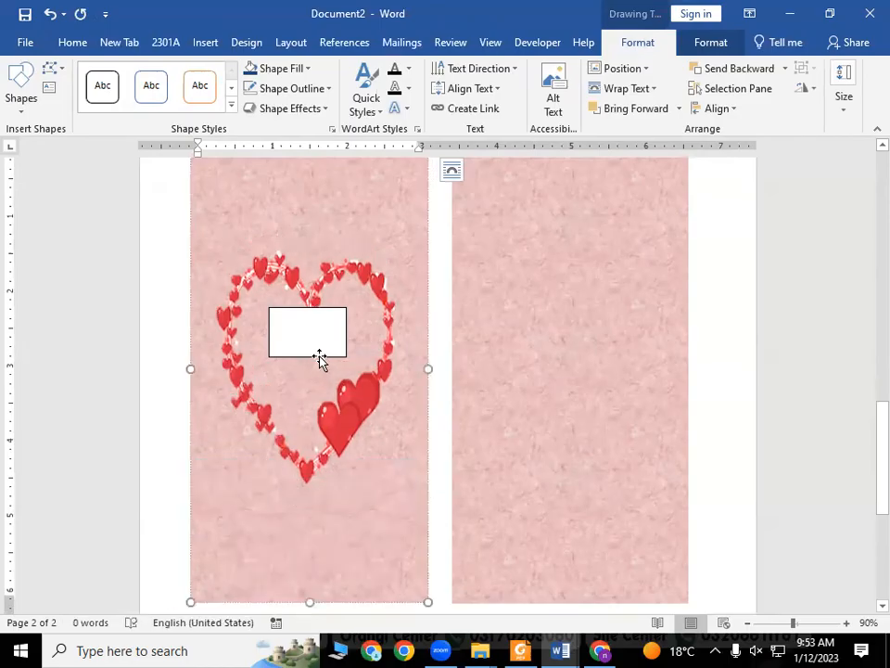
Enlarge the empty text box so it spans most of the heart's inner width and ends above the two large hearts
click(318, 358)
drag(308, 357, 306, 391)
drag(346, 350, 357, 350)
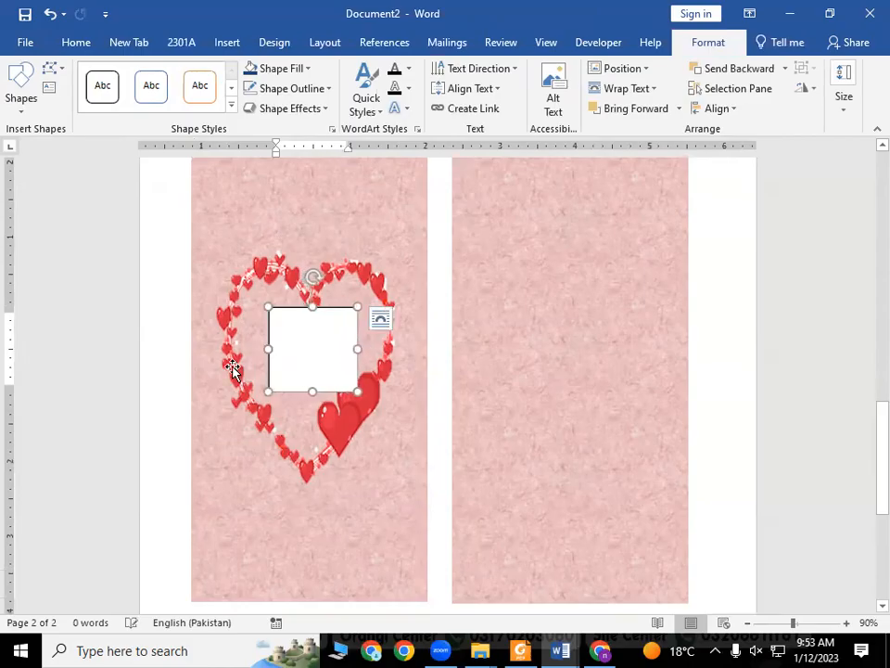
drag(268, 351, 243, 349)
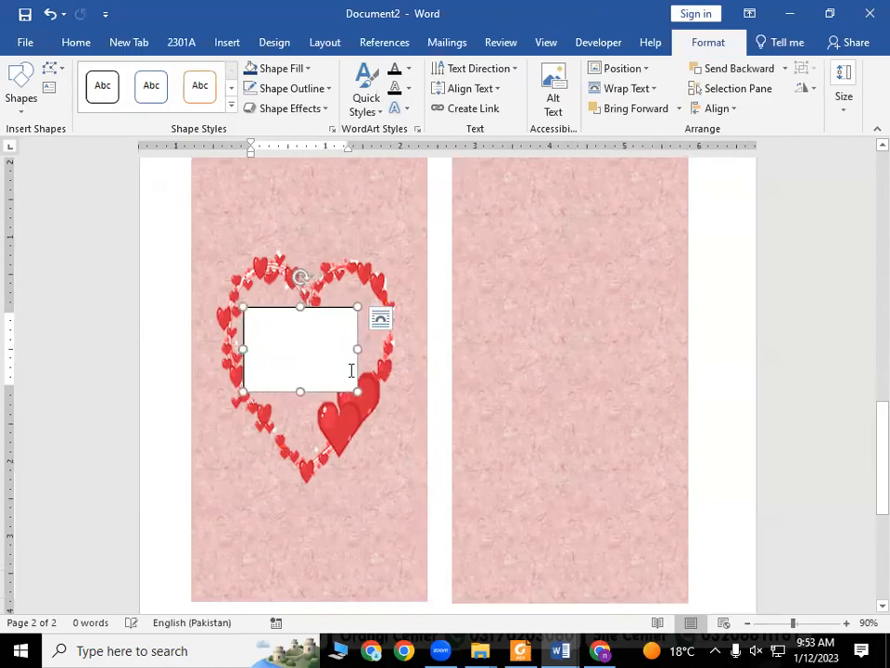
drag(357, 390, 368, 338)
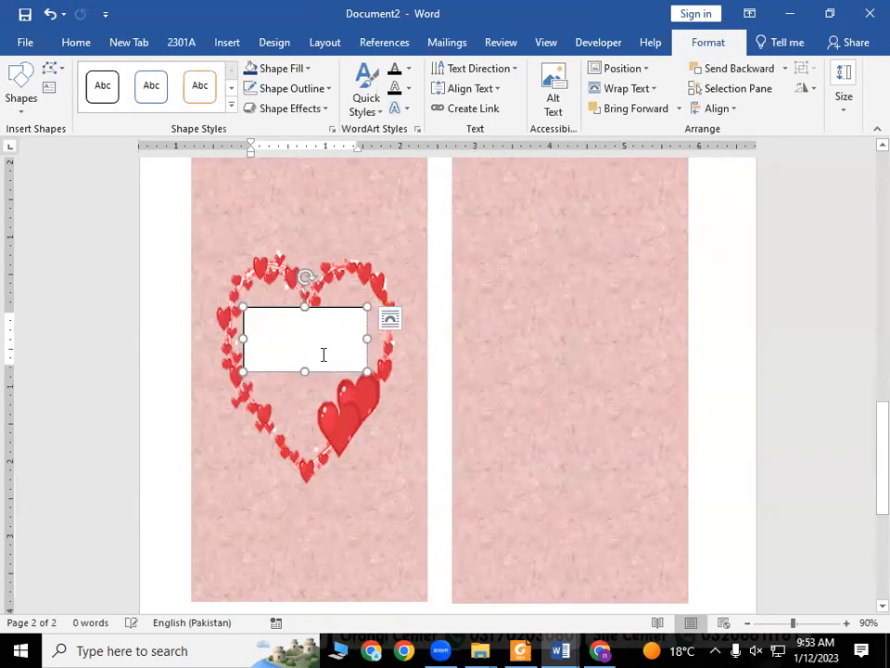
Fill the text box inside the heart with the same pink paper texture as the cards and remove its outline
click(308, 70)
mouse_move(290, 326)
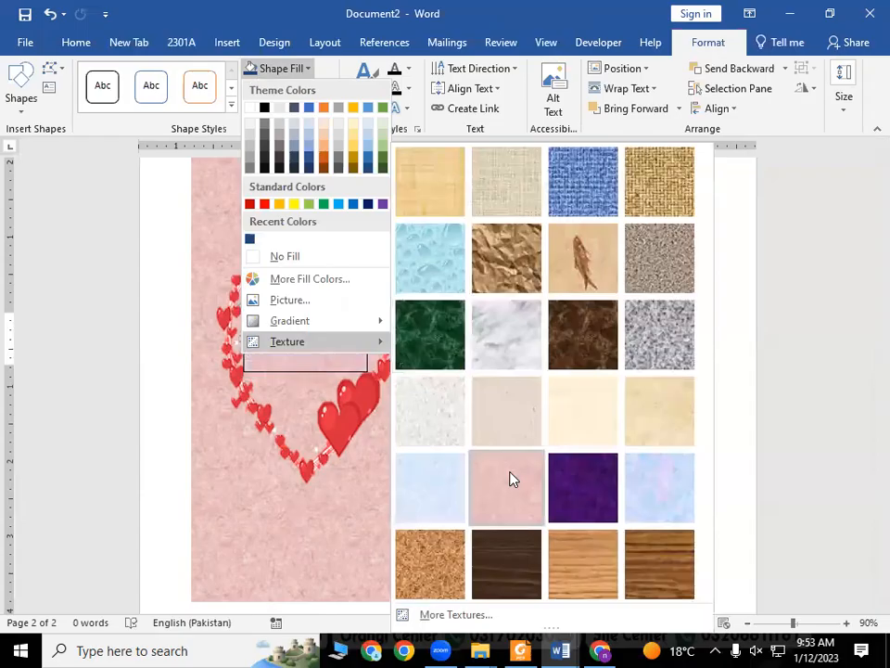
click(511, 478)
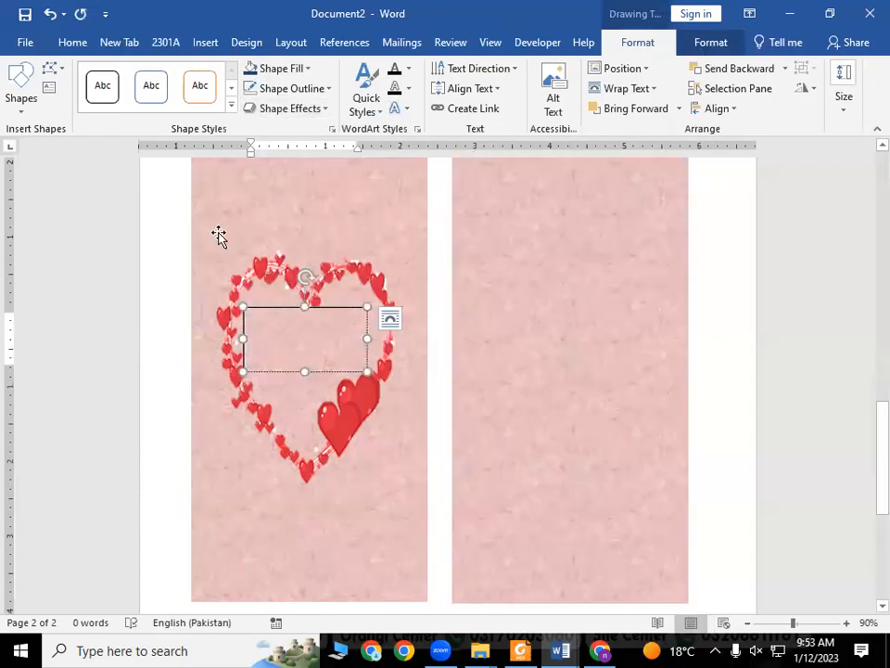
click(292, 89)
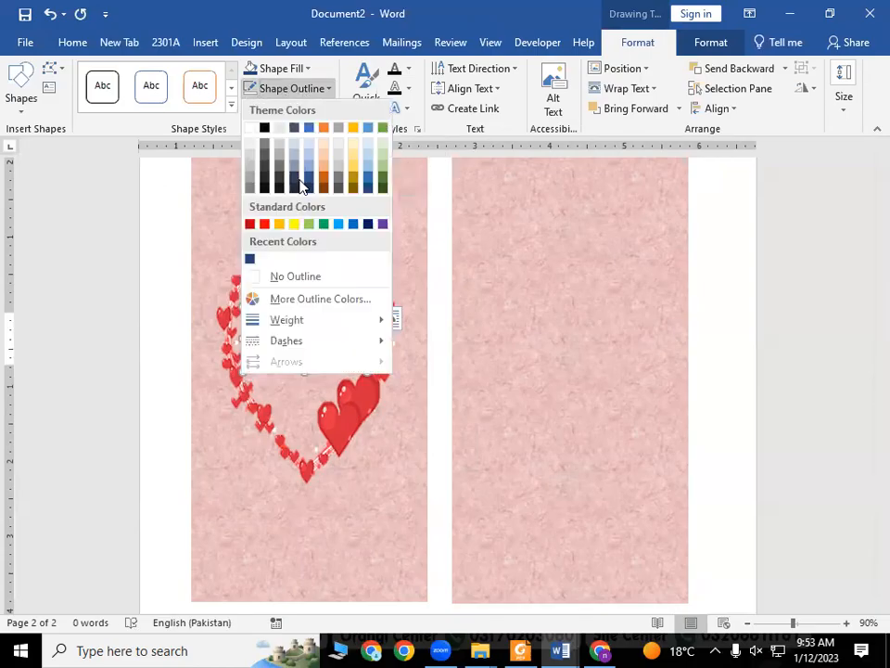
click(265, 277)
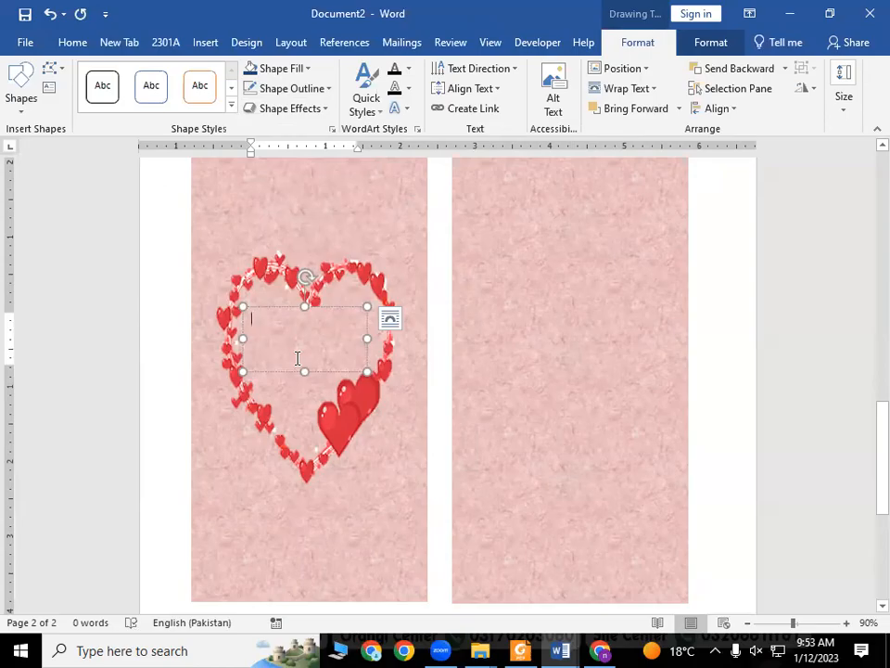
Enter "Invition of birthday" in the text box inside the heart and set its font size to 22 points
text(inviti)
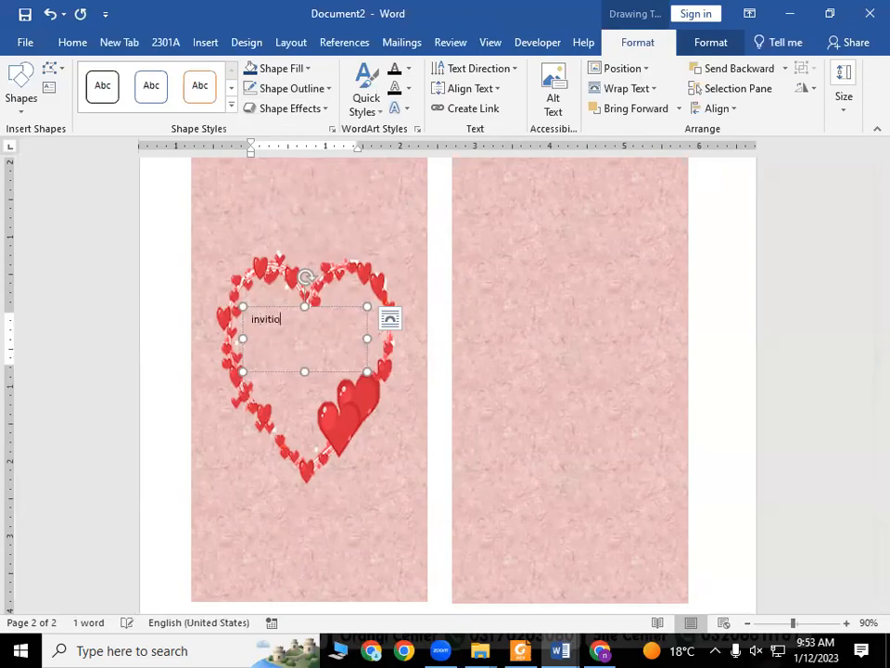
text(of birthday)
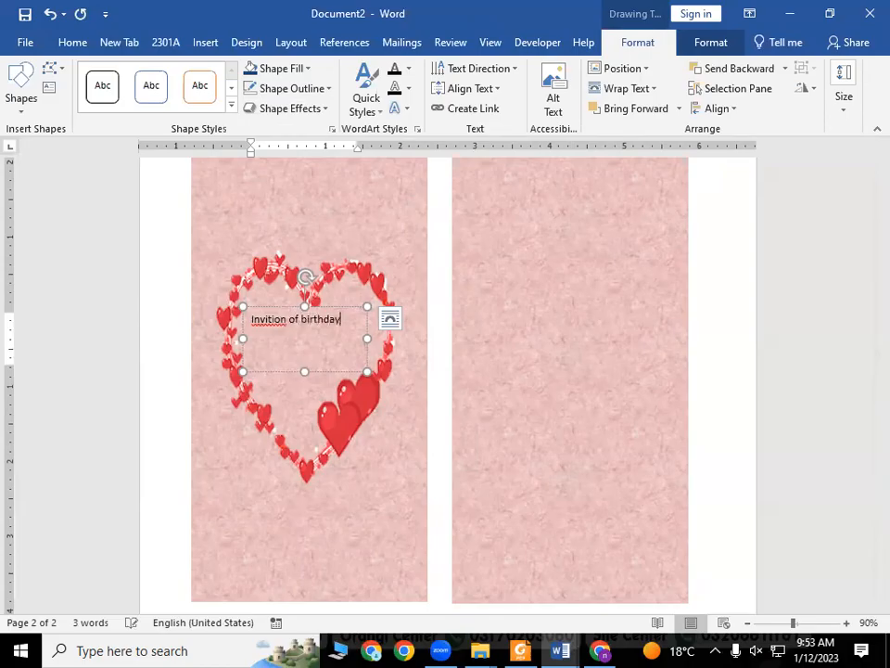
triple_click(319, 318)
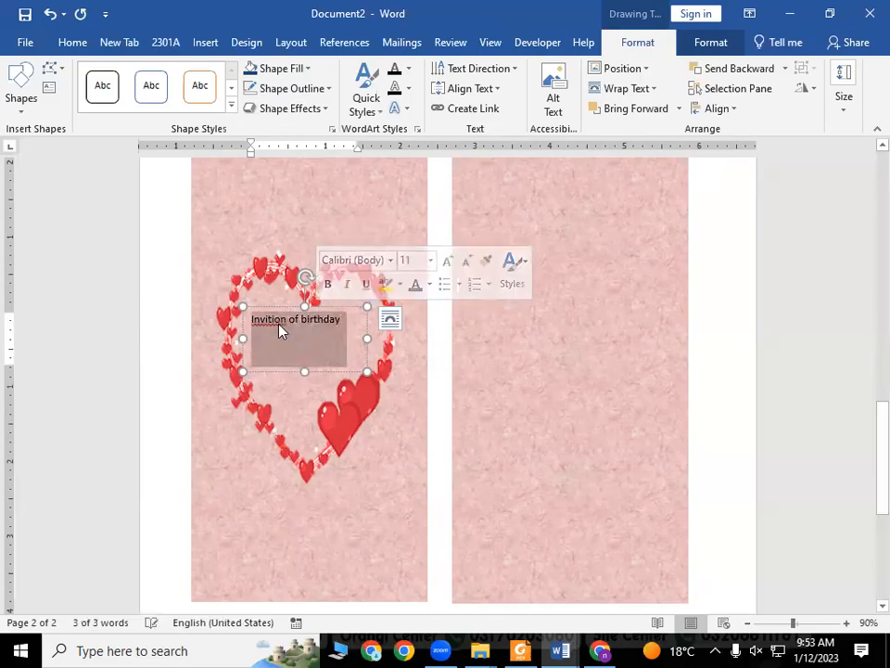
click(70, 41)
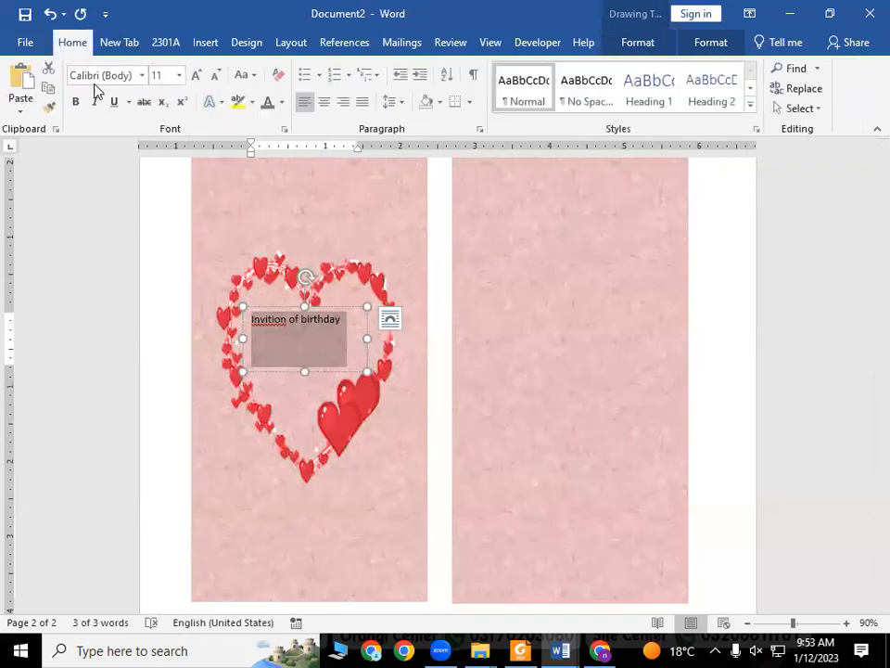
click(197, 75)
click(196, 75)
click(196, 75)
click(197, 75)
click(197, 75)
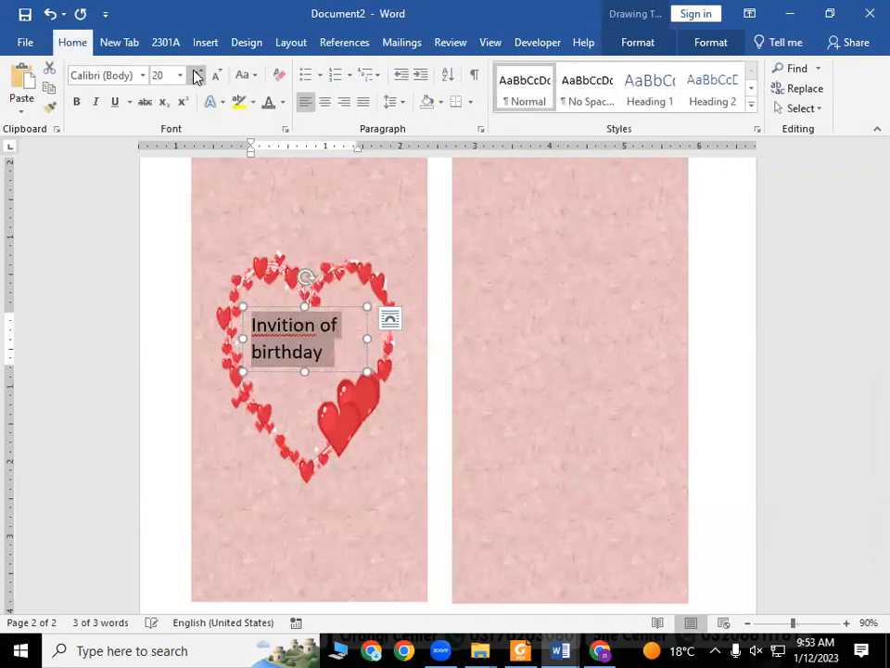
click(196, 75)
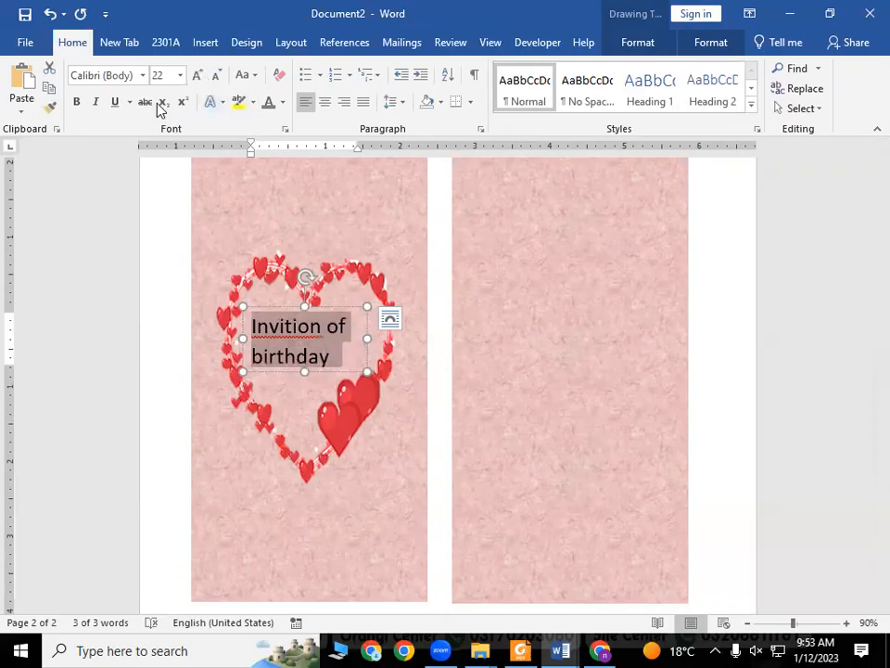
click(469, 415)
scroll(390, 431, down, 3)
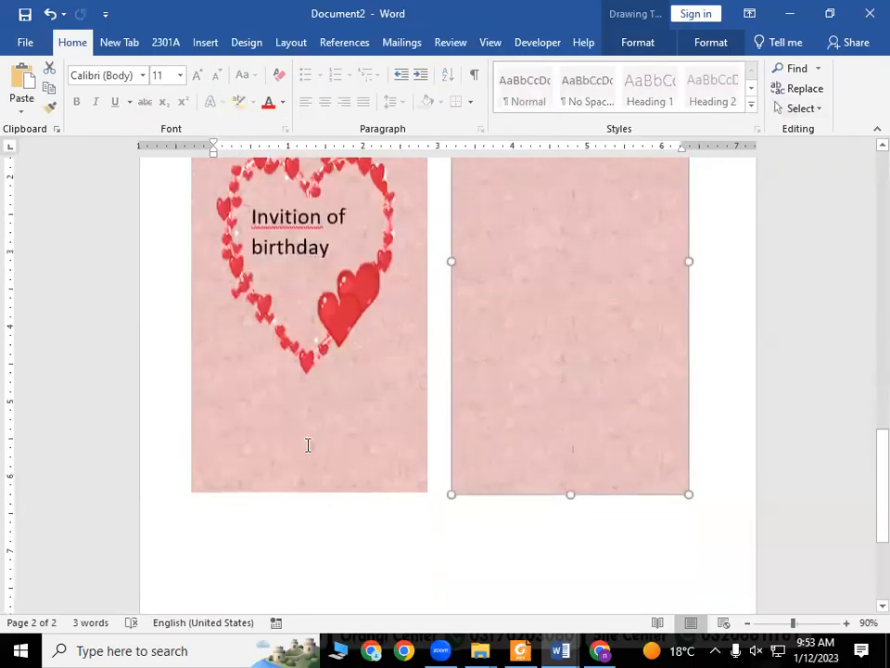
scroll(363, 445, up, 4)
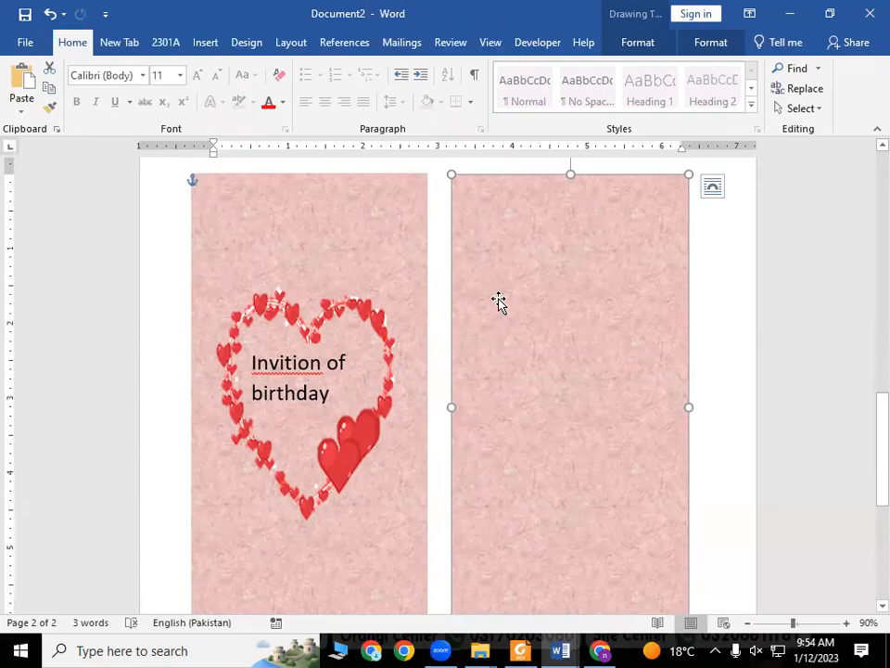
scroll(491, 344, down, 1)
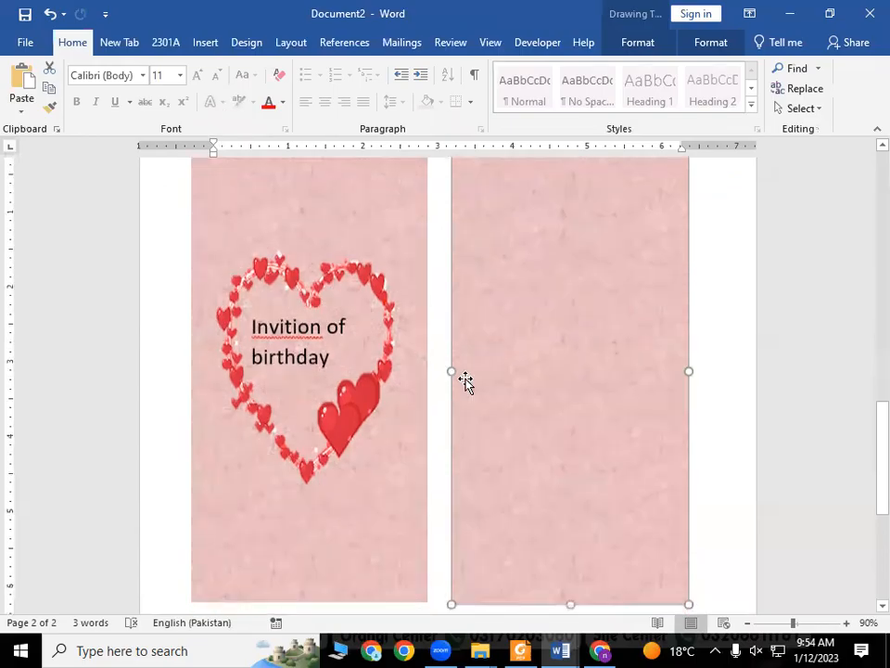
click(372, 423)
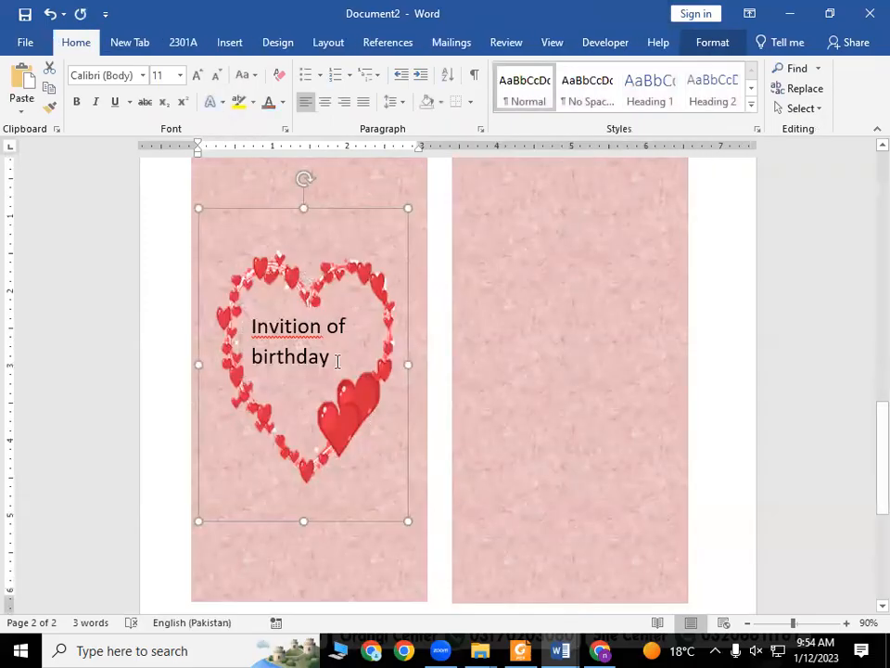
scroll(337, 362, up, 2)
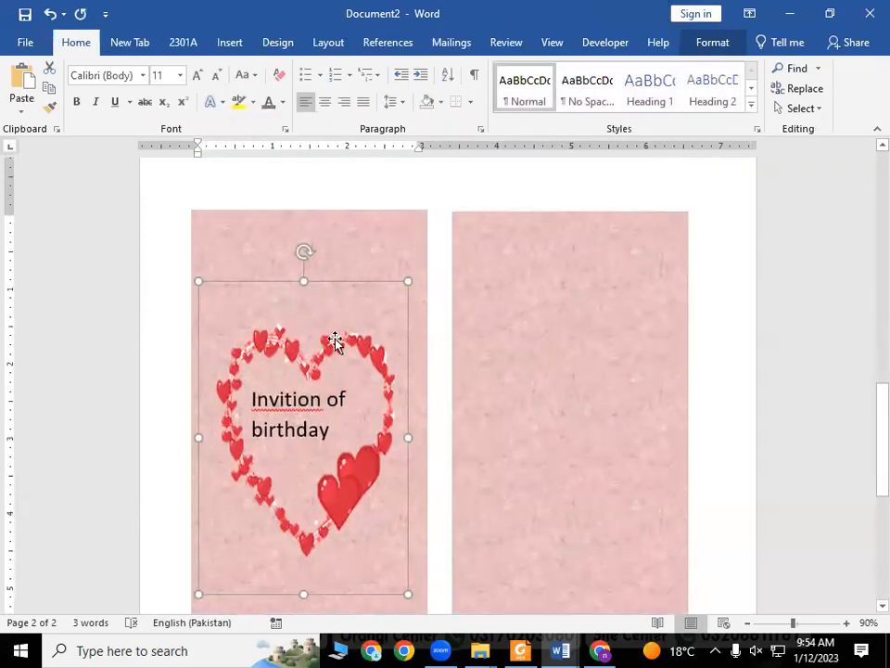
click(247, 255)
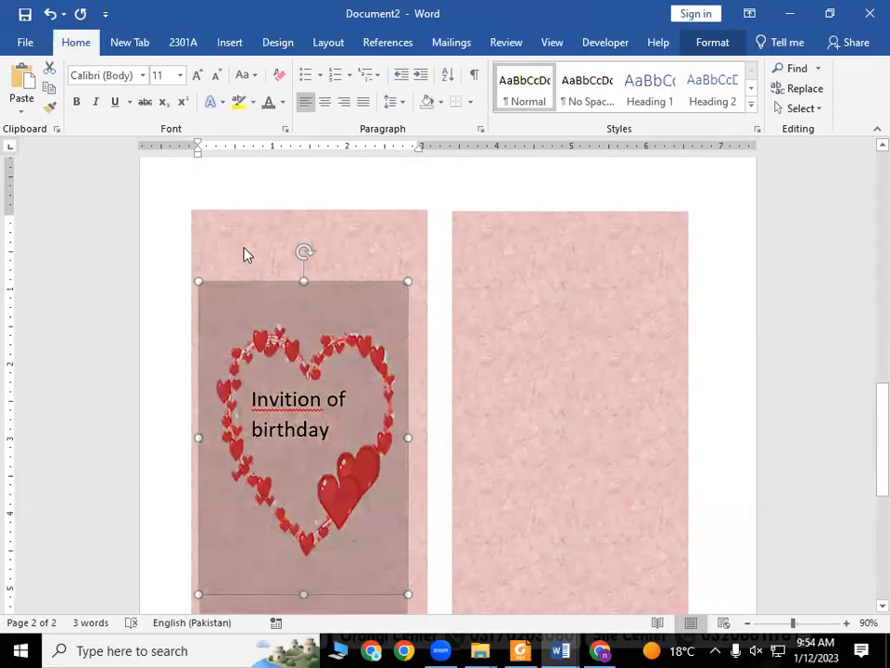
click(430, 447)
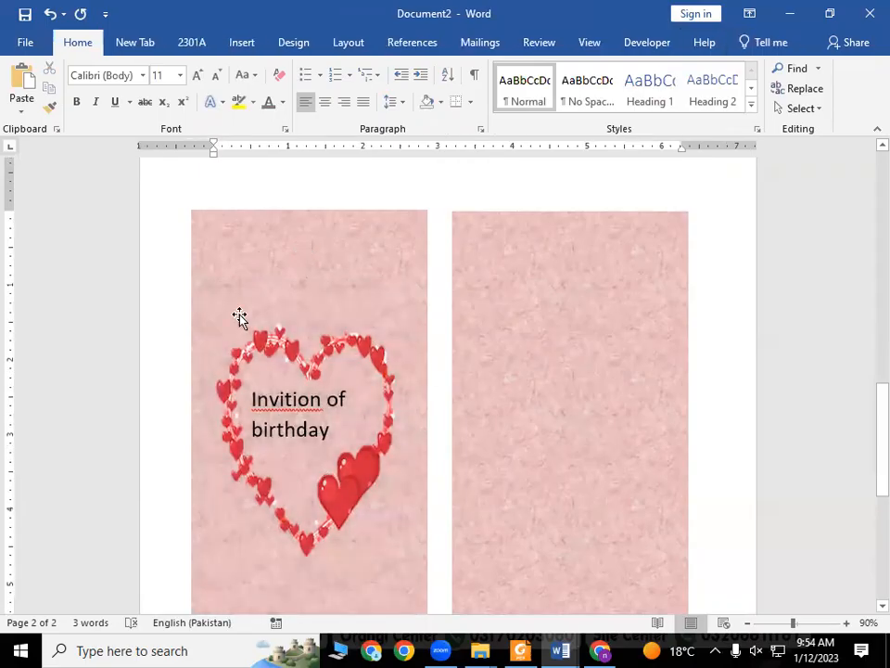
click(356, 293)
click(365, 241)
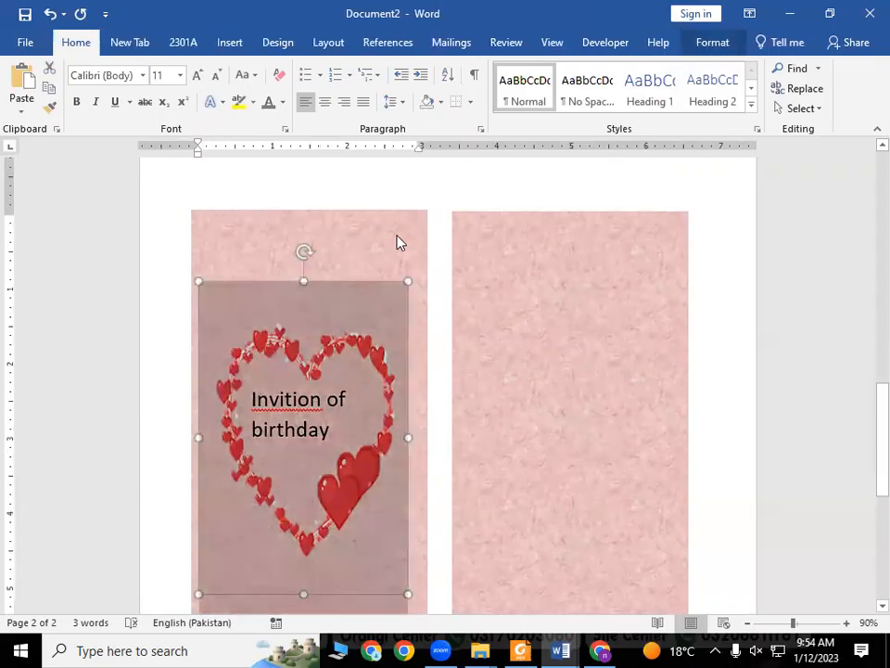
click(395, 265)
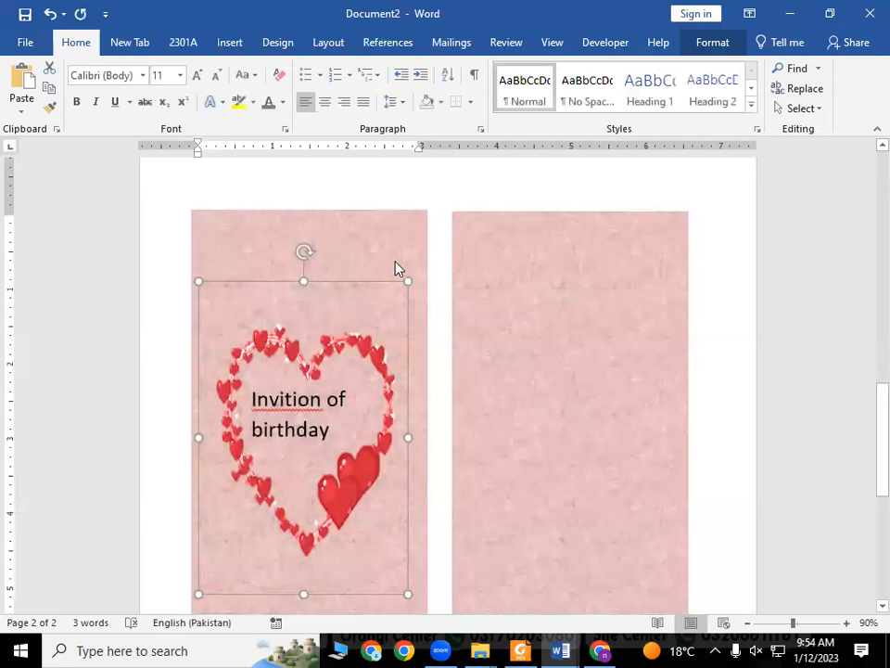
click(418, 460)
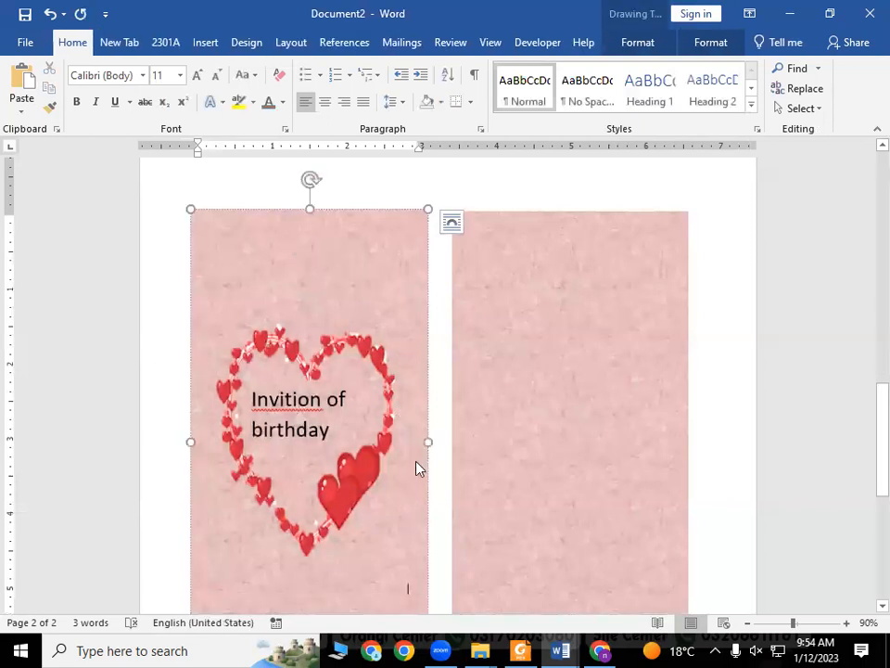
Correct the misspelled "Invition" inside the heart to "Invitation"
scroll(386, 377, down, 2)
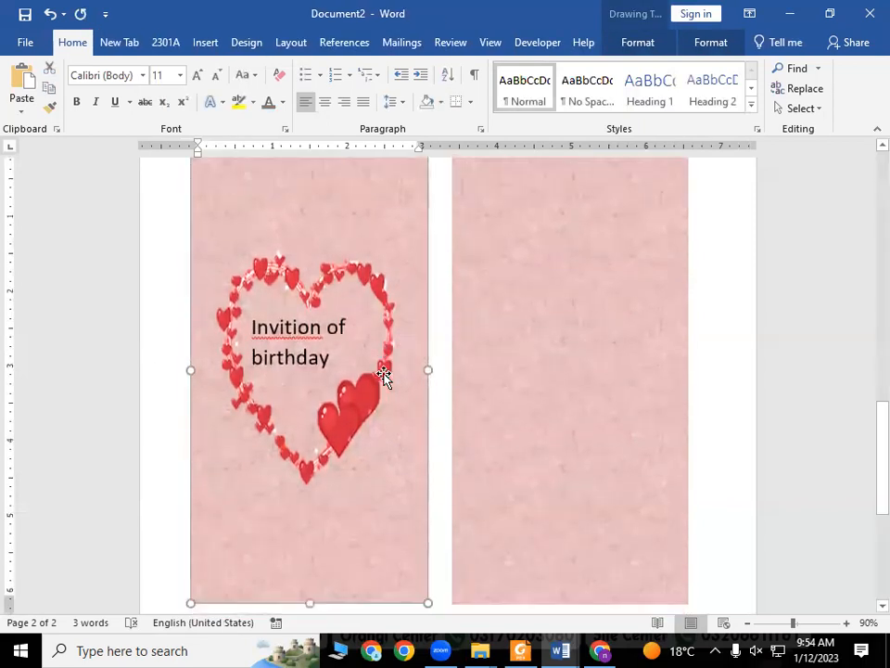
scroll(384, 376, down, 8)
scroll(384, 376, up, 3)
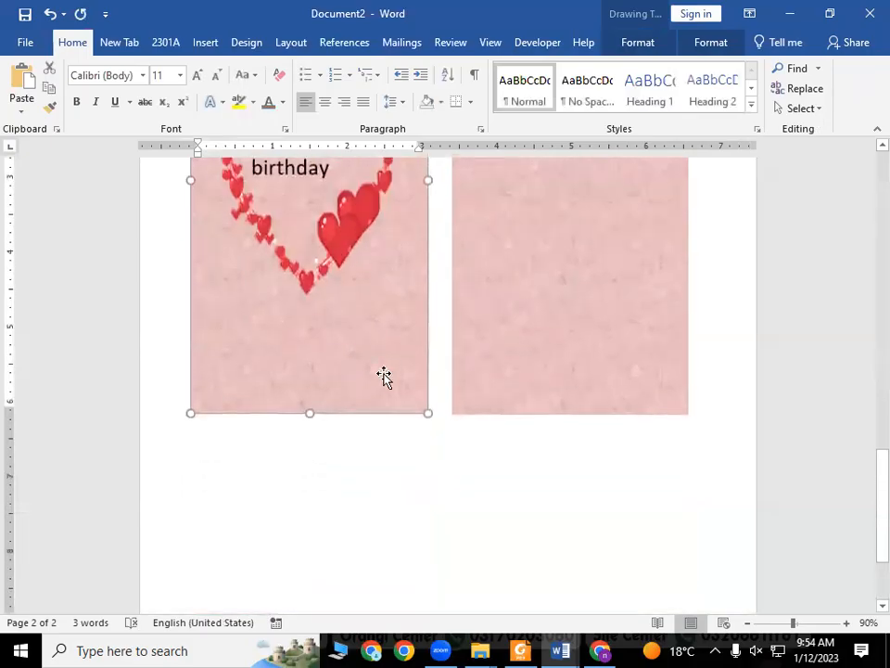
scroll(384, 376, up, 5)
click(293, 323)
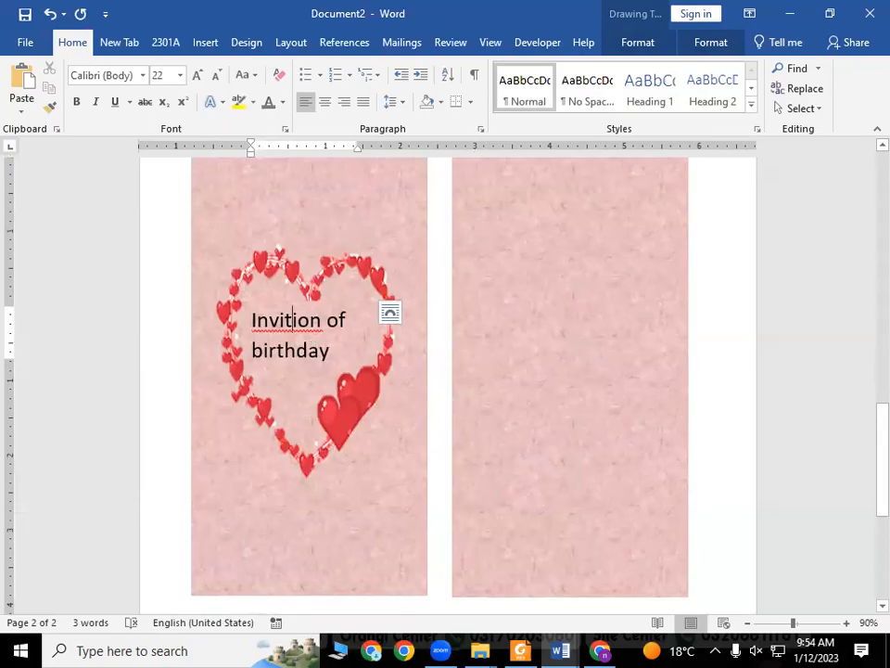
text(at)
click(434, 423)
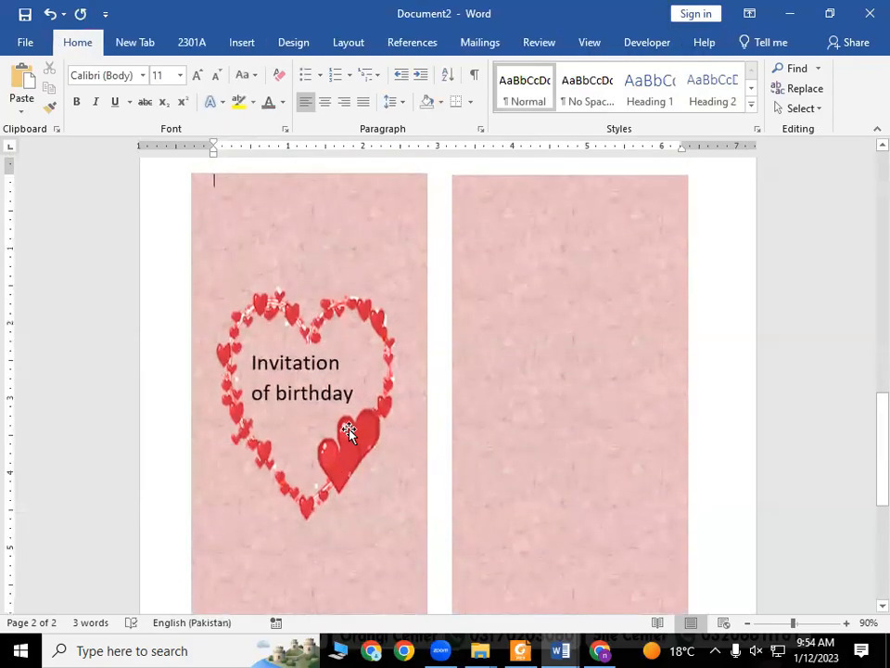
Enter a left-aligned "Name" label on the right pink card
click(516, 237)
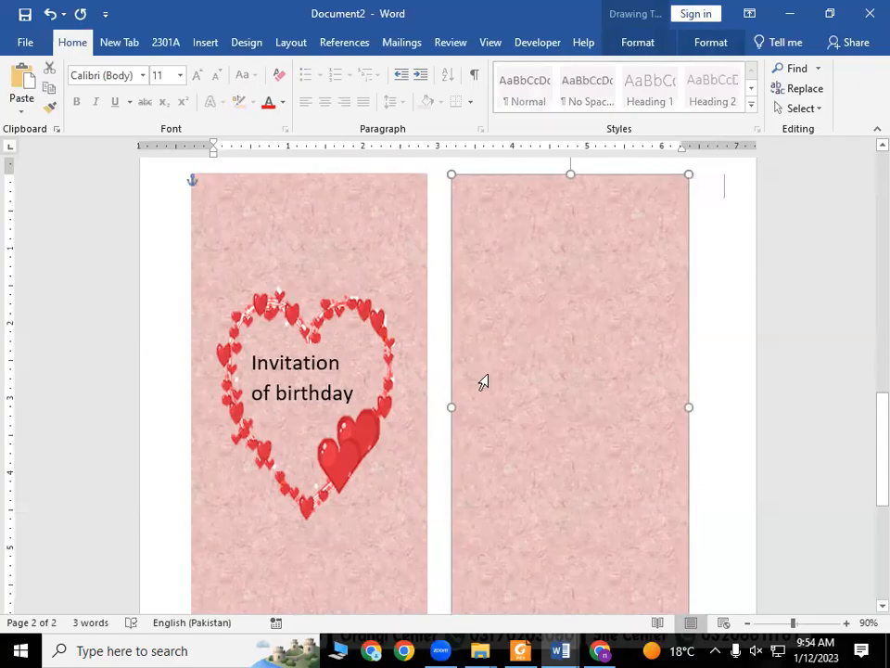
text(na)
key(BackSpace)
key(BackSpace)
key(ctrl+l)
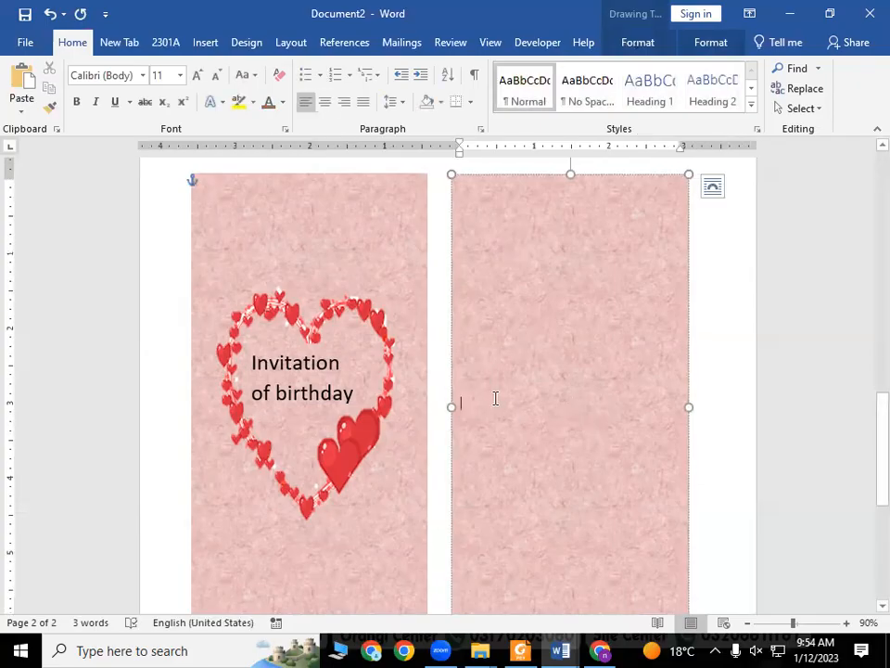
text(na)
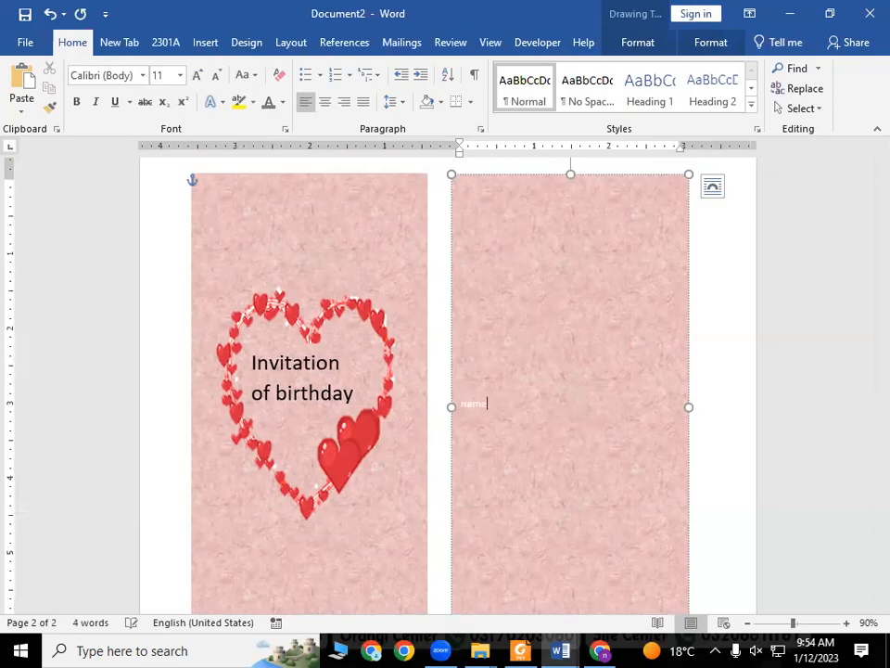
Set the "Name" label on the right card to 18 points and colour it grey
double_click(471, 404)
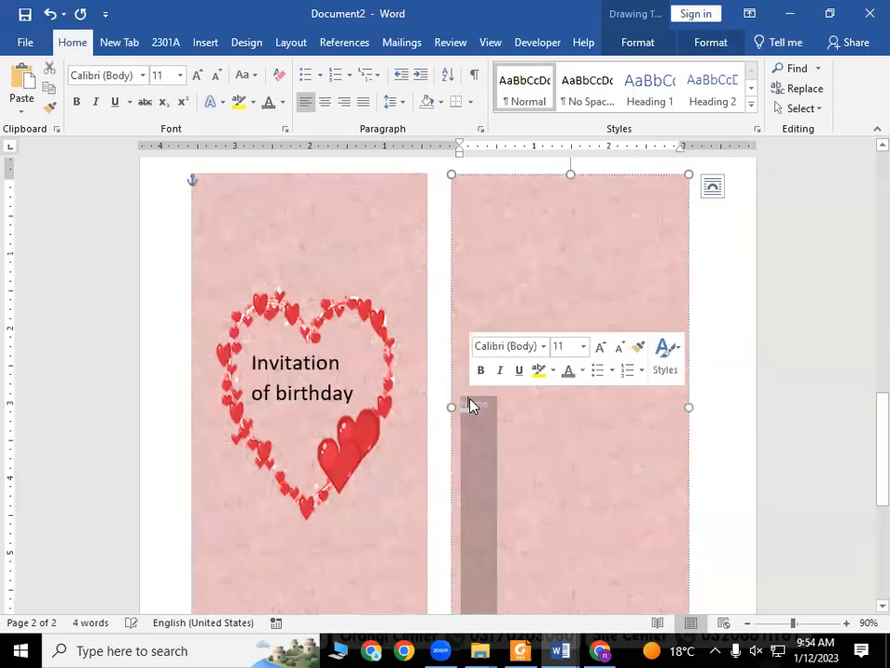
click(197, 74)
click(196, 74)
click(197, 74)
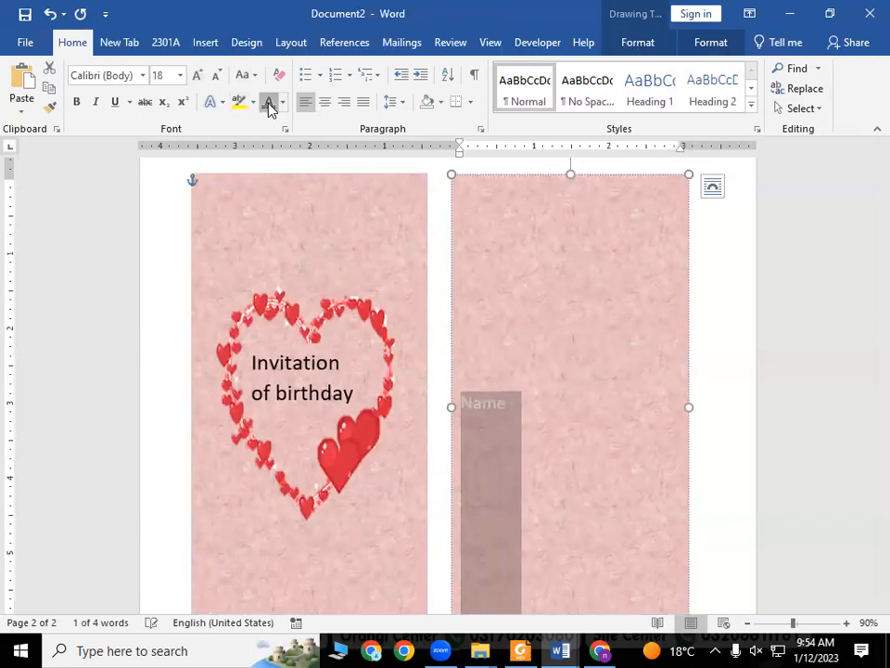
click(268, 102)
click(532, 408)
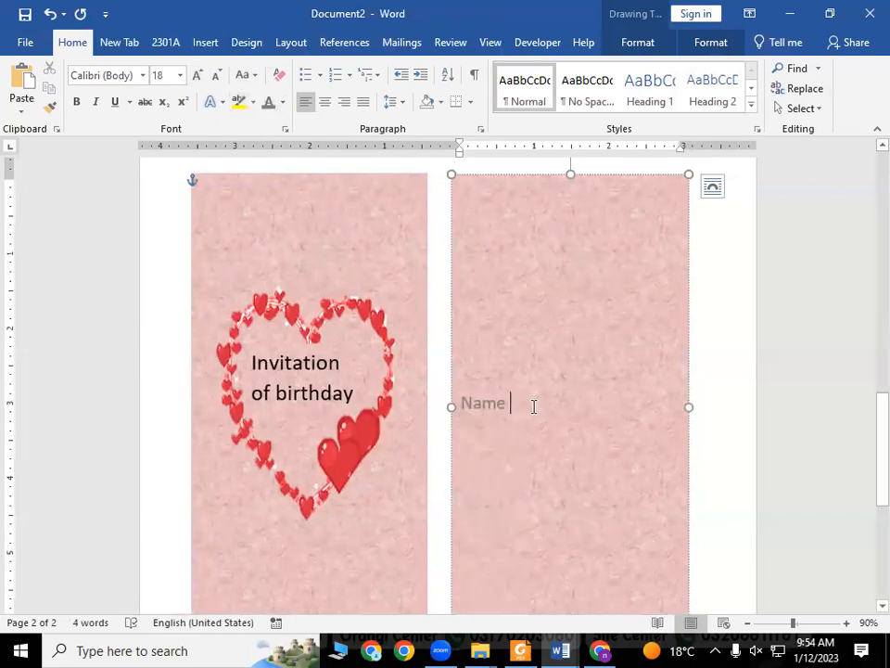
Add "Address" and "Phone" labels on separate lines below "Name" on the right card
key(Return)
text(address)
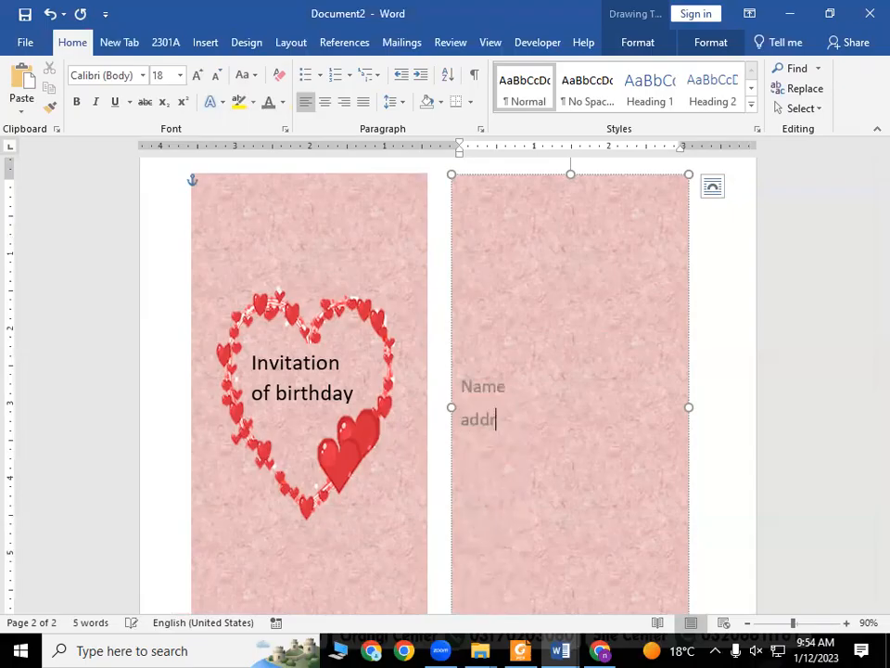
key(Return)
text(phone)
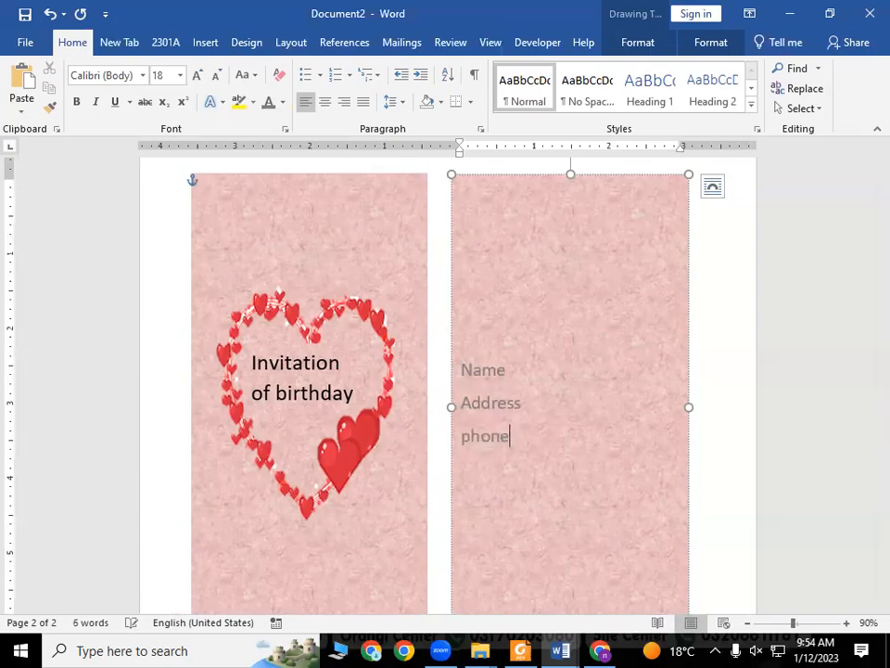
click(532, 372)
click(732, 434)
click(518, 447)
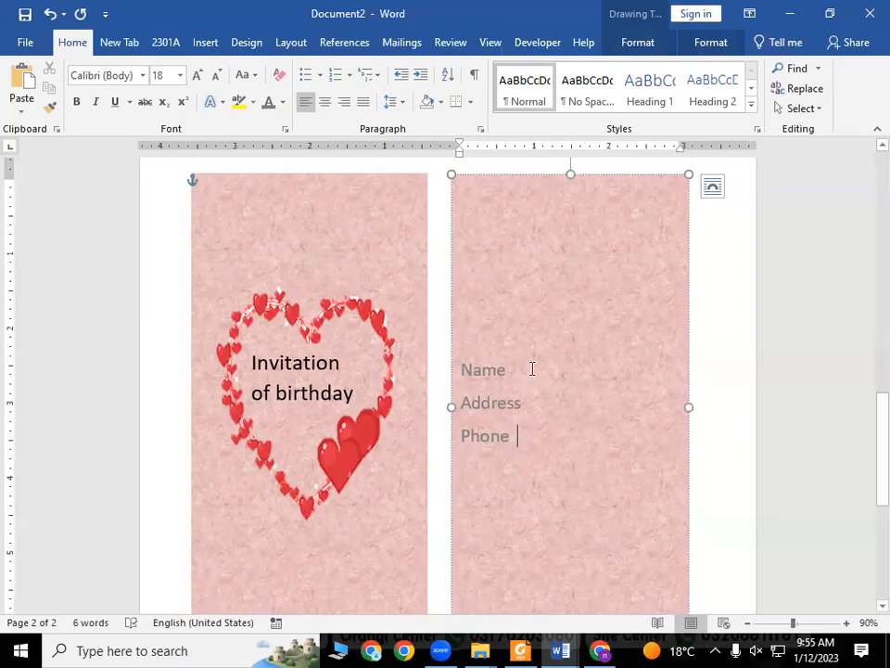
Start the Step-by-Step Mail Merge Wizard for letters using the current document and advance to recipient selection
click(400, 43)
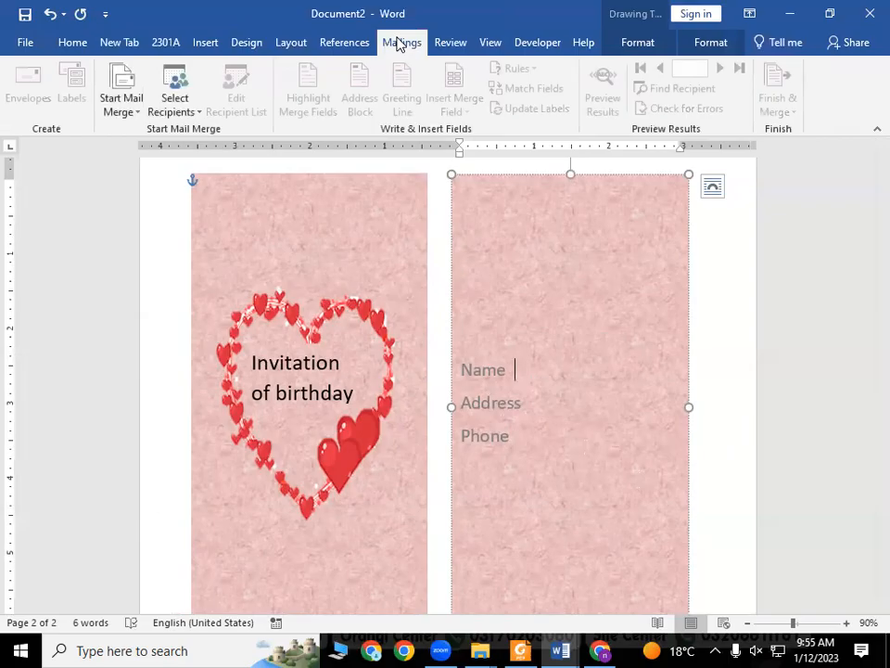
click(135, 116)
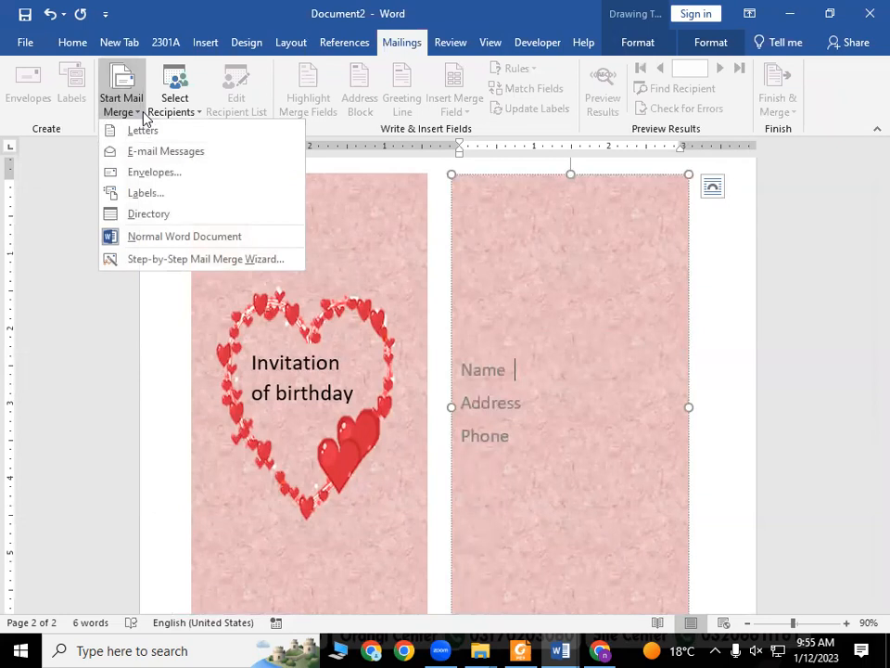
click(151, 261)
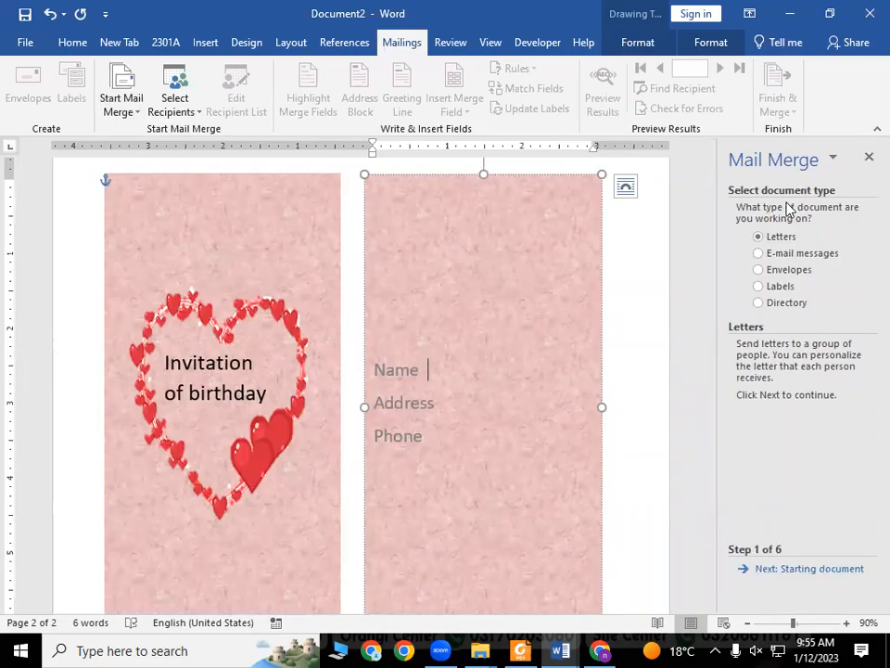
click(758, 577)
click(758, 577)
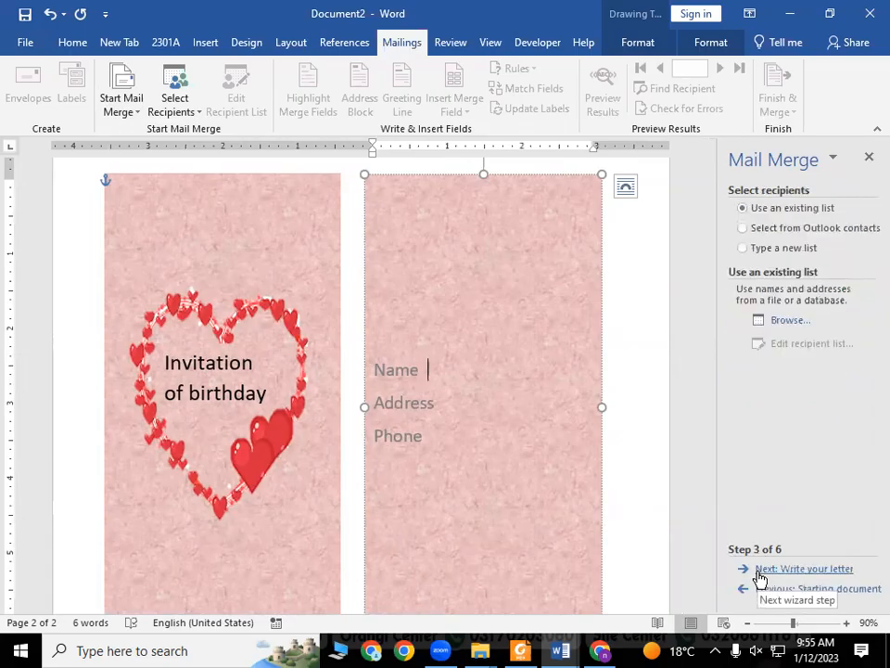
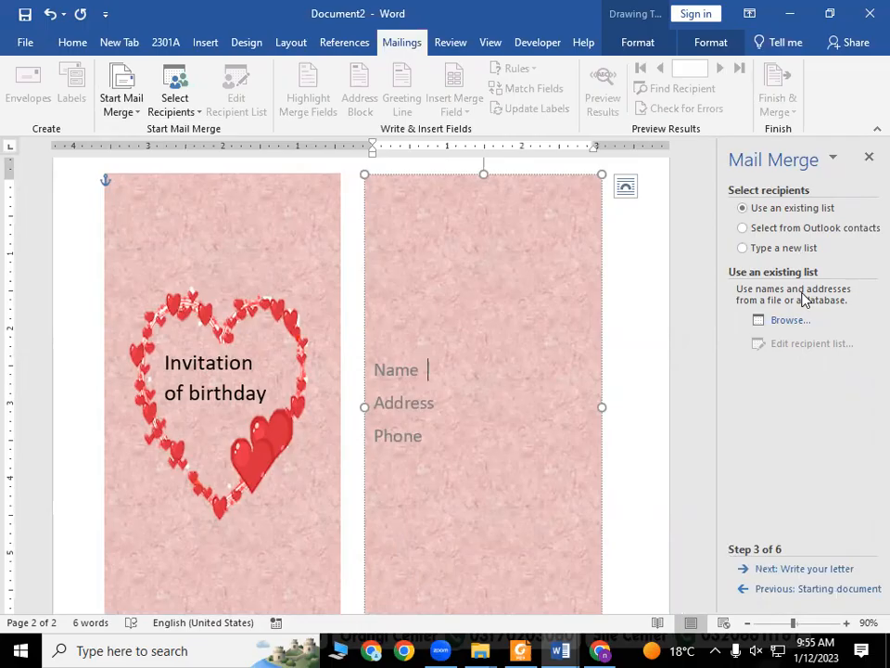
Choose to type a new recipient list and open the new address list for it
click(772, 250)
click(786, 320)
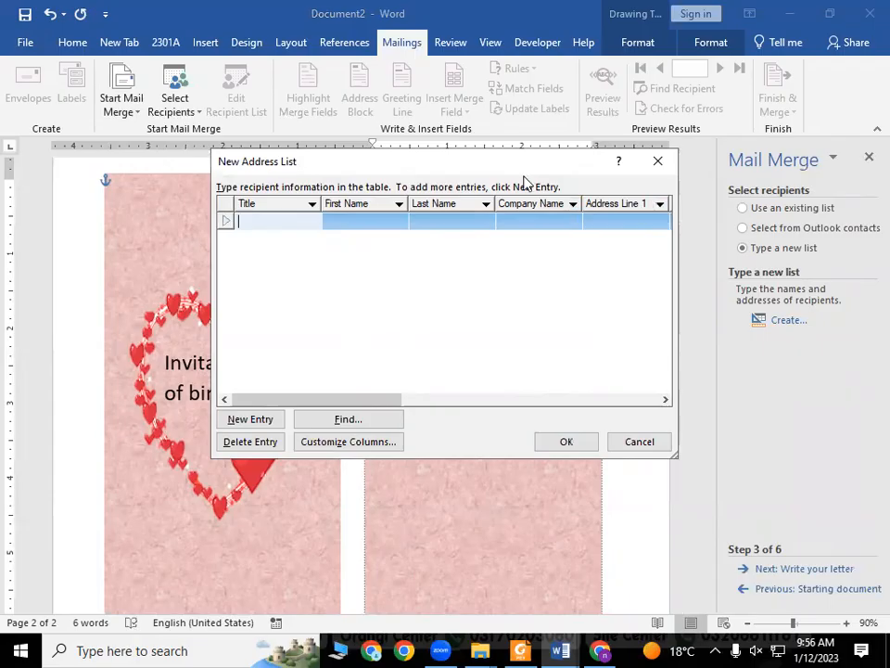
drag(524, 176, 413, 392)
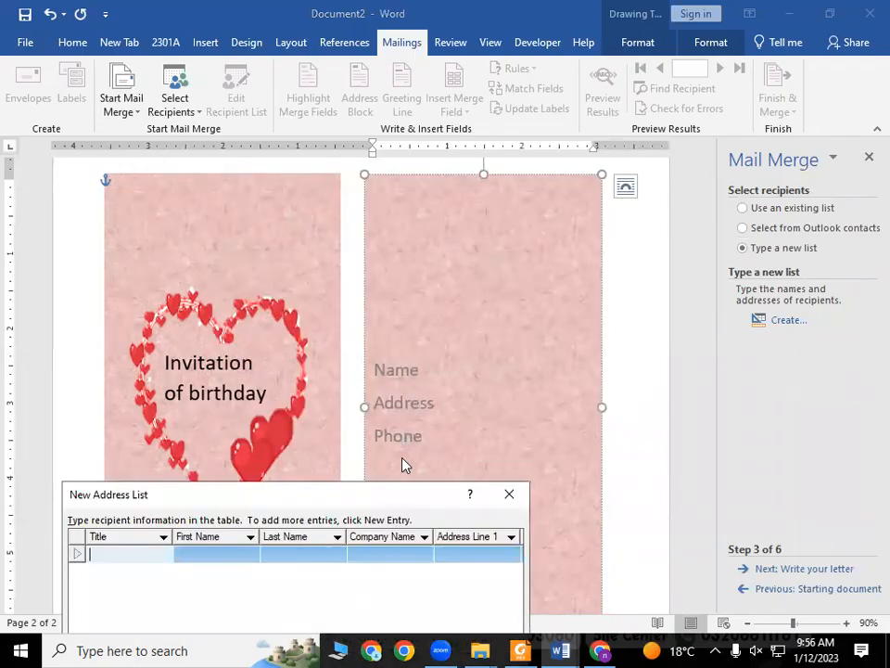
drag(394, 498, 474, 198)
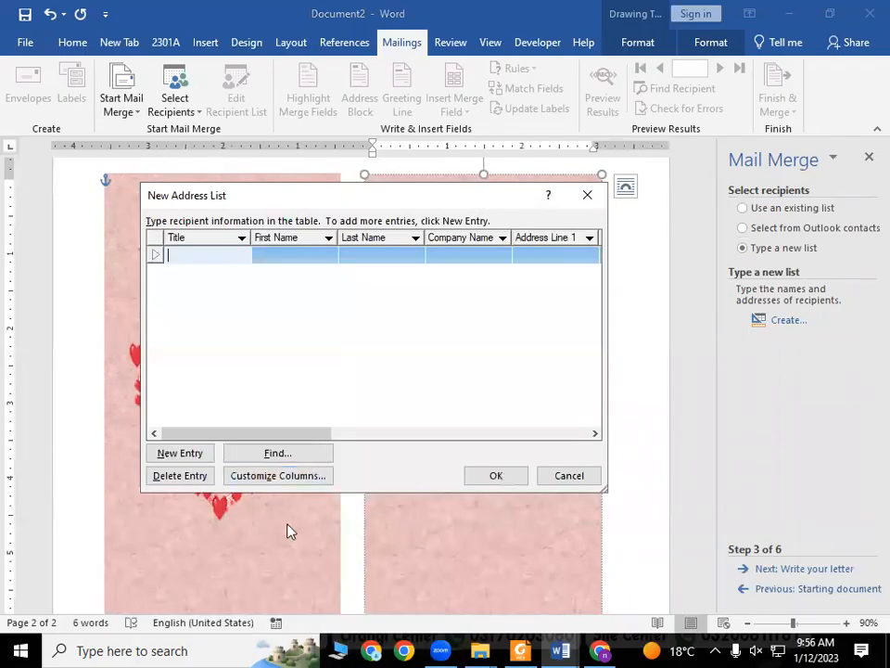
Customize the address list columns by deleting the Title and First Name fields
click(294, 475)
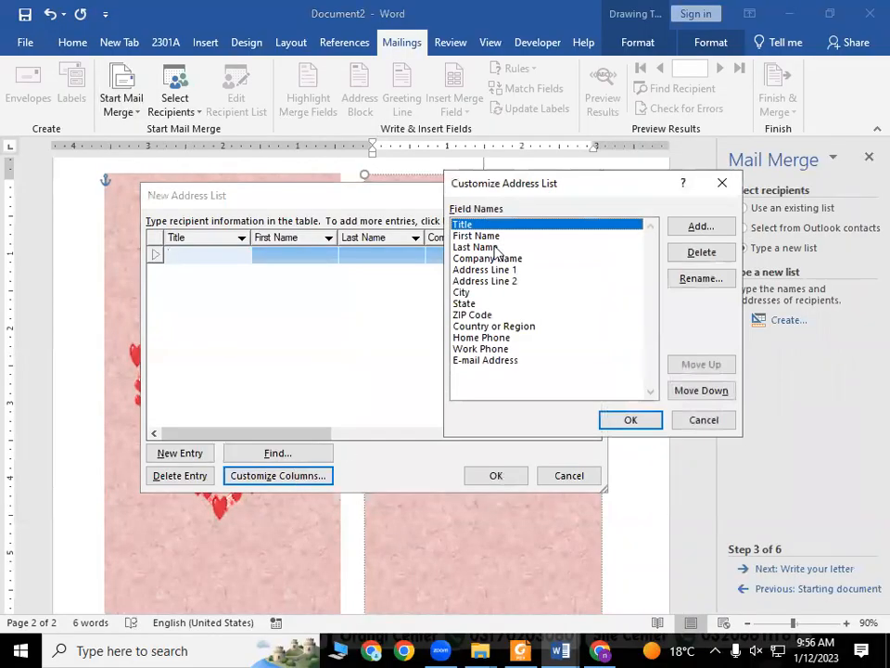
click(704, 252)
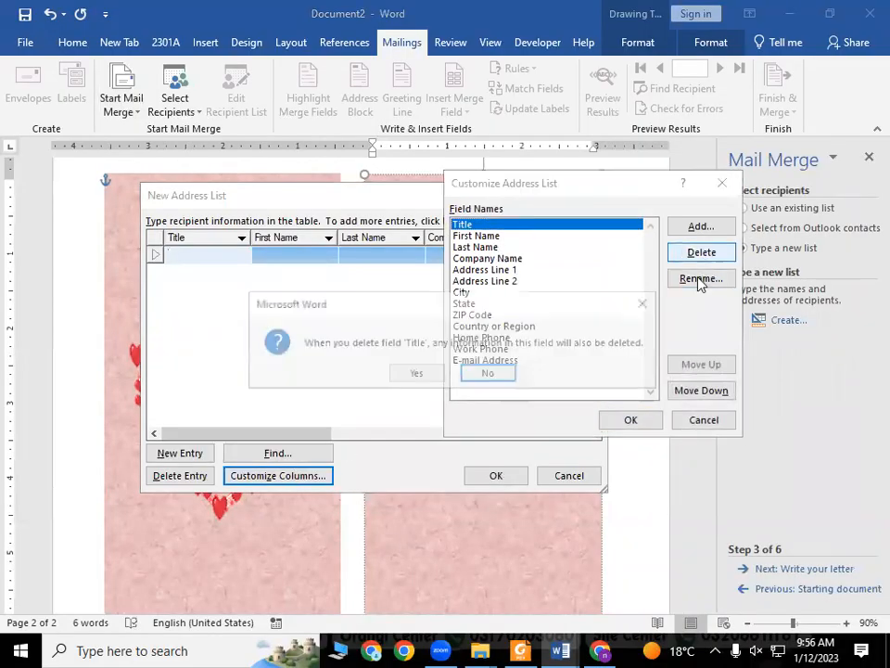
click(425, 376)
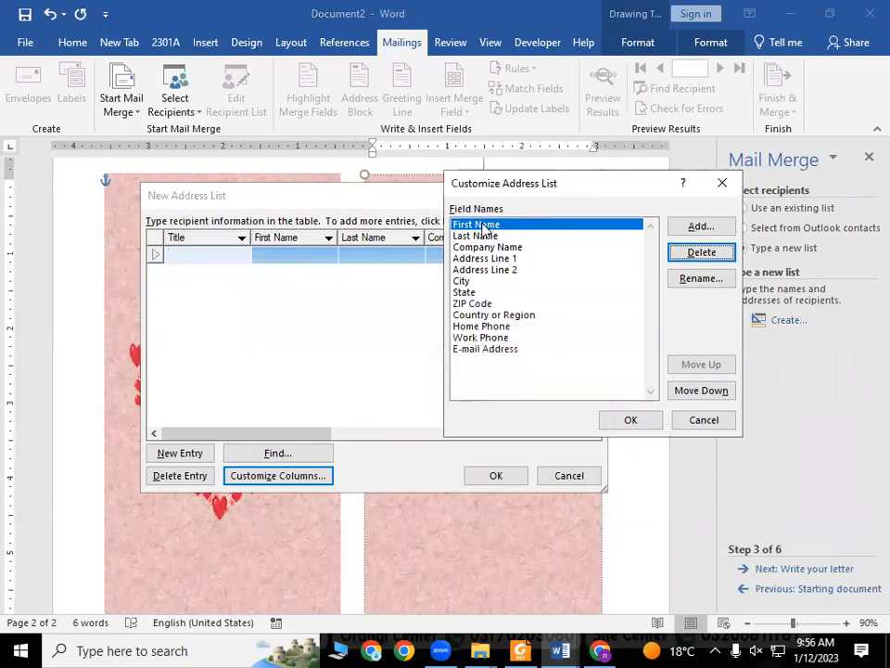
click(677, 253)
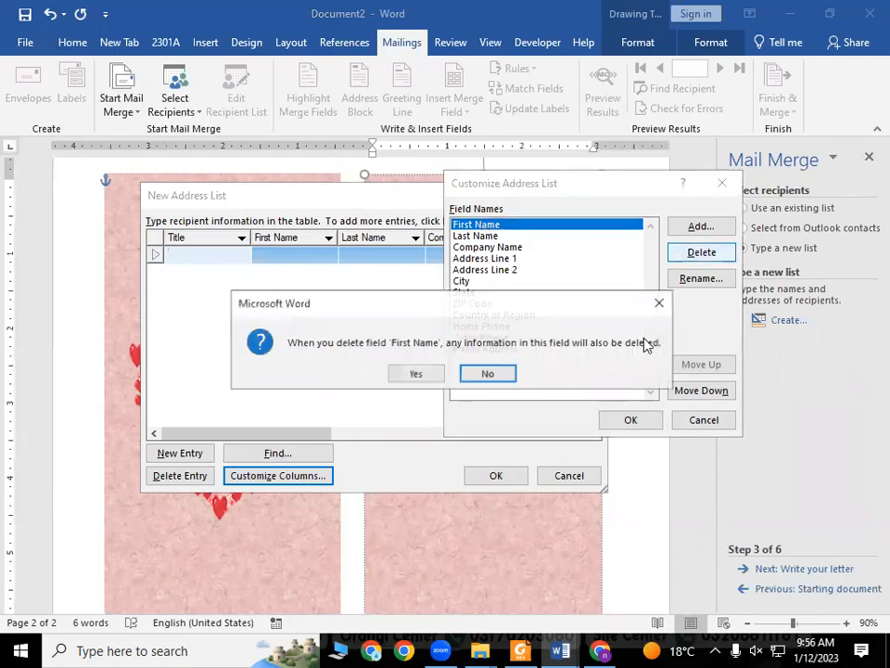
click(435, 374)
Delete the Home Phone and Last Name fields from the address list columns
click(484, 281)
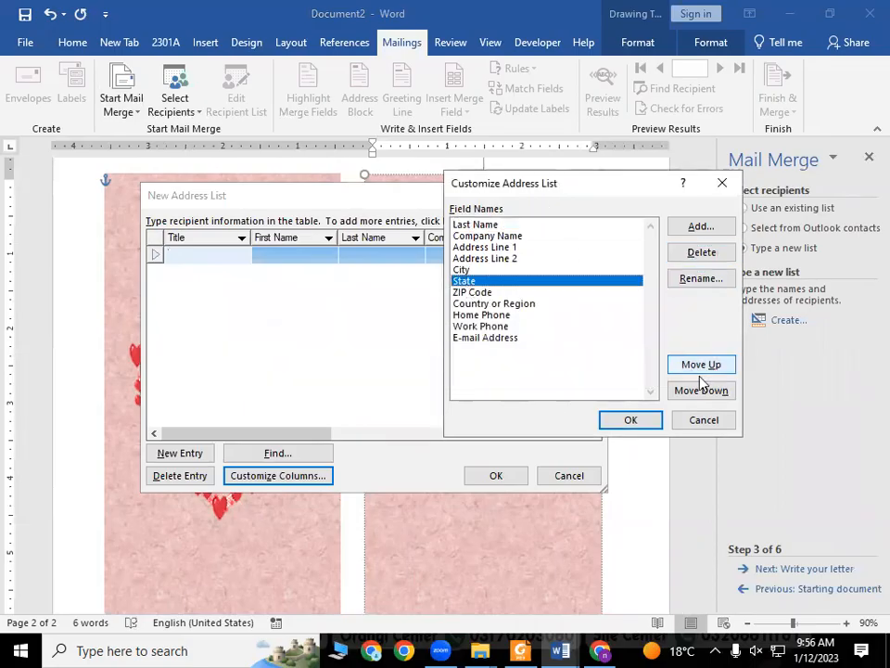
click(487, 337)
click(483, 326)
click(482, 315)
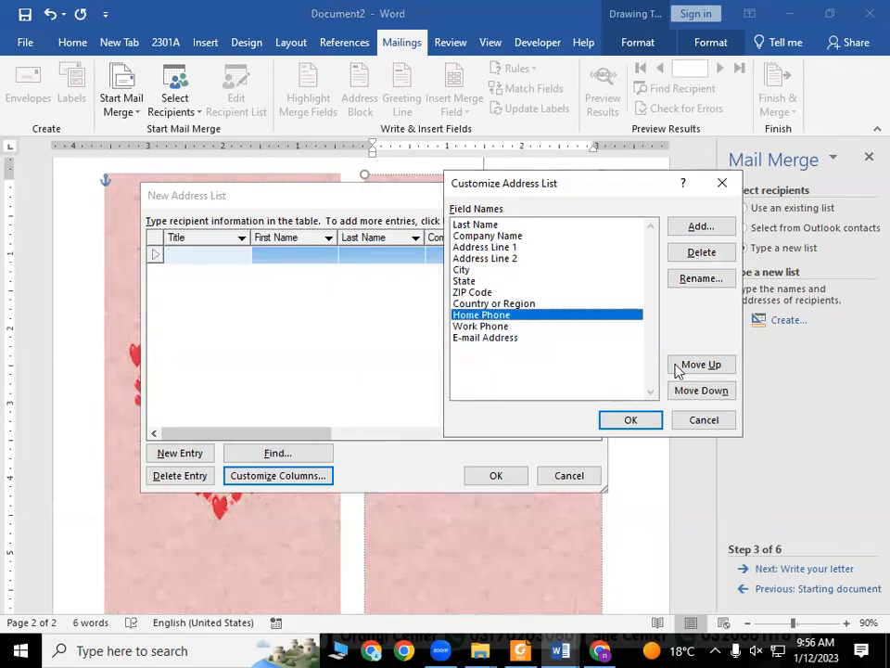
click(698, 256)
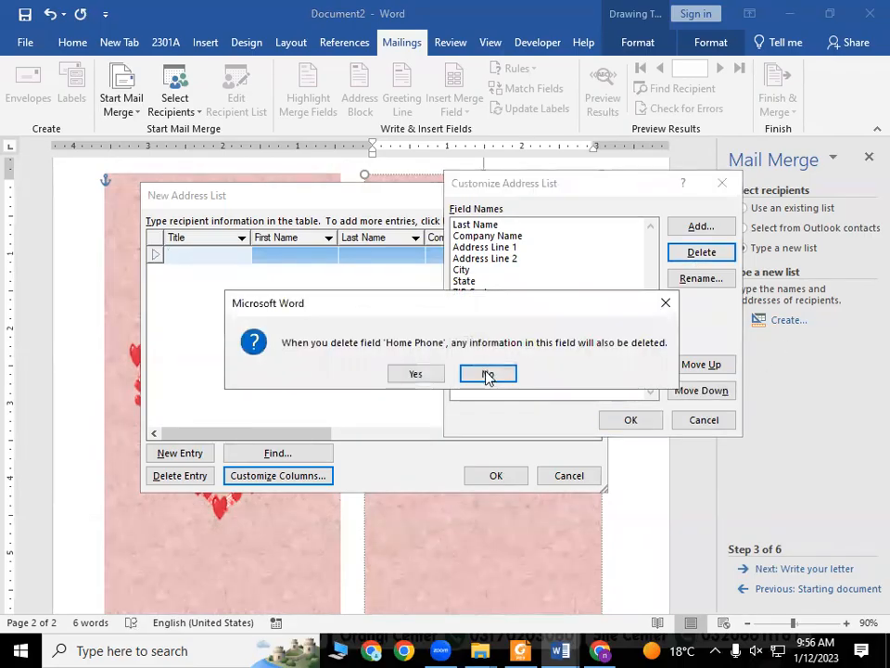
click(417, 376)
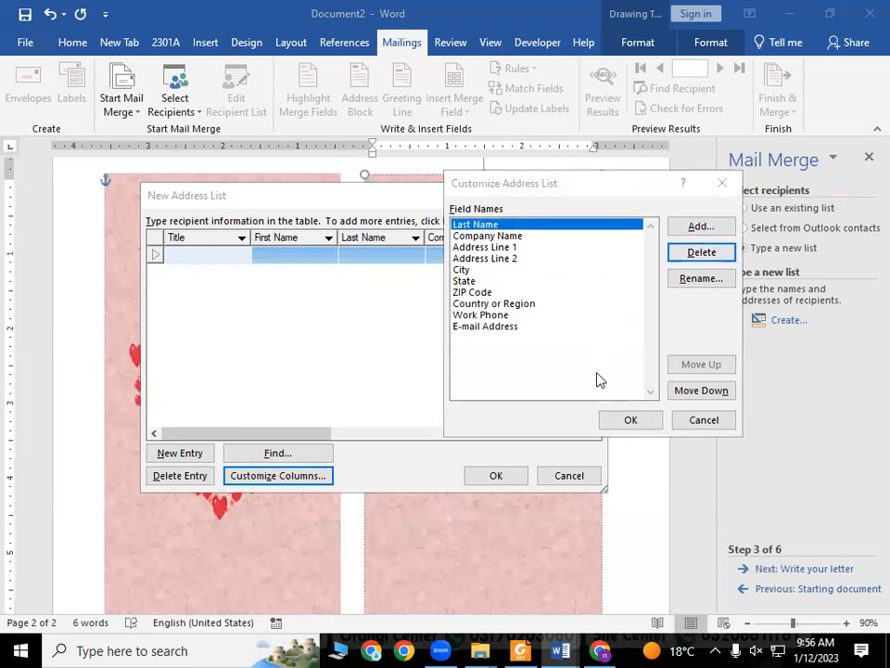
key(Return)
click(421, 378)
Delete the City and Address Line 2 fields from the address list columns
click(625, 260)
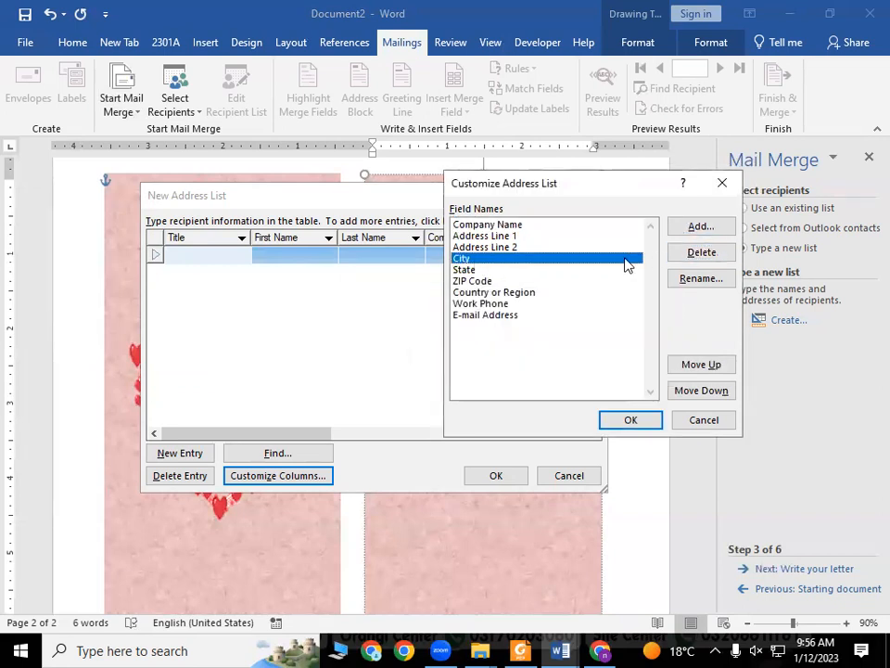
click(675, 260)
click(417, 377)
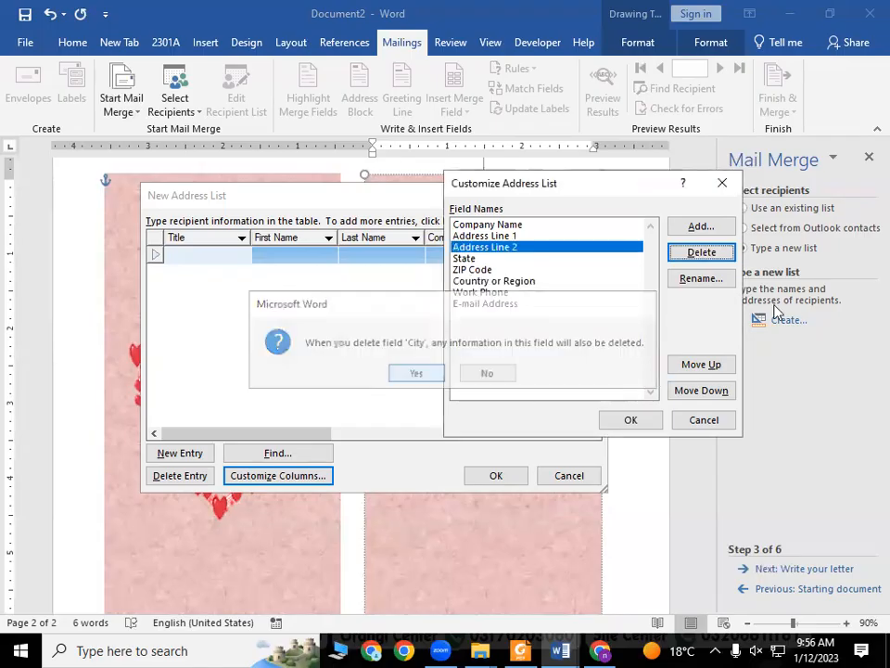
click(729, 257)
key(Return)
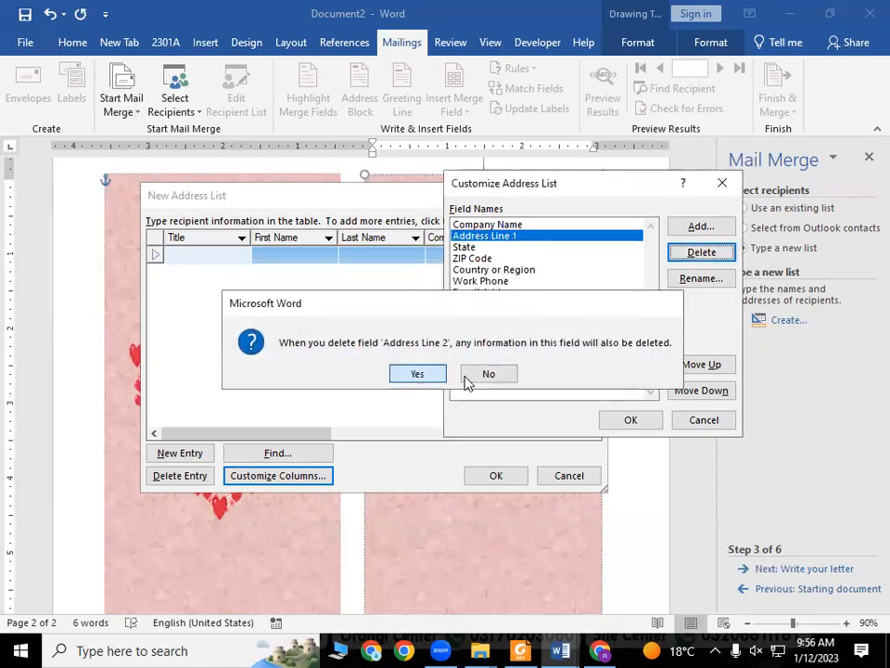
Delete the Address Line 1, Company Name and State fields from the address list columns
key(Return)
click(432, 373)
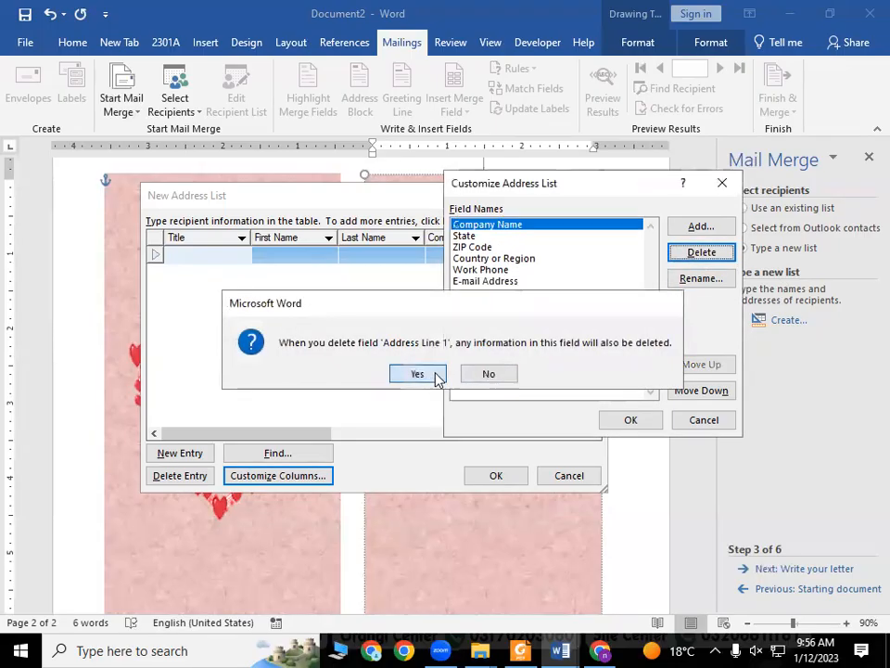
click(681, 262)
click(412, 374)
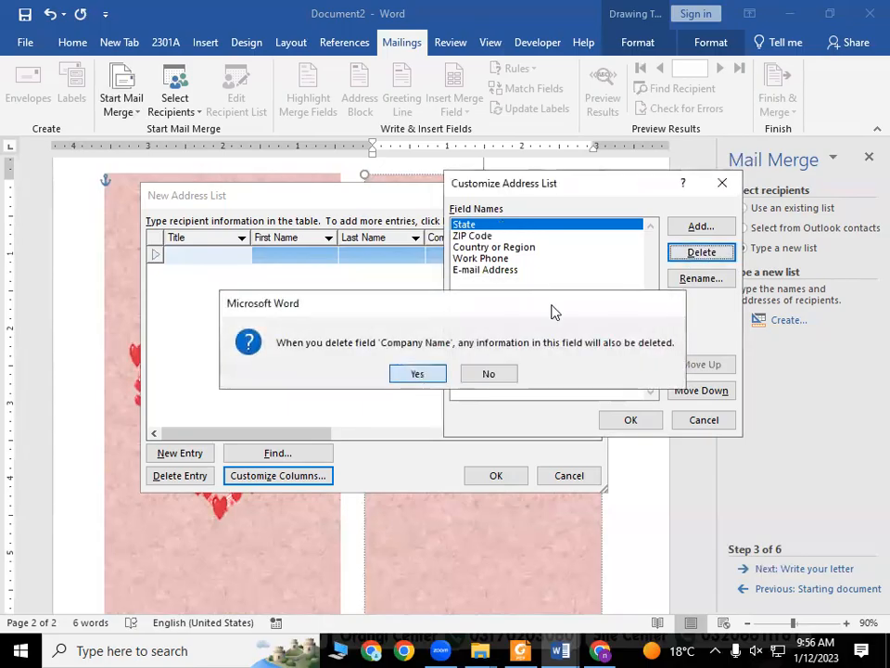
click(700, 259)
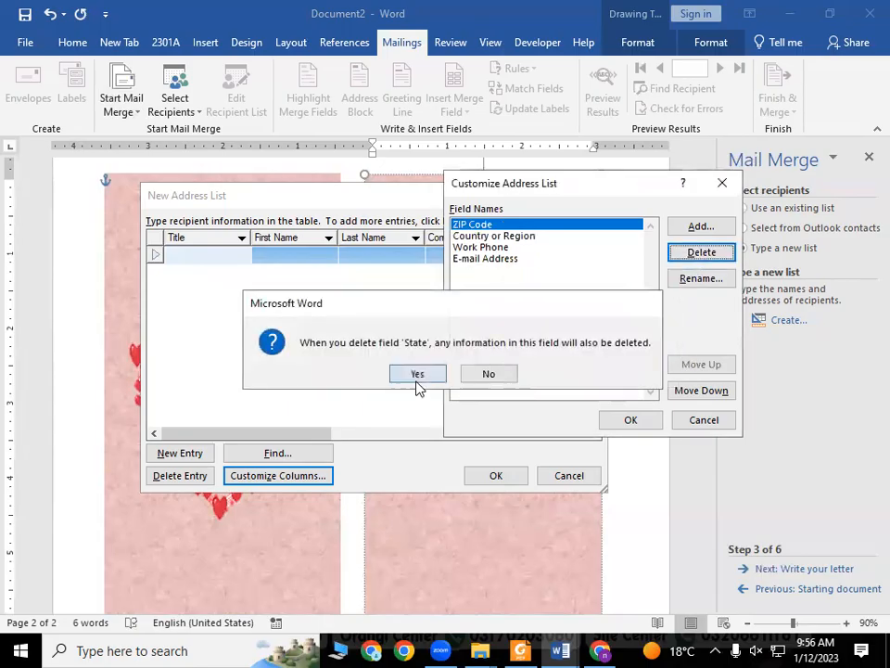
Confirm the State field's deletion and delete the ZIP Code, Country or Region, Work Phone and E-mail Address fields
click(417, 380)
click(702, 255)
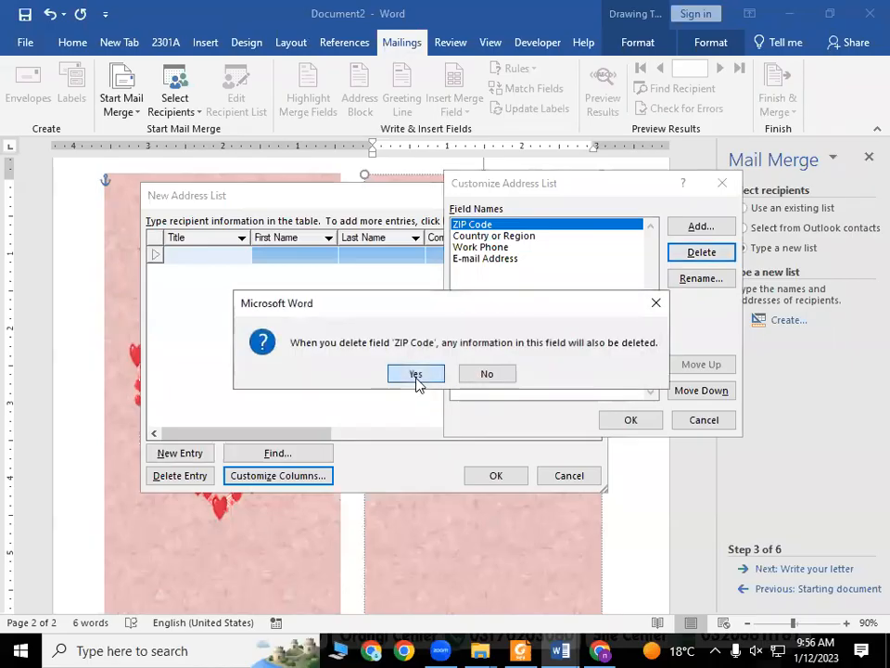
click(416, 373)
click(698, 260)
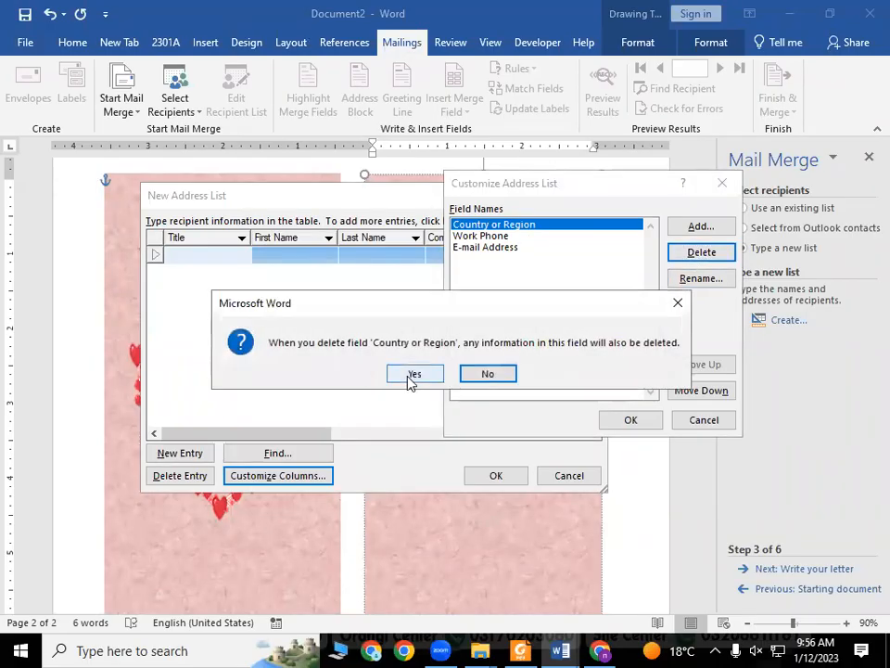
click(412, 378)
click(698, 256)
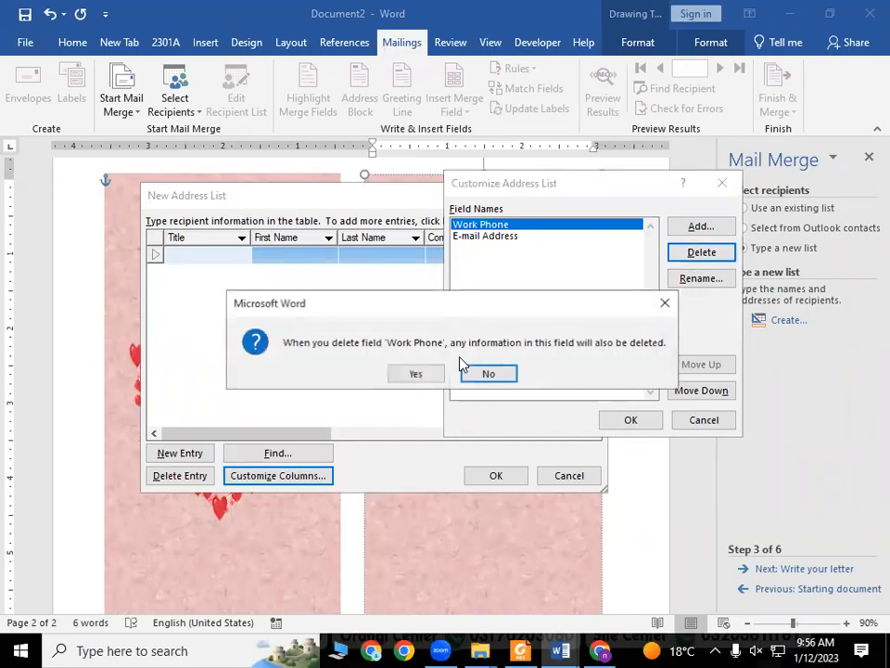
click(398, 375)
click(682, 253)
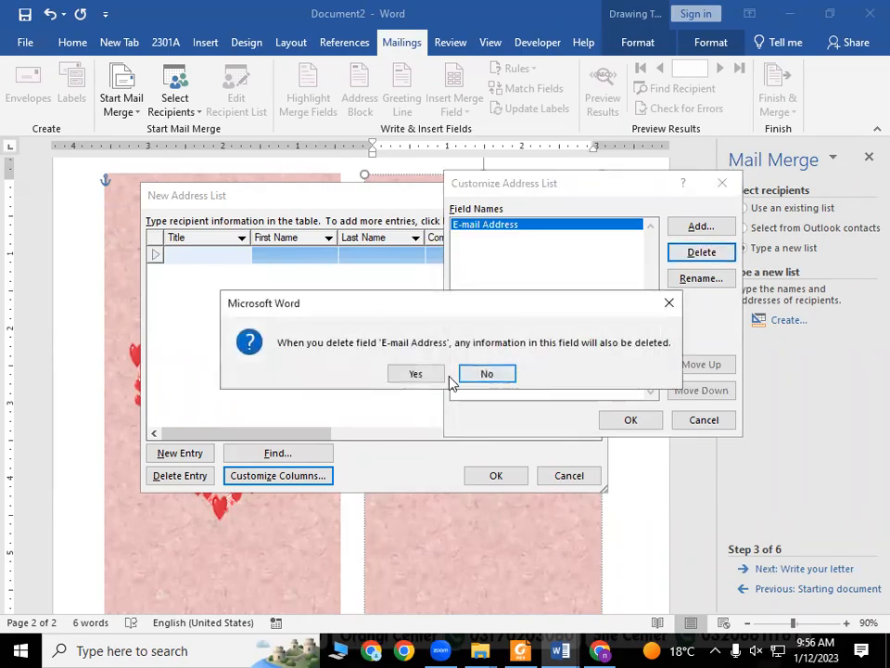
click(415, 375)
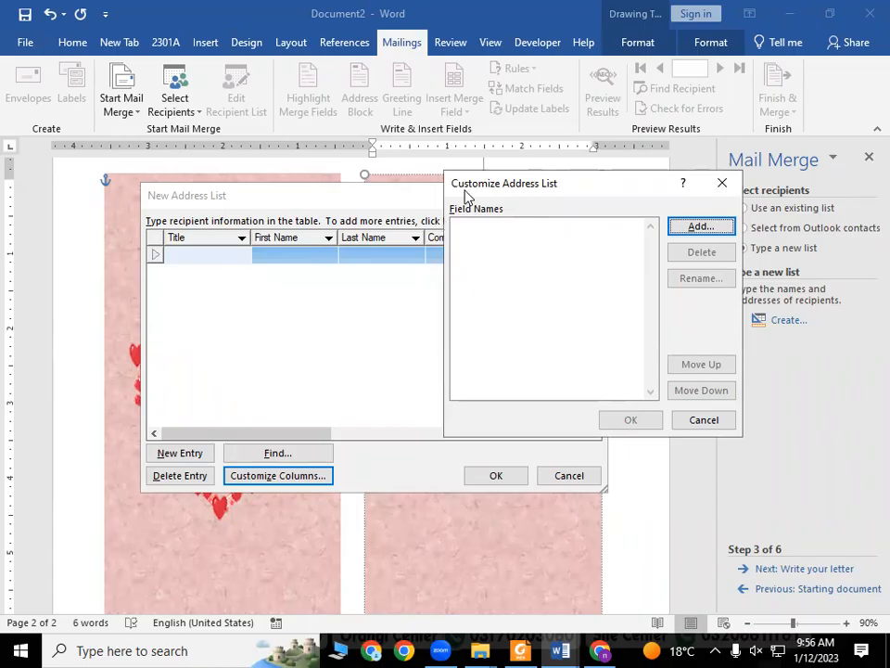
Add two custom fields called name and address to the address list columns
click(700, 227)
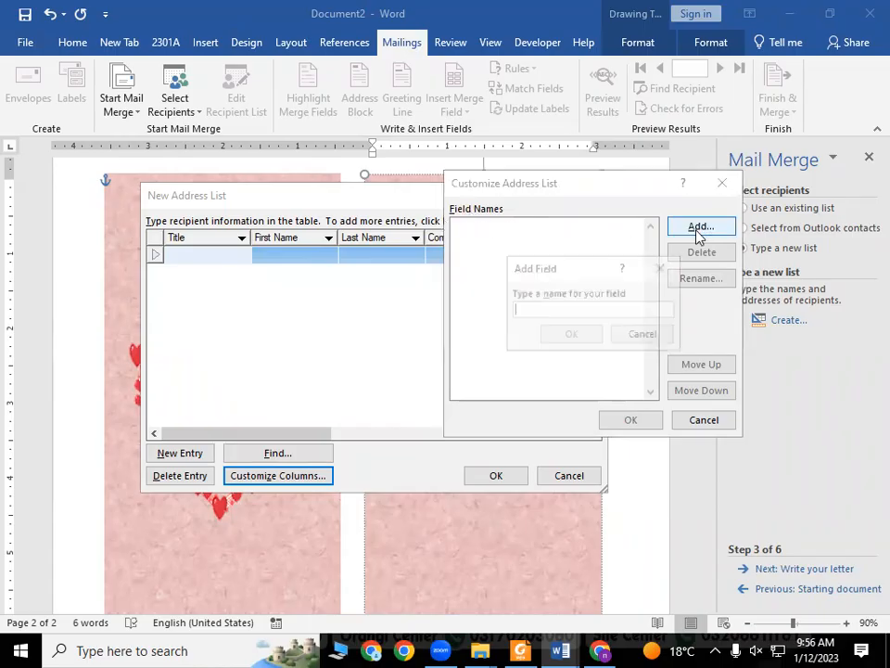
text(name)
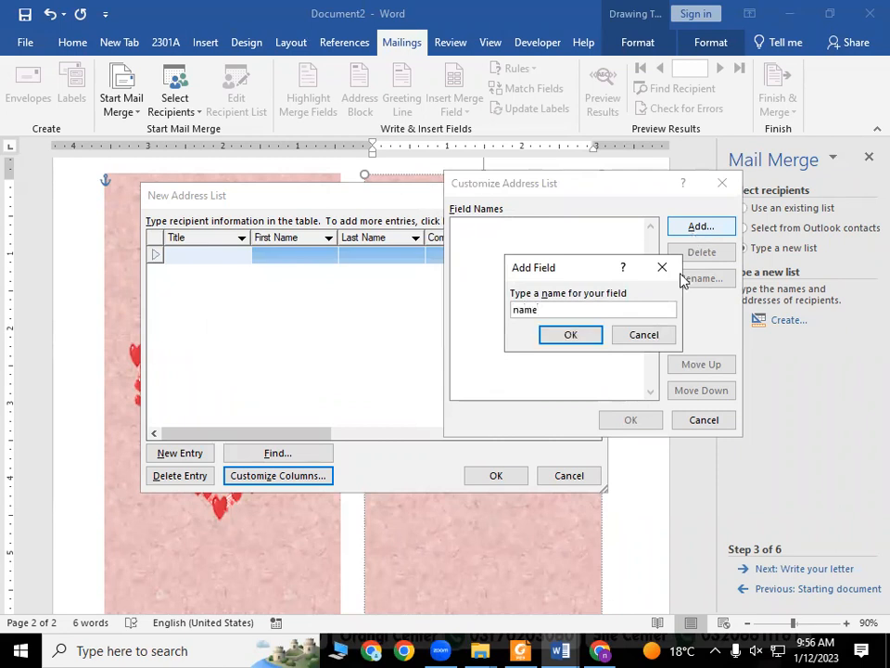
click(588, 334)
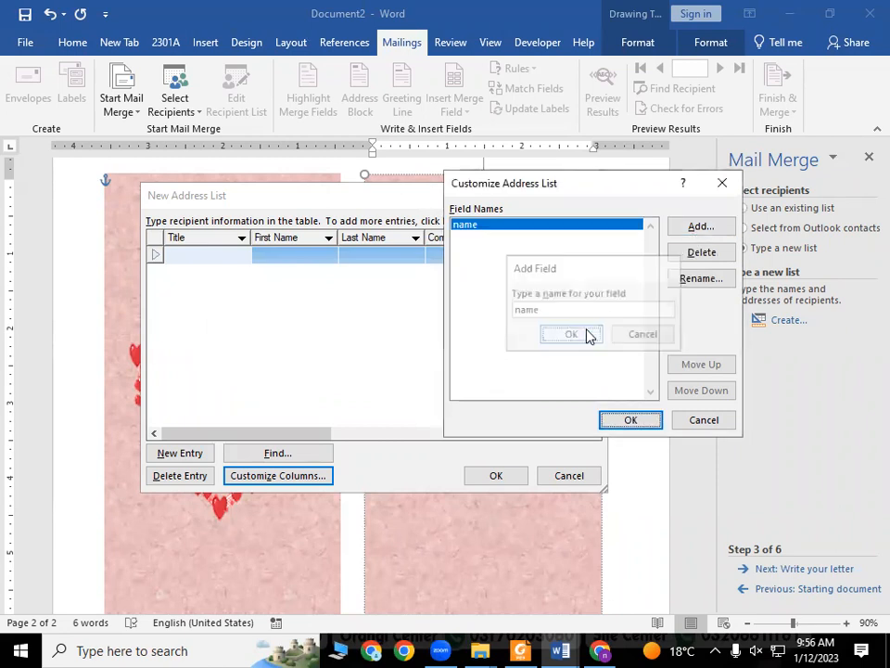
click(711, 229)
text(address)
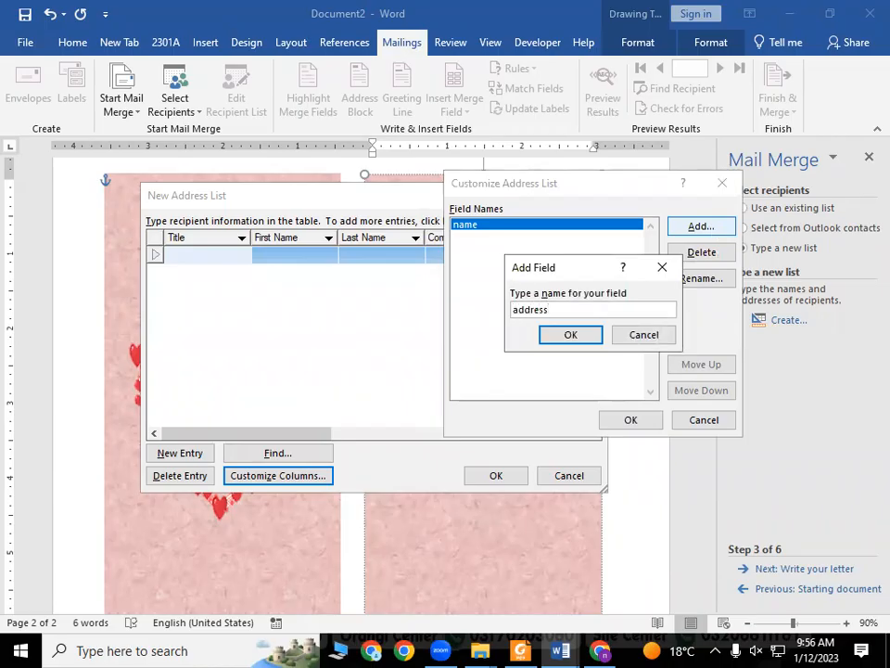
click(572, 335)
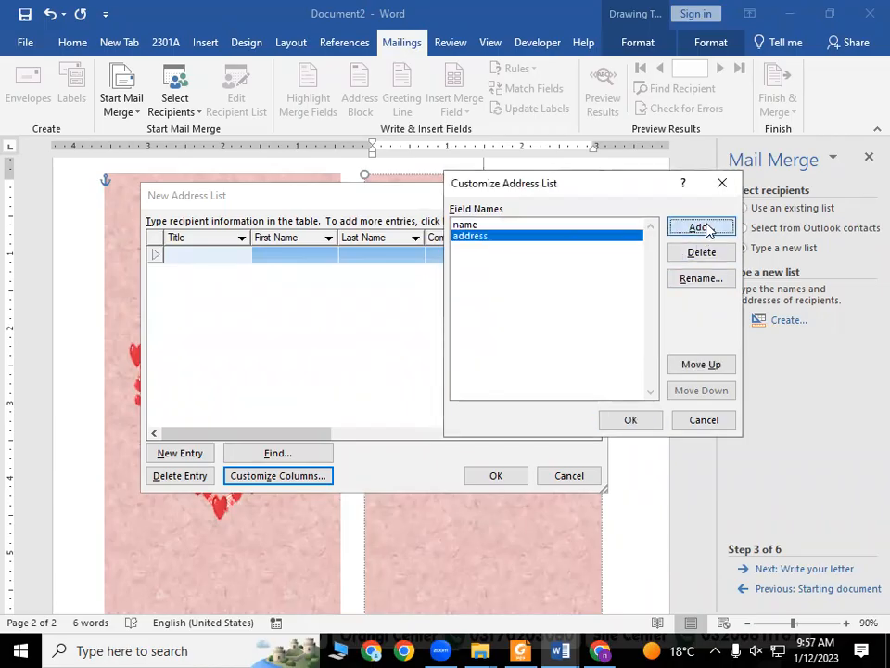
Add a custom field called phone and apply the customized columns to the new address list
click(703, 226)
text(phone)
key(BackSpace)
key(BackSpace)
text(ne)
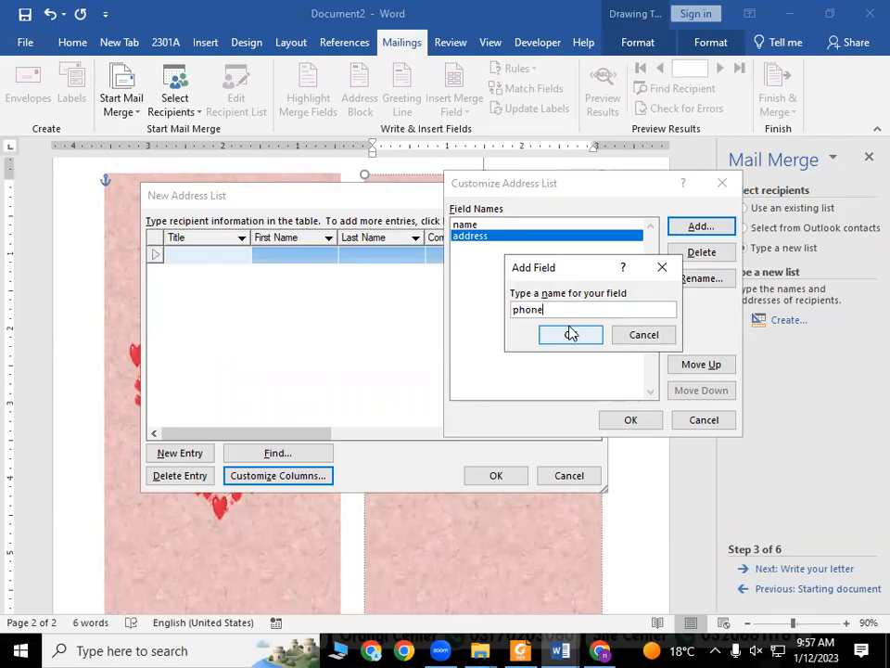
click(570, 334)
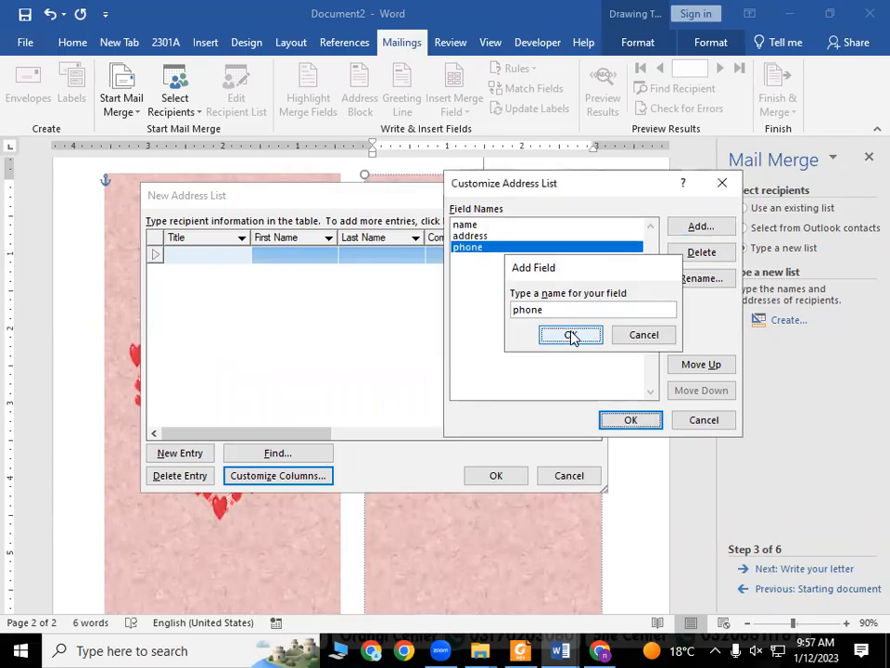
click(485, 225)
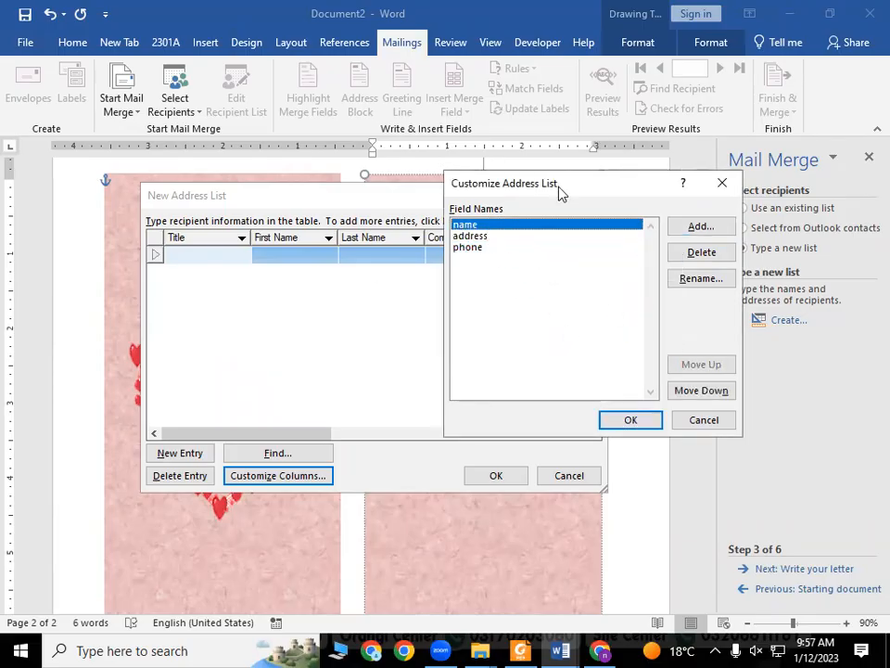
click(631, 423)
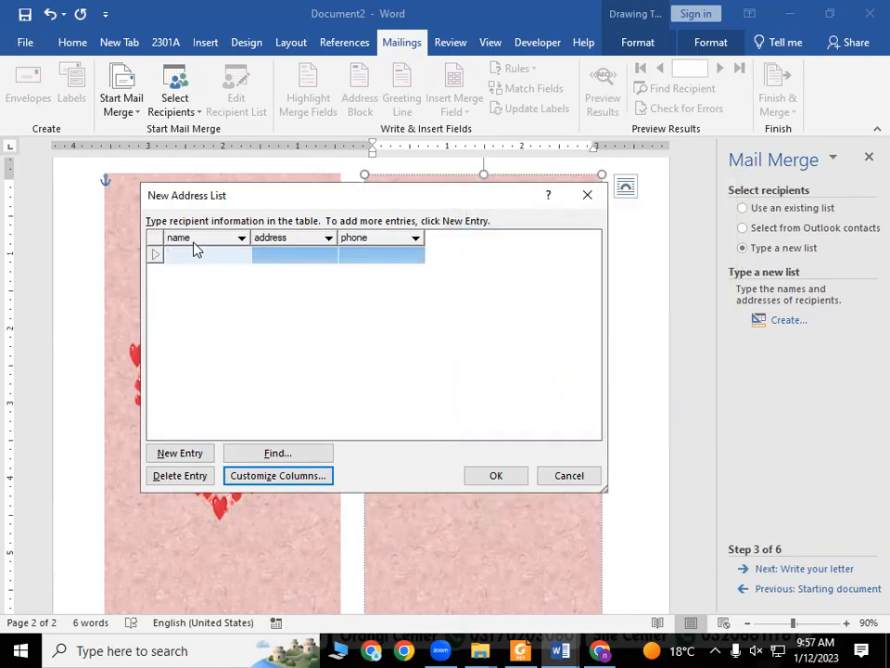
Enter the first recipient's name, address and phone number in the address list and start a second entry
text(ali)
key(Tab)
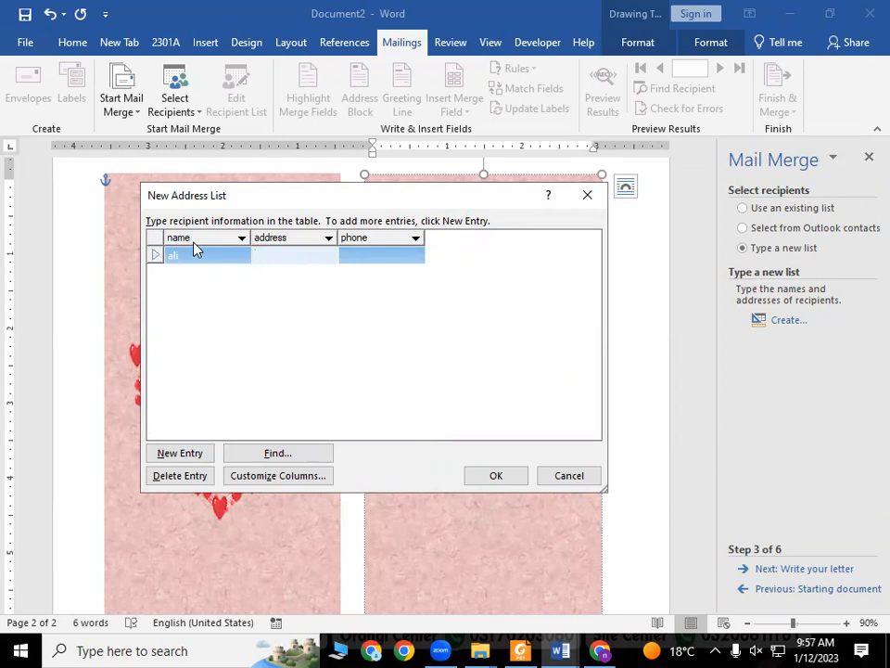
text(garden)
key(Tab)
text(22)
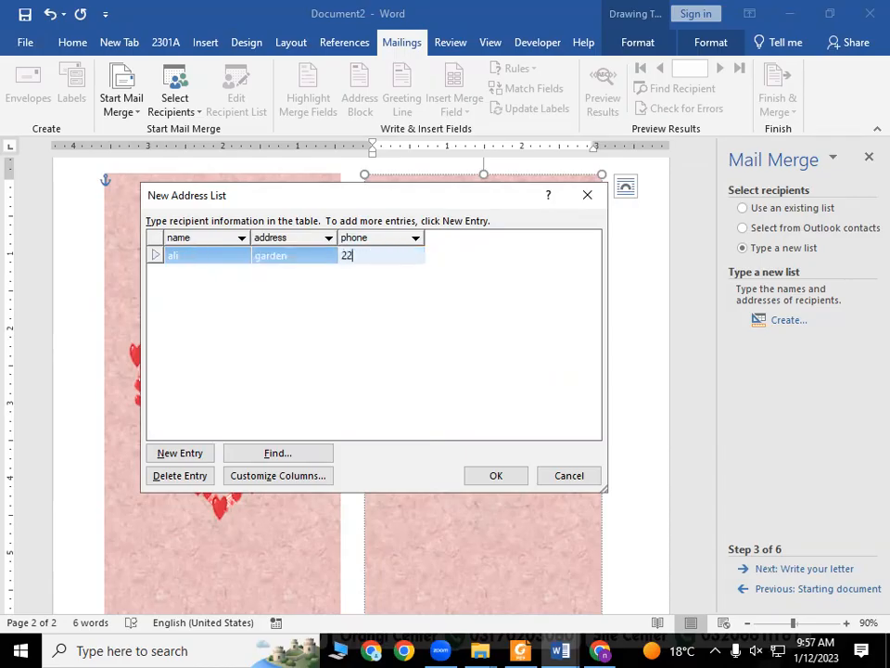
key(BackSpace)
key(BackSpace)
text(1111111)
key(Tab)
Fill in the second recipient's name, address and phone number and start a third entry
text(sana)
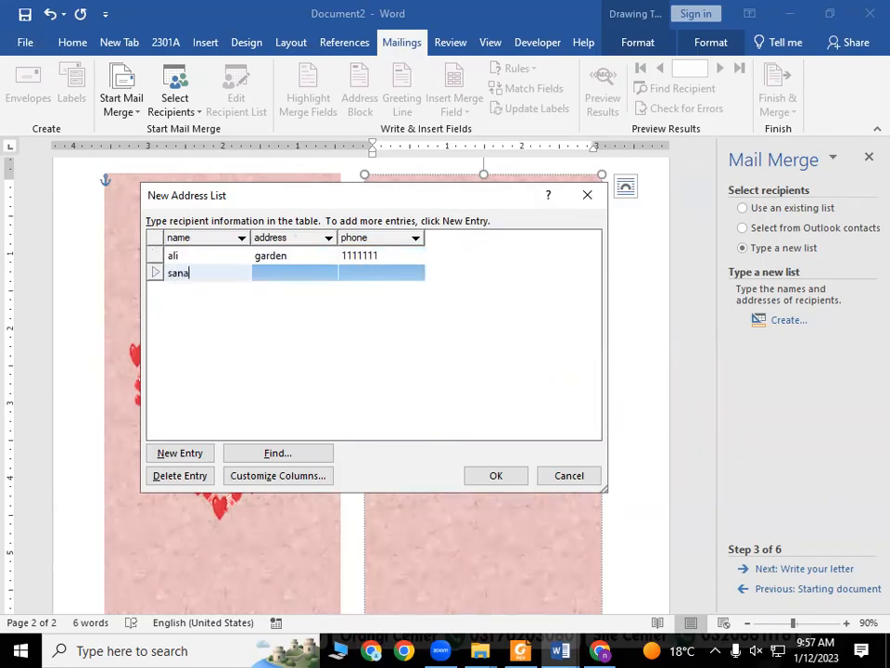
key(Tab)
text(reni)
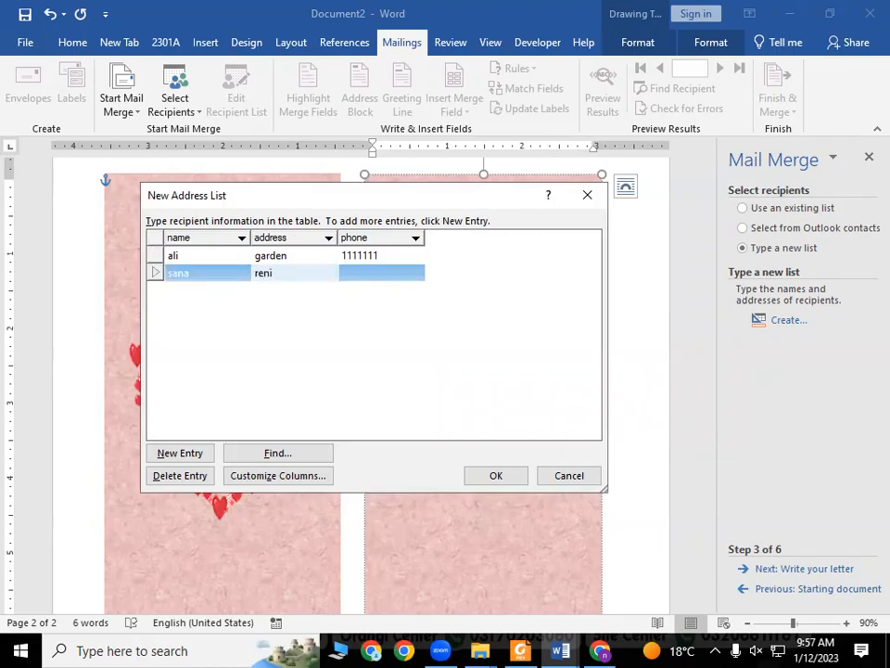
key(BackSpace)
text(o)
key(Tab)
text(2)
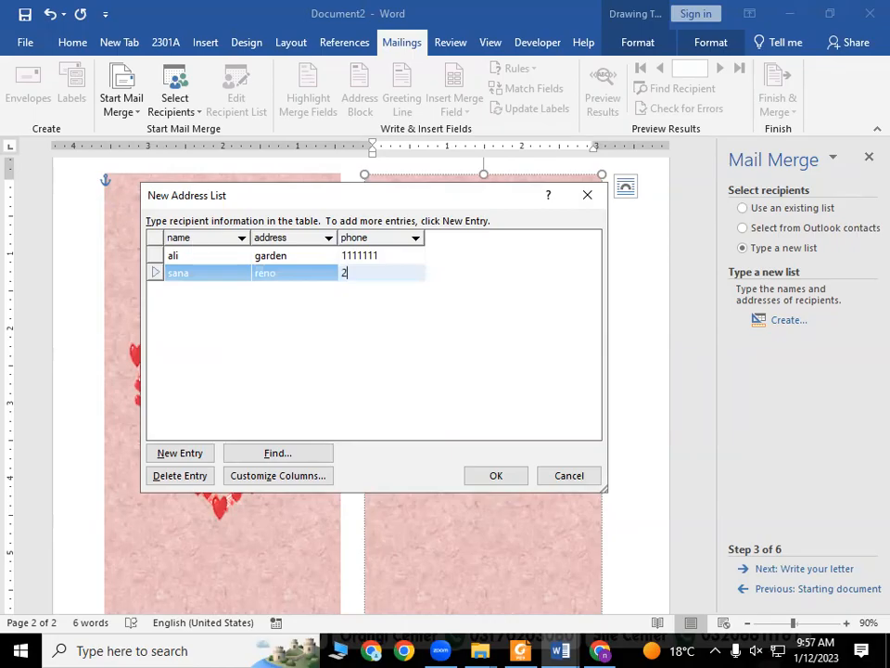
text(222222)
key(Tab)
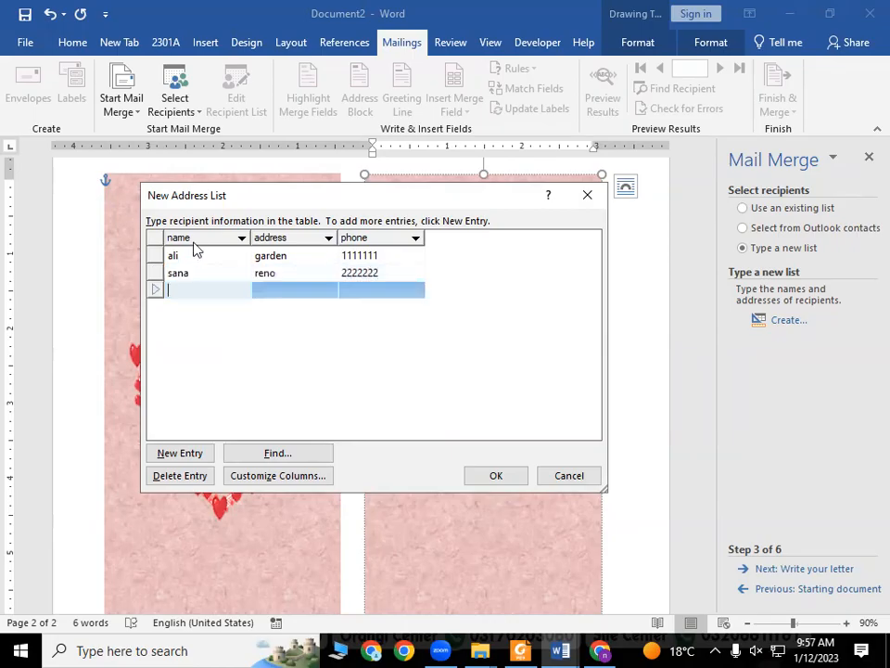
Fill in the third recipient's name, address and phone number and start a fourth entry
text(sara)
key(Tab)
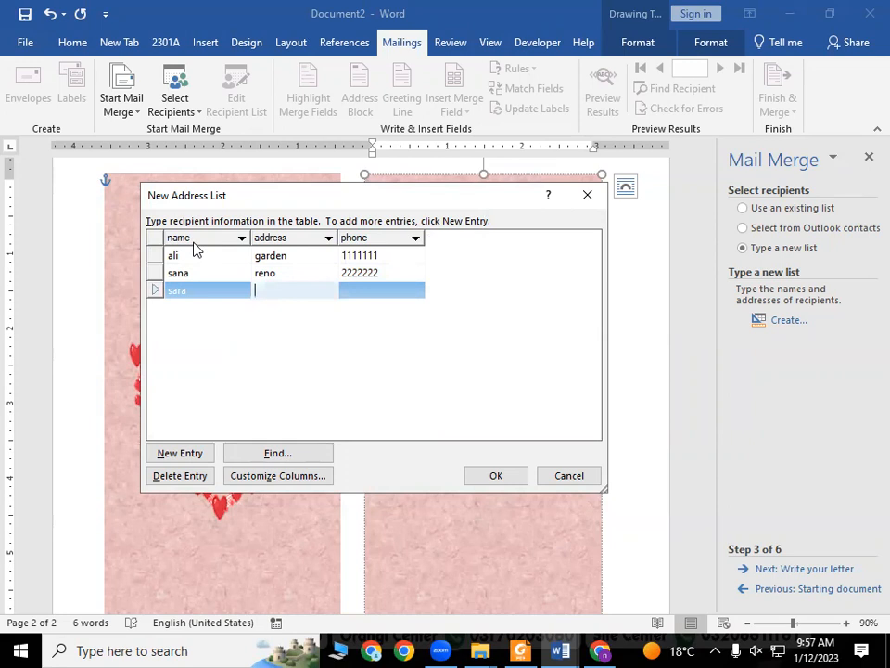
text(lyari)
key(Tab)
text(3333333)
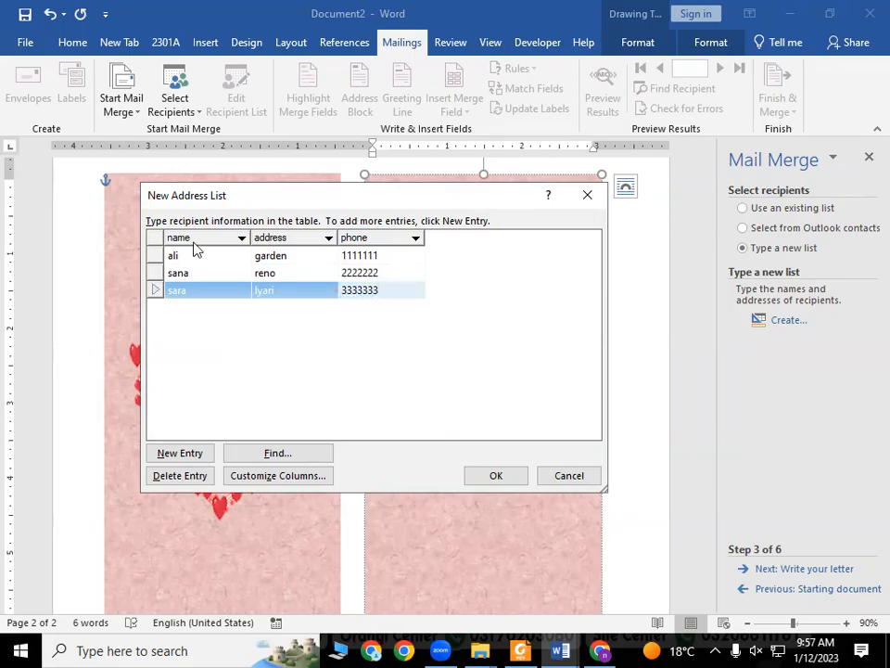
key(Tab)
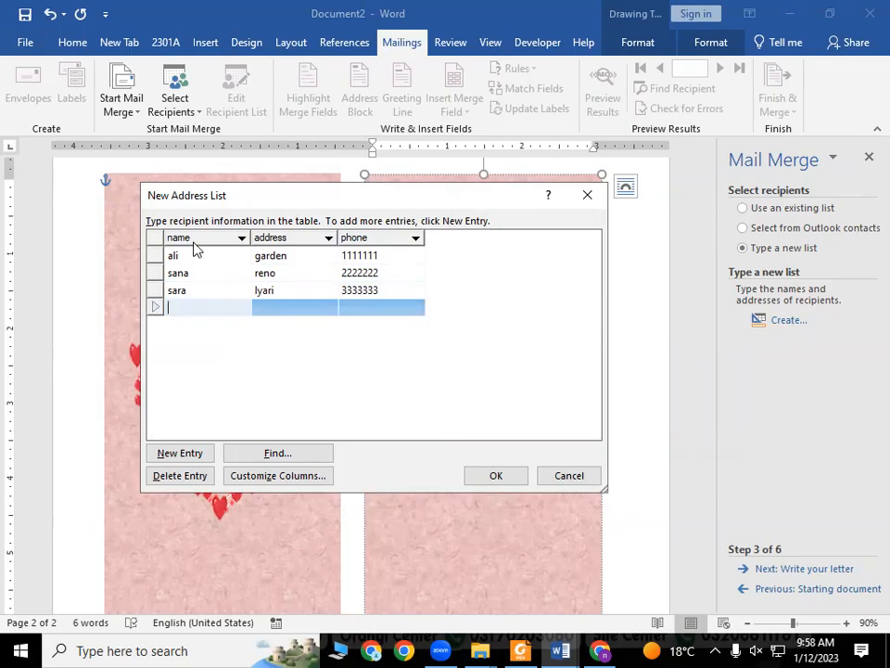
Fill in the fourth recipient's name, address and phone number in the address list
text(aisha)
key(Tab)
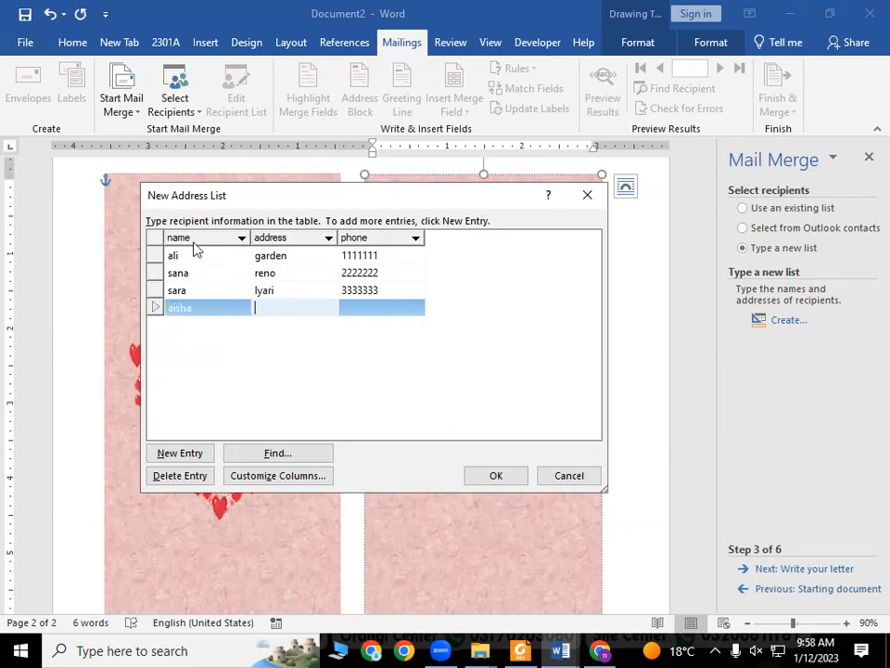
text(soljar)
key(Tab)
text(4444444)
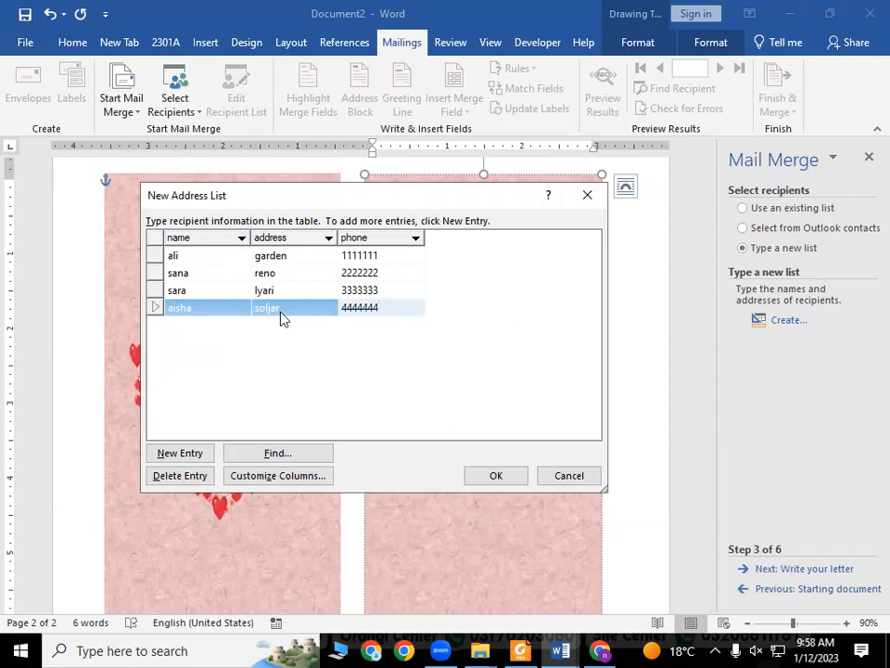
Save the address list as birthday in the My Data Sources folder and accept all its recipients for the merge
click(489, 478)
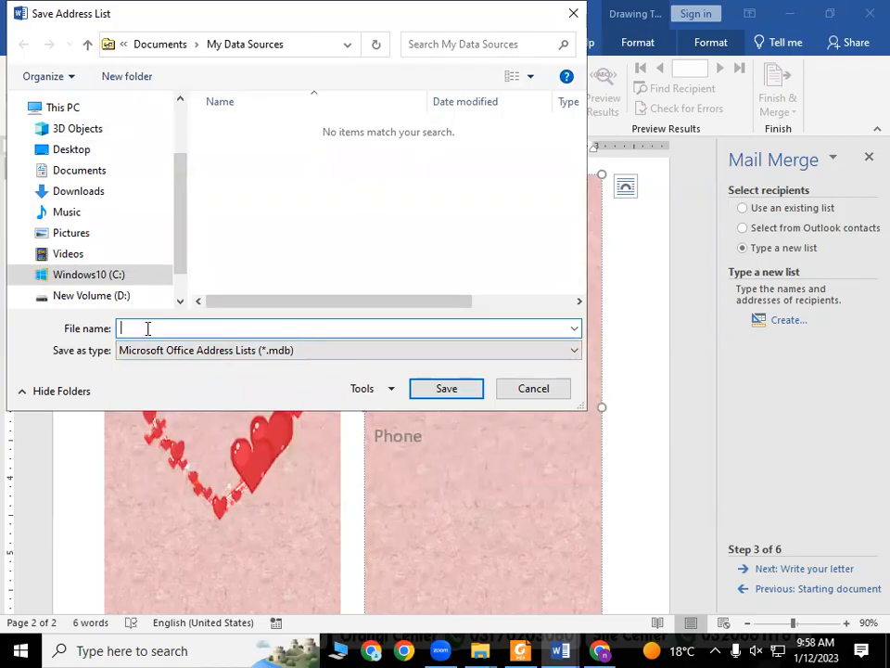
text(birthday)
click(318, 44)
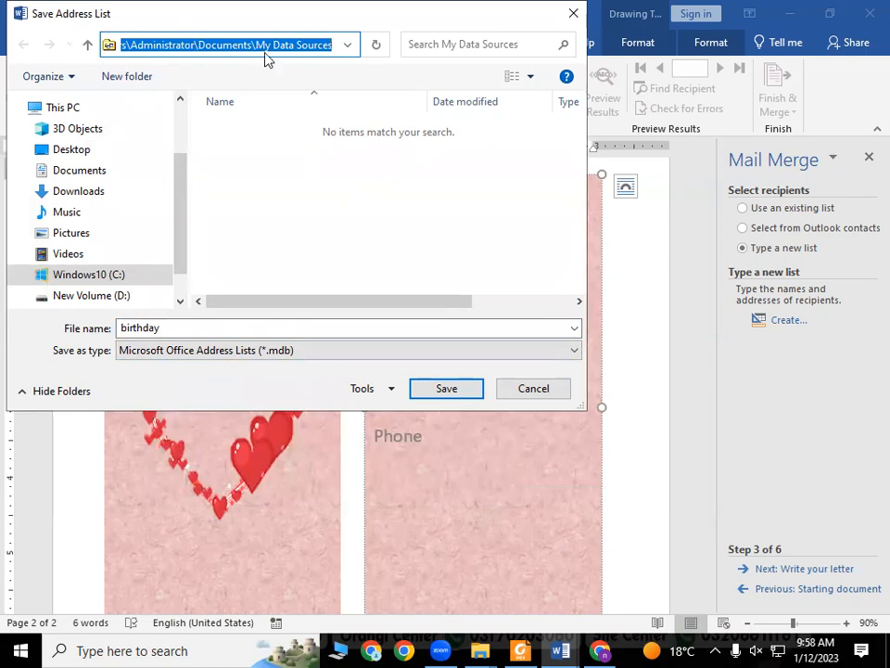
click(464, 394)
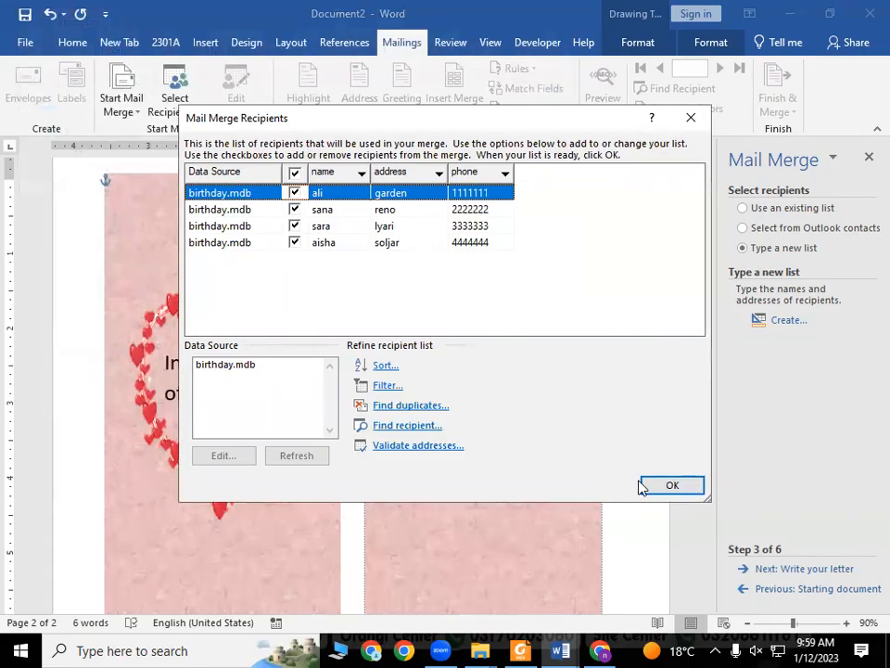
click(696, 490)
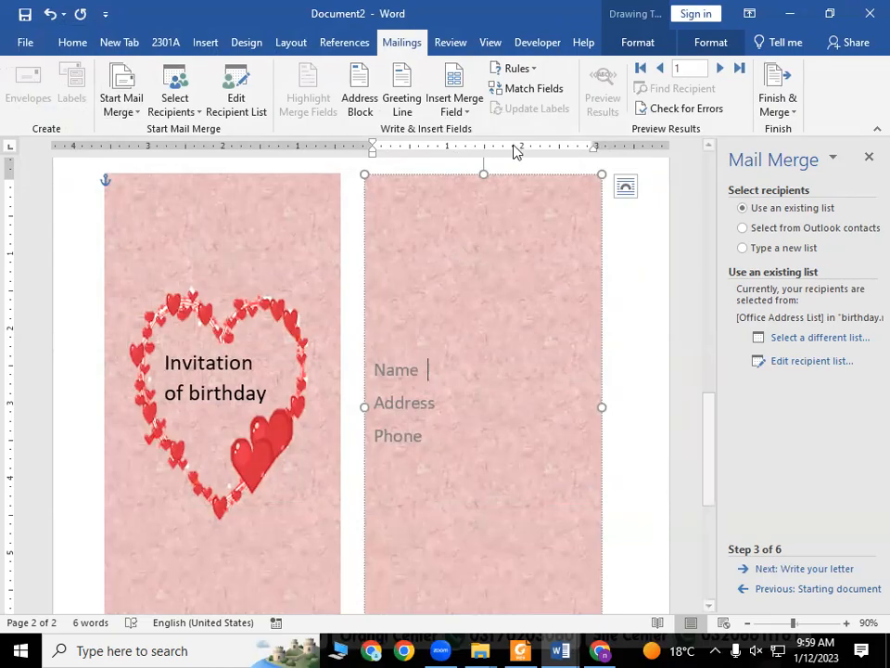
Insert the name merge field on the card's Name line and the address merge field on its Address line
click(472, 113)
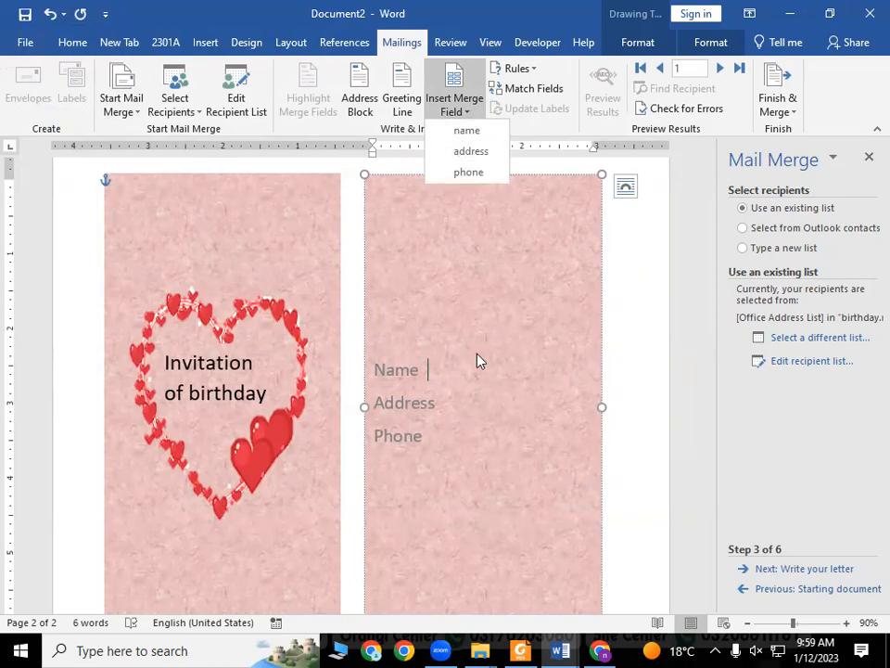
click(467, 132)
click(443, 404)
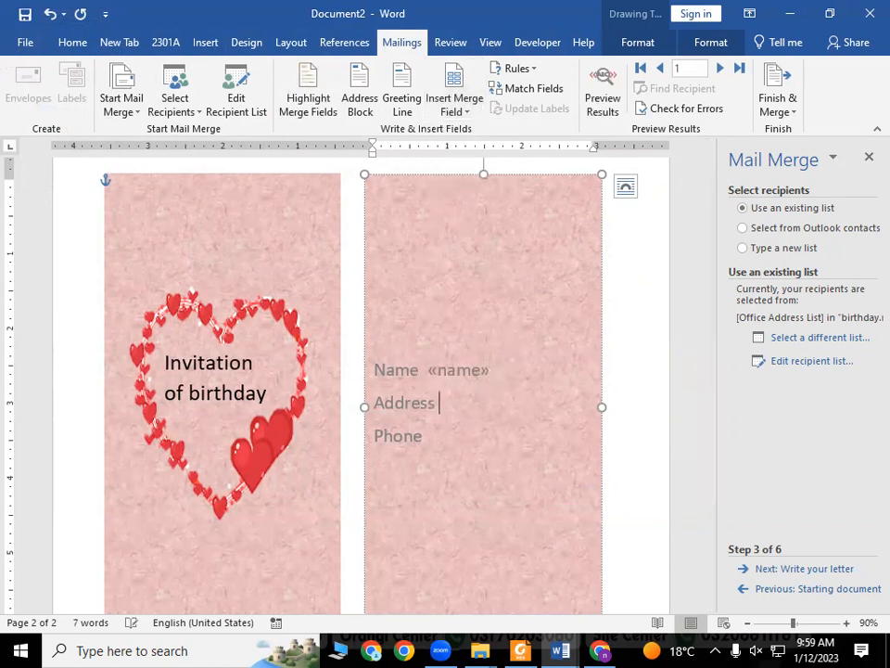
click(454, 112)
click(469, 151)
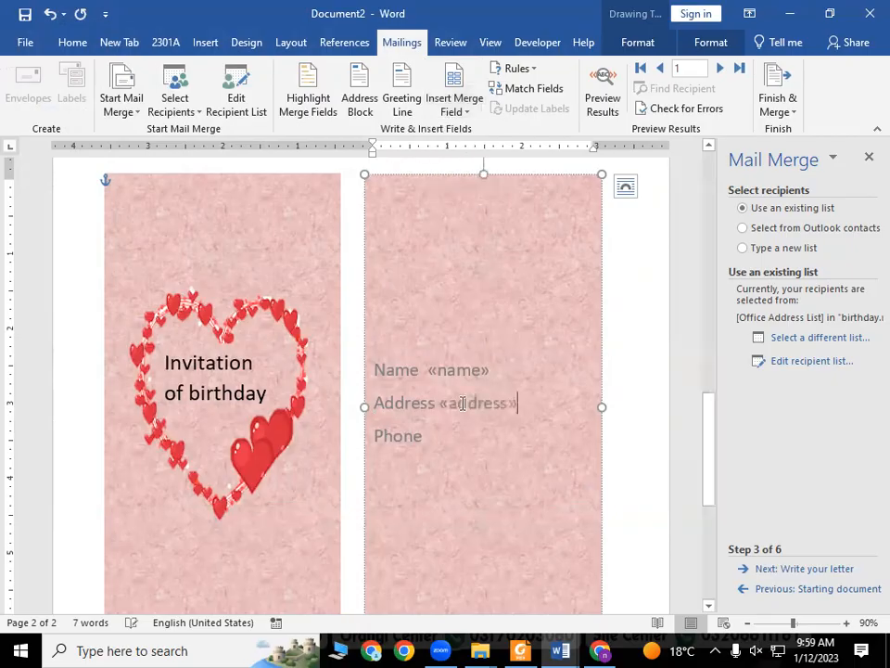
Insert the phone merge field after the Phone label on the right card
click(445, 432)
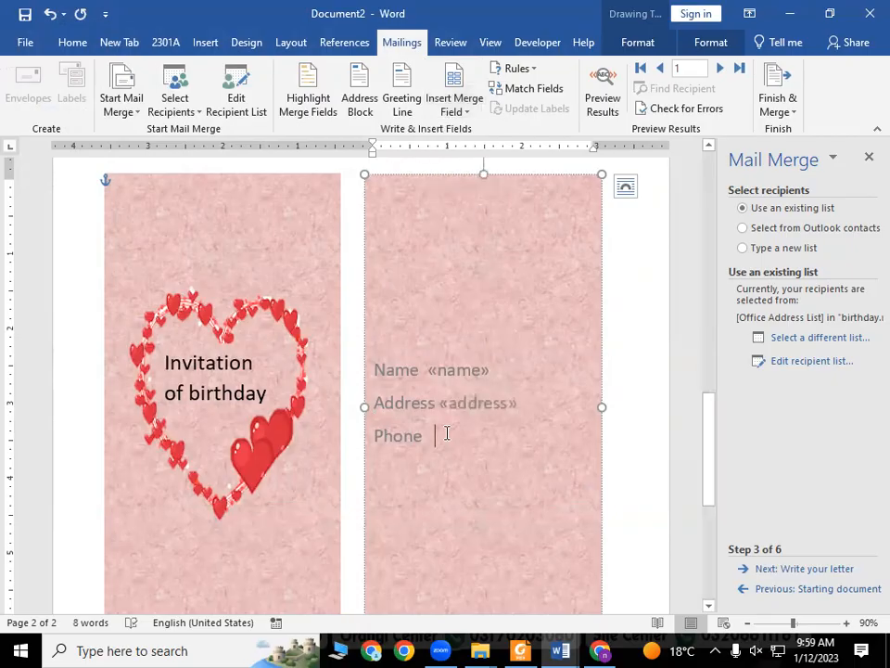
click(454, 110)
click(475, 172)
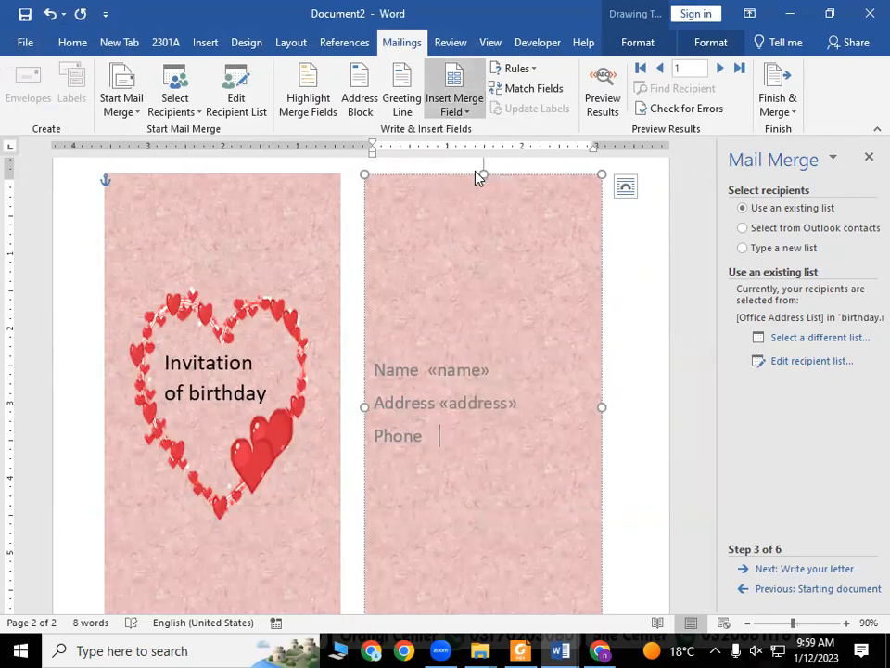
scroll(541, 429, down, 2)
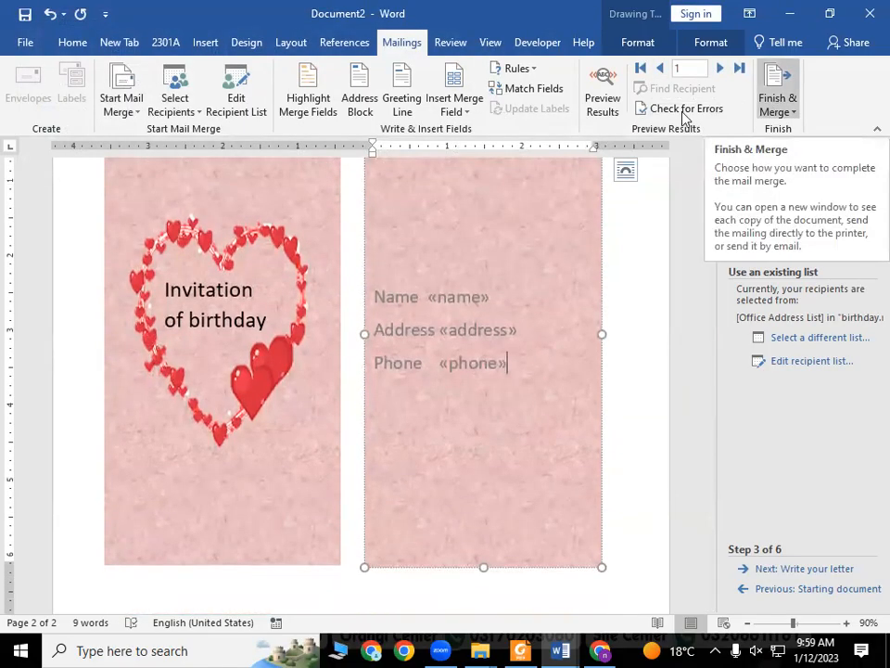
Preview the merged recipient data on the card through the fourth record, then return to showing the merge fields
click(601, 82)
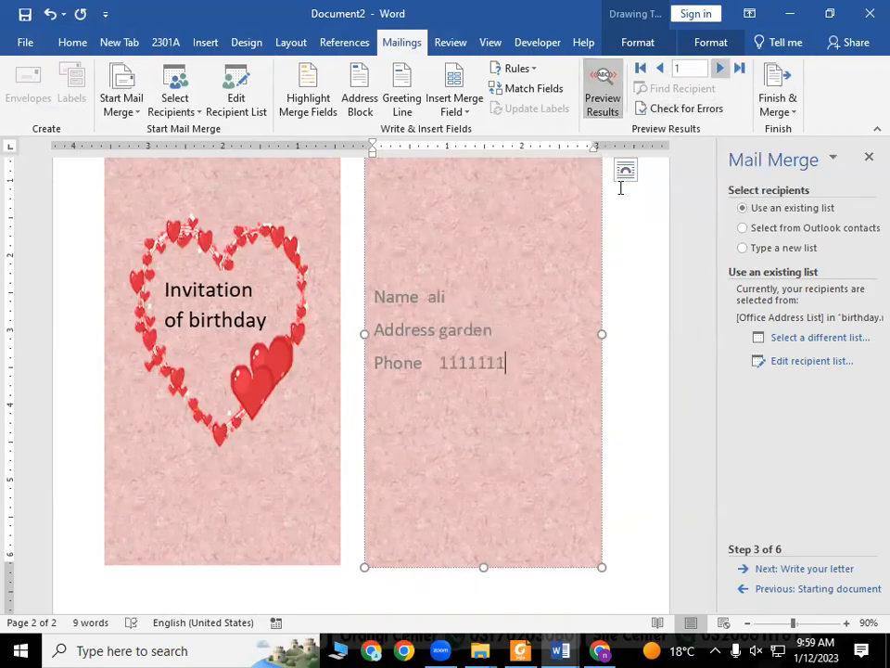
click(721, 70)
click(721, 70)
click(721, 70)
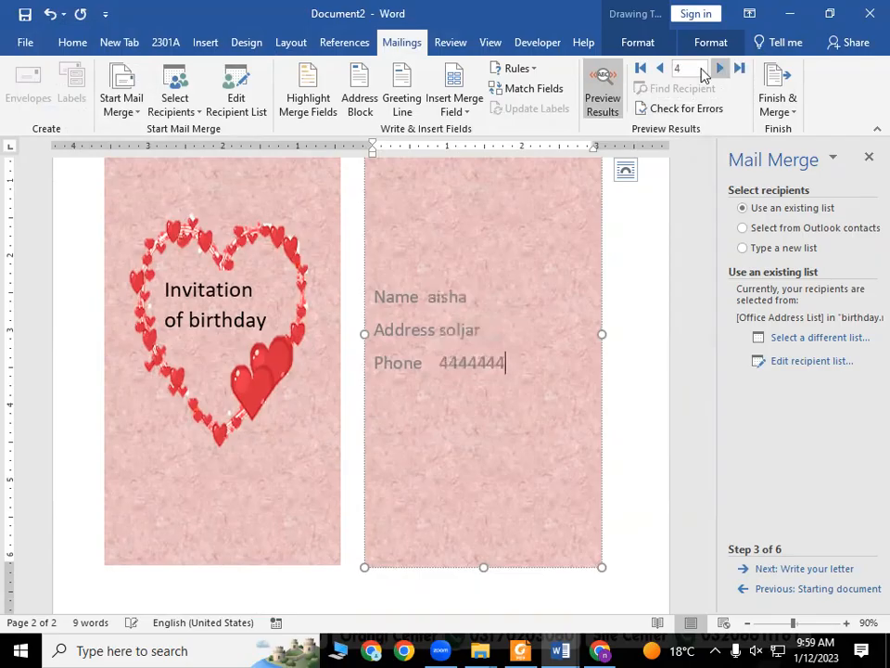
click(615, 88)
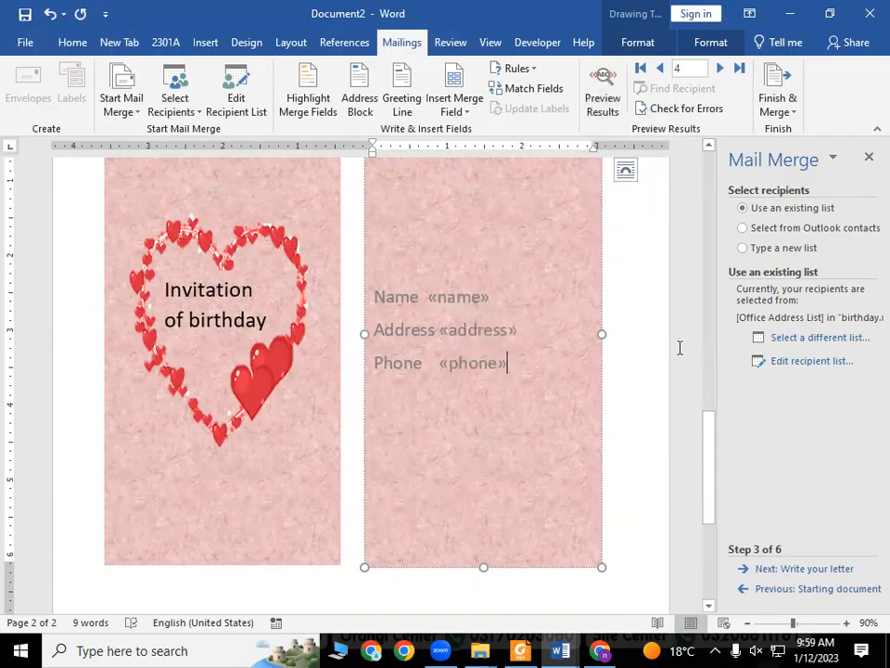
Finish the merge by generating individual editable documents for all records
click(781, 109)
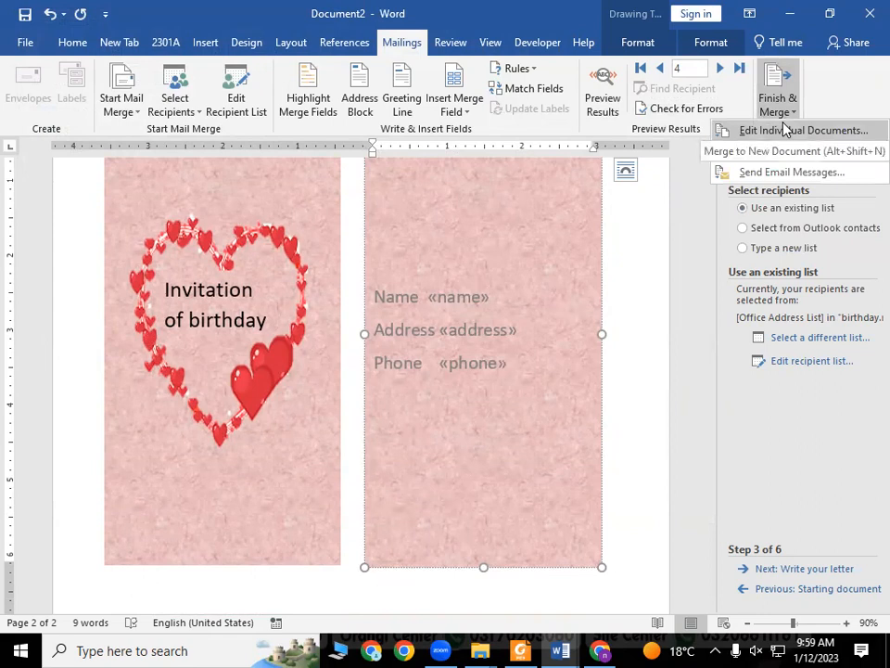
click(784, 130)
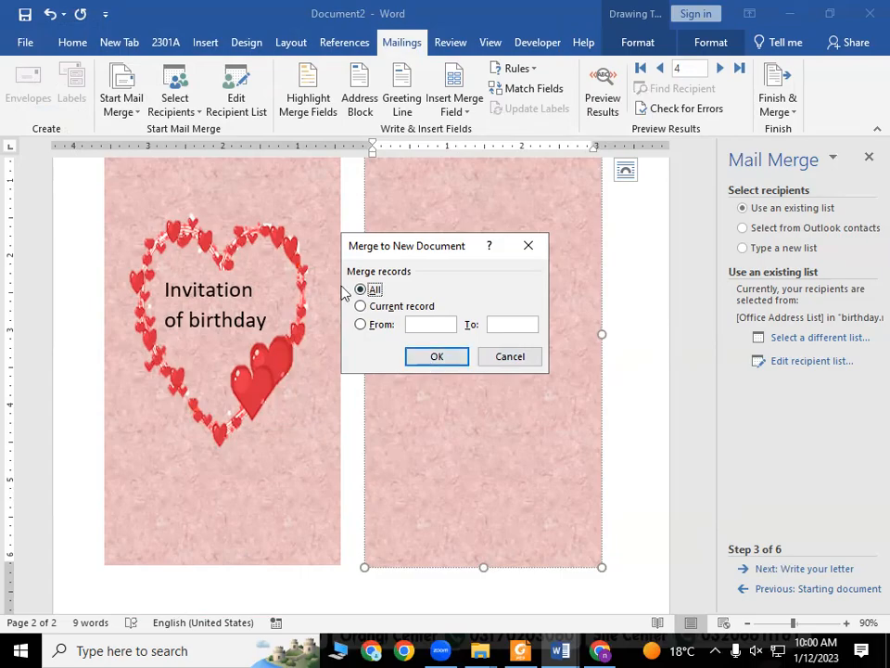
click(434, 360)
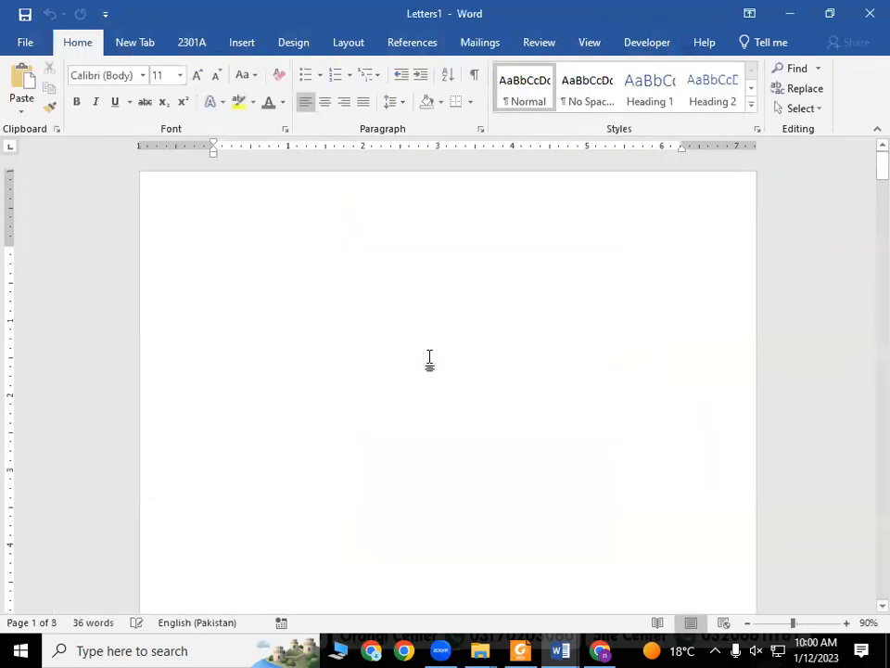
Examine the recipient details on each invitation card throughout the merged document
scroll(443, 386, down, 10)
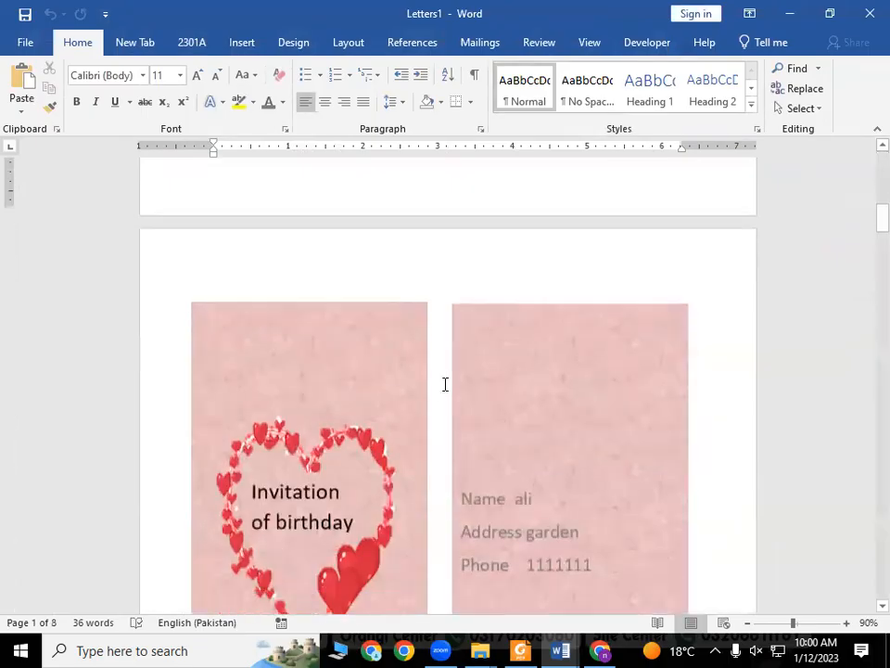
scroll(447, 408, down, 4)
scroll(449, 427, down, 12)
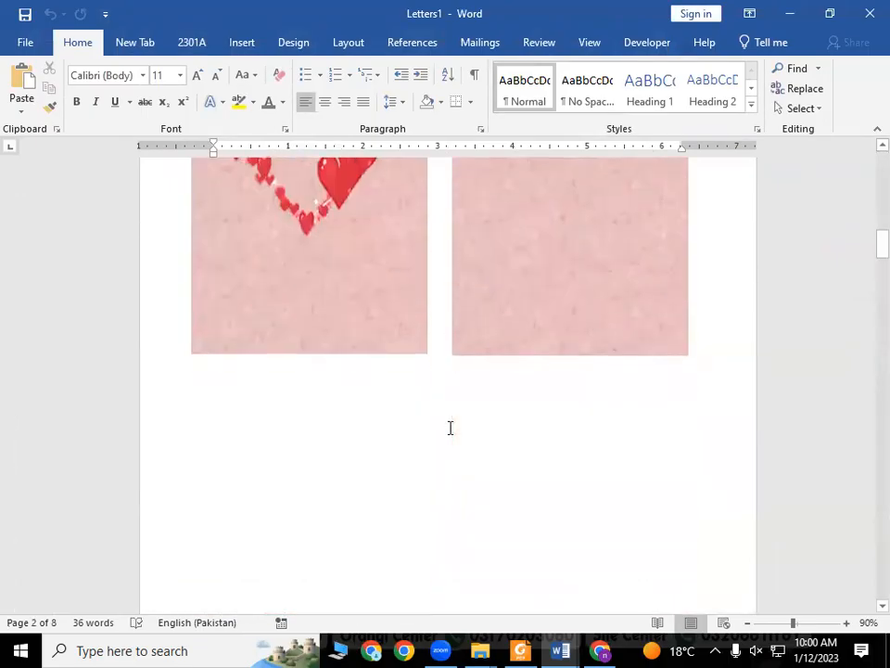
scroll(449, 427, down, 10)
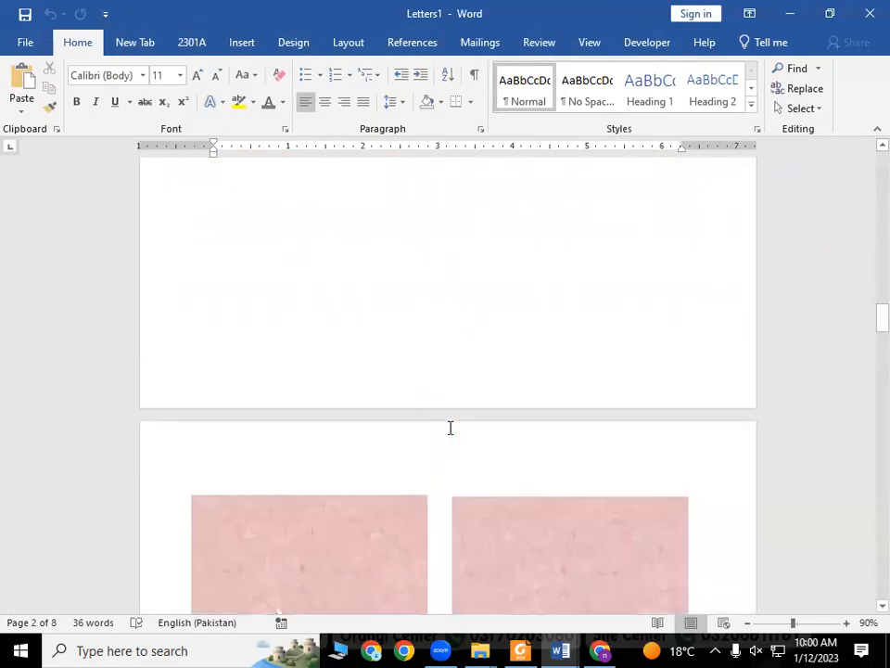
scroll(450, 428, down, 2)
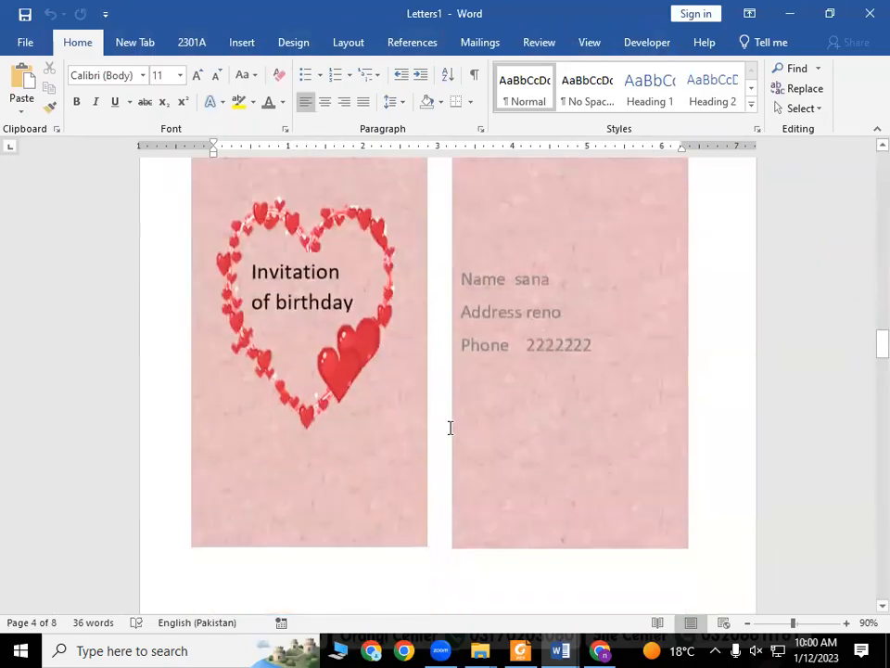
scroll(449, 427, down, 8)
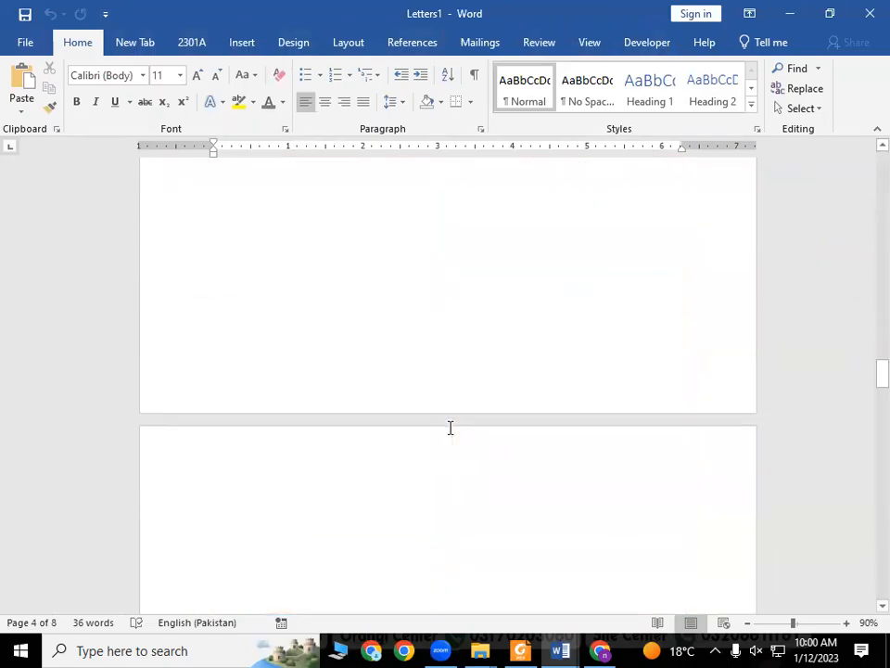
scroll(449, 427, down, 8)
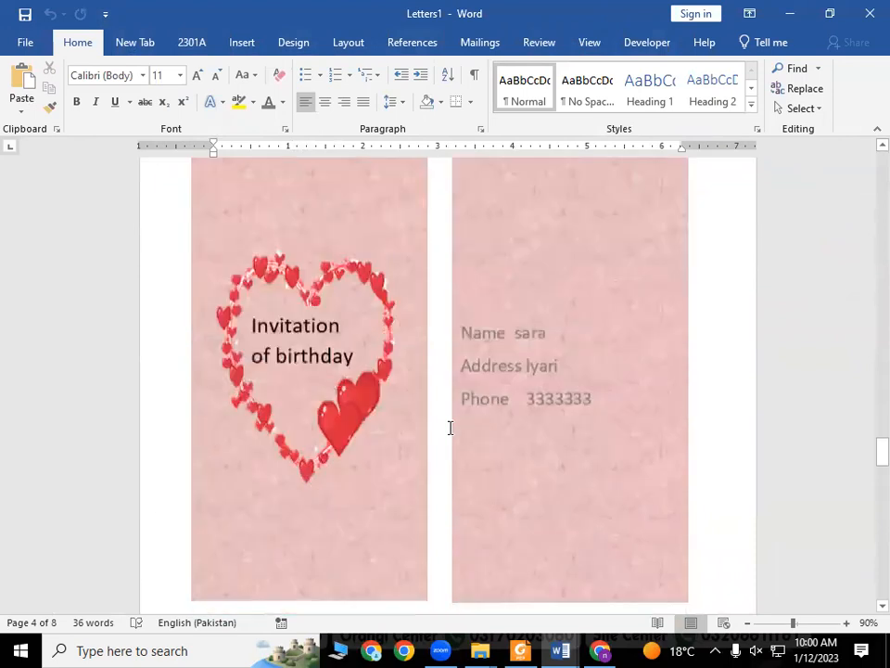
scroll(449, 427, down, 8)
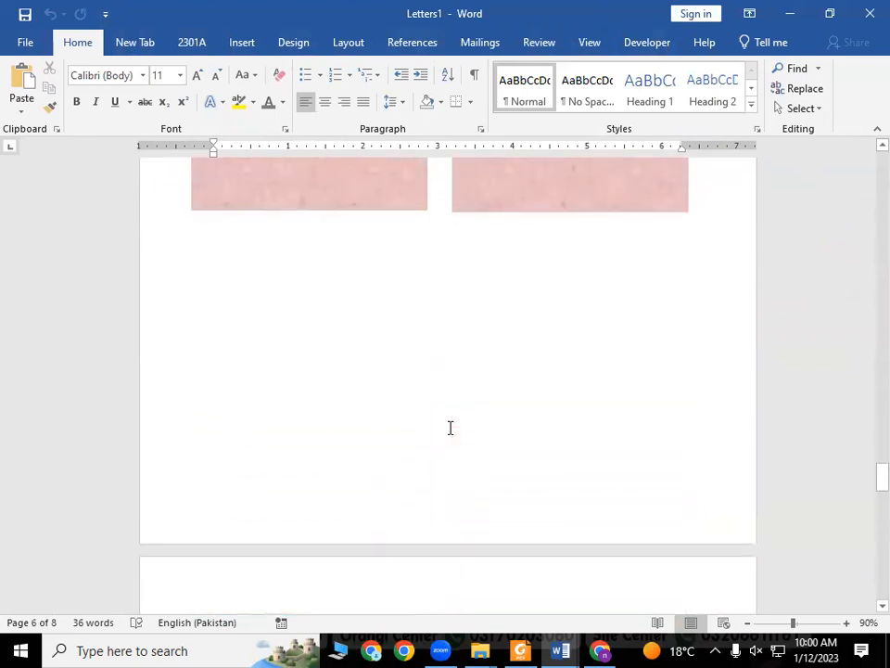
scroll(450, 427, down, 5)
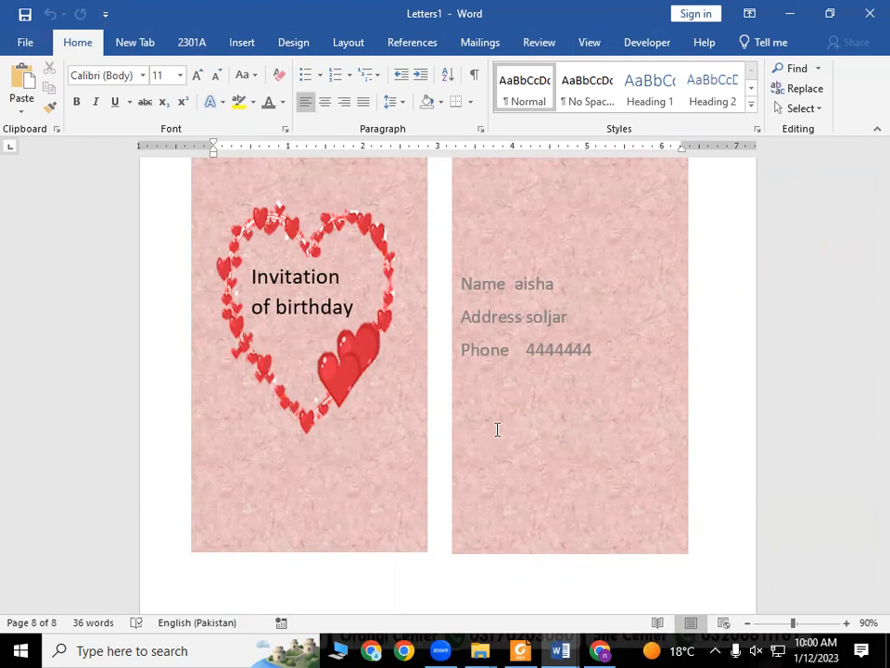
scroll(539, 441, down, 5)
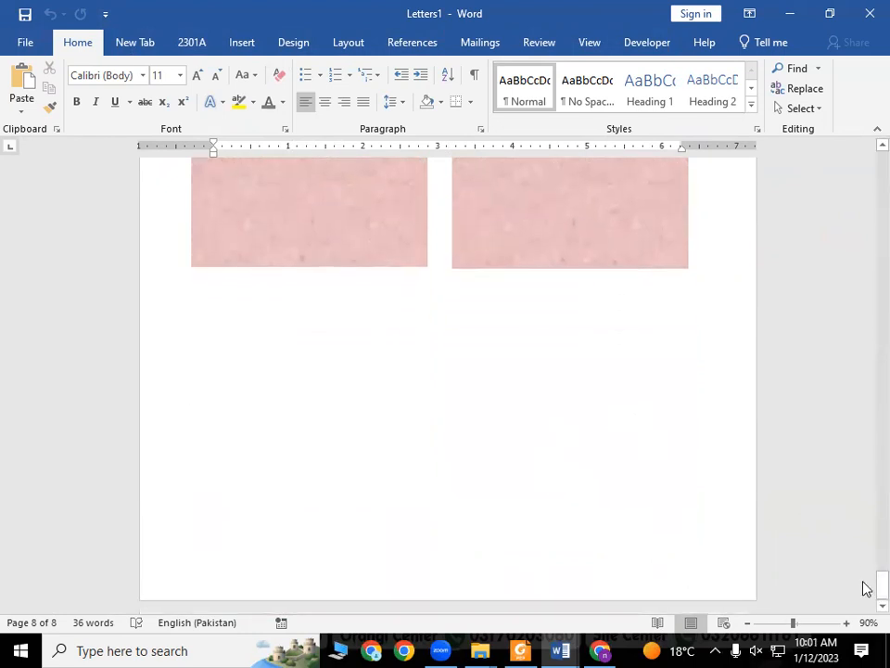
drag(868, 590, 866, 567)
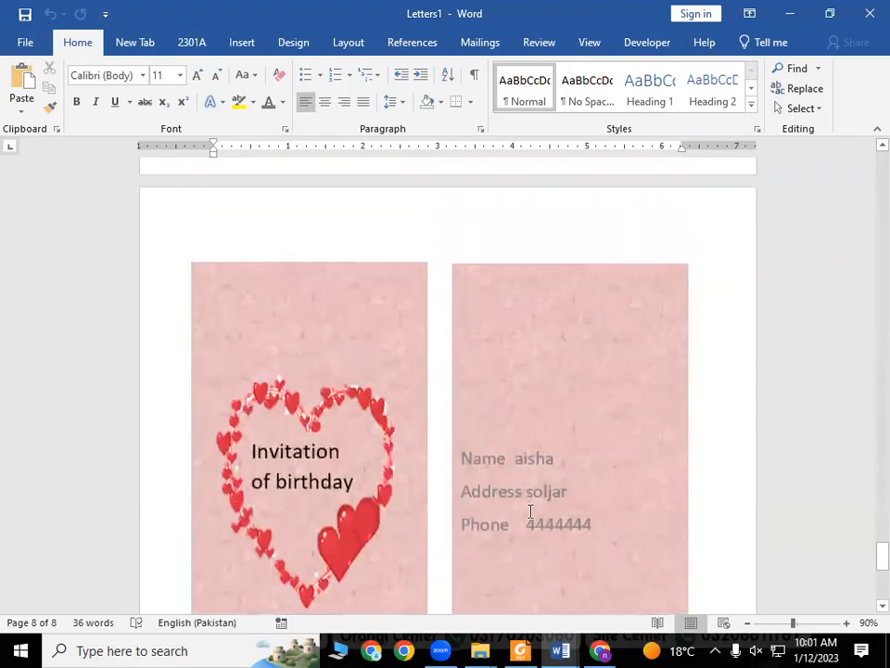
scroll(566, 451, up, 10)
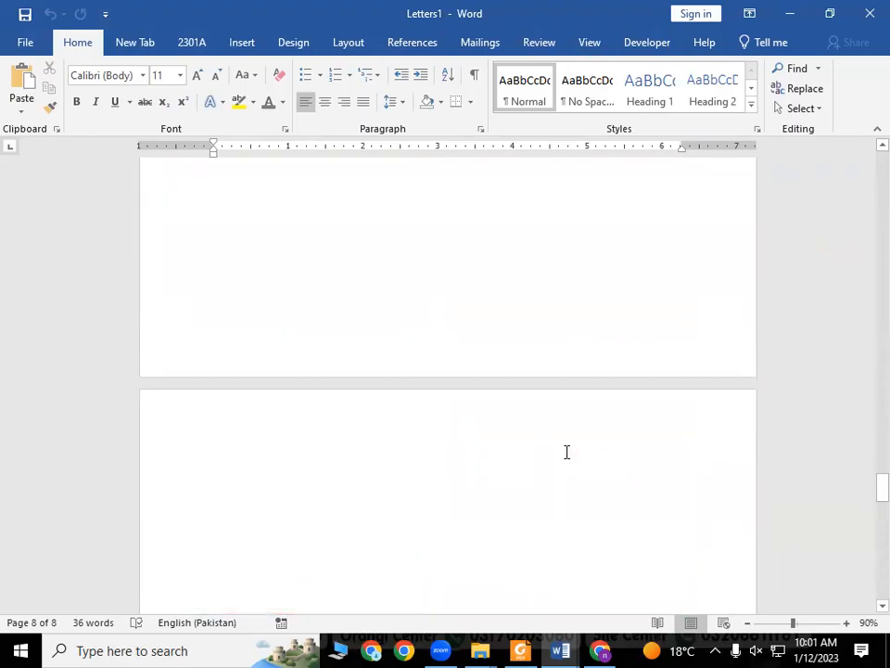
scroll(567, 451, up, 3)
scroll(605, 313, up, 5)
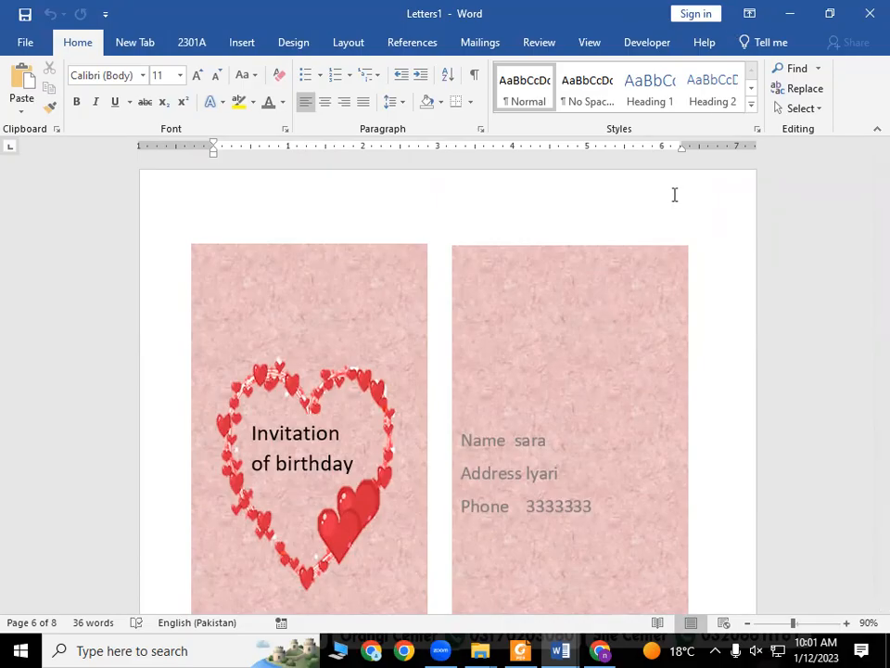
scroll(278, 162, up, 4)
scroll(300, 173, up, 2)
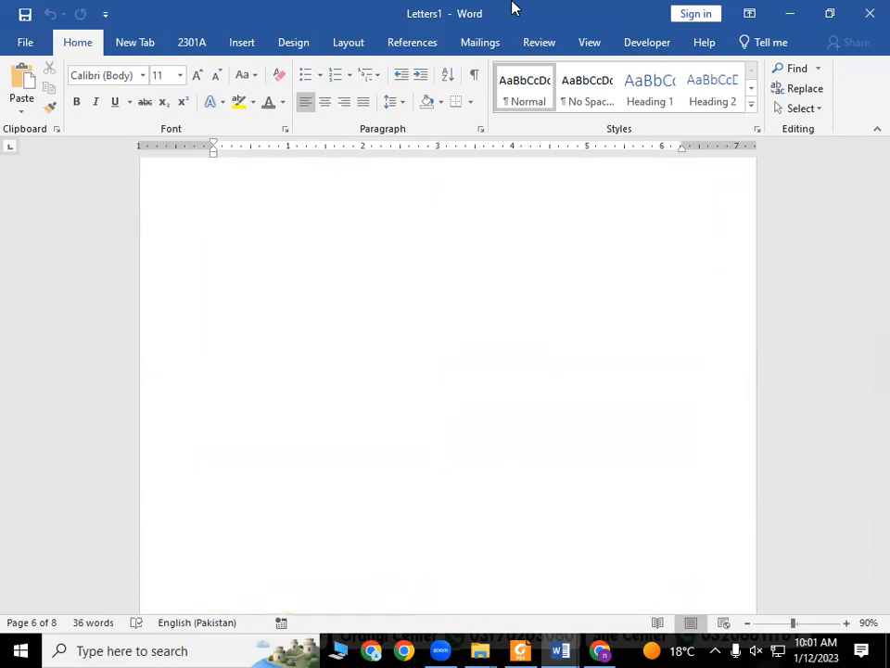
Start a new typed recipient list for Document1 and keep the default address columns
click(495, 42)
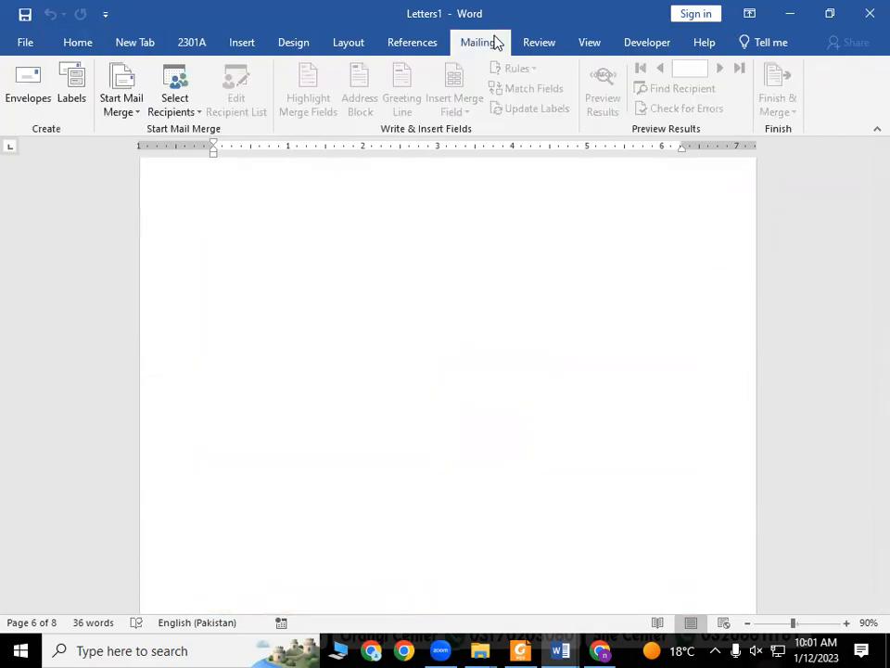
click(176, 121)
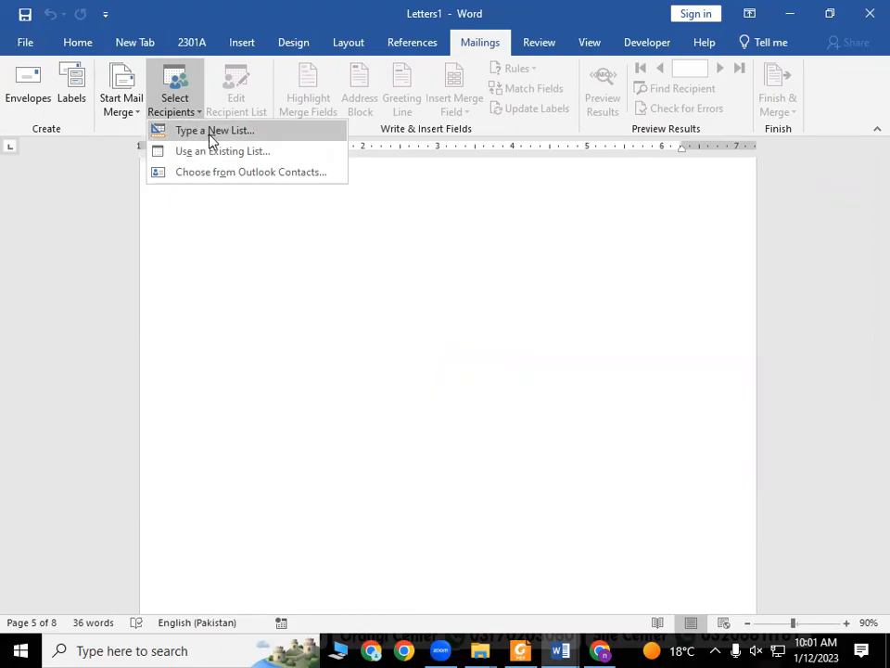
click(212, 139)
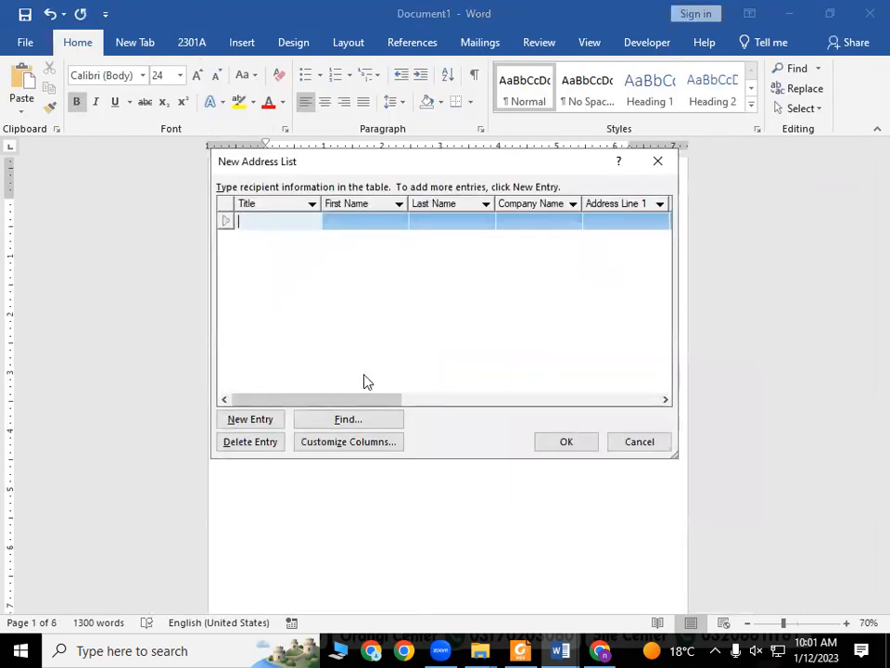
click(360, 441)
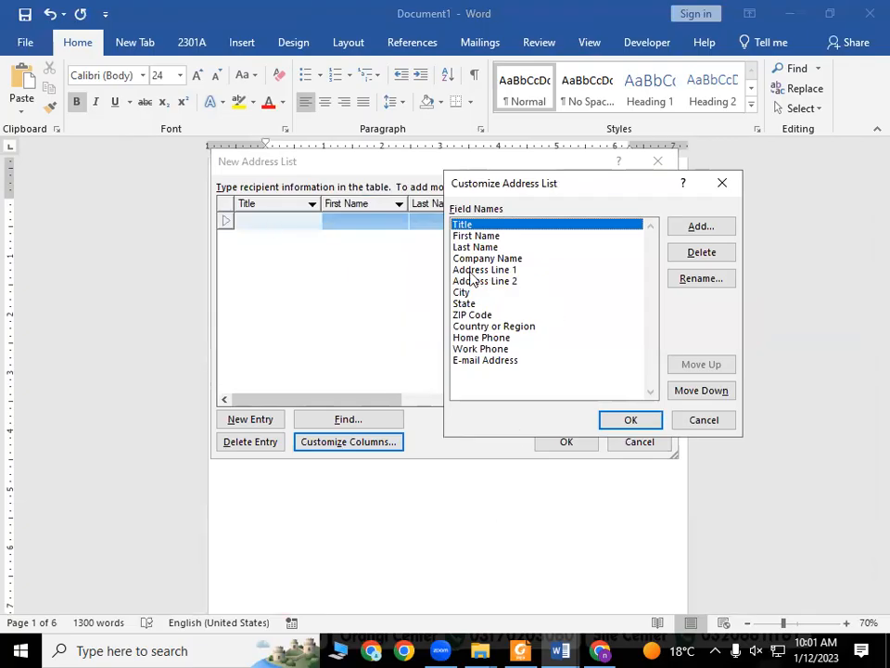
click(654, 419)
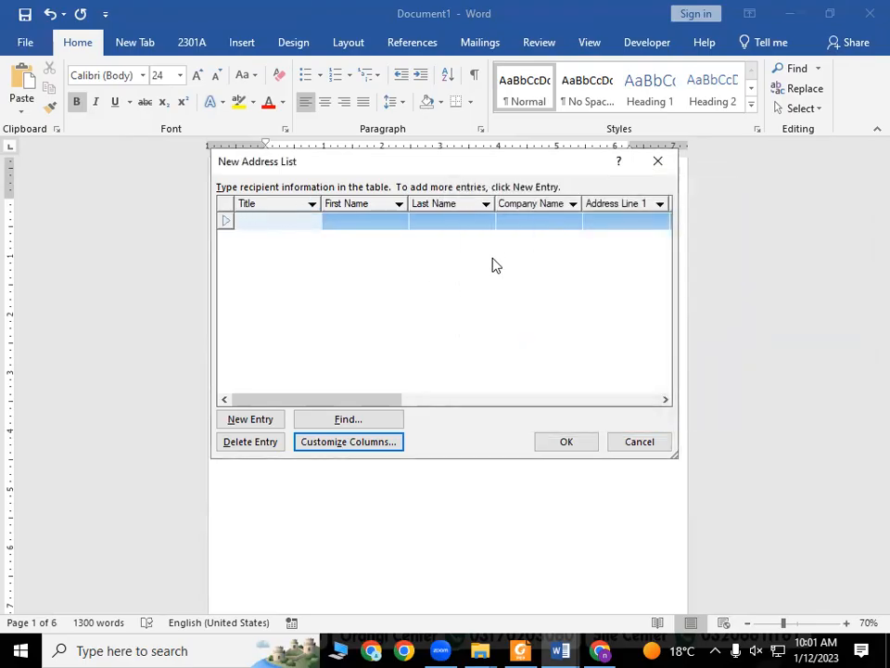
Fill in the first entry with title abc, first name dff, last name dsds and company name pk
text(abc)
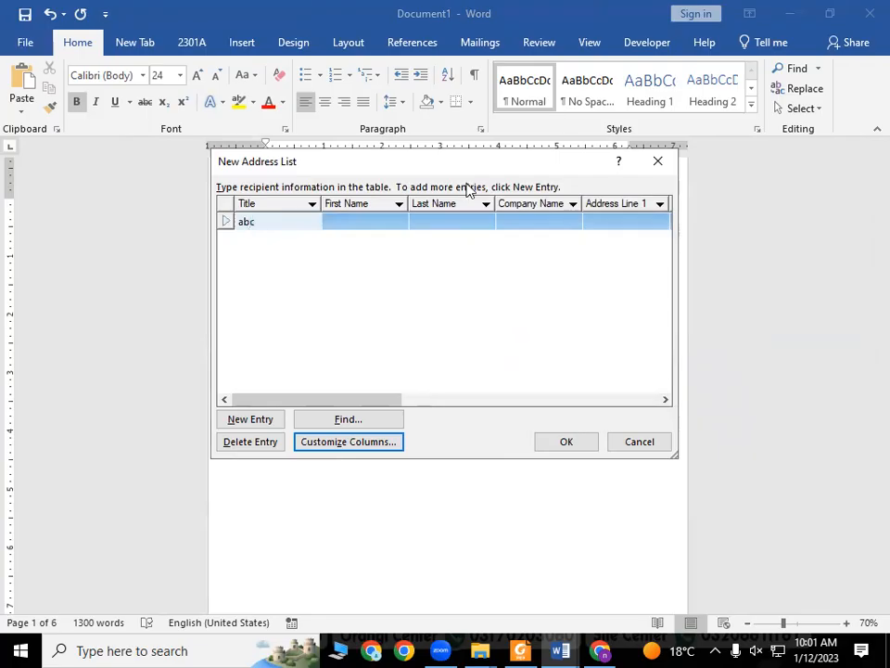
click(389, 220)
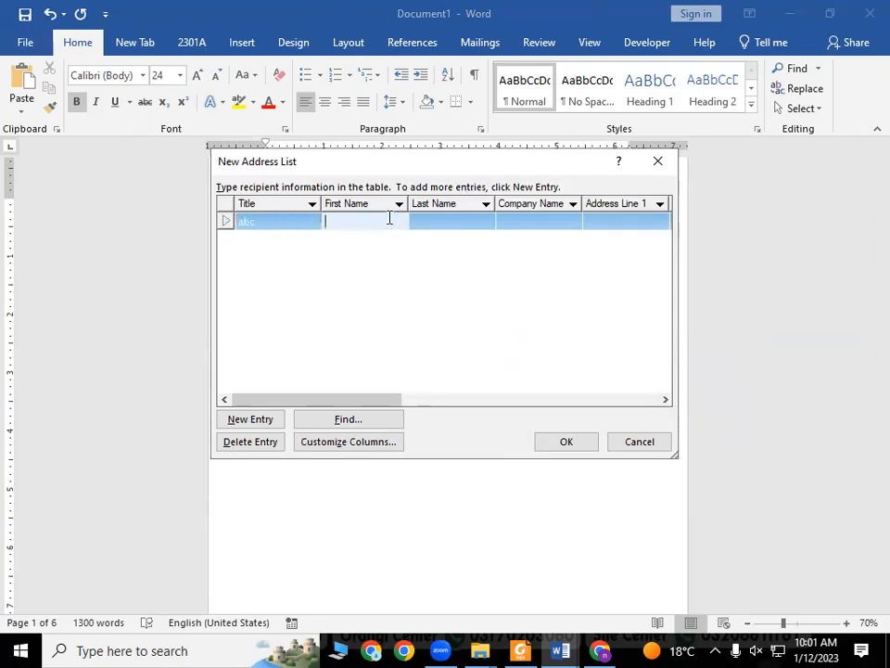
text(dff)
click(466, 219)
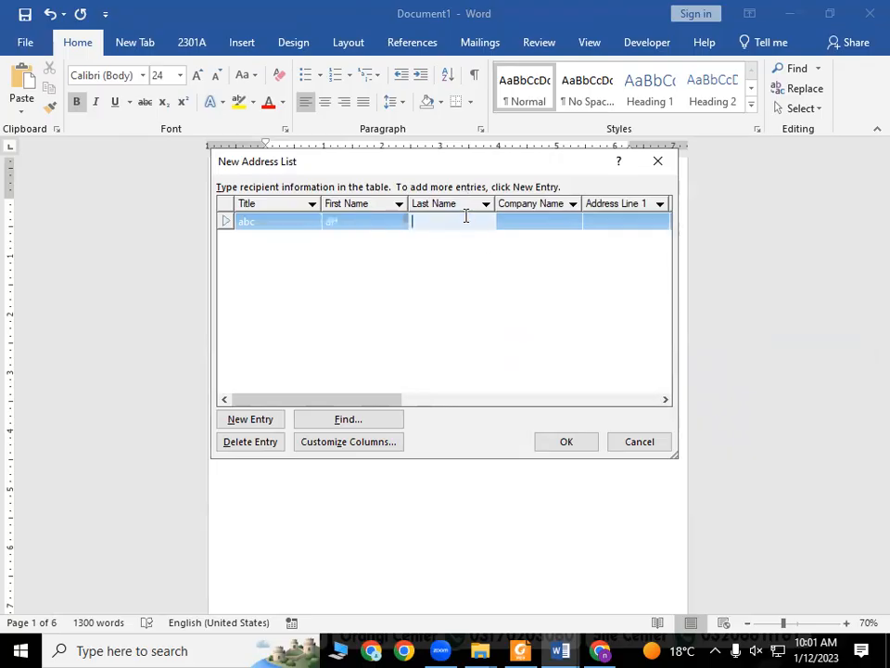
text(dsds)
key(Tab)
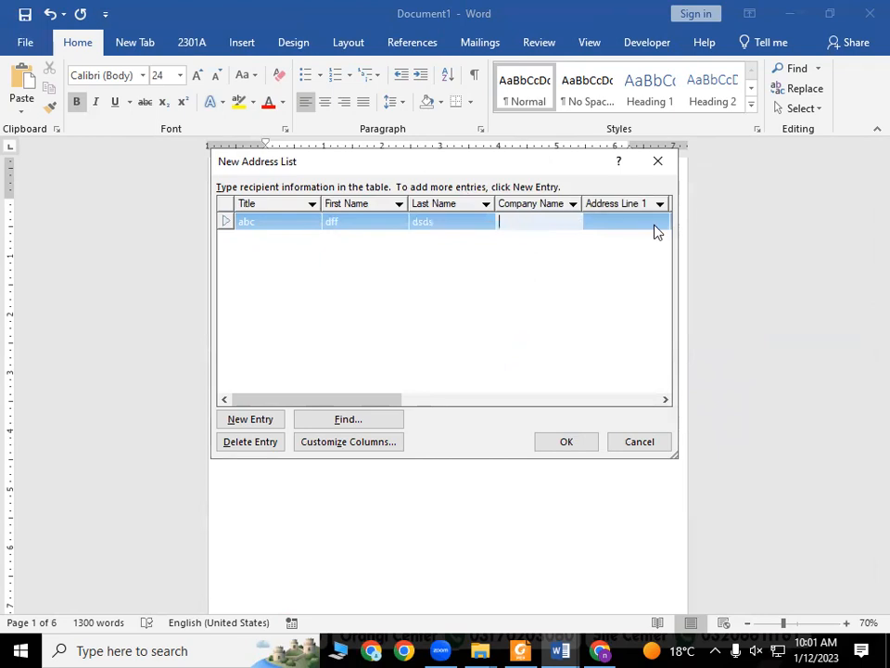
text(pk)
key(Tab)
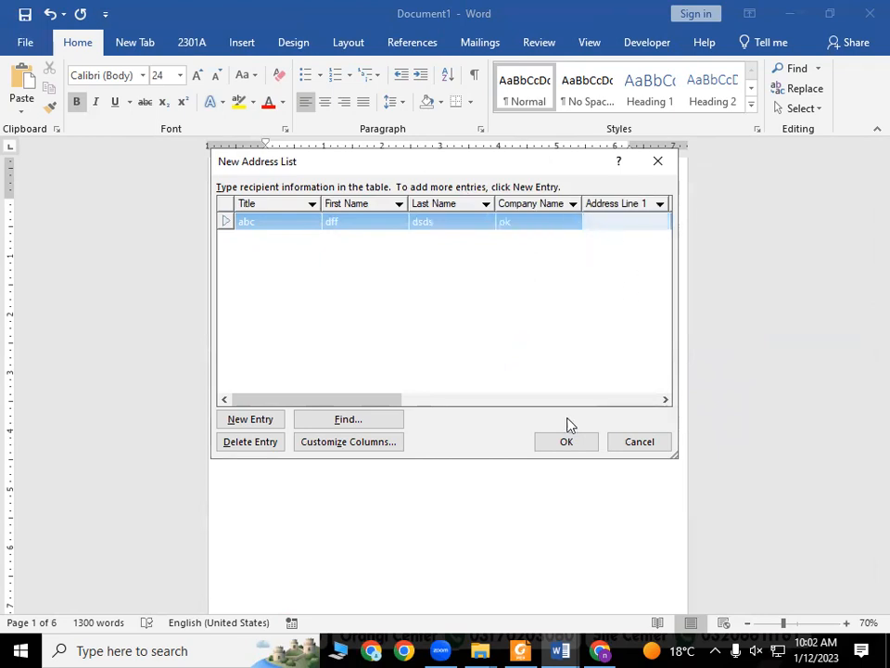
drag(364, 402, 294, 388)
Save the new address list as list1 in the My Data Sources folder
click(586, 445)
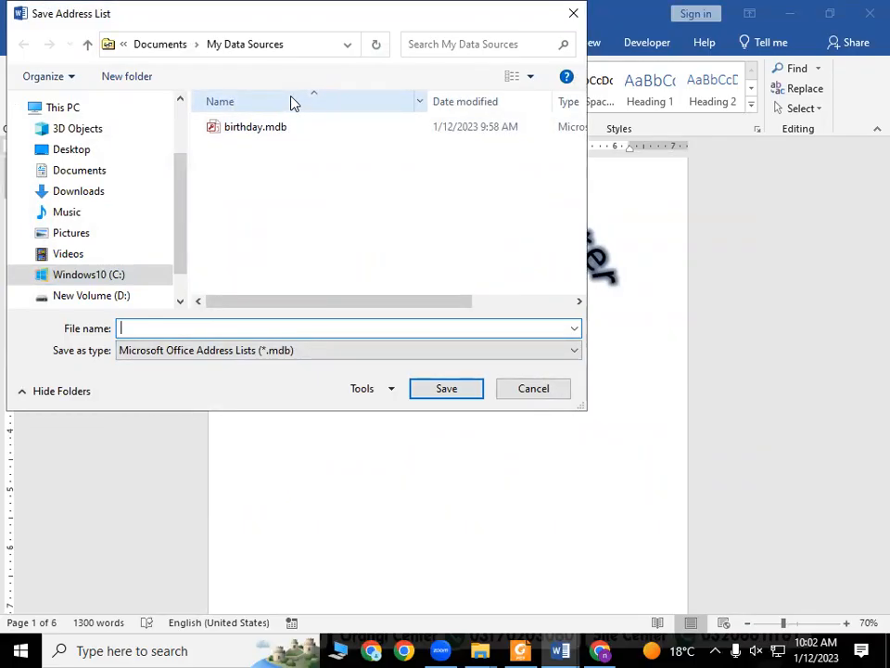
text(list1)
click(435, 390)
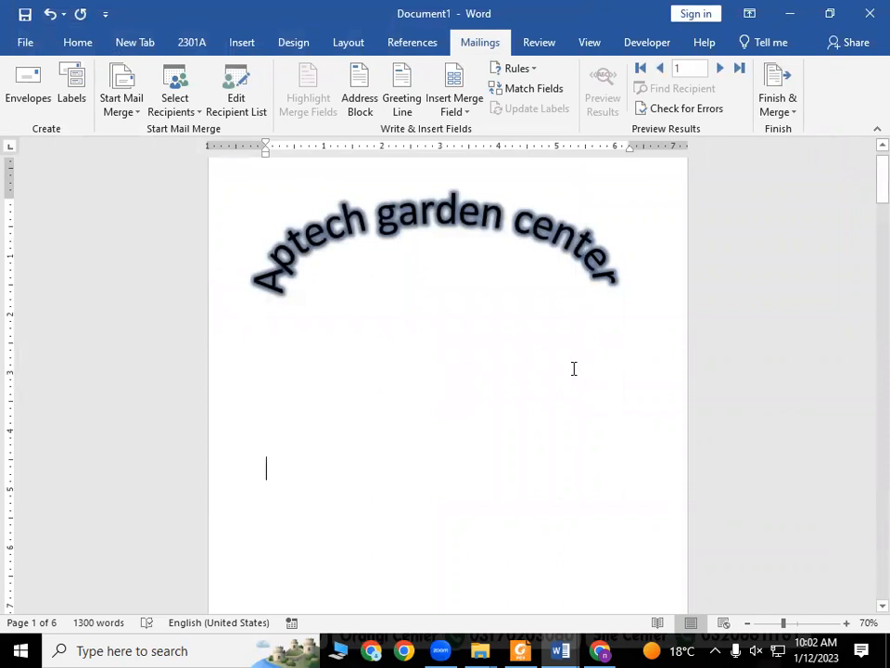
Insert a table with two columns and four rows below the Aptech garden center heading
click(93, 42)
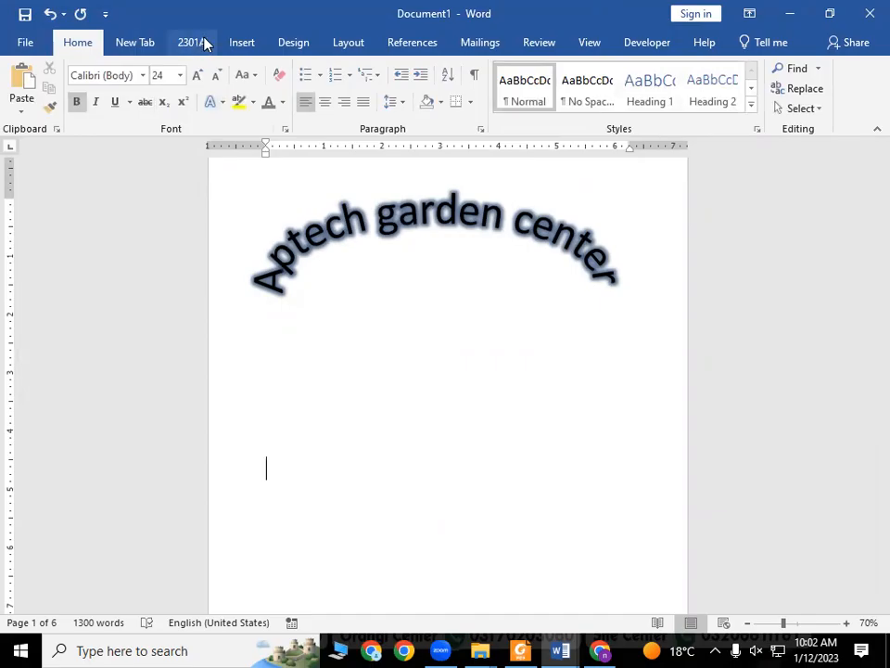
click(239, 42)
click(61, 109)
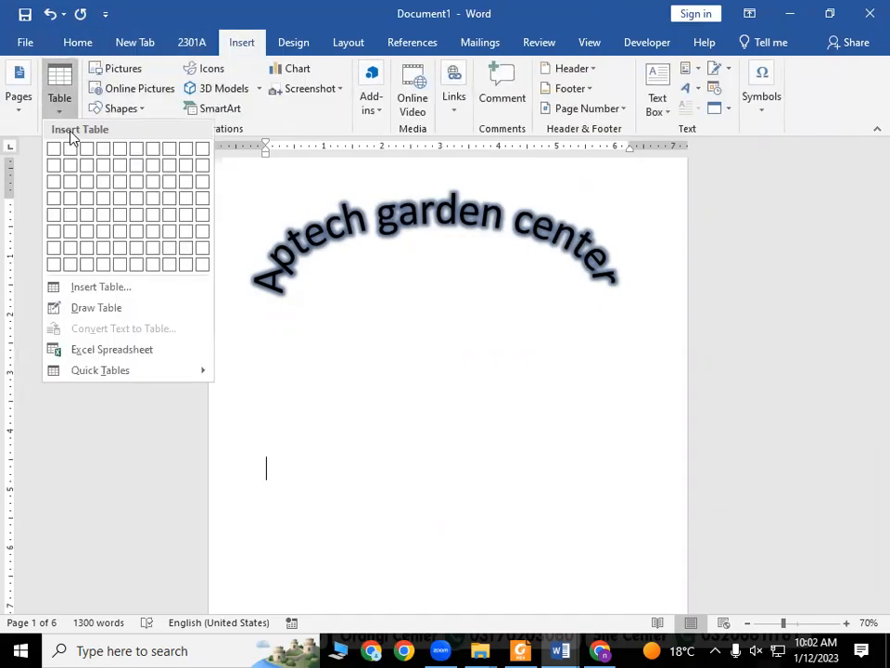
click(68, 199)
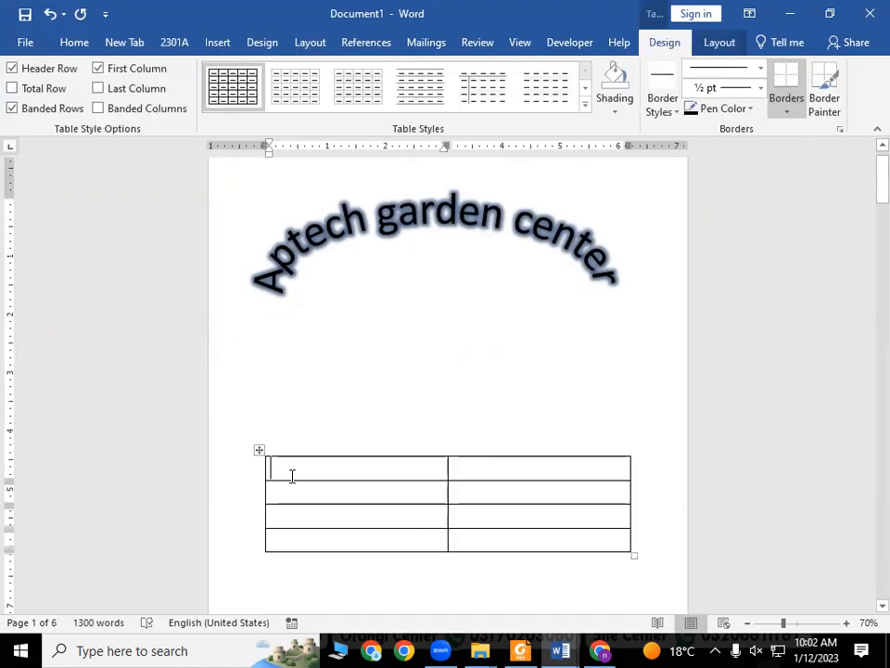
Label the first-column cells of the table title, First name, Last name and Company
text(titlefirst)
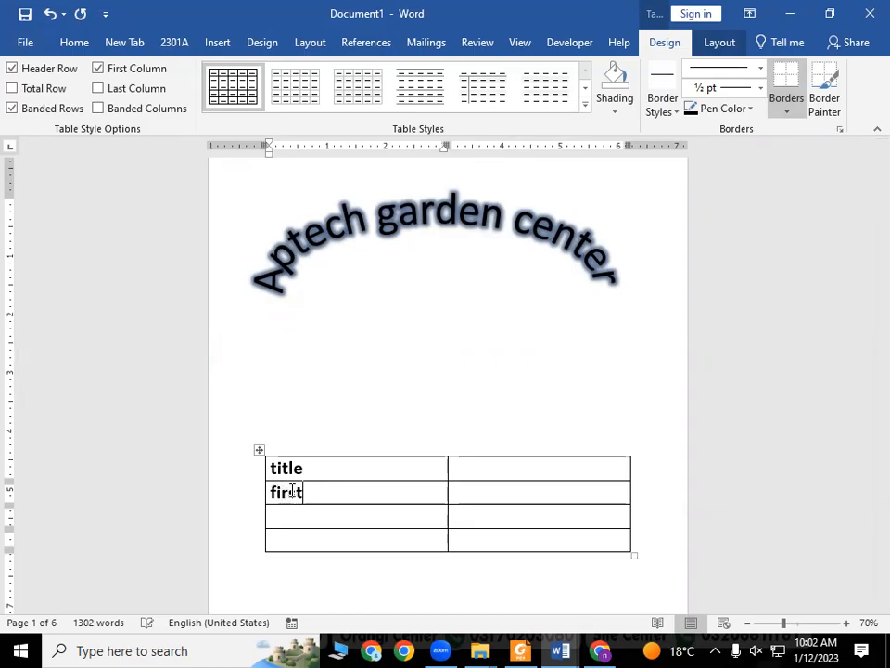
key(Tab)
click(338, 492)
text(name)
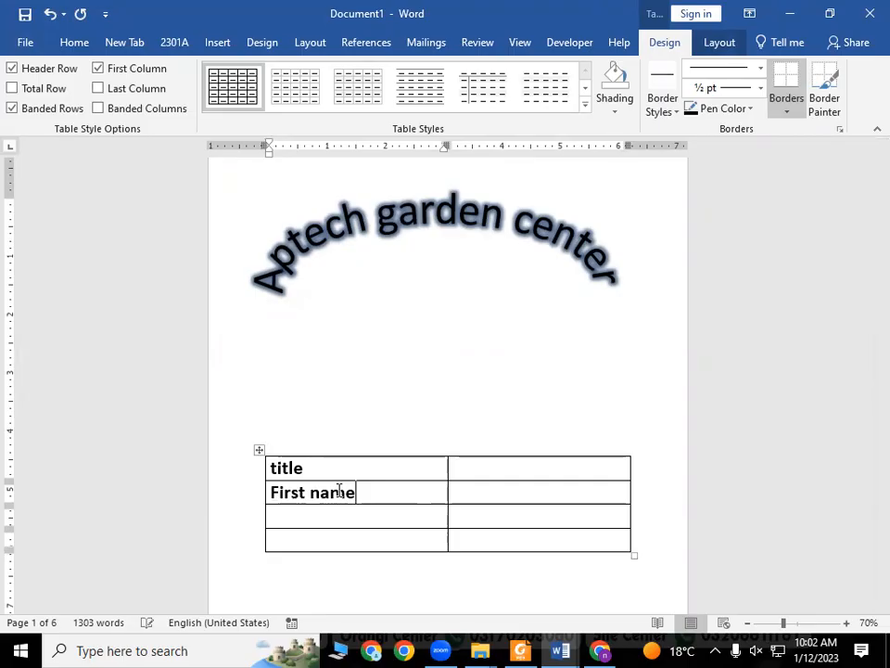
key(Tab)
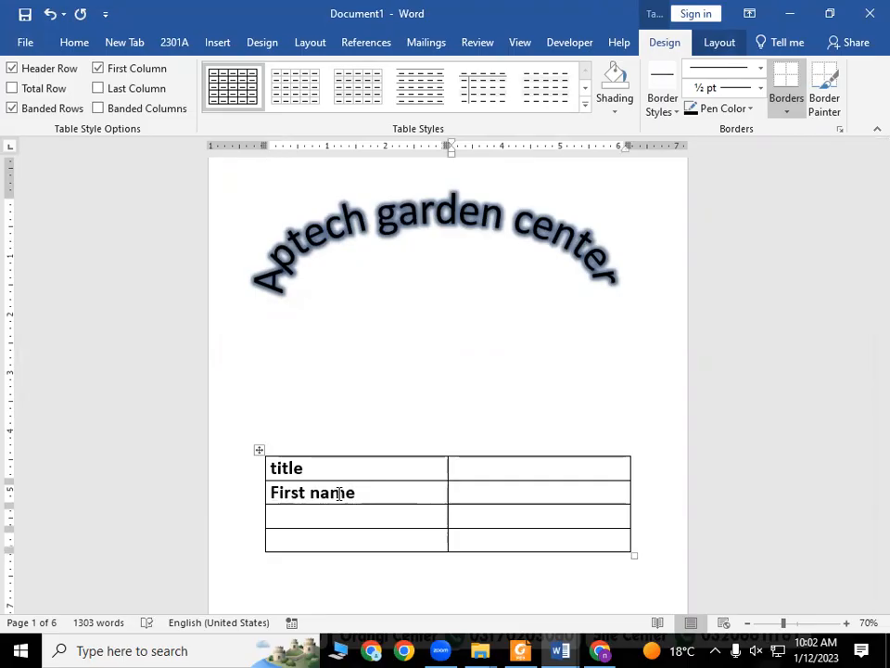
click(326, 513)
text(last name)
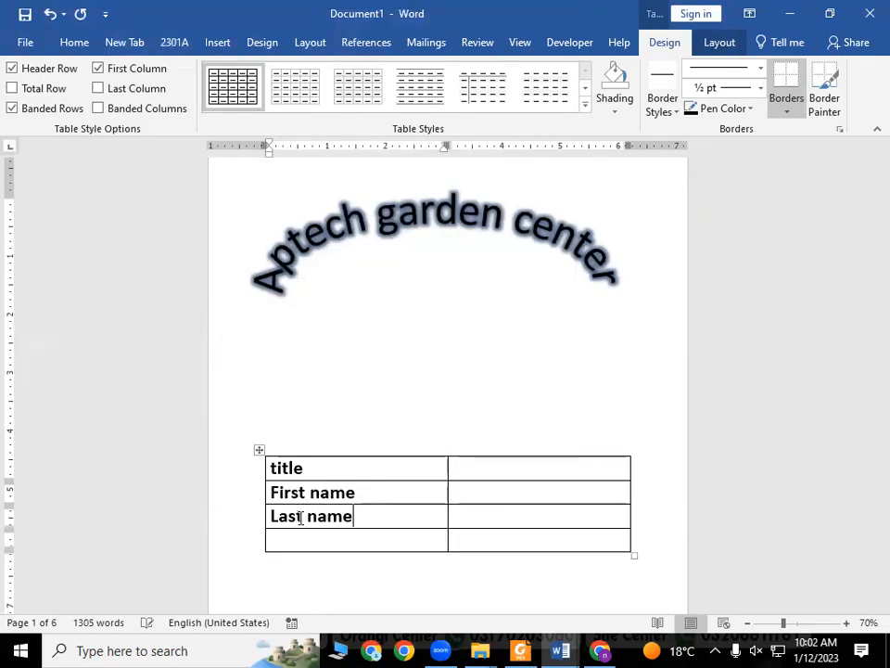
click(290, 539)
text(company)
key(Return)
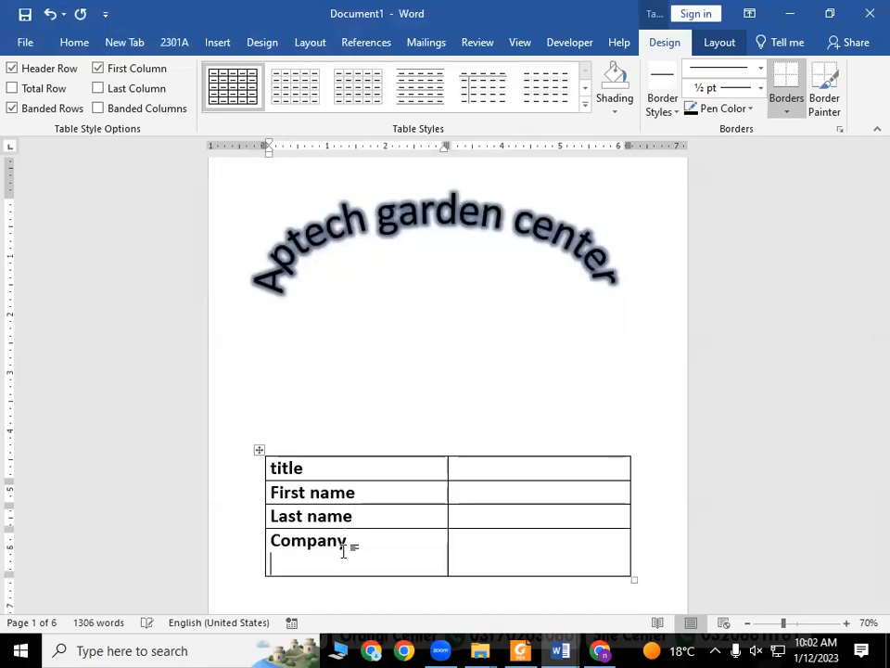
key(BackSpace)
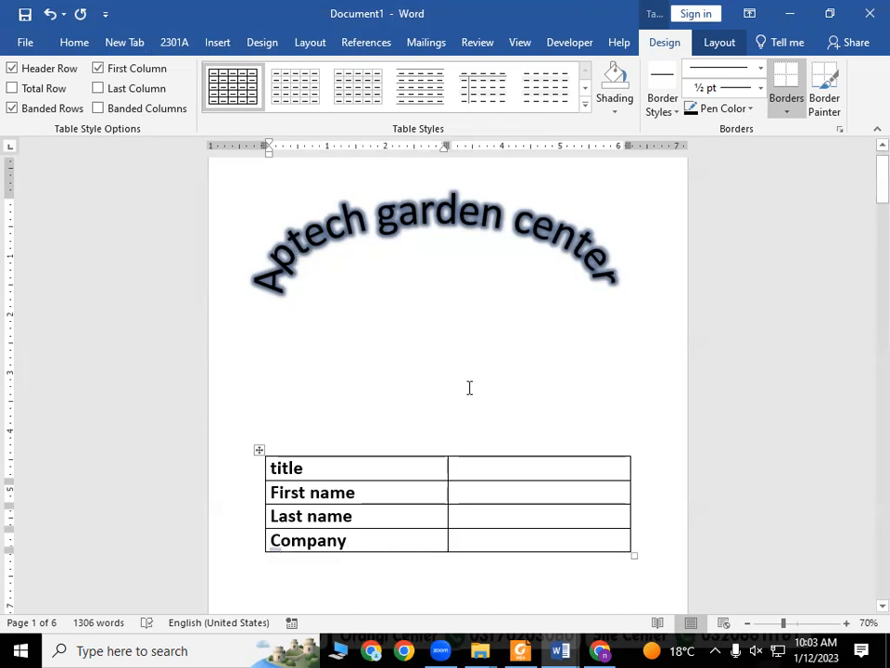
Insert the Title merge field in the empty cell beside the title label
click(482, 467)
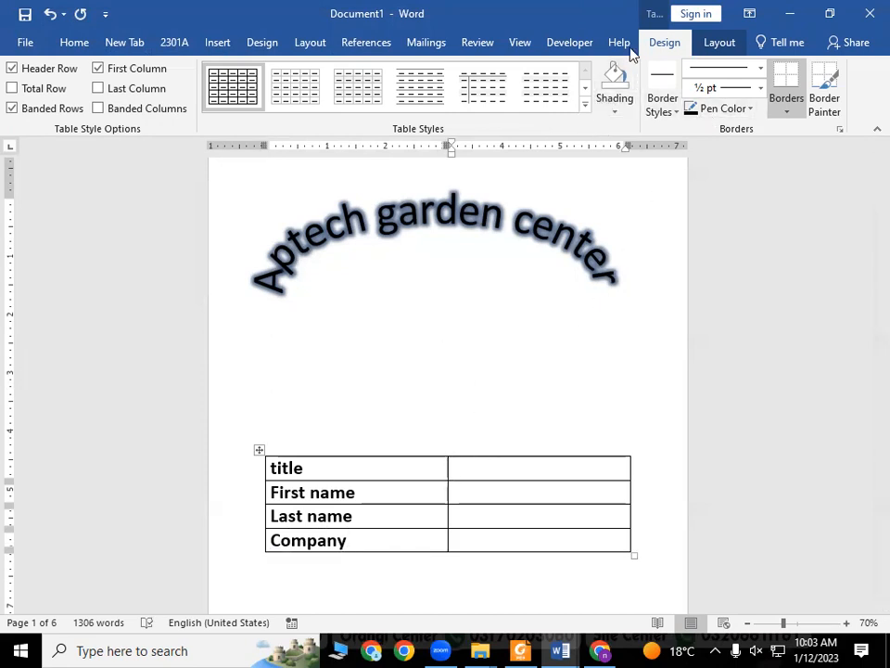
click(420, 42)
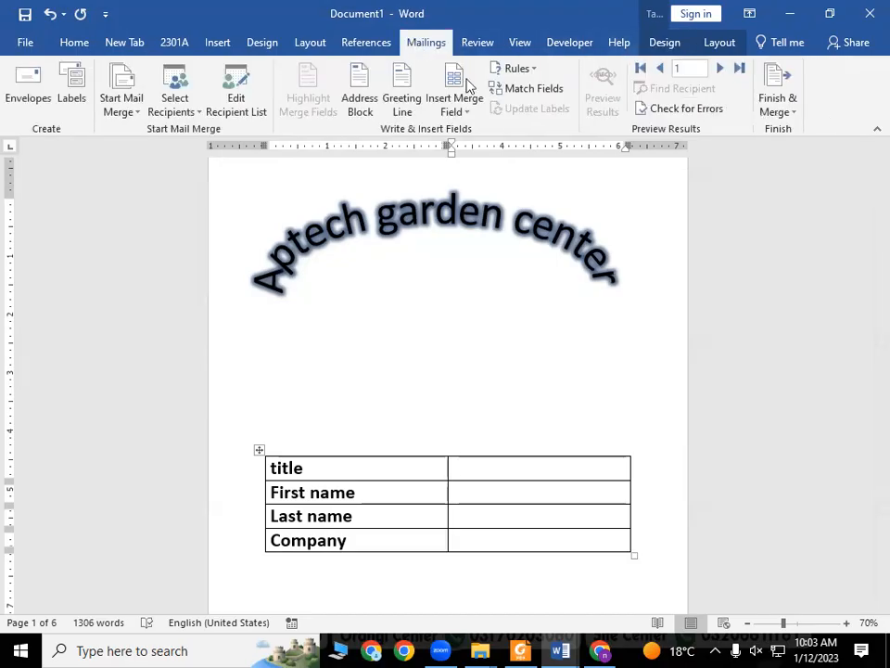
click(484, 113)
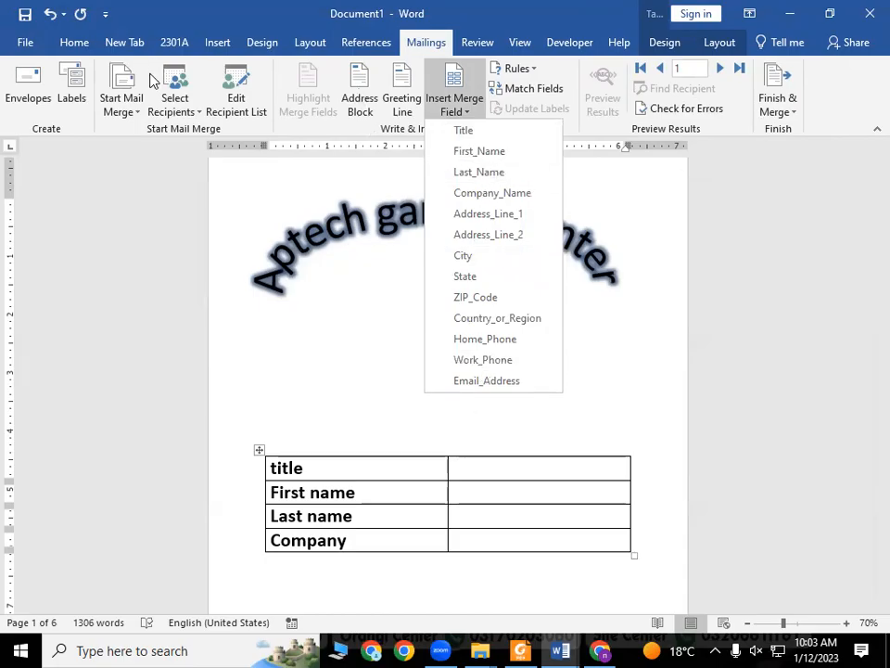
click(479, 464)
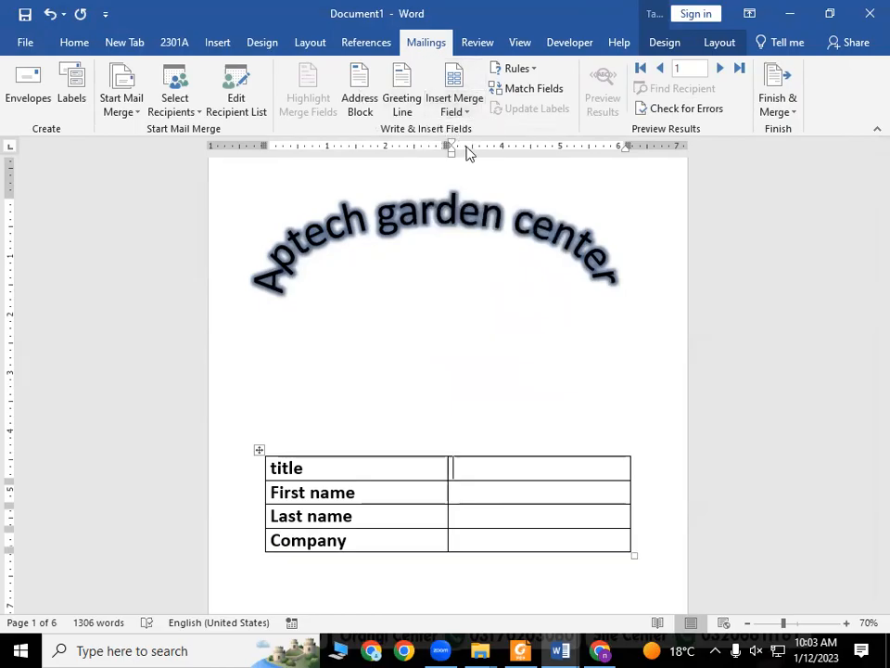
click(463, 88)
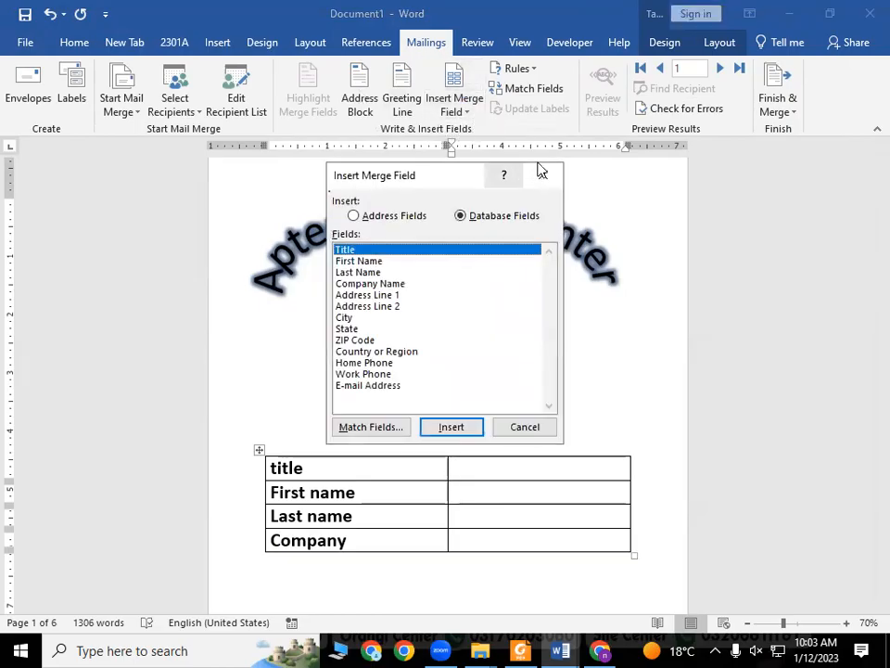
click(546, 174)
click(465, 110)
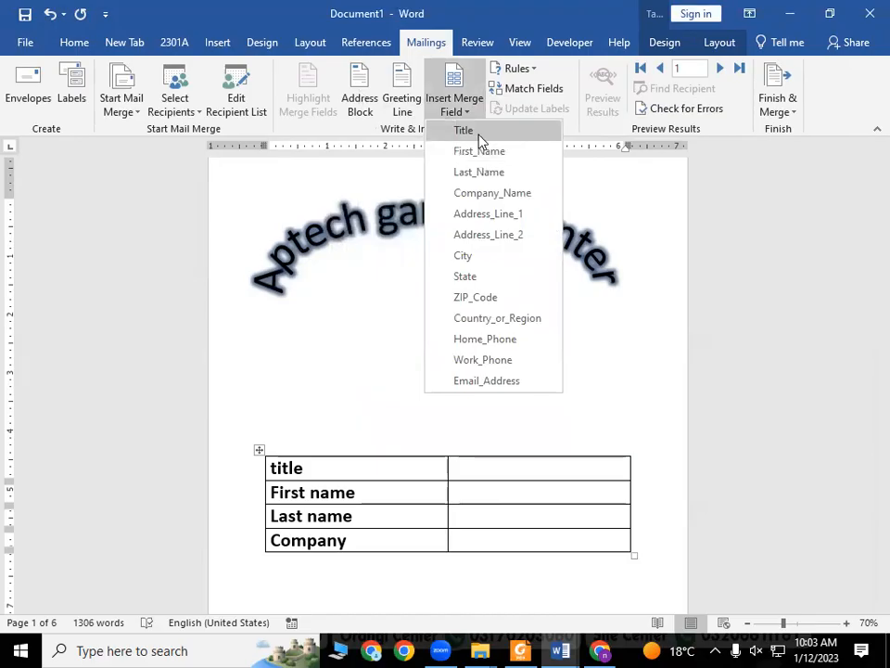
click(479, 133)
Insert the First_Name, Last_Name and Company_Name merge fields beside their matching labels in the table
click(509, 486)
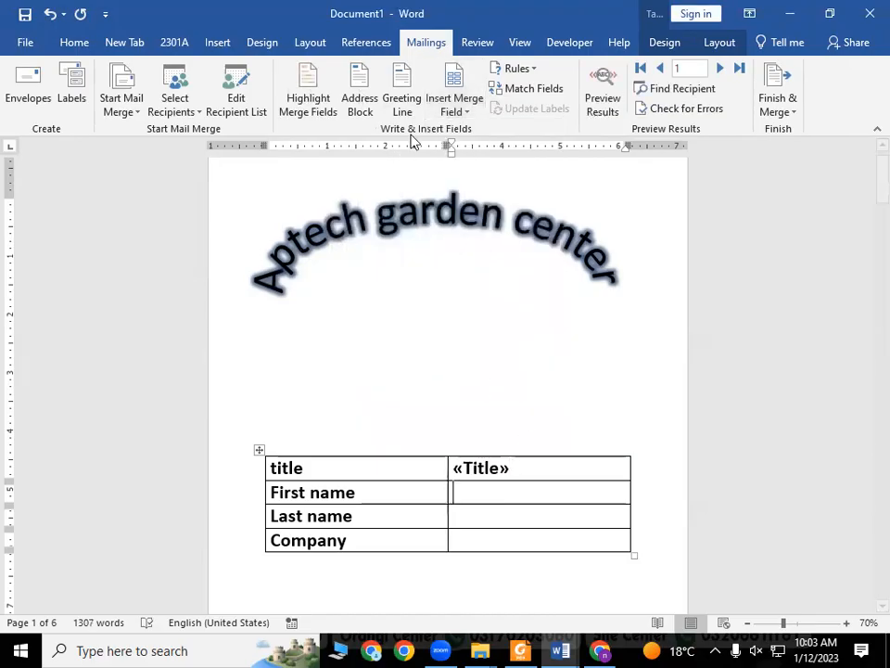
click(469, 110)
click(477, 150)
click(563, 513)
click(454, 107)
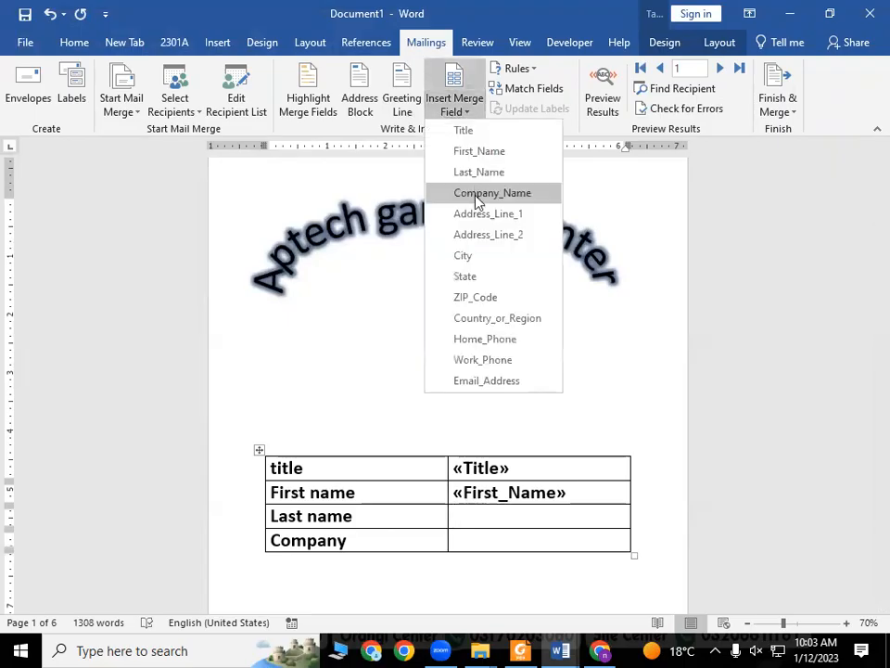
click(478, 171)
click(481, 537)
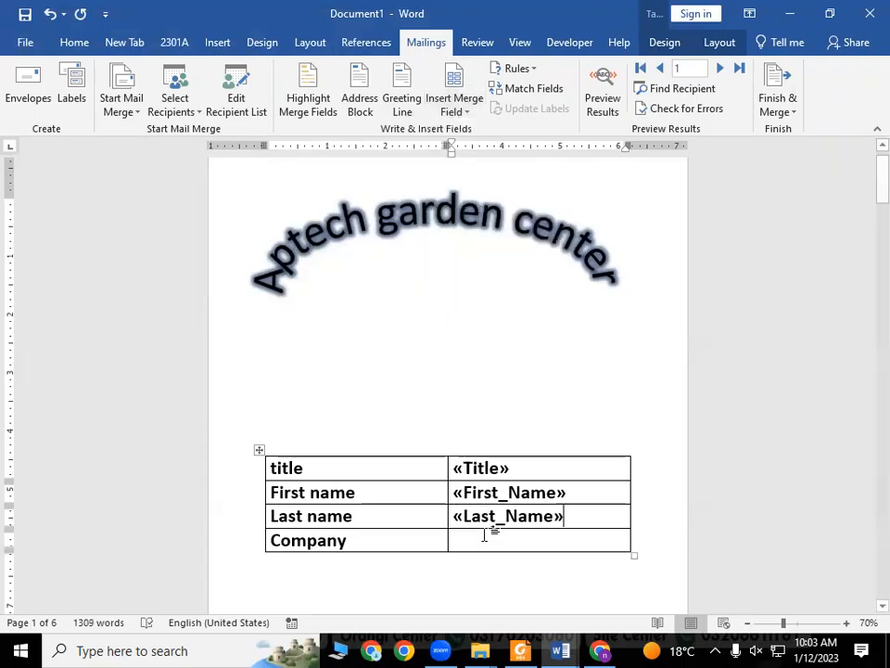
click(455, 104)
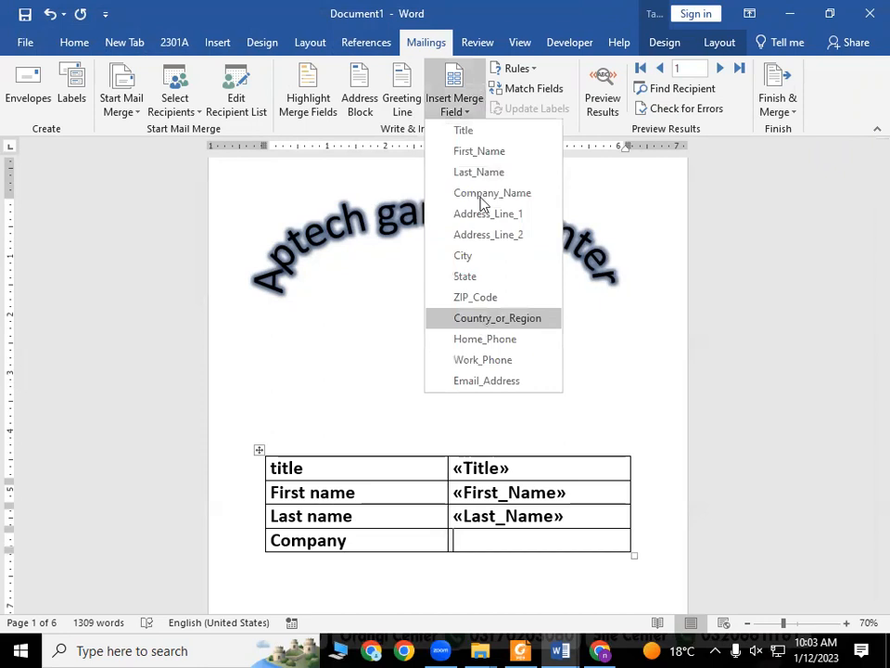
click(486, 197)
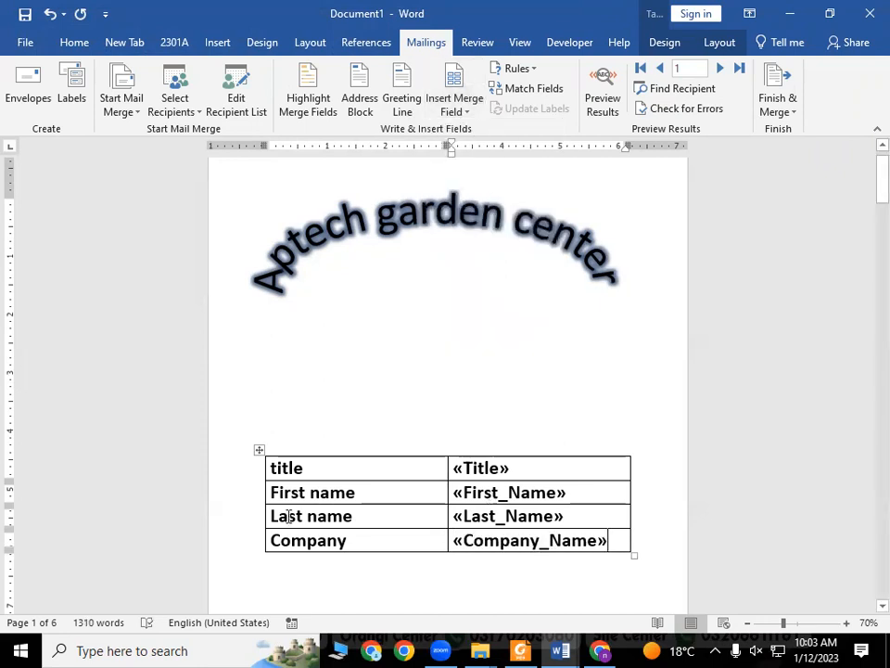
Merge all records into a new document of individual letters and check the filled-in recipient table
click(779, 107)
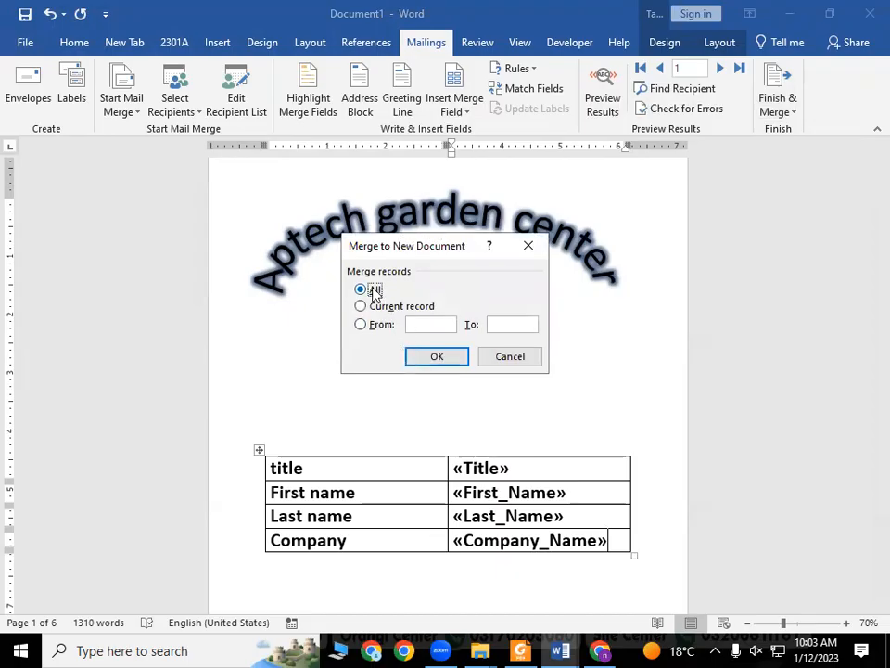
click(442, 360)
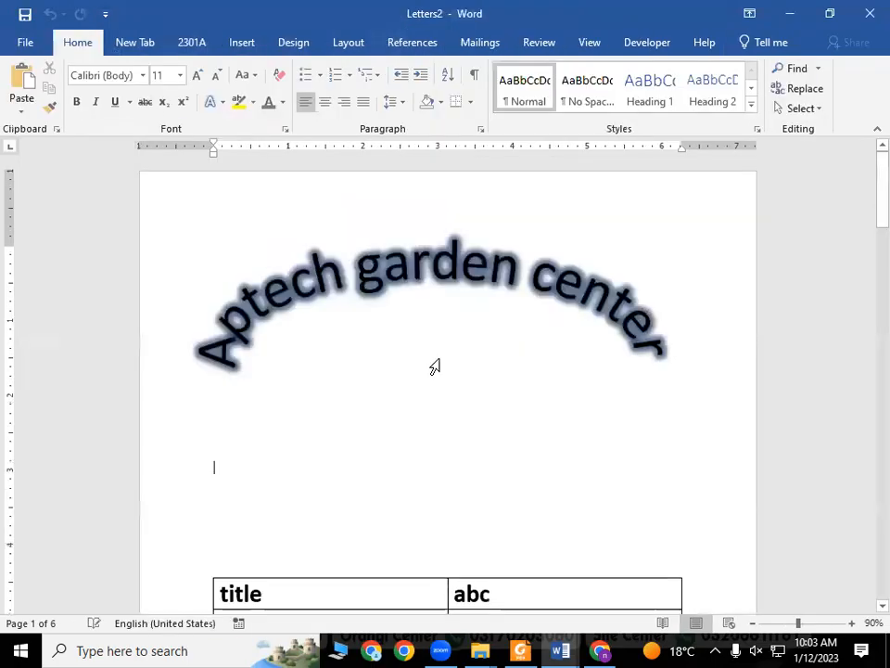
scroll(470, 350, down, 8)
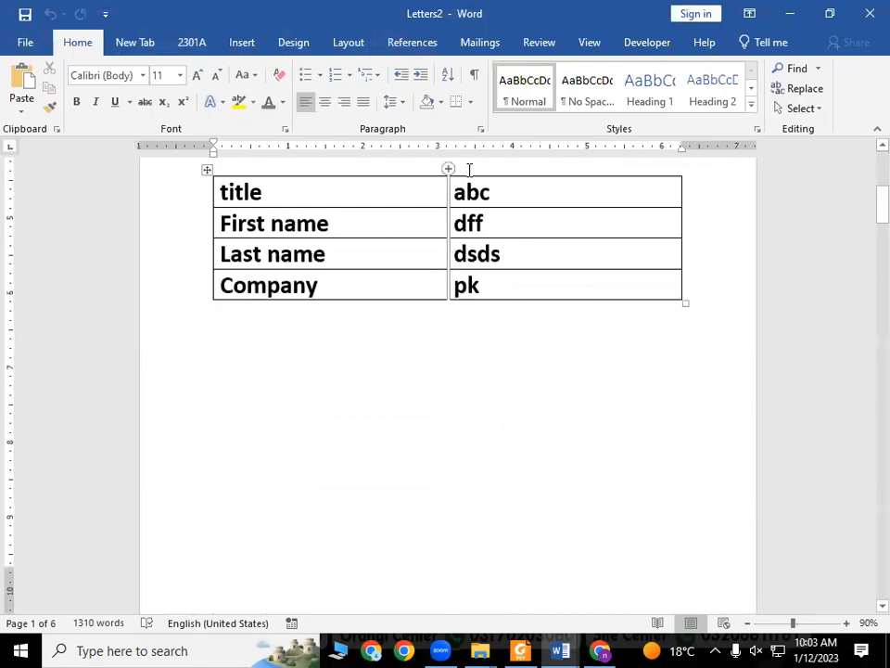
scroll(467, 262, down, 5)
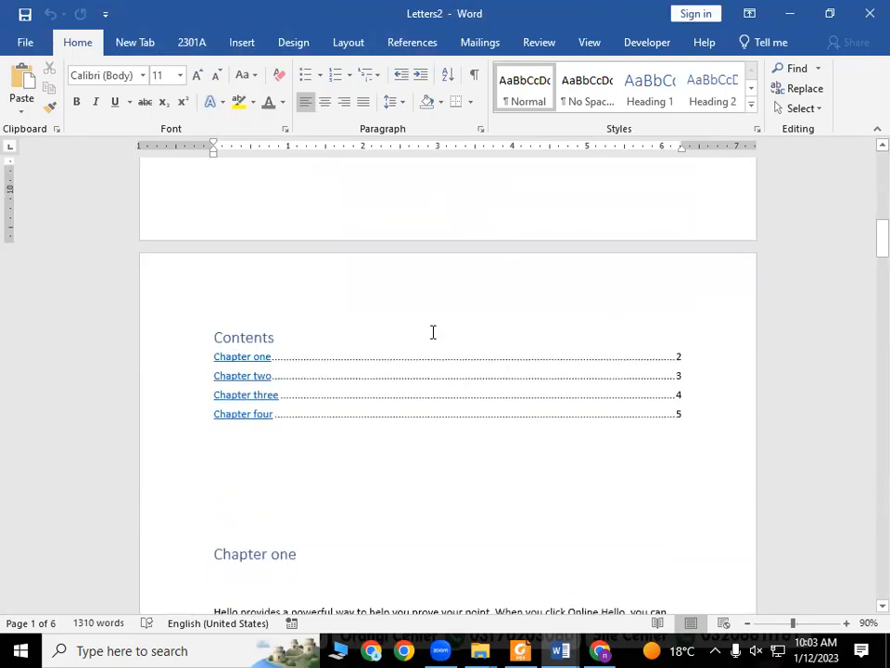
scroll(432, 332, up, 2)
scroll(432, 332, up, 5)
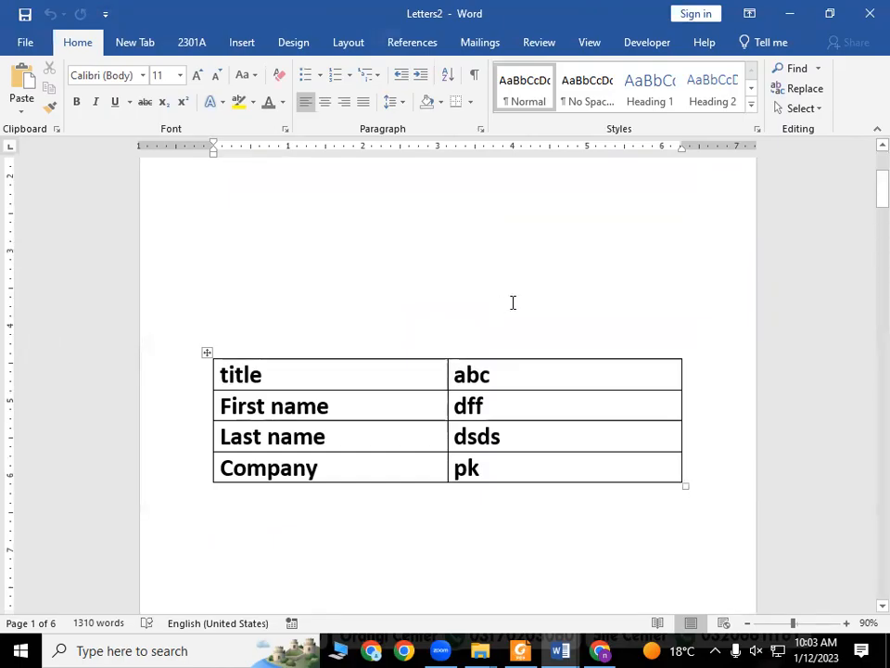
scroll(513, 303, down, 5)
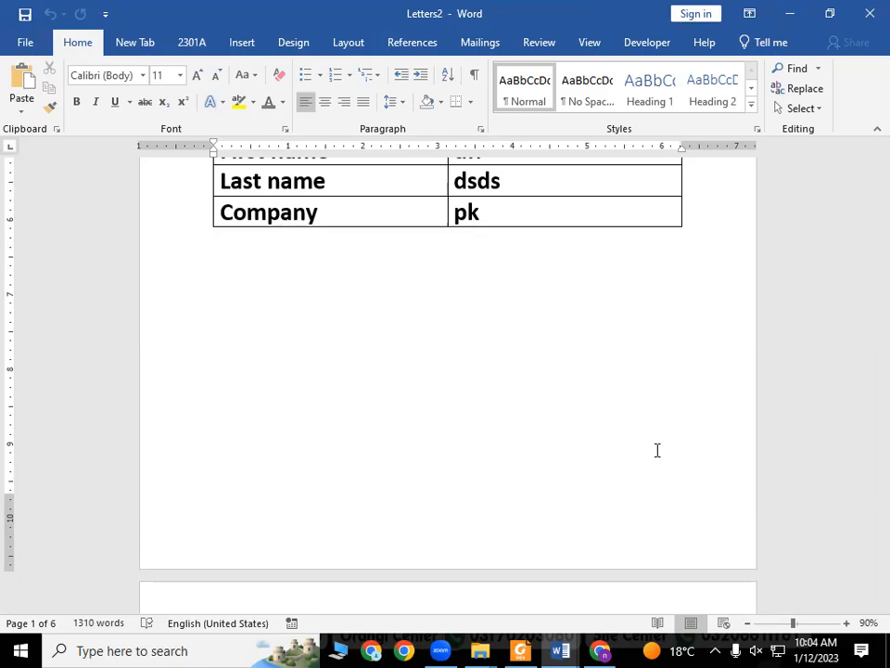
scroll(657, 449, up, 7)
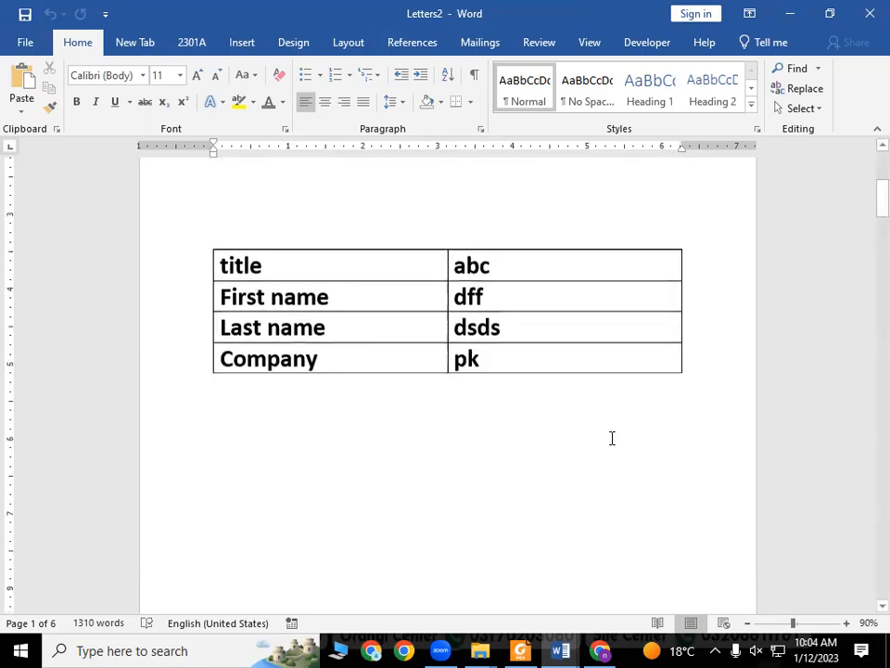
Select the first three lines of the opening paragraph under the Chapter one heading
scroll(612, 438, down, 8)
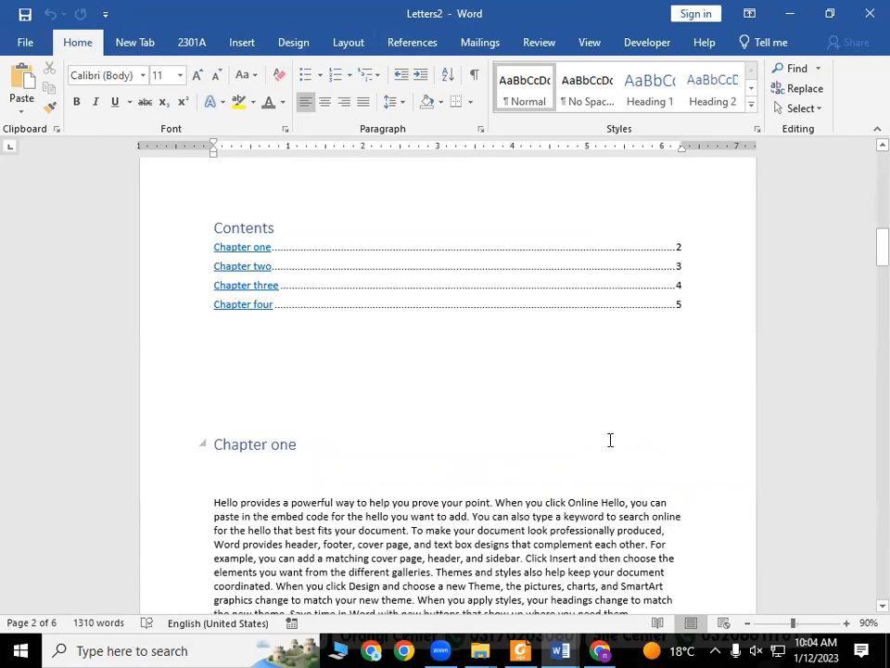
scroll(143, 451, down, 3)
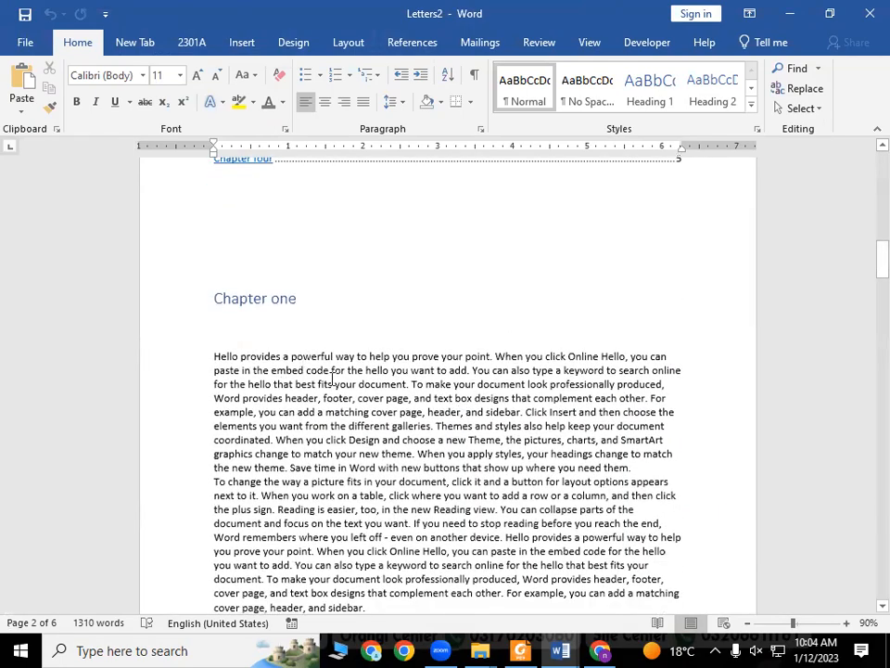
drag(687, 376, 431, 346)
click(439, 425)
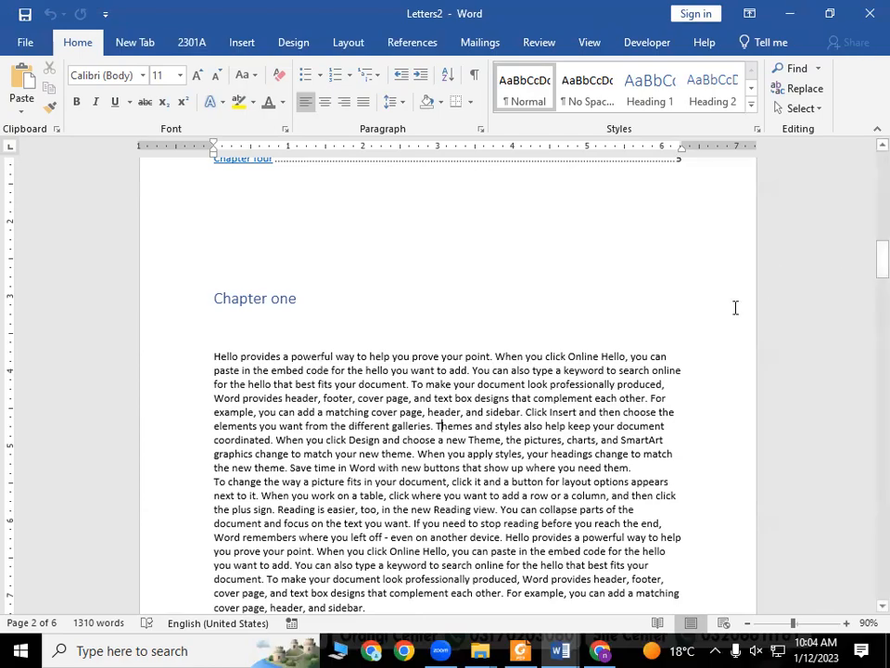
scroll(732, 311, down, 2)
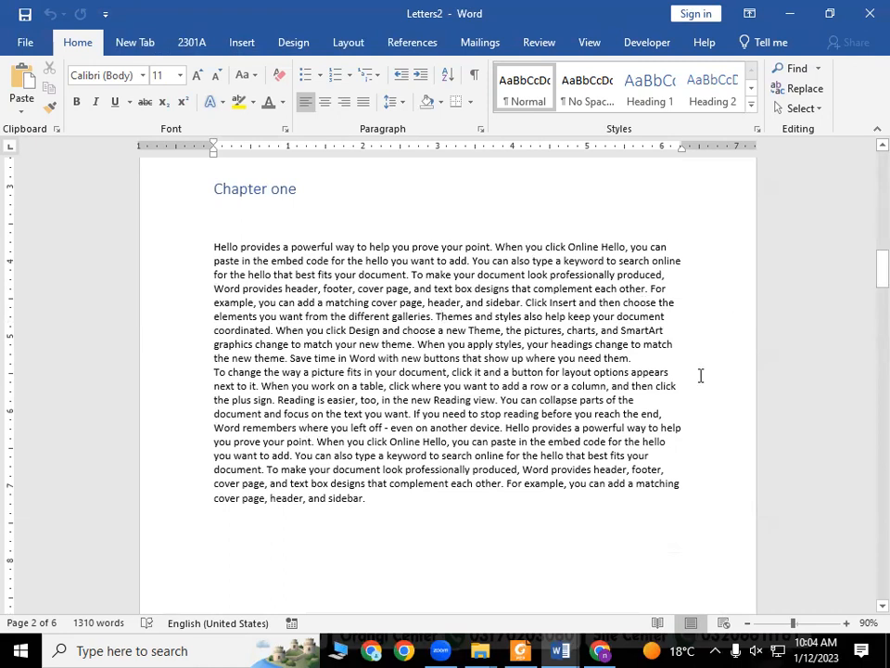
drag(665, 274, 193, 247)
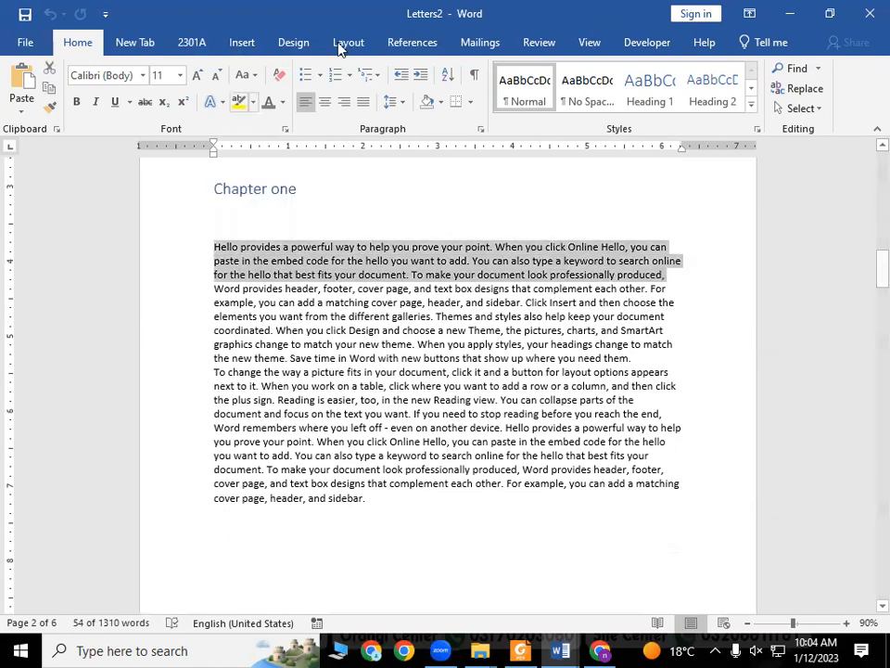
click(545, 47)
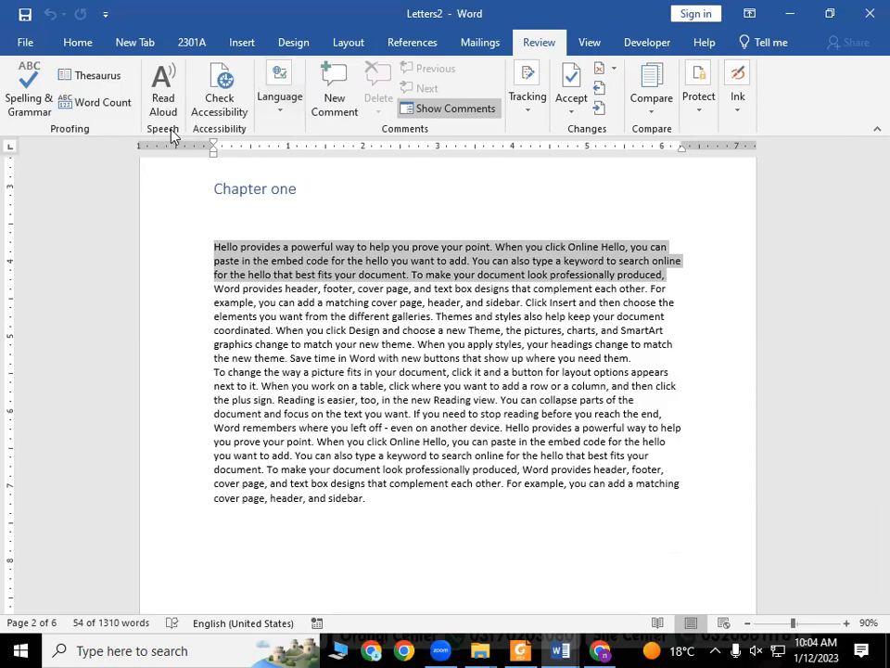
click(294, 117)
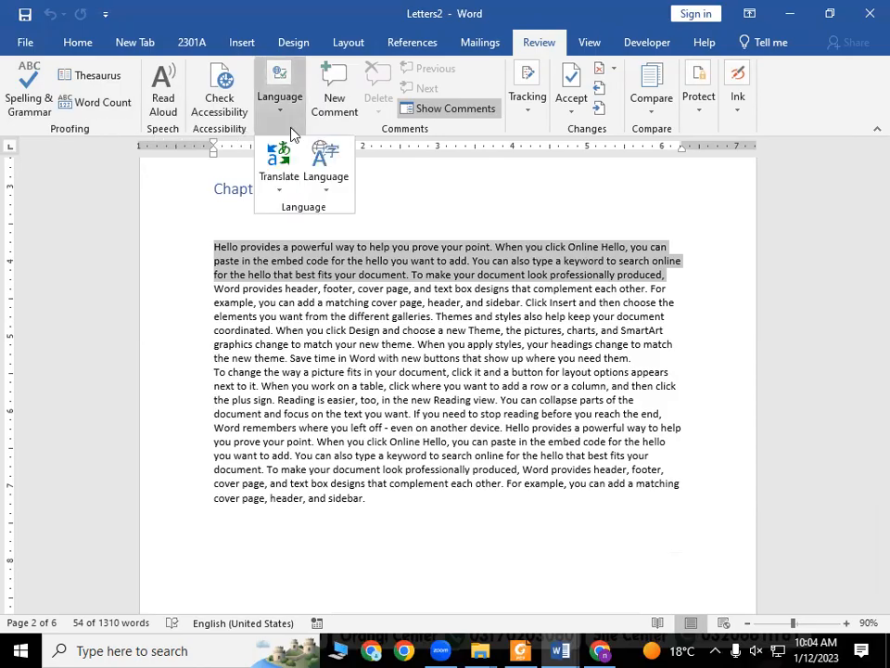
click(283, 189)
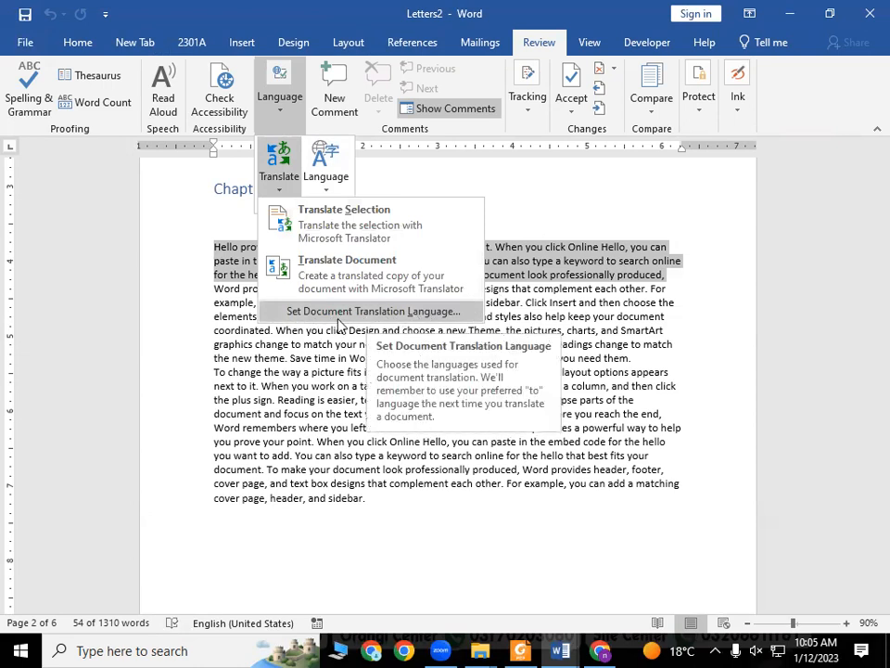
click(338, 315)
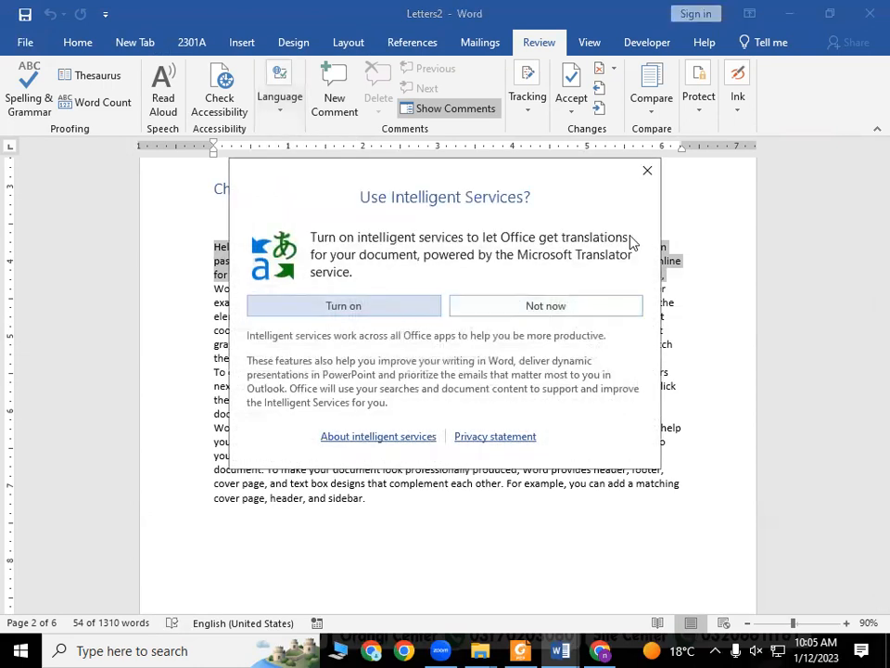
click(647, 170)
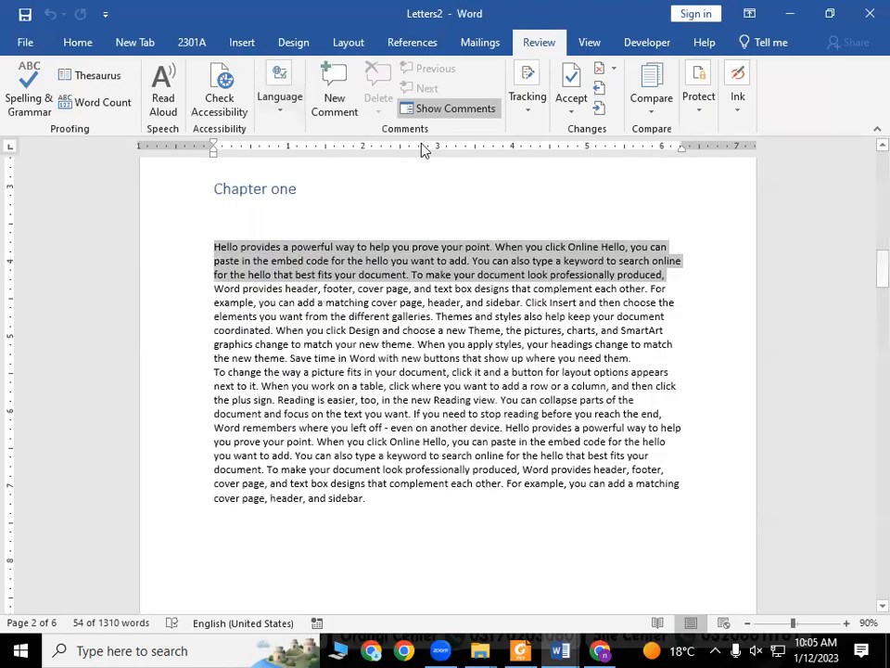
Run Translate Selection on the selected Chapter one lines and turn on intelligent services
click(282, 111)
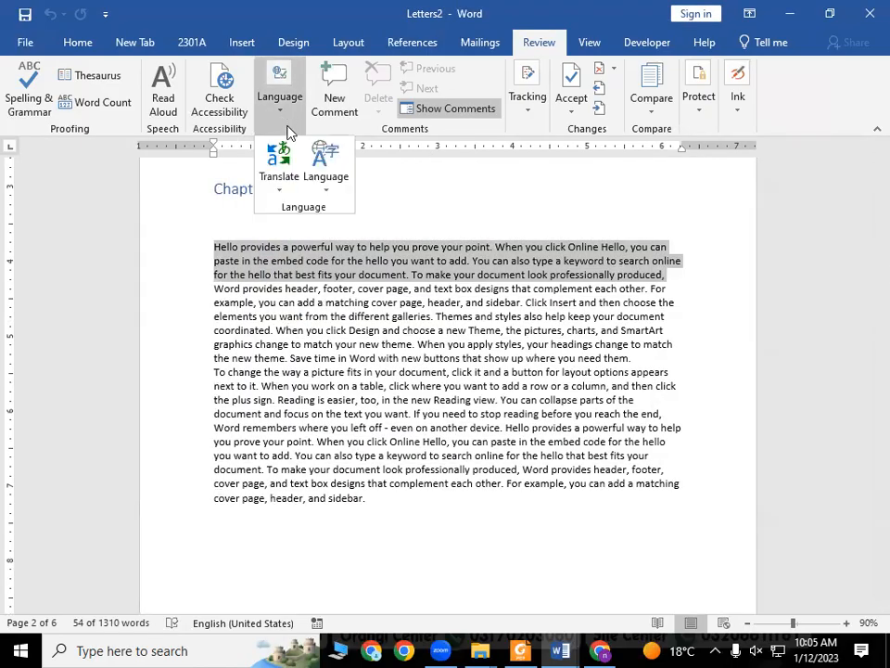
click(282, 190)
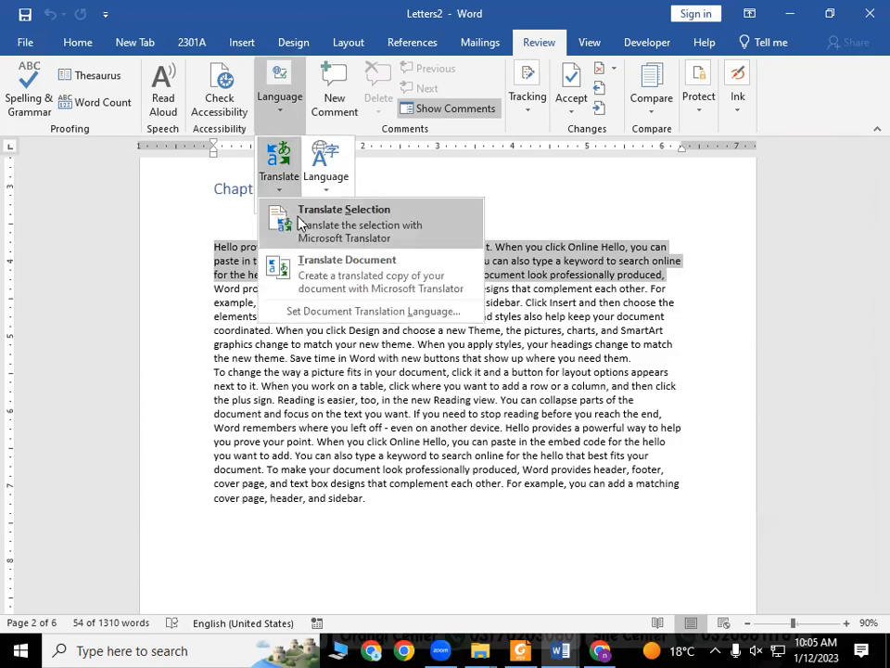
click(300, 223)
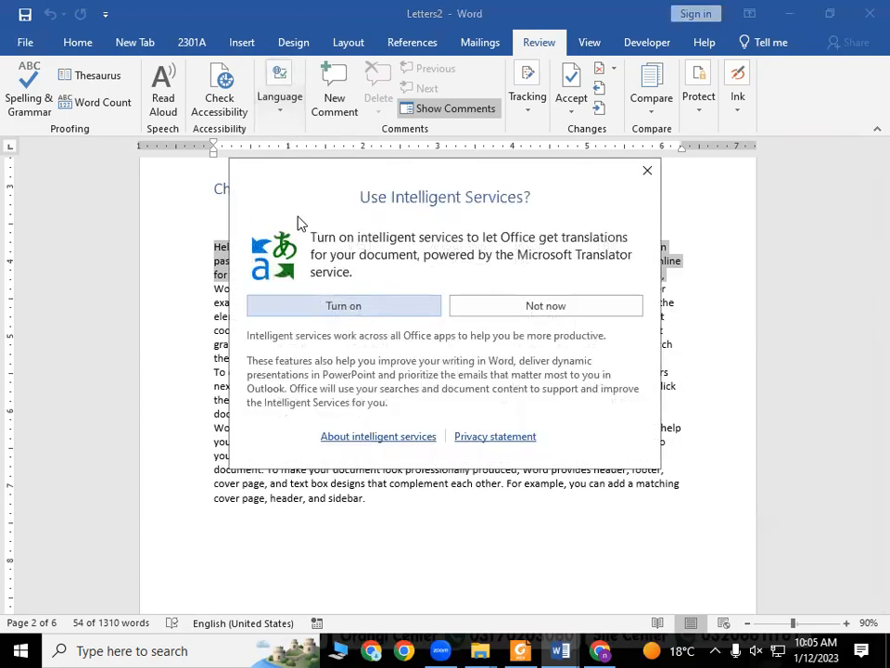
click(341, 307)
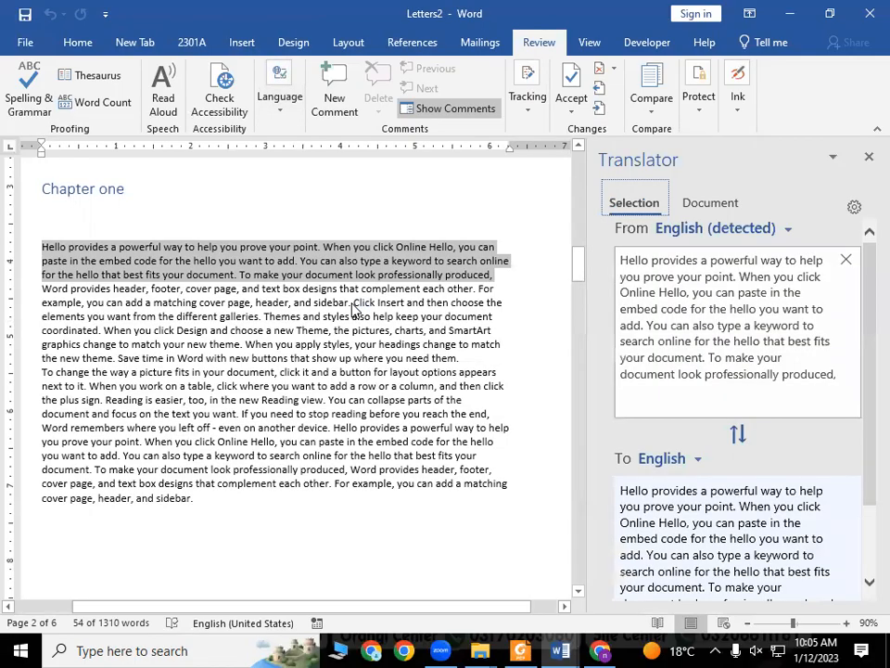
Translate the selected Chapter one lines into Hindi and insert the translation into the document in their place
scroll(578, 265, down, 2)
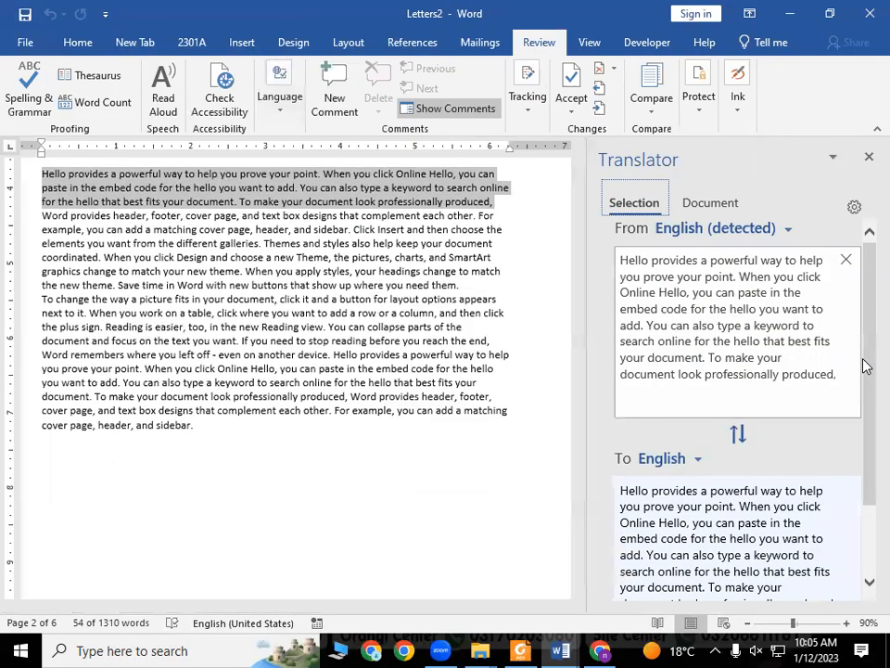
scroll(707, 371, down, 1)
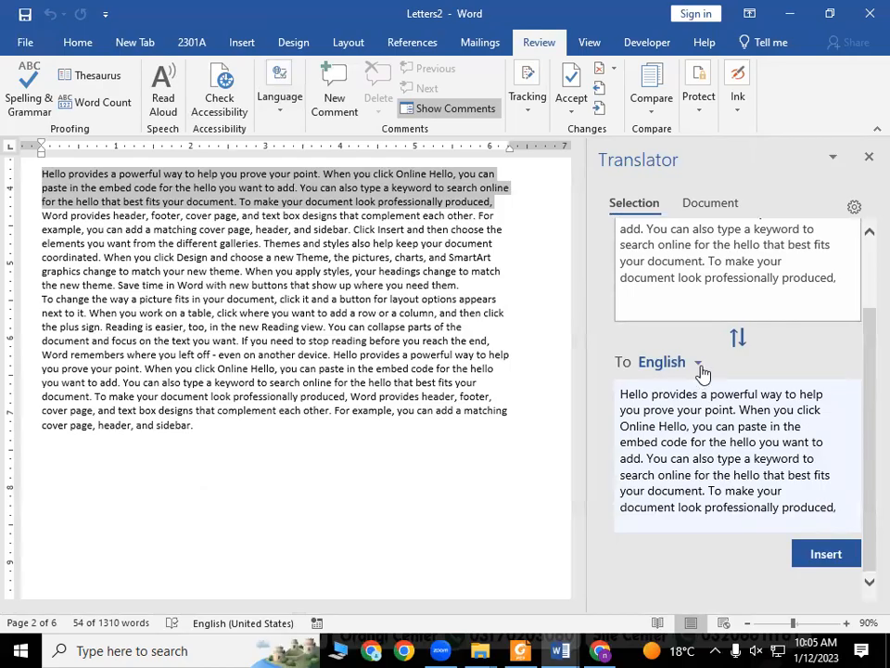
click(700, 366)
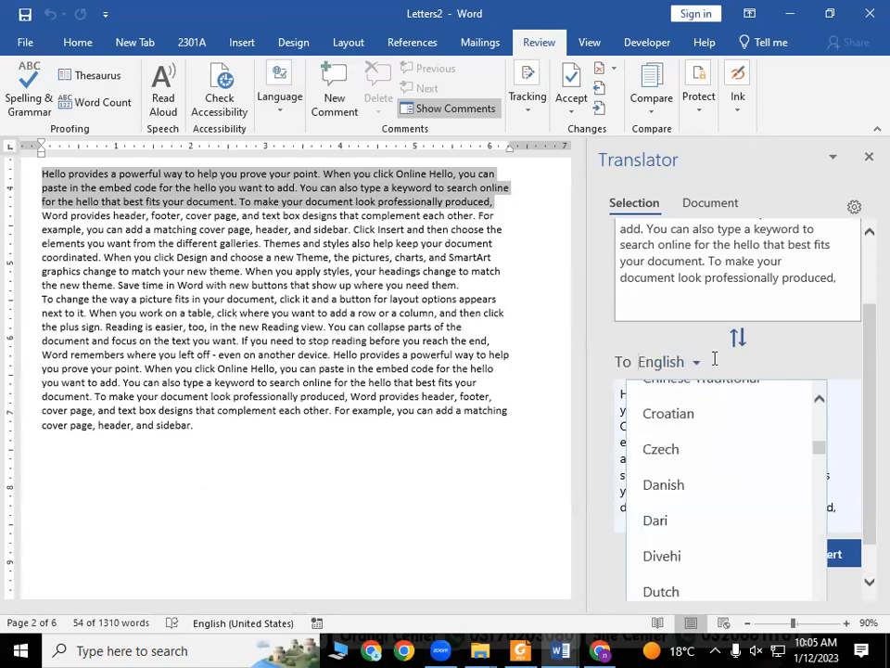
scroll(697, 501, down, 2)
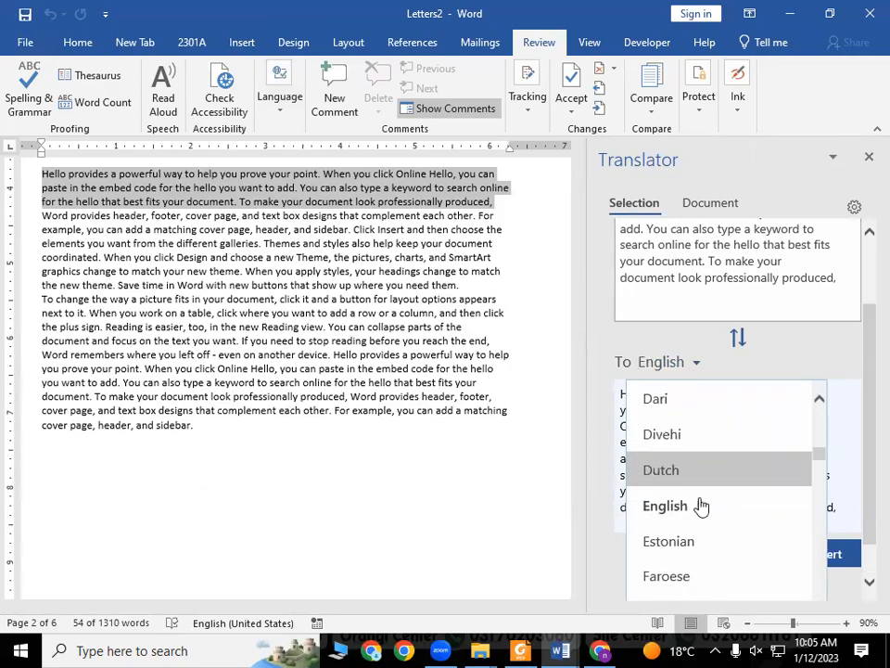
scroll(705, 506, down, 5)
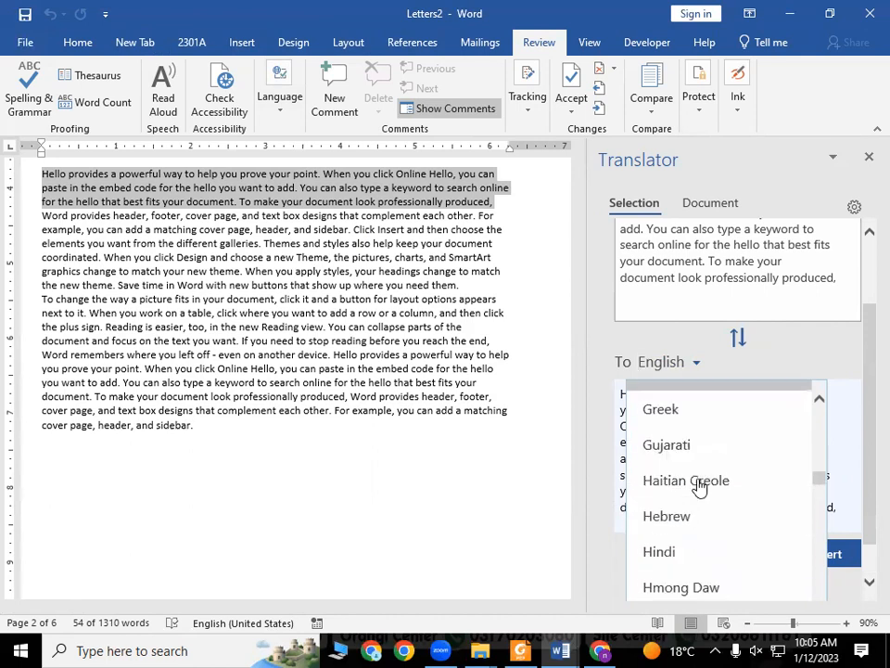
click(703, 497)
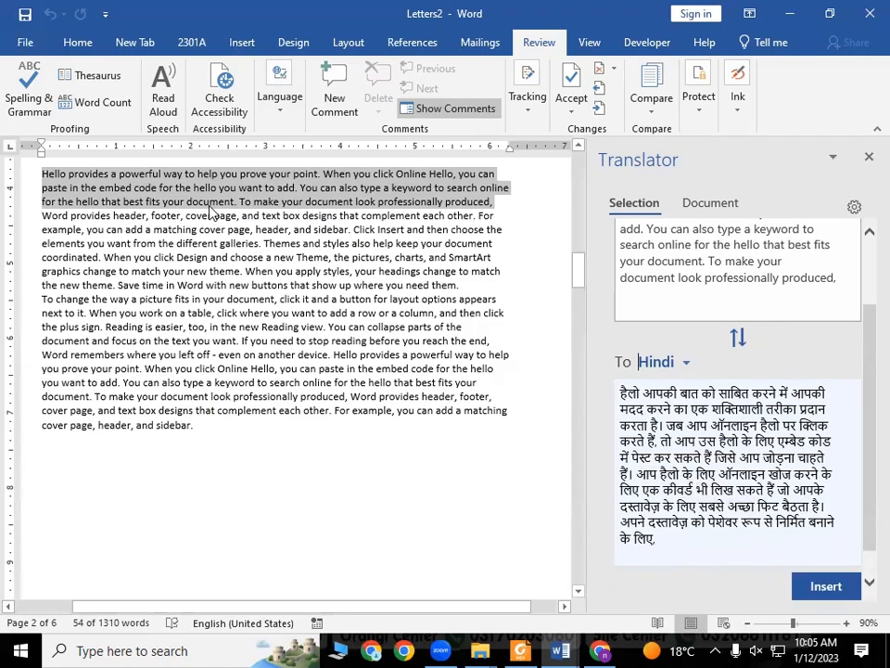
scroll(739, 419, down, 3)
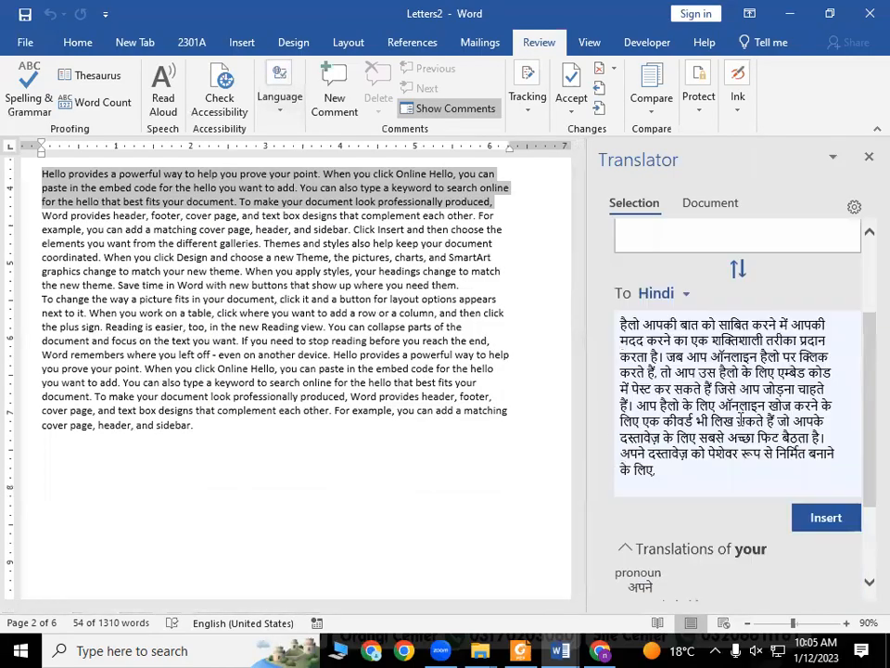
scroll(225, 158, up, 1)
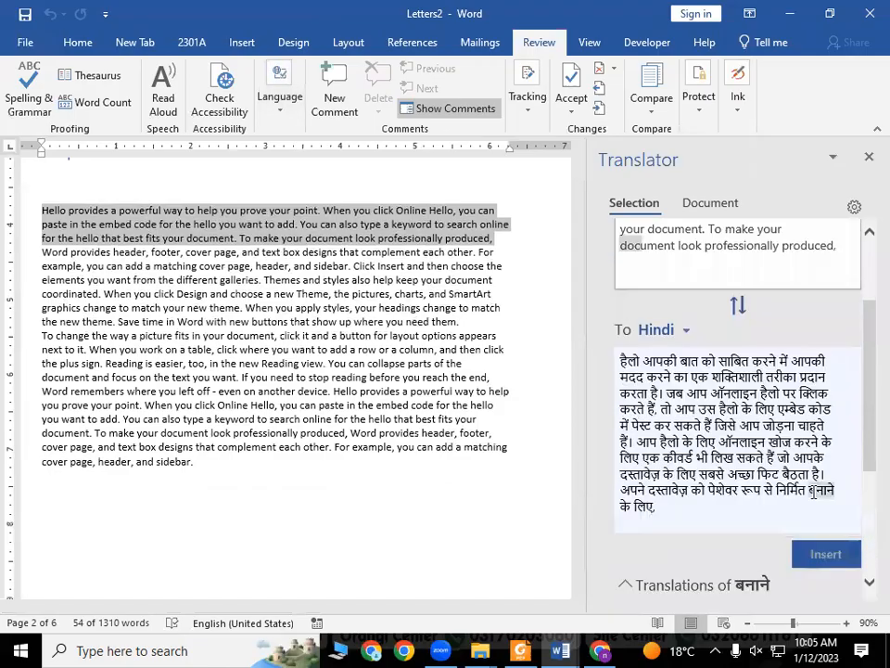
click(827, 554)
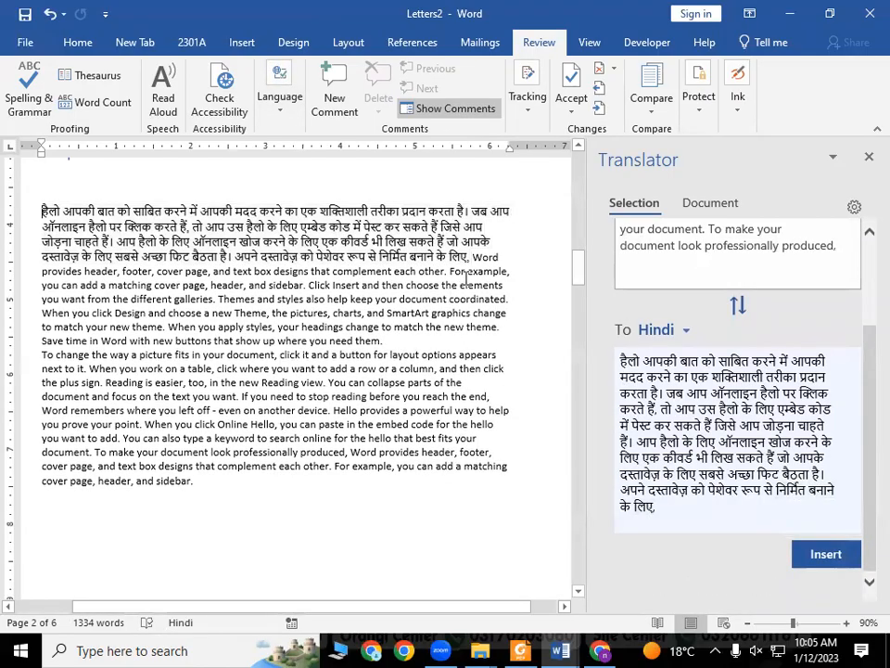
Change the target language of the translation to Urdu
click(669, 334)
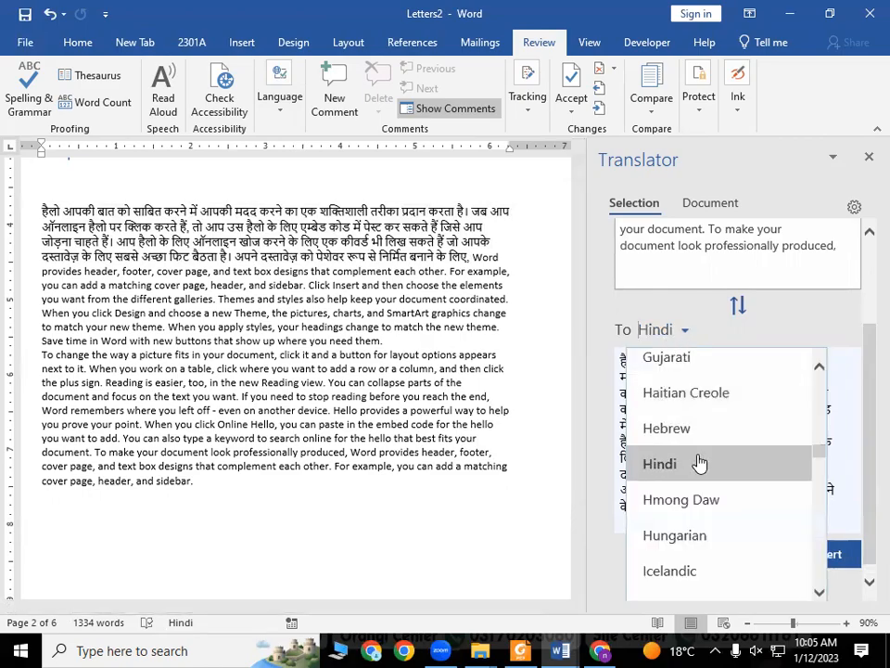
text(ur)
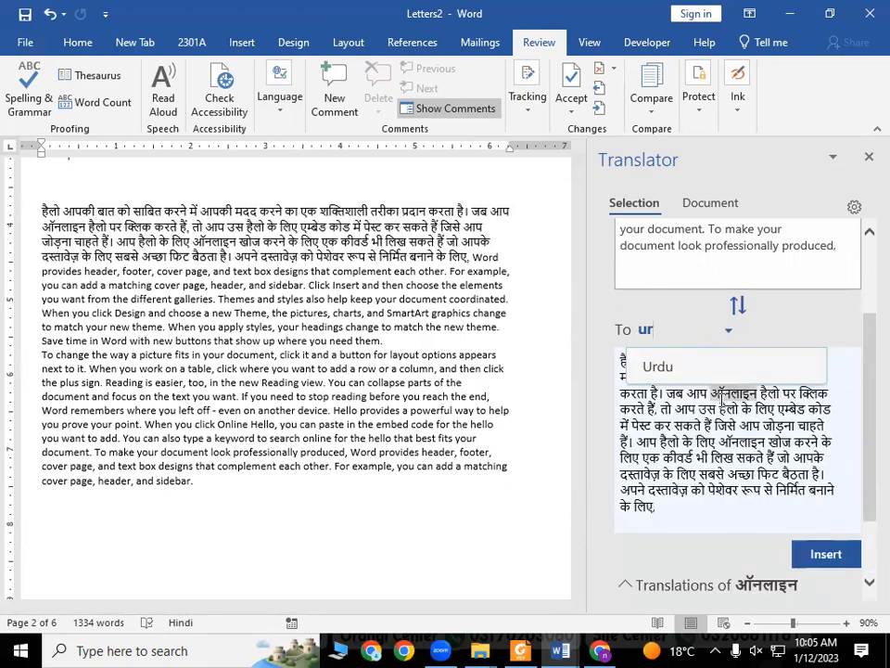
click(647, 381)
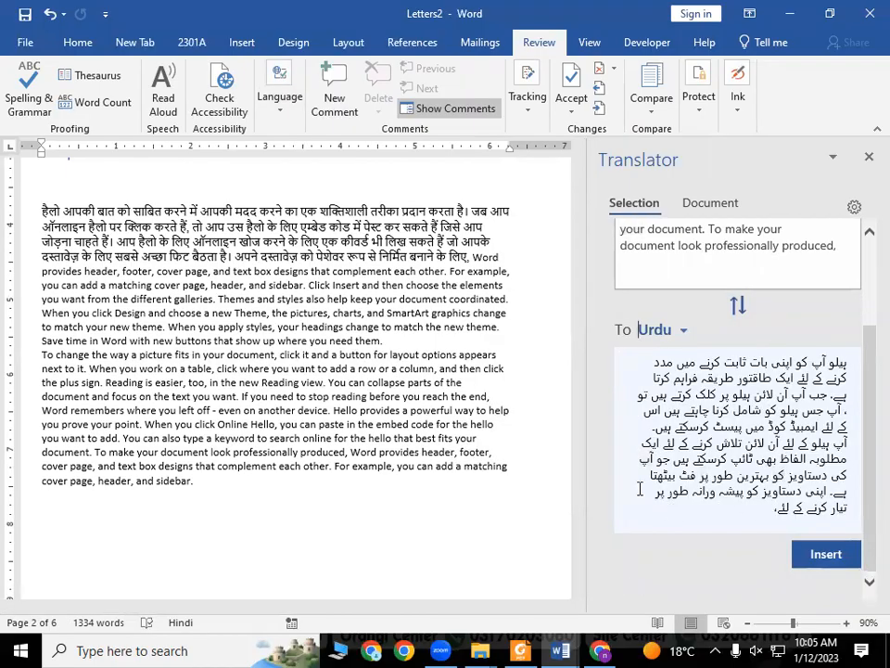
Insert the Urdu translation before the Hindi text and compare it with the English source passage
click(826, 554)
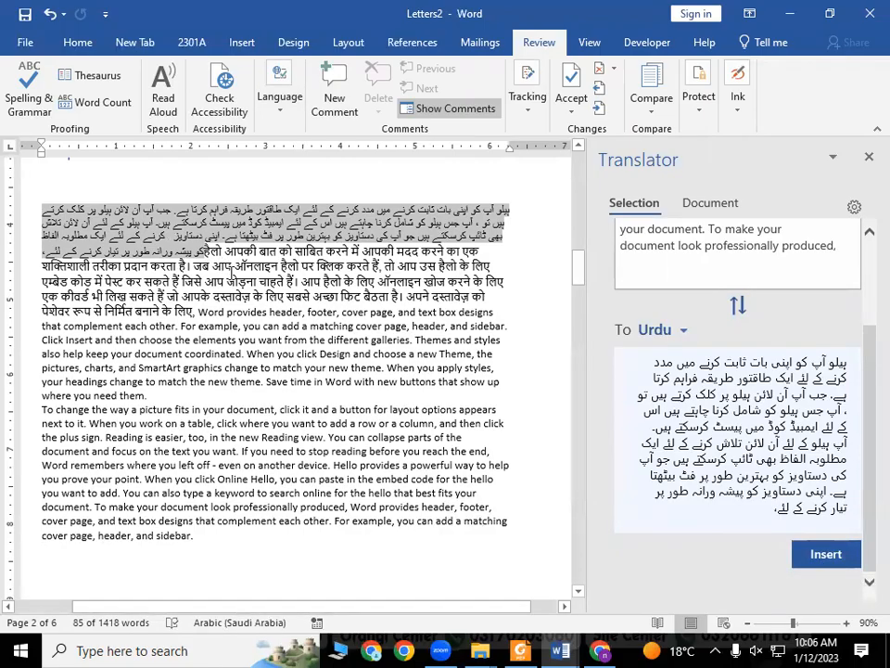
click(233, 220)
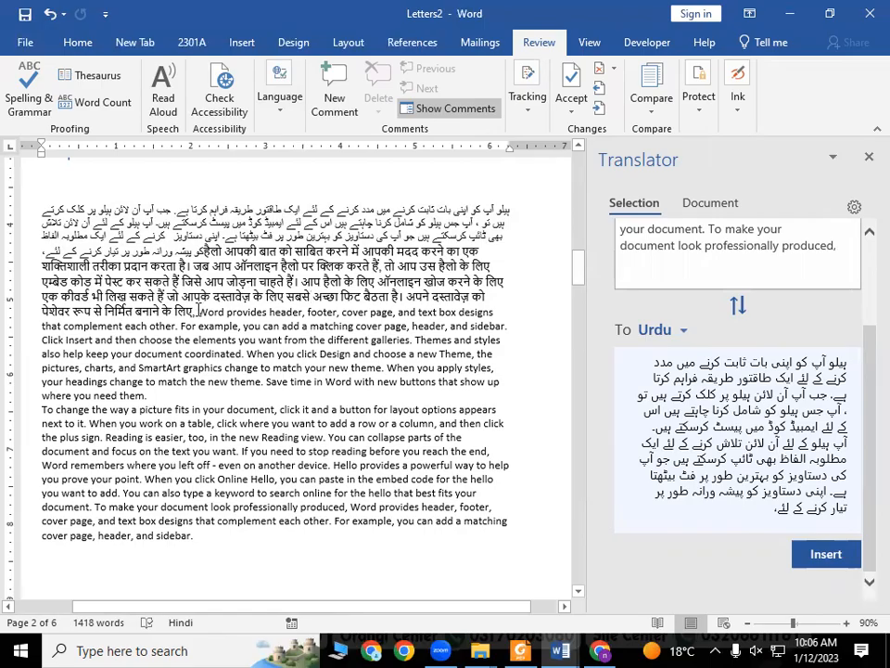
mouse_move(659, 393)
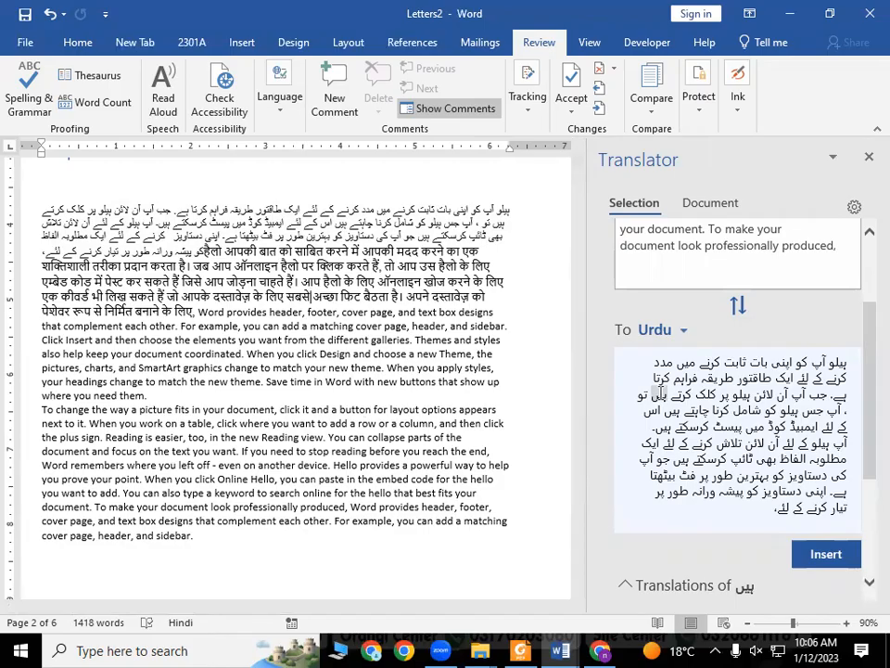
scroll(652, 427, up, 3)
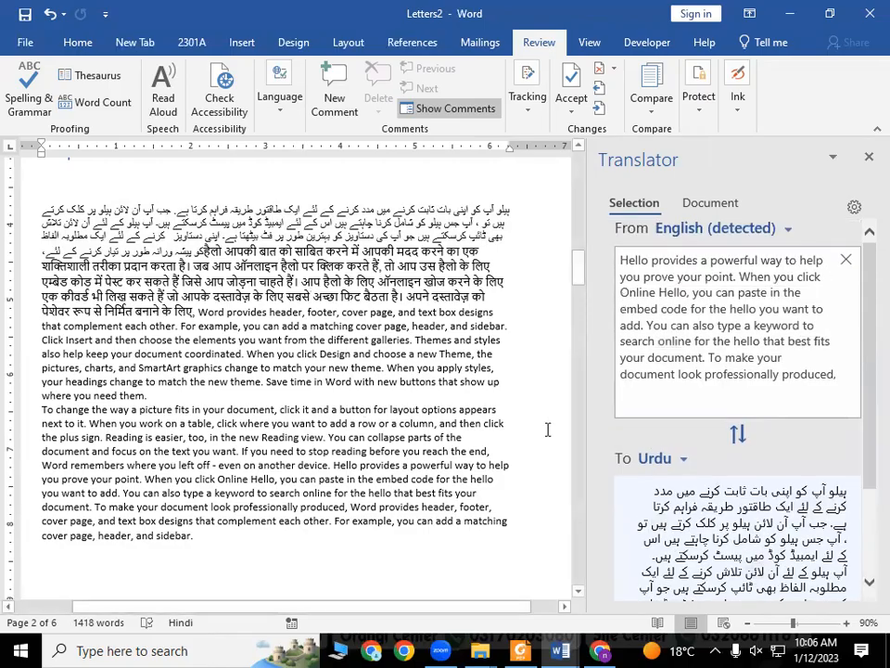
scroll(779, 433, down, 3)
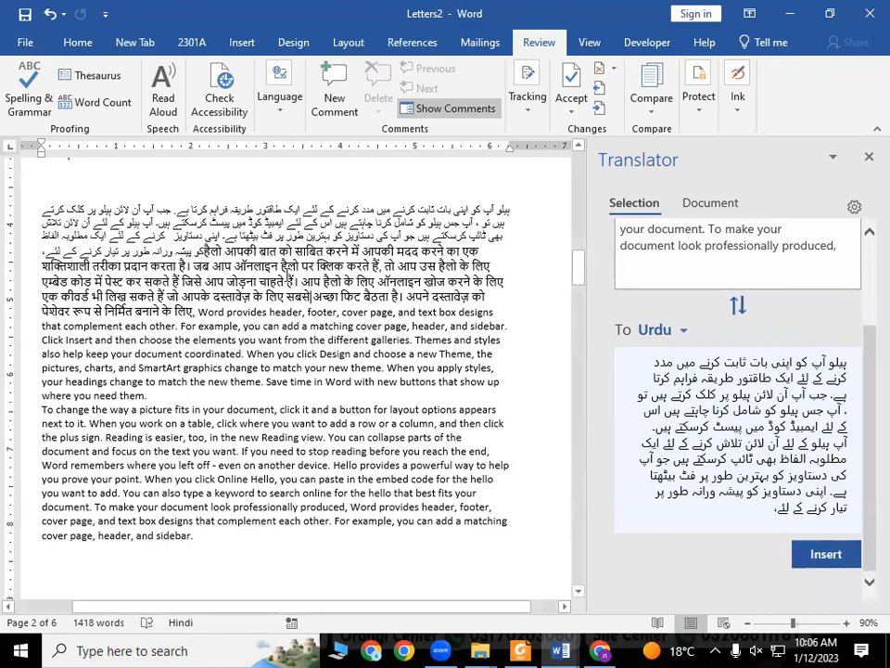
Undo the insertion of the Urdu and Hindi translations to restore the English lines
key(ctrl+z)
key(ctrl+z)
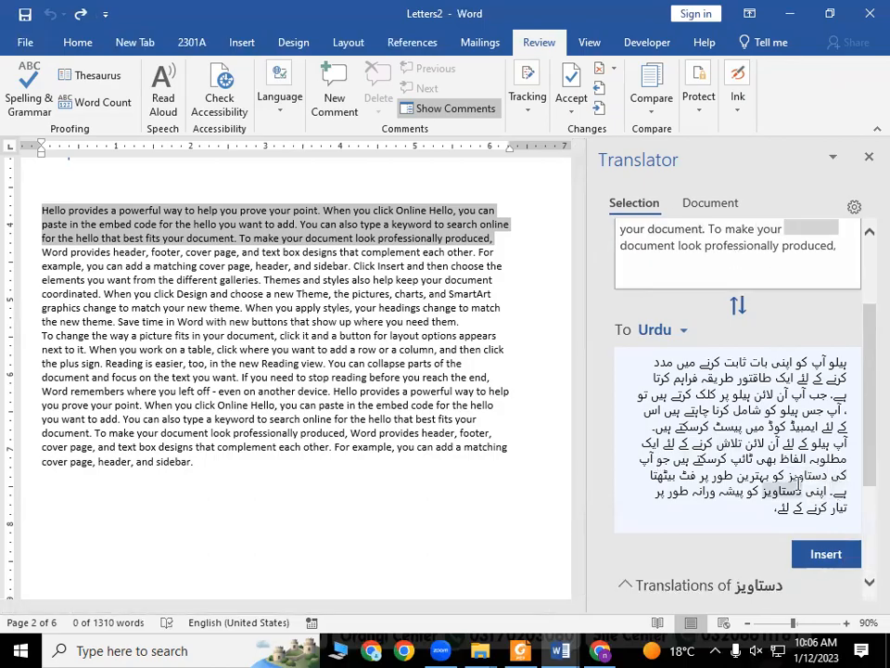
Copy the Urdu translation from the Translator and paste it on a new line after the last Chapter one paragraph
scroll(796, 483, up, 3)
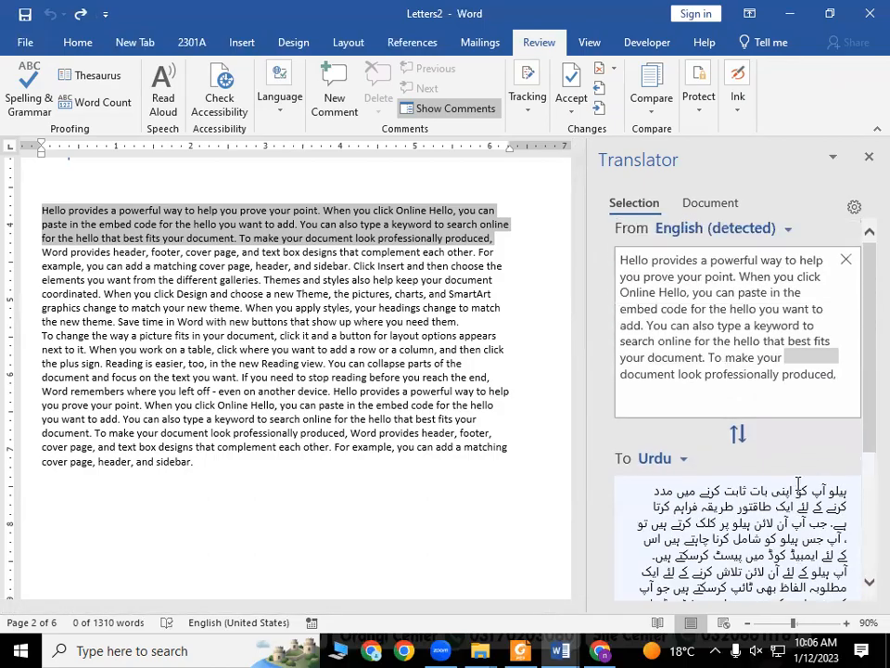
scroll(798, 483, down, 3)
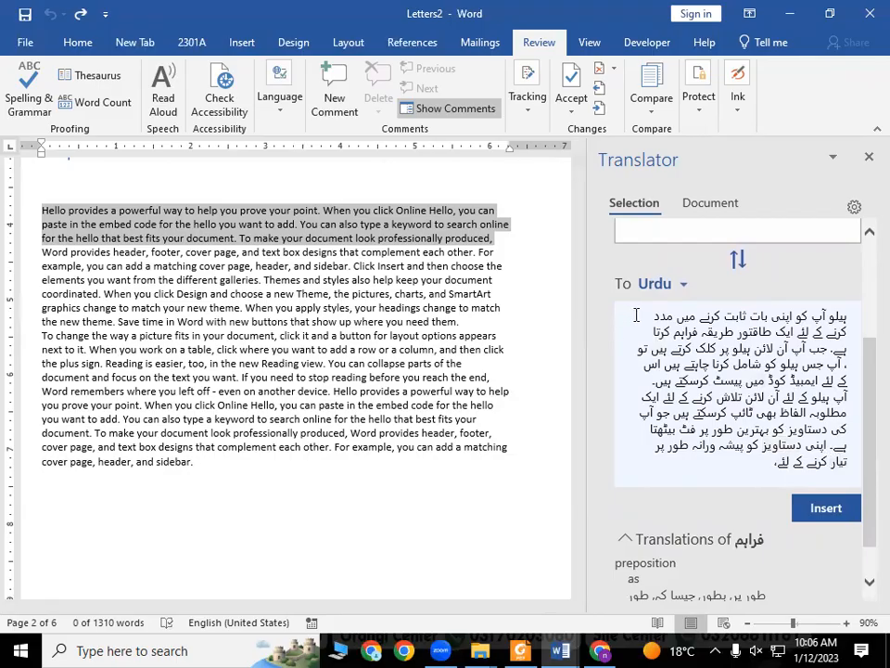
scroll(636, 316, up, 1)
drag(855, 363, 704, 506)
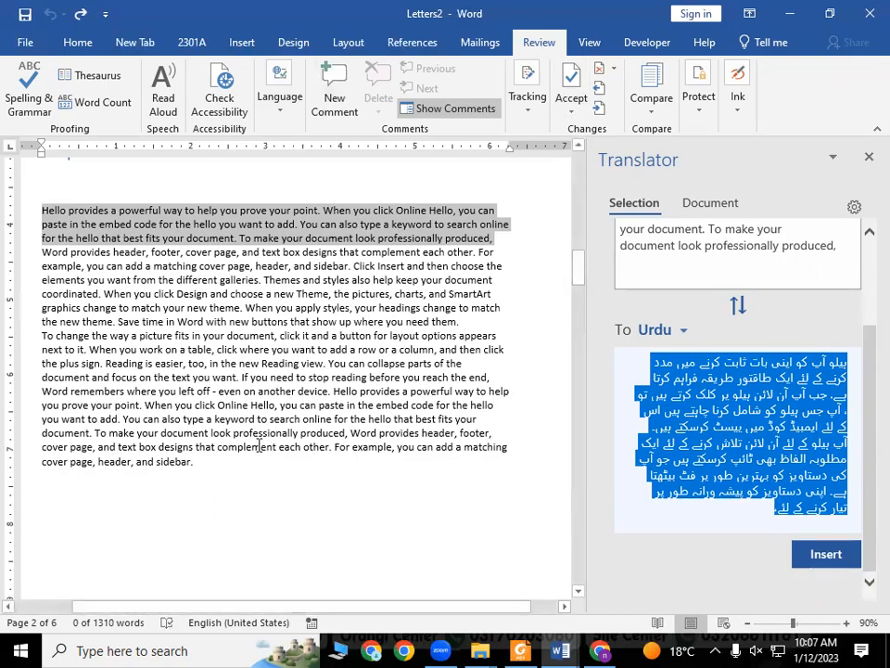
click(206, 464)
key(Return)
key(ctrl+v)
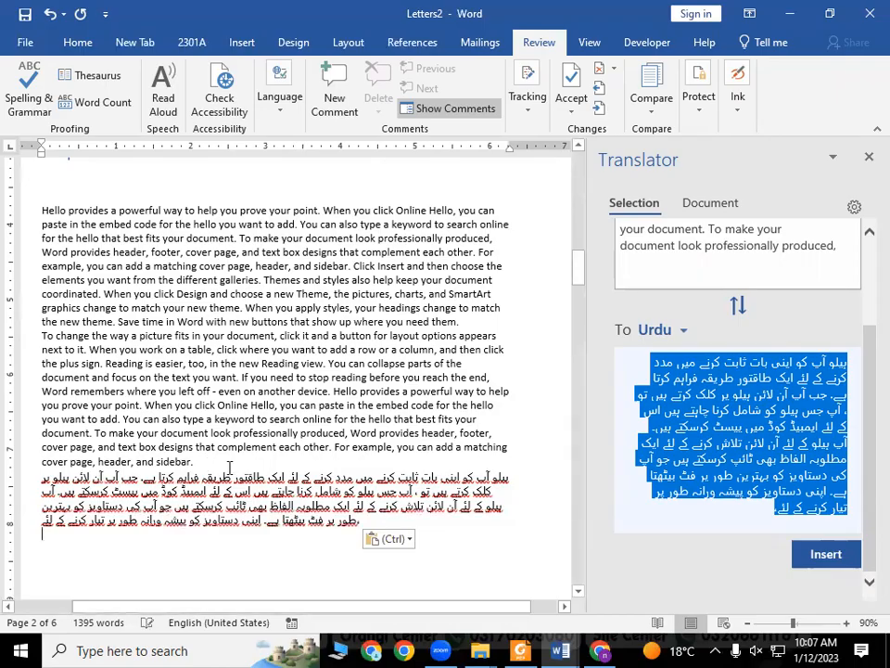
Delete the pasted Urdu text below the Chapter one paragraphs and close the Translator
drag(369, 525, 69, 469)
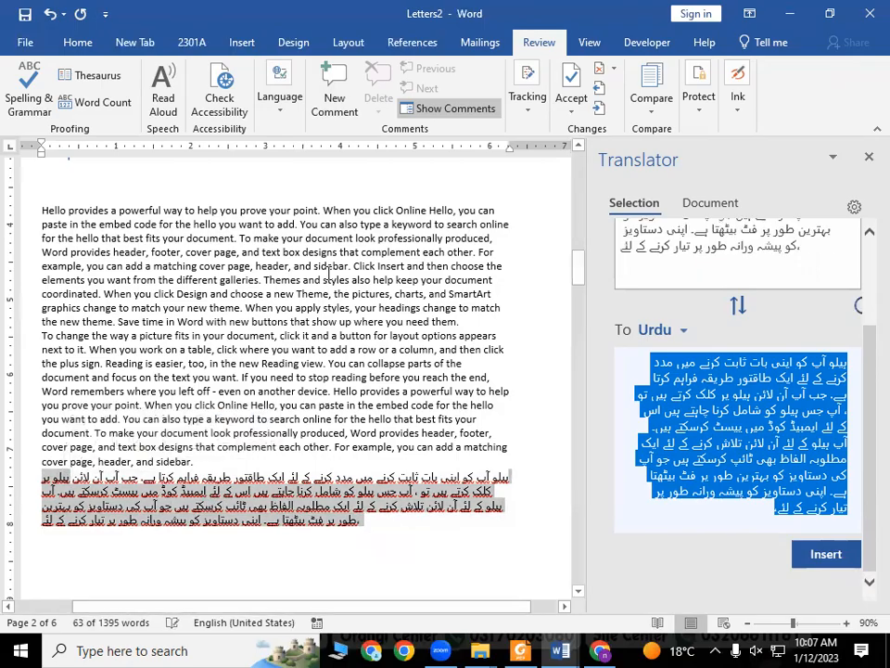
key(Delete)
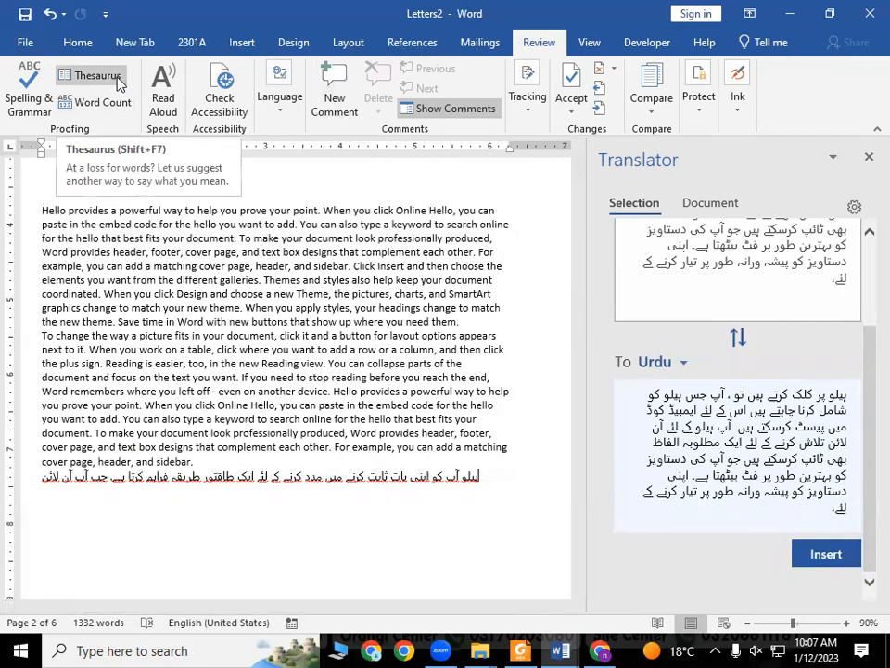
drag(429, 520, 43, 485)
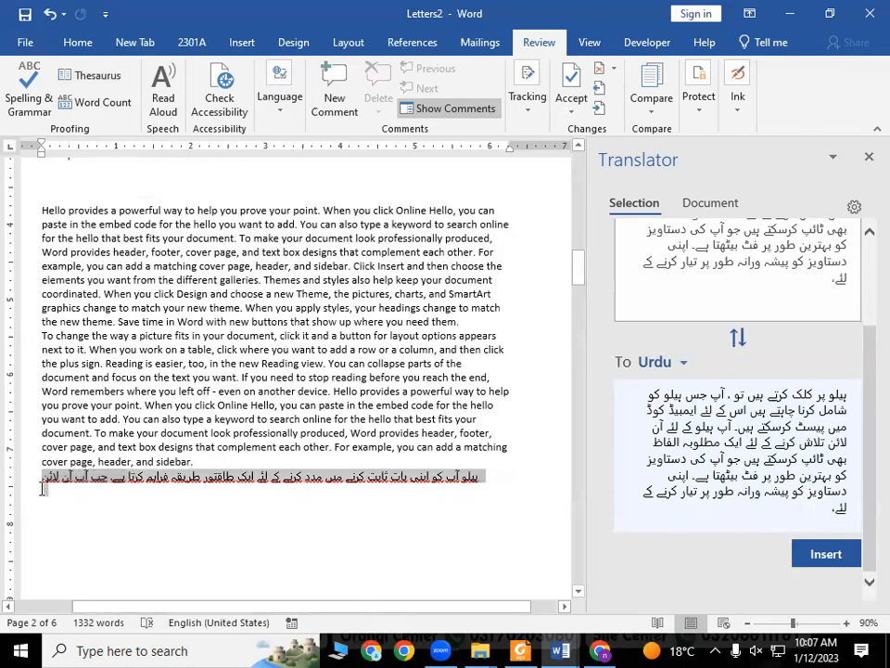
click(39, 483)
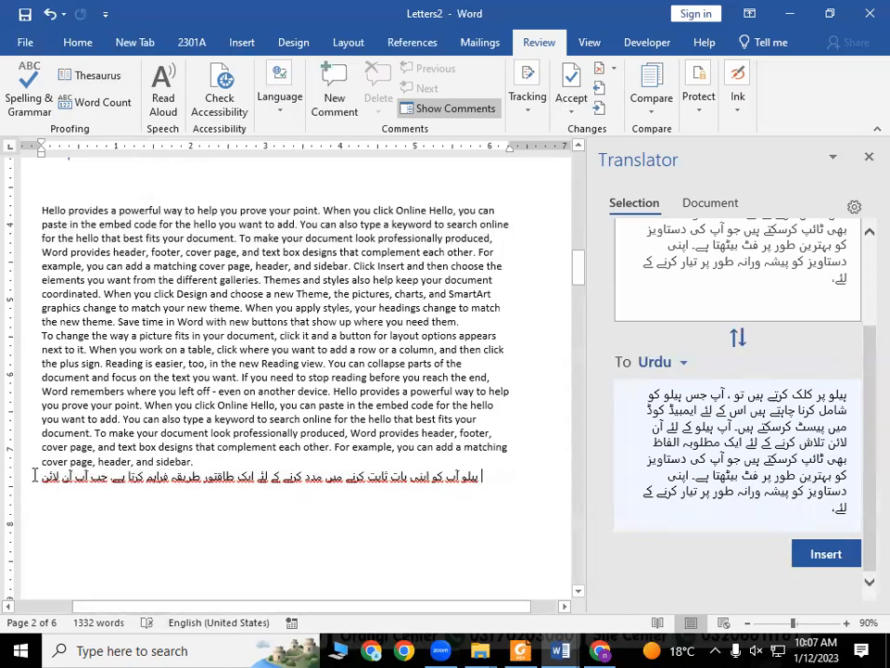
triple_click(38, 476)
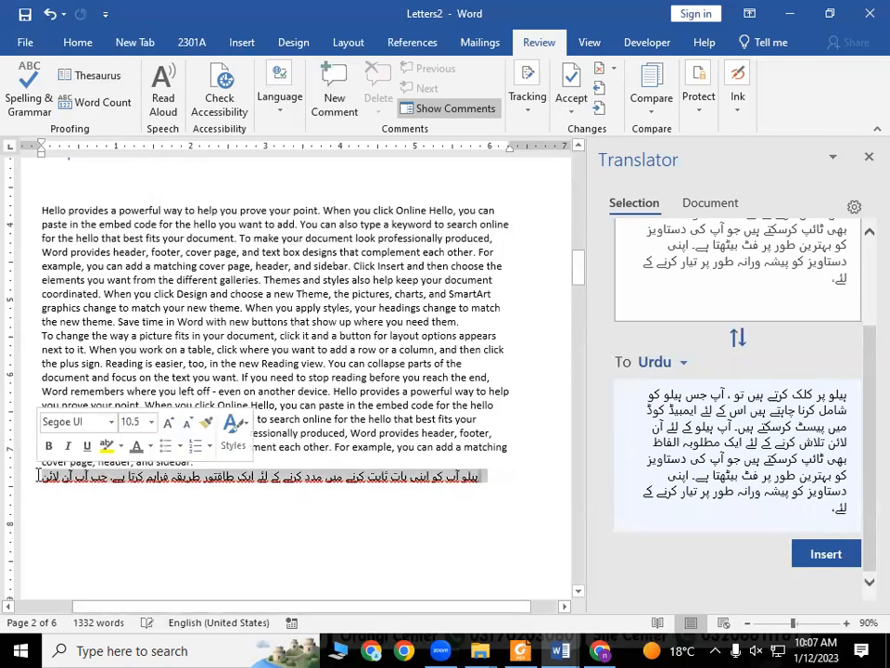
double_click(38, 476)
key(Delete)
drag(513, 483, 26, 474)
key(Delete)
mouse_move(450, 483)
mouse_down()
mouse_move(417, 474)
mouse_move(54, 483)
mouse_move(377, 477)
mouse_move(440, 485)
mouse_up()
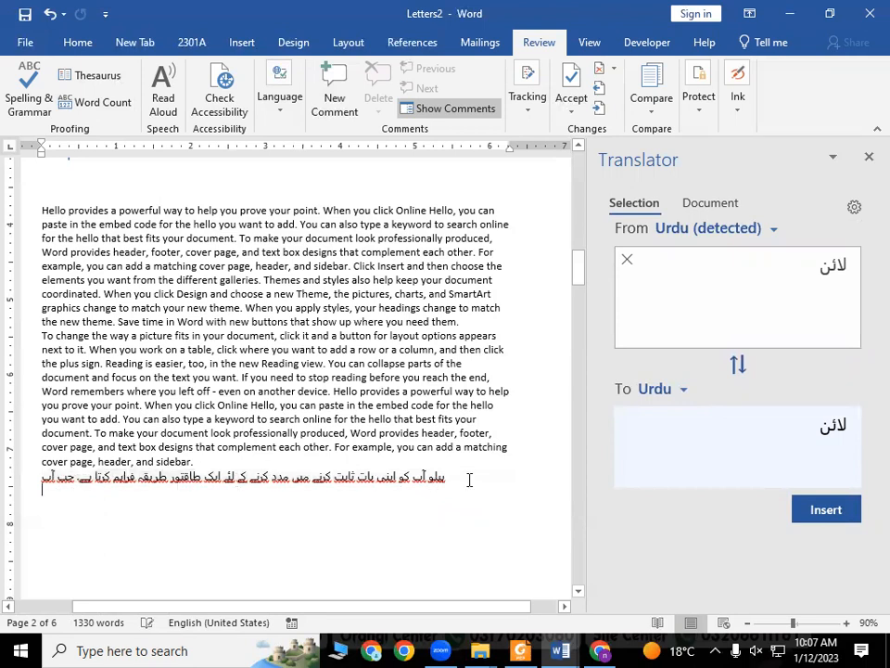
triple_click(467, 478)
double_click(467, 478)
click(869, 156)
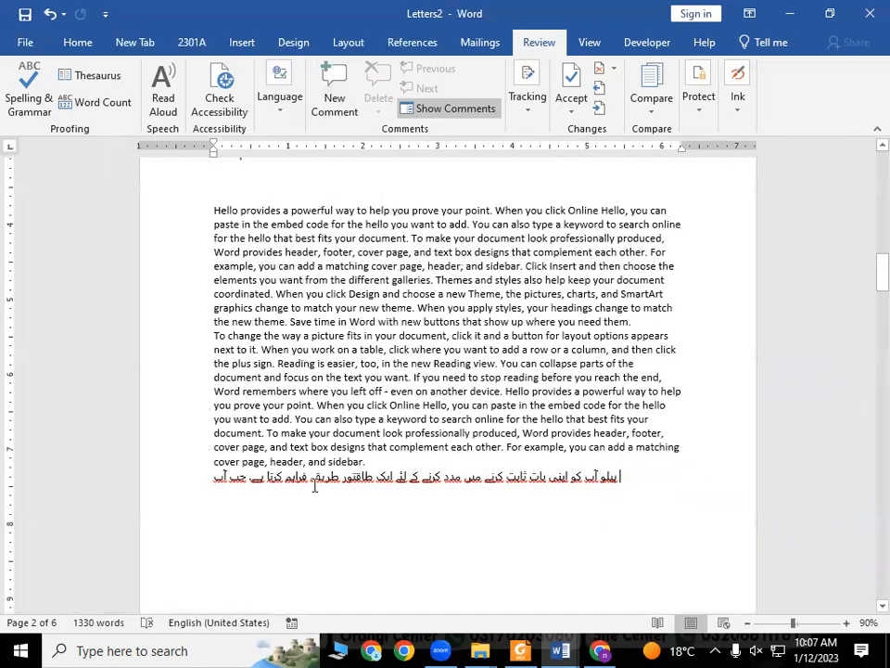
triple_click(320, 482)
key(Delete)
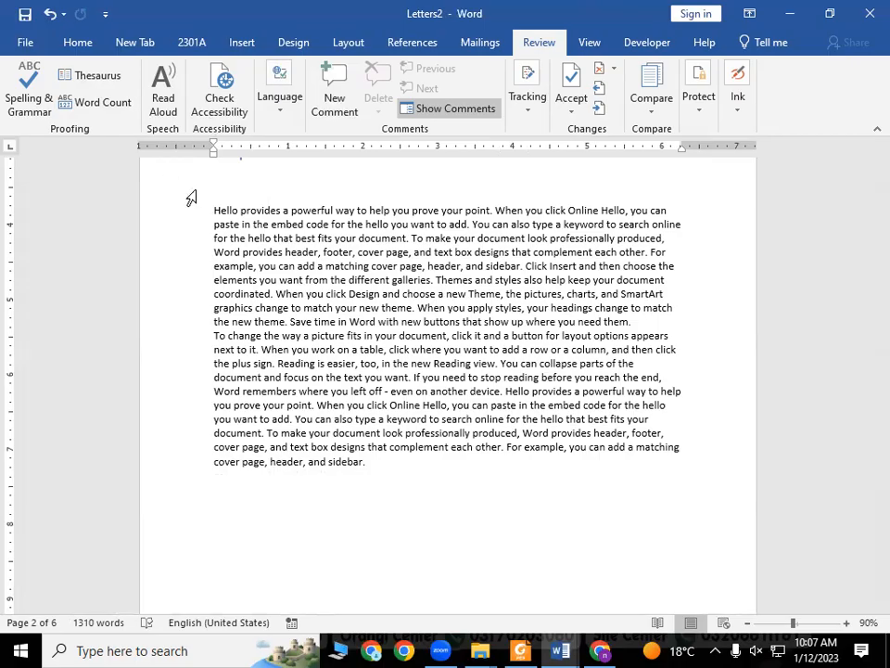
Look up synonyms for the first word "Hello" of Chapter one in the Thesaurus and check its word count statistics
drag(238, 205, 176, 217)
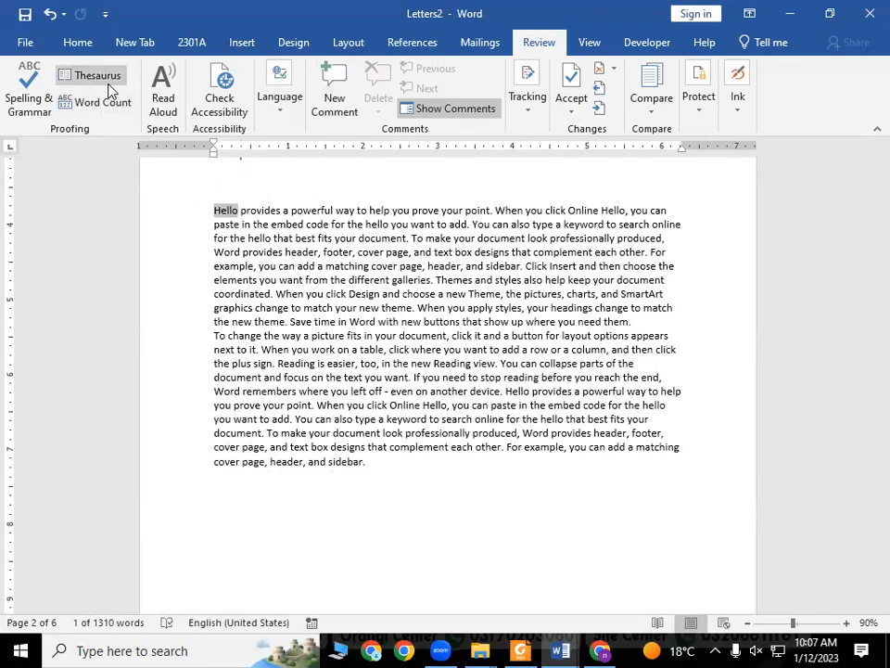
click(82, 74)
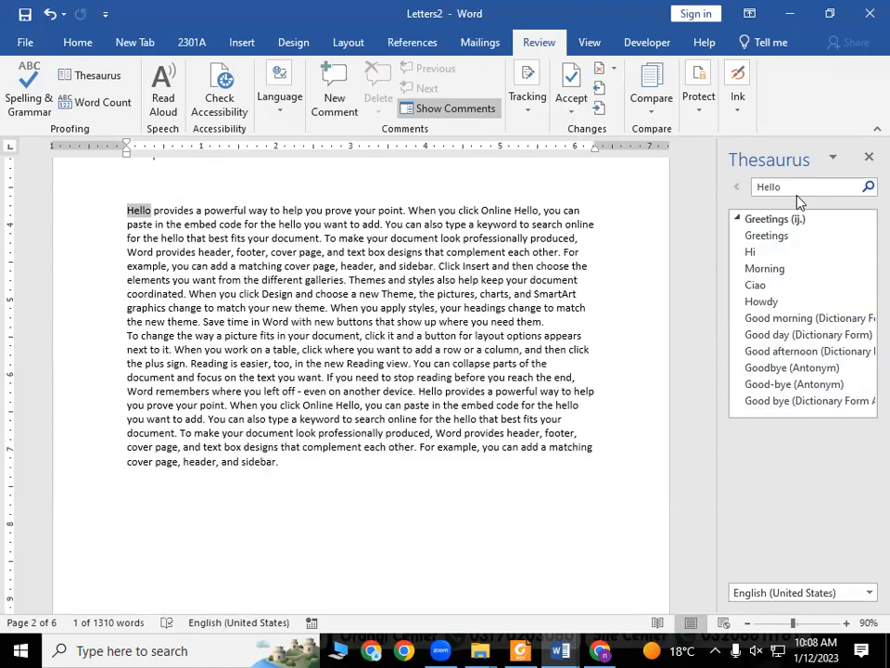
click(102, 104)
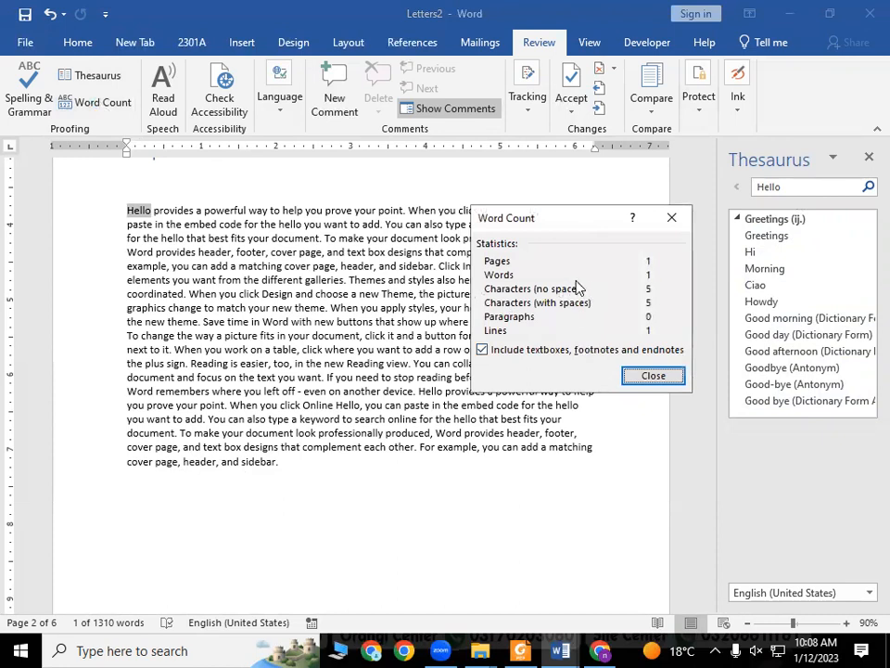
click(671, 218)
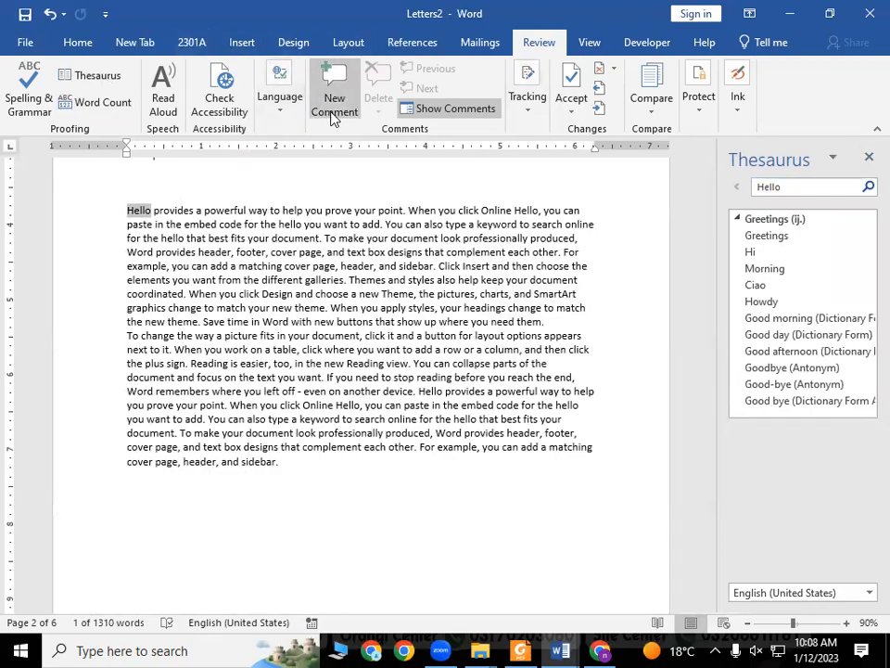
Add a comment reading "miyasar" to the word "provides" in the first line of Chapter one
click(214, 253)
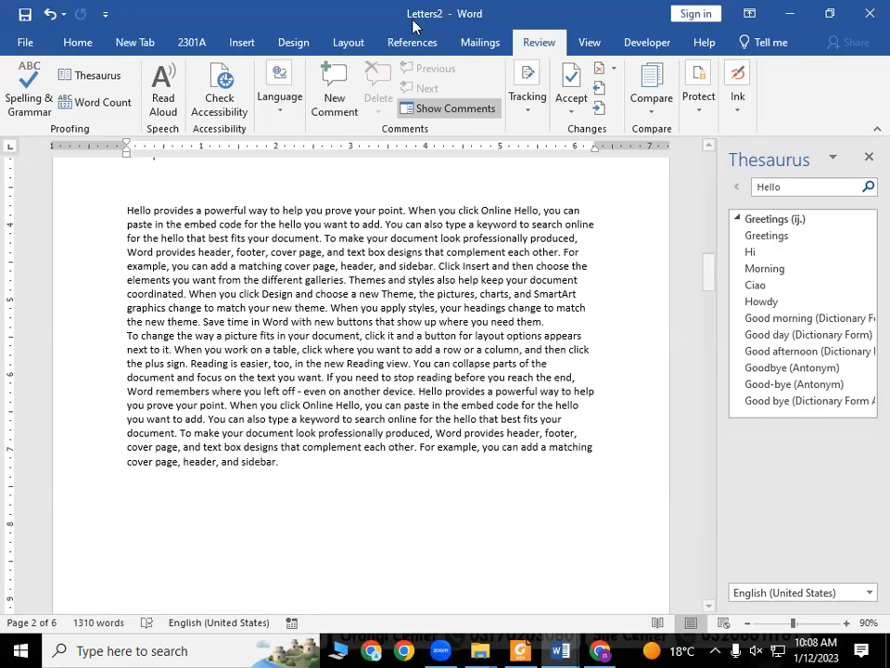
drag(203, 210, 127, 211)
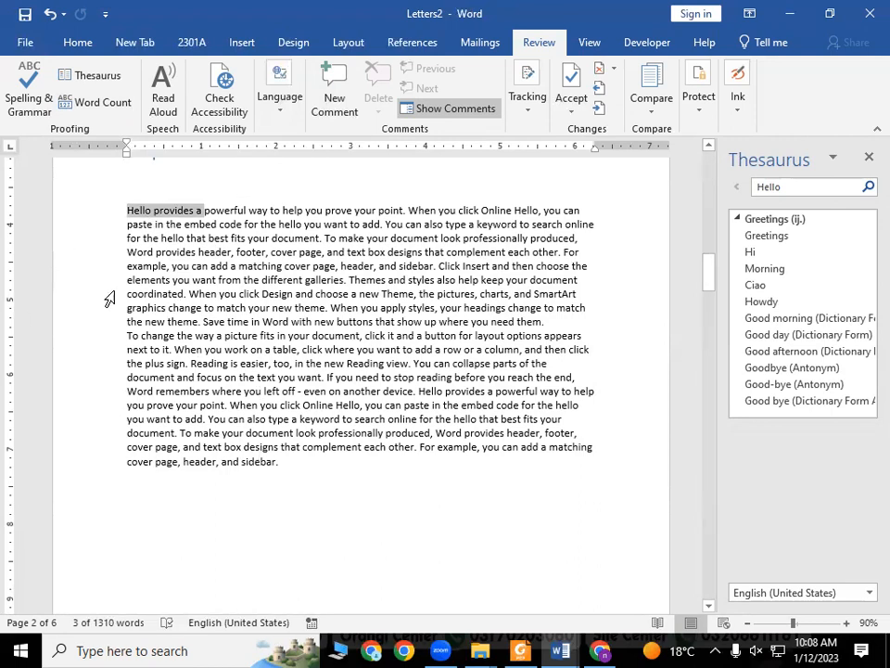
click(302, 446)
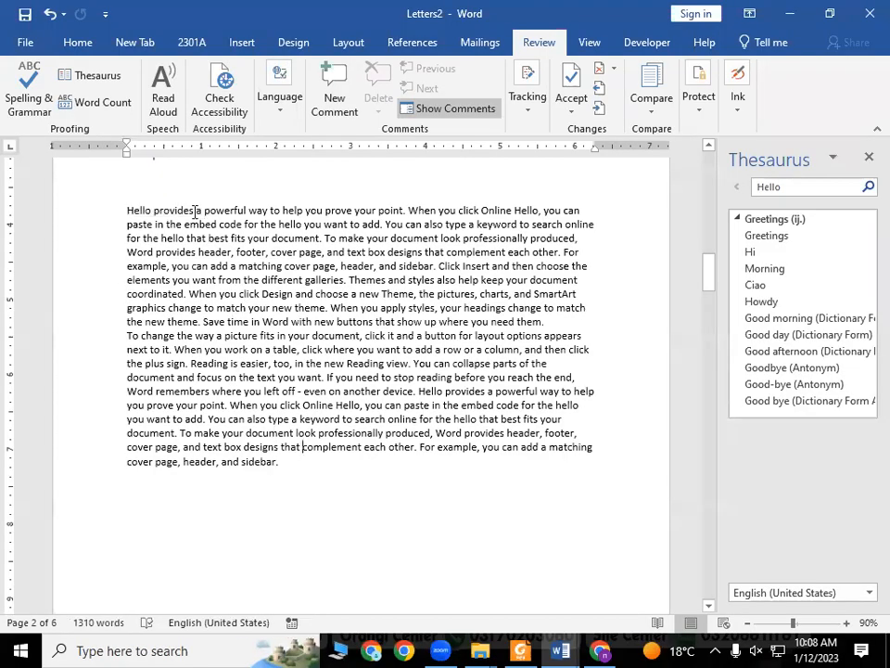
drag(196, 209, 155, 209)
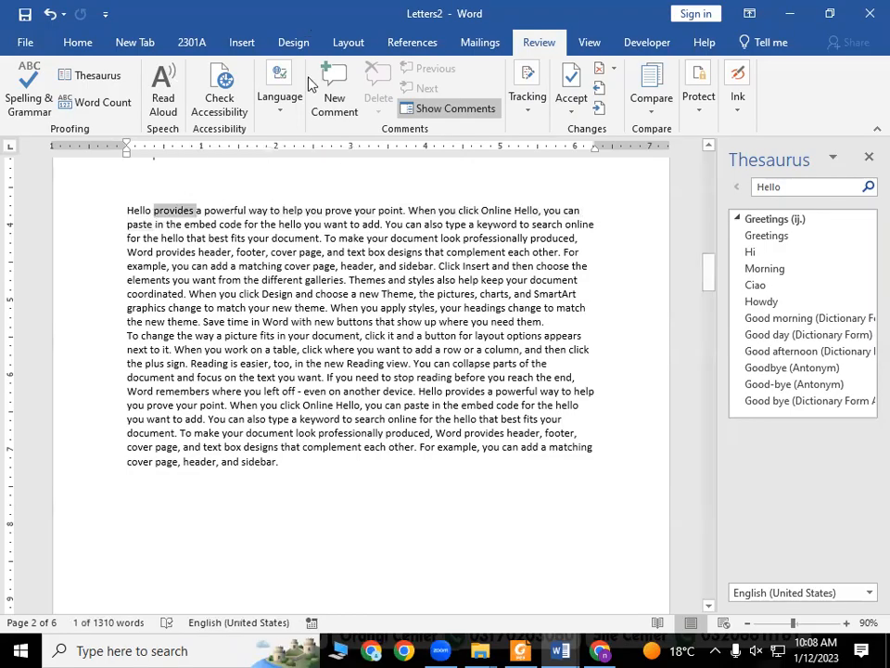
click(331, 111)
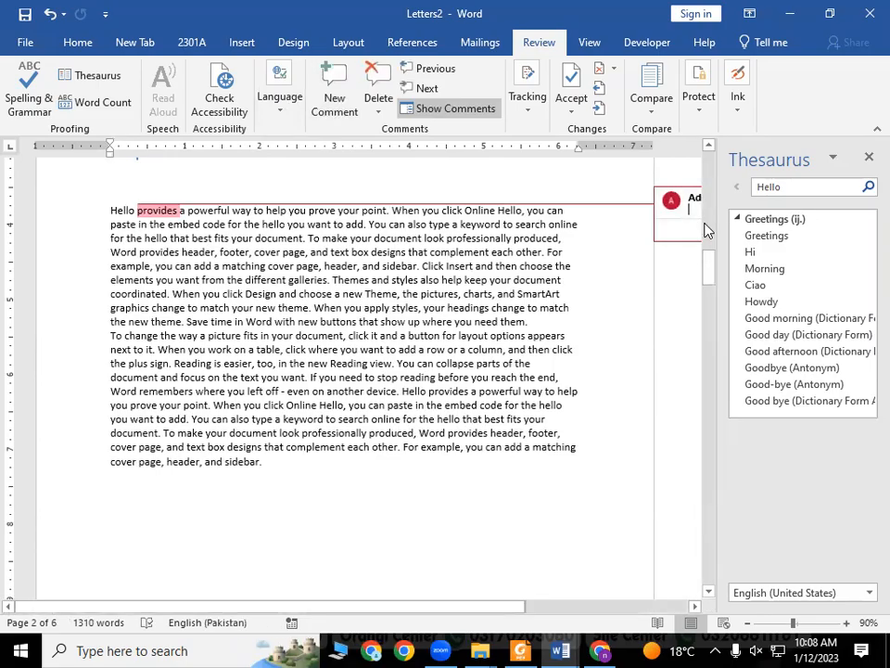
drag(715, 257, 875, 255)
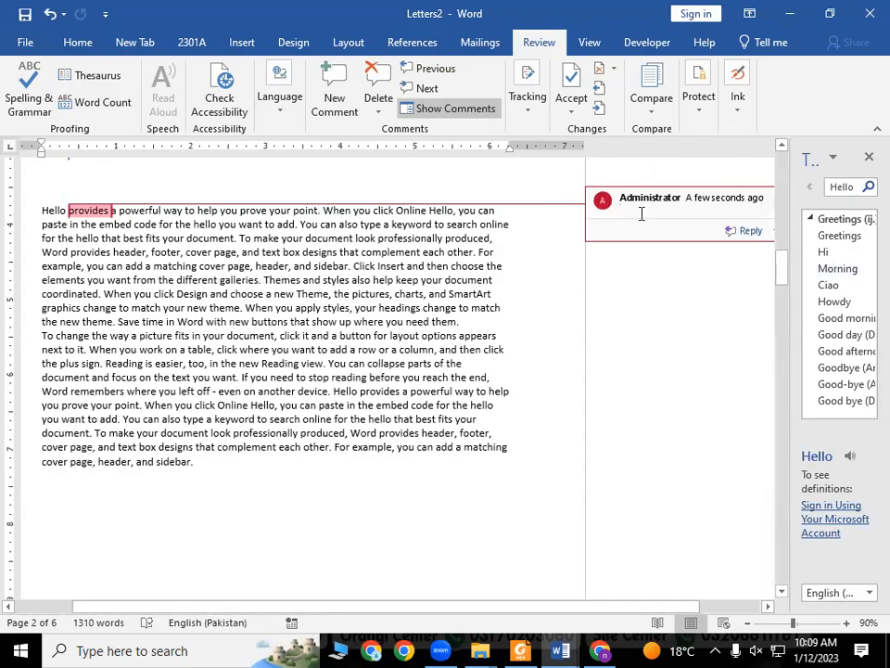
text(miyasar)
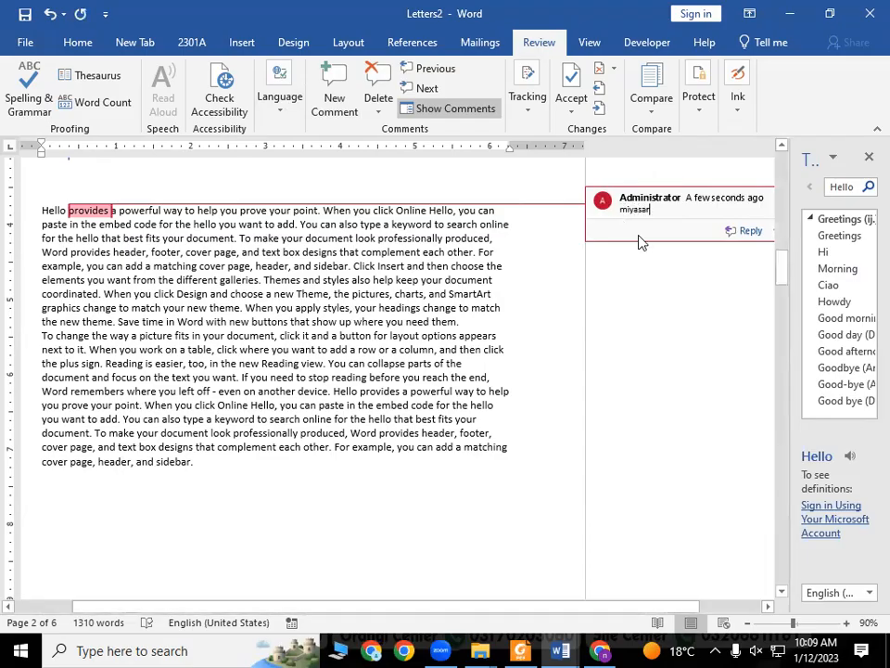
Save the document as title.docx in the Documents folder and turn off the full display of comments
key(F12)
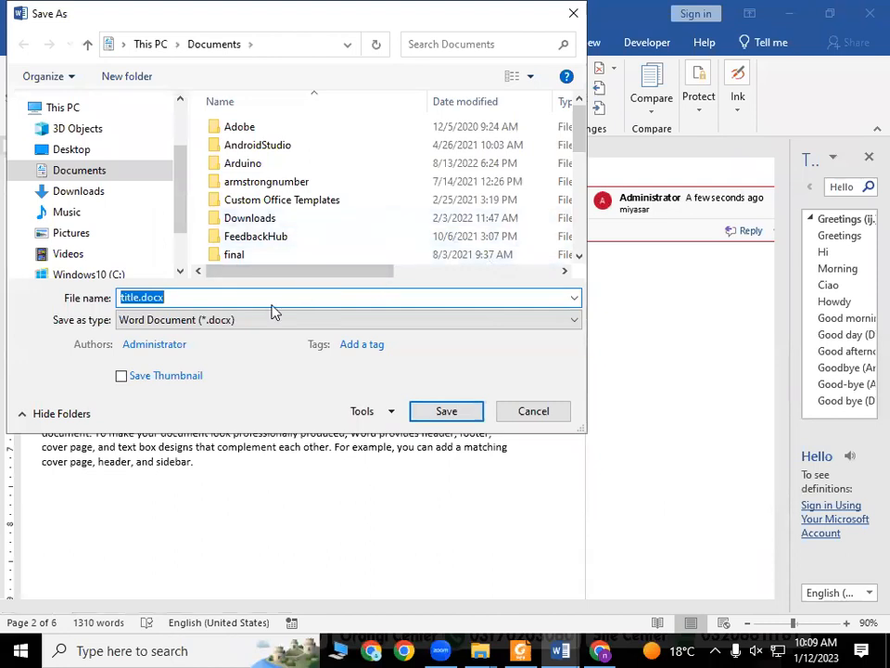
click(471, 411)
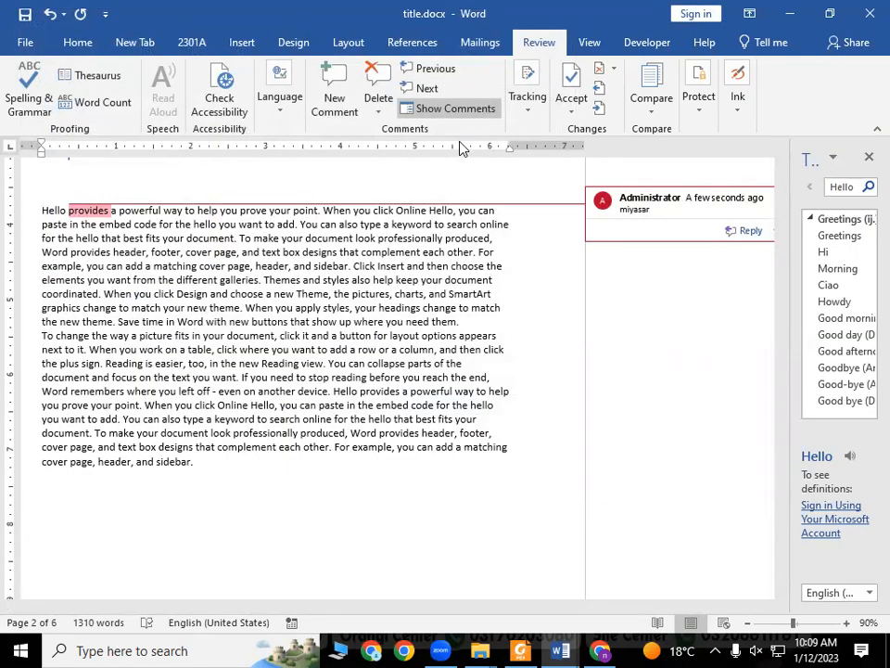
click(454, 110)
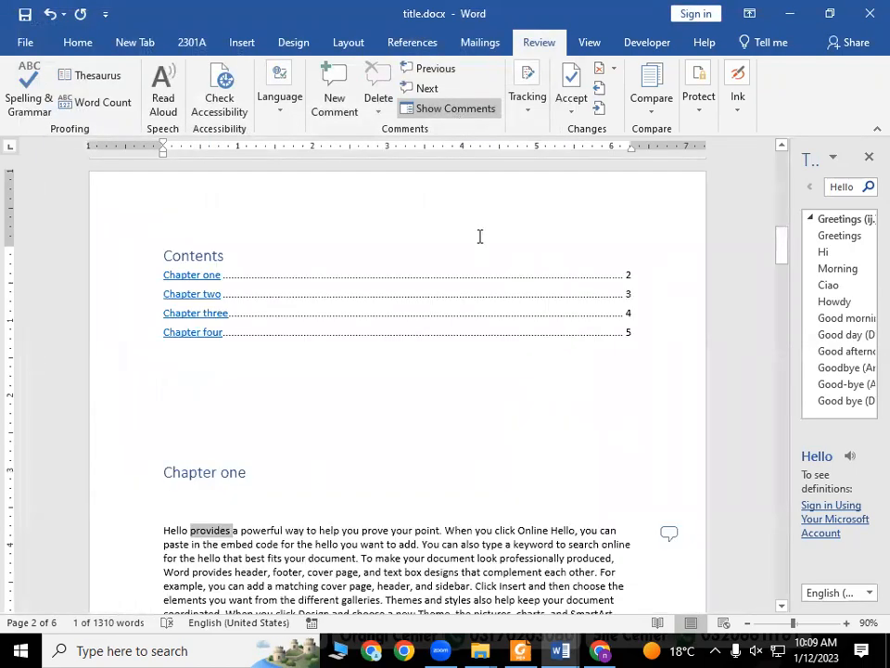
scroll(421, 268, down, 3)
scroll(471, 133, down, 3)
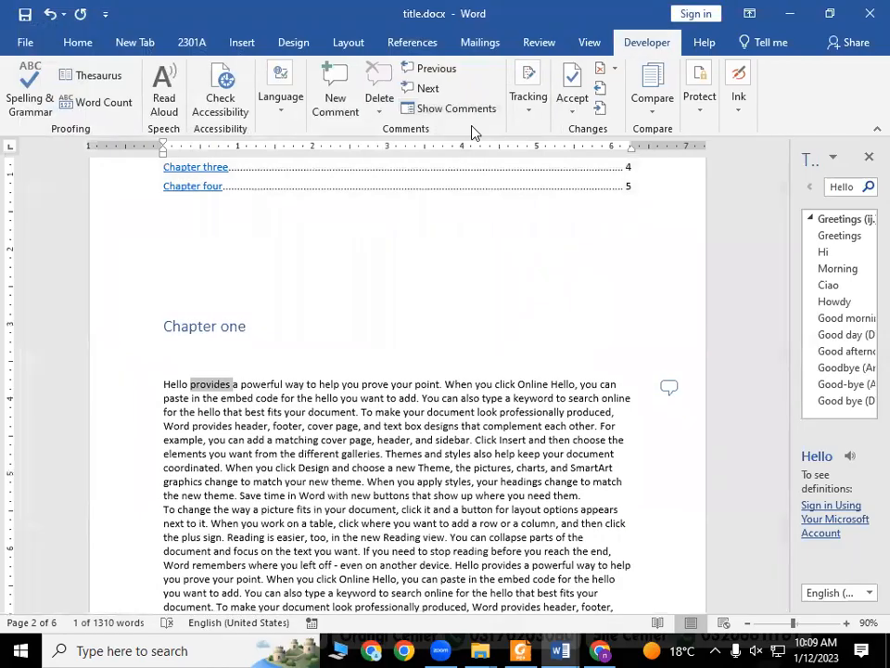